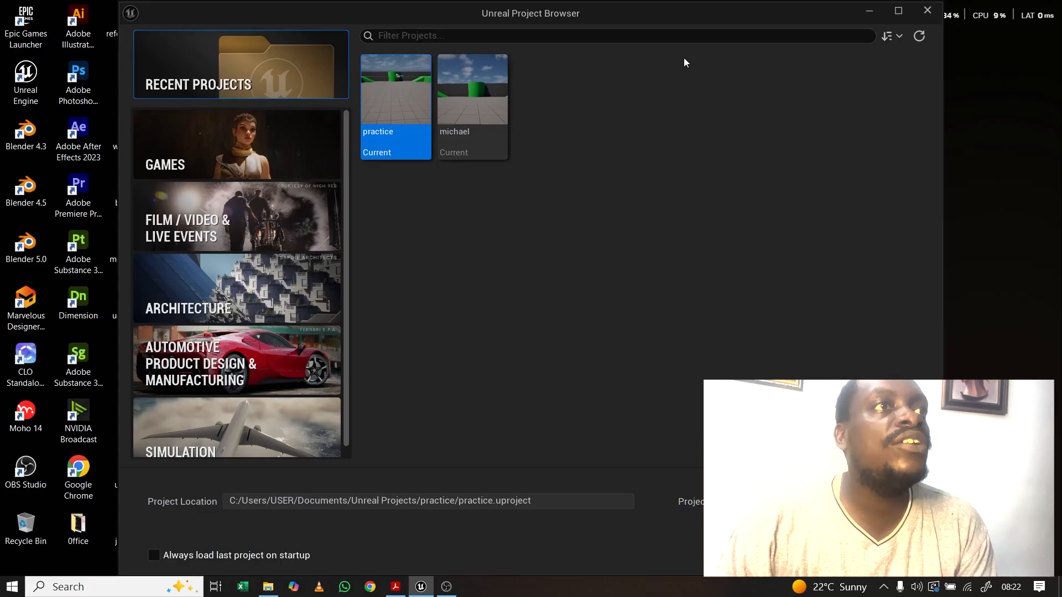
Step: Pick the Games > Third Person template and set the quality preset to Scalable
{"action": "left_click", "coordinate": [229, 147]}
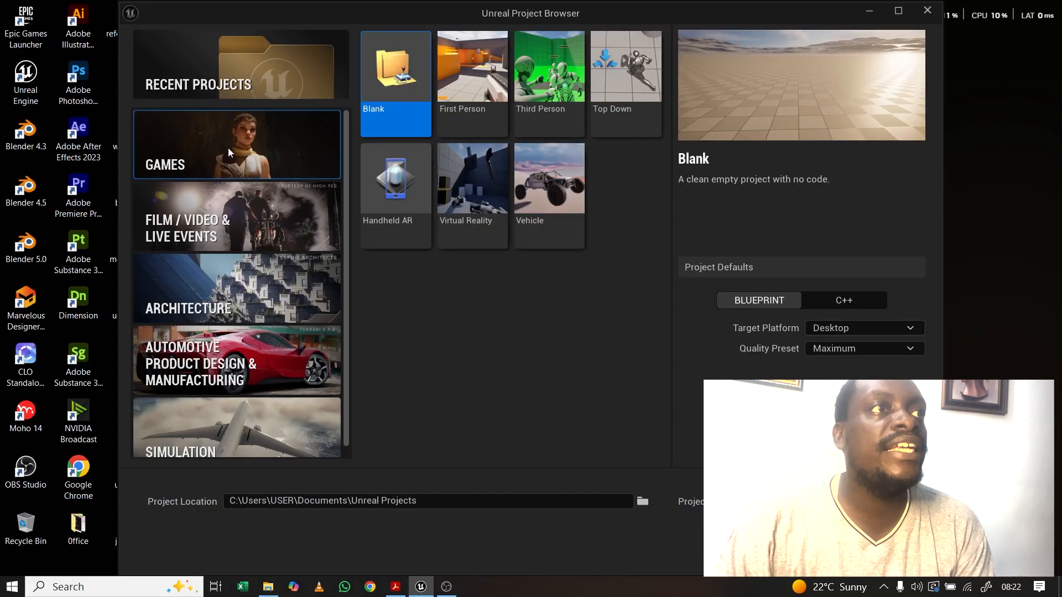
{"action": "left_click", "coordinate": [538, 62]}
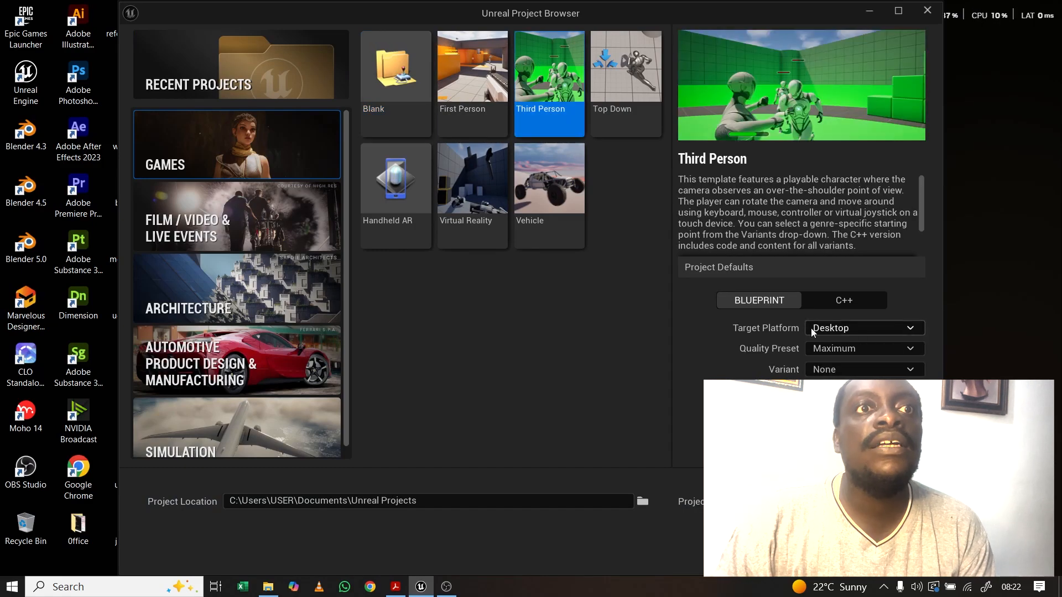
{"action": "left_click", "coordinate": [841, 349]}
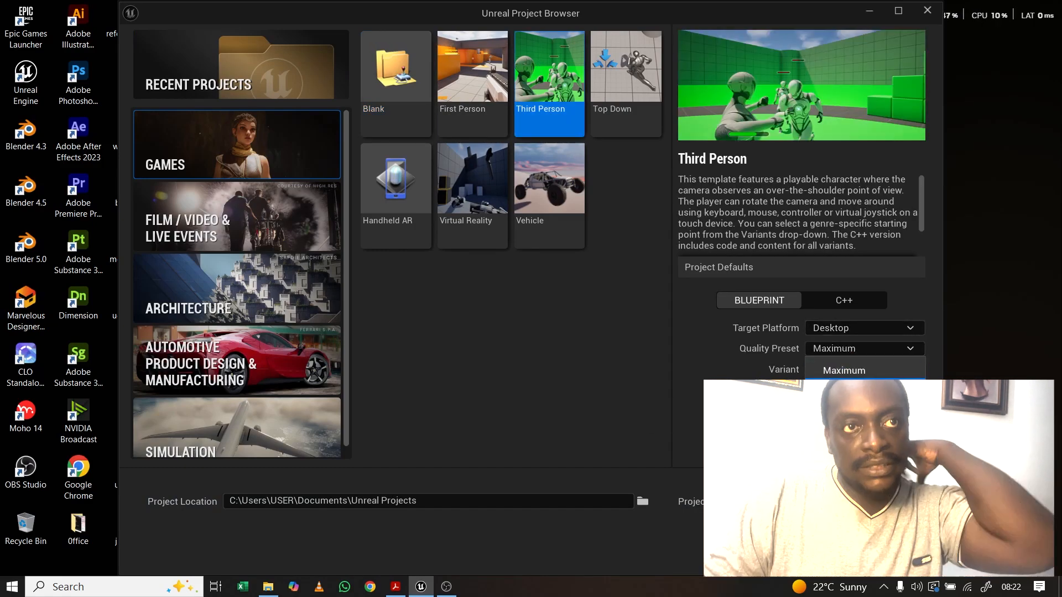
{"action": "left_click", "coordinate": [843, 387]}
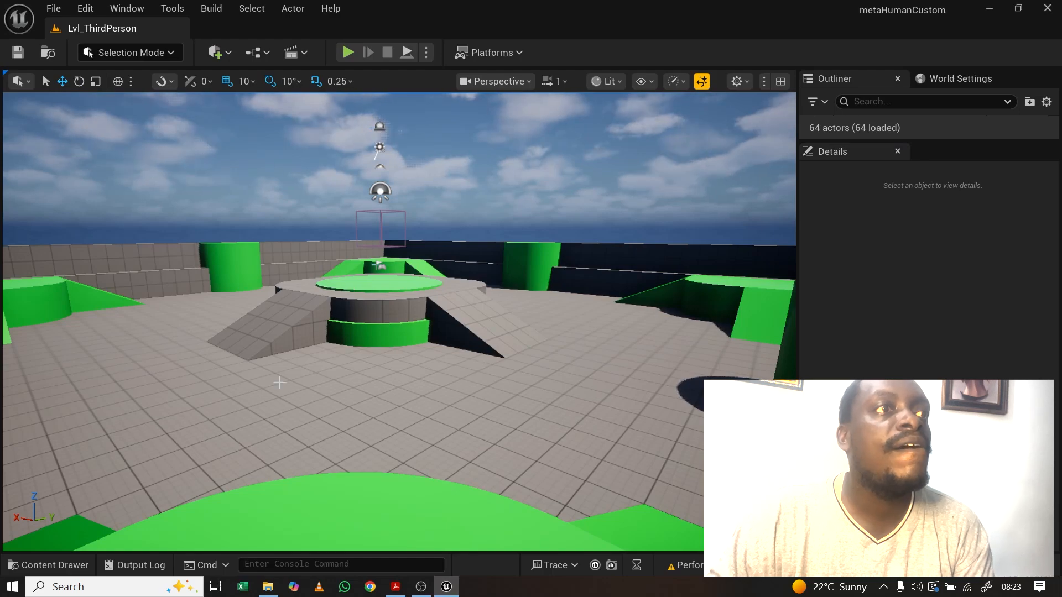
Step: Show the Content folders in the Content Drawer and browse the asset creation menu without creating anything
{"action": "left_click", "coordinate": [40, 565]}
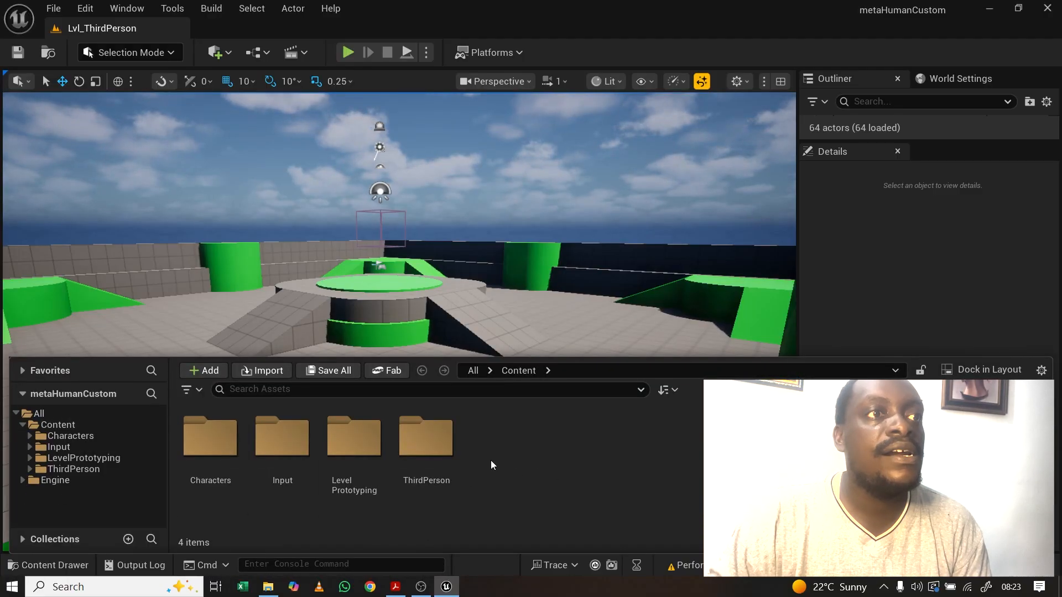
{"action": "right_click", "coordinate": [513, 456]}
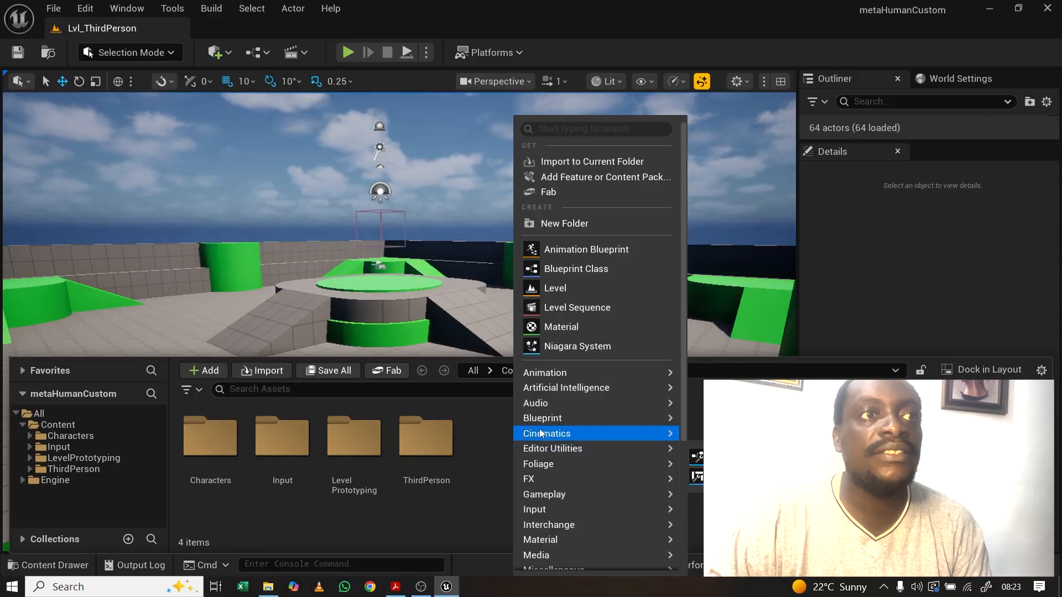
{"action": "mouse_move", "coordinate": [582, 463]}
{"action": "scroll", "coordinate": [582, 463], "scroll_direction": "down", "scroll_amount": 3}
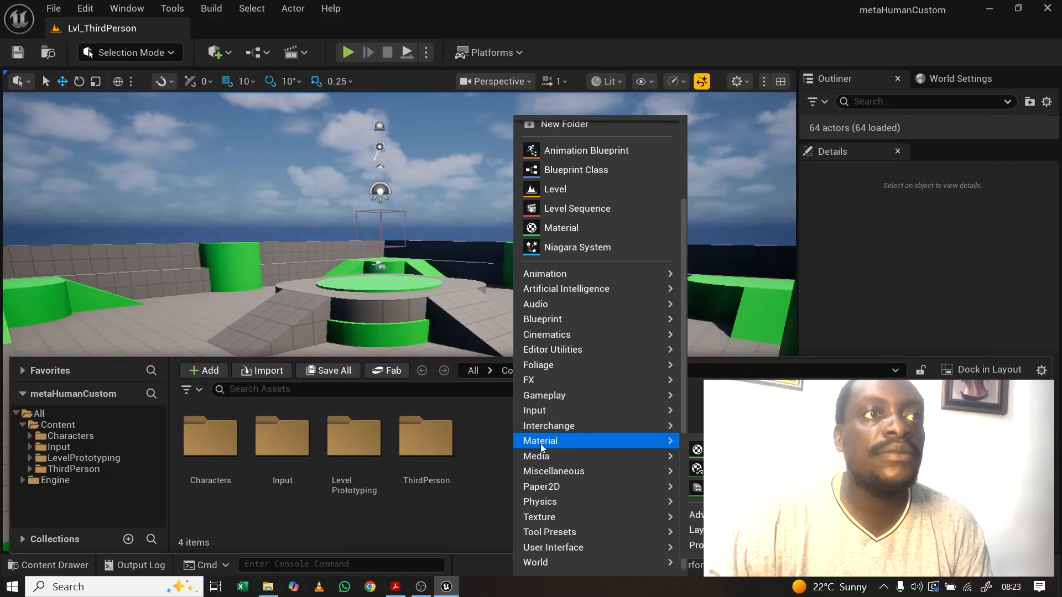
{"action": "mouse_move", "coordinate": [536, 441]}
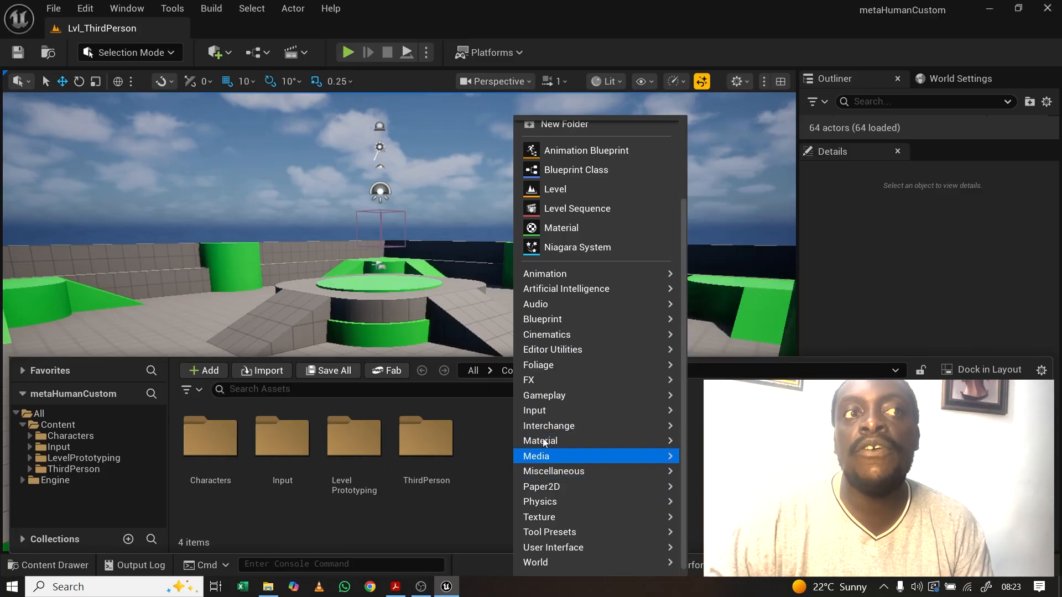
{"action": "left_click", "coordinate": [480, 499]}
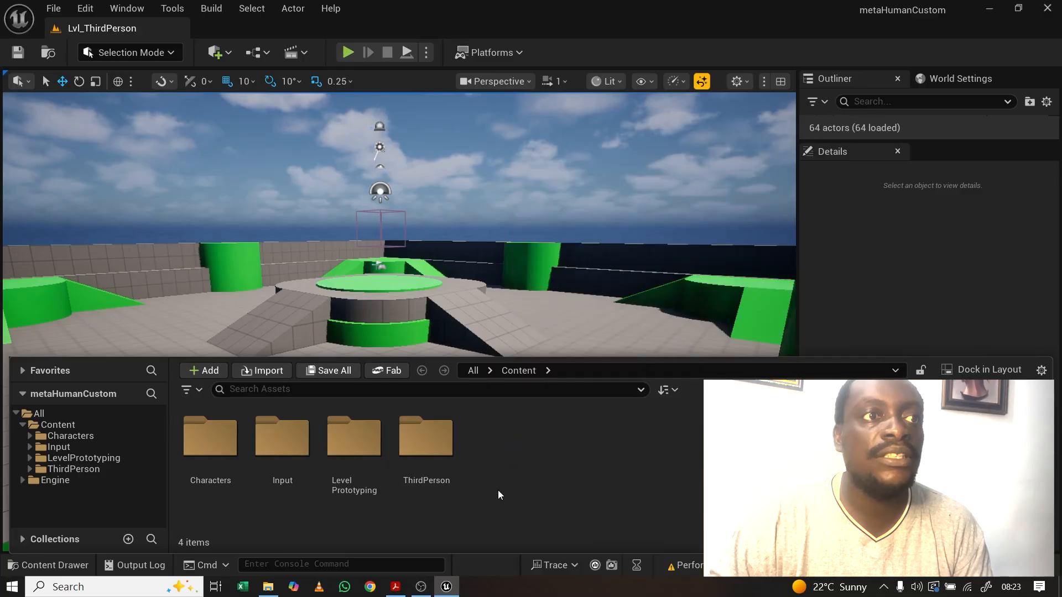
Step: Open the Plugins window from the Edit menu and search for 'Metahuman'
{"action": "left_click", "coordinate": [86, 9]}
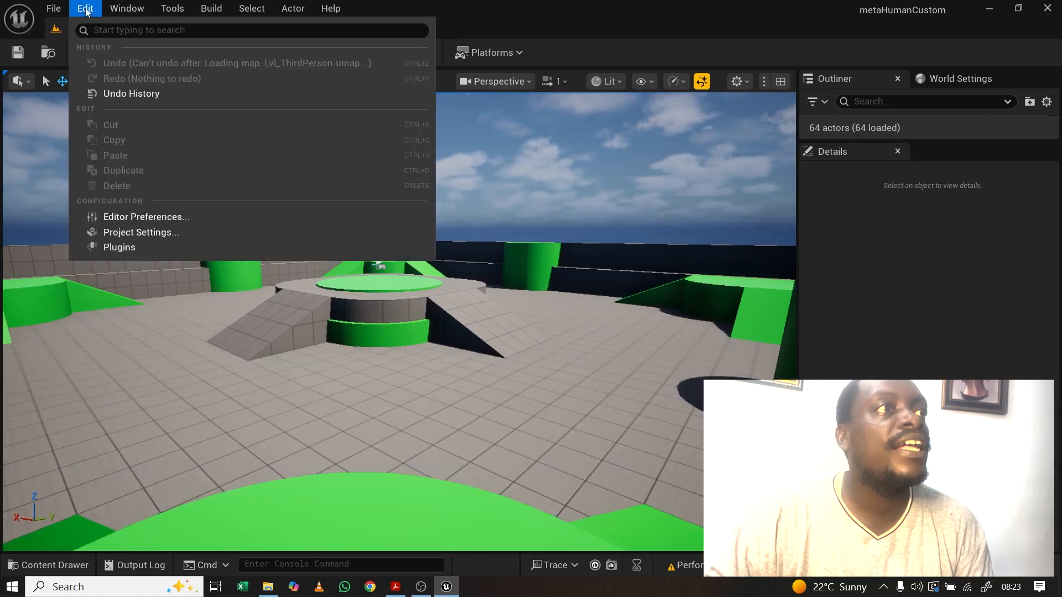
{"action": "left_click", "coordinate": [118, 248]}
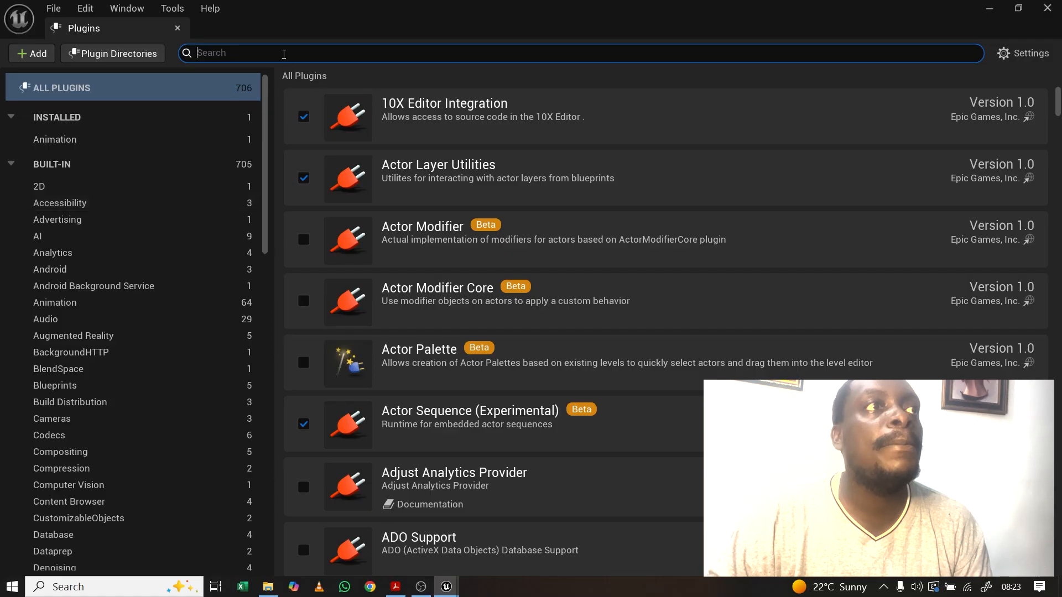
{"action": "type", "text": "Meta"}
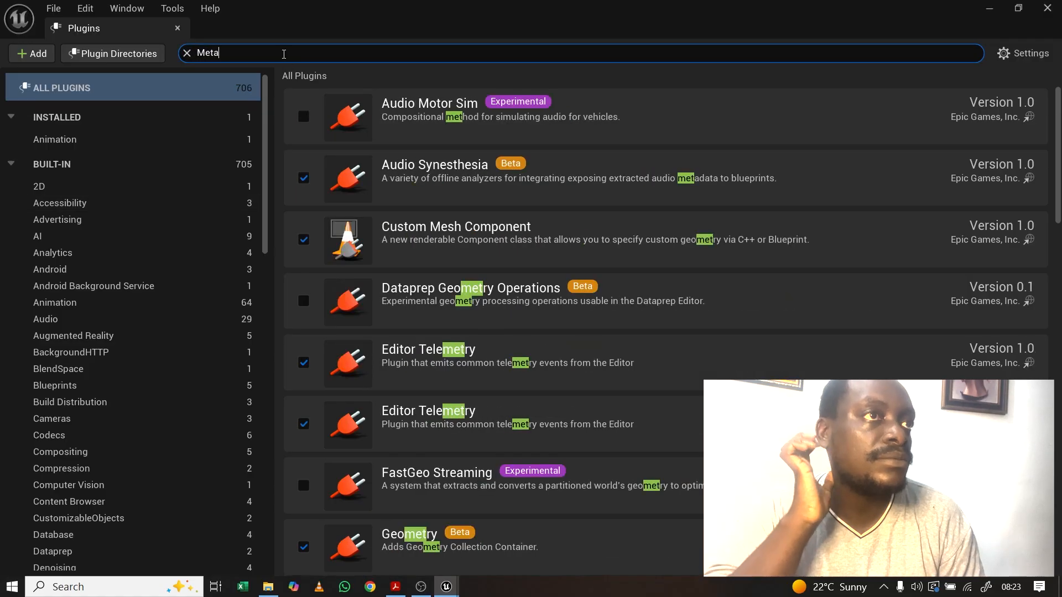
{"action": "type", "text": "h"}
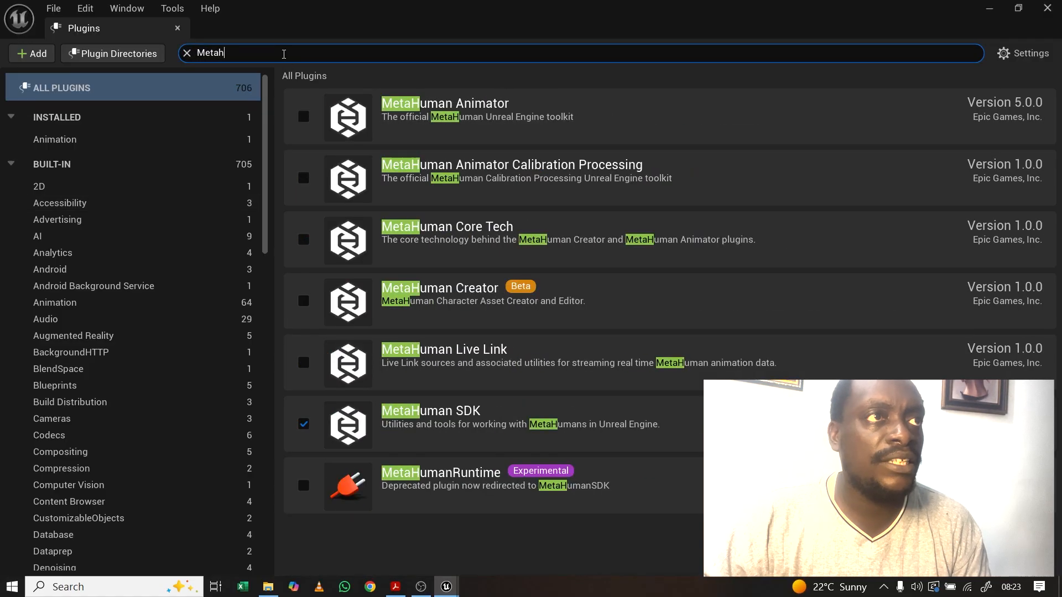
{"action": "type", "text": "uman"}
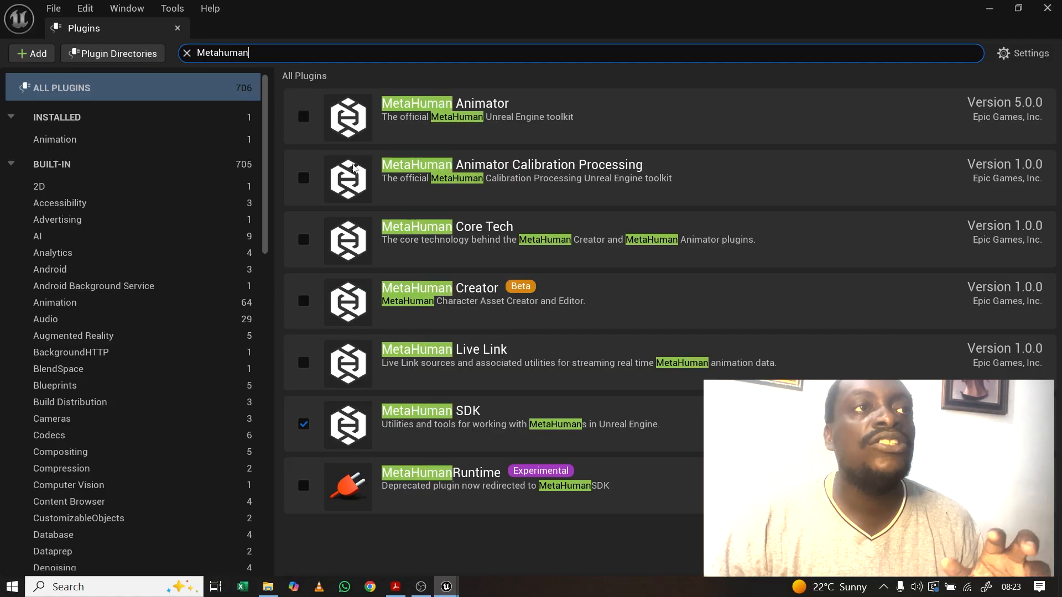
Step: Enable MetaHuman Creator (confirming the beta warning), MetaHuman Animator and MetaHuman Core Tech
{"action": "left_click", "coordinate": [303, 303]}
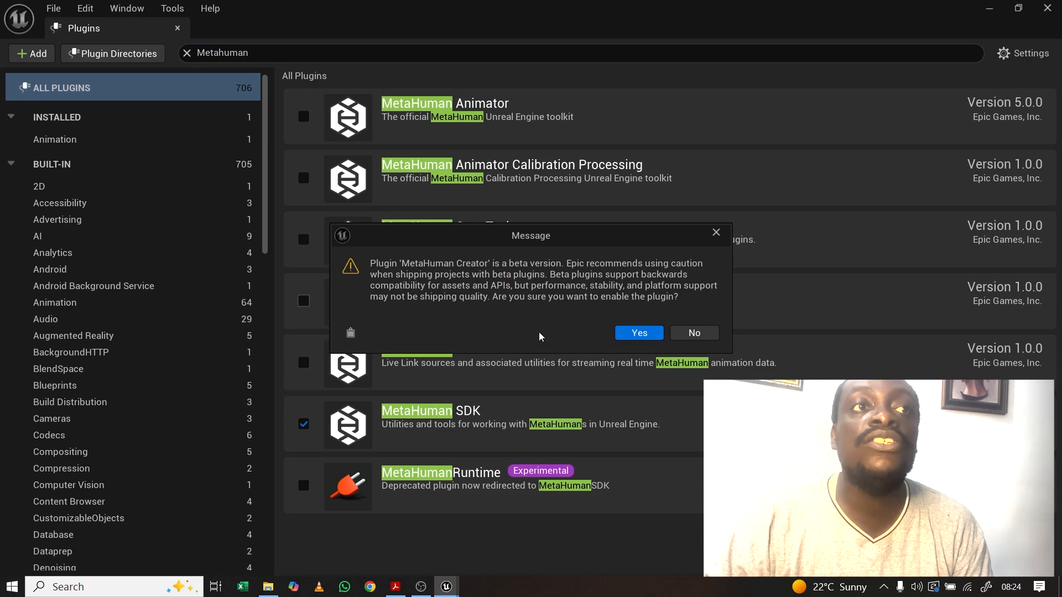
{"action": "left_click", "coordinate": [636, 332]}
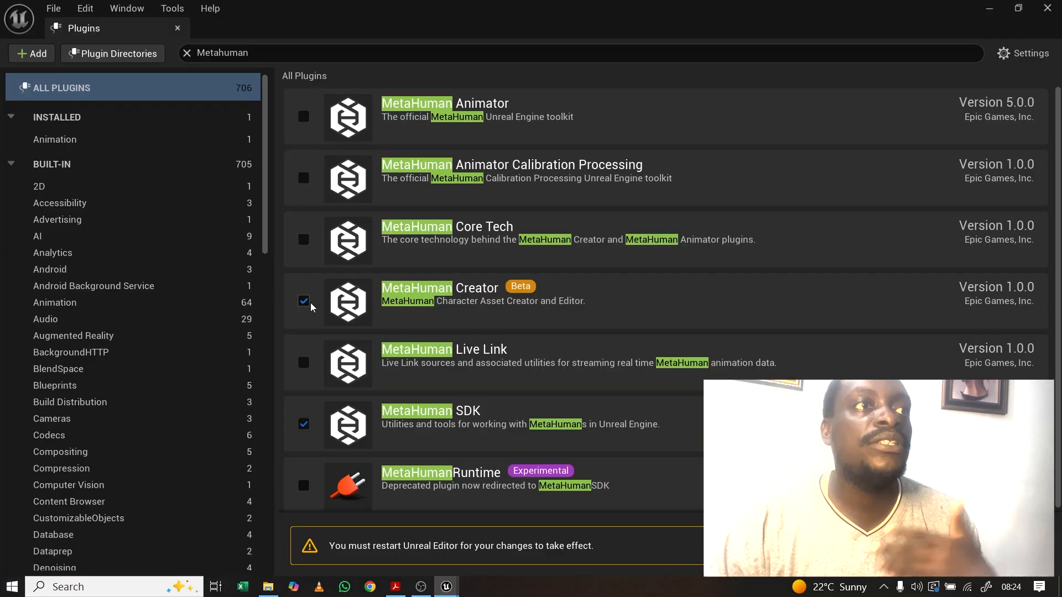
{"action": "left_click", "coordinate": [303, 117]}
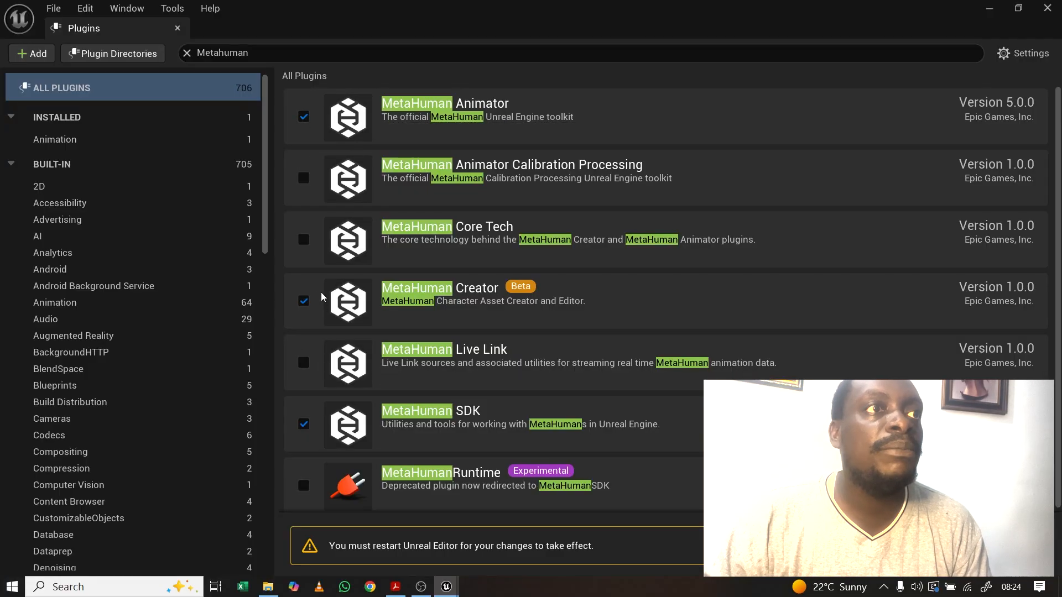
{"action": "left_click", "coordinate": [303, 240]}
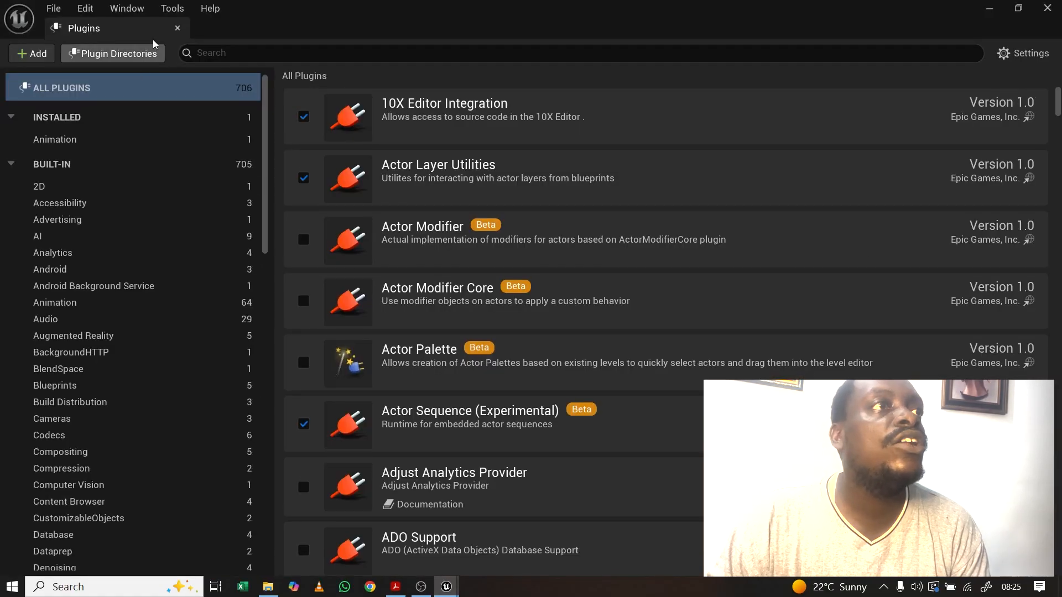
Step: Close the Plugins tab and add a new MetaHuman Character asset in Content
{"action": "left_click", "coordinate": [177, 29]}
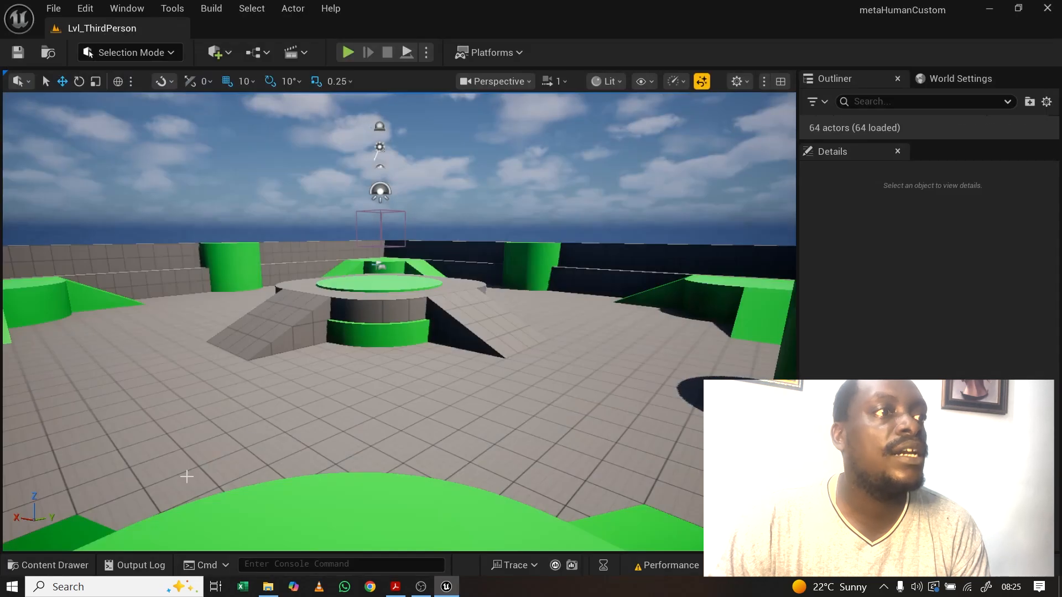
{"action": "left_click", "coordinate": [45, 567]}
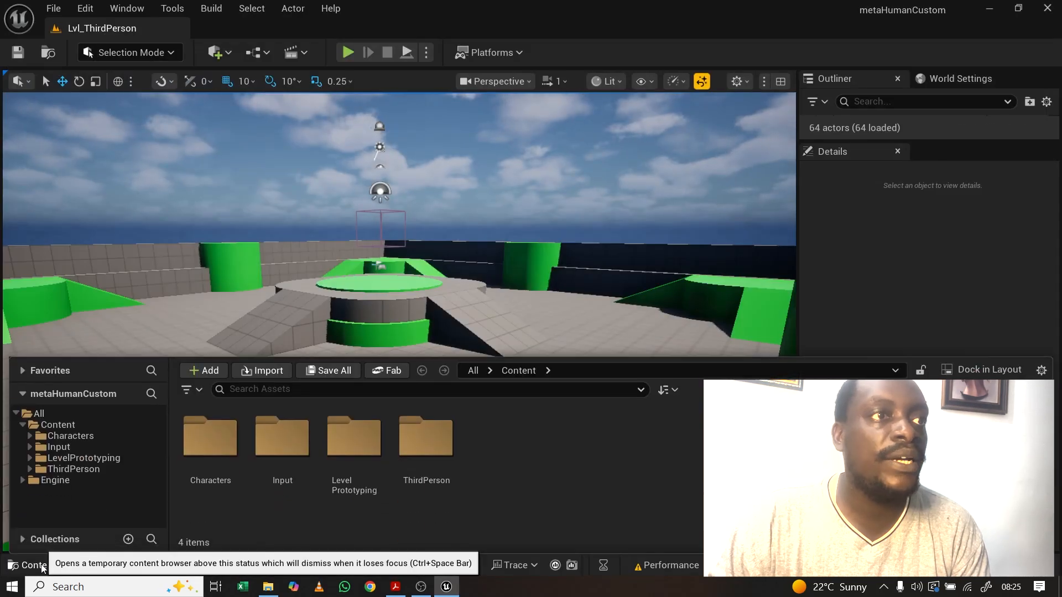
{"action": "right_click", "coordinate": [506, 456]}
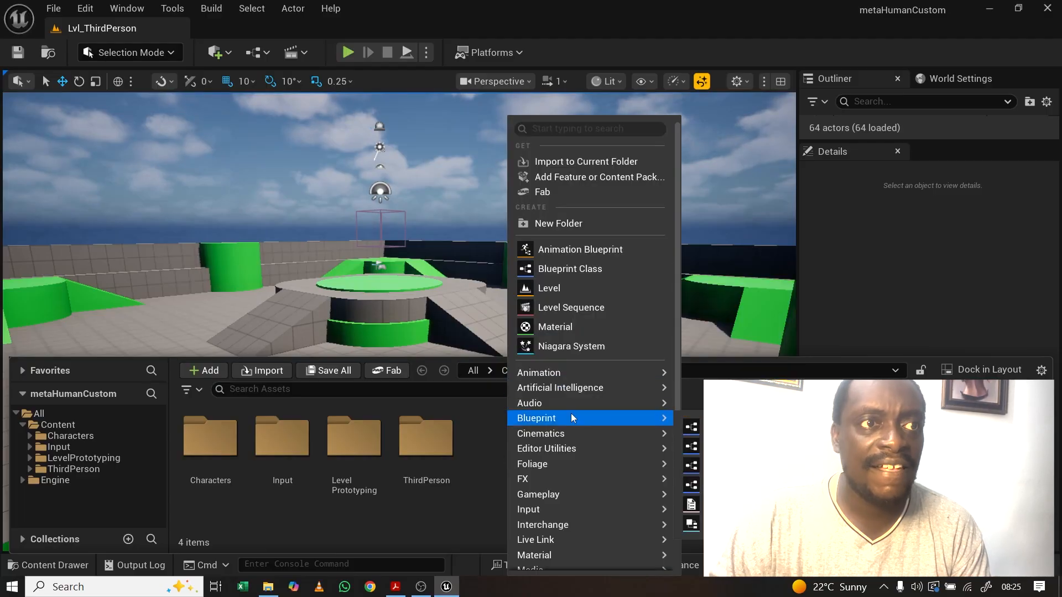
{"action": "mouse_move", "coordinate": [568, 414]}
{"action": "scroll", "coordinate": [566, 414], "scroll_direction": "down", "scroll_amount": 3}
{"action": "mouse_move", "coordinate": [540, 448]}
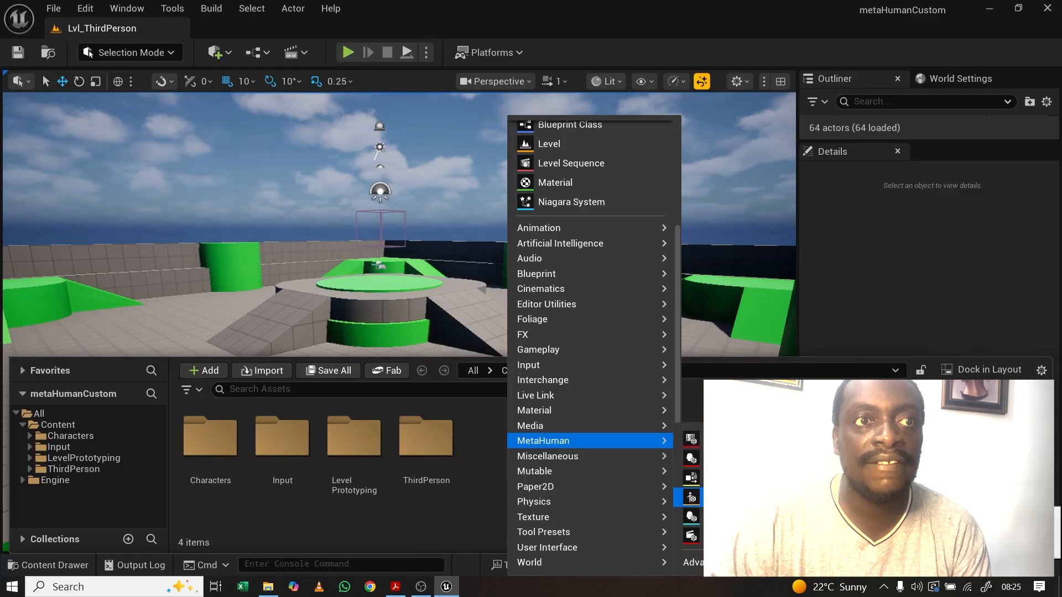
{"action": "left_click", "coordinate": [690, 497]}
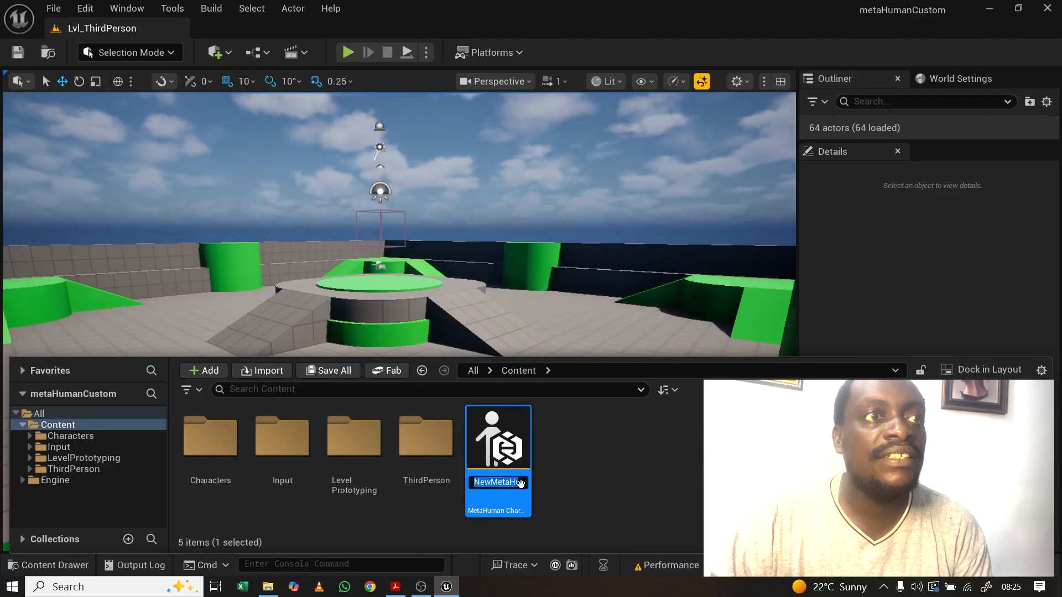
Step: Name the new asset 'Person' and open it in the MetaHuman Character editor
{"action": "type", "text": "P"}
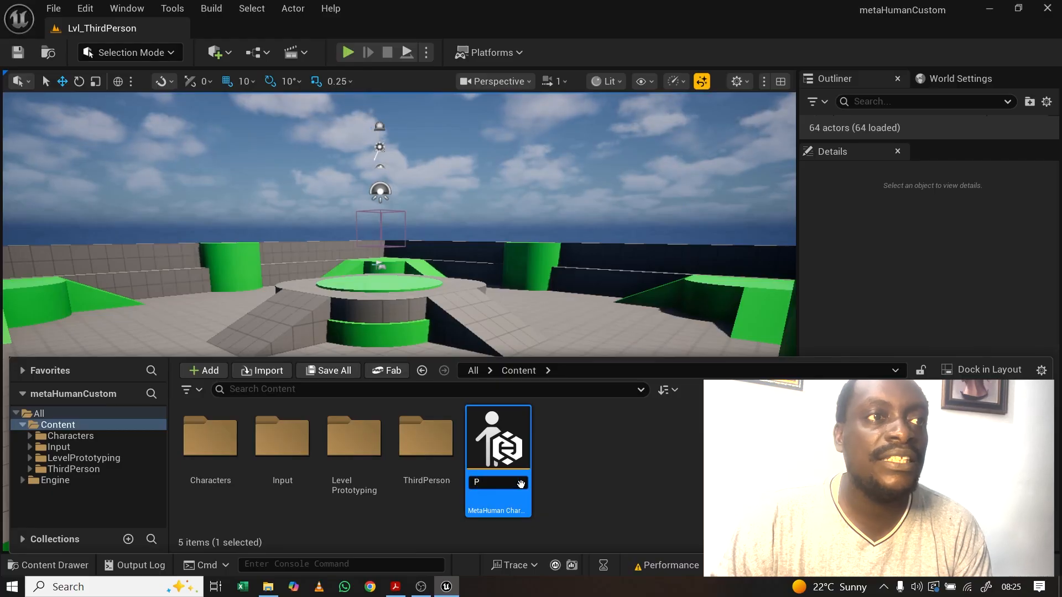
{"action": "type", "text": "erson"}
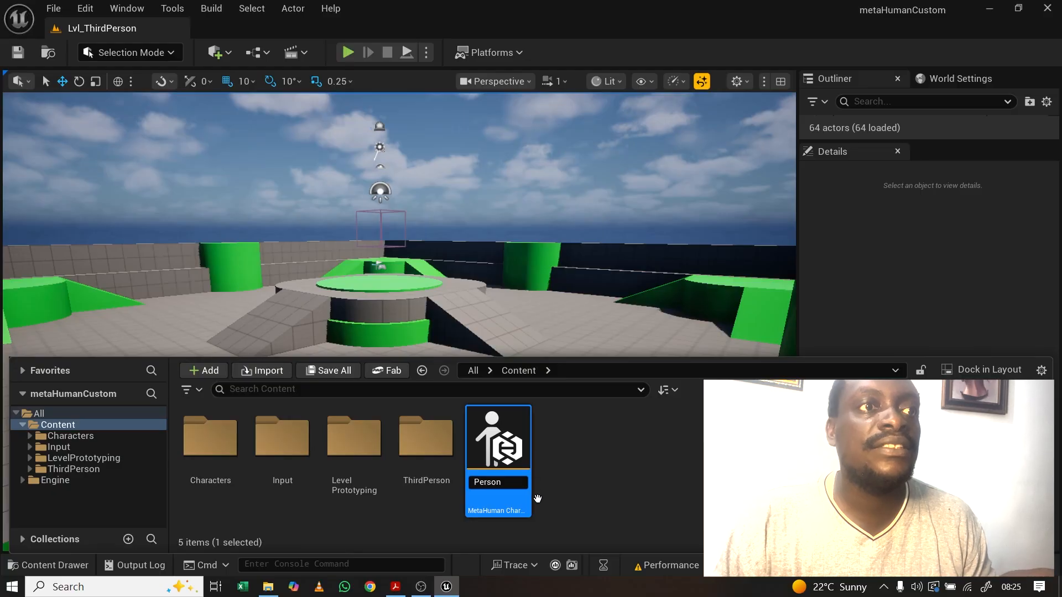
{"action": "key", "text": "Return"}
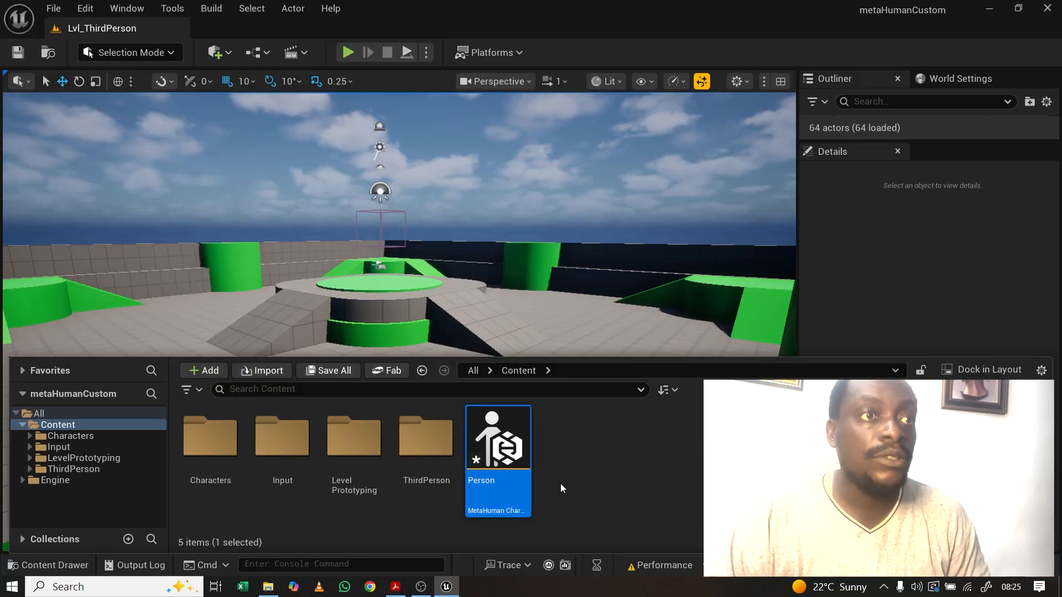
{"action": "double_click", "coordinate": [493, 459]}
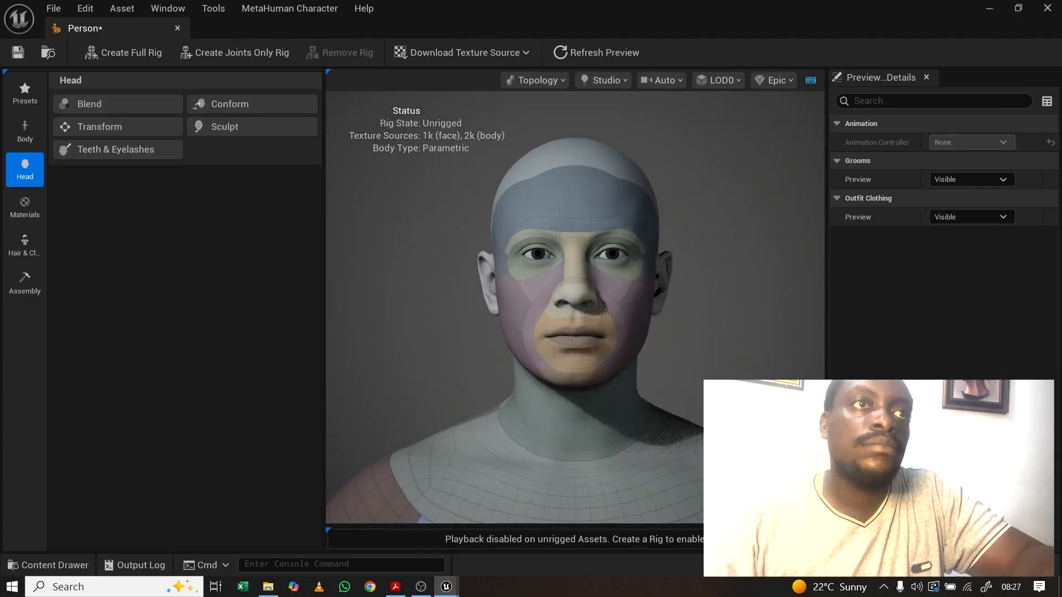
Step: Save the Person character asset, zoom the viewport, and show the Presets library
{"action": "key", "text": "ctrl+shift+s"}
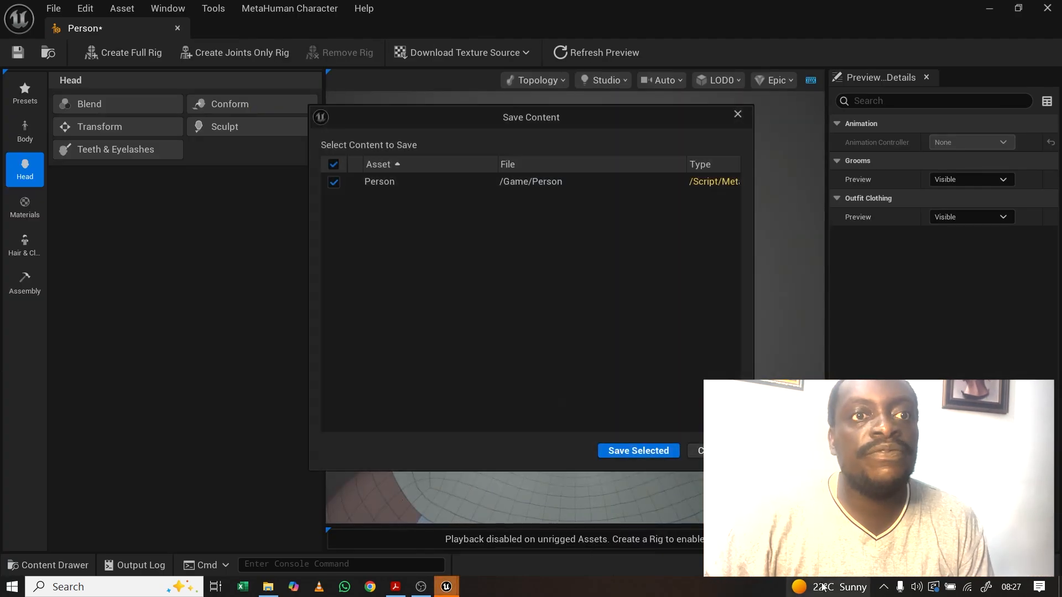
{"action": "left_click", "coordinate": [646, 454]}
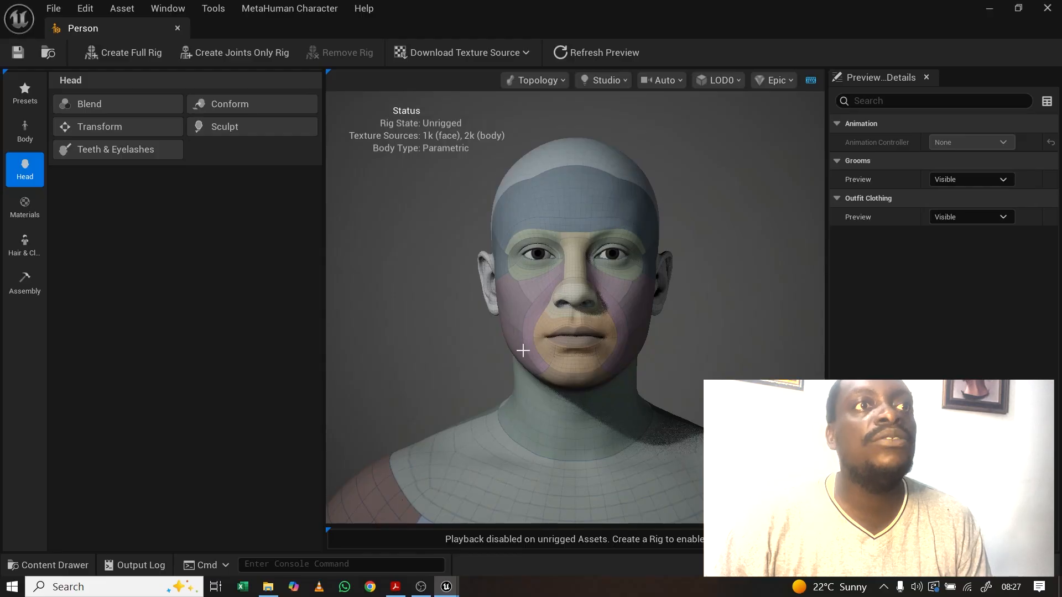
{"action": "scroll", "coordinate": [586, 244], "scroll_direction": "down", "scroll_amount": 3}
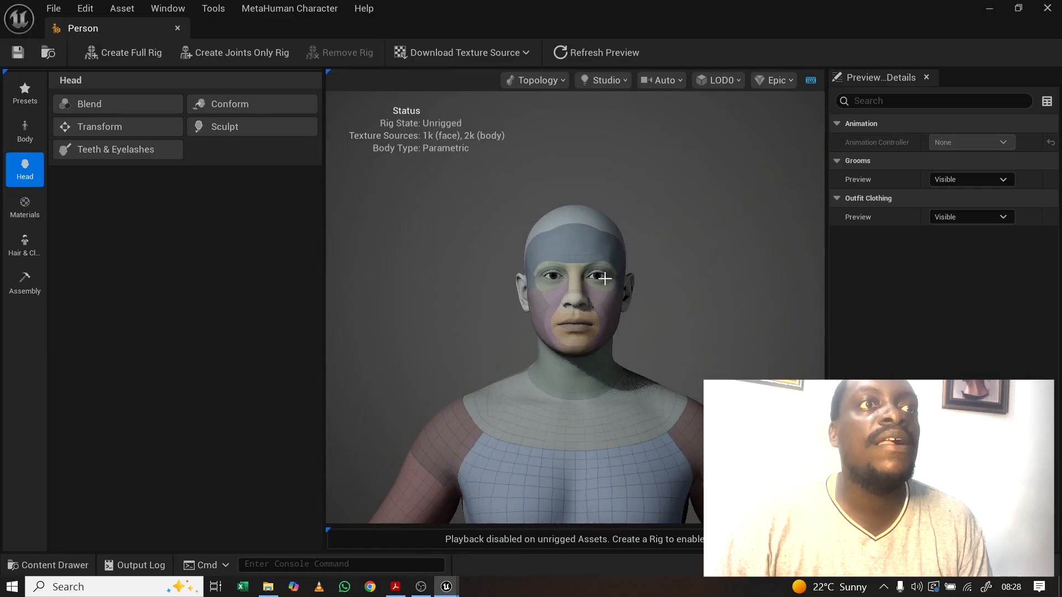
{"action": "scroll", "coordinate": [603, 280], "scroll_direction": "down", "scroll_amount": 2}
{"action": "scroll", "coordinate": [603, 280], "scroll_direction": "up", "scroll_amount": 2}
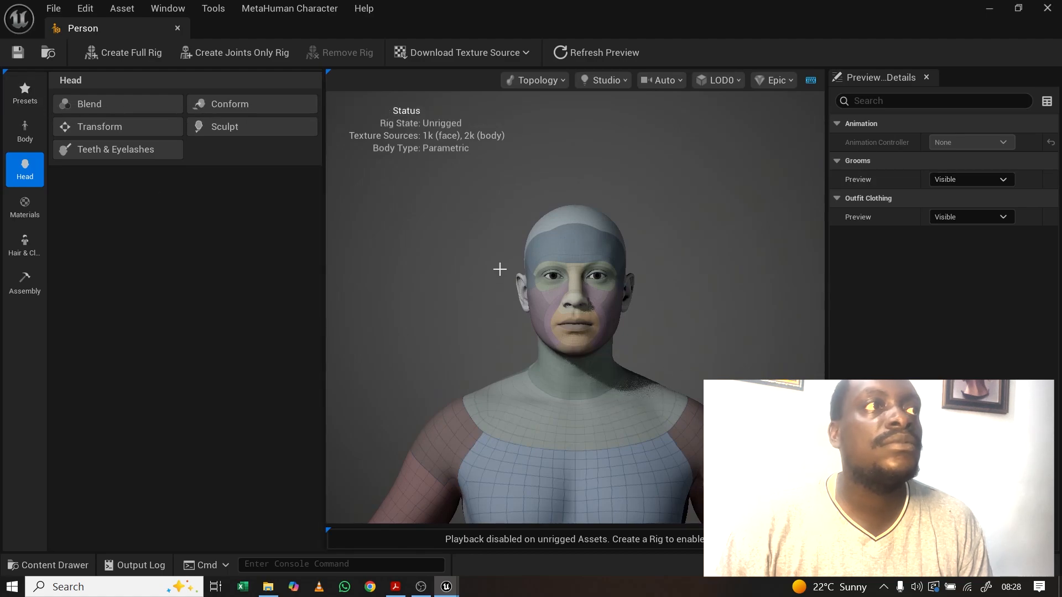
{"action": "left_click", "coordinate": [28, 85]}
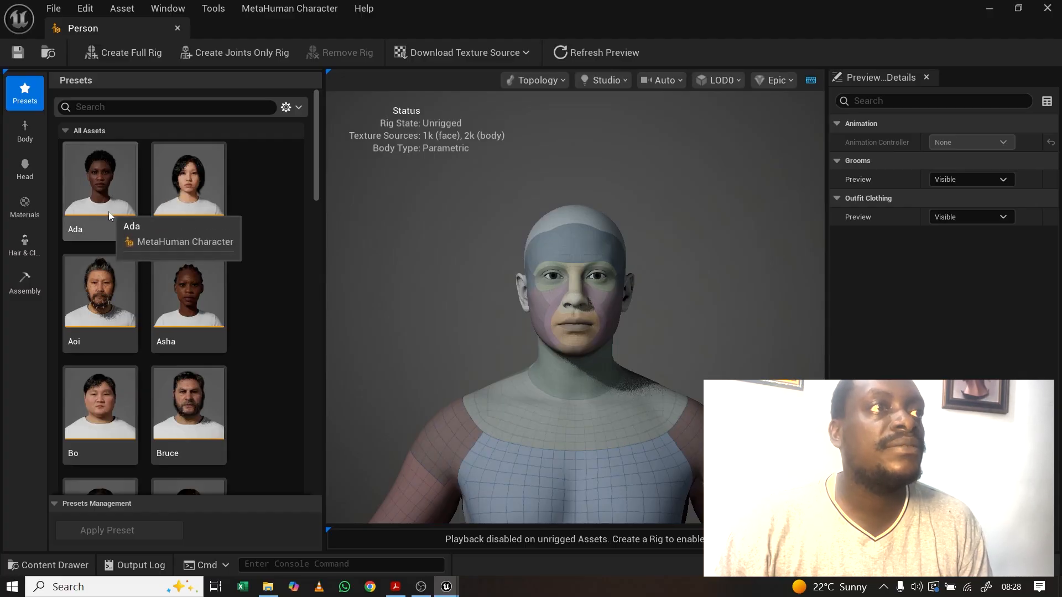
Step: Find the Trey preset in the Presets list and apply it to Person
{"action": "scroll", "coordinate": [598, 297], "scroll_direction": "down", "scroll_amount": 2}
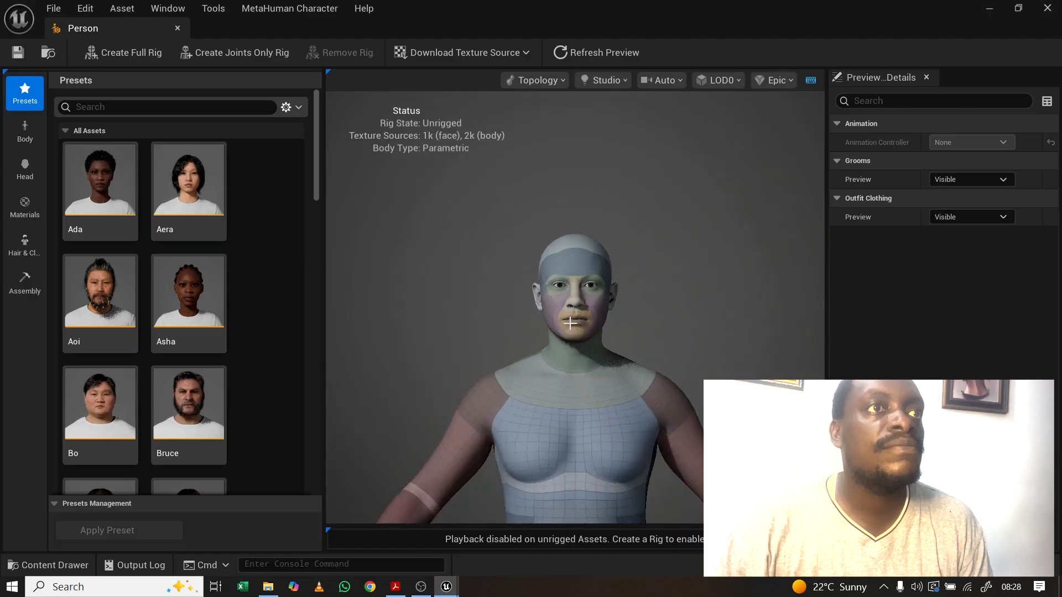
{"action": "scroll", "coordinate": [581, 348], "scroll_direction": "down", "scroll_amount": 1}
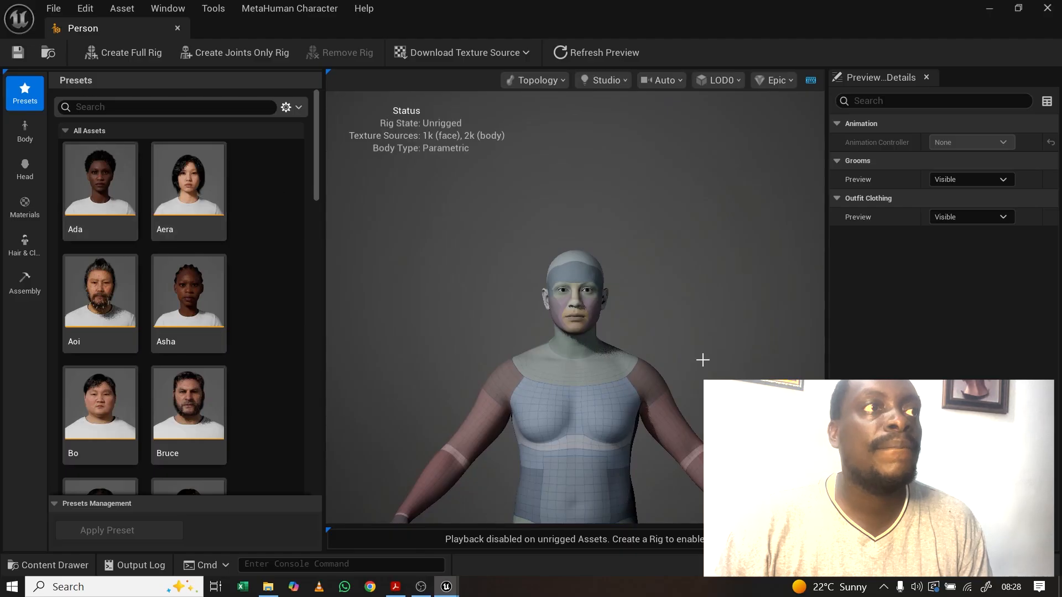
{"action": "scroll", "coordinate": [603, 442], "scroll_direction": "down", "scroll_amount": 1}
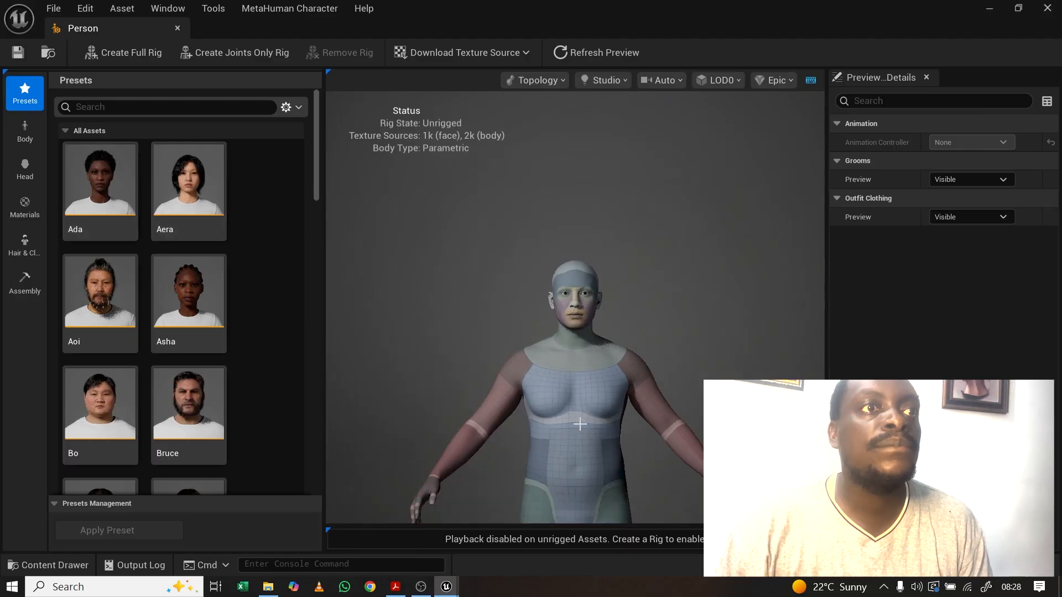
{"action": "scroll", "coordinate": [580, 410], "scroll_direction": "up", "scroll_amount": 1}
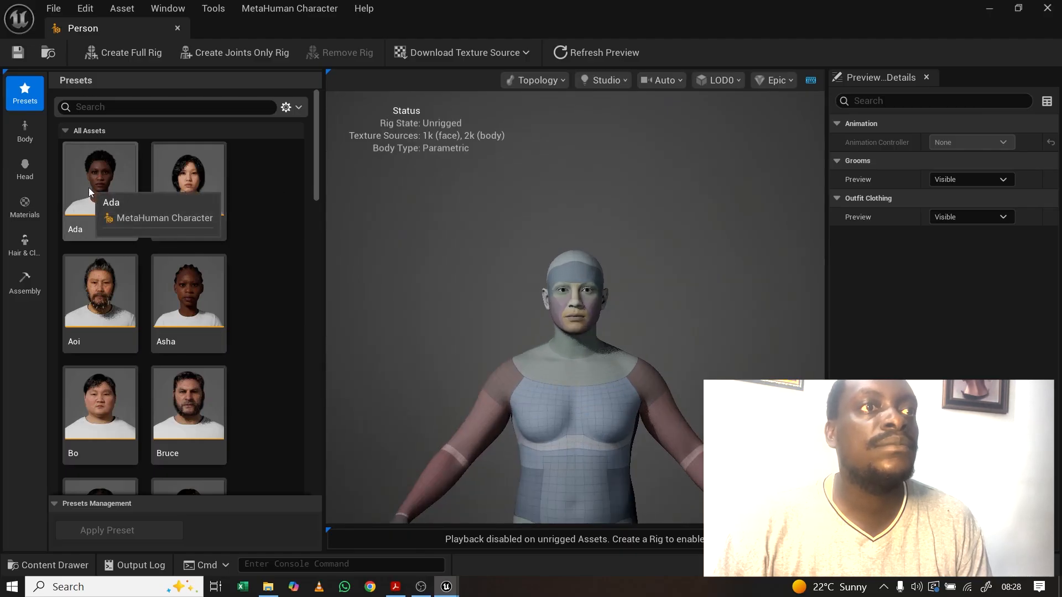
{"action": "scroll", "coordinate": [127, 264], "scroll_direction": "down", "scroll_amount": 5}
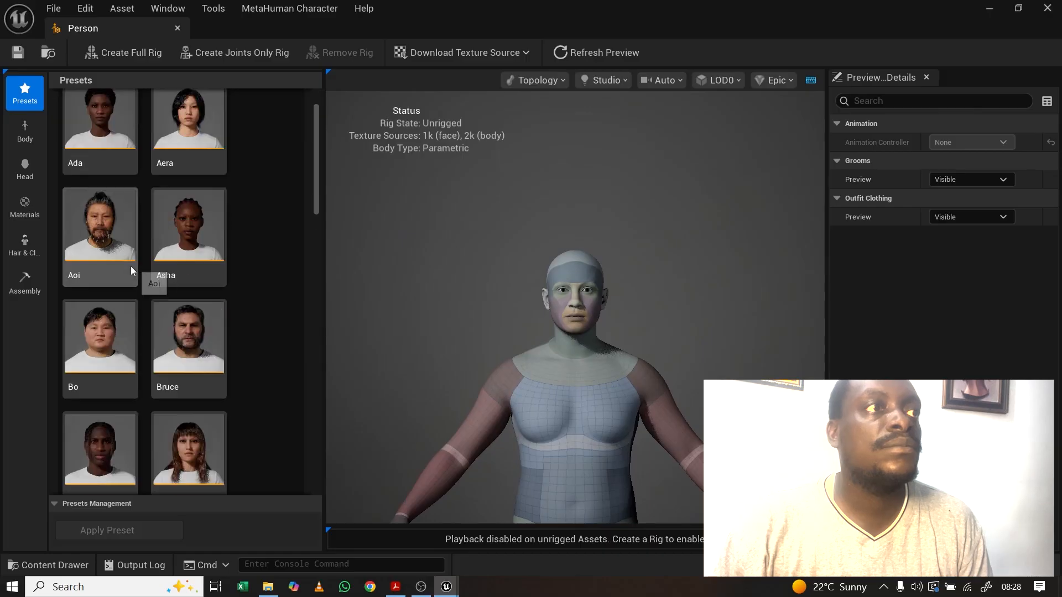
{"action": "scroll", "coordinate": [132, 239], "scroll_direction": "down", "scroll_amount": 20}
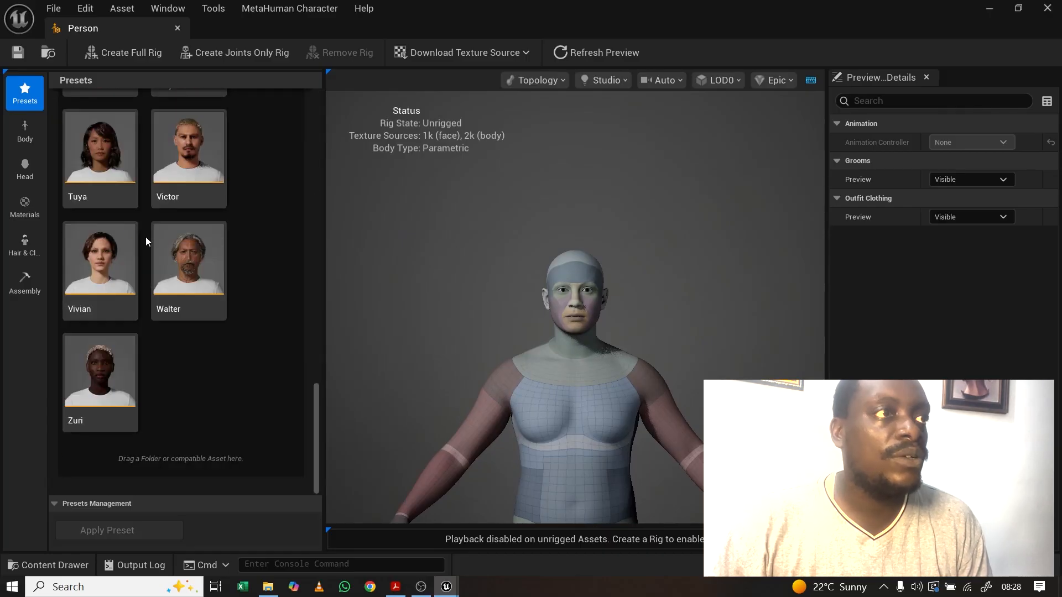
{"action": "scroll", "coordinate": [145, 236], "scroll_direction": "up", "scroll_amount": 1}
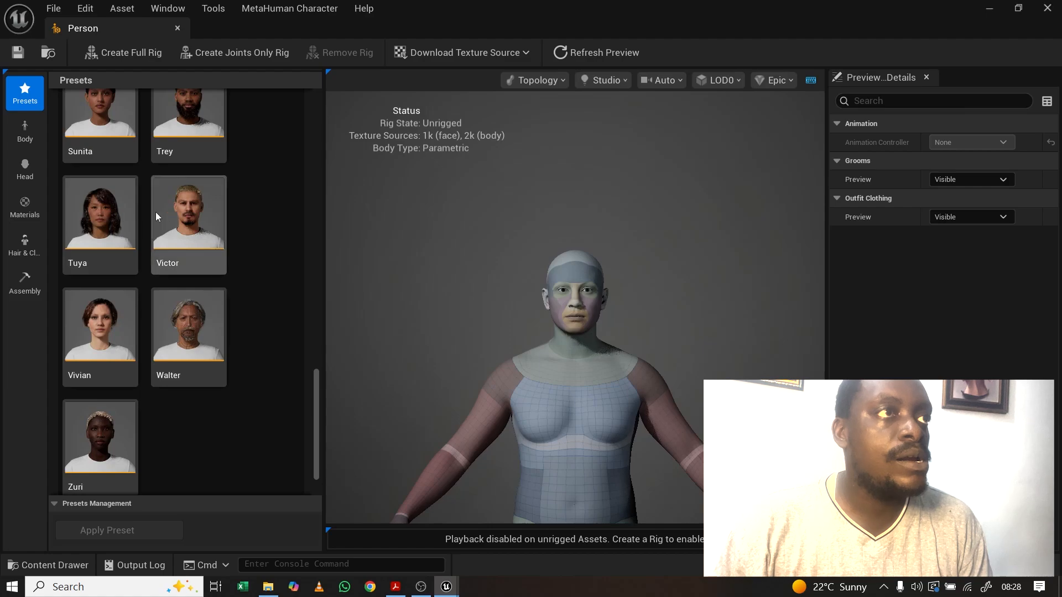
{"action": "scroll", "coordinate": [145, 191], "scroll_direction": "up", "scroll_amount": 1}
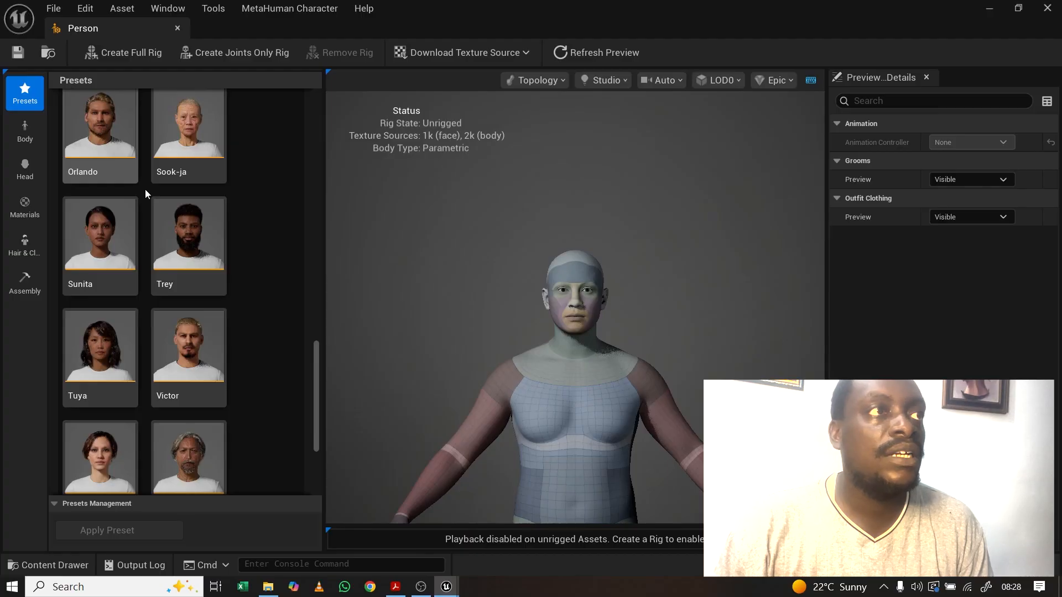
{"action": "double_click", "coordinate": [186, 242]}
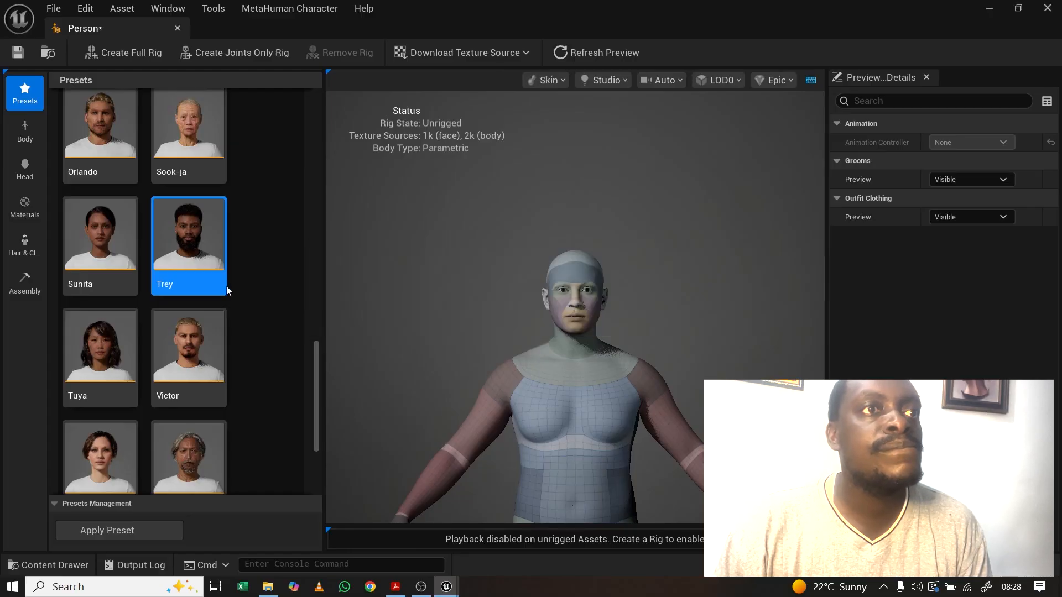
Step: Orbit and zoom the viewport to inspect Trey's head in profile and front view
{"action": "scroll", "coordinate": [575, 276], "scroll_direction": "down", "scroll_amount": 4}
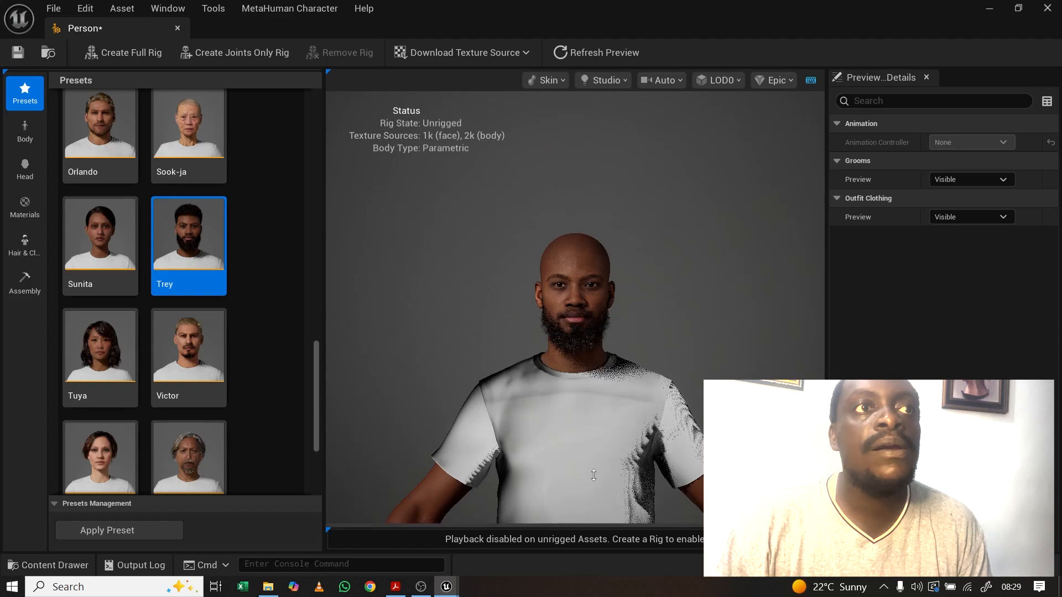
{"action": "scroll", "coordinate": [594, 431], "scroll_direction": "down", "scroll_amount": 5}
{"action": "scroll", "coordinate": [589, 435], "scroll_direction": "up", "scroll_amount": 1}
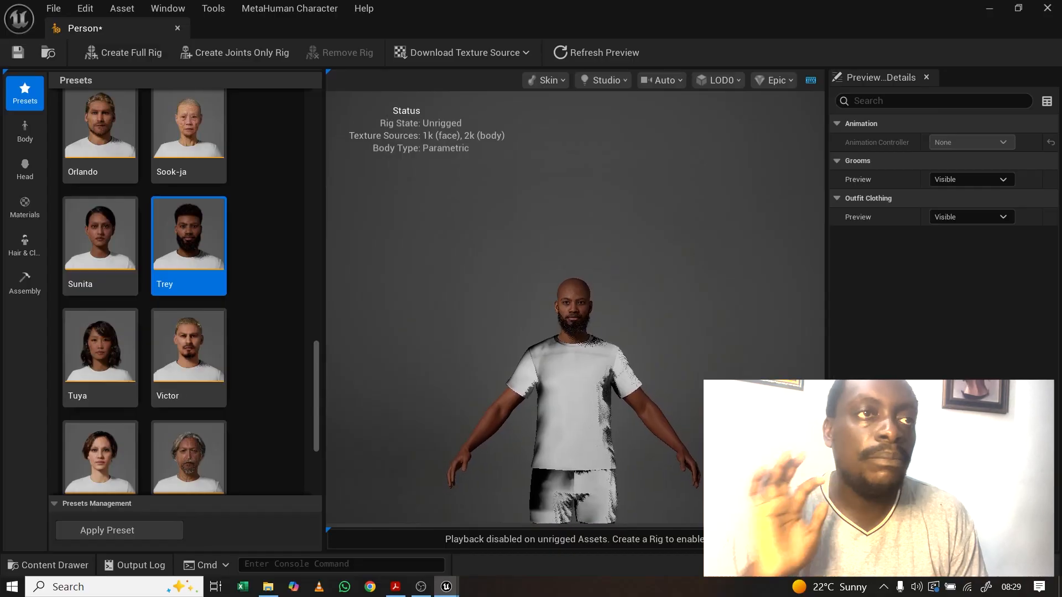
{"action": "middle_click_drag", "start_coordinate": [583, 439], "coordinate": [567, 354]}
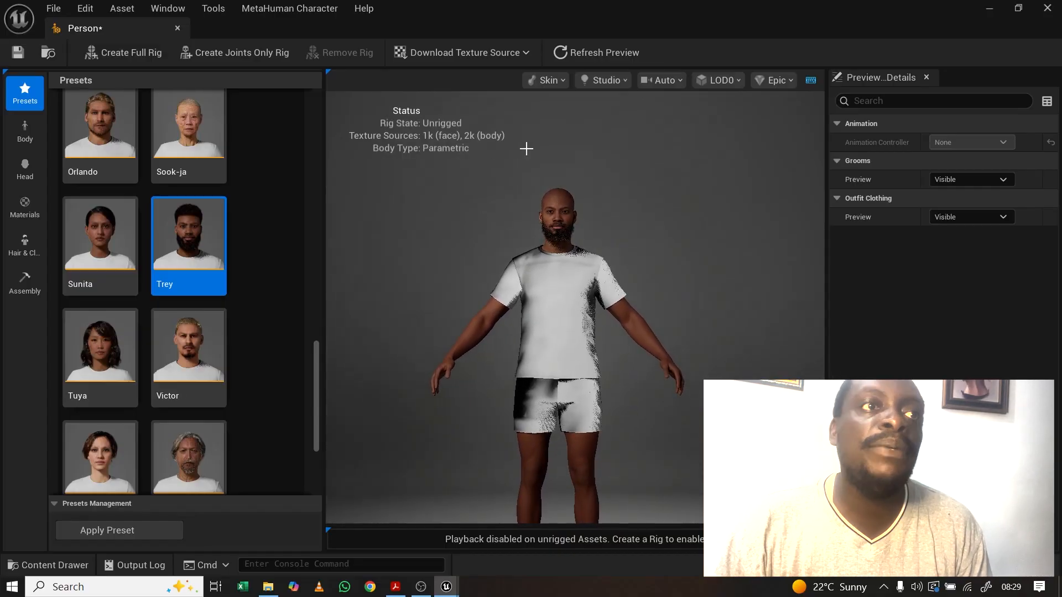
{"action": "mouse_move", "coordinate": [623, 197]}
{"action": "left_mouse_down"}
{"action": "mouse_move", "coordinate": [523, 205]}
{"action": "mouse_move", "coordinate": [636, 205]}
{"action": "left_mouse_up"}
{"action": "scroll", "coordinate": [603, 206], "scroll_direction": "up", "scroll_amount": 5}
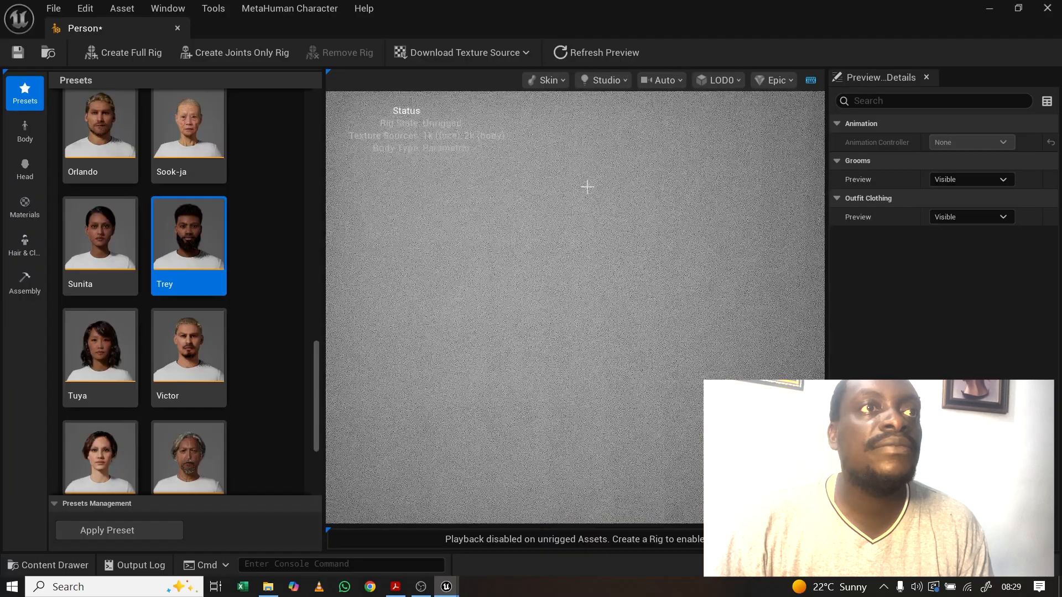
{"action": "scroll", "coordinate": [604, 210], "scroll_direction": "down", "scroll_amount": 5}
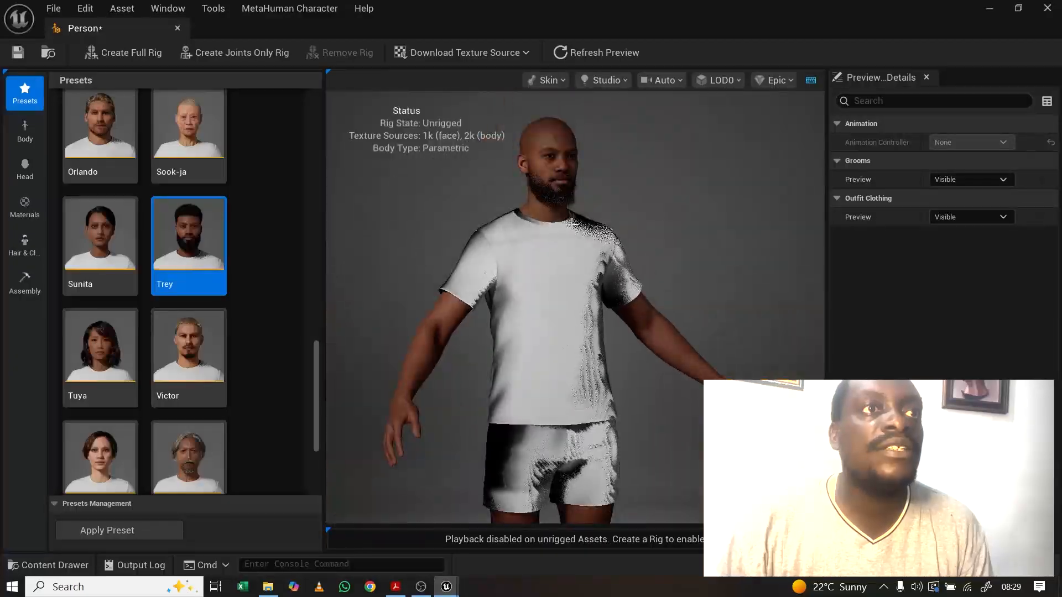
{"action": "left_click_drag", "start_coordinate": [620, 247], "coordinate": [508, 198]}
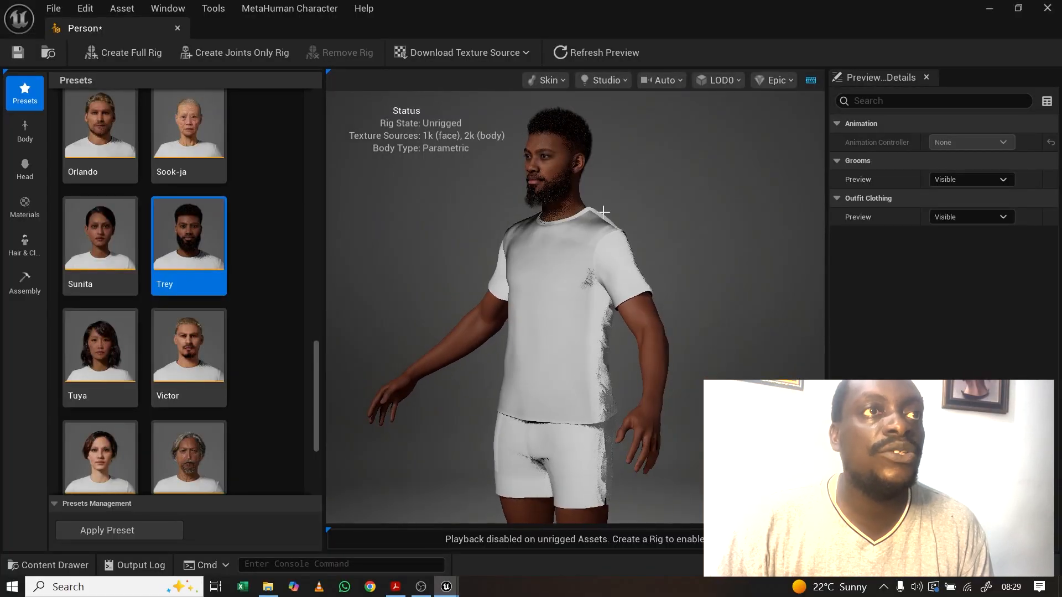
{"action": "left_click_drag", "start_coordinate": [564, 273], "coordinate": [664, 275]}
{"action": "scroll", "coordinate": [542, 193], "scroll_direction": "up", "scroll_amount": 5}
{"action": "scroll", "coordinate": [542, 193], "scroll_direction": "down", "scroll_amount": 4}
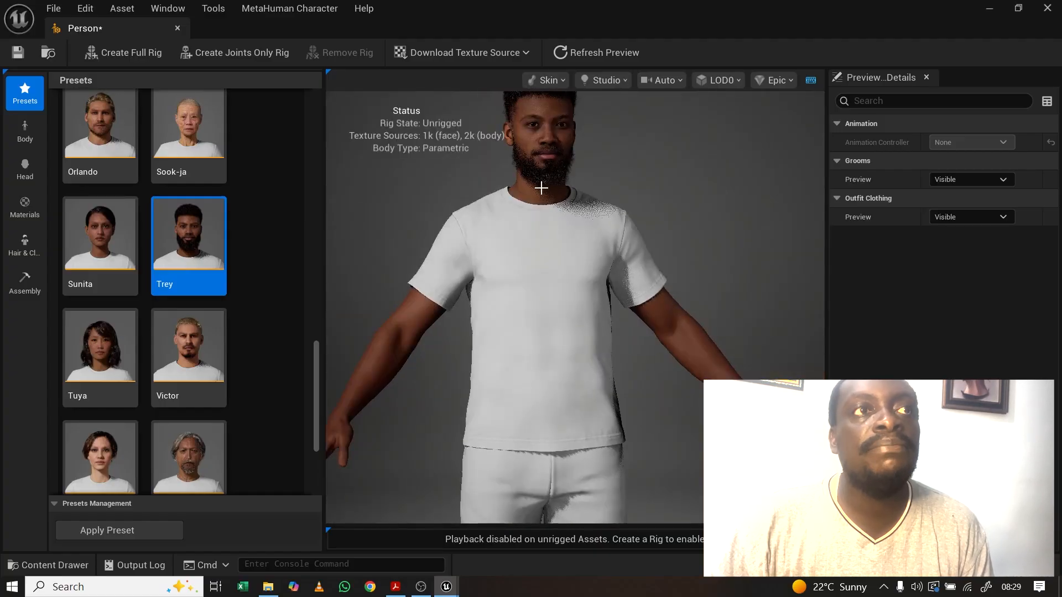
{"action": "mouse_move", "coordinate": [541, 188]}
{"action": "middle_mouse_down"}
{"action": "mouse_move", "coordinate": [539, 155]}
{"action": "mouse_move", "coordinate": [540, 246]}
{"action": "mouse_move", "coordinate": [542, 207]}
{"action": "middle_mouse_up"}
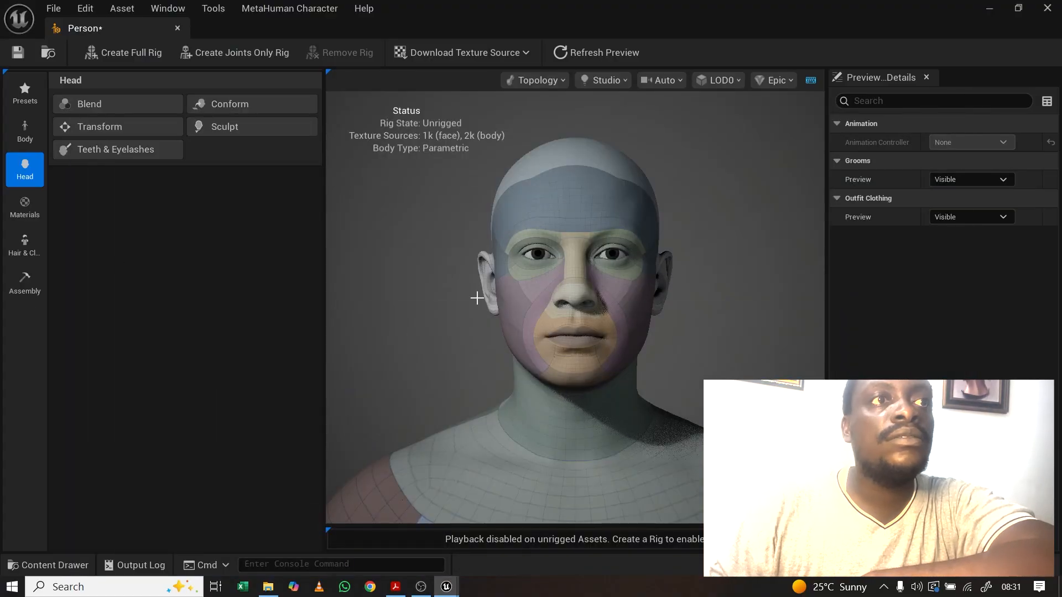
Step: In the Body tools, drag Aoi, Bo and Lorenzo from All Assets into the three blend slots
{"action": "left_click", "coordinate": [25, 135]}
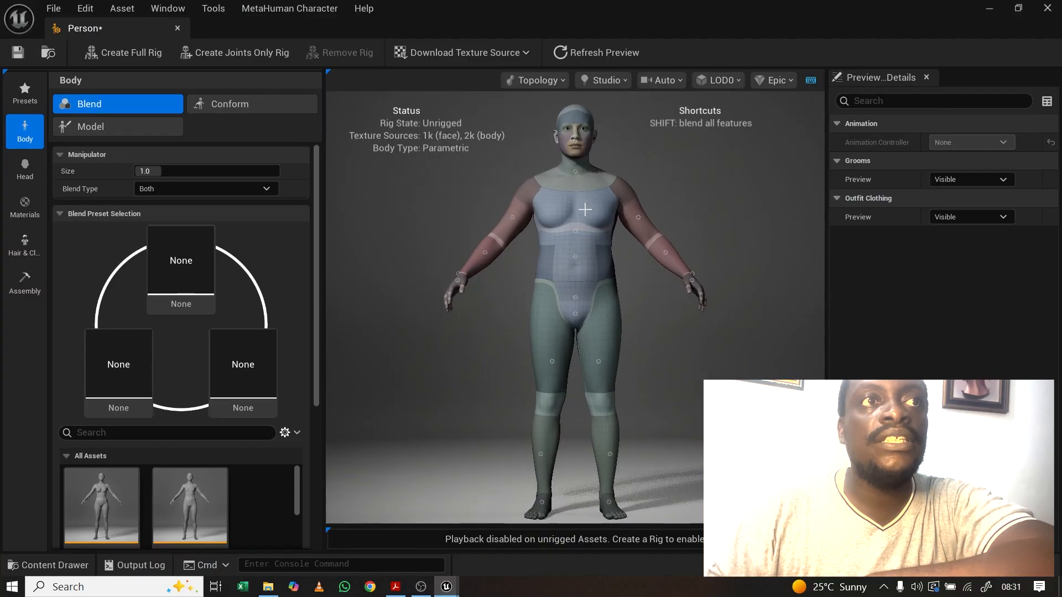
{"action": "left_click_drag", "start_coordinate": [561, 209], "coordinate": [553, 207]}
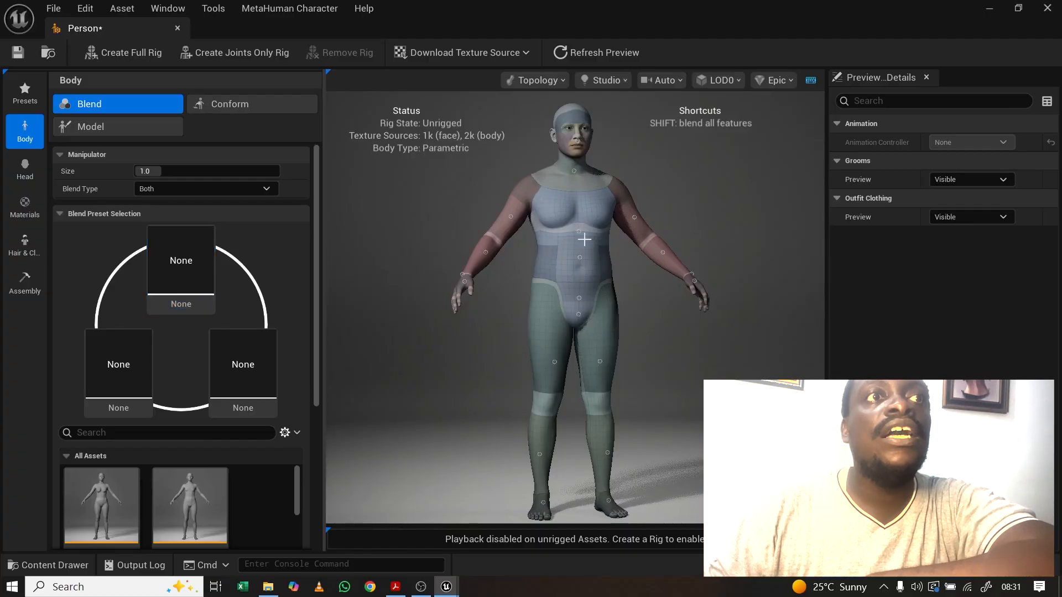
{"action": "scroll", "coordinate": [115, 508], "scroll_direction": "down", "scroll_amount": 1}
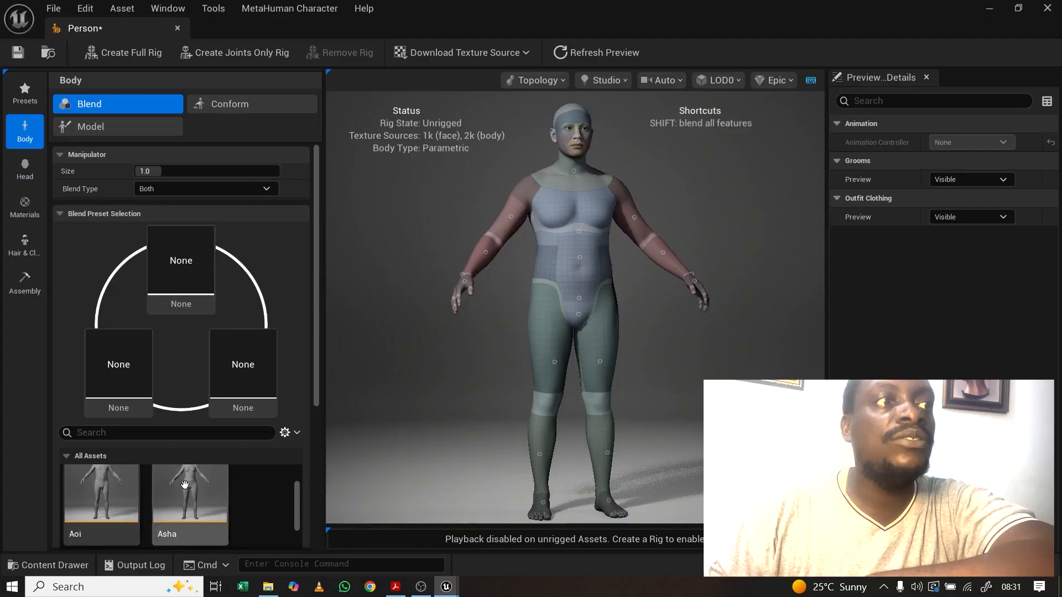
{"action": "left_click_drag", "start_coordinate": [317, 312], "coordinate": [308, 413]}
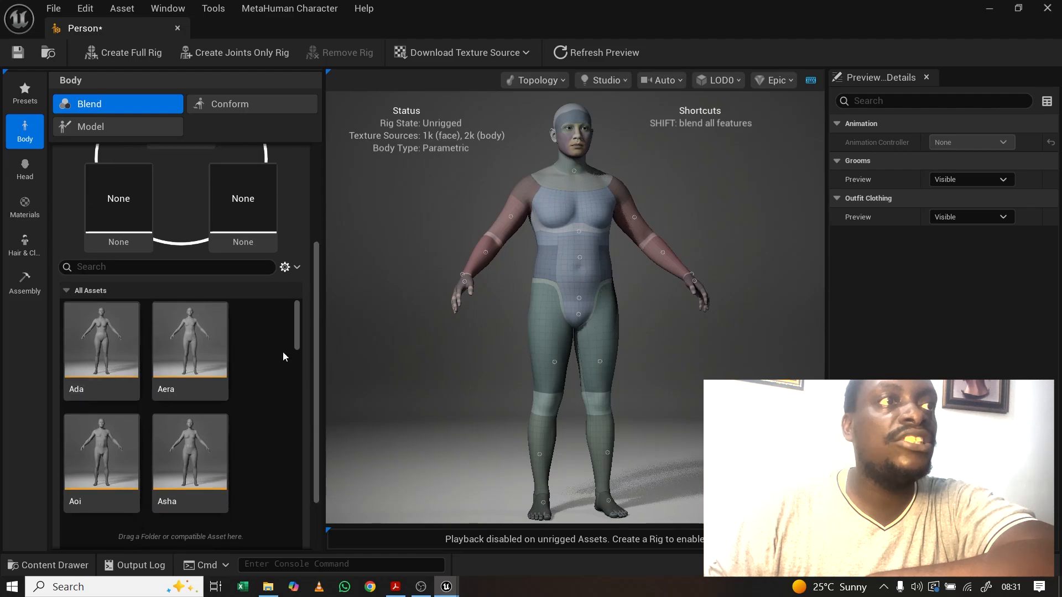
{"action": "scroll", "coordinate": [295, 339], "scroll_direction": "down", "scroll_amount": 1}
{"action": "scroll", "coordinate": [296, 339], "scroll_direction": "down", "scroll_amount": 2}
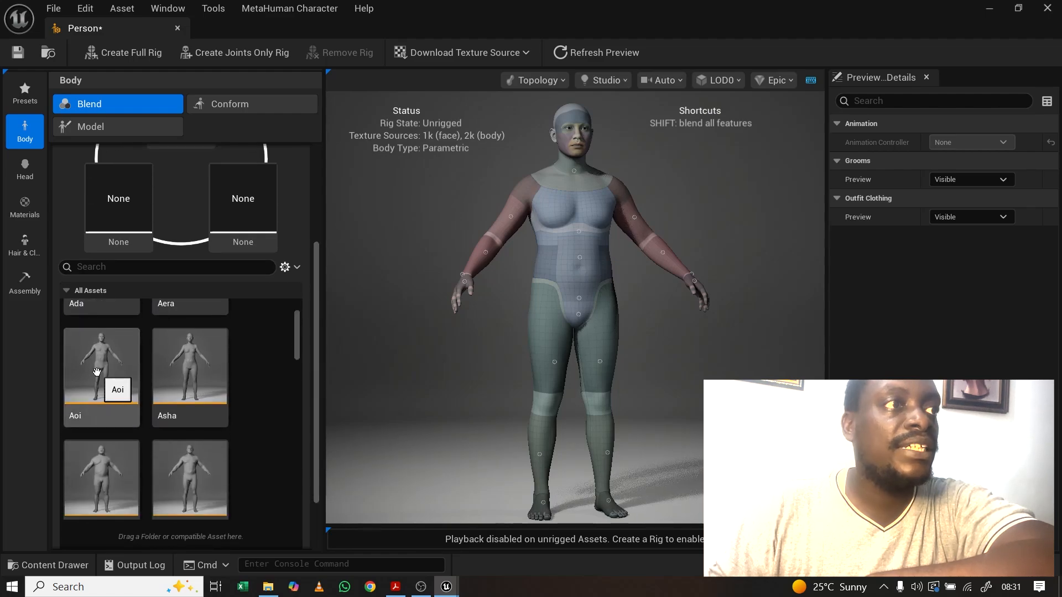
{"action": "left_click_drag", "start_coordinate": [96, 371], "coordinate": [125, 203]}
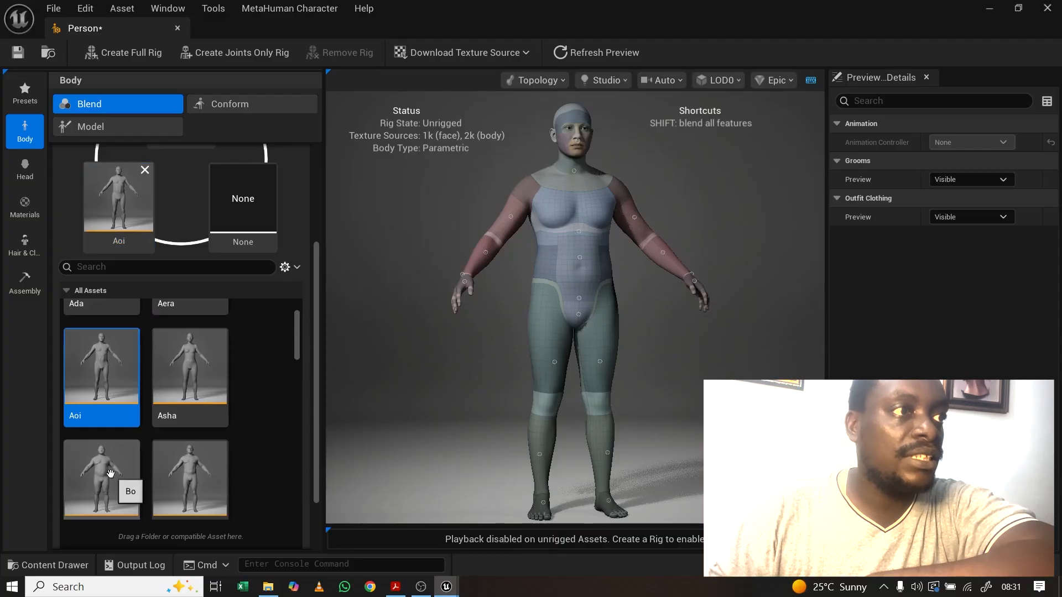
{"action": "left_click_drag", "start_coordinate": [109, 477], "coordinate": [239, 206]}
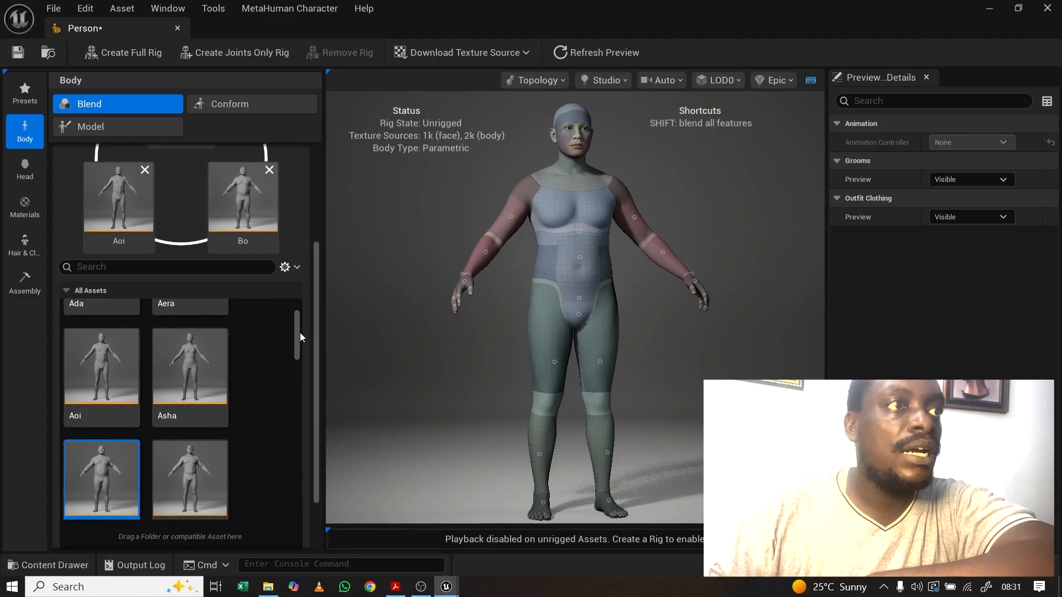
{"action": "left_click_drag", "start_coordinate": [294, 336], "coordinate": [297, 420]}
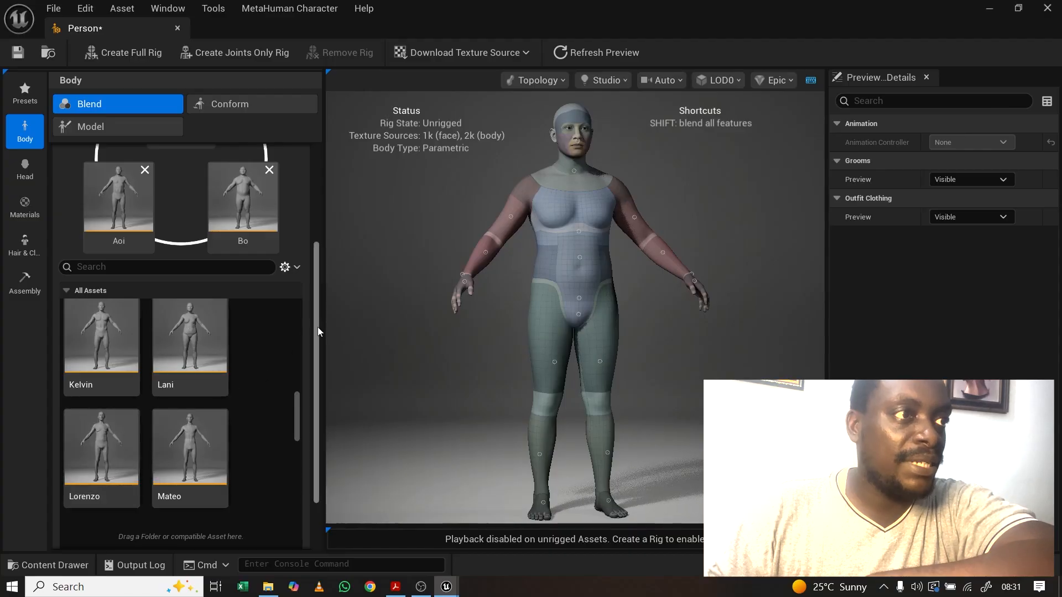
{"action": "scroll", "coordinate": [317, 327], "scroll_direction": "up", "scroll_amount": 3}
{"action": "left_click_drag", "start_coordinate": [99, 496], "coordinate": [181, 165]}
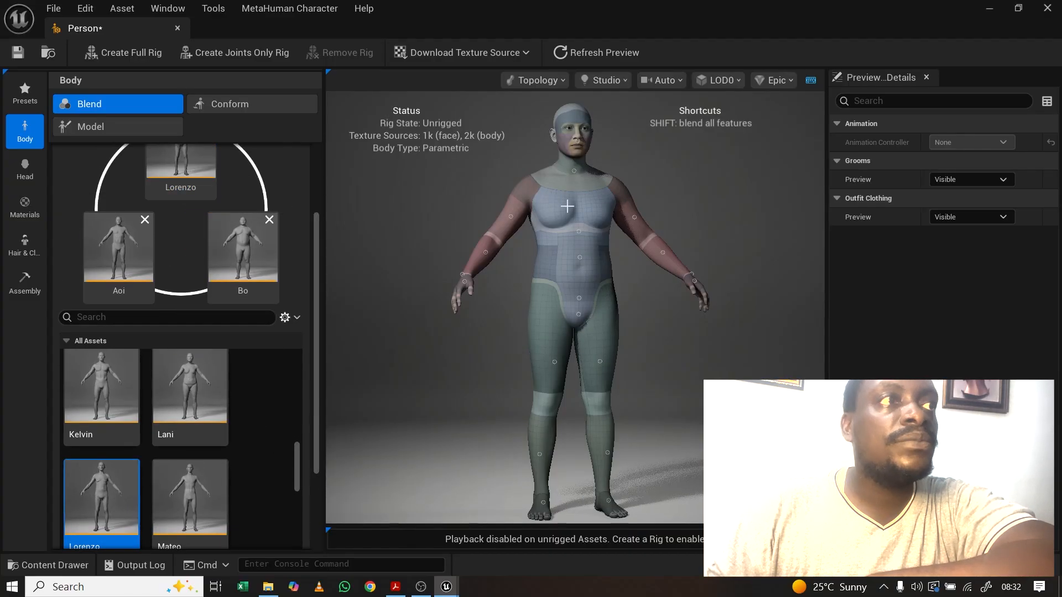
{"action": "scroll", "coordinate": [303, 243], "scroll_direction": "up", "scroll_amount": 5}
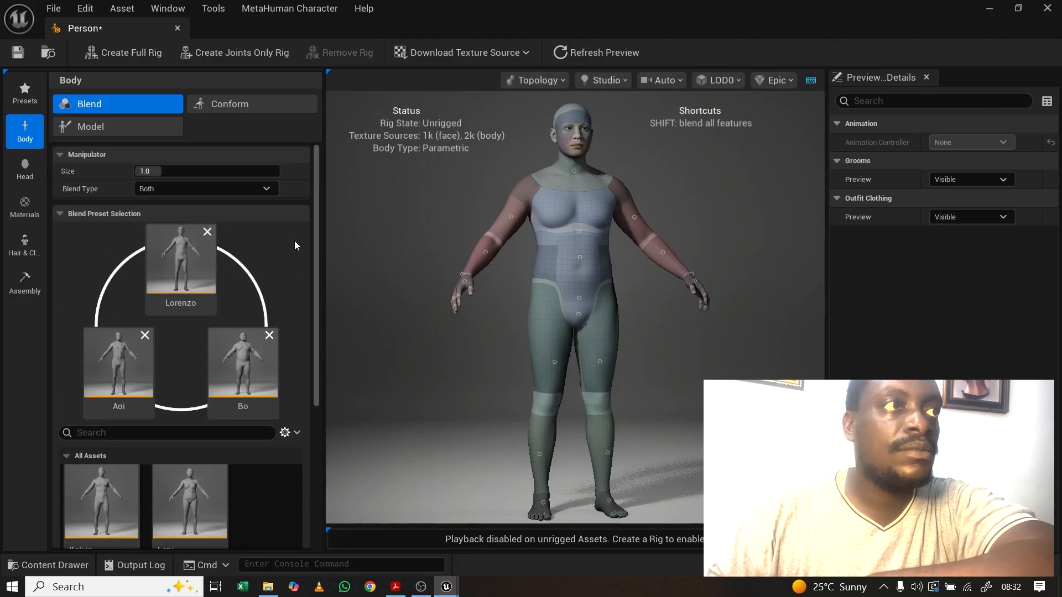
Step: Blend the neck toward Lorenzo, then re-blend it from Aoi toward Bo
{"action": "scroll", "coordinate": [587, 192], "scroll_direction": "up", "scroll_amount": 5}
{"action": "scroll", "coordinate": [593, 202], "scroll_direction": "down", "scroll_amount": 6}
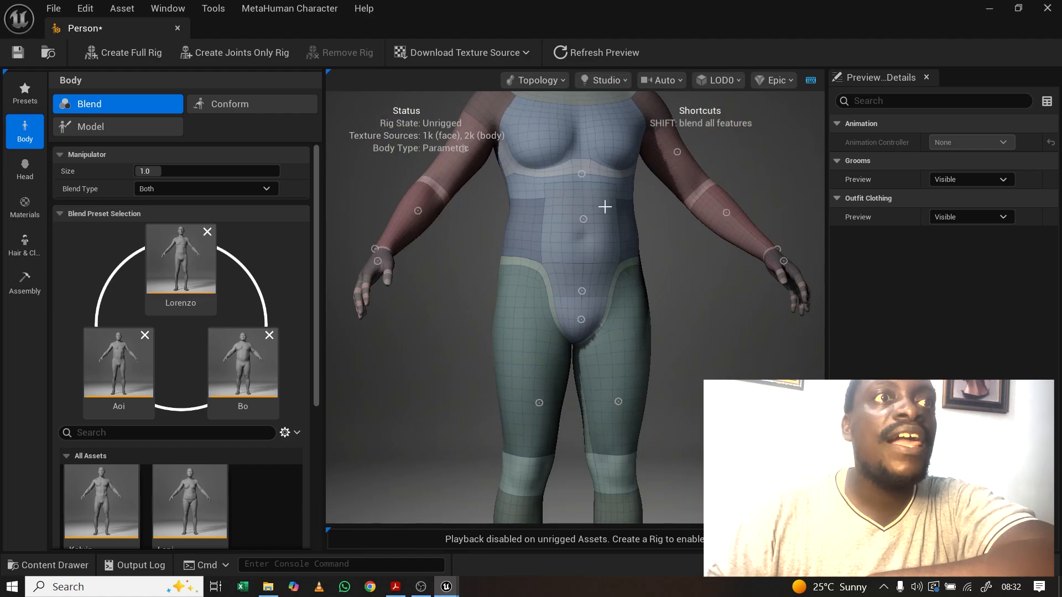
{"action": "middle_click_drag", "start_coordinate": [605, 207], "coordinate": [557, 376]}
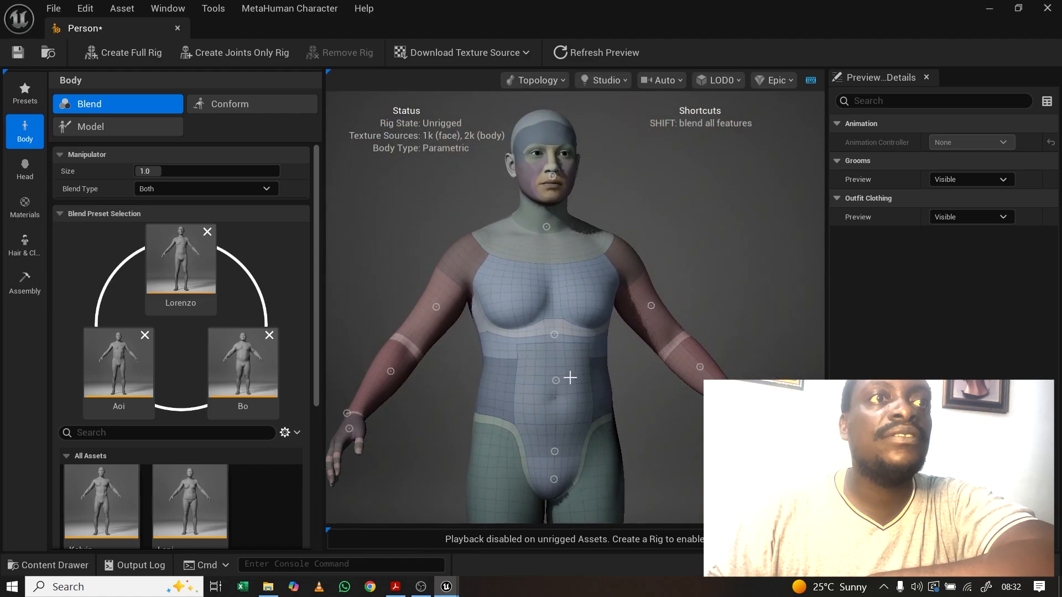
{"action": "left_click_drag", "start_coordinate": [581, 265], "coordinate": [569, 266]}
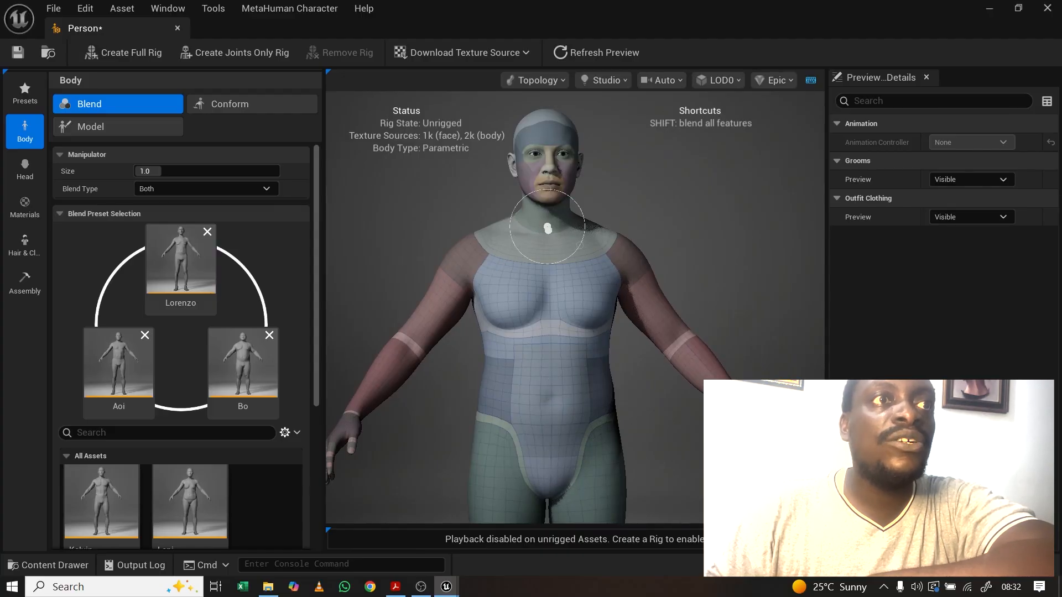
{"action": "left_click_drag", "start_coordinate": [546, 227], "coordinate": [555, 190]}
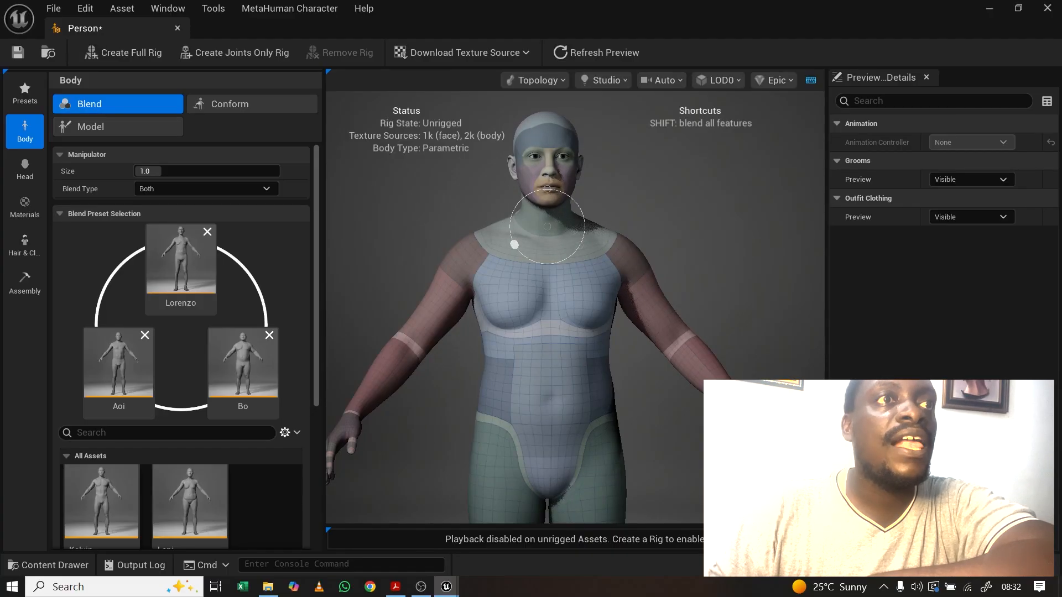
{"action": "left_click_drag", "start_coordinate": [514, 245], "coordinate": [580, 243]}
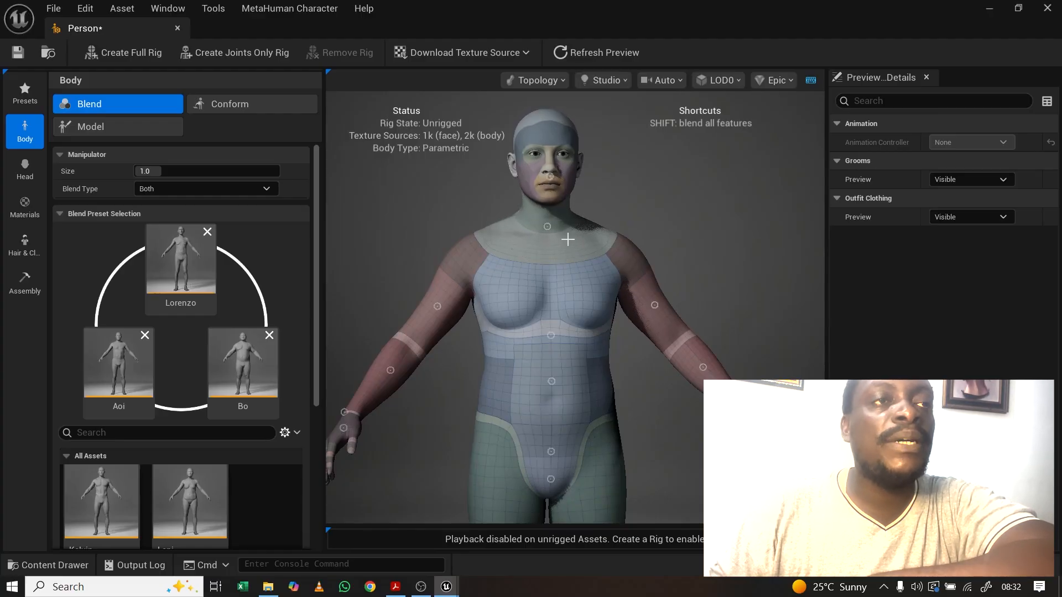
Step: Blend the face, both arms and the belly and waist toward the body presets
{"action": "mouse_move", "coordinate": [550, 175]}
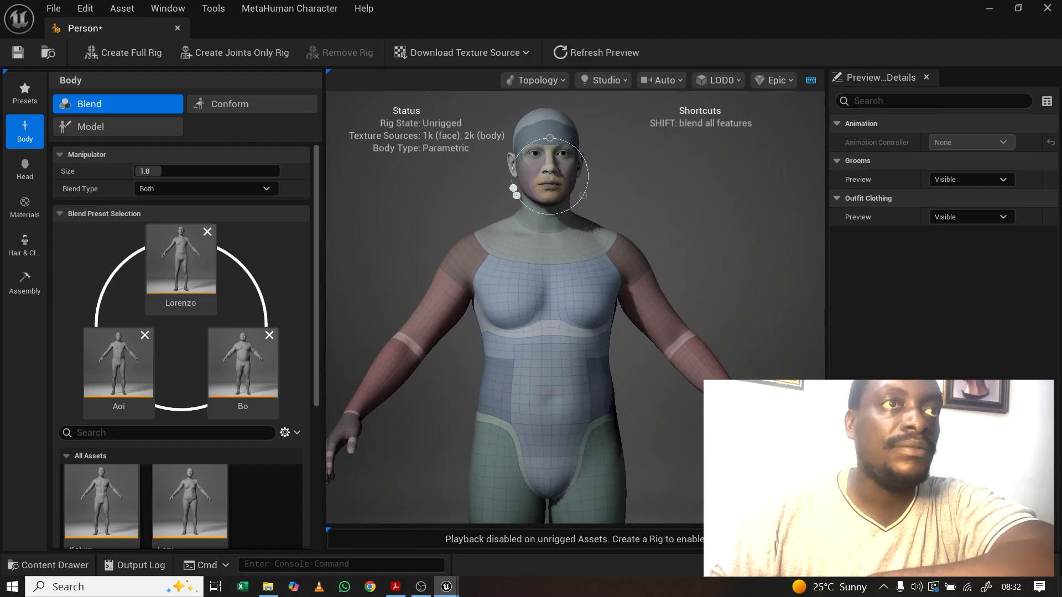
{"action": "left_click_drag", "start_coordinate": [537, 197], "coordinate": [580, 198]}
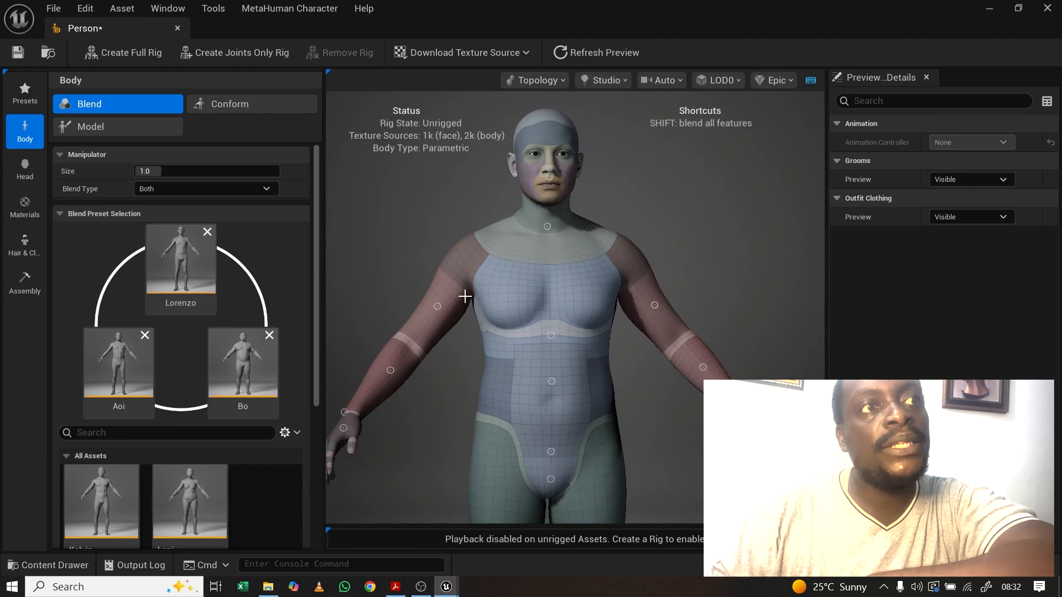
{"action": "mouse_move", "coordinate": [438, 309]}
{"action": "mouse_move", "coordinate": [437, 306]}
{"action": "left_mouse_down"}
{"action": "mouse_move", "coordinate": [436, 285]}
{"action": "mouse_move", "coordinate": [398, 337]}
{"action": "mouse_move", "coordinate": [403, 323]}
{"action": "mouse_move", "coordinate": [409, 339]}
{"action": "mouse_move", "coordinate": [465, 313]}
{"action": "mouse_move", "coordinate": [470, 325]}
{"action": "mouse_move", "coordinate": [432, 307]}
{"action": "left_mouse_up"}
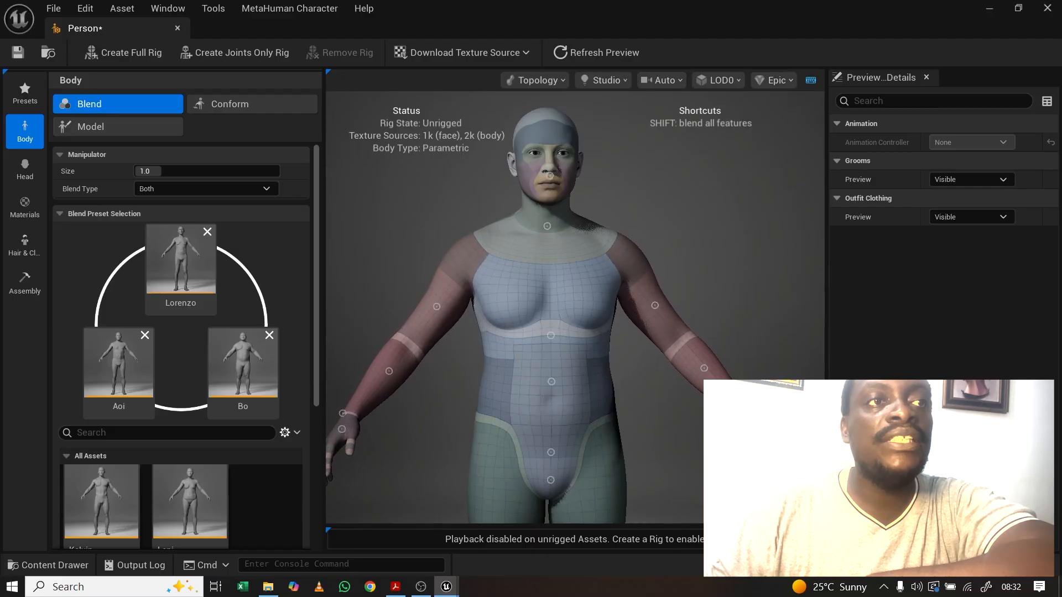
{"action": "left_click_drag", "start_coordinate": [409, 244], "coordinate": [493, 245]}
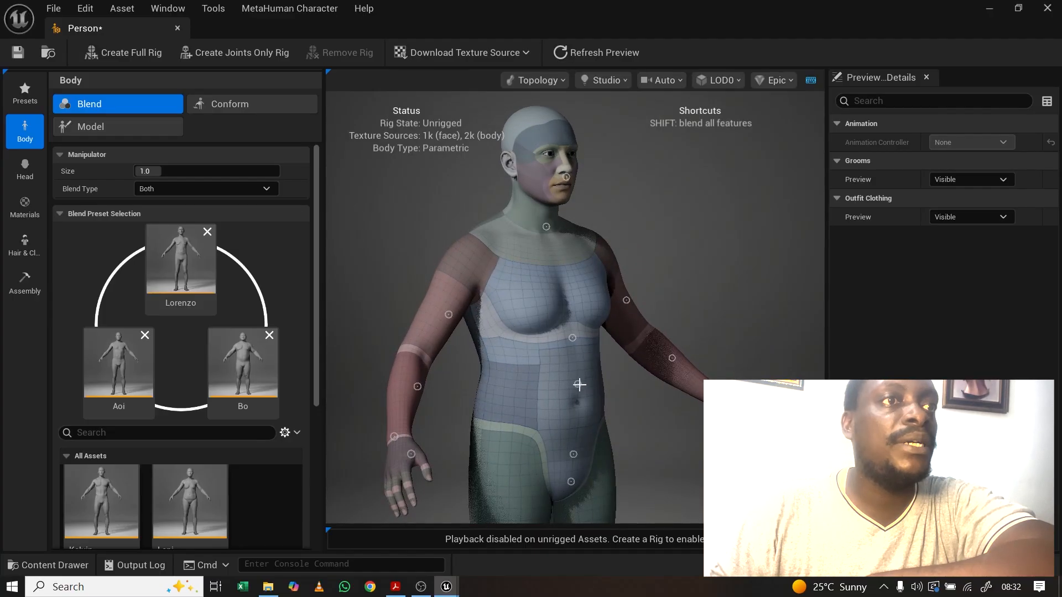
{"action": "mouse_move", "coordinate": [578, 384]}
{"action": "left_mouse_down"}
{"action": "mouse_move", "coordinate": [579, 357]}
{"action": "mouse_move", "coordinate": [546, 406]}
{"action": "mouse_move", "coordinate": [581, 382]}
{"action": "mouse_move", "coordinate": [607, 401]}
{"action": "mouse_move", "coordinate": [569, 380]}
{"action": "left_mouse_up"}
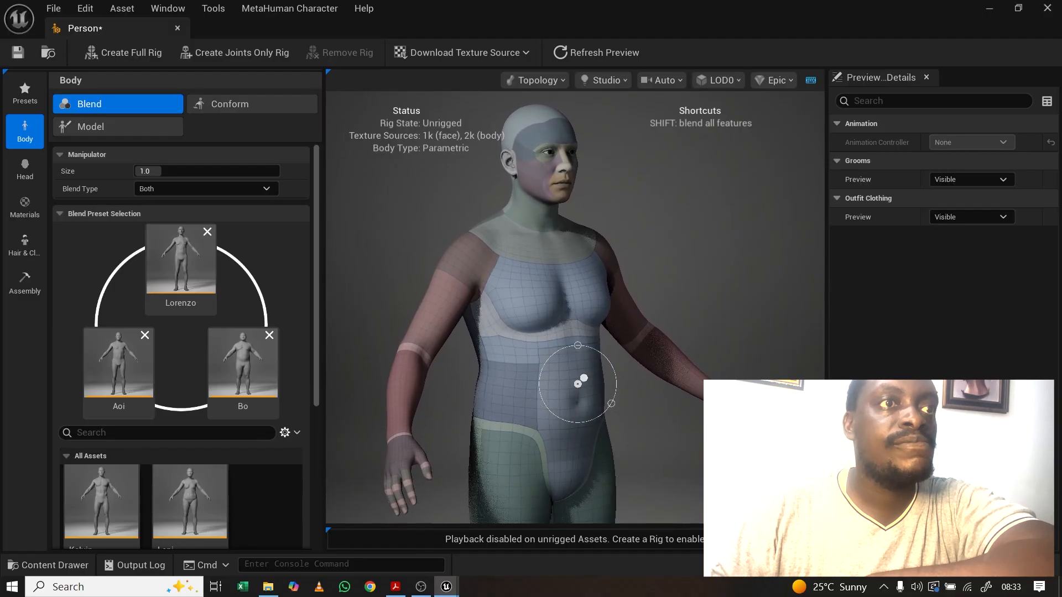
{"action": "left_click_drag", "start_coordinate": [587, 251], "coordinate": [537, 252]}
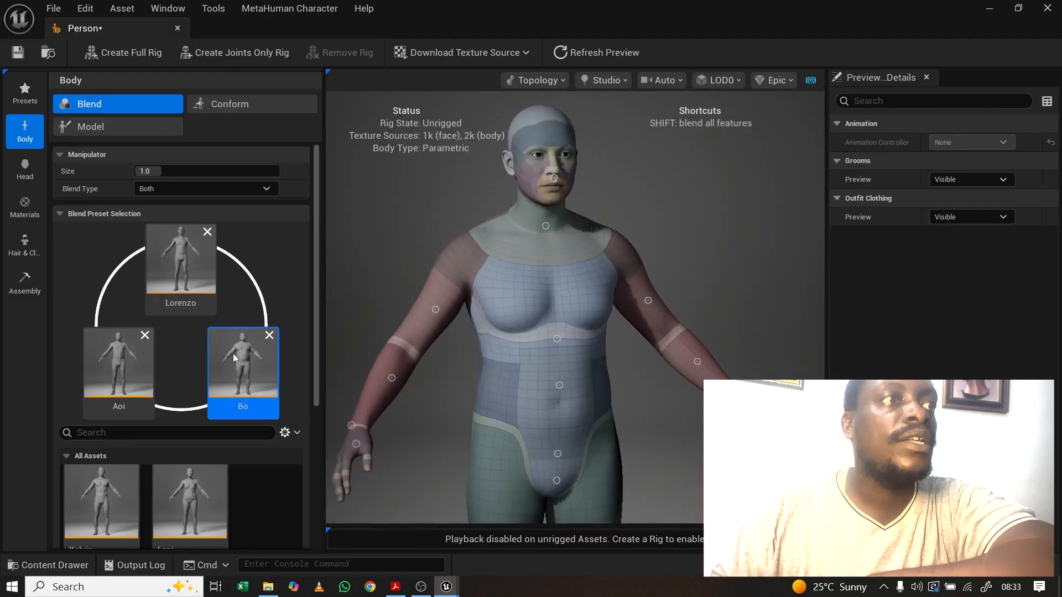
Step: Find Mikel in the All Assets grid and apply it to give the body a slimmer shape
{"action": "scroll", "coordinate": [147, 438], "scroll_direction": "down", "scroll_amount": 2}
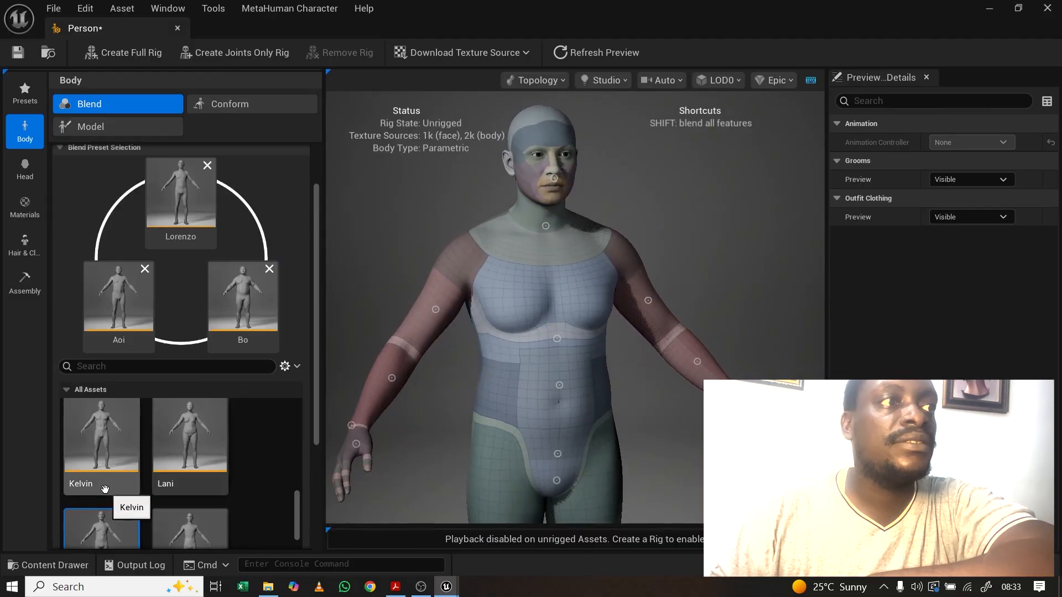
{"action": "scroll", "coordinate": [119, 481], "scroll_direction": "down", "scroll_amount": 1}
{"action": "scroll", "coordinate": [135, 493], "scroll_direction": "down", "scroll_amount": 1}
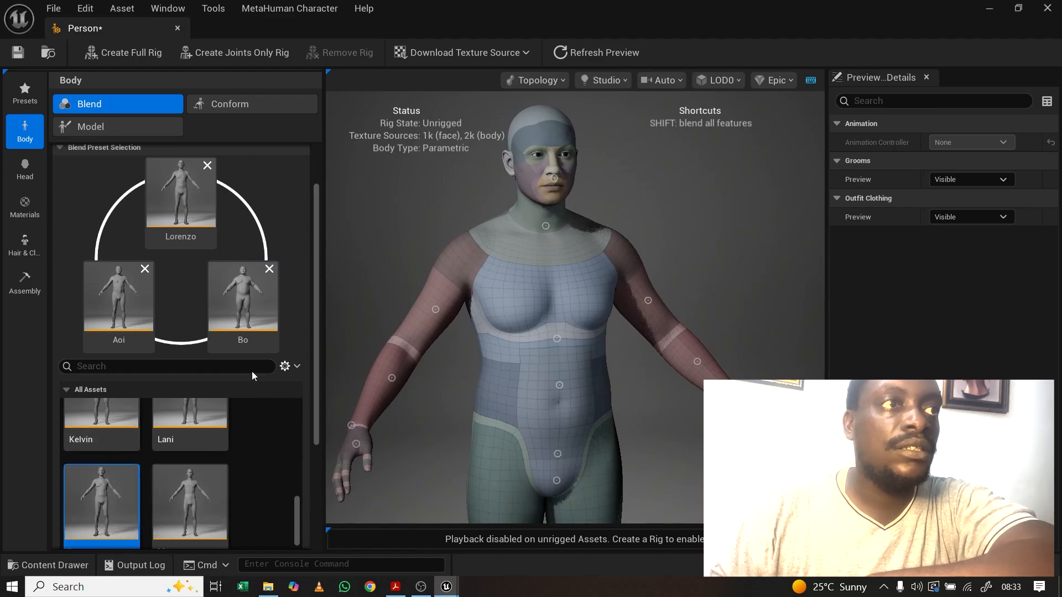
{"action": "left_click_drag", "start_coordinate": [317, 346], "coordinate": [326, 454]}
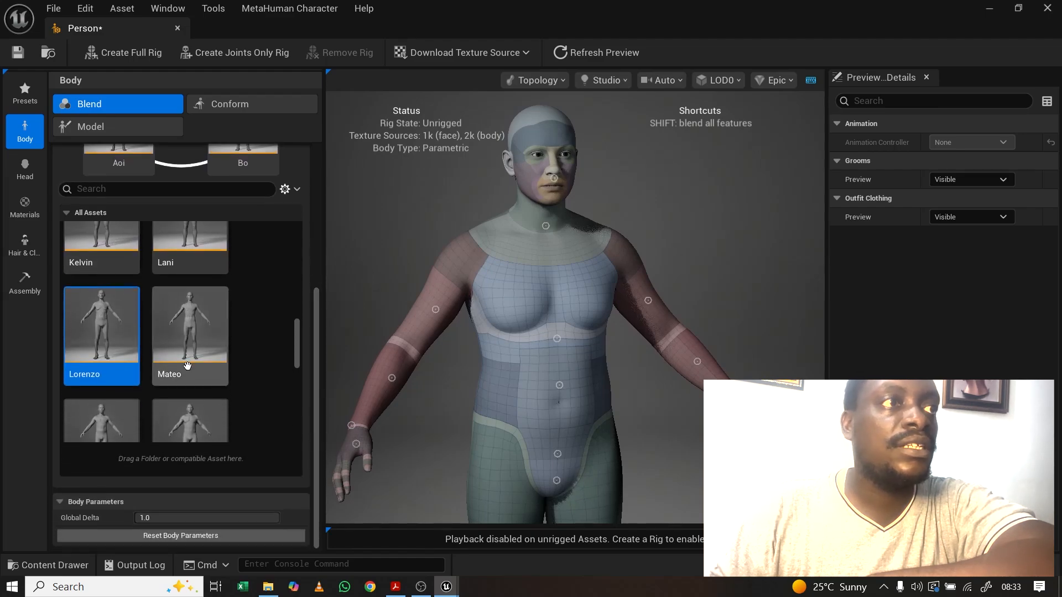
{"action": "scroll", "coordinate": [193, 387], "scroll_direction": "down", "scroll_amount": 4}
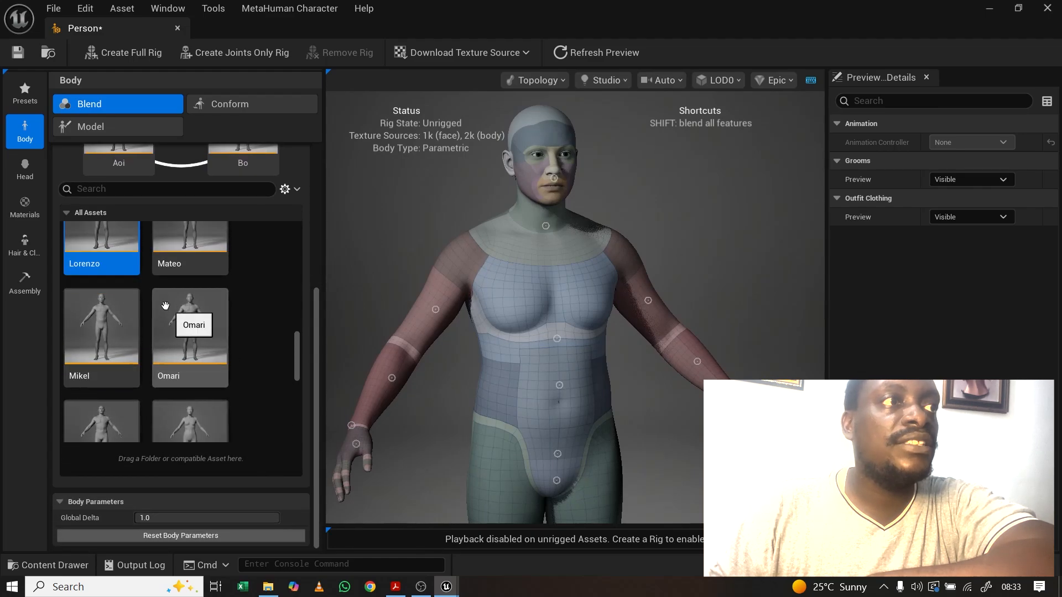
{"action": "left_click", "coordinate": [106, 316]}
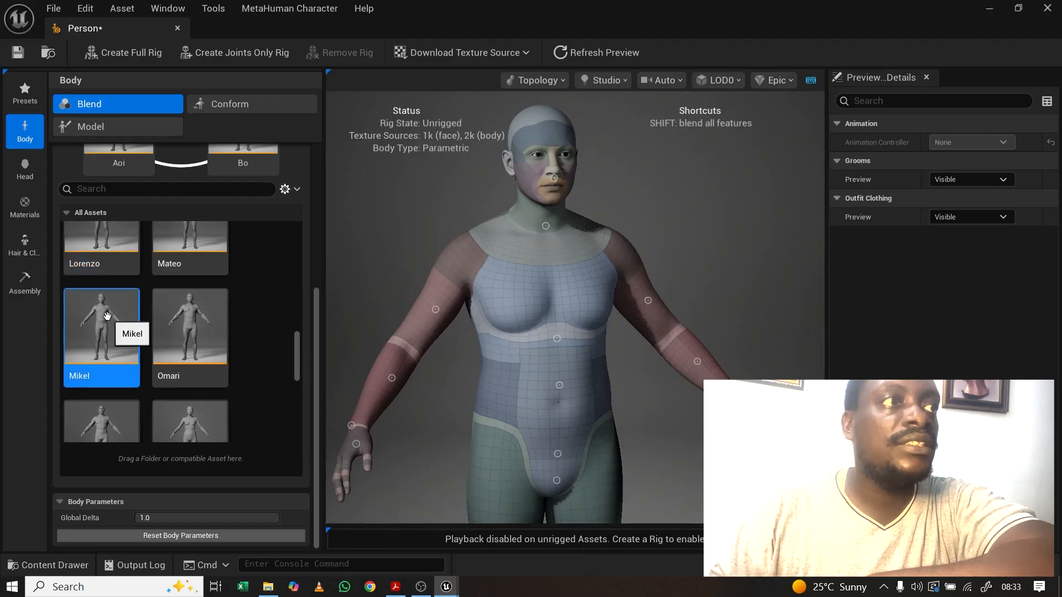
{"action": "double_click", "coordinate": [102, 326]}
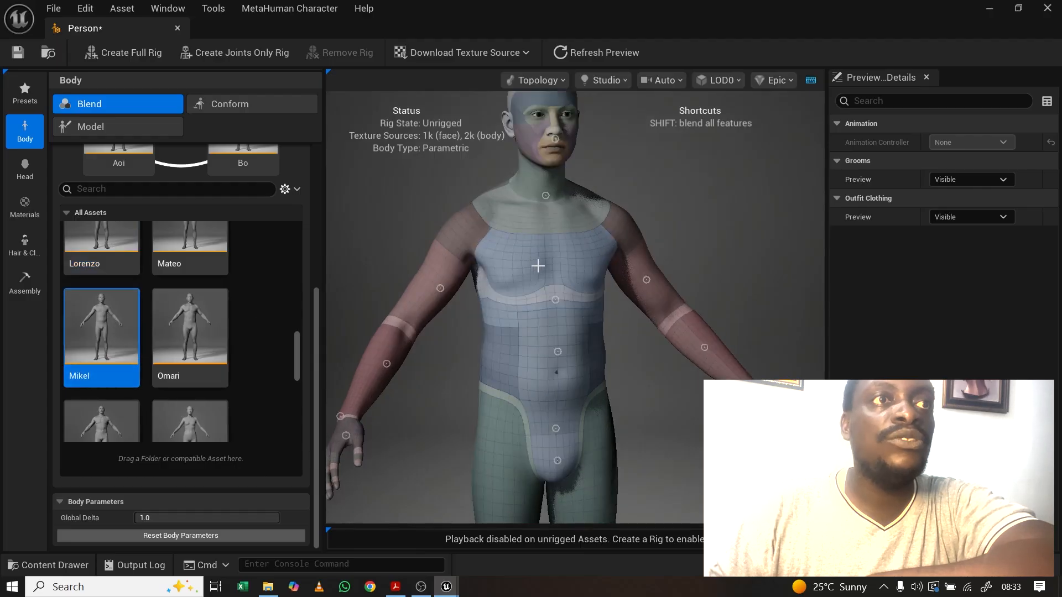
{"action": "left_click_drag", "start_coordinate": [613, 321], "coordinate": [666, 322]}
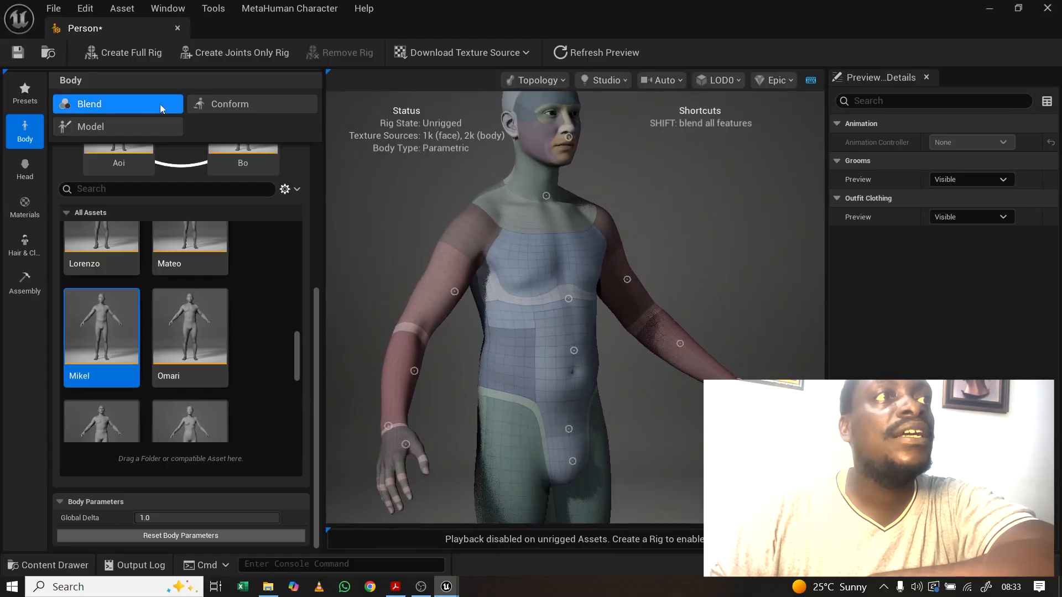
Step: Switch the body to the Conform tool's parametric measurement model
{"action": "left_click", "coordinate": [241, 105]}
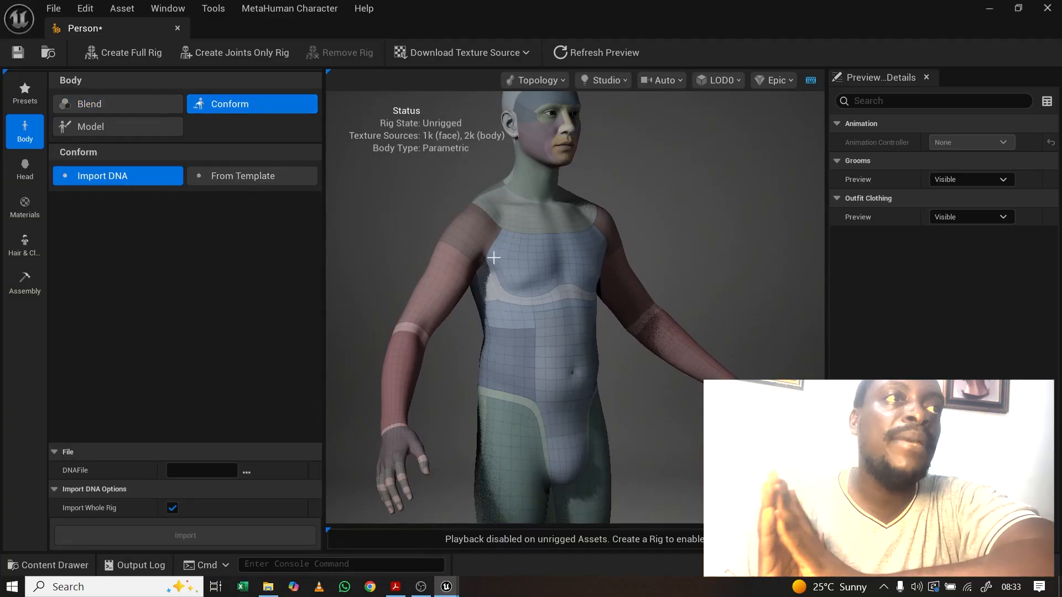
{"action": "mouse_move", "coordinate": [494, 258]}
{"action": "left_mouse_down"}
{"action": "mouse_move", "coordinate": [459, 258]}
{"action": "mouse_move", "coordinate": [572, 260]}
{"action": "mouse_move", "coordinate": [476, 260]}
{"action": "left_mouse_up"}
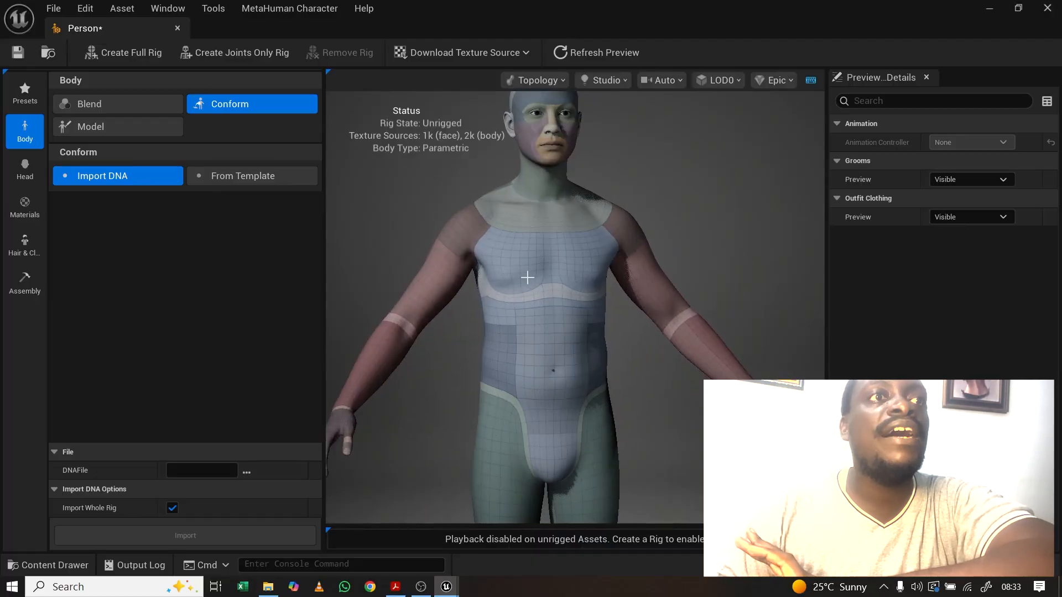
{"action": "left_click", "coordinate": [124, 126]}
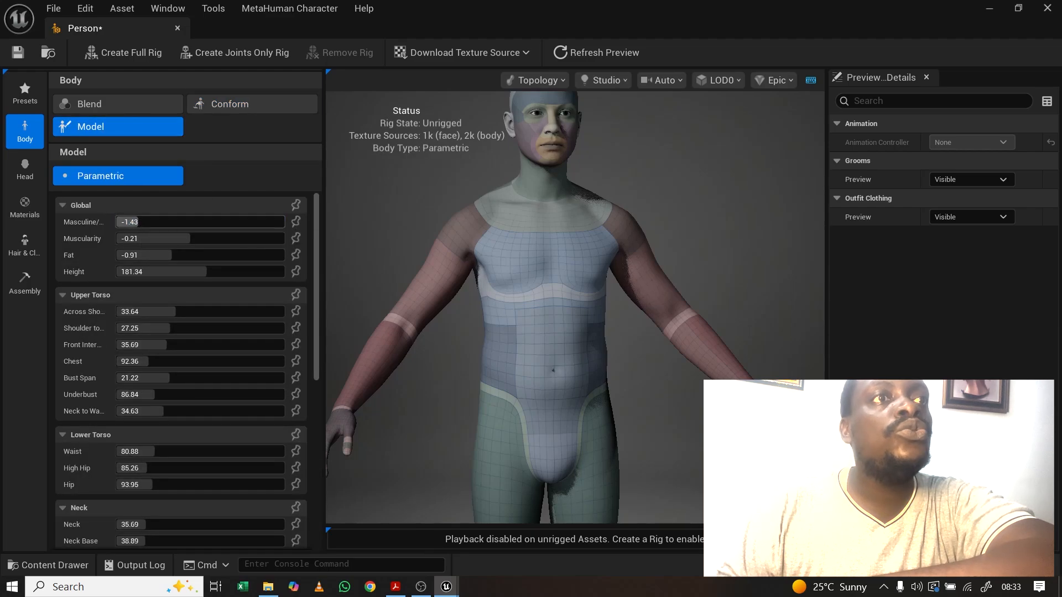
Step: Adjust the body sliders: Muscularity 0.321, Fat -0.559, Height 180.565, chest about 103
{"action": "mouse_move", "coordinate": [130, 221]}
{"action": "left_mouse_down"}
{"action": "mouse_move", "coordinate": [223, 222]}
{"action": "mouse_move", "coordinate": [123, 222]}
{"action": "left_mouse_up"}
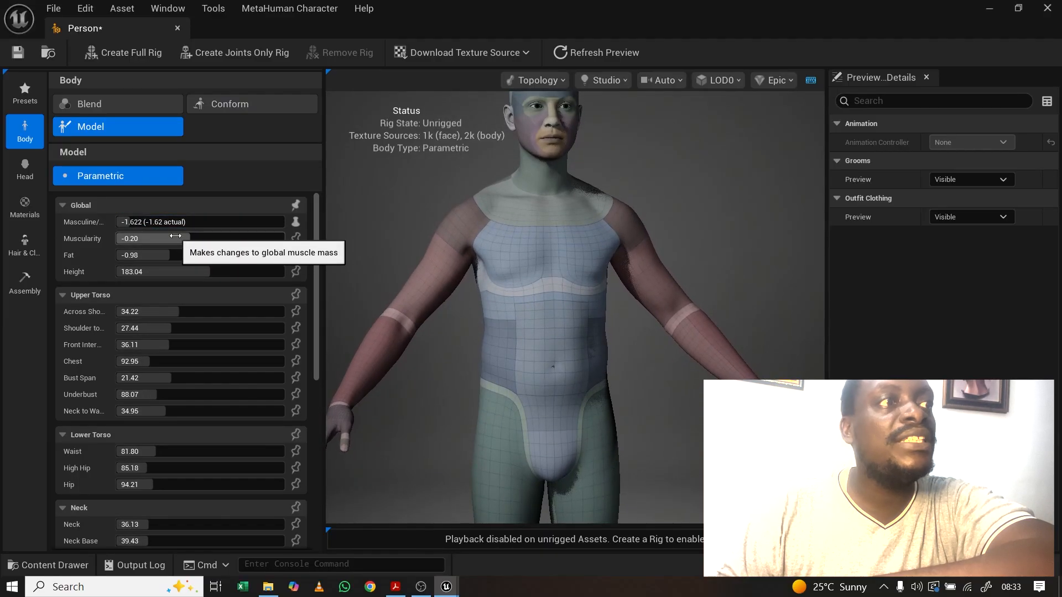
{"action": "left_click_drag", "start_coordinate": [175, 236], "coordinate": [200, 236]}
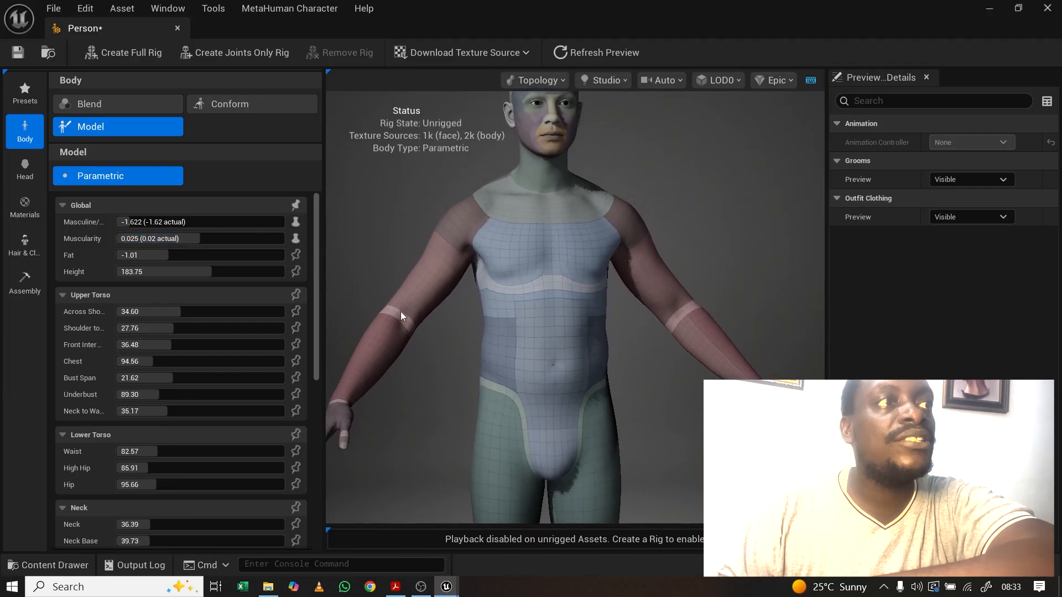
{"action": "scroll", "coordinate": [424, 324], "scroll_direction": "down", "scroll_amount": 5}
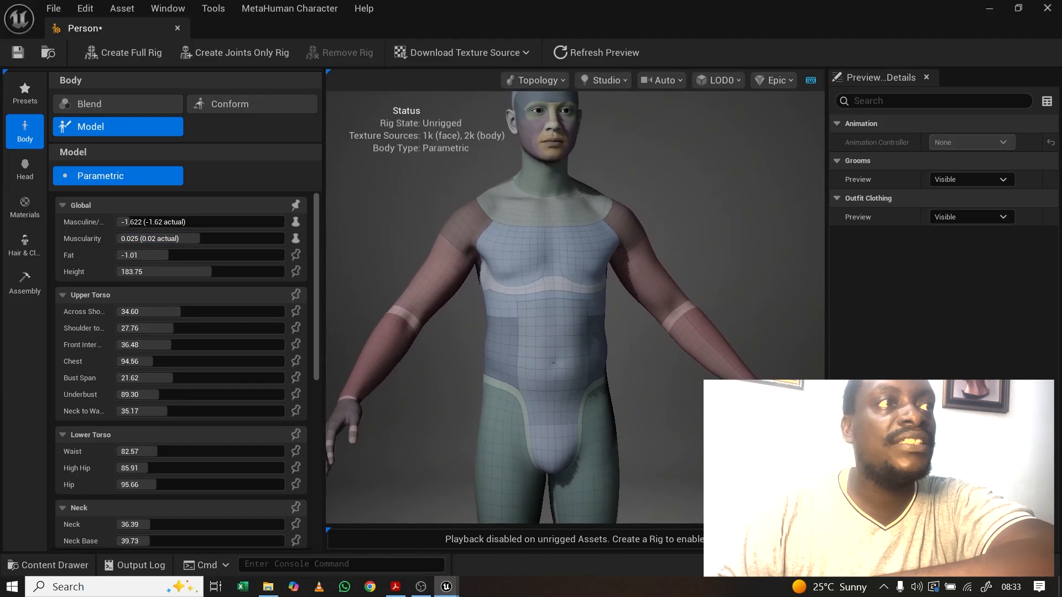
{"action": "right_click_drag", "start_coordinate": [581, 339], "coordinate": [582, 365]}
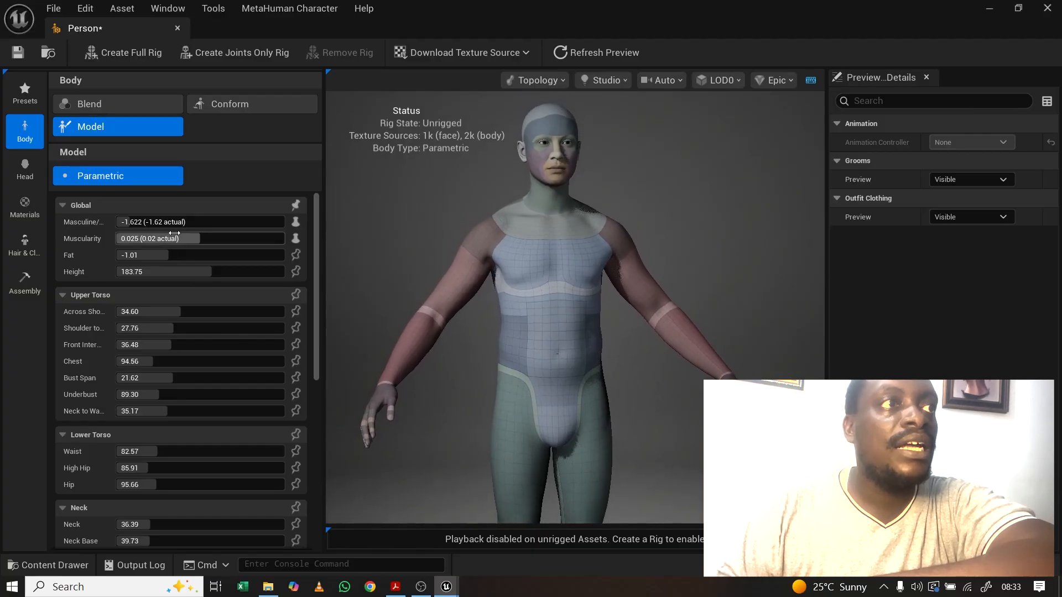
{"action": "left_click_drag", "start_coordinate": [177, 239], "coordinate": [212, 238]}
{"action": "left_click_drag", "start_coordinate": [161, 255], "coordinate": [156, 303]}
{"action": "scroll", "coordinate": [230, 271], "scroll_direction": "down", "scroll_amount": 3}
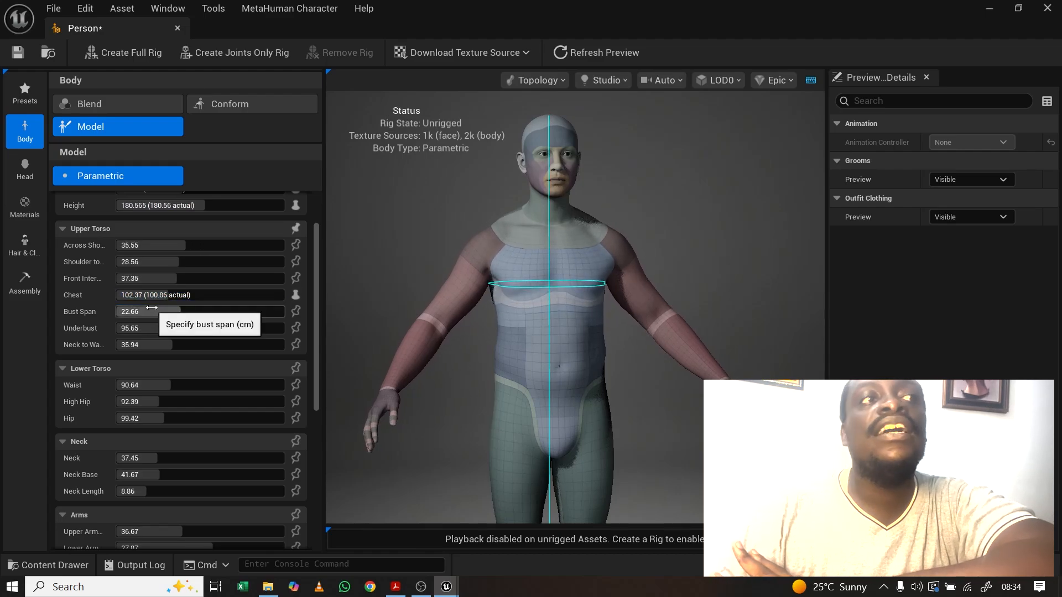
{"action": "scroll", "coordinate": [151, 326], "scroll_direction": "down", "scroll_amount": 3}
{"action": "scroll", "coordinate": [152, 325], "scroll_direction": "down", "scroll_amount": 10}
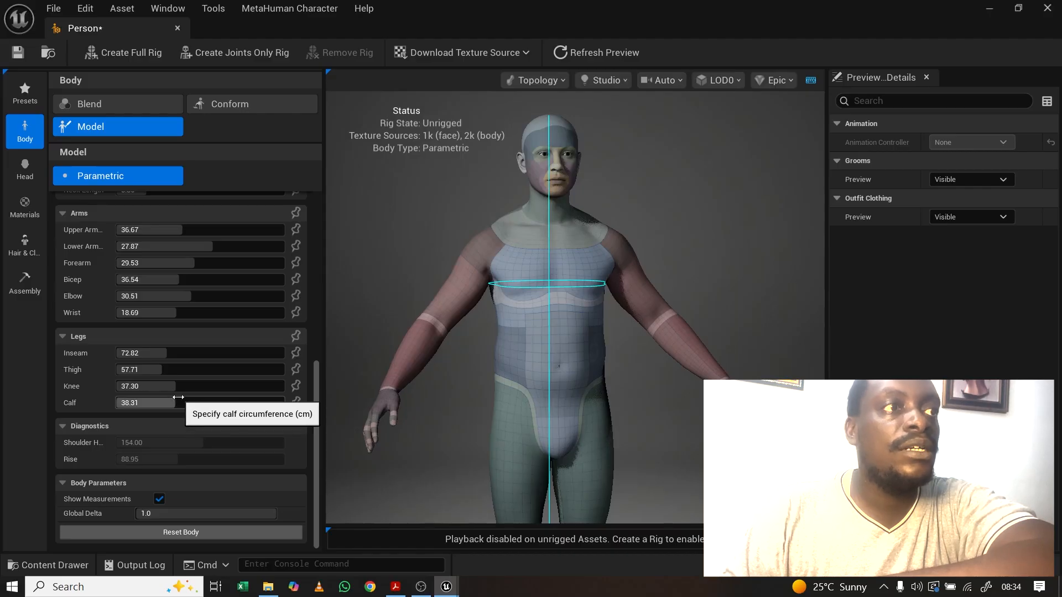
{"action": "scroll", "coordinate": [171, 398], "scroll_direction": "up", "scroll_amount": 6}
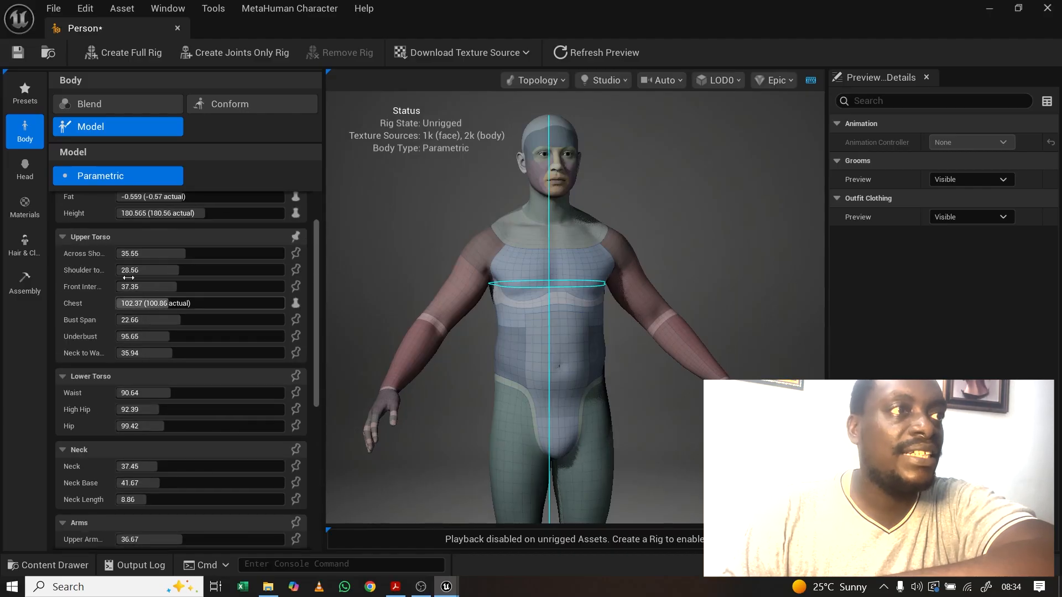
{"action": "scroll", "coordinate": [148, 376], "scroll_direction": "down", "scroll_amount": 2}
{"action": "scroll", "coordinate": [163, 359], "scroll_direction": "up", "scroll_amount": 4}
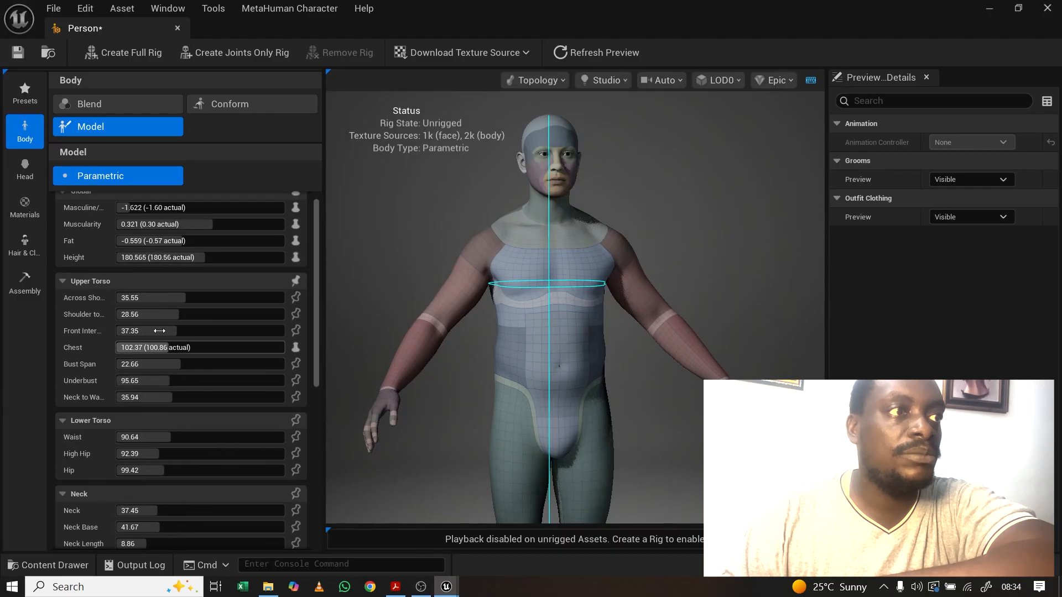
{"action": "scroll", "coordinate": [168, 280], "scroll_direction": "up", "scroll_amount": 1}
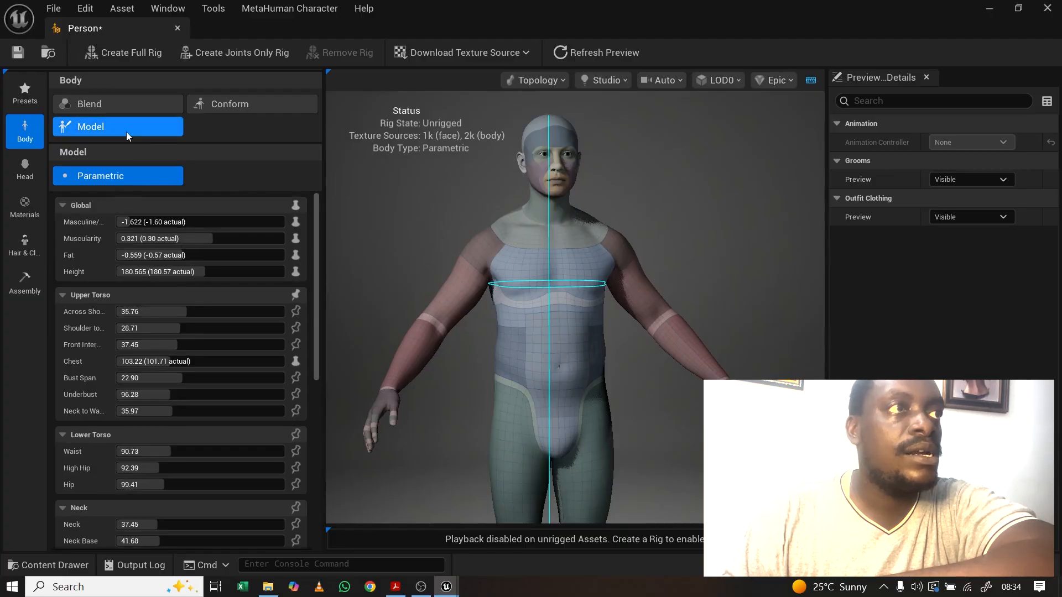
Step: In body Blend mode, apply the Cameron preset from the All Assets grid
{"action": "left_click", "coordinate": [109, 107]}
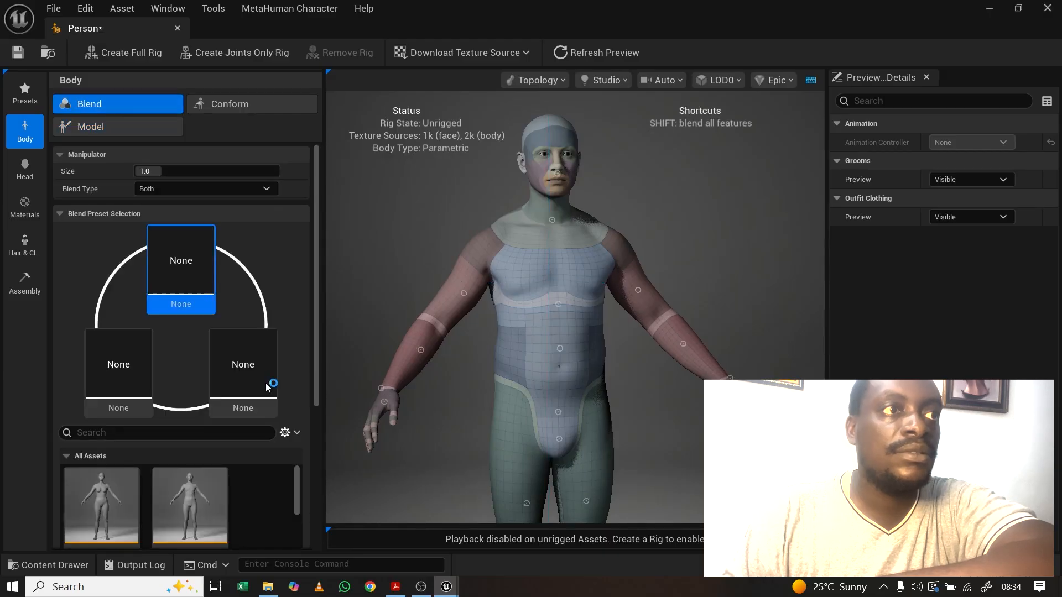
{"action": "left_click_drag", "start_coordinate": [317, 389], "coordinate": [313, 512]}
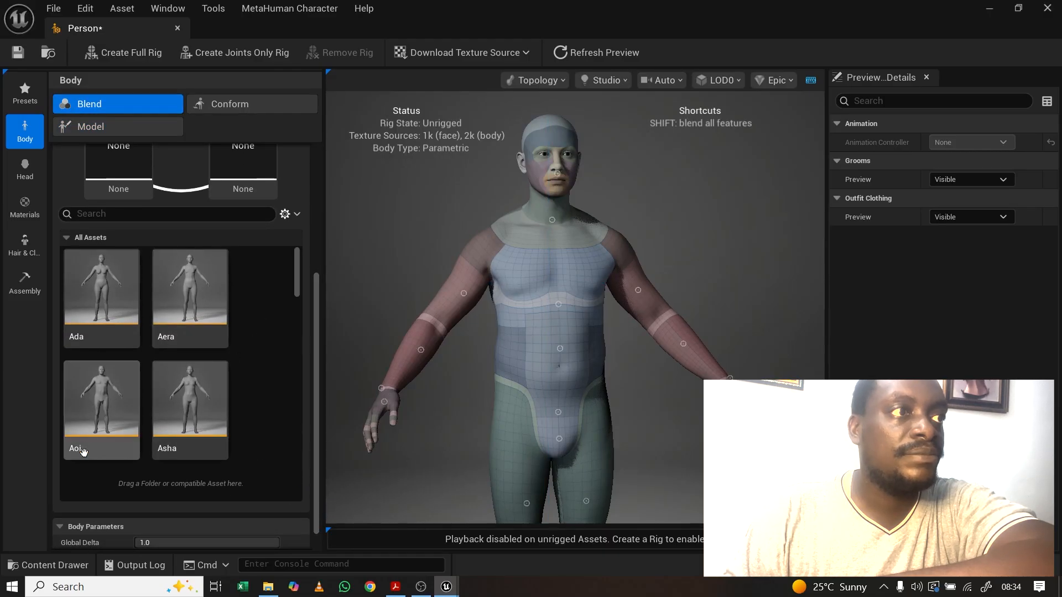
{"action": "left_click_drag", "start_coordinate": [293, 289], "coordinate": [295, 316]}
{"action": "left_click_drag", "start_coordinate": [295, 316], "coordinate": [296, 317]}
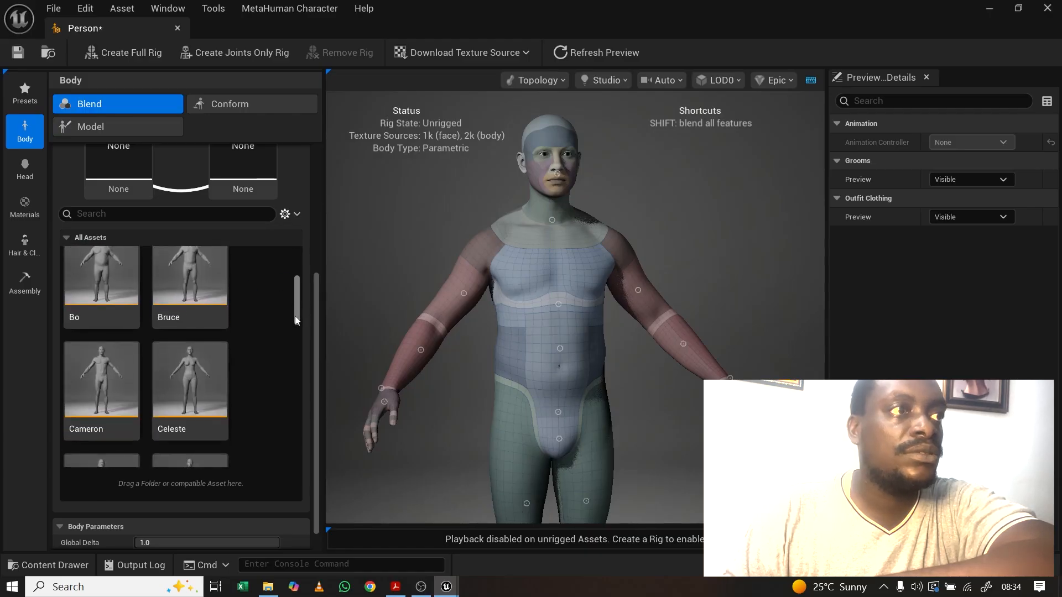
{"action": "left_click", "coordinate": [99, 382]}
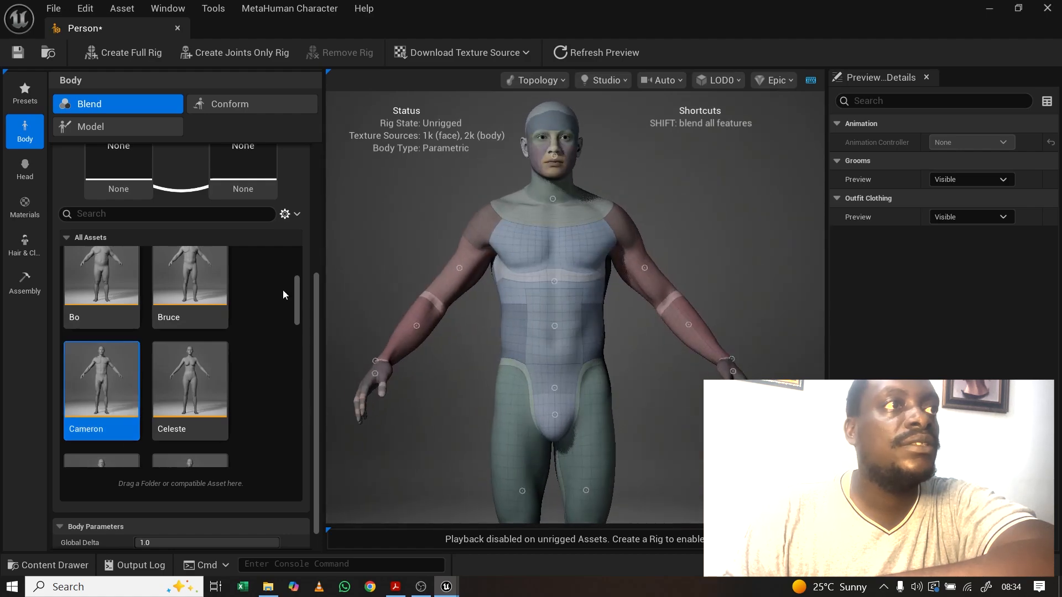
{"action": "left_click", "coordinate": [25, 167]}
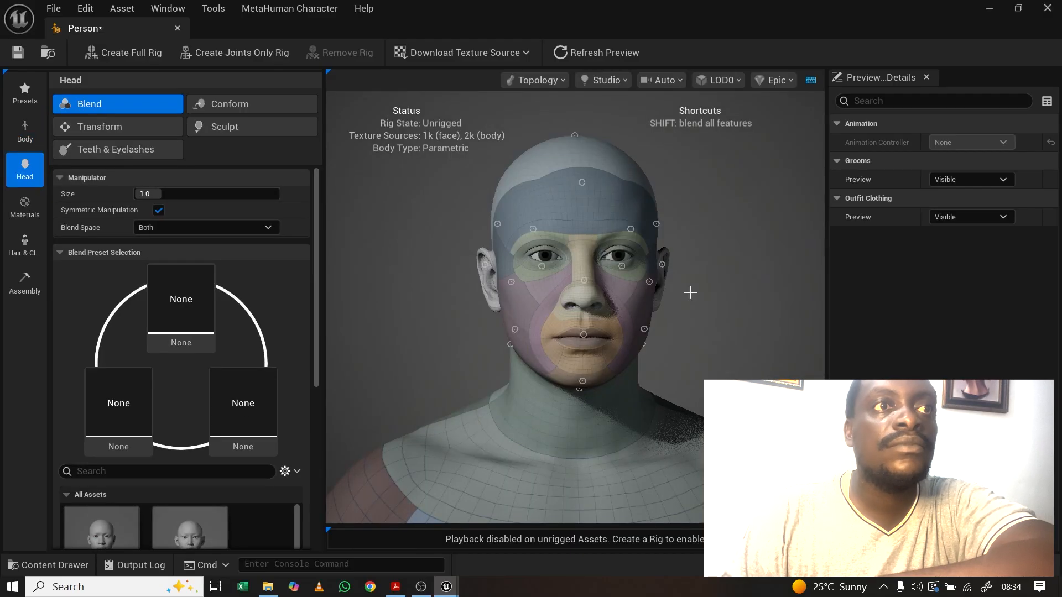
Step: Load Ada, Aera and Aoi into the top, left and right slots, then blend the mouth
{"action": "mouse_move", "coordinate": [690, 293]}
{"action": "left_mouse_down"}
{"action": "mouse_move", "coordinate": [559, 293]}
{"action": "mouse_move", "coordinate": [730, 293]}
{"action": "mouse_move", "coordinate": [686, 293]}
{"action": "left_mouse_up"}
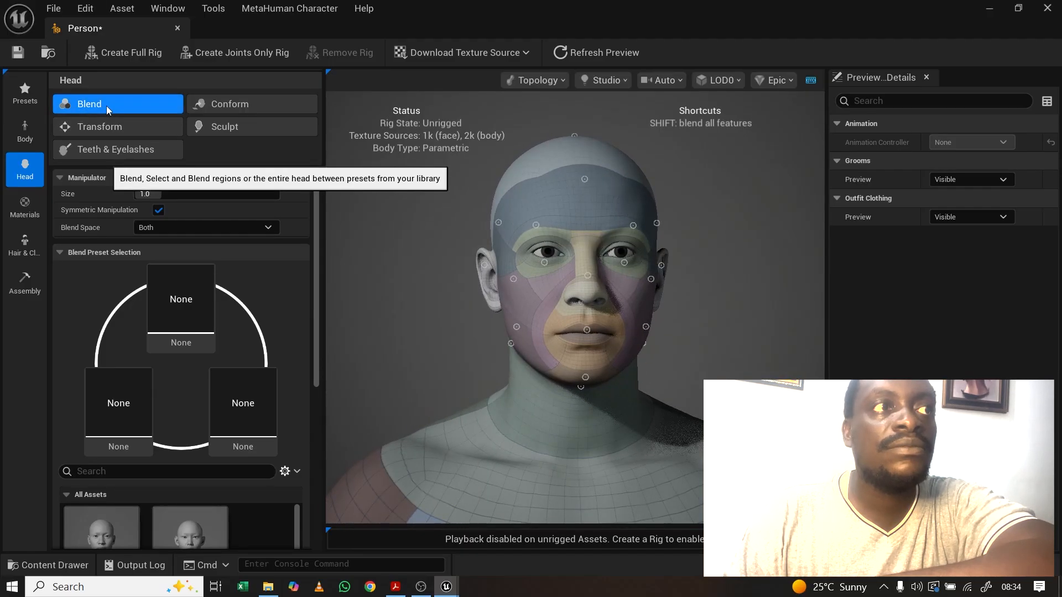
{"action": "left_click_drag", "start_coordinate": [317, 300], "coordinate": [320, 361]}
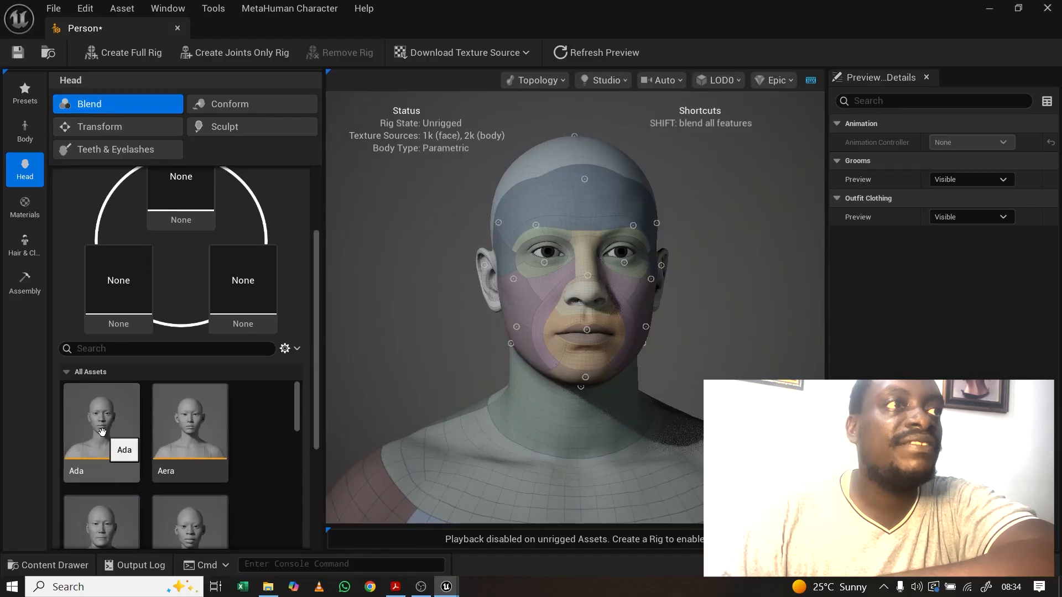
{"action": "left_click_drag", "start_coordinate": [101, 432], "coordinate": [177, 181]}
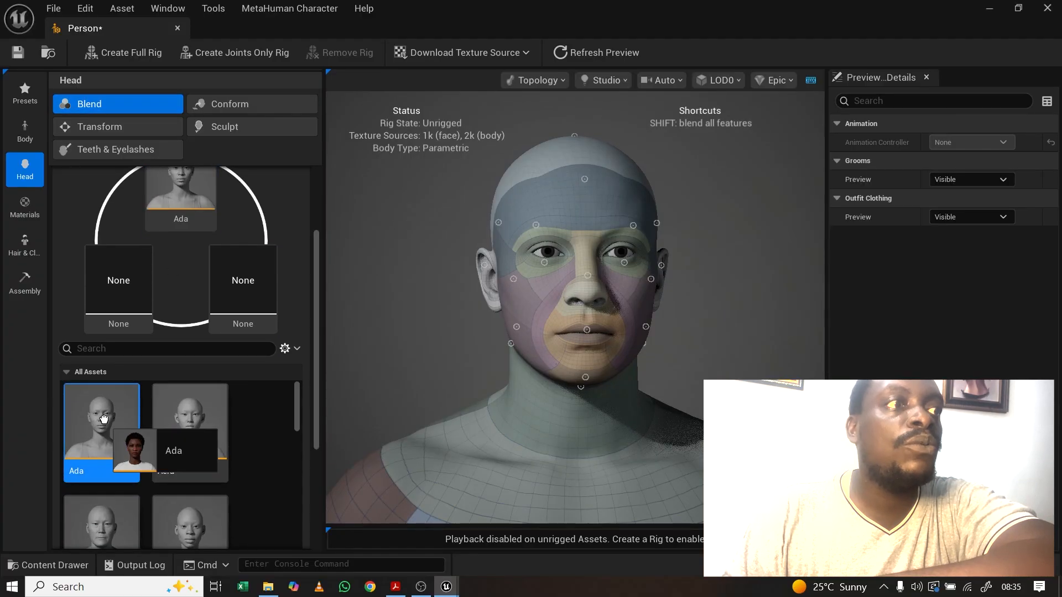
{"action": "left_click_drag", "start_coordinate": [190, 423], "coordinate": [118, 288]}
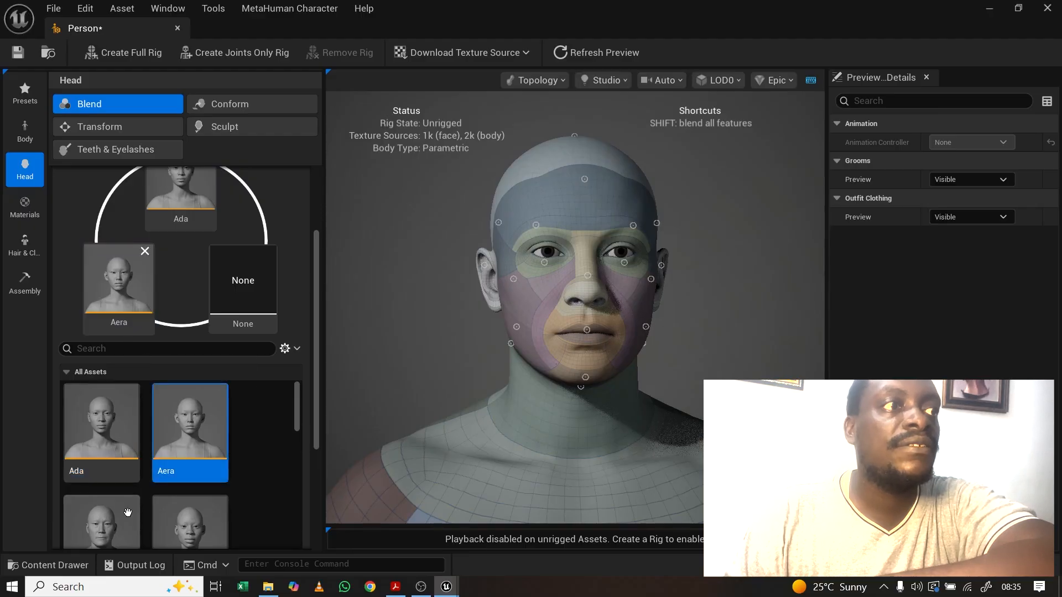
{"action": "left_click_drag", "start_coordinate": [127, 514], "coordinate": [238, 282]}
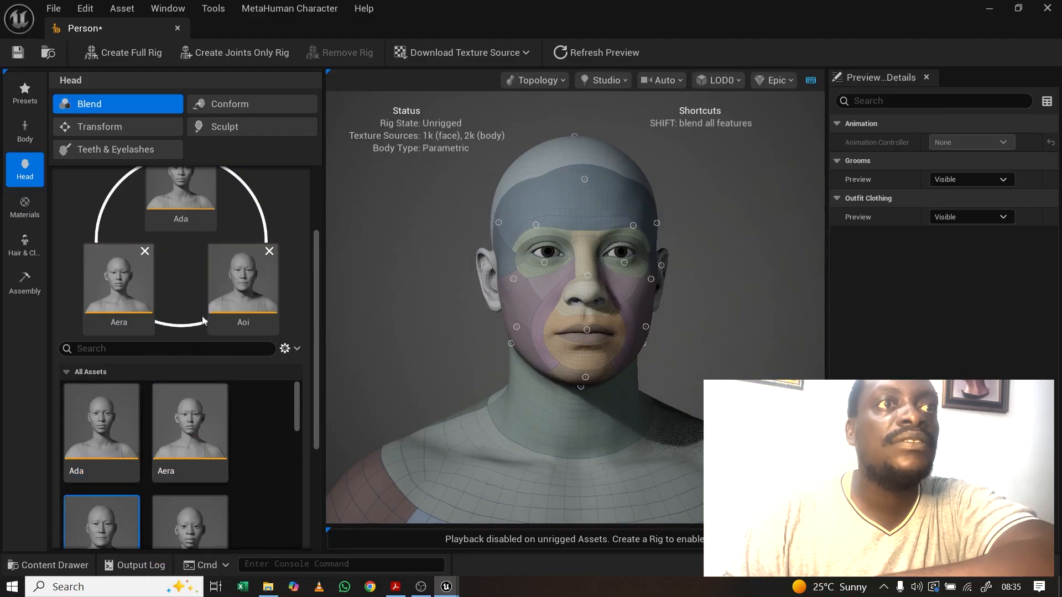
{"action": "scroll", "coordinate": [319, 303], "scroll_direction": "up", "scroll_amount": 2}
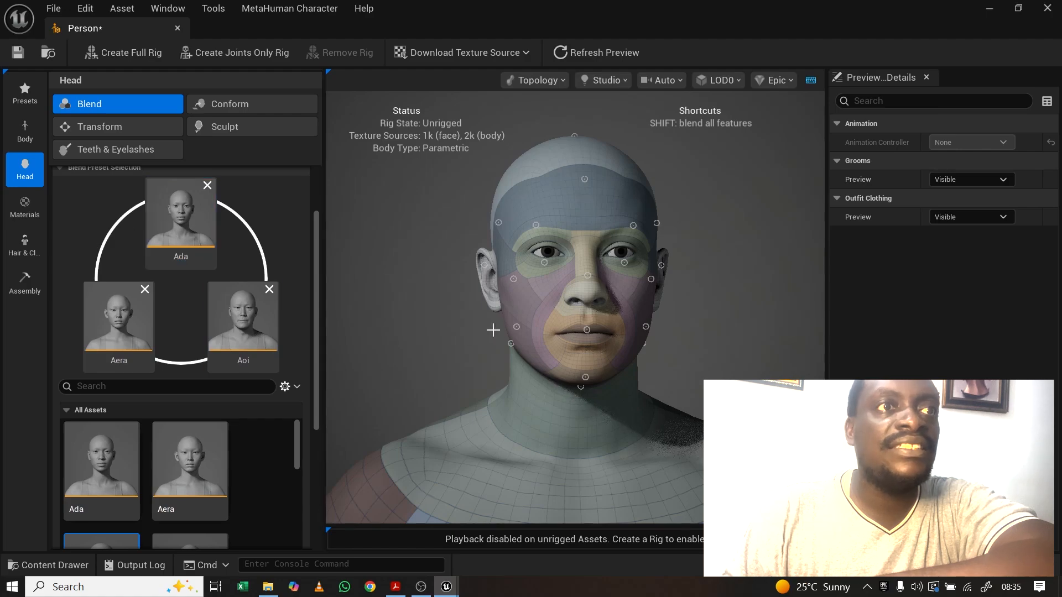
{"action": "mouse_move", "coordinate": [588, 331]}
{"action": "left_mouse_down"}
{"action": "mouse_move", "coordinate": [589, 296]}
{"action": "mouse_move", "coordinate": [586, 330]}
{"action": "mouse_move", "coordinate": [557, 347]}
{"action": "mouse_move", "coordinate": [587, 330]}
{"action": "mouse_move", "coordinate": [617, 346]}
{"action": "mouse_move", "coordinate": [587, 330]}
{"action": "left_mouse_up"}
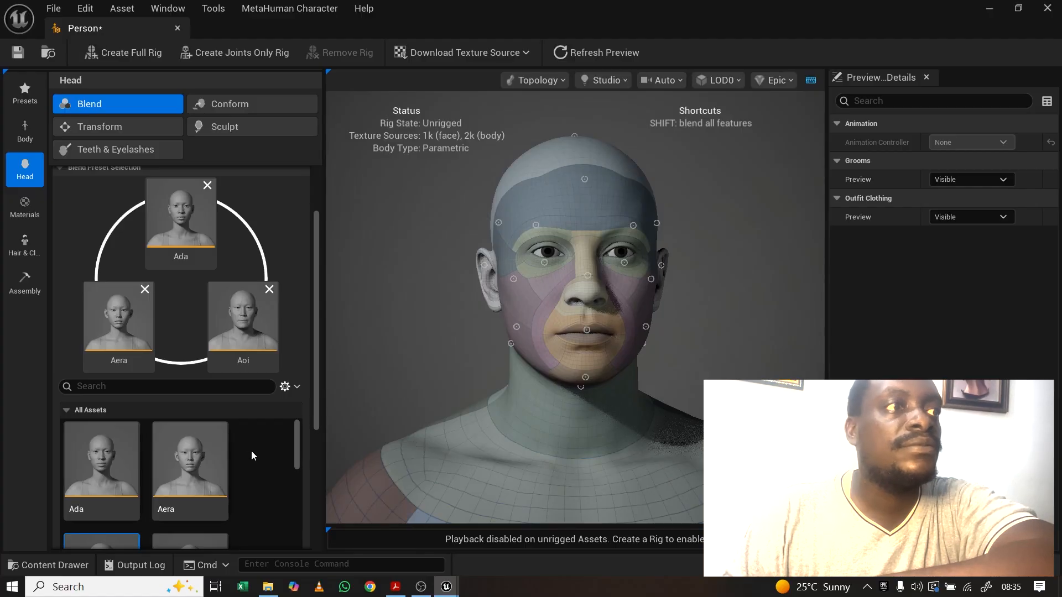
Step: Apply the Ada preset to the head and inspect the new shape
{"action": "left_click", "coordinate": [105, 475]}
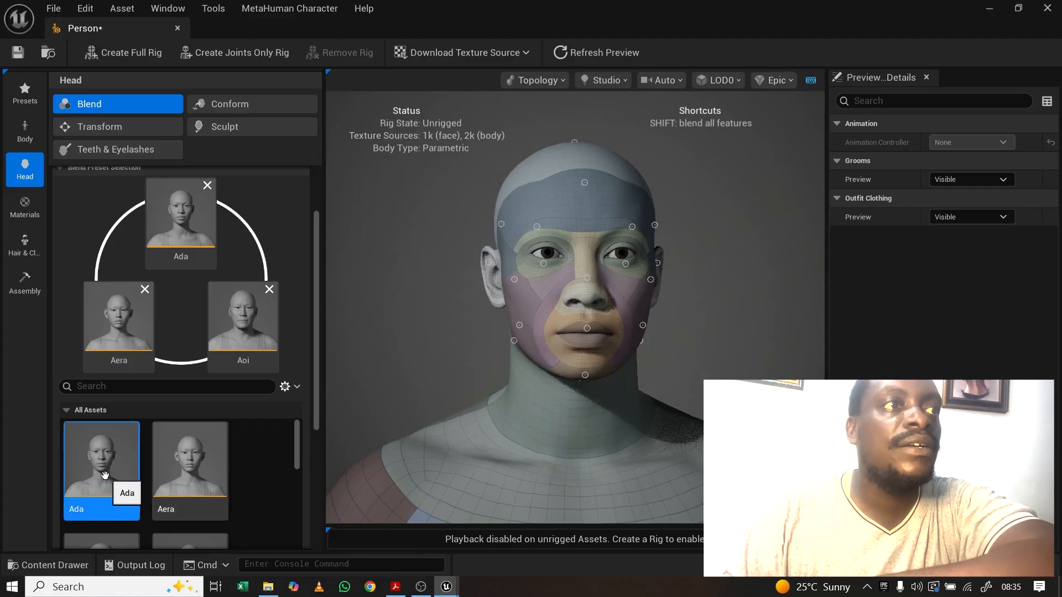
{"action": "left_click_drag", "start_coordinate": [693, 285], "coordinate": [650, 284]}
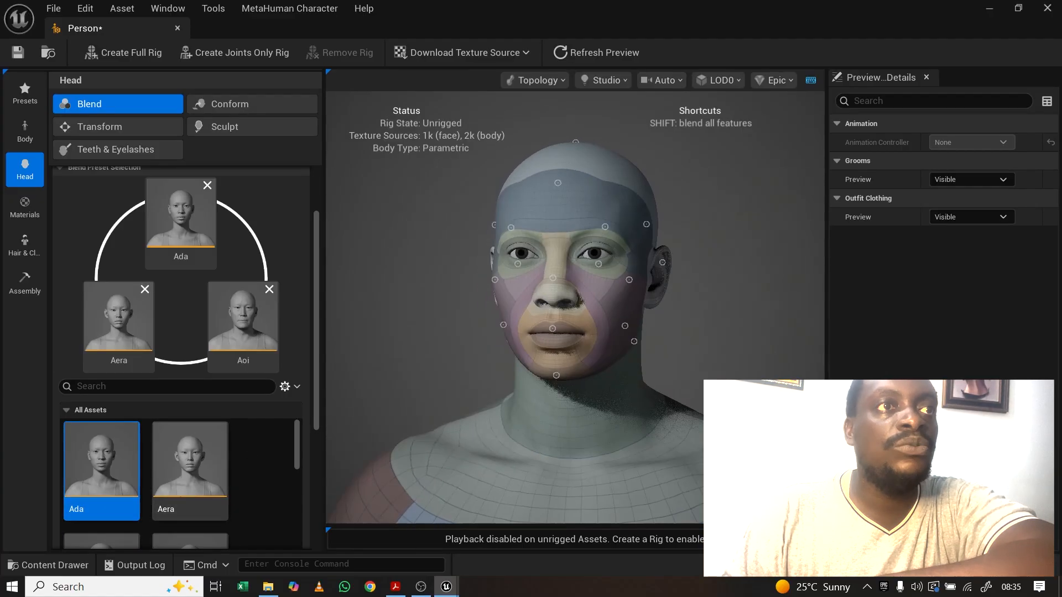
{"action": "scroll", "coordinate": [320, 420], "scroll_direction": "down", "scroll_amount": 1}
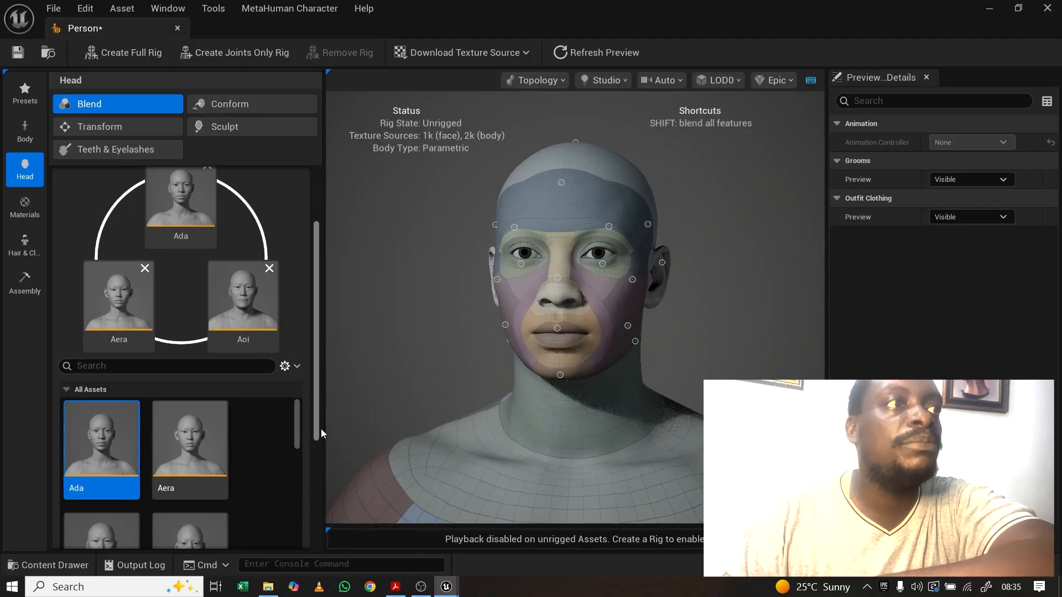
{"action": "scroll", "coordinate": [321, 429], "scroll_direction": "down", "scroll_amount": 5}
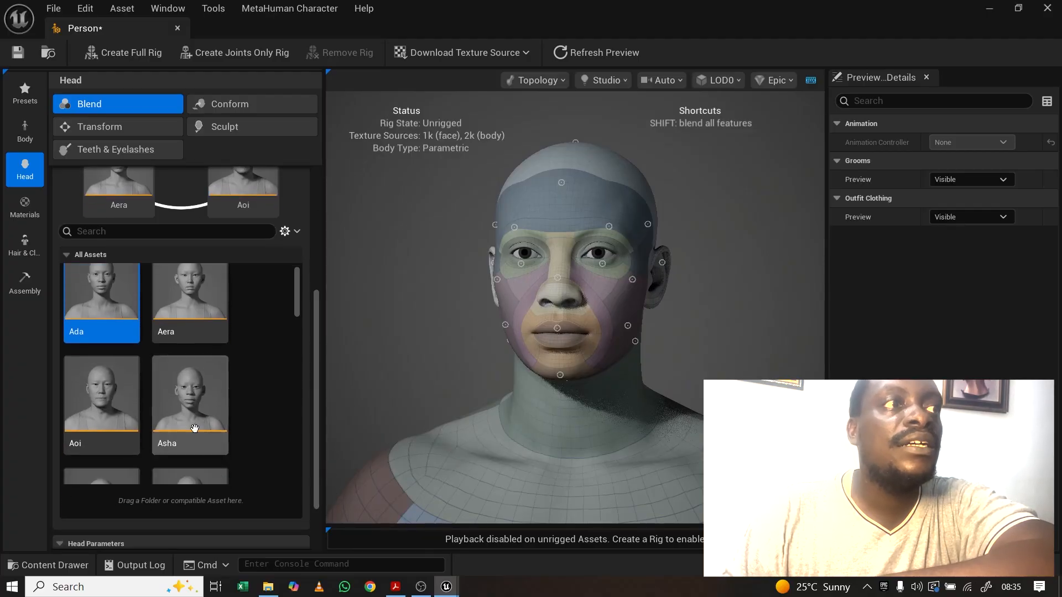
{"action": "scroll", "coordinate": [195, 428], "scroll_direction": "down", "scroll_amount": 6}
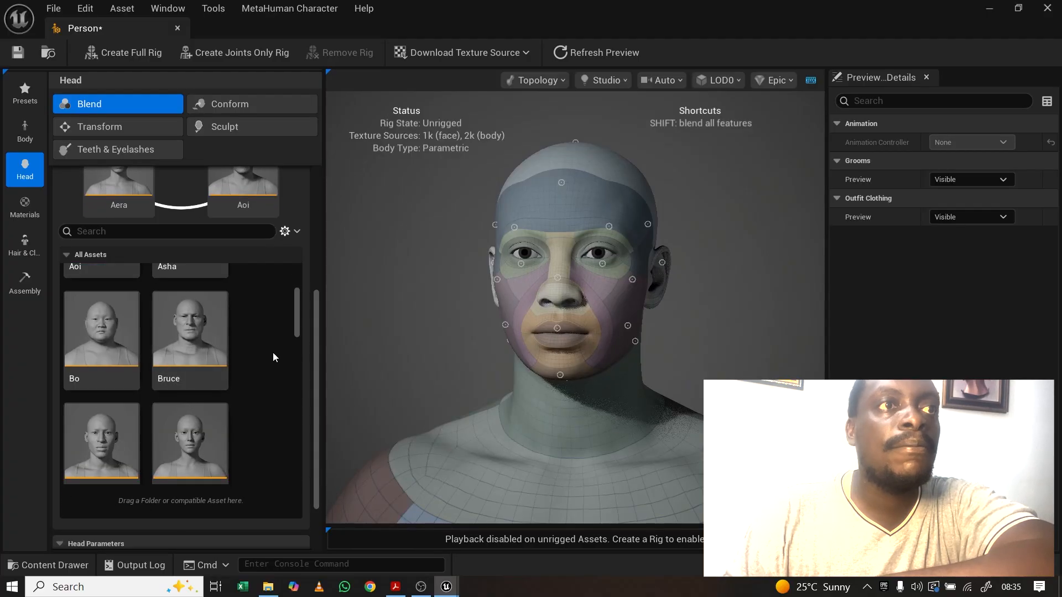
{"action": "left_click_drag", "start_coordinate": [294, 324], "coordinate": [296, 366]}
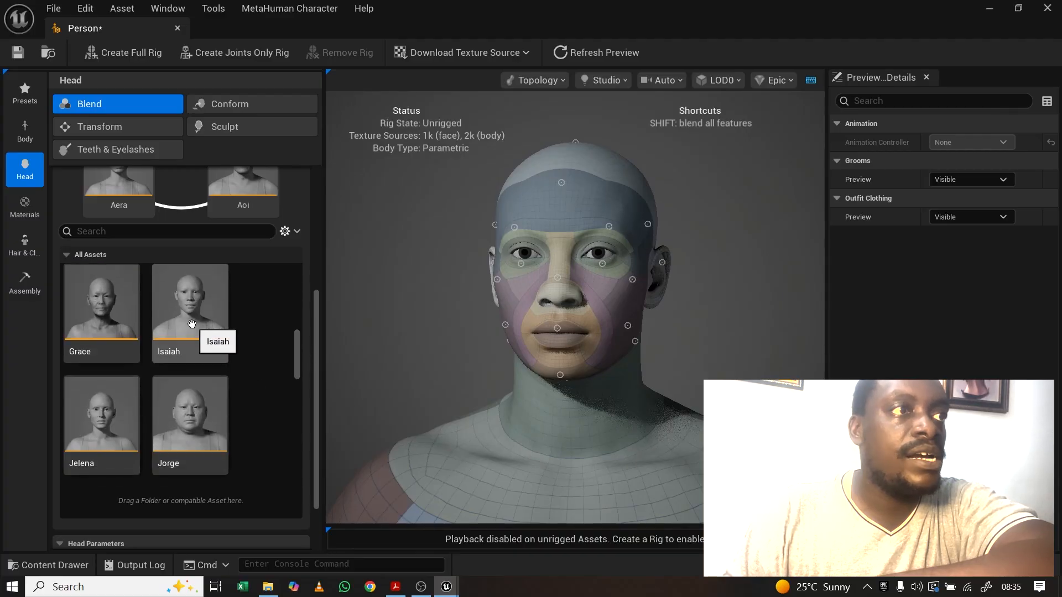
Step: Apply the Isaiah head preset and check it from the side and front
{"action": "left_click", "coordinate": [192, 350]}
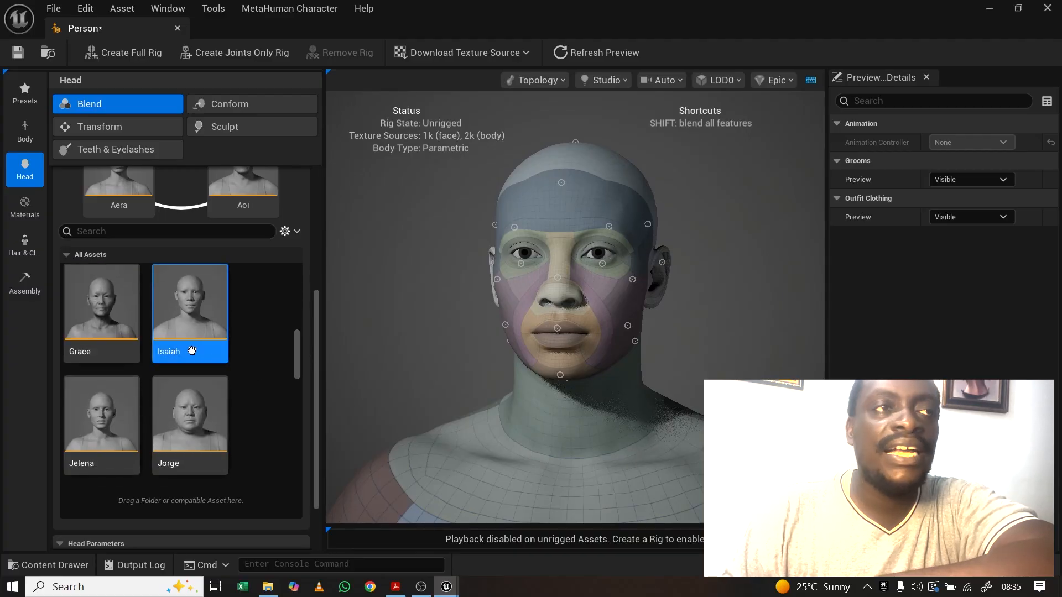
{"action": "left_click_drag", "start_coordinate": [464, 357], "coordinate": [548, 358]}
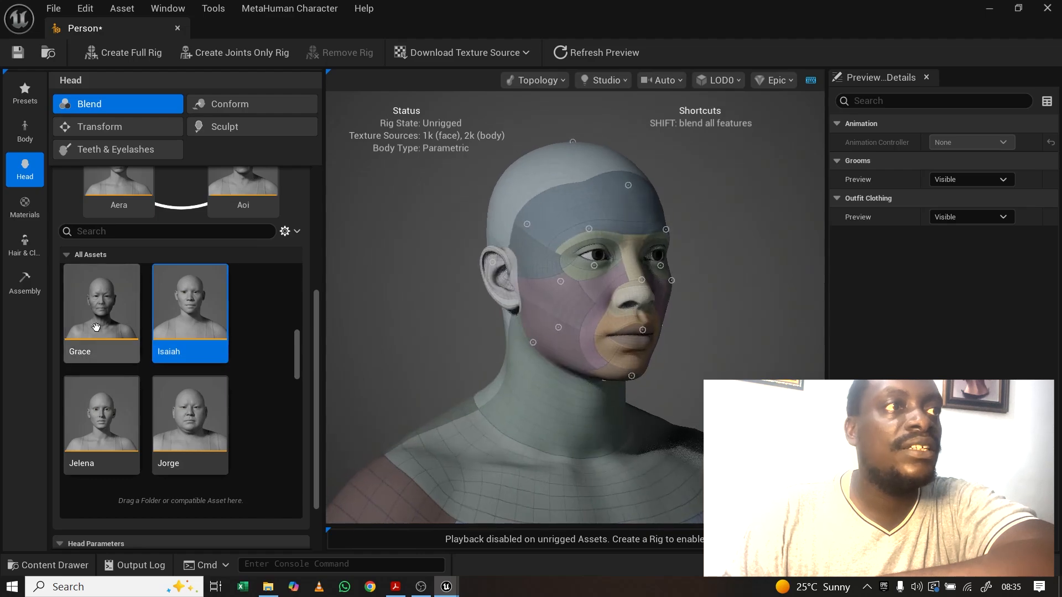
{"action": "double_click", "coordinate": [185, 306]}
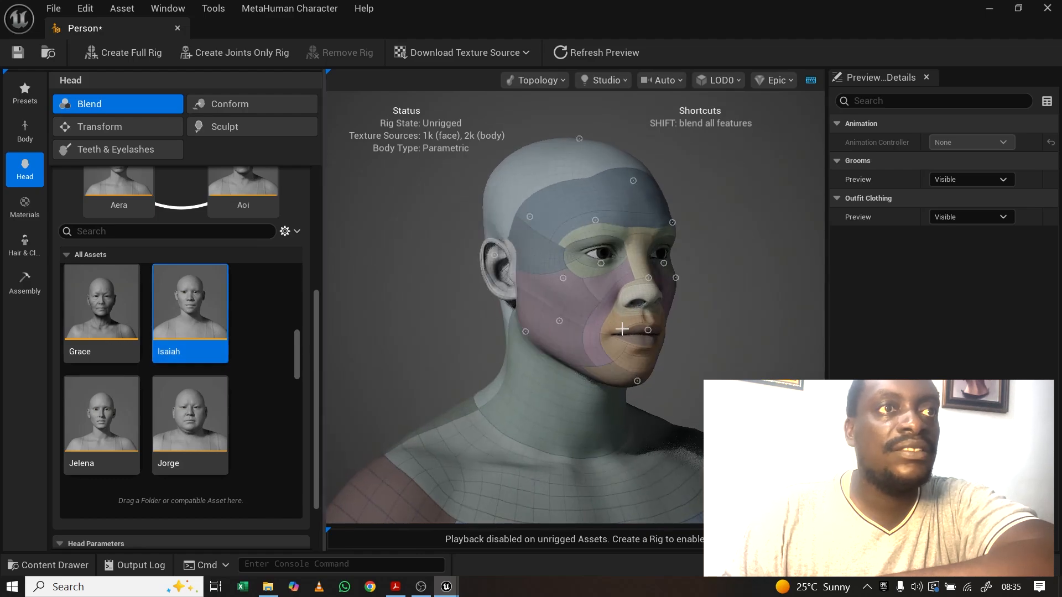
{"action": "left_click_drag", "start_coordinate": [622, 329], "coordinate": [520, 329]}
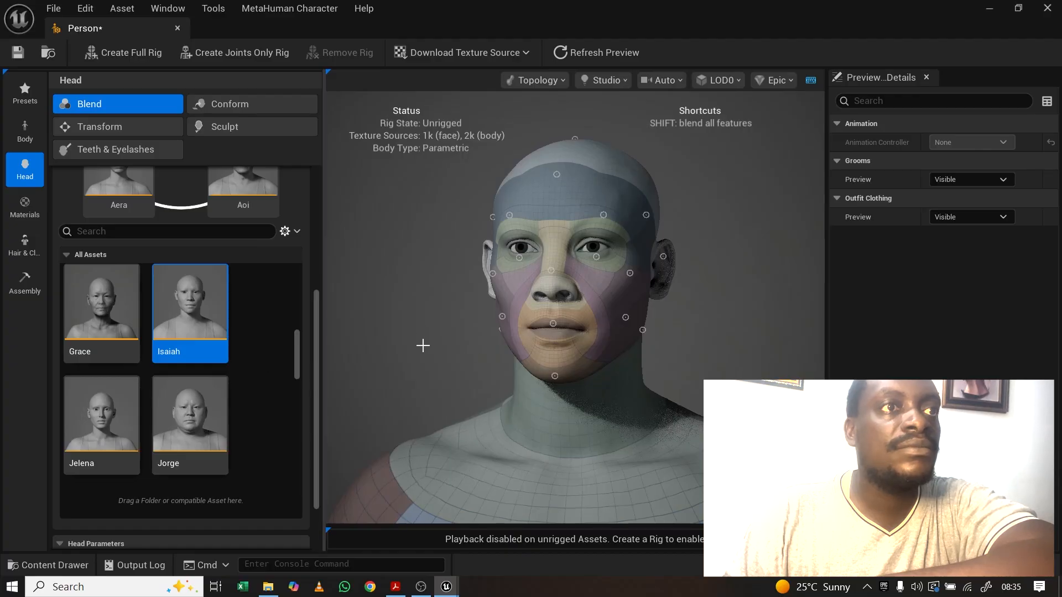
{"action": "mouse_move", "coordinate": [457, 354]}
{"action": "left_mouse_down"}
{"action": "mouse_move", "coordinate": [548, 337]}
{"action": "mouse_move", "coordinate": [472, 354]}
{"action": "left_mouse_up"}
{"action": "scroll", "coordinate": [313, 263], "scroll_direction": "up", "scroll_amount": 5}
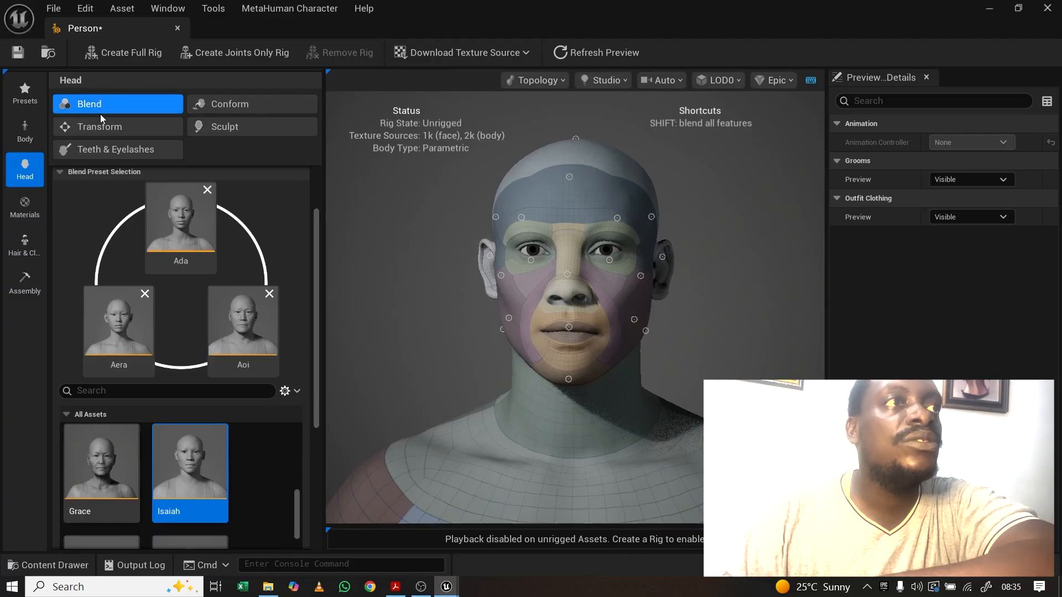
{"action": "left_click", "coordinate": [226, 104]}
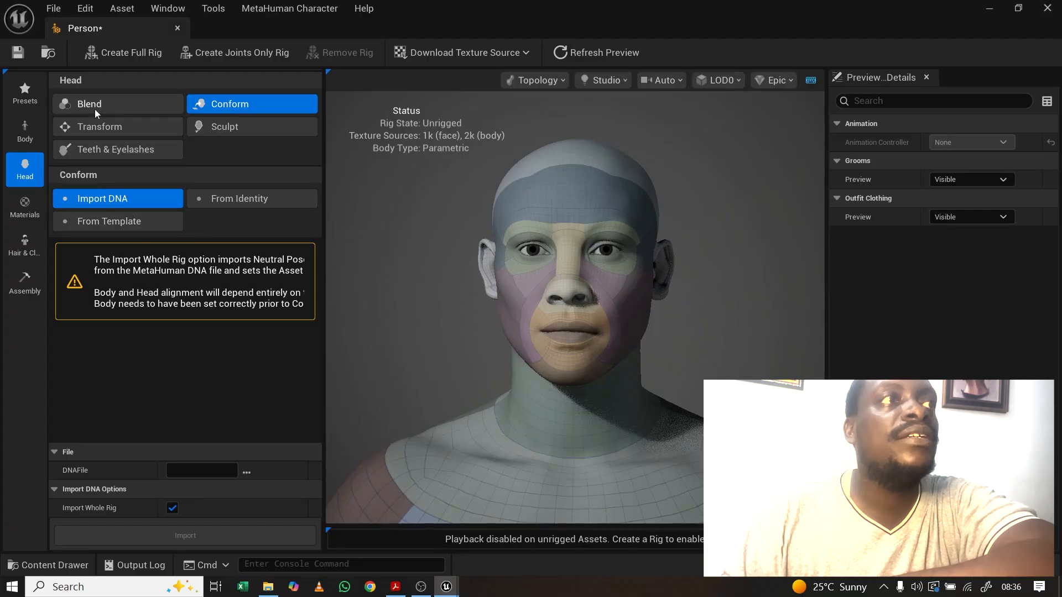
Step: In freeform Transform mode, move the nose, cheek and jaw landmarks to reshape the face
{"action": "left_click", "coordinate": [96, 126]}
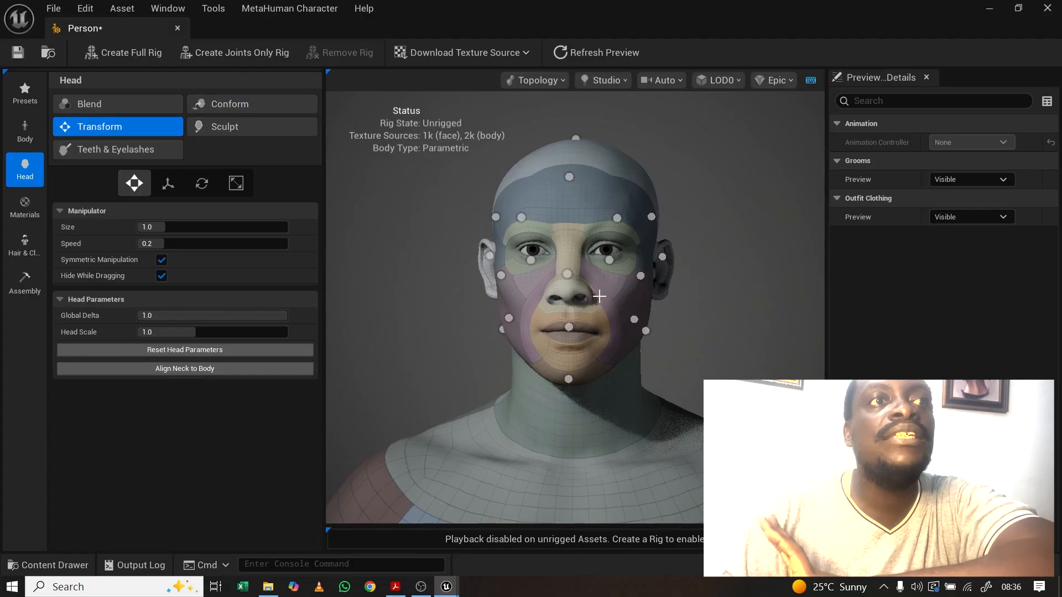
{"action": "left_click_drag", "start_coordinate": [603, 293], "coordinate": [661, 318]}
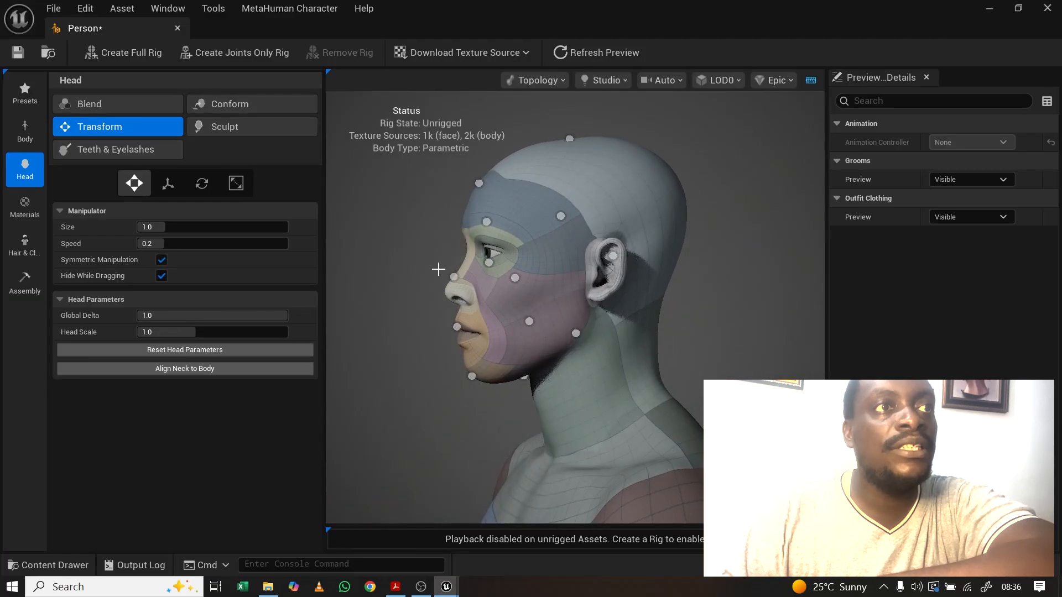
{"action": "left_click_drag", "start_coordinate": [454, 276], "coordinate": [447, 275]}
{"action": "left_click_drag", "start_coordinate": [519, 304], "coordinate": [636, 304]}
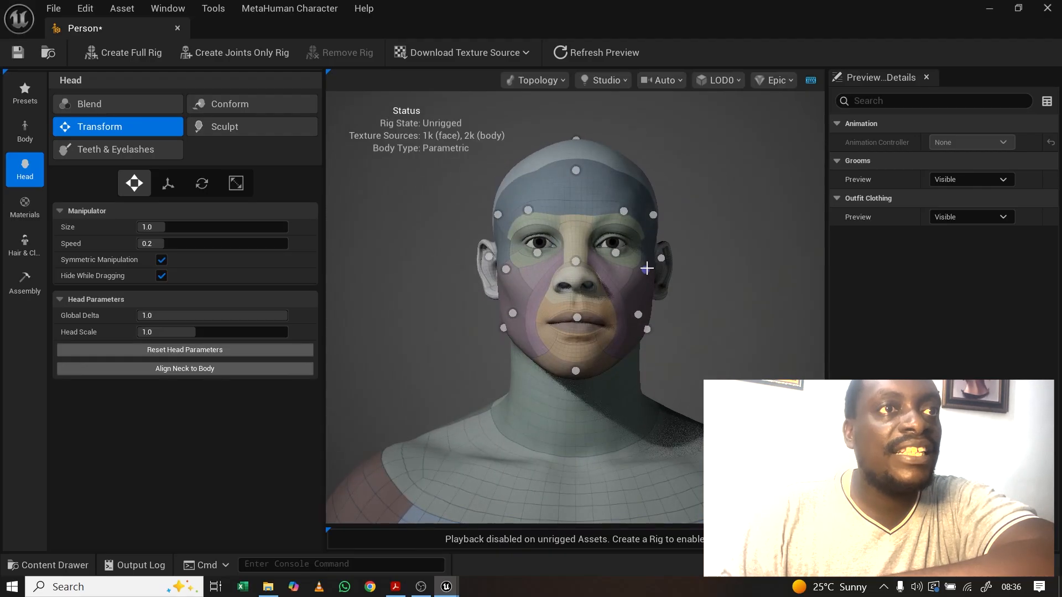
{"action": "left_click_drag", "start_coordinate": [646, 269], "coordinate": [650, 272]}
{"action": "left_click_drag", "start_coordinate": [647, 329], "coordinate": [476, 384]}
{"action": "left_click_drag", "start_coordinate": [569, 258], "coordinate": [698, 257]}
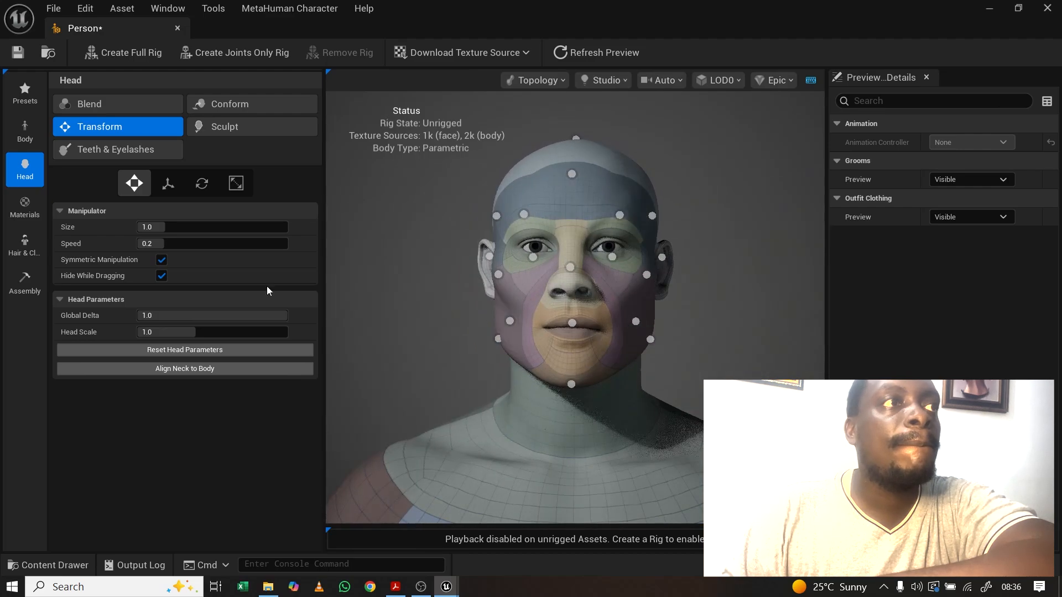
{"action": "left_click", "coordinate": [168, 184]}
{"action": "left_click_drag", "start_coordinate": [475, 282], "coordinate": [367, 271]}
{"action": "left_click", "coordinate": [659, 275]}
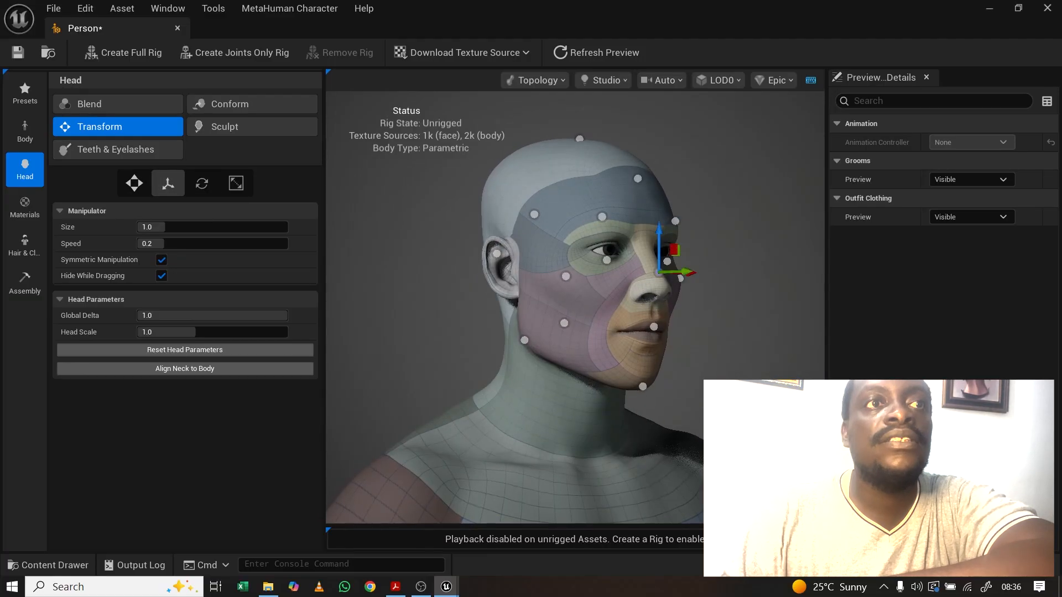
{"action": "left_click_drag", "start_coordinate": [619, 290], "coordinate": [559, 289]}
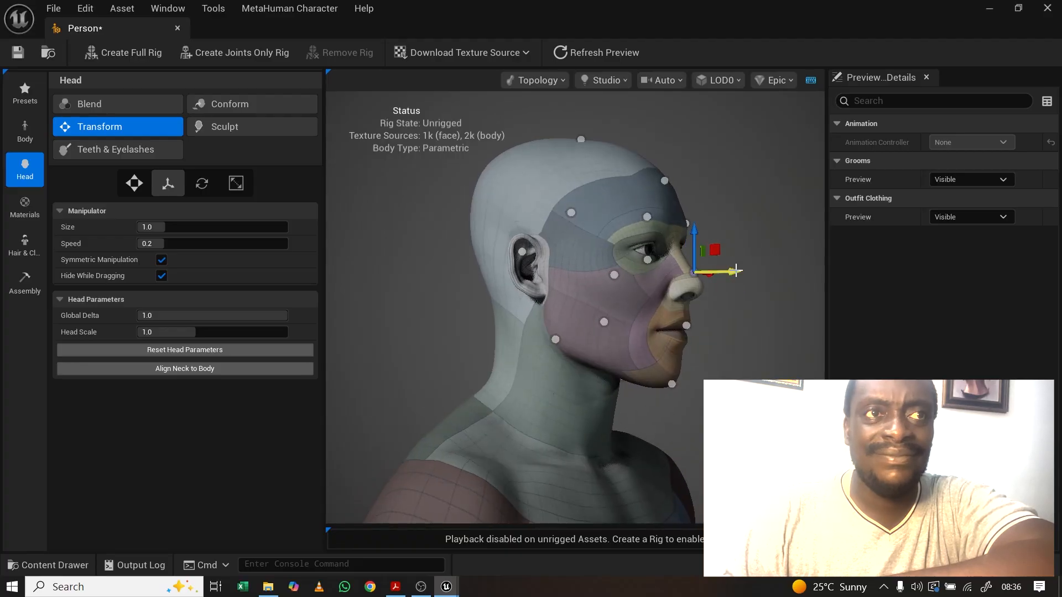
{"action": "mouse_move", "coordinate": [736, 271]}
{"action": "left_mouse_down"}
{"action": "mouse_move", "coordinate": [721, 271]}
{"action": "mouse_move", "coordinate": [739, 271]}
{"action": "left_mouse_up"}
{"action": "left_click_drag", "start_coordinate": [695, 229], "coordinate": [712, 319]}
{"action": "left_click_drag", "start_coordinate": [741, 276], "coordinate": [566, 276]}
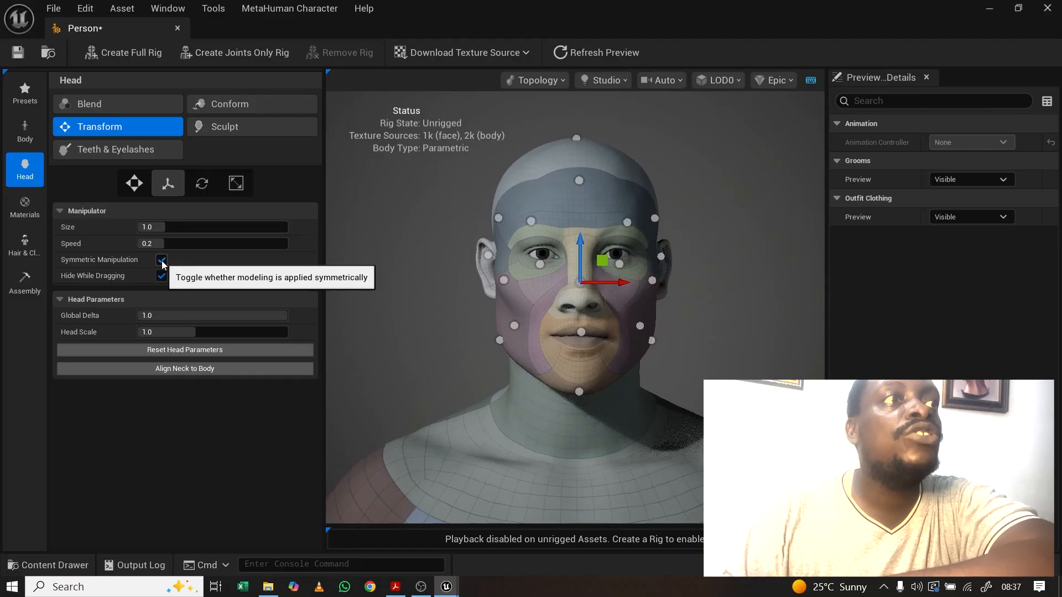
{"action": "left_click_drag", "start_coordinate": [531, 295], "coordinate": [526, 294]}
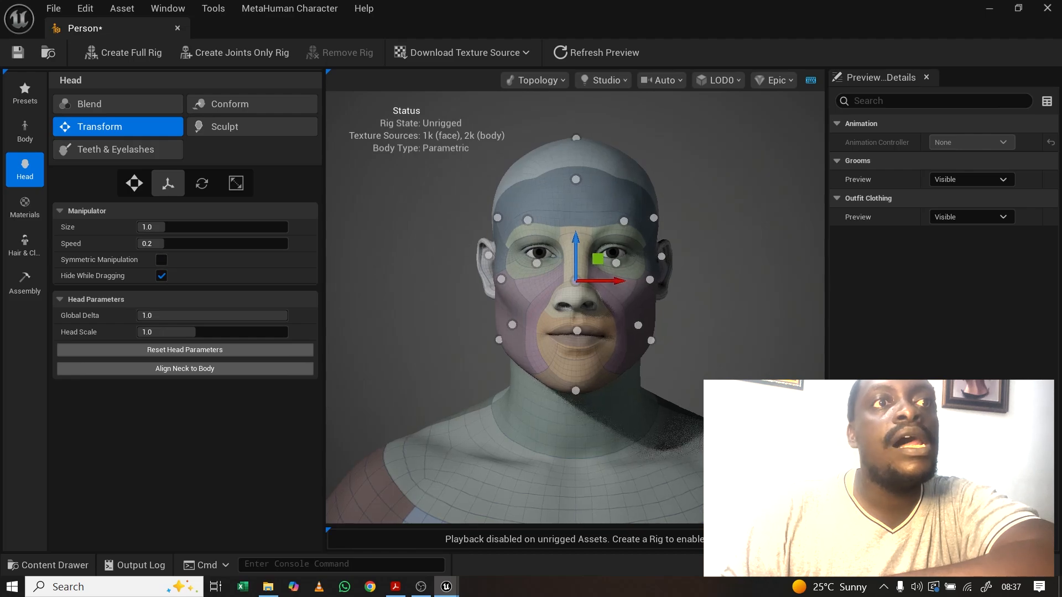
{"action": "left_click", "coordinate": [652, 340]}
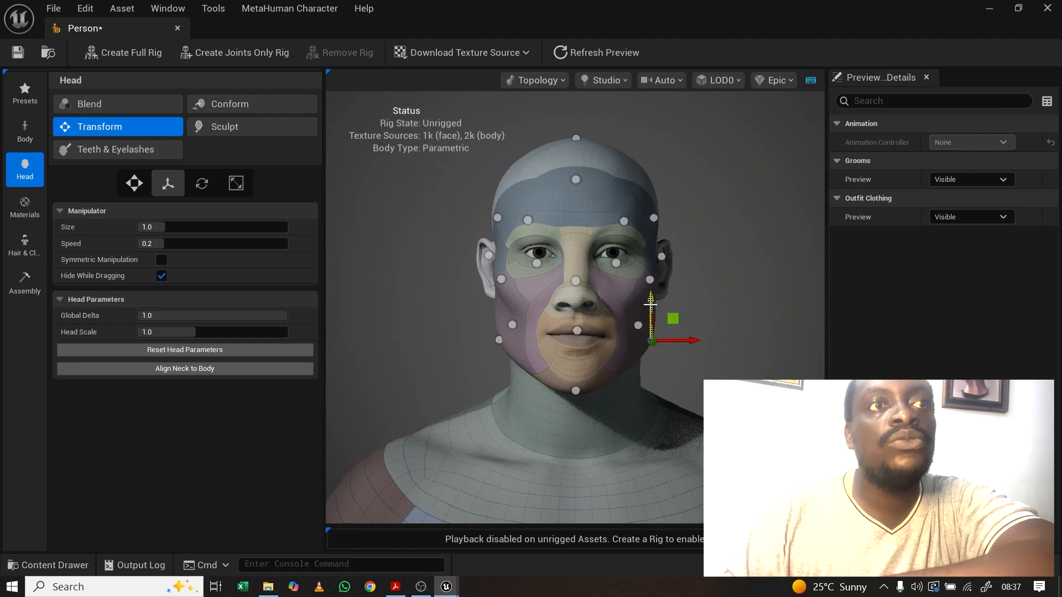
{"action": "left_click_drag", "start_coordinate": [652, 340], "coordinate": [660, 294]}
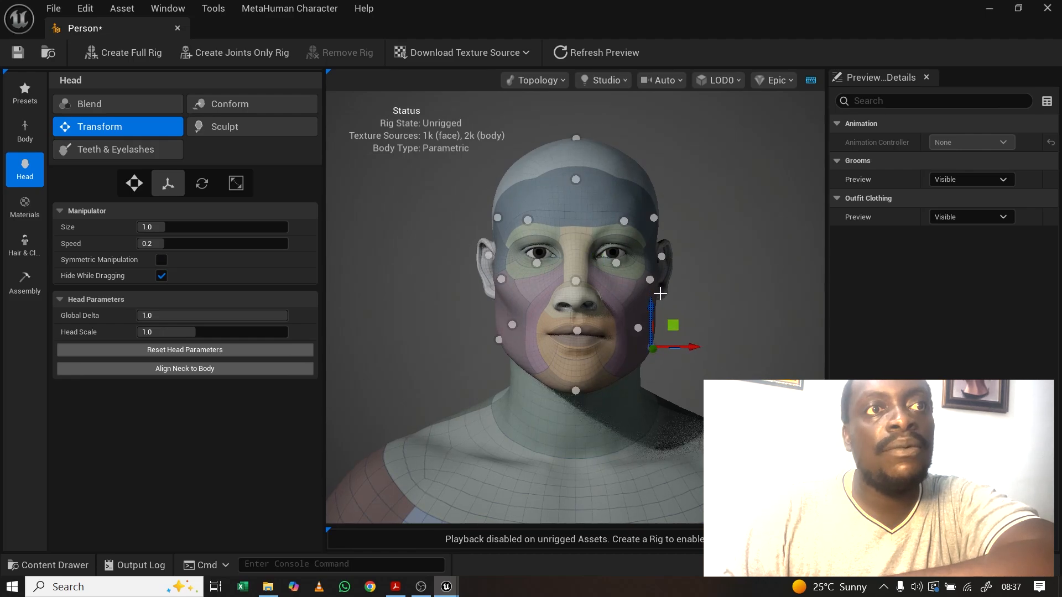
{"action": "left_click_drag", "start_coordinate": [696, 347], "coordinate": [700, 346]}
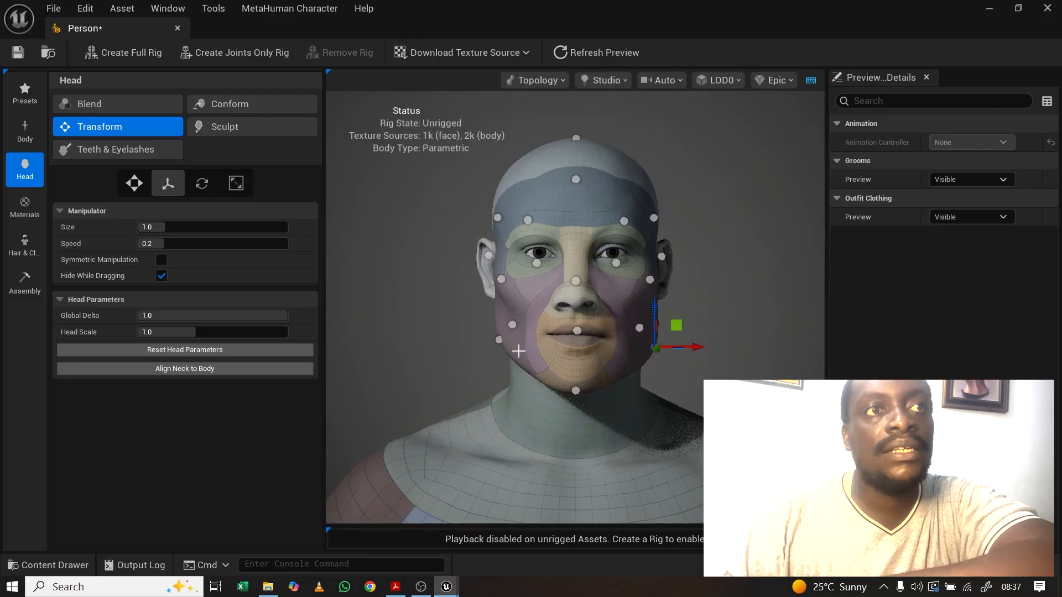
{"action": "left_click", "coordinate": [497, 340]}
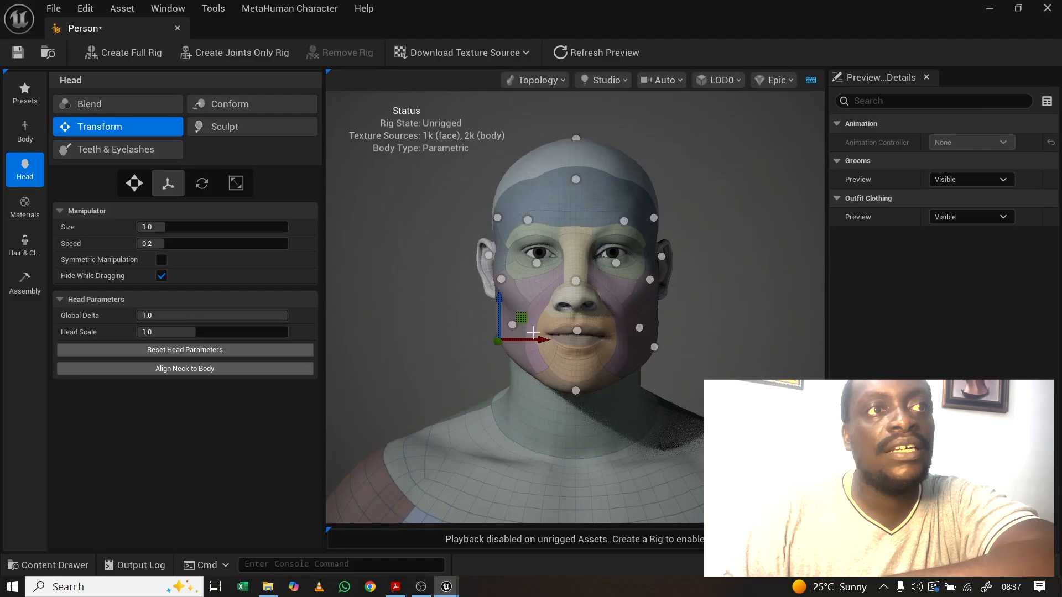
{"action": "left_click_drag", "start_coordinate": [530, 339], "coordinate": [721, 307]}
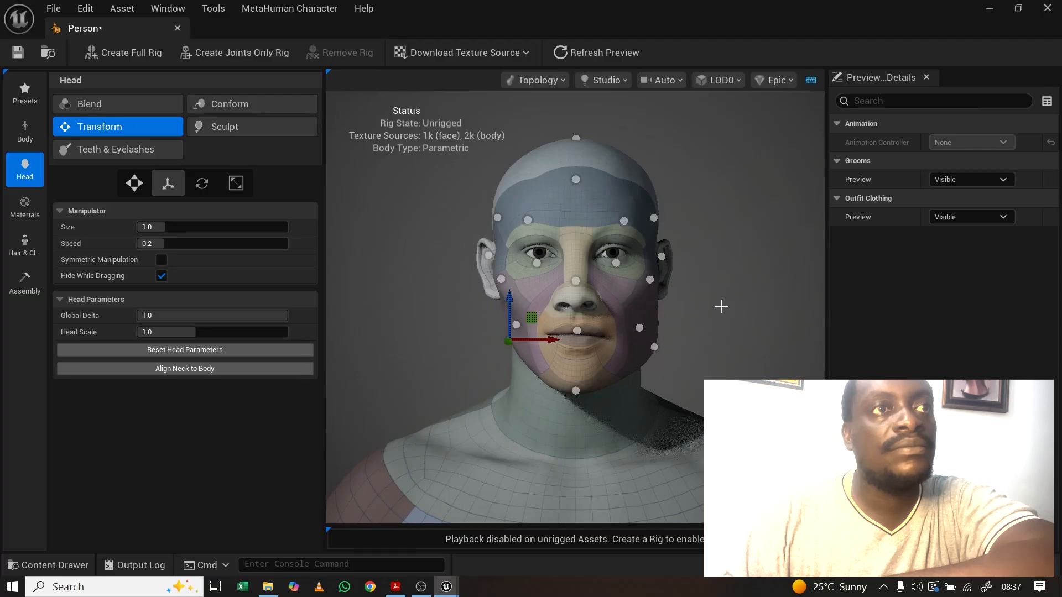
{"action": "left_click_drag", "start_coordinate": [728, 245], "coordinate": [713, 229]}
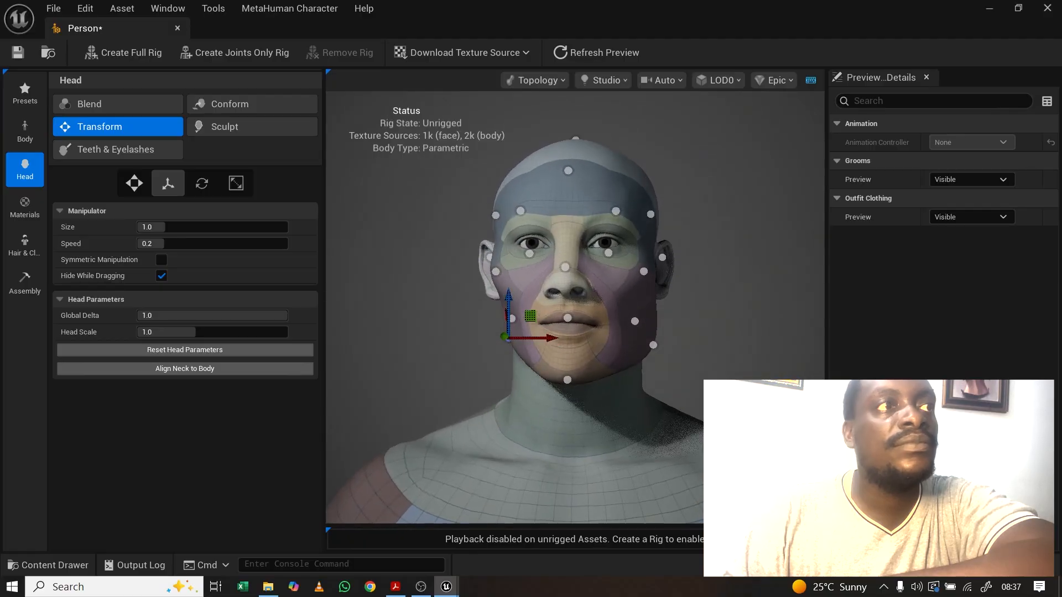
{"action": "left_click", "coordinate": [161, 260]}
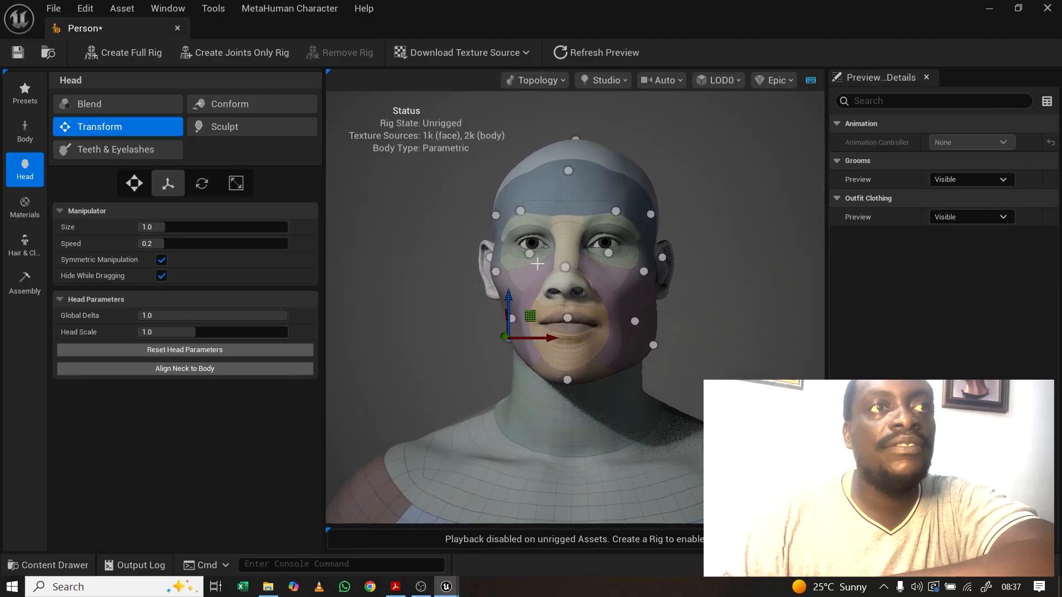
{"action": "left_click_drag", "start_coordinate": [537, 263], "coordinate": [572, 259]}
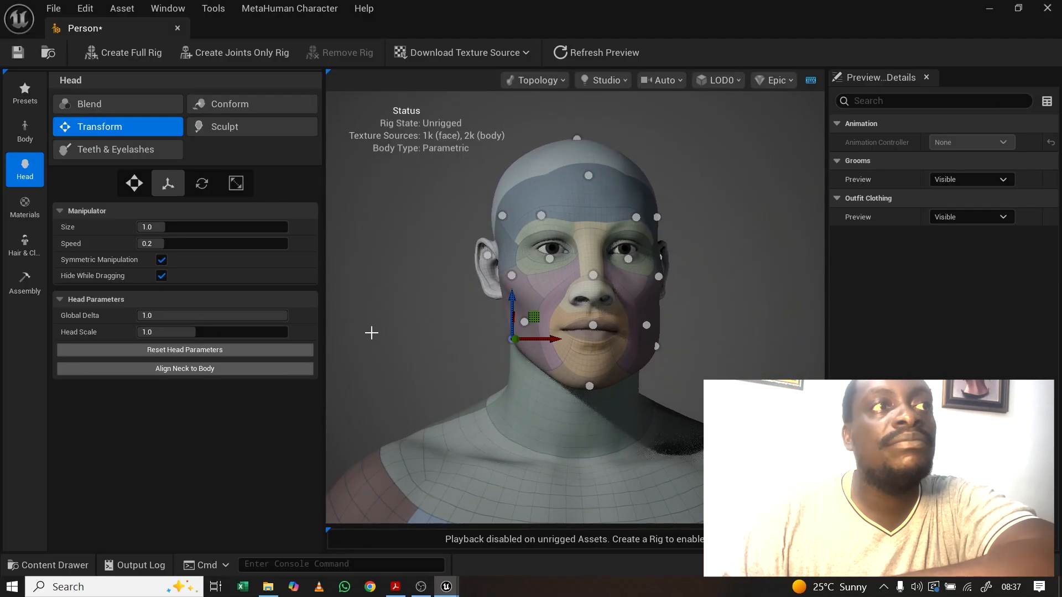
{"action": "left_click", "coordinate": [201, 183]}
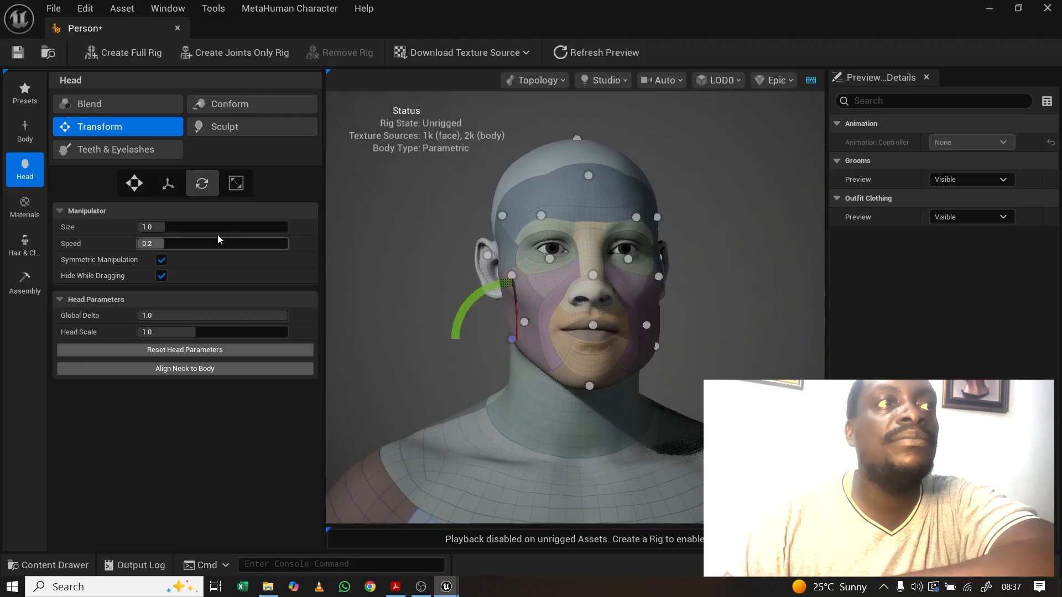
Step: Rotate the nose landmark to reshape the nose region
{"action": "left_click_drag", "start_coordinate": [444, 281], "coordinate": [558, 285]}
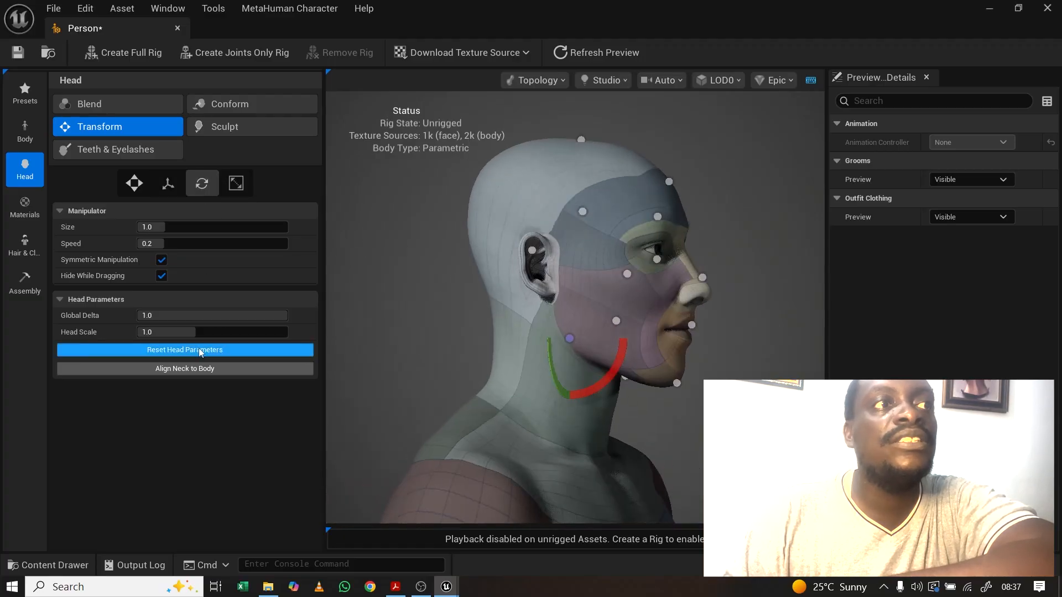
{"action": "left_click", "coordinate": [701, 279]}
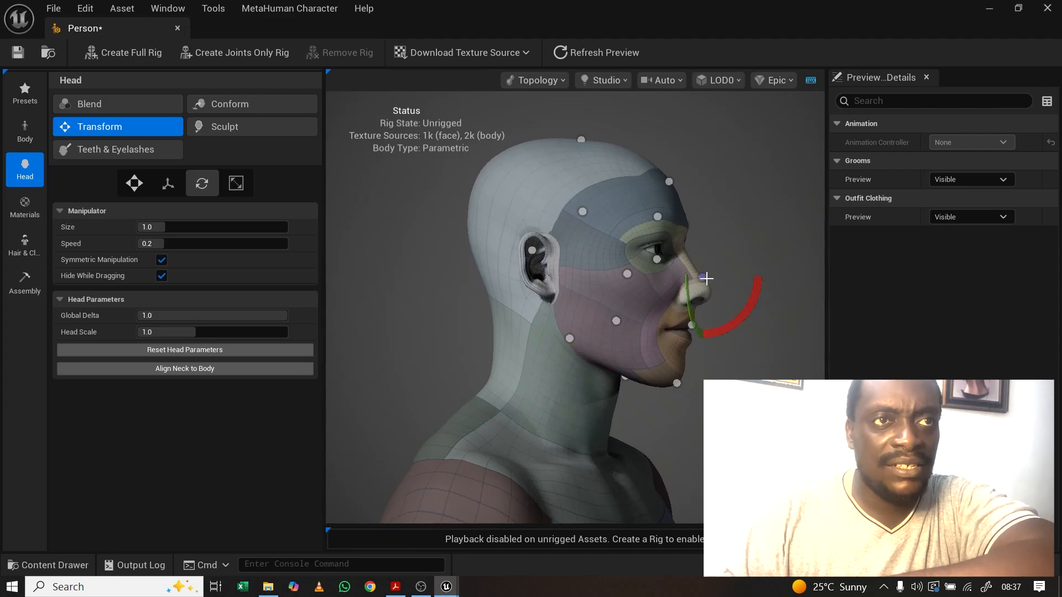
{"action": "left_click_drag", "start_coordinate": [748, 304], "coordinate": [734, 311]}
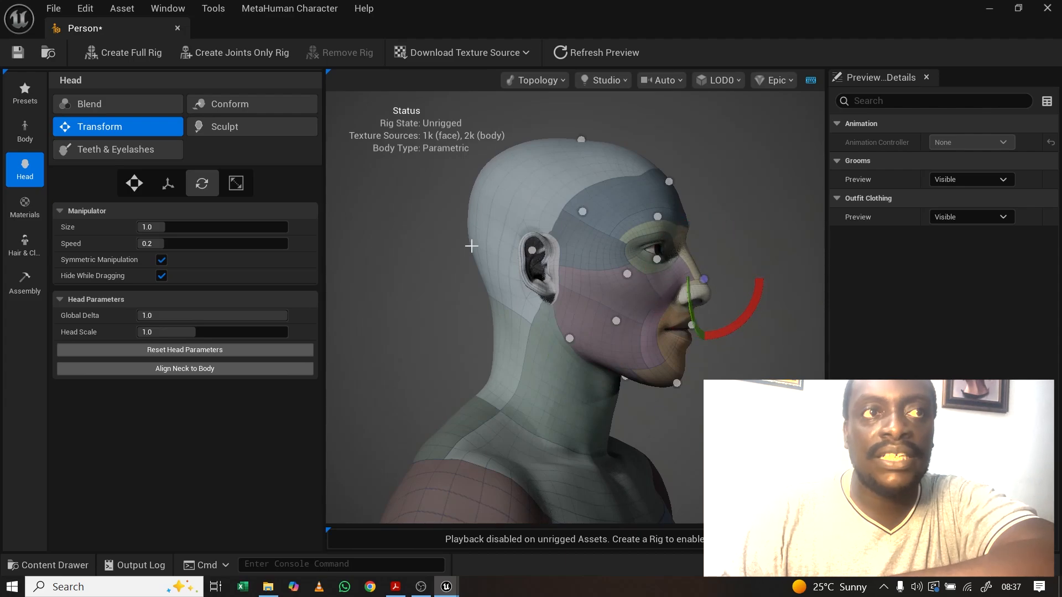
{"action": "left_click_drag", "start_coordinate": [580, 277], "coordinate": [439, 279]}
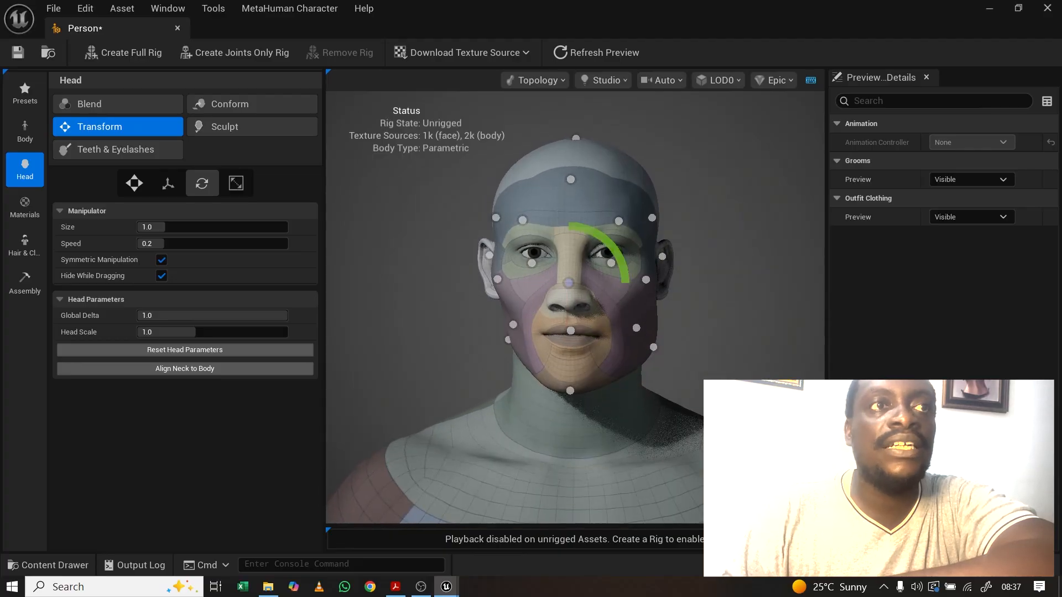
Step: Switch landmarks to Scale and resize the eye region
{"action": "left_click", "coordinate": [237, 187]}
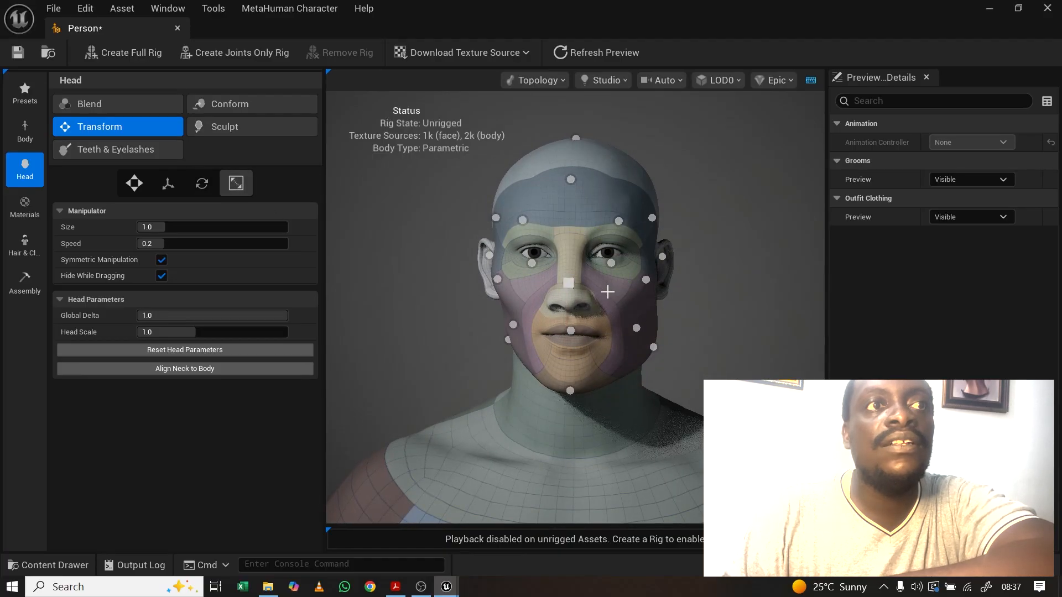
{"action": "left_click_drag", "start_coordinate": [607, 291], "coordinate": [620, 261]}
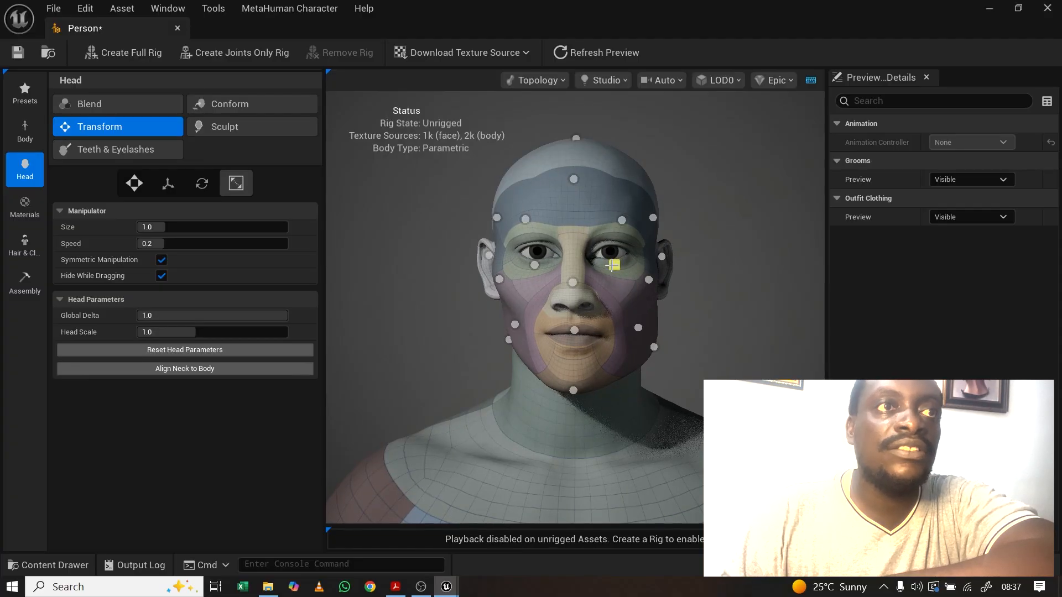
{"action": "left_click_drag", "start_coordinate": [612, 265], "coordinate": [614, 264]}
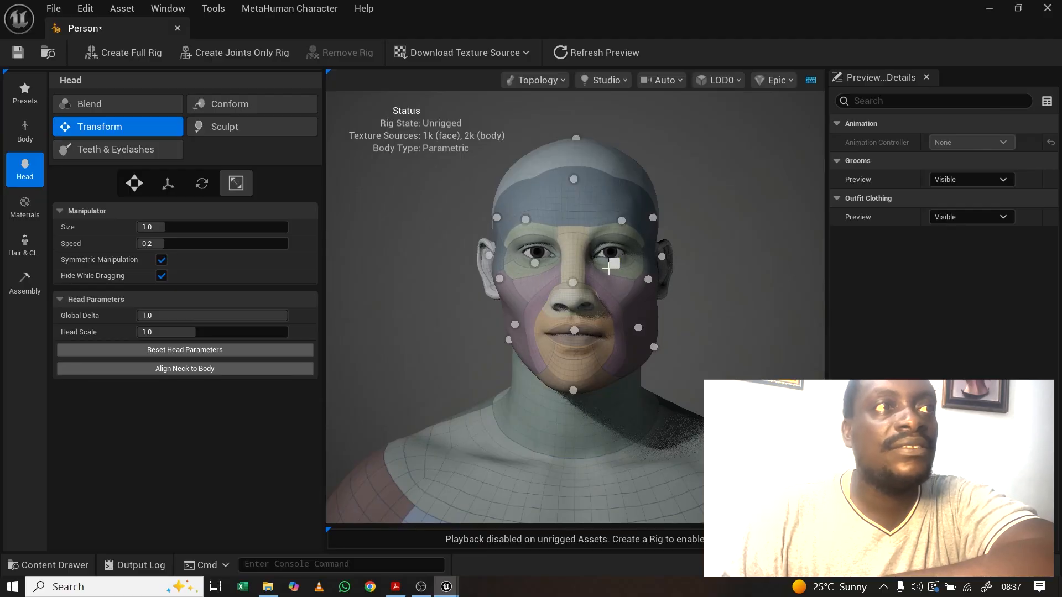
{"action": "left_click", "coordinate": [247, 128]}
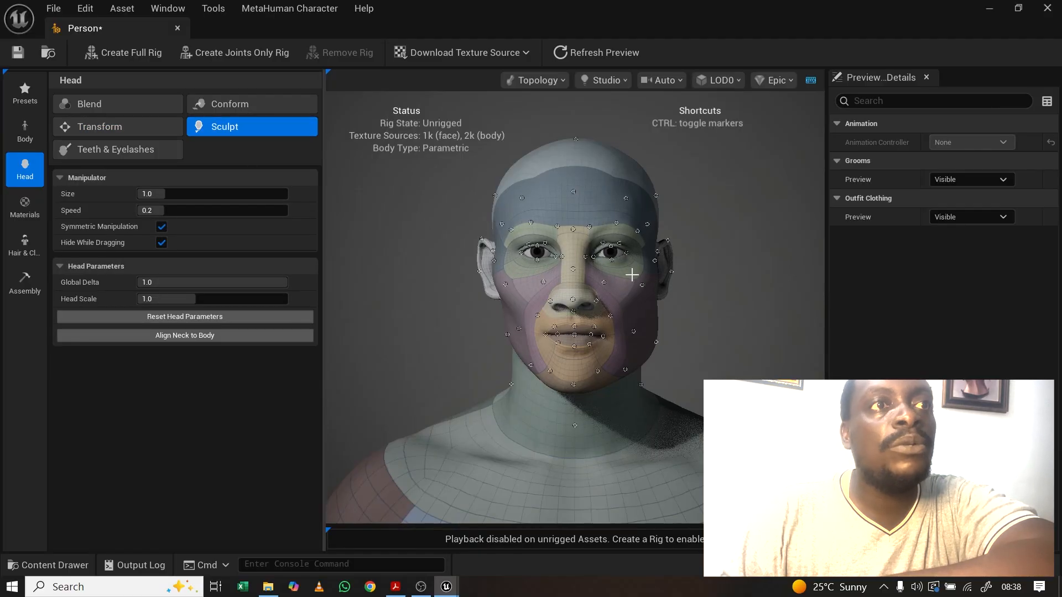
Step: Widen the nose by dragging the nostril sculpt marker
{"action": "scroll", "coordinate": [608, 320], "scroll_direction": "up", "scroll_amount": 5}
{"action": "scroll", "coordinate": [608, 315], "scroll_direction": "down", "scroll_amount": 3}
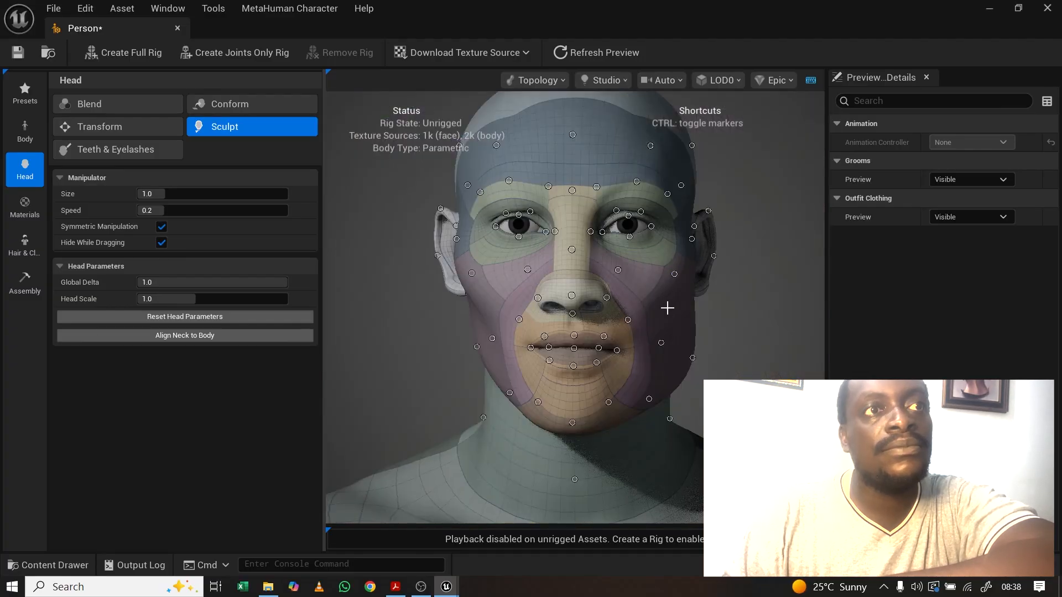
{"action": "left_click_drag", "start_coordinate": [667, 308], "coordinate": [727, 283]}
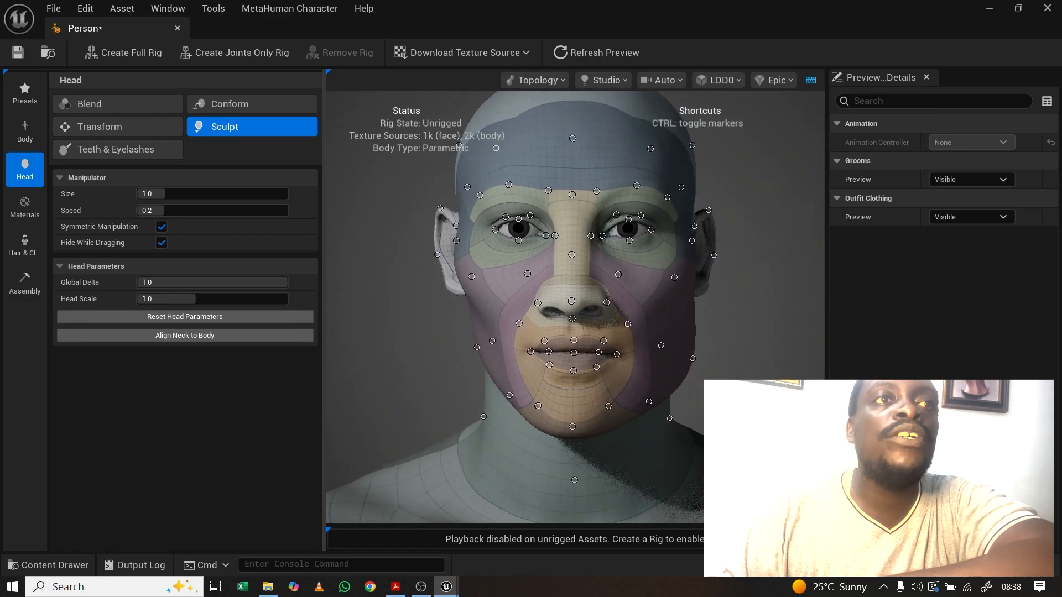
{"action": "scroll", "coordinate": [617, 308], "scroll_direction": "up", "scroll_amount": 5}
{"action": "scroll", "coordinate": [619, 299], "scroll_direction": "down", "scroll_amount": 5}
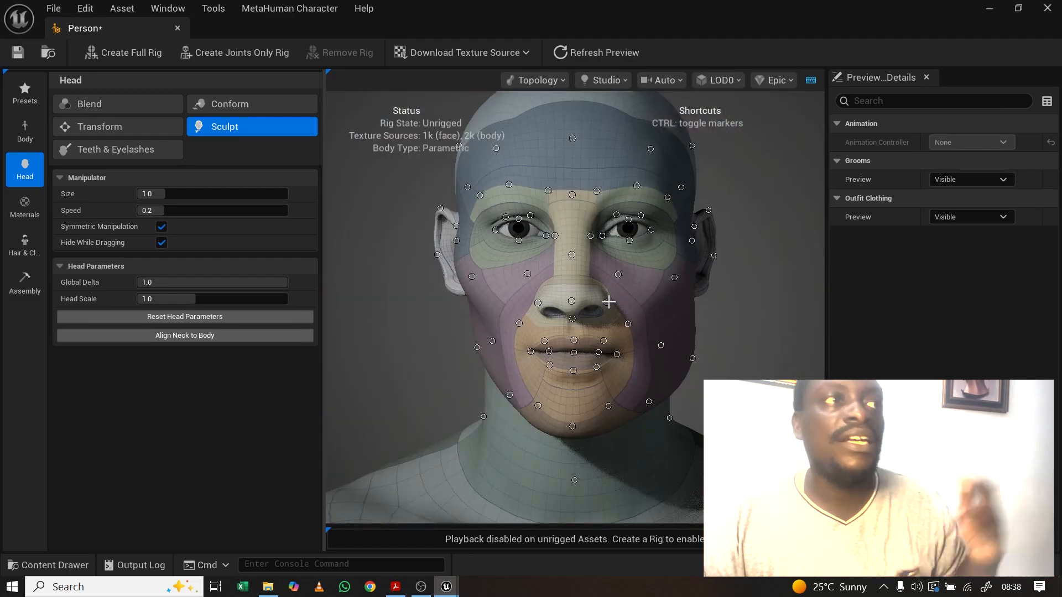
{"action": "mouse_move", "coordinate": [608, 301]}
{"action": "left_mouse_down"}
{"action": "mouse_move", "coordinate": [619, 303]}
{"action": "mouse_move", "coordinate": [603, 304]}
{"action": "left_mouse_up"}
Step: In profile, push the nose bridge and tip outward, reshape the nose base, lower the bottom lip
{"action": "mouse_move", "coordinate": [595, 222]}
{"action": "left_mouse_down"}
{"action": "mouse_move", "coordinate": [564, 223]}
{"action": "mouse_move", "coordinate": [595, 222]}
{"action": "left_mouse_up"}
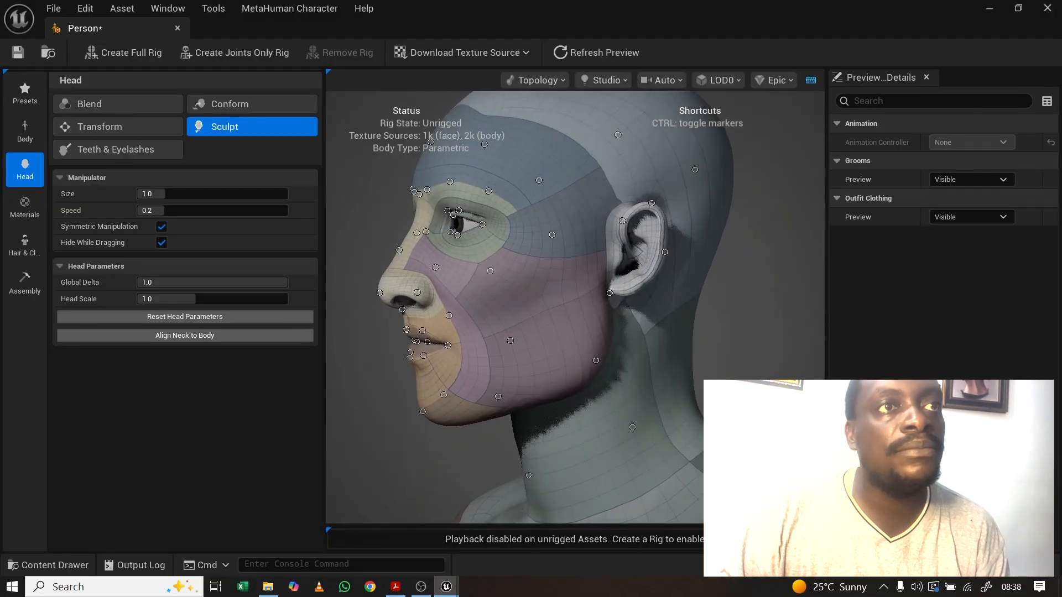
{"action": "left_click_drag", "start_coordinate": [400, 252], "coordinate": [385, 240]}
{"action": "left_click_drag", "start_coordinate": [502, 307], "coordinate": [437, 311]}
{"action": "left_click_drag", "start_coordinate": [366, 294], "coordinate": [393, 308]}
{"action": "left_click_drag", "start_coordinate": [465, 305], "coordinate": [630, 305]}
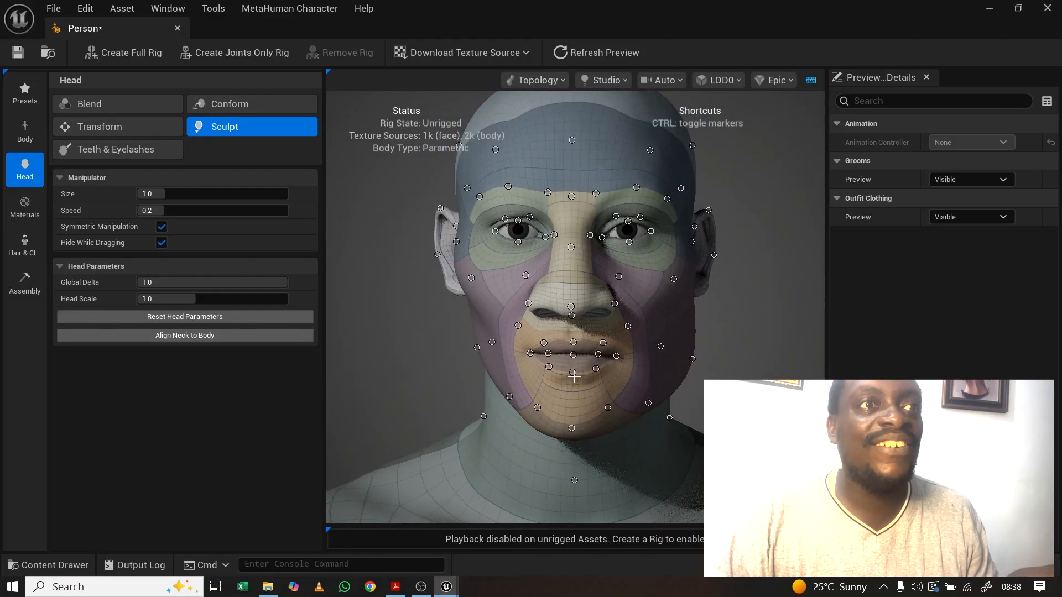
{"action": "mouse_move", "coordinate": [572, 374]}
{"action": "left_mouse_down"}
{"action": "mouse_move", "coordinate": [623, 353]}
{"action": "mouse_move", "coordinate": [573, 331]}
{"action": "left_mouse_up"}
{"action": "left_click_drag", "start_coordinate": [614, 406], "coordinate": [667, 435]}
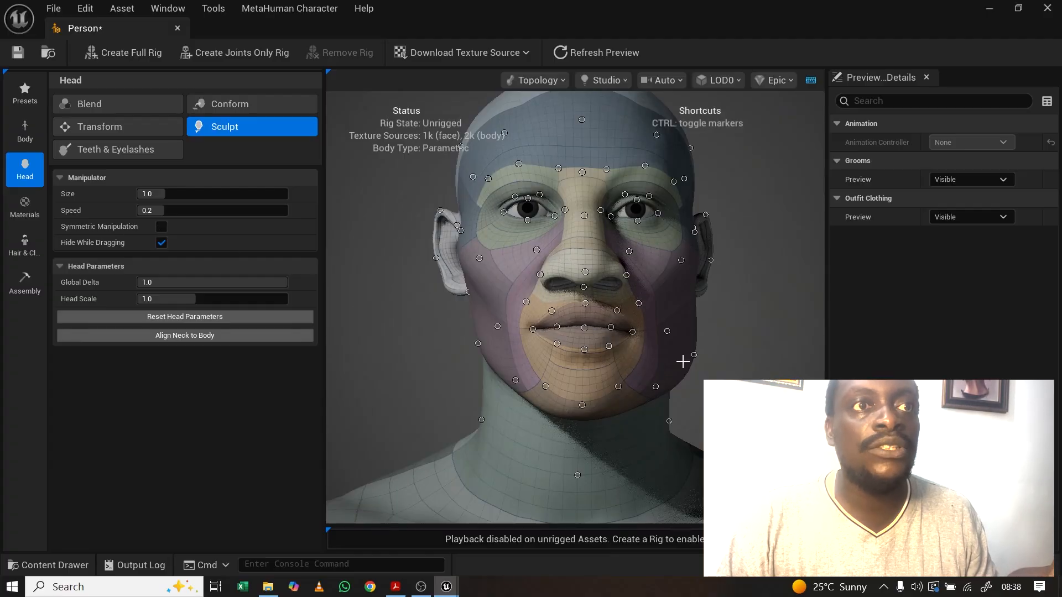
Step: Pull in the right jaw edge, lower the jaw corner, and widen the right cheek and jaw
{"action": "mouse_move", "coordinate": [694, 354]}
{"action": "left_mouse_down"}
{"action": "mouse_move", "coordinate": [683, 349]}
{"action": "mouse_move", "coordinate": [711, 368]}
{"action": "mouse_move", "coordinate": [520, 370]}
{"action": "left_mouse_up"}
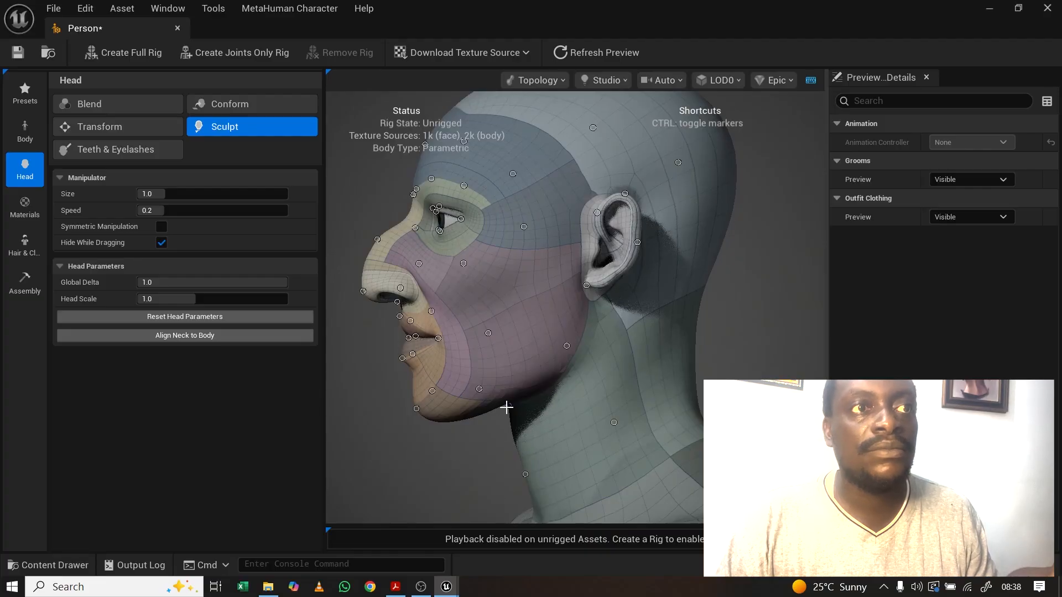
{"action": "left_click_drag", "start_coordinate": [506, 407], "coordinate": [497, 427]}
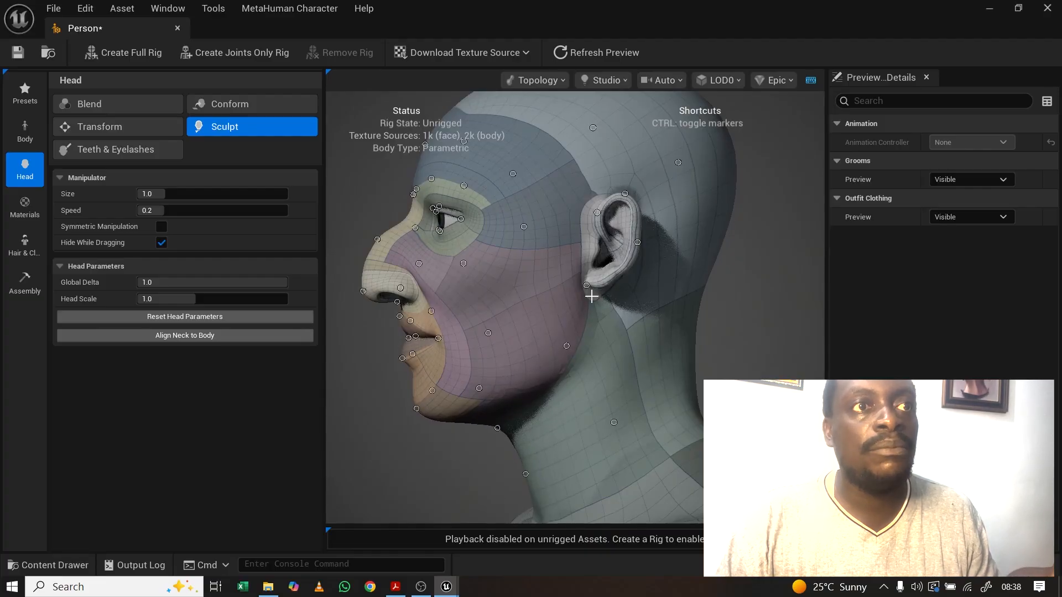
{"action": "left_click_drag", "start_coordinate": [591, 297], "coordinate": [780, 299]}
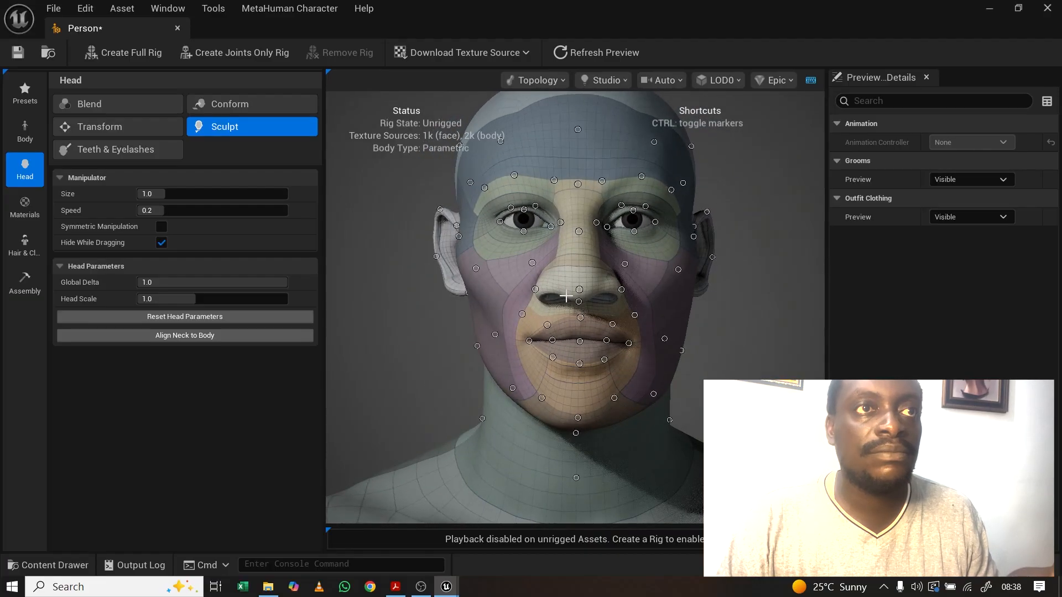
{"action": "left_click_drag", "start_coordinate": [678, 269], "coordinate": [688, 268]}
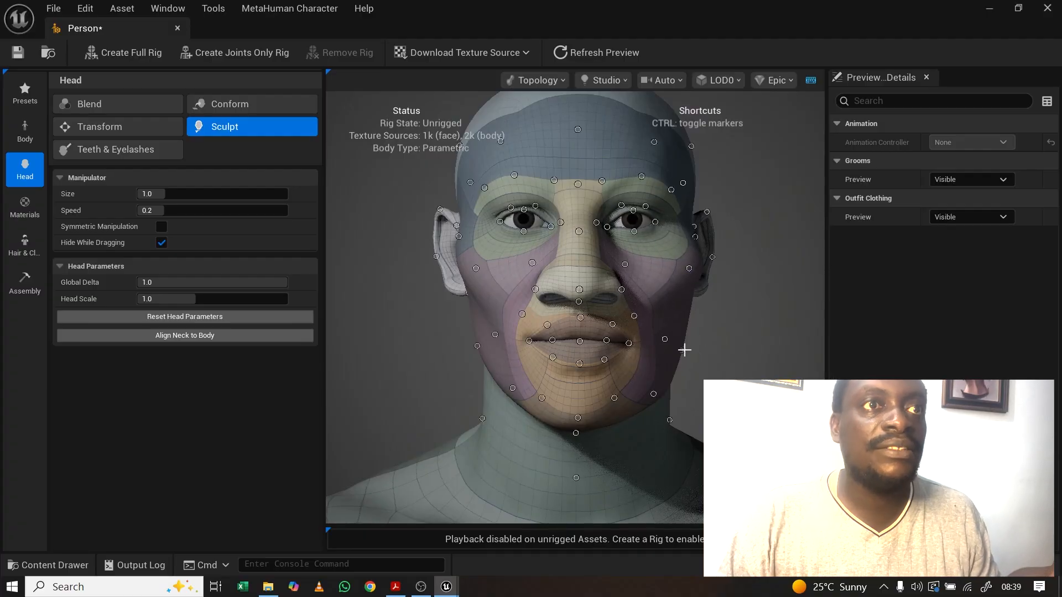
{"action": "left_click_drag", "start_coordinate": [684, 350], "coordinate": [695, 353]}
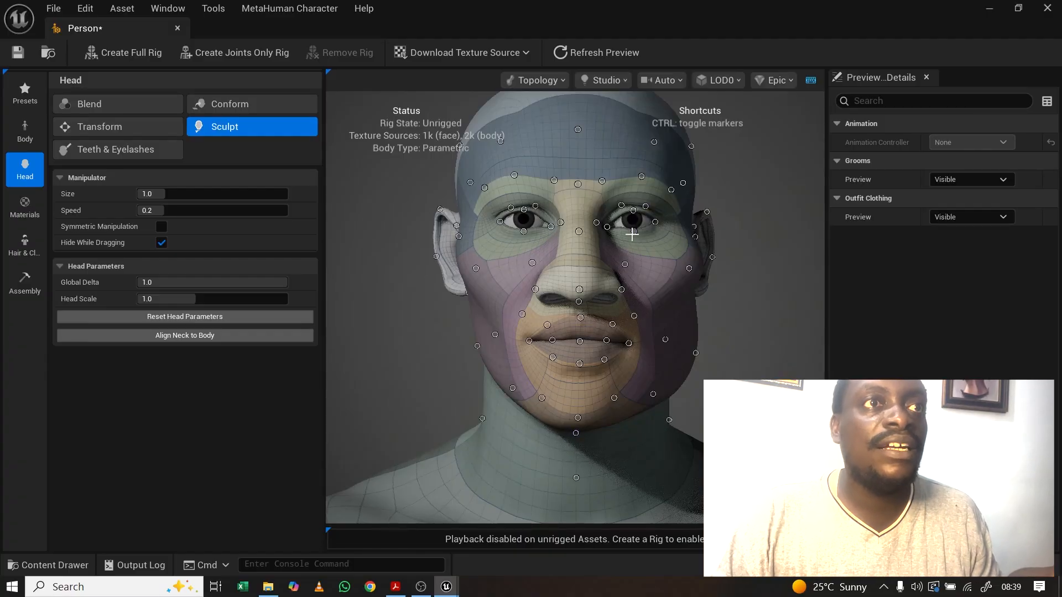
Step: Reshape the areas below and above the right eye and the outer left brow
{"action": "left_click_drag", "start_coordinate": [634, 231], "coordinate": [633, 215]}
{"action": "mouse_move", "coordinate": [661, 297]}
{"action": "left_mouse_down"}
{"action": "mouse_move", "coordinate": [553, 291]}
{"action": "mouse_move", "coordinate": [663, 260]}
{"action": "mouse_move", "coordinate": [705, 235]}
{"action": "mouse_move", "coordinate": [691, 227]}
{"action": "left_mouse_up"}
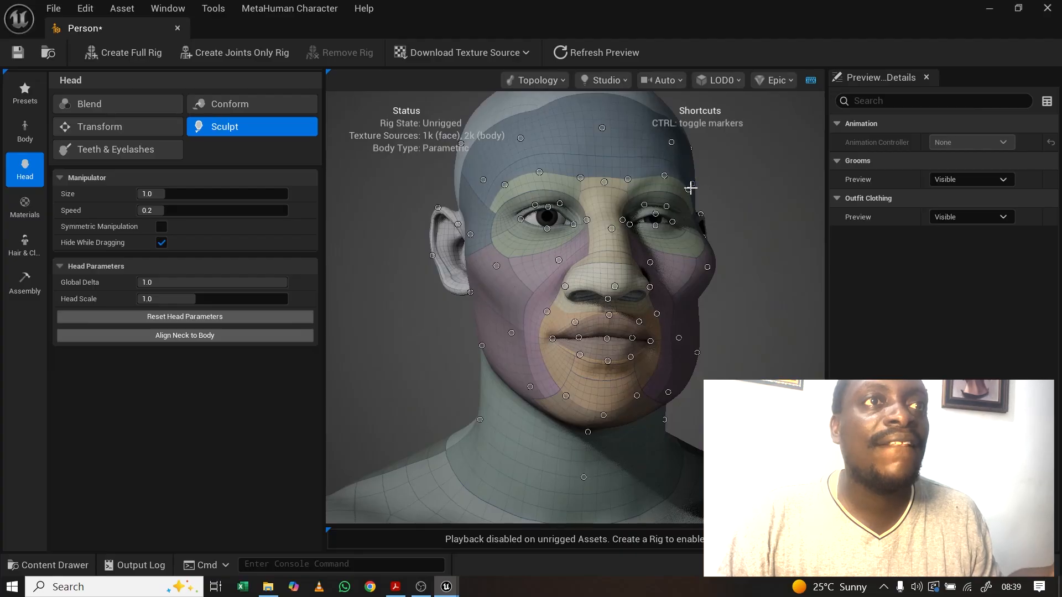
{"action": "mouse_move", "coordinate": [687, 190]}
{"action": "left_mouse_down"}
{"action": "mouse_move", "coordinate": [684, 201]}
{"action": "mouse_move", "coordinate": [663, 167]}
{"action": "left_mouse_up"}
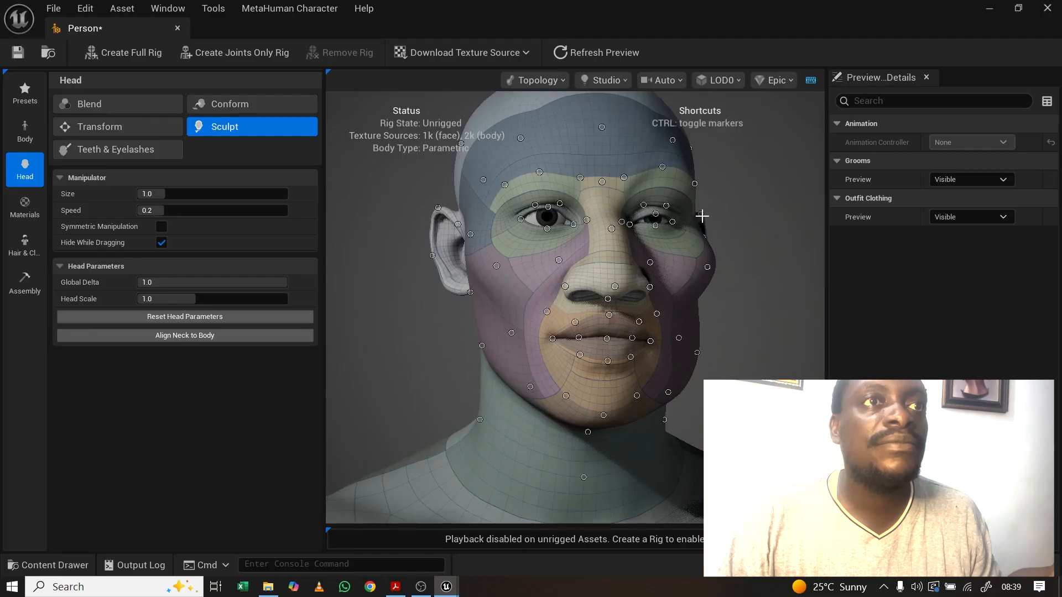
{"action": "left_click_drag", "start_coordinate": [672, 283], "coordinate": [570, 282]}
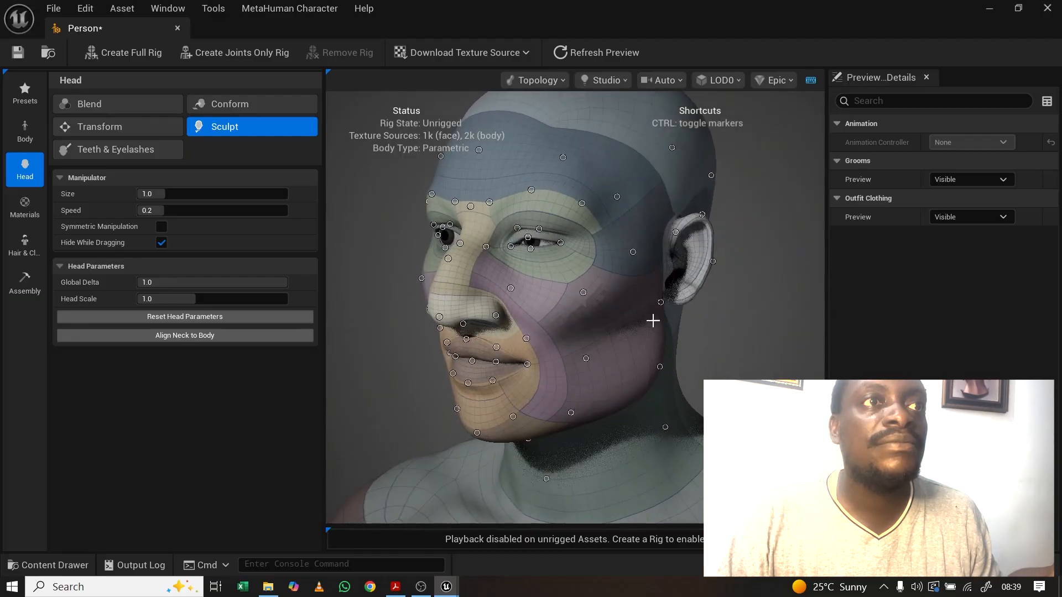
{"action": "left_click_drag", "start_coordinate": [652, 320], "coordinate": [710, 317]}
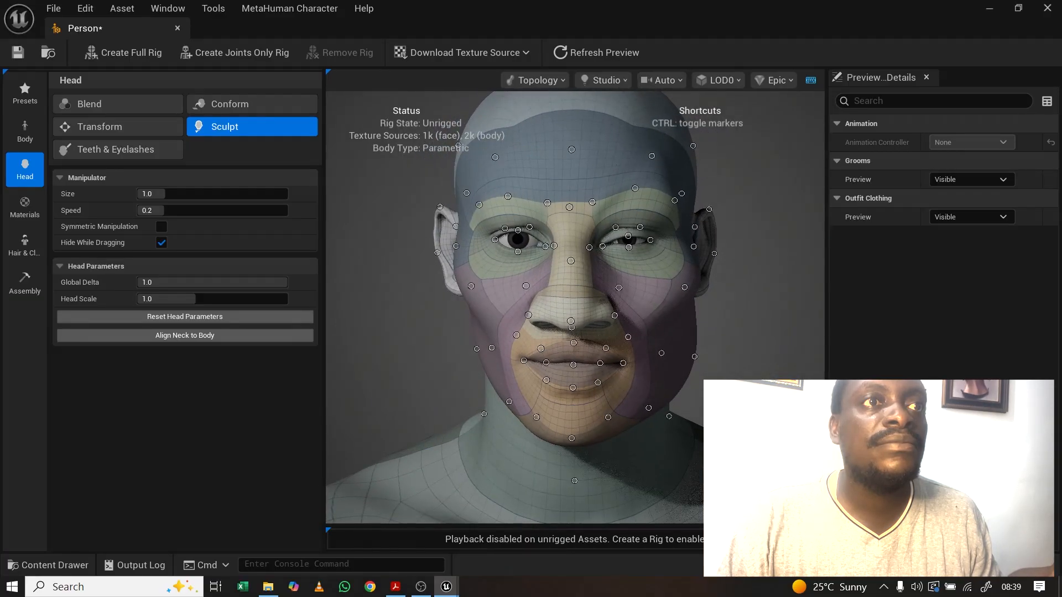
{"action": "left_click_drag", "start_coordinate": [643, 312], "coordinate": [546, 371]}
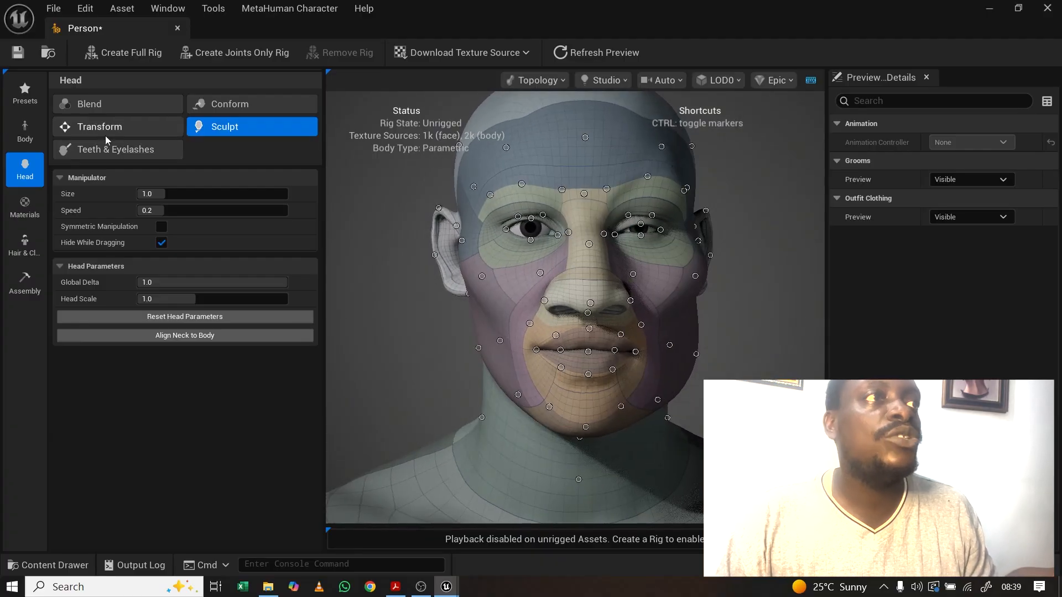
{"action": "left_click", "coordinate": [108, 153]}
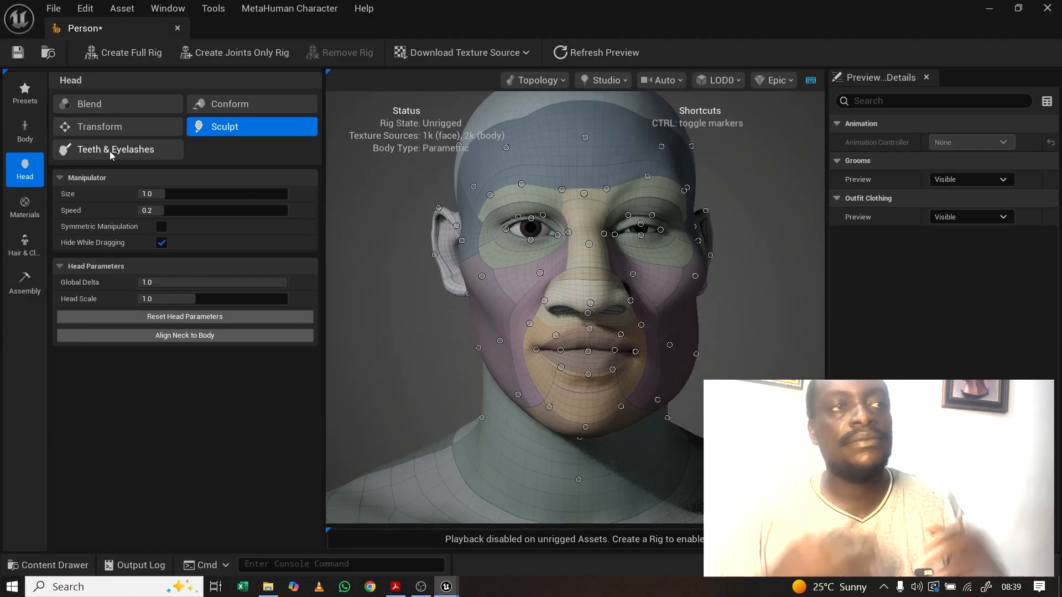
Step: Zoom in on the mouth and drag ToothLength to -0.31 to shorten the teeth
{"action": "left_click_drag", "start_coordinate": [580, 357], "coordinate": [666, 370]}
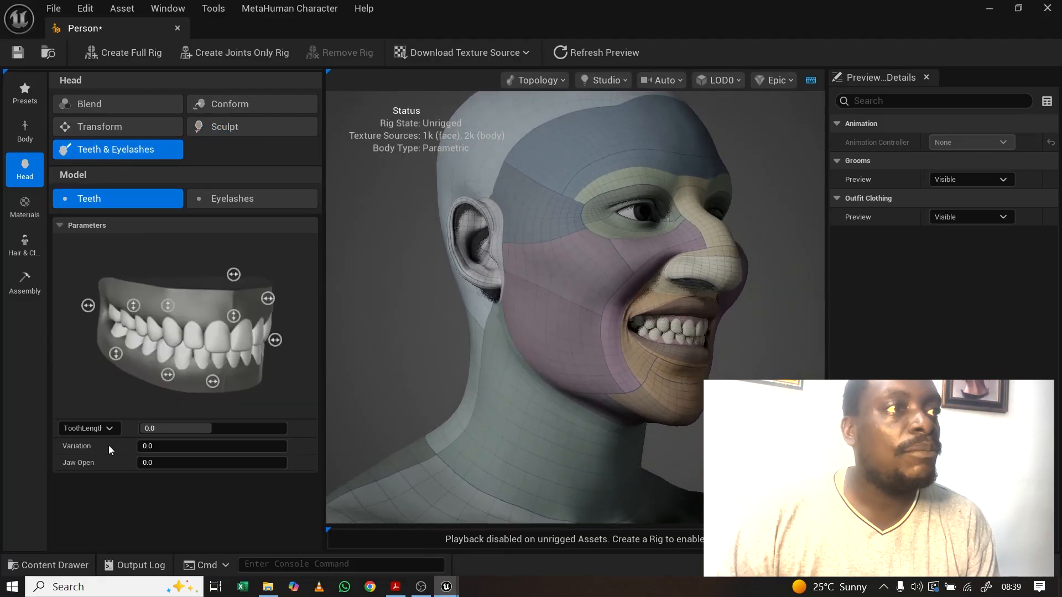
{"action": "left_click", "coordinate": [109, 429]}
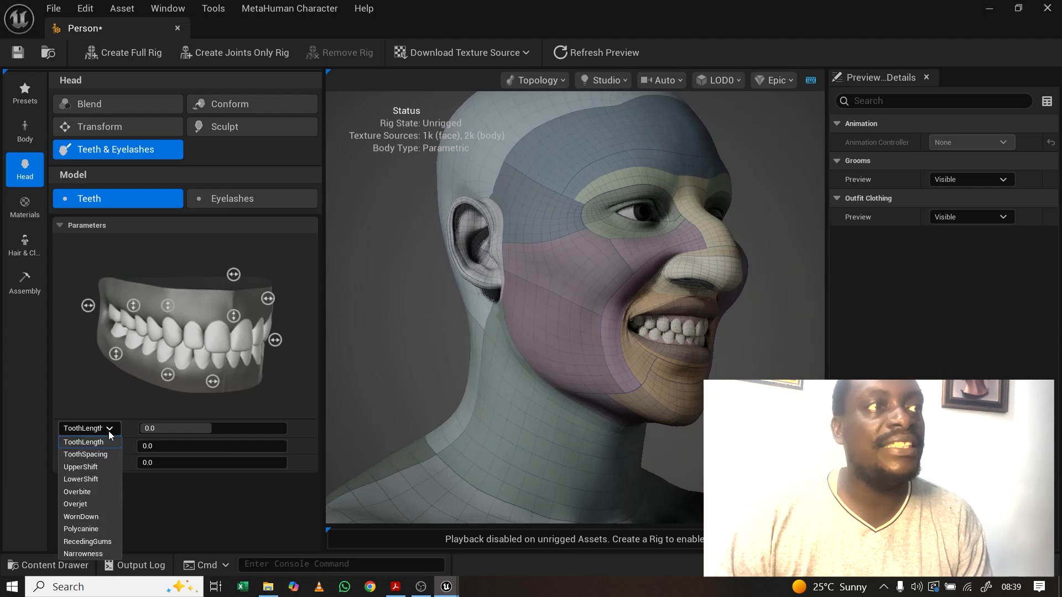
{"action": "left_click", "coordinate": [110, 429]}
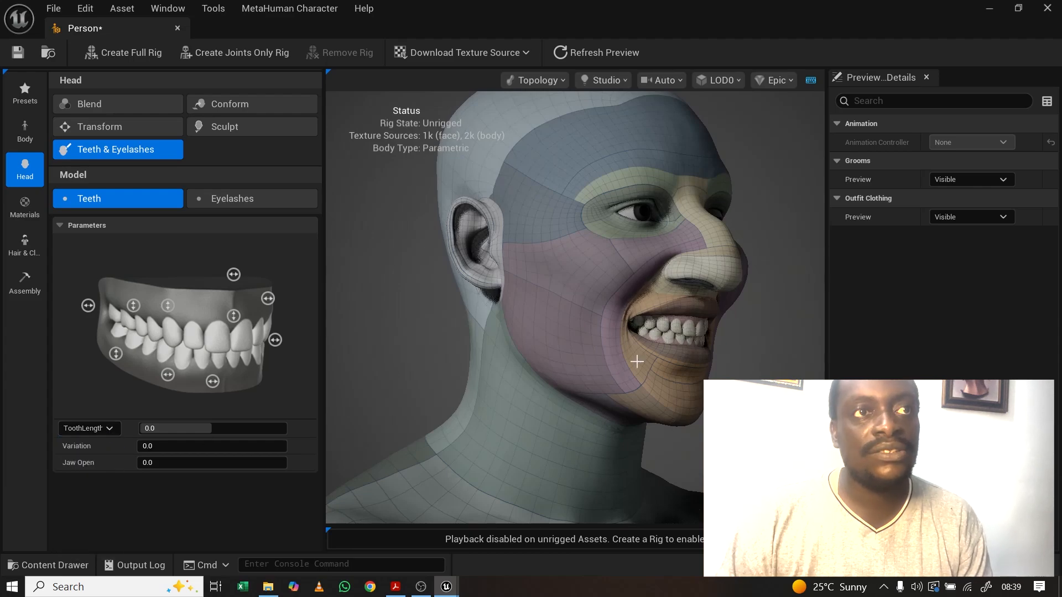
{"action": "scroll", "coordinate": [631, 363], "scroll_direction": "up", "scroll_amount": 5}
{"action": "scroll", "coordinate": [634, 357], "scroll_direction": "down", "scroll_amount": 3}
{"action": "right_click_drag", "start_coordinate": [634, 356], "coordinate": [642, 361]}
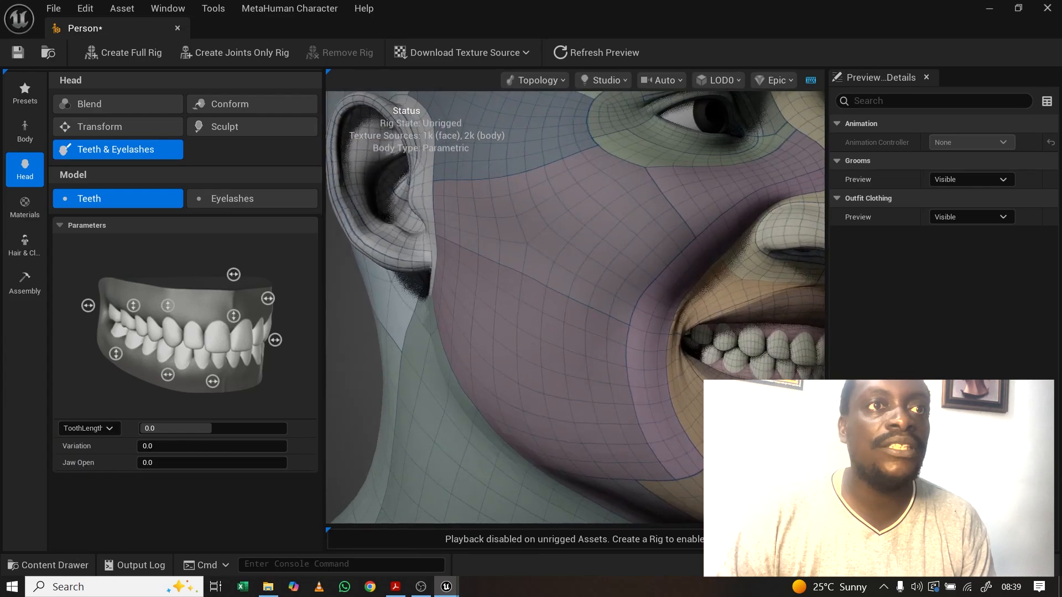
{"action": "middle_click_drag", "start_coordinate": [648, 331], "coordinate": [580, 369]}
{"action": "left_click_drag", "start_coordinate": [178, 428], "coordinate": [179, 429]}
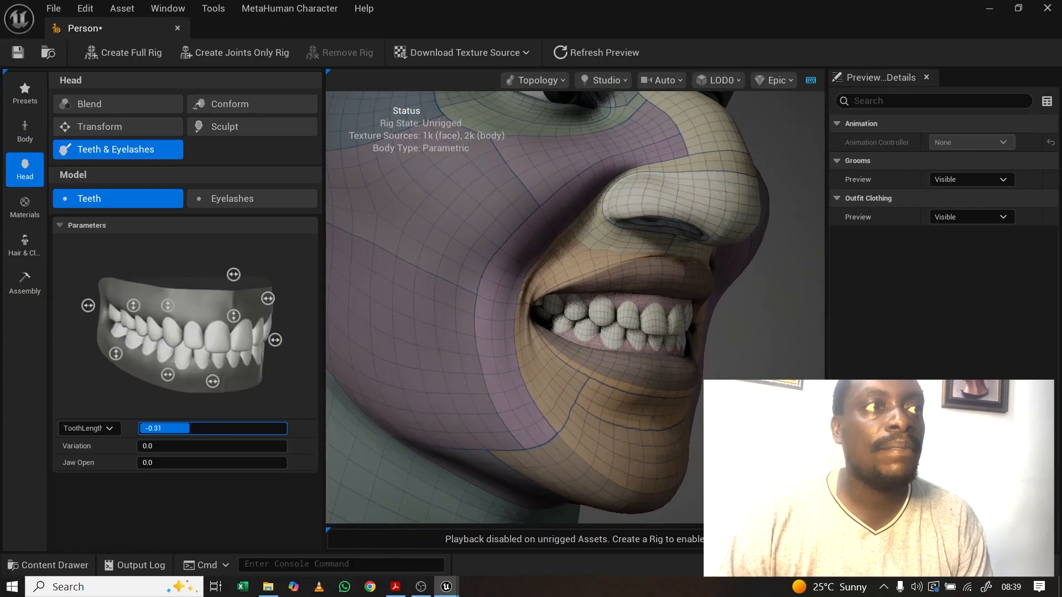
{"action": "left_click_drag", "start_coordinate": [190, 429], "coordinate": [228, 428]}
Step: Set ToothSpacing to 0.82 to widen the gaps between the teeth
{"action": "left_click", "coordinate": [90, 429]}
{"action": "left_click", "coordinate": [85, 454]}
{"action": "left_click_drag", "start_coordinate": [543, 288], "coordinate": [456, 291]}
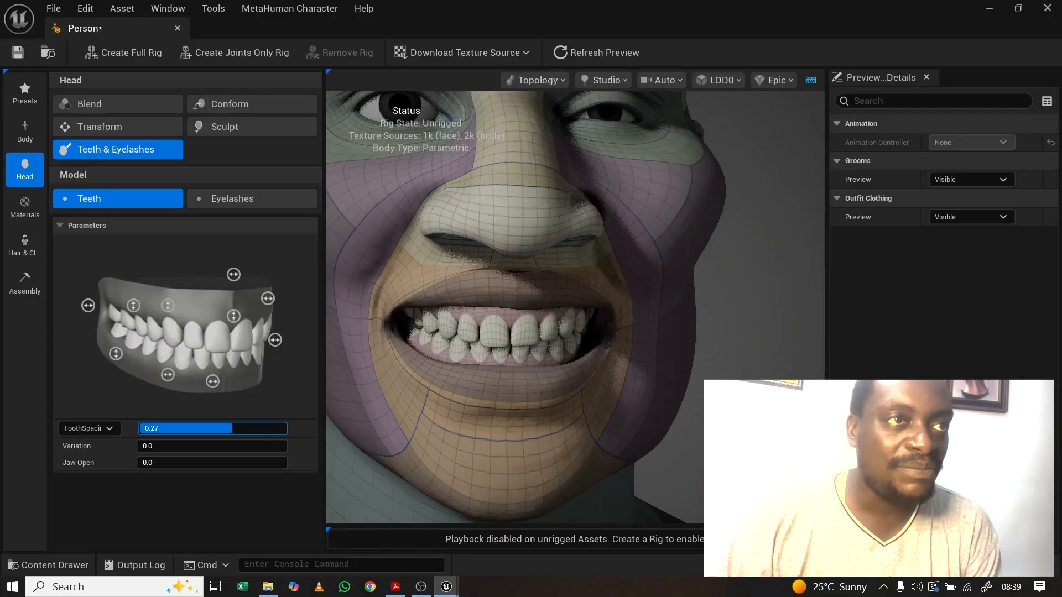
{"action": "left_click_drag", "start_coordinate": [248, 429], "coordinate": [273, 429]}
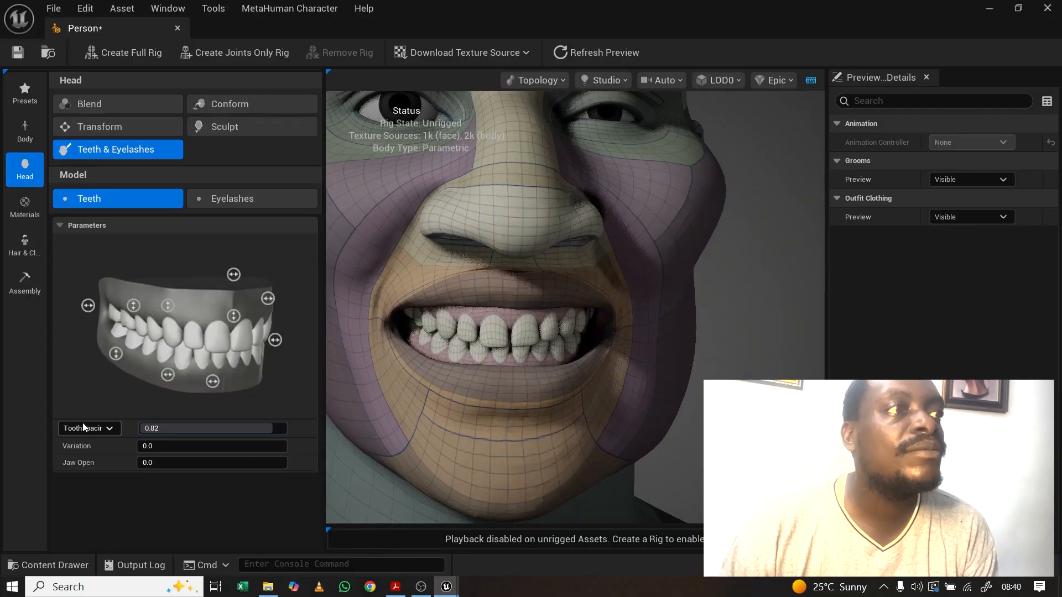
{"action": "left_click_drag", "start_coordinate": [484, 355], "coordinate": [468, 356]}
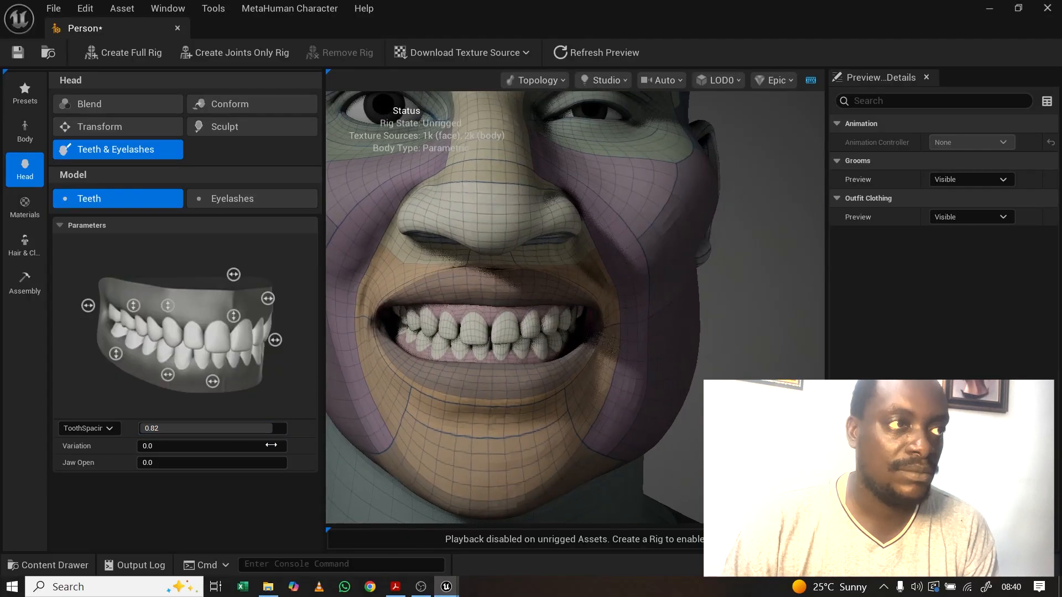
Step: Nudge the UpperShift slider to shift the upper teeth slightly
{"action": "left_click", "coordinate": [110, 429]}
{"action": "left_click", "coordinate": [89, 471]}
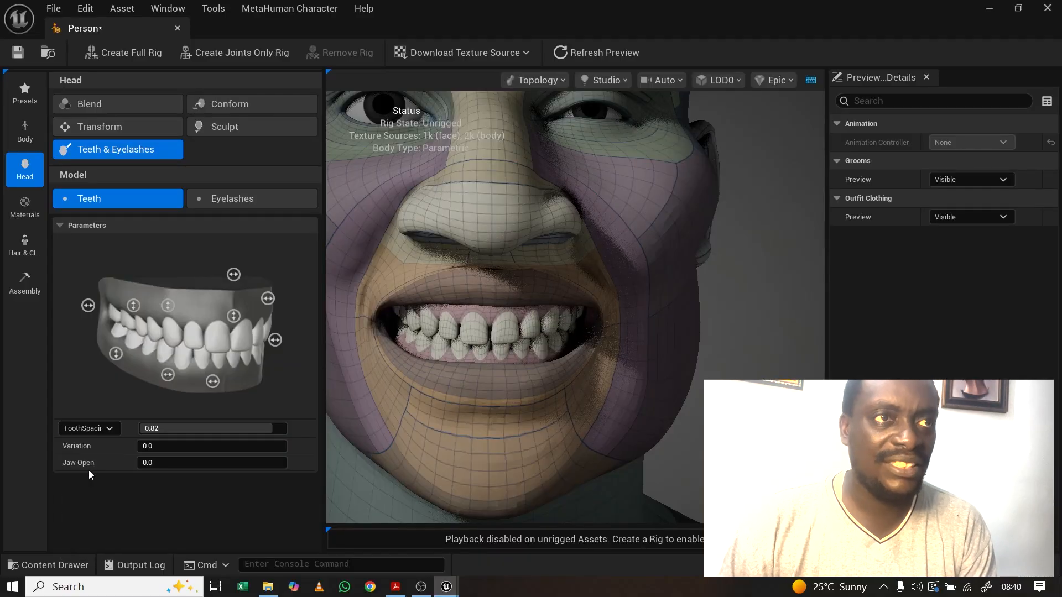
{"action": "left_click_drag", "start_coordinate": [402, 329], "coordinate": [496, 304]}
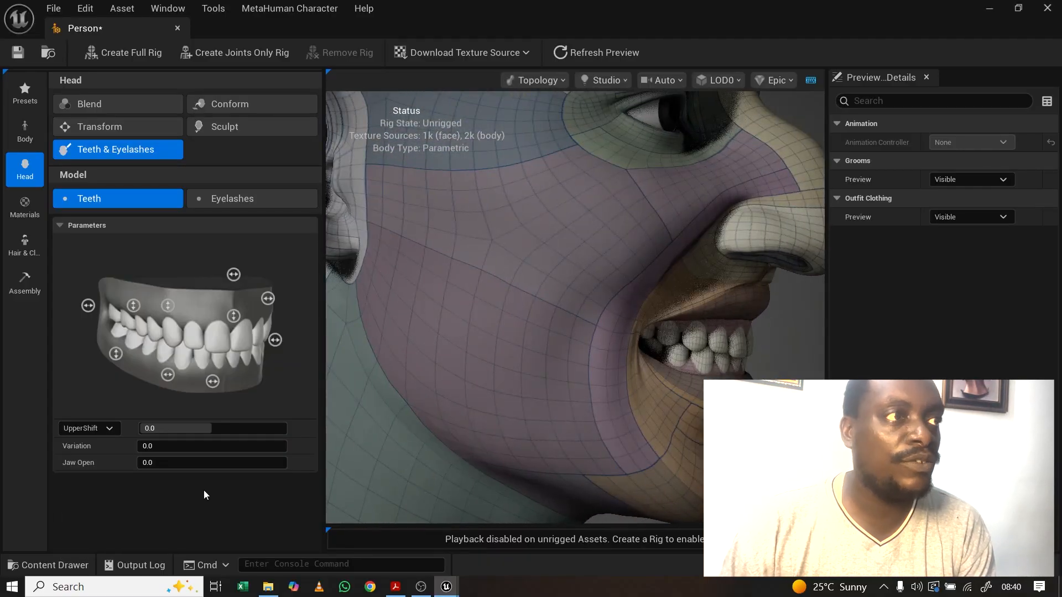
{"action": "mouse_move", "coordinate": [207, 429]}
{"action": "left_mouse_down"}
{"action": "mouse_move", "coordinate": [266, 428]}
{"action": "mouse_move", "coordinate": [186, 428]}
{"action": "mouse_move", "coordinate": [270, 428]}
{"action": "mouse_move", "coordinate": [215, 428]}
{"action": "left_mouse_up"}
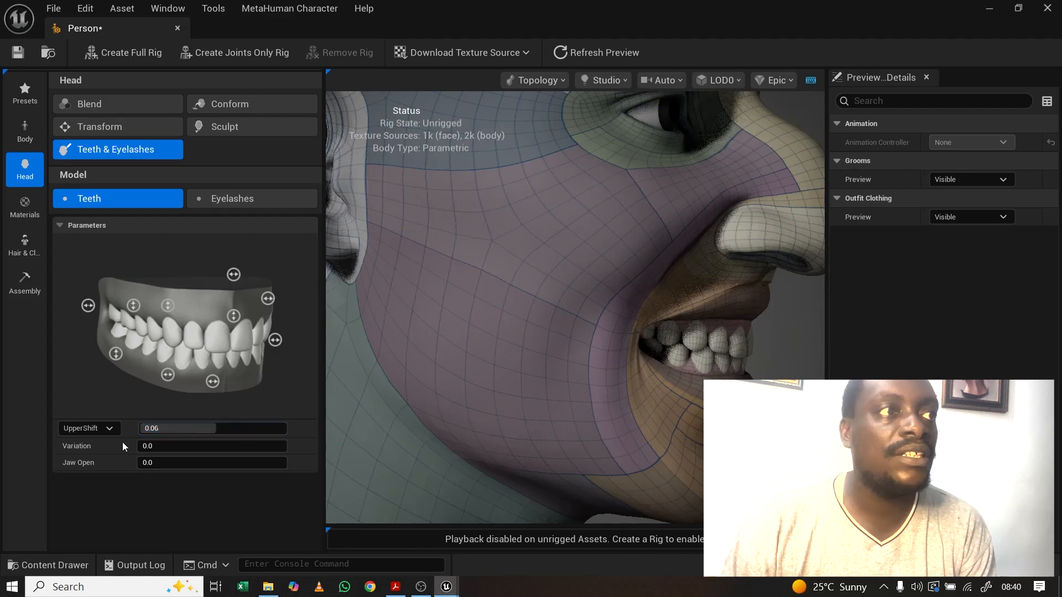
Step: Adjust the Overbite parameter, leaving it at -0.0 after briefly trying 0.5
{"action": "left_click", "coordinate": [85, 426]}
{"action": "left_click", "coordinate": [88, 492]}
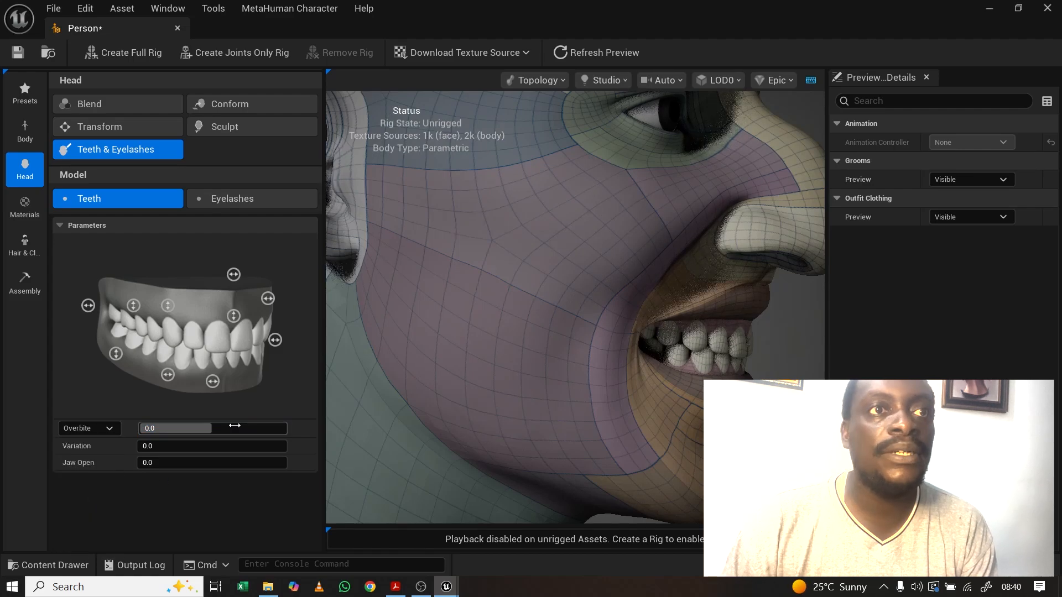
{"action": "mouse_move", "coordinate": [204, 429]}
{"action": "left_mouse_down"}
{"action": "mouse_move", "coordinate": [259, 429]}
{"action": "mouse_move", "coordinate": [212, 429]}
{"action": "left_mouse_up"}
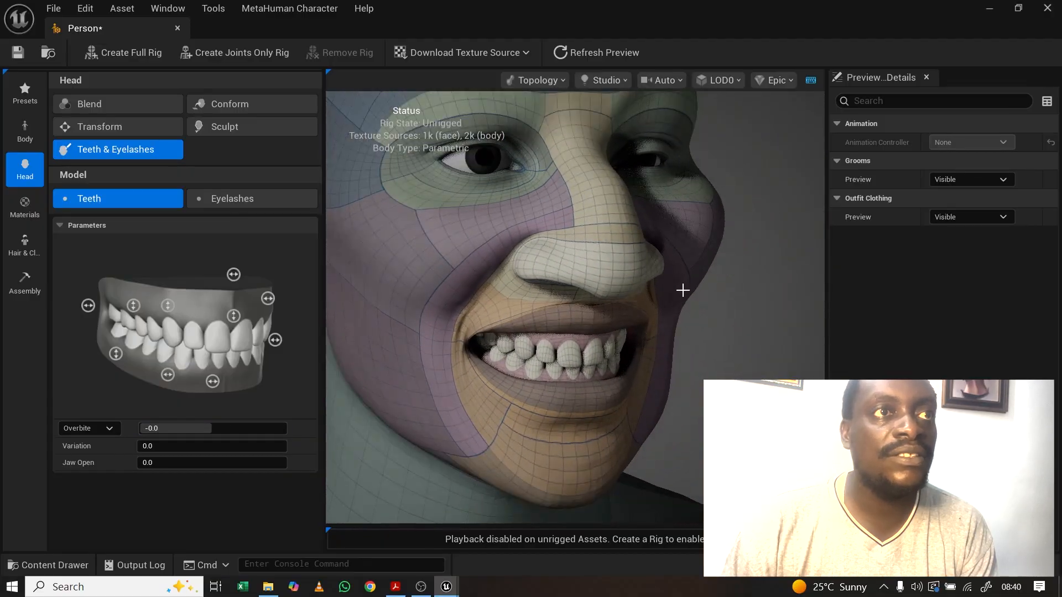
{"action": "scroll", "coordinate": [683, 292], "scroll_direction": "down", "scroll_amount": 4}
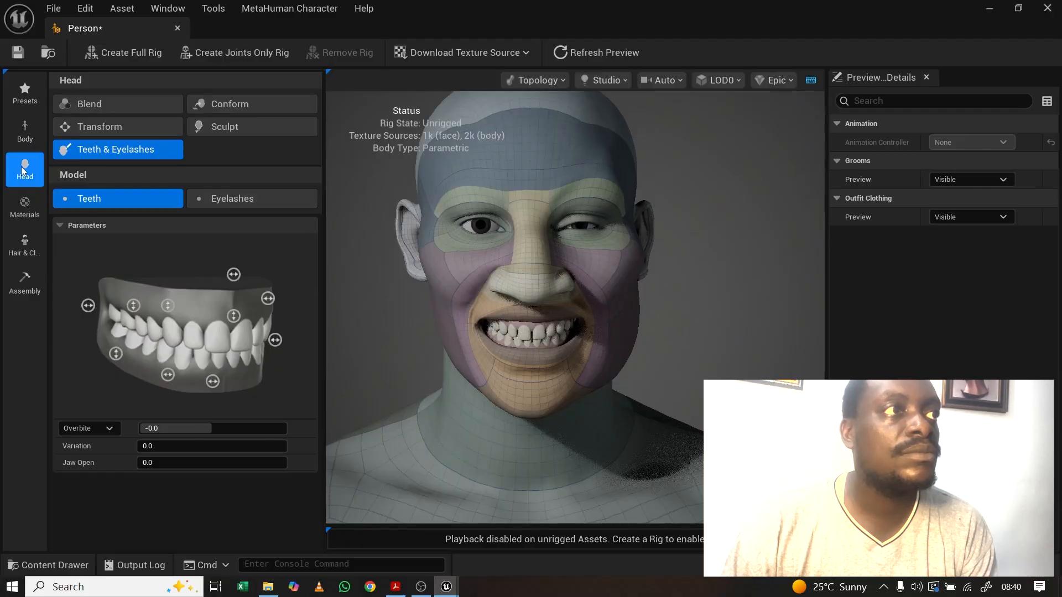
{"action": "scroll", "coordinate": [540, 227], "scroll_direction": "down", "scroll_amount": 3}
{"action": "scroll", "coordinate": [540, 228], "scroll_direction": "up", "scroll_amount": 3}
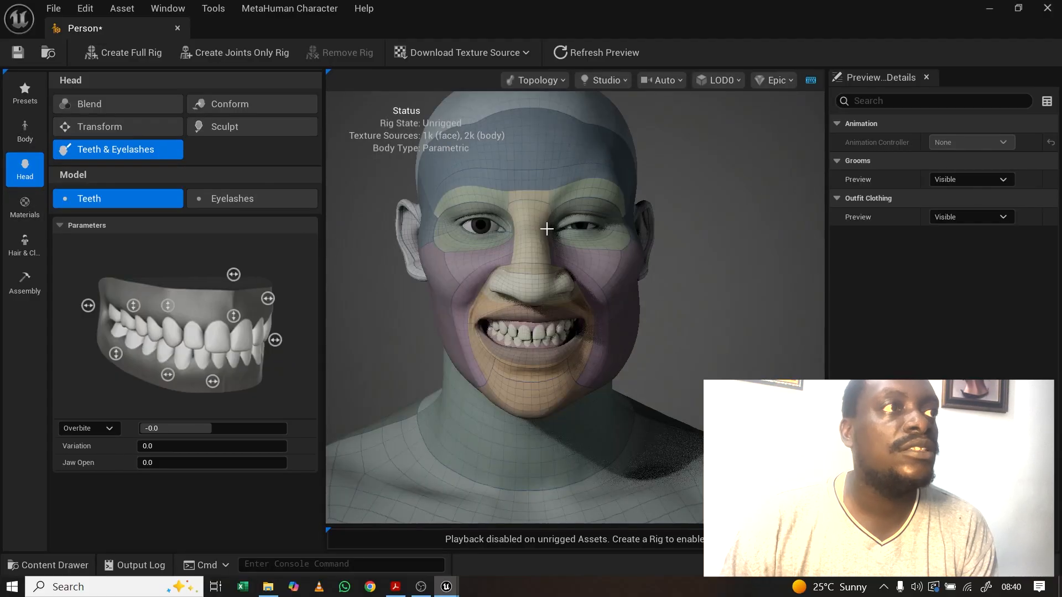
{"action": "left_click", "coordinate": [25, 210]}
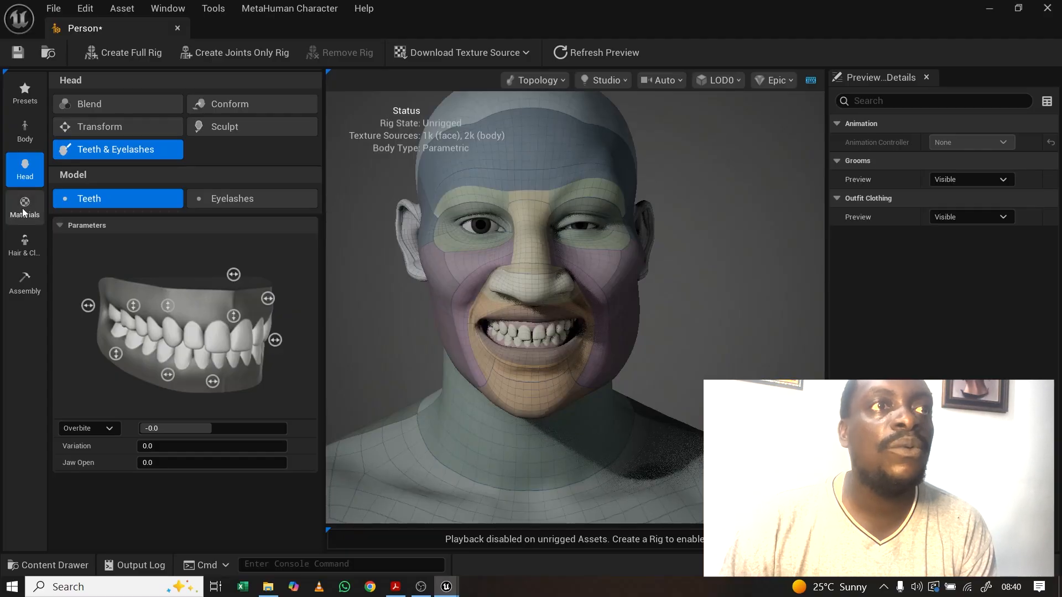
Step: Turn off Show Top Underwear in the Skin material and frame the bare torso and head
{"action": "scroll", "coordinate": [553, 277], "scroll_direction": "down", "scroll_amount": 3}
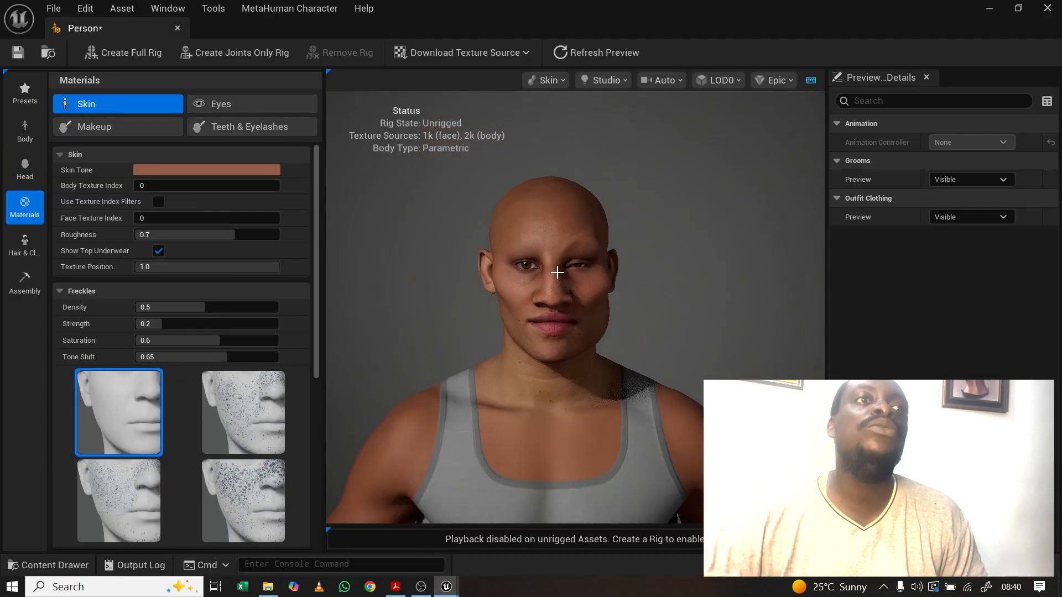
{"action": "scroll", "coordinate": [569, 295], "scroll_direction": "up", "scroll_amount": 3}
{"action": "scroll", "coordinate": [578, 293], "scroll_direction": "down", "scroll_amount": 5}
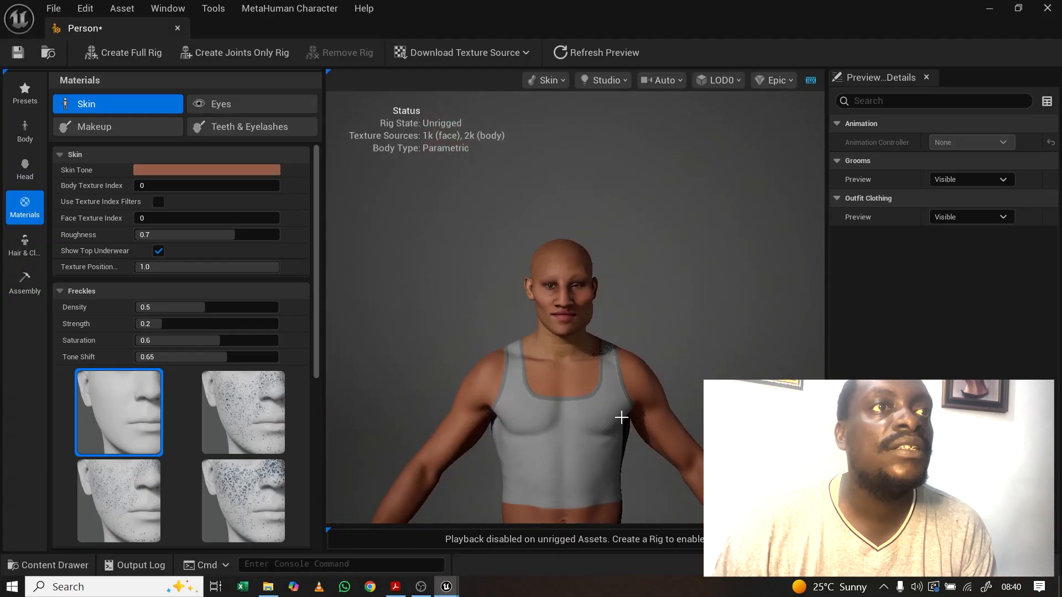
{"action": "mouse_move", "coordinate": [601, 353]}
{"action": "left_mouse_down"}
{"action": "mouse_move", "coordinate": [553, 352]}
{"action": "mouse_move", "coordinate": [594, 352]}
{"action": "left_mouse_up"}
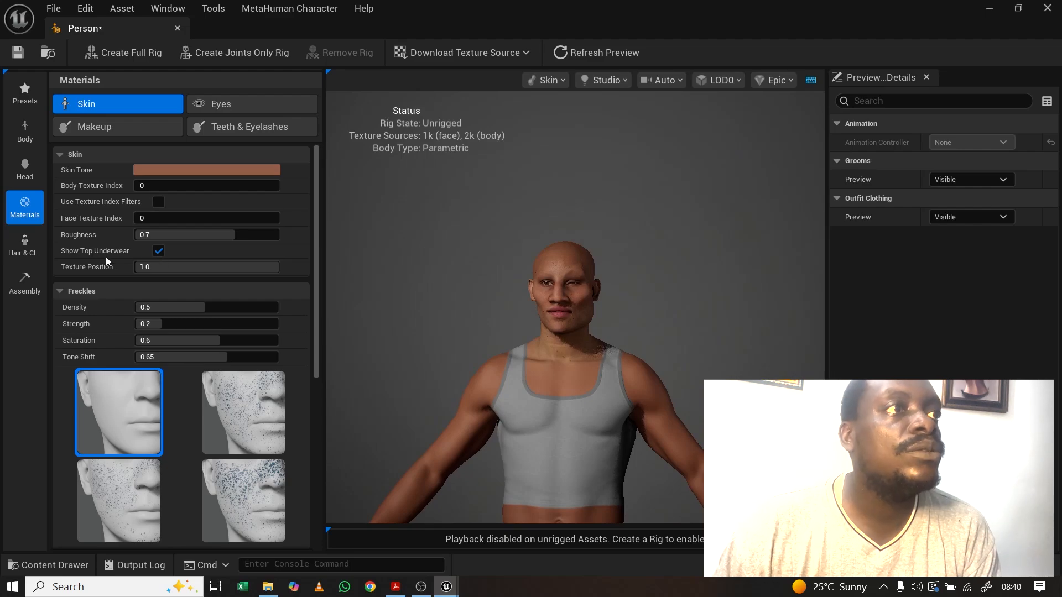
{"action": "left_click", "coordinate": [159, 251]}
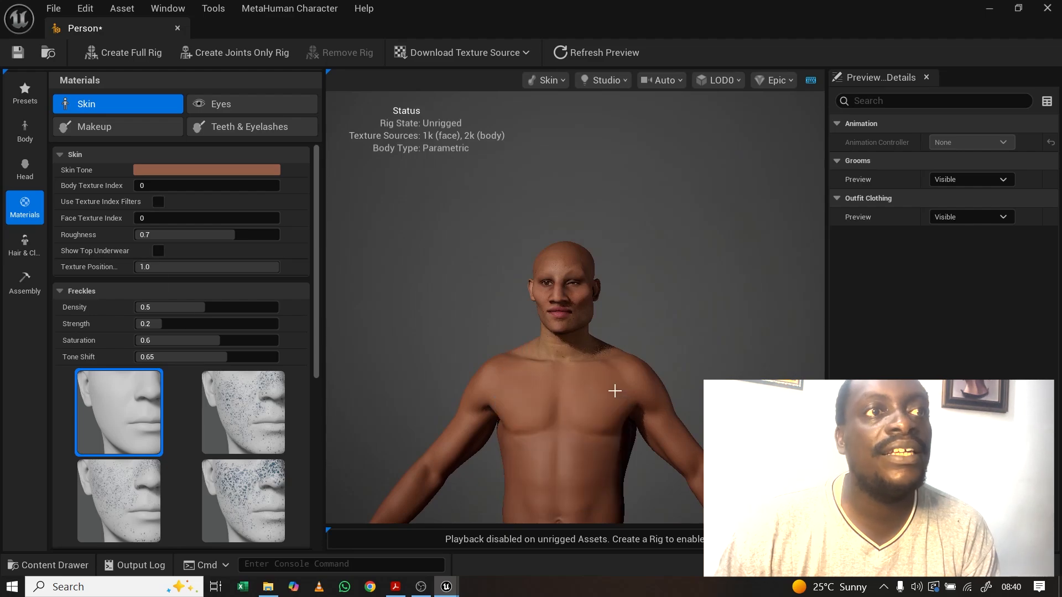
{"action": "scroll", "coordinate": [614, 391], "scroll_direction": "down", "scroll_amount": 8}
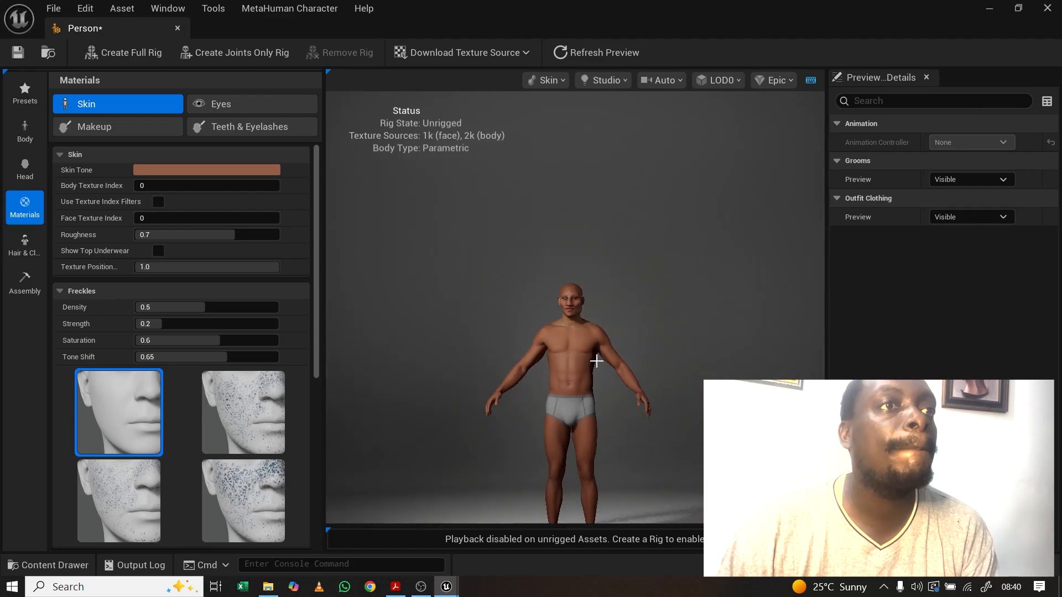
{"action": "scroll", "coordinate": [597, 361], "scroll_direction": "down", "scroll_amount": 1}
{"action": "middle_click_drag", "start_coordinate": [592, 359], "coordinate": [587, 329]}
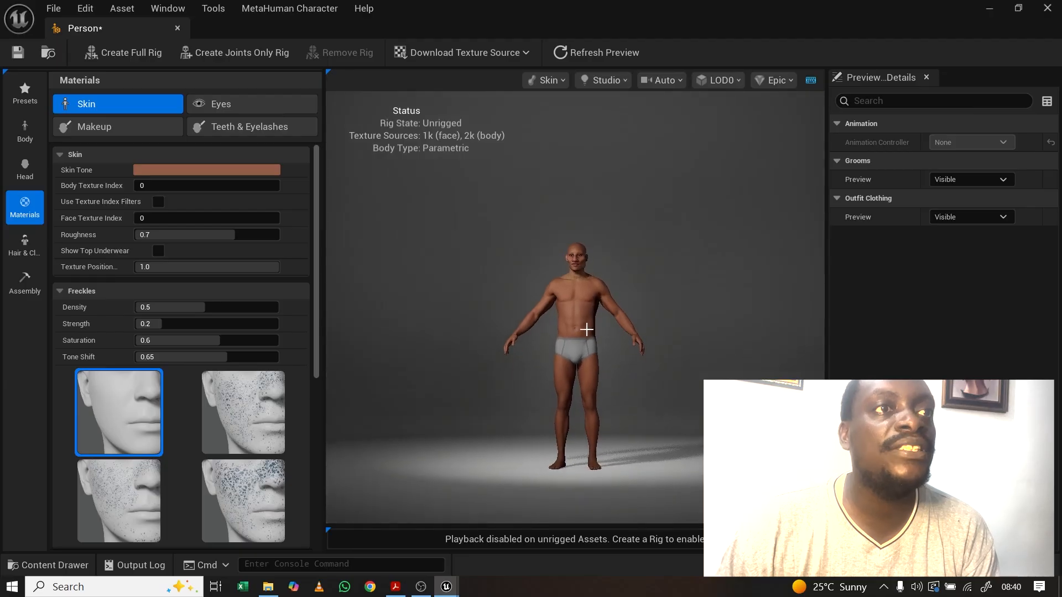
{"action": "scroll", "coordinate": [576, 308], "scroll_direction": "up", "scroll_amount": 3}
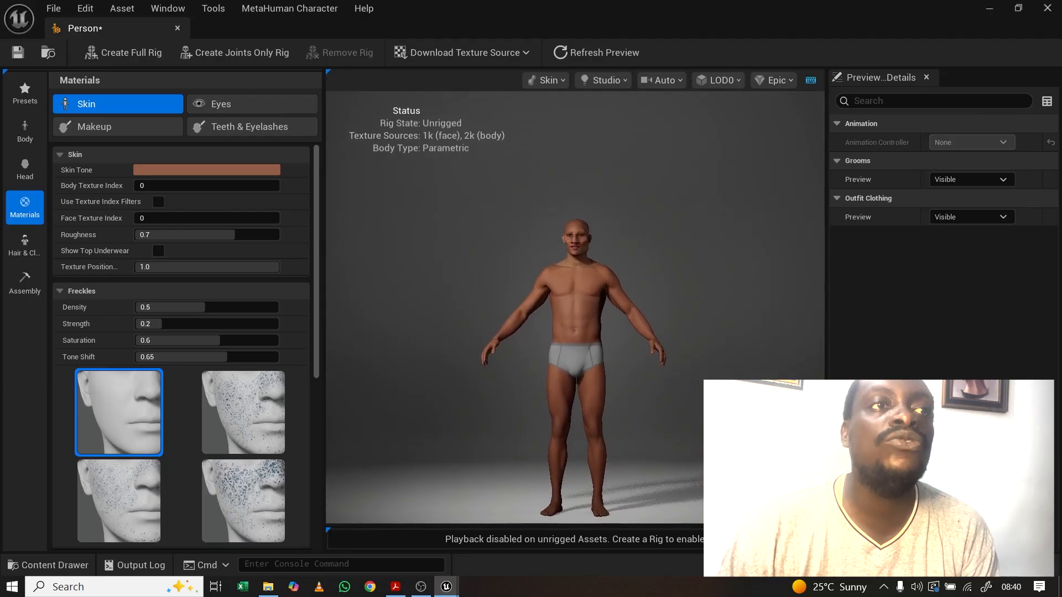
{"action": "scroll", "coordinate": [576, 303], "scroll_direction": "up", "scroll_amount": 6}
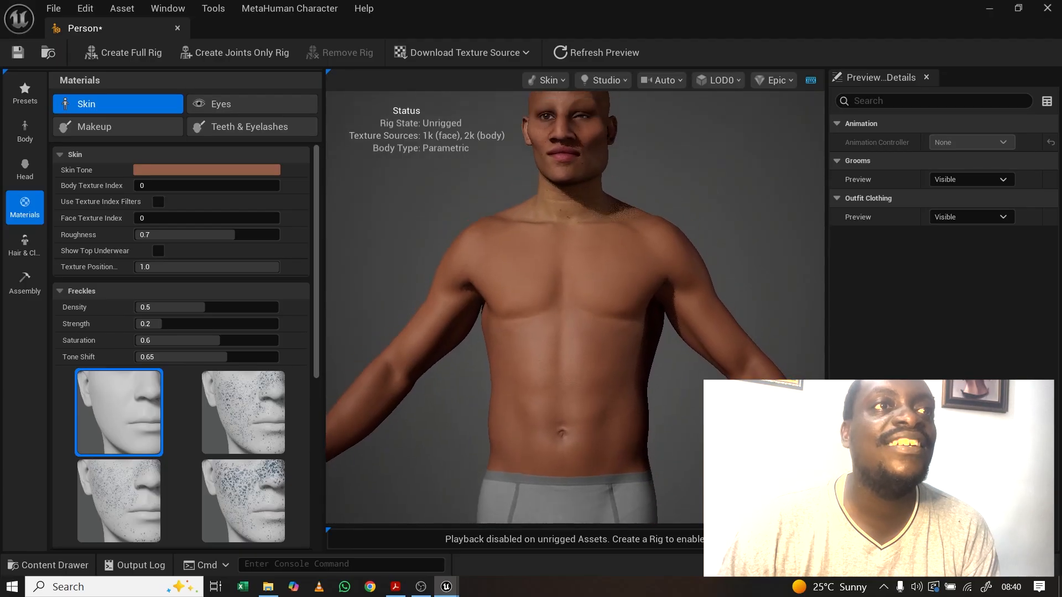
{"action": "middle_click_drag", "start_coordinate": [595, 266], "coordinate": [588, 343]}
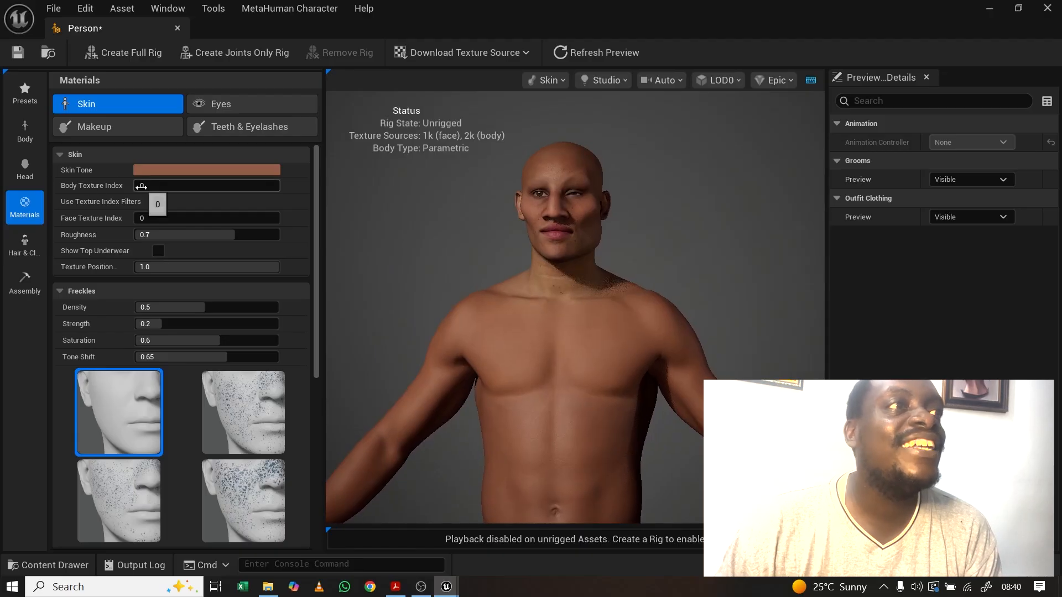
Step: Try Body Texture Index 2 and then 4, orbiting to compare the torso
{"action": "left_click", "coordinate": [143, 186]}
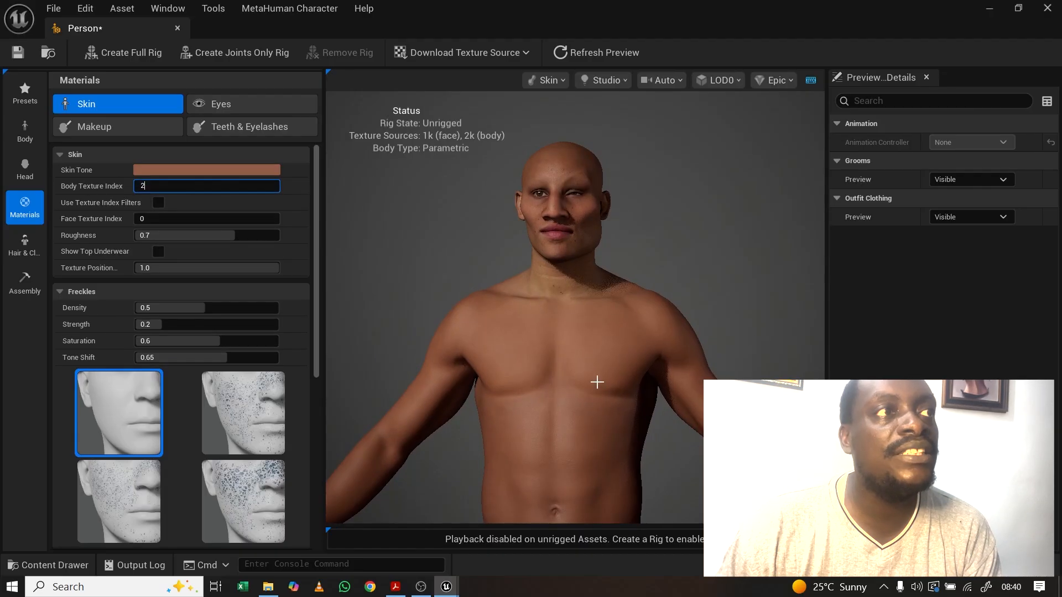
{"action": "key", "text": "Return"}
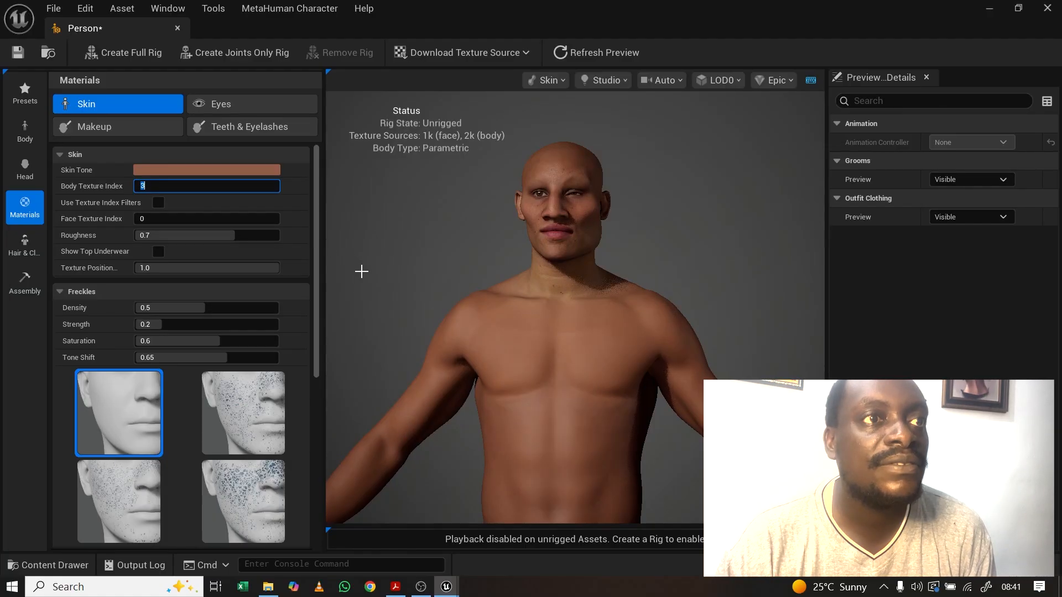
{"action": "left_click_drag", "start_coordinate": [525, 360], "coordinate": [613, 359]}
{"action": "left_click", "coordinate": [147, 185]}
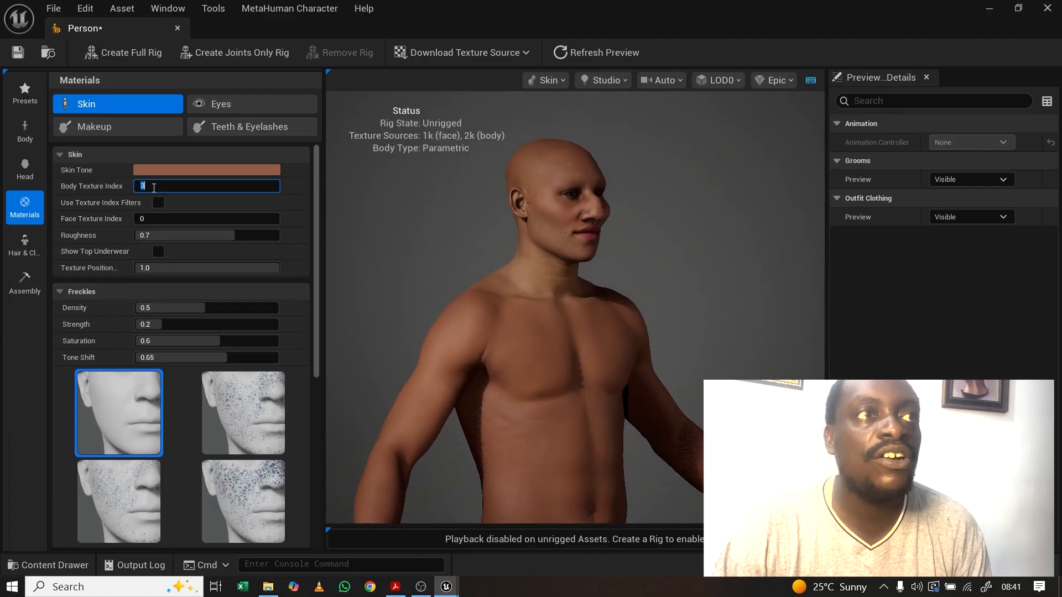
{"action": "type", "text": "4"}
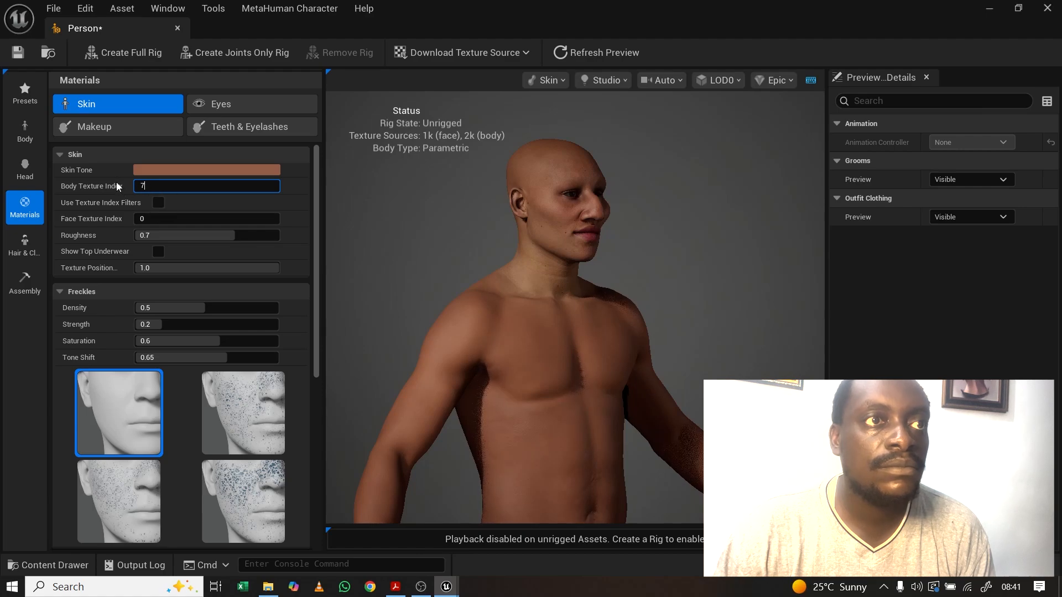
{"action": "left_click_drag", "start_coordinate": [521, 352], "coordinate": [486, 354]}
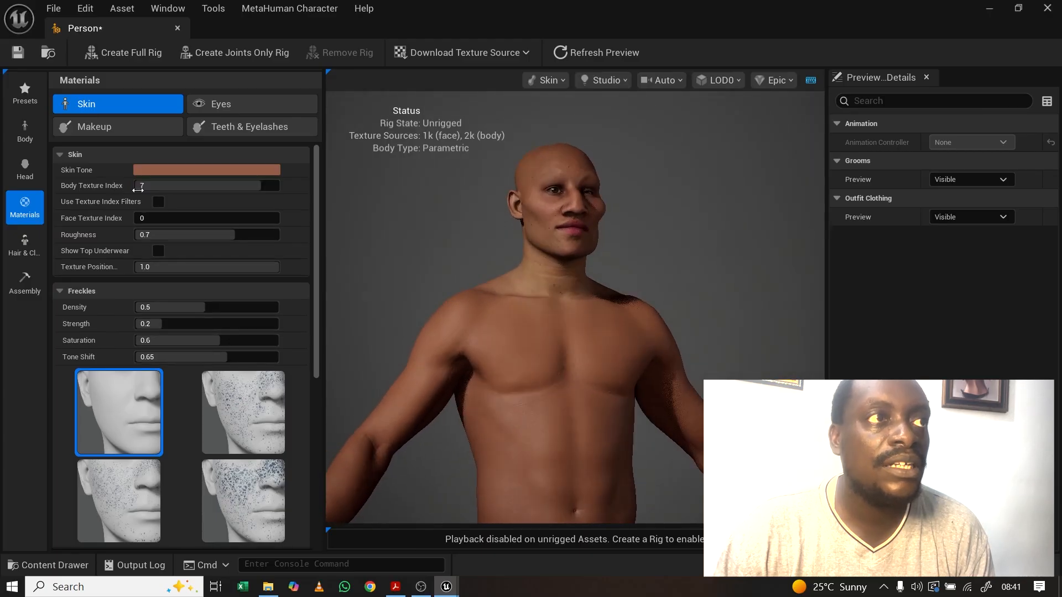
Step: Compare body textures 7 and 8, then settle on Body Texture Index 1
{"action": "left_click", "coordinate": [167, 186]}
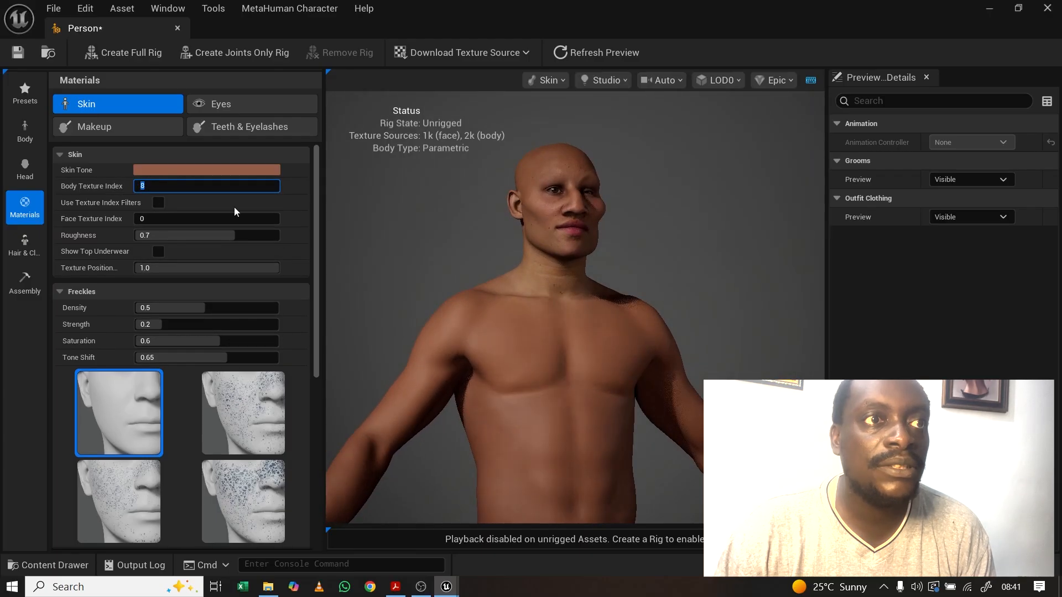
{"action": "left_click_drag", "start_coordinate": [559, 419], "coordinate": [600, 419]}
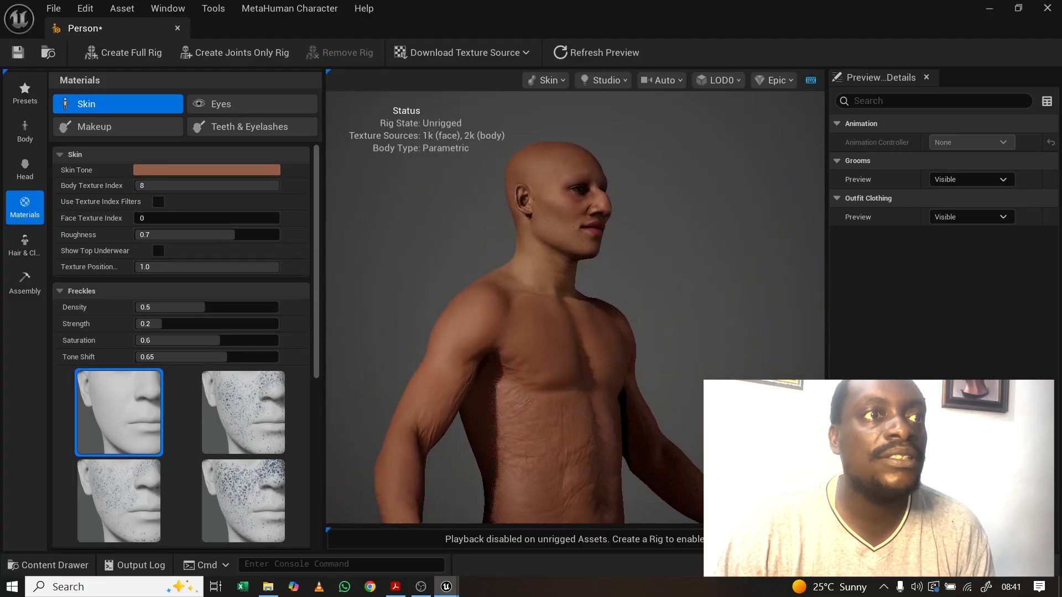
{"action": "left_click_drag", "start_coordinate": [413, 344], "coordinate": [384, 344]}
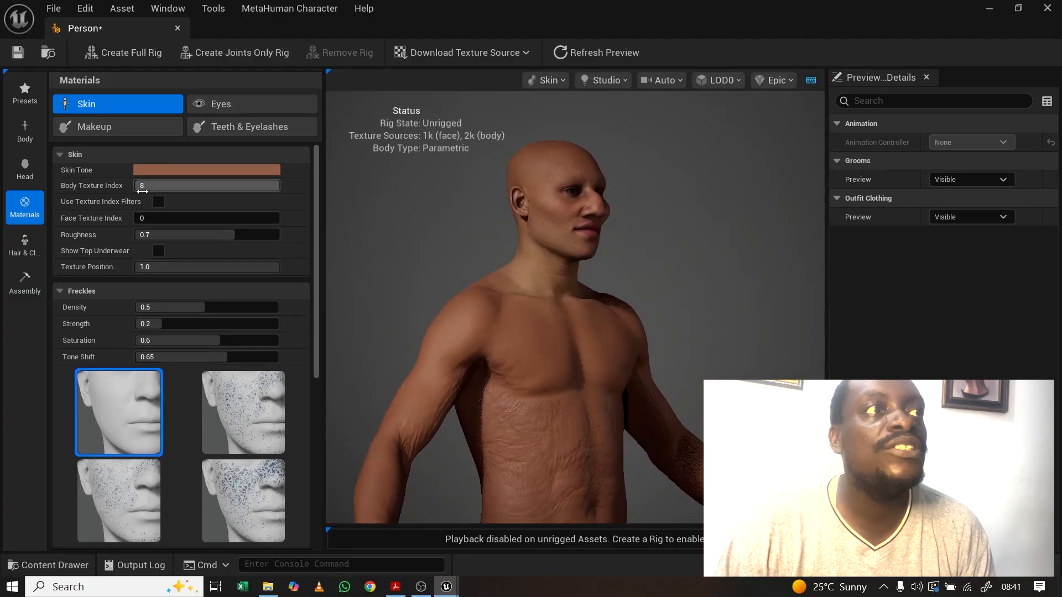
{"action": "left_click", "coordinate": [148, 182]}
{"action": "type", "text": "1"}
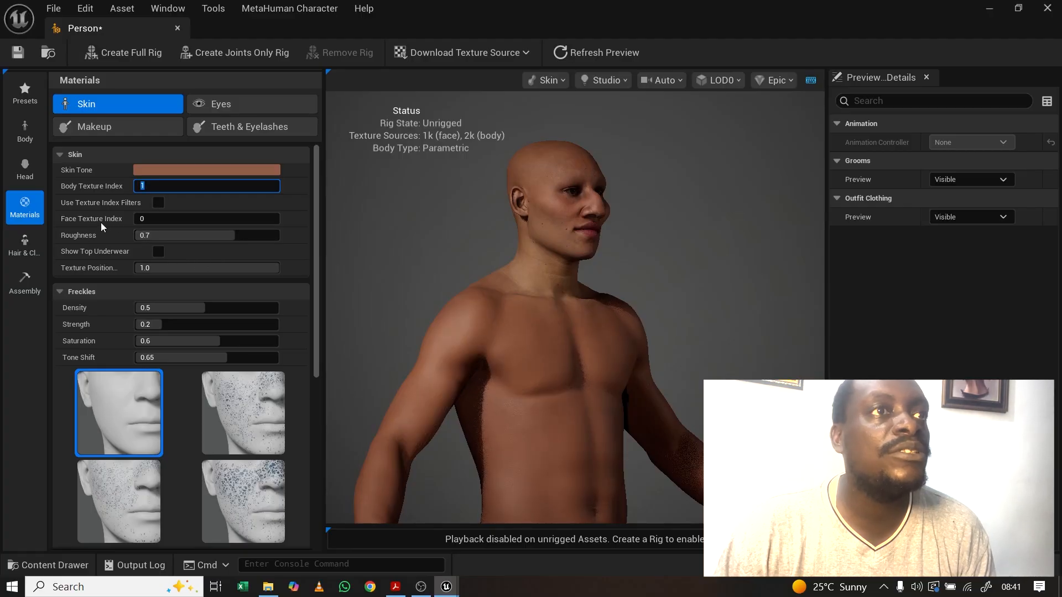
{"action": "scroll", "coordinate": [620, 228], "scroll_direction": "up", "scroll_amount": 5}
{"action": "scroll", "coordinate": [602, 222], "scroll_direction": "down", "scroll_amount": 5}
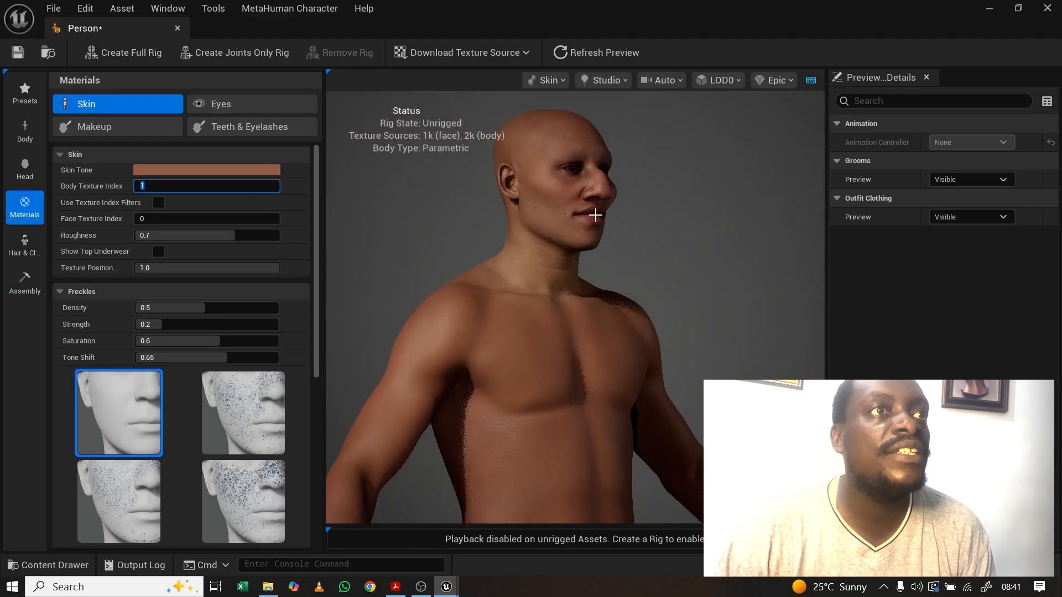
{"action": "scroll", "coordinate": [592, 212], "scroll_direction": "up", "scroll_amount": 4}
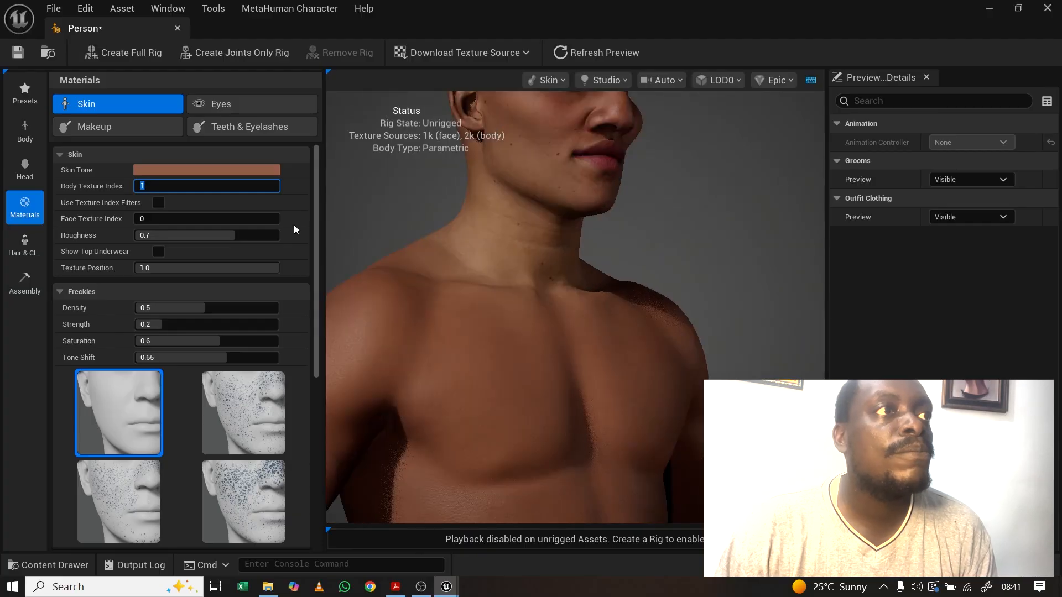
{"action": "left_click", "coordinate": [194, 170]}
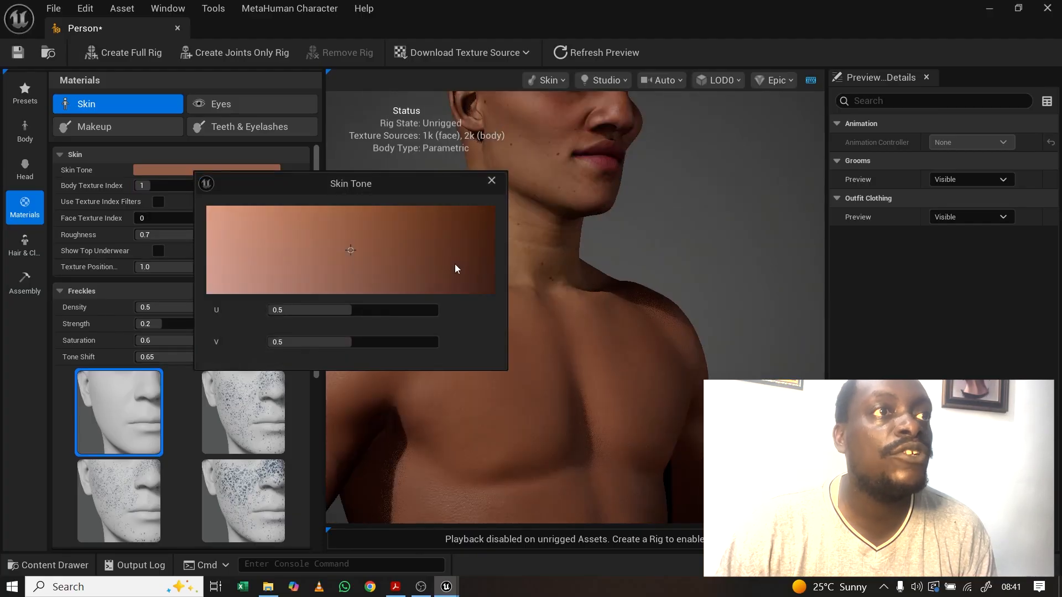
Step: Trial lighter and darker skin tones, settling on medium-dark brown at U 0.75, V 0.36
{"action": "mouse_move", "coordinate": [455, 265]}
{"action": "left_mouse_down"}
{"action": "mouse_move", "coordinate": [473, 227]}
{"action": "mouse_move", "coordinate": [439, 260]}
{"action": "mouse_move", "coordinate": [463, 230]}
{"action": "left_mouse_up"}
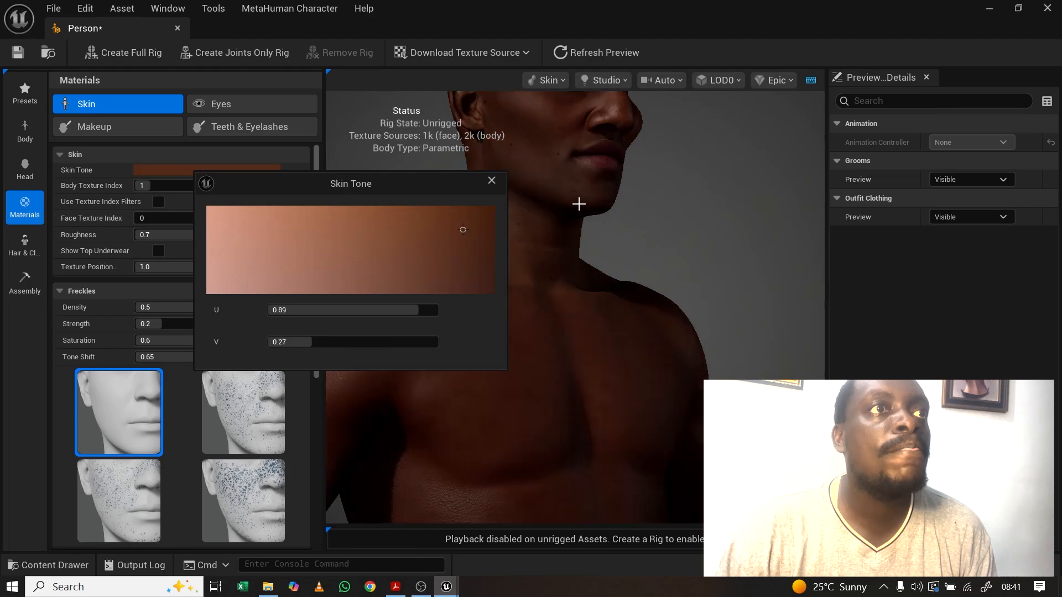
{"action": "left_click_drag", "start_coordinate": [581, 250], "coordinate": [533, 251]}
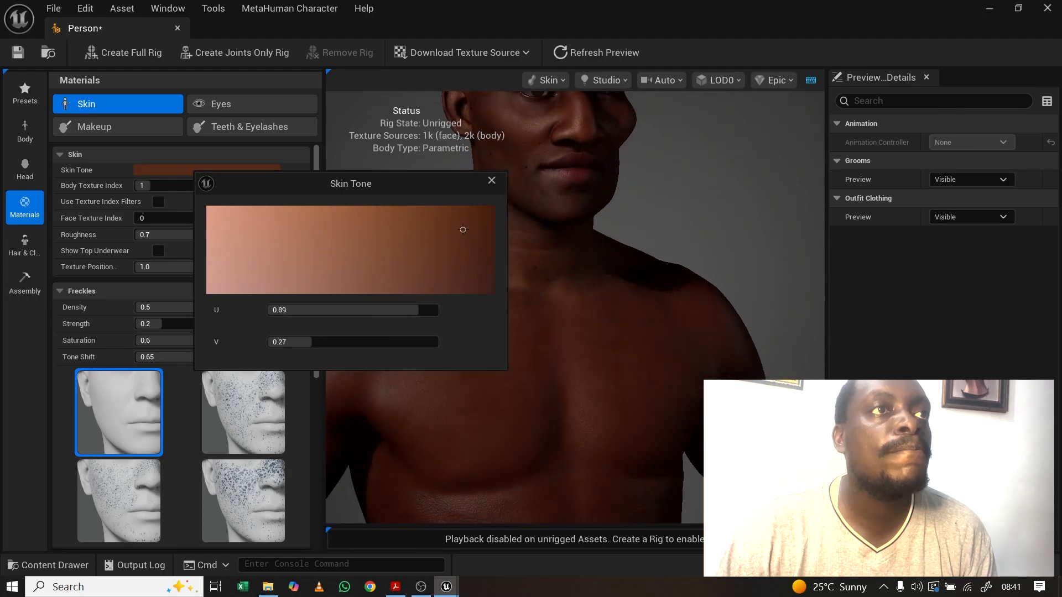
{"action": "mouse_move", "coordinate": [455, 259]}
{"action": "left_mouse_down"}
{"action": "mouse_move", "coordinate": [484, 267]}
{"action": "mouse_move", "coordinate": [463, 285]}
{"action": "left_mouse_up"}
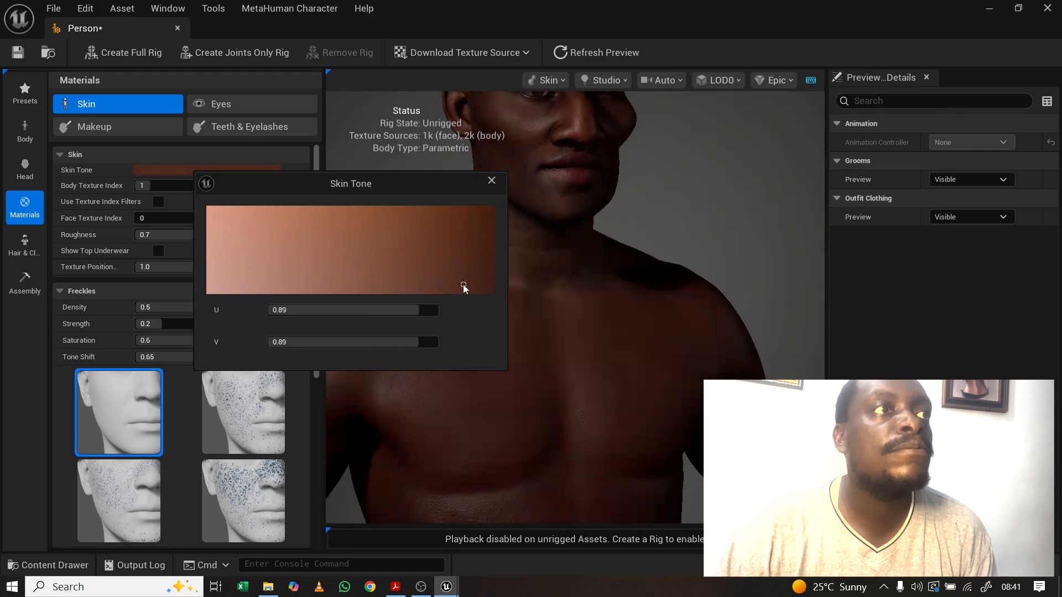
{"action": "left_click", "coordinate": [215, 212]}
{"action": "left_click_drag", "start_coordinate": [626, 182], "coordinate": [606, 184]}
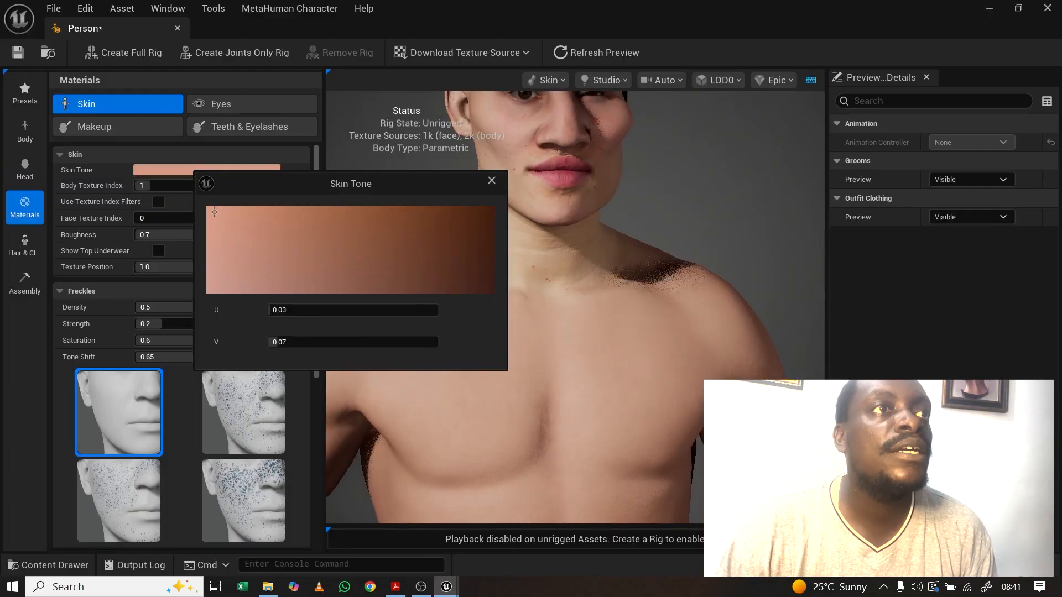
{"action": "middle_click_drag", "start_coordinate": [644, 177], "coordinate": [691, 244]}
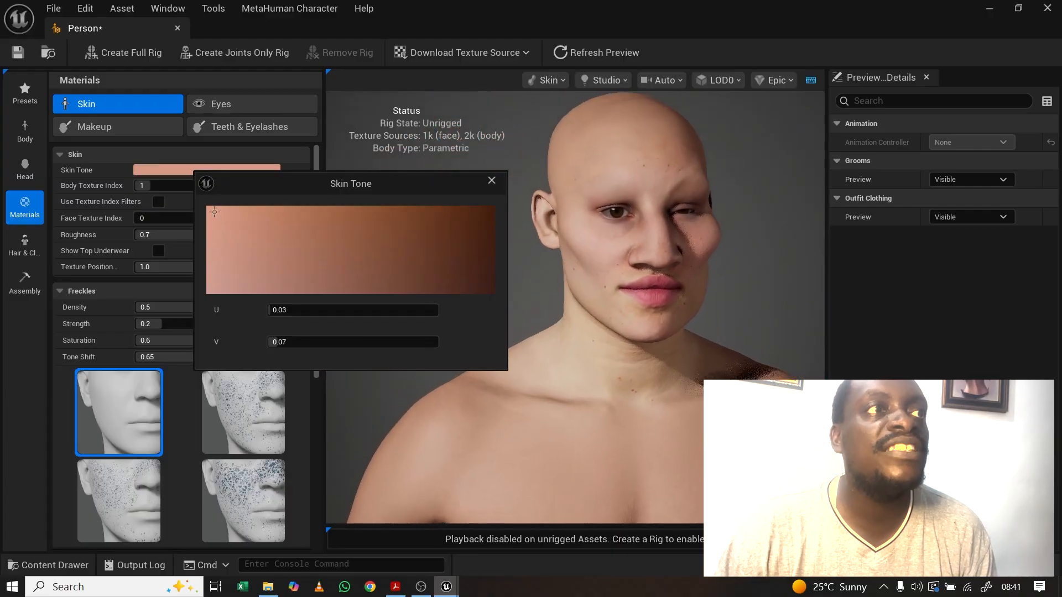
{"action": "left_click", "coordinate": [492, 290]}
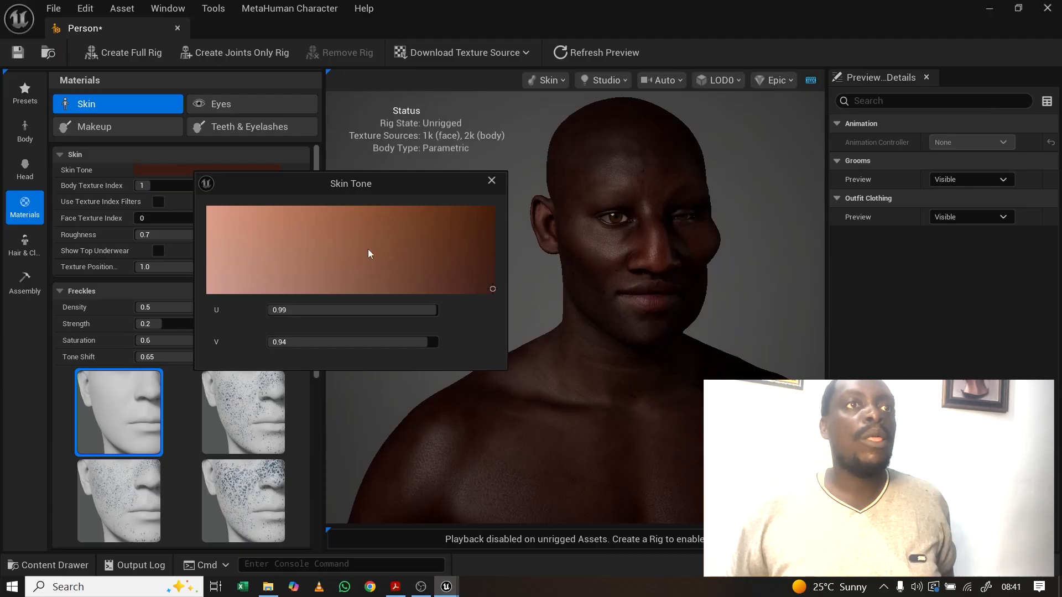
{"action": "left_click", "coordinate": [424, 237]}
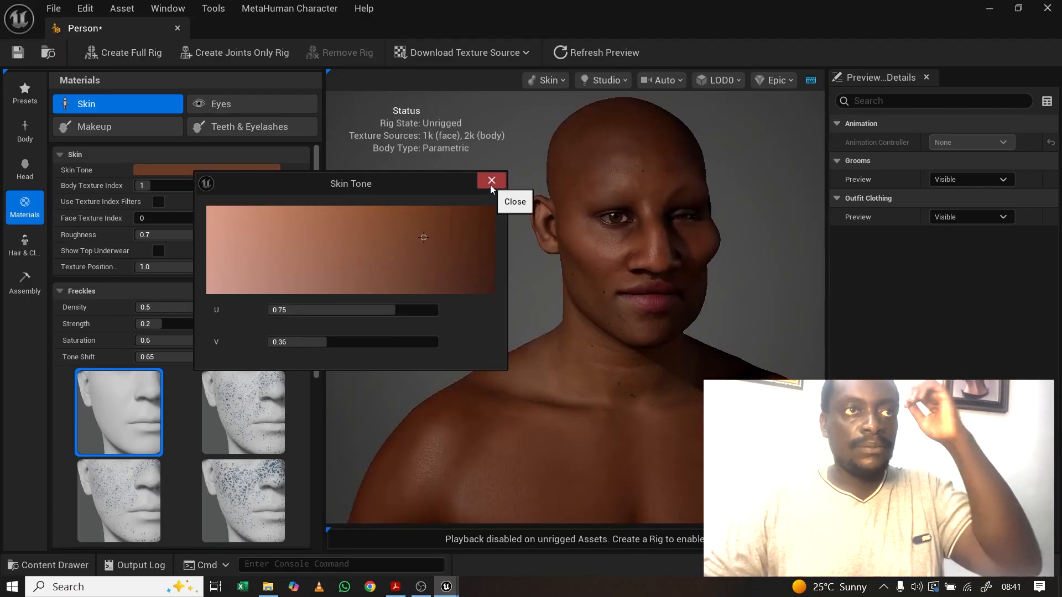
{"action": "left_click", "coordinate": [491, 183]}
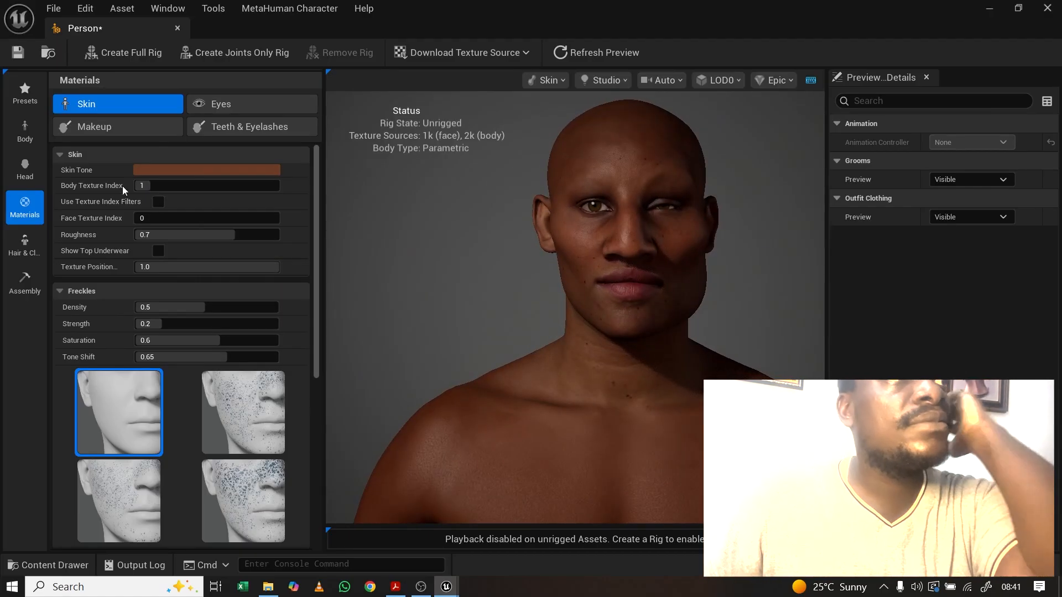
Step: Frame the face and enter Face Texture Index 200 to preview it
{"action": "scroll", "coordinate": [658, 260], "scroll_direction": "up", "scroll_amount": 5}
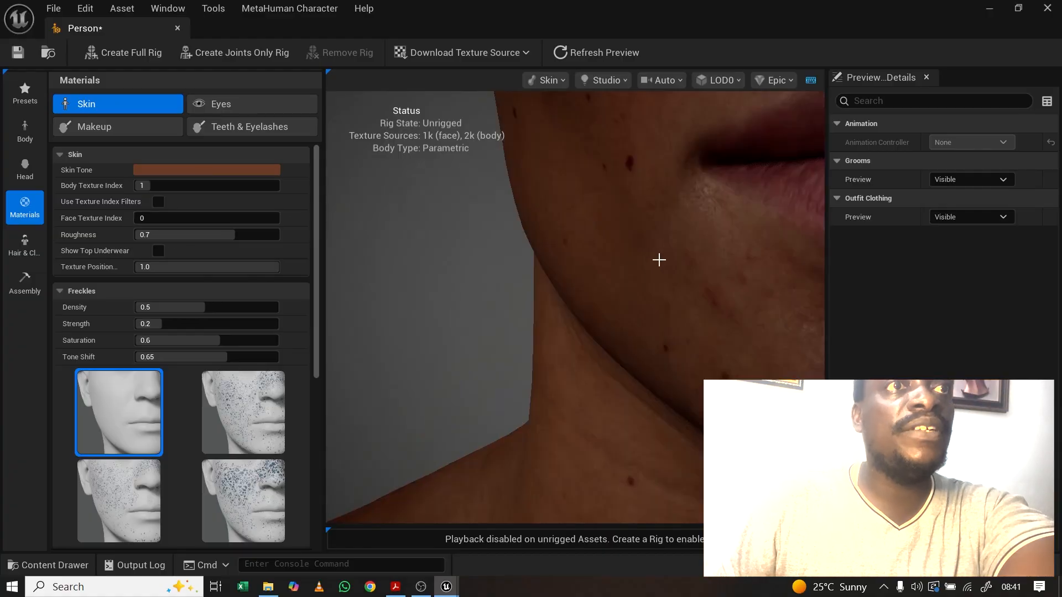
{"action": "scroll", "coordinate": [662, 256], "scroll_direction": "down", "scroll_amount": 5}
{"action": "middle_click_drag", "start_coordinate": [680, 242], "coordinate": [757, 276]}
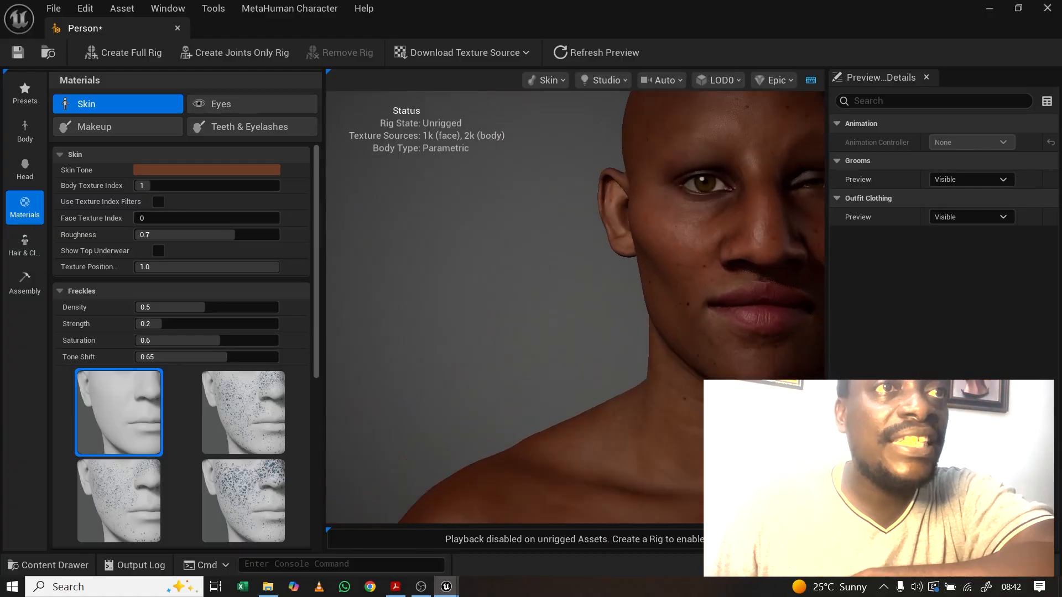
{"action": "middle_click_drag", "start_coordinate": [670, 267], "coordinate": [469, 352]}
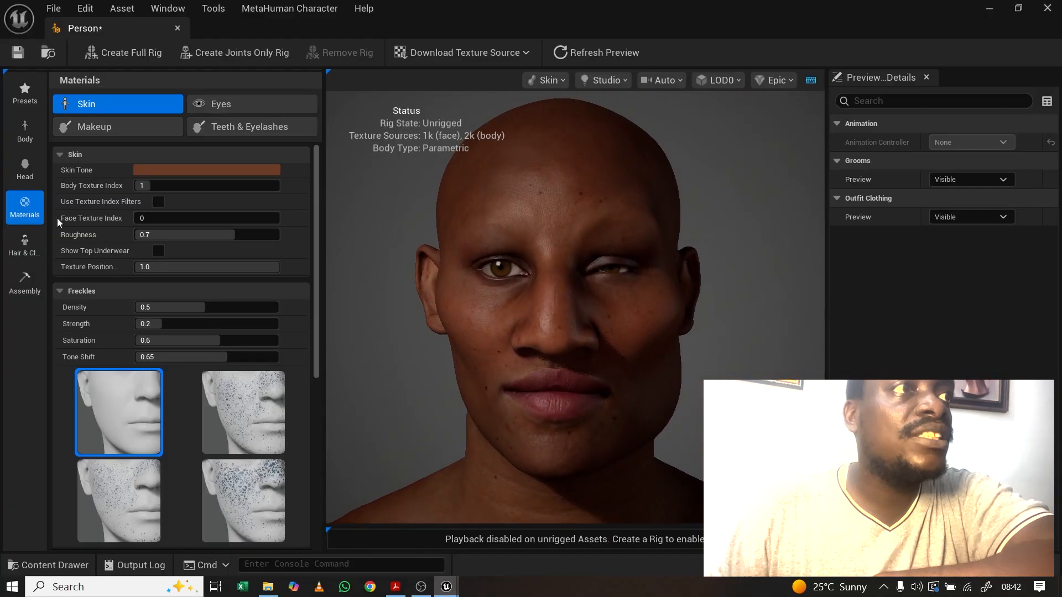
{"action": "left_click", "coordinate": [159, 219]}
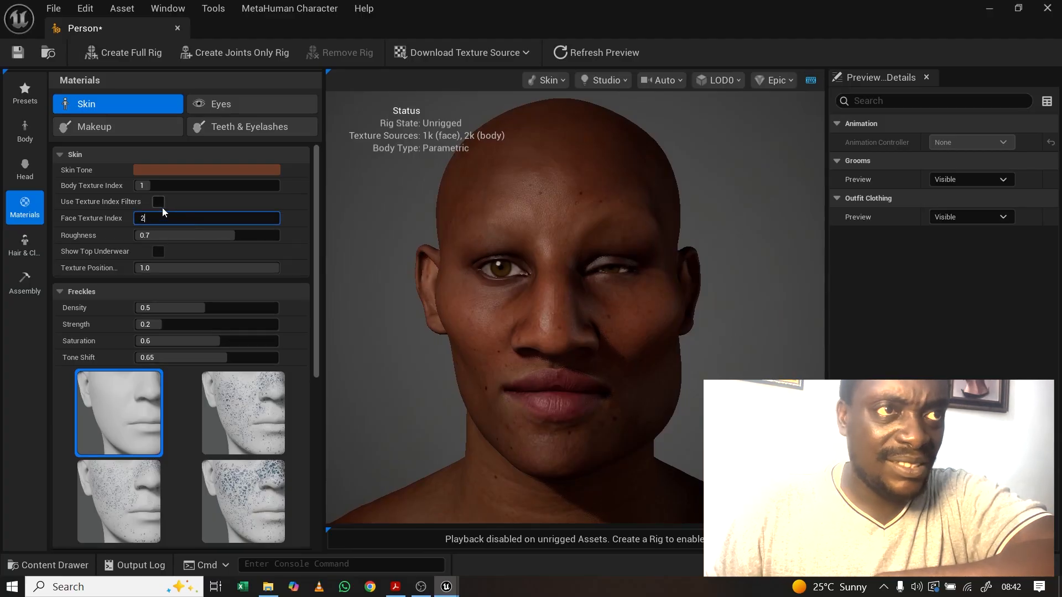
{"action": "type", "text": "200"}
{"action": "key", "text": "Return"}
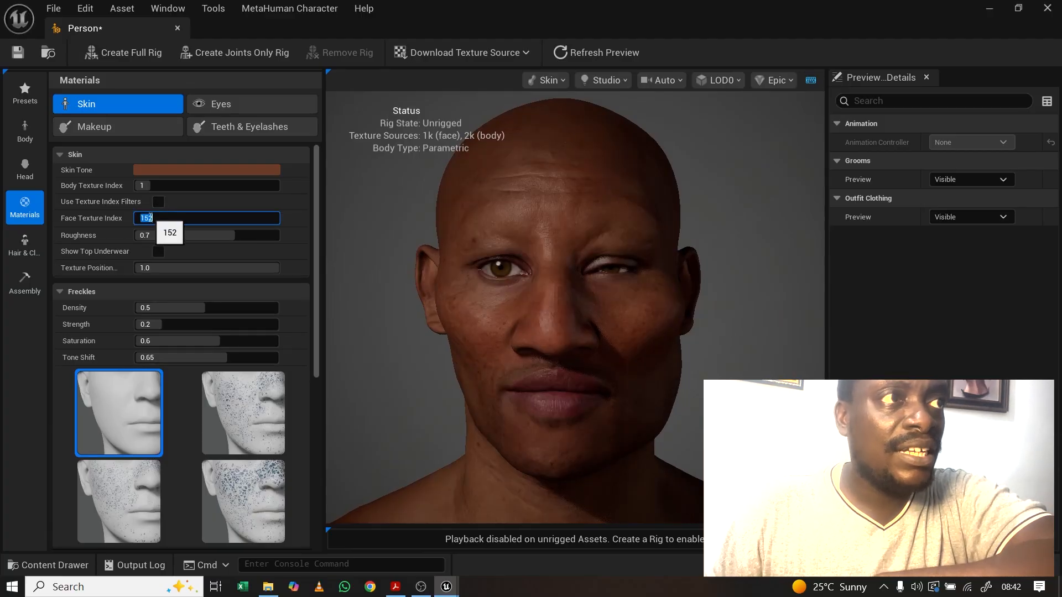
{"action": "left_click", "coordinate": [181, 215]}
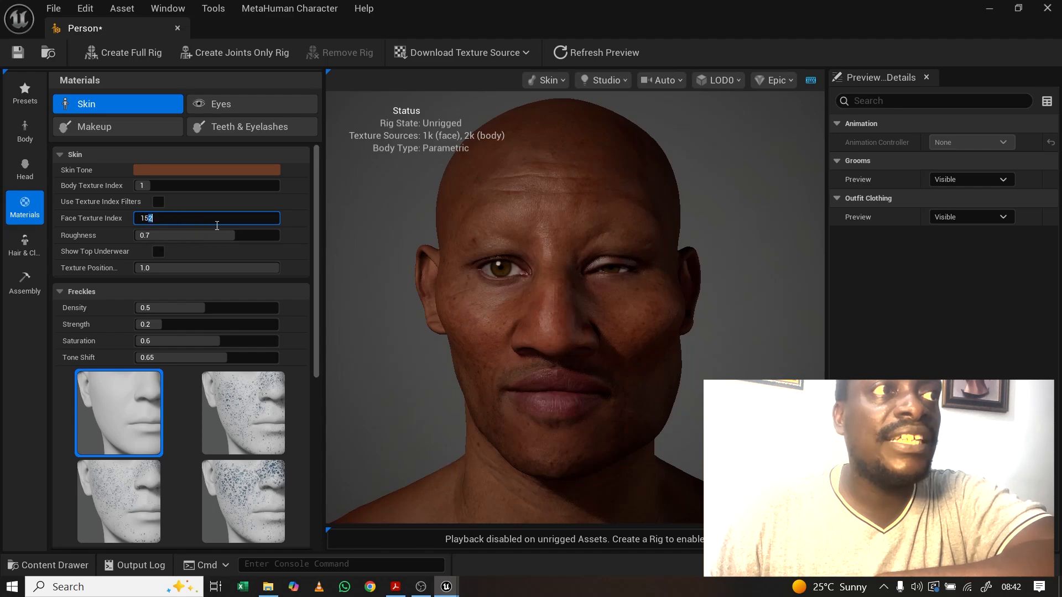
{"action": "double_click", "coordinate": [201, 224]}
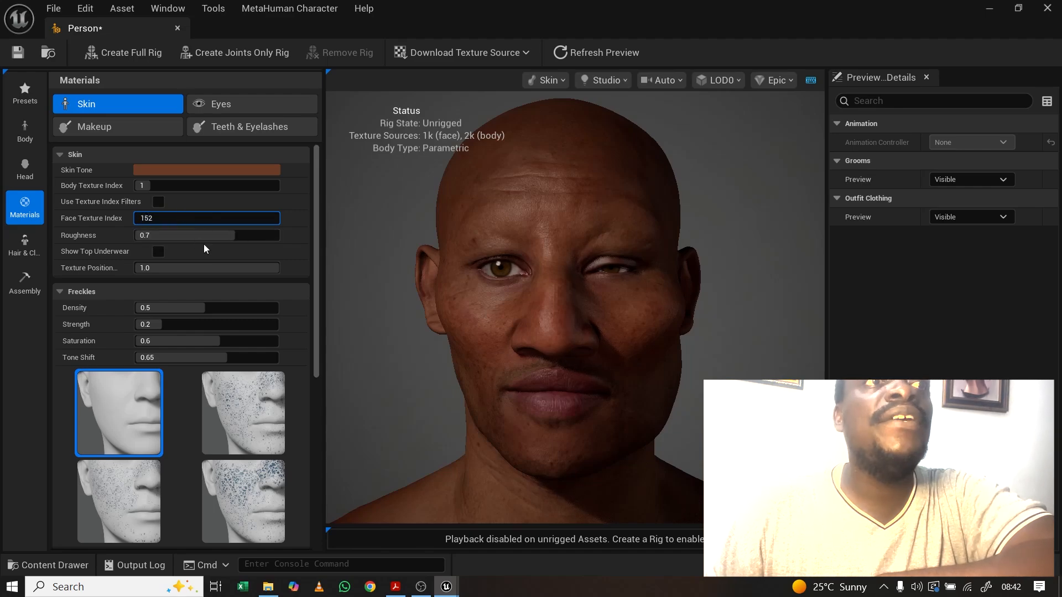
{"action": "left_click", "coordinate": [287, 220]}
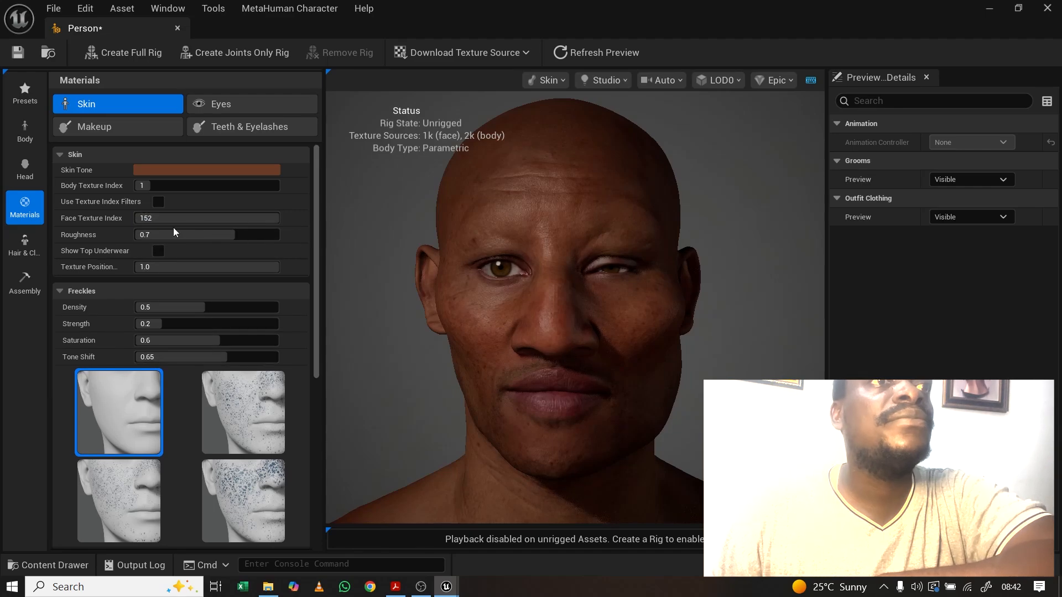
{"action": "scroll", "coordinate": [632, 335], "scroll_direction": "up", "scroll_amount": 5}
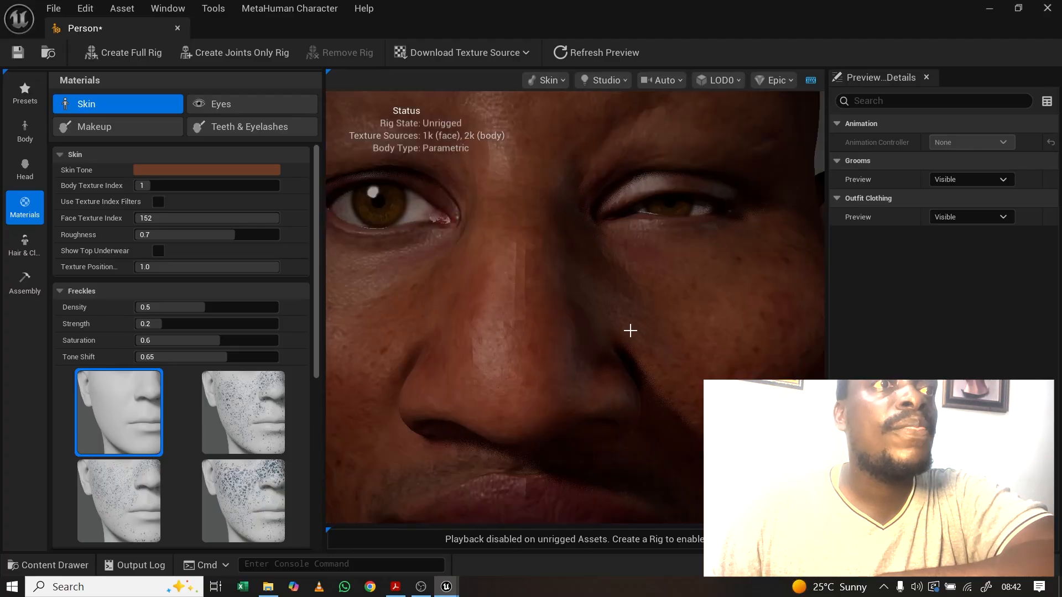
{"action": "scroll", "coordinate": [630, 331], "scroll_direction": "down", "scroll_amount": 5}
{"action": "left_click_drag", "start_coordinate": [631, 333], "coordinate": [587, 315]}
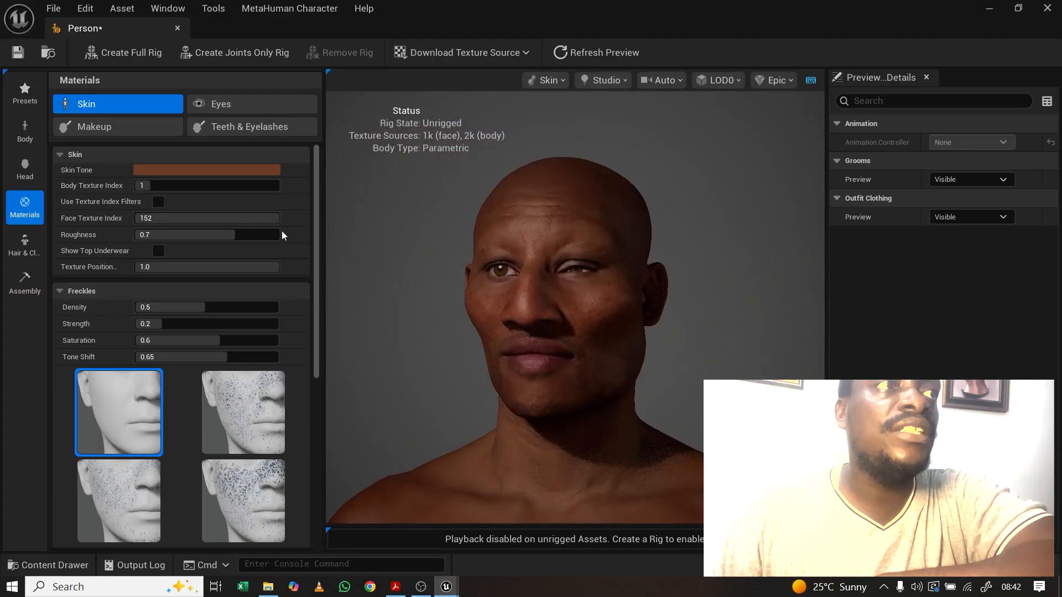
Step: Slide Face Texture Index through 131 and 68 to 51, and lower Roughness to 0.62
{"action": "left_click_drag", "start_coordinate": [272, 219], "coordinate": [203, 218]}
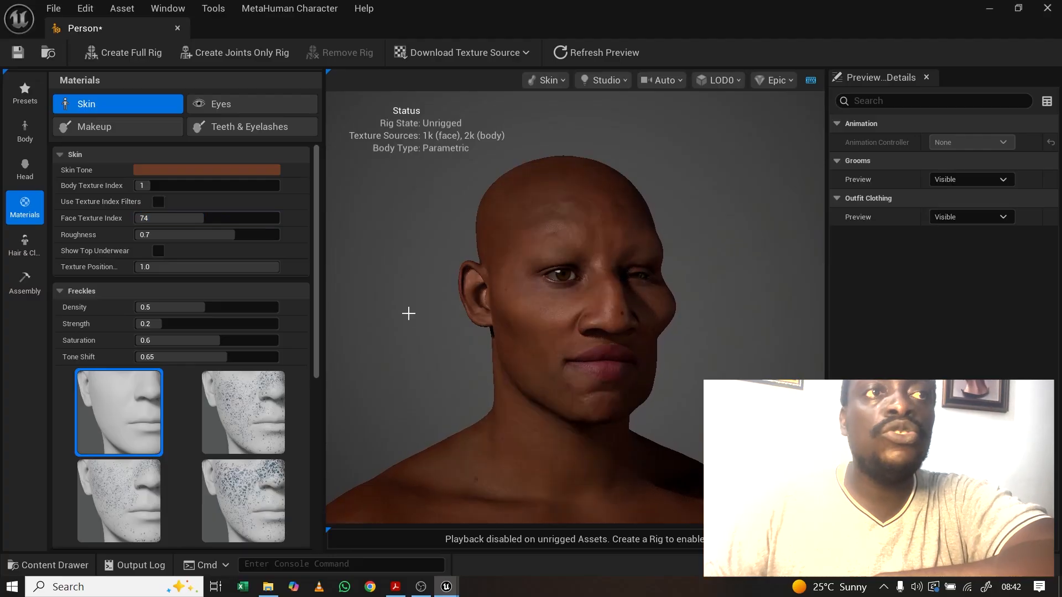
{"action": "scroll", "coordinate": [462, 325], "scroll_direction": "up", "scroll_amount": 5}
{"action": "scroll", "coordinate": [474, 312], "scroll_direction": "down", "scroll_amount": 6}
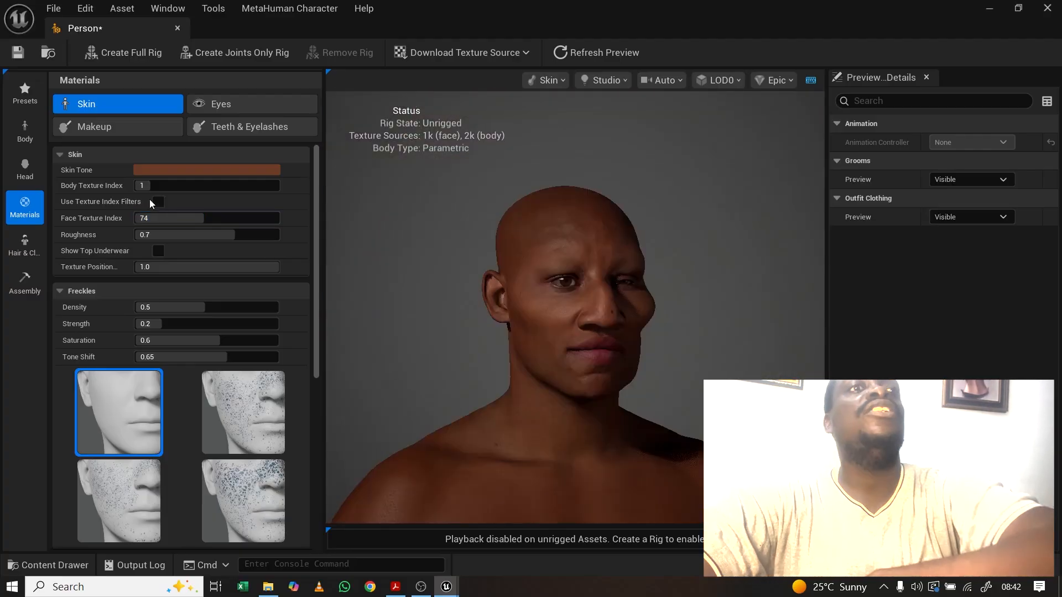
{"action": "left_click_drag", "start_coordinate": [171, 218], "coordinate": [136, 217]}
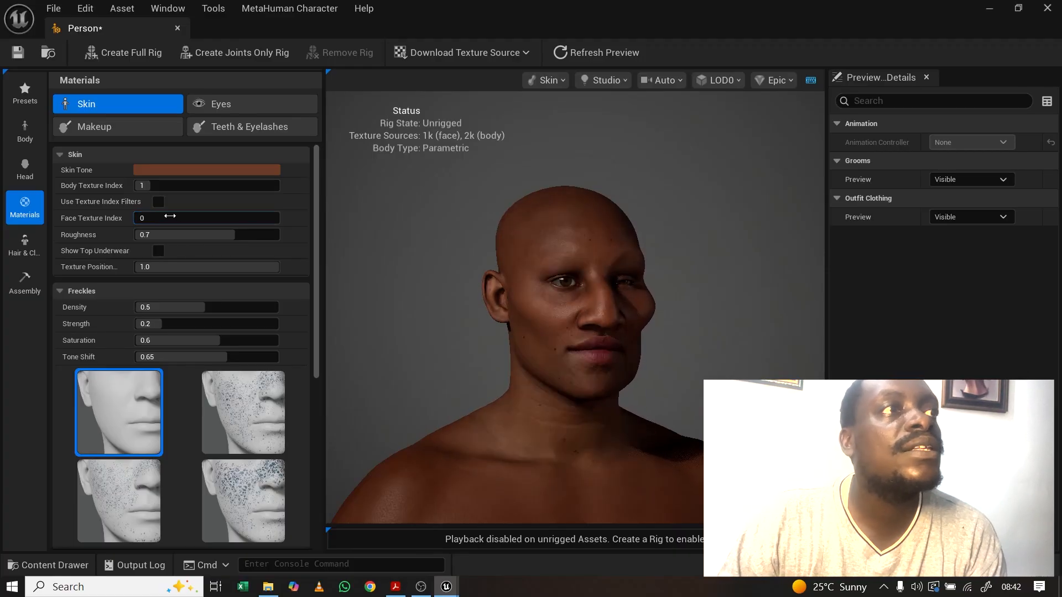
{"action": "left_click", "coordinate": [661, 80]}
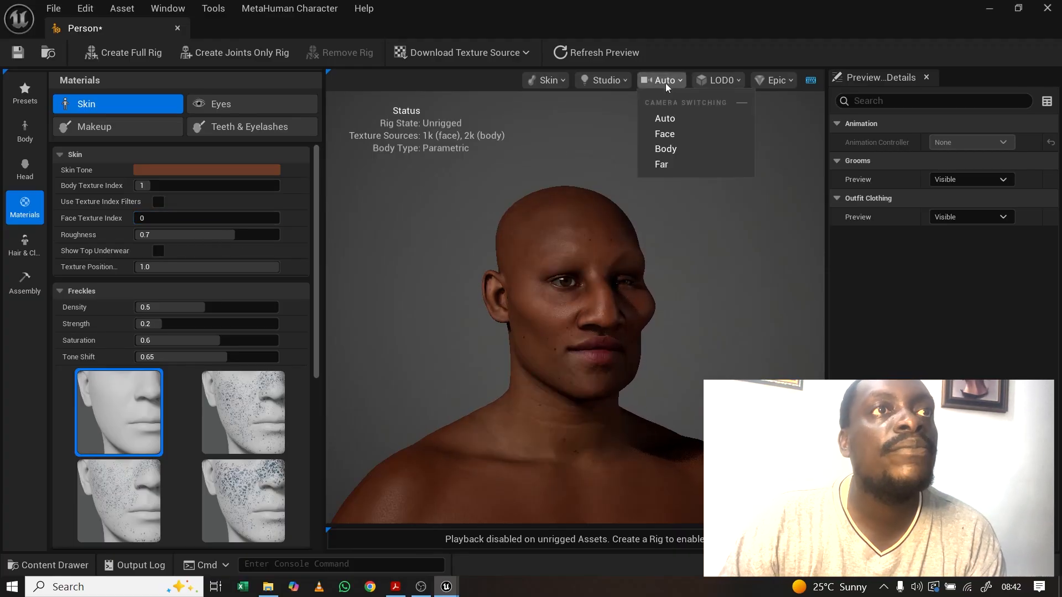
{"action": "left_click", "coordinate": [584, 154]}
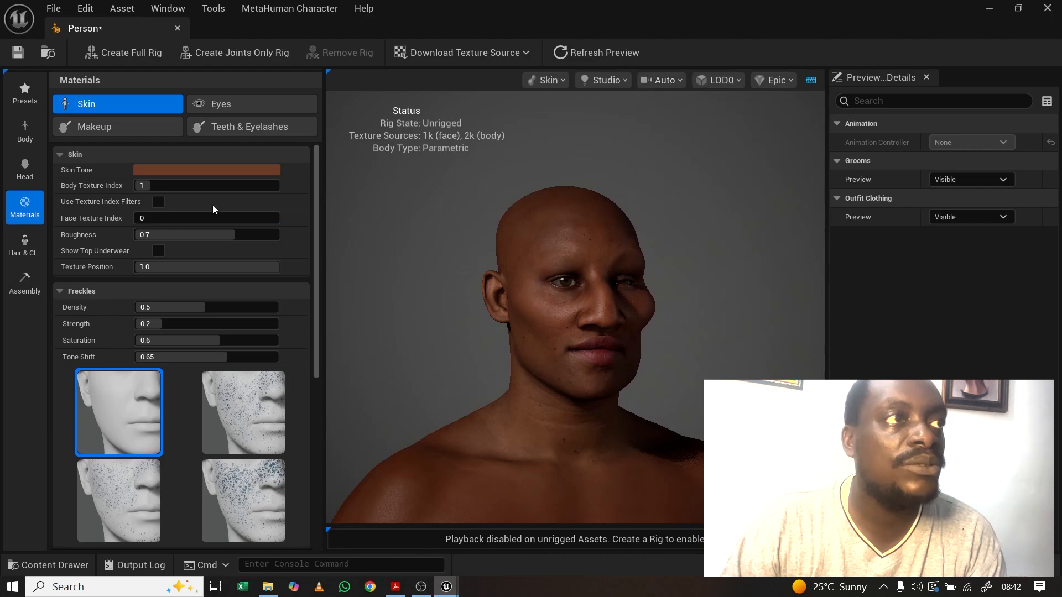
{"action": "left_click_drag", "start_coordinate": [136, 218], "coordinate": [183, 218]}
{"action": "left_click_drag", "start_coordinate": [667, 289], "coordinate": [586, 285]}
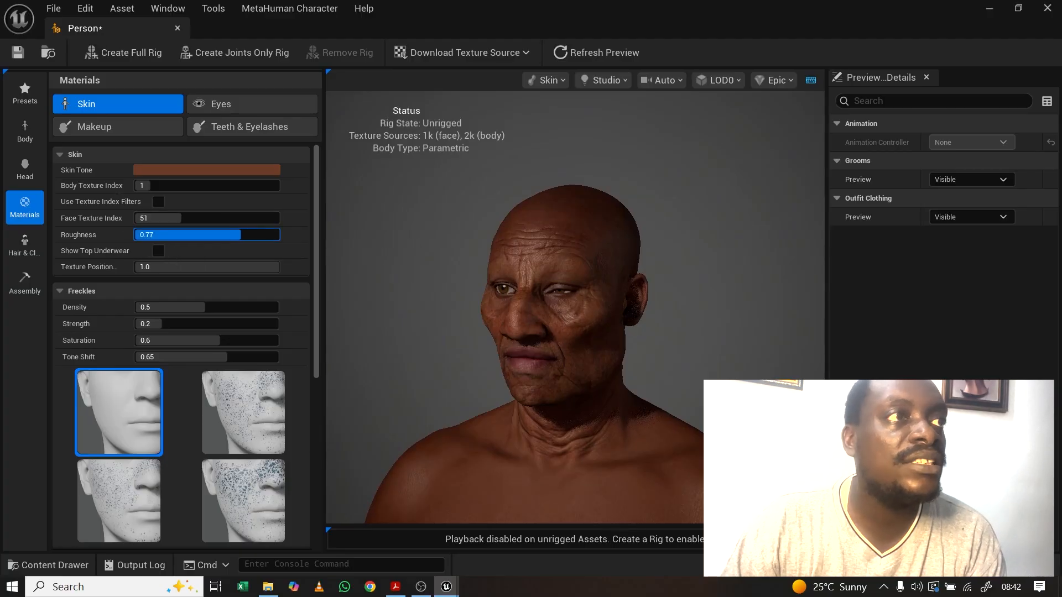
{"action": "left_click_drag", "start_coordinate": [223, 235], "coordinate": [223, 235]}
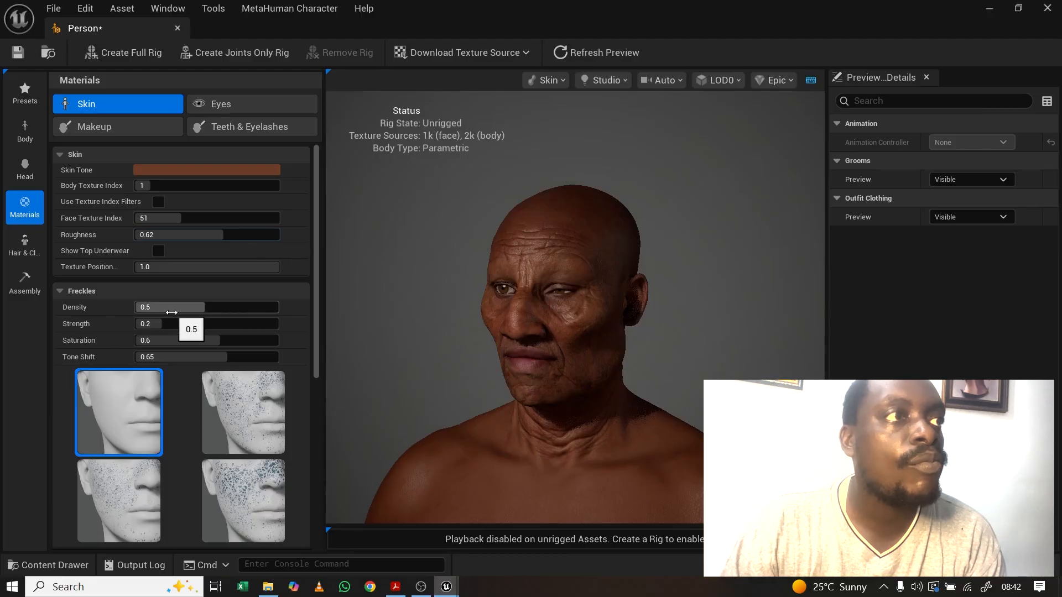
Step: Pick the densest freckle pattern and set Face Texture Index back to 1
{"action": "scroll", "coordinate": [320, 321], "scroll_direction": "down", "scroll_amount": 5}
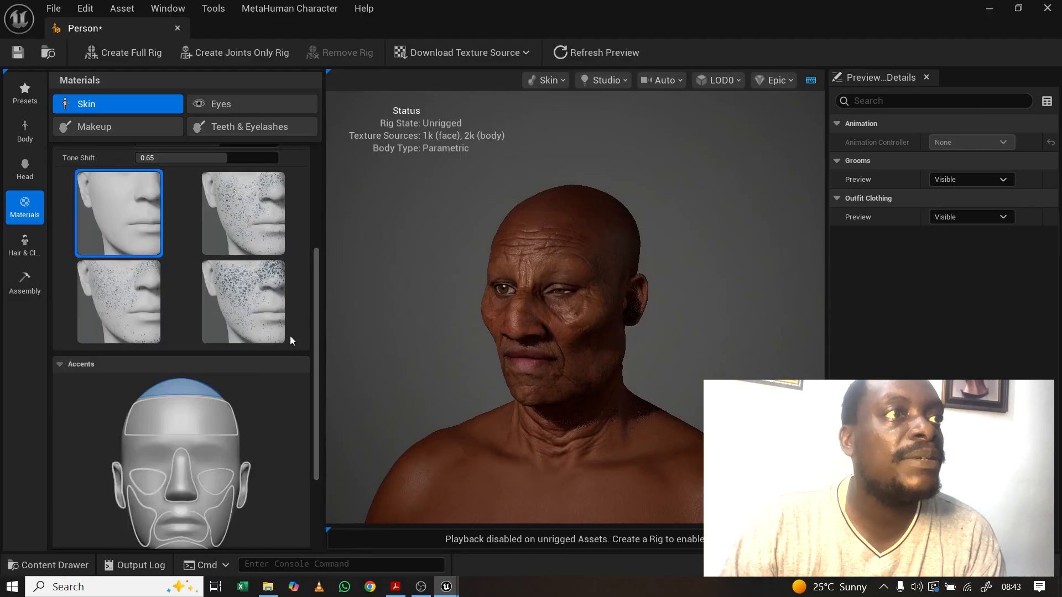
{"action": "left_click", "coordinate": [270, 318]}
{"action": "scroll", "coordinate": [233, 279], "scroll_direction": "up", "scroll_amount": 3}
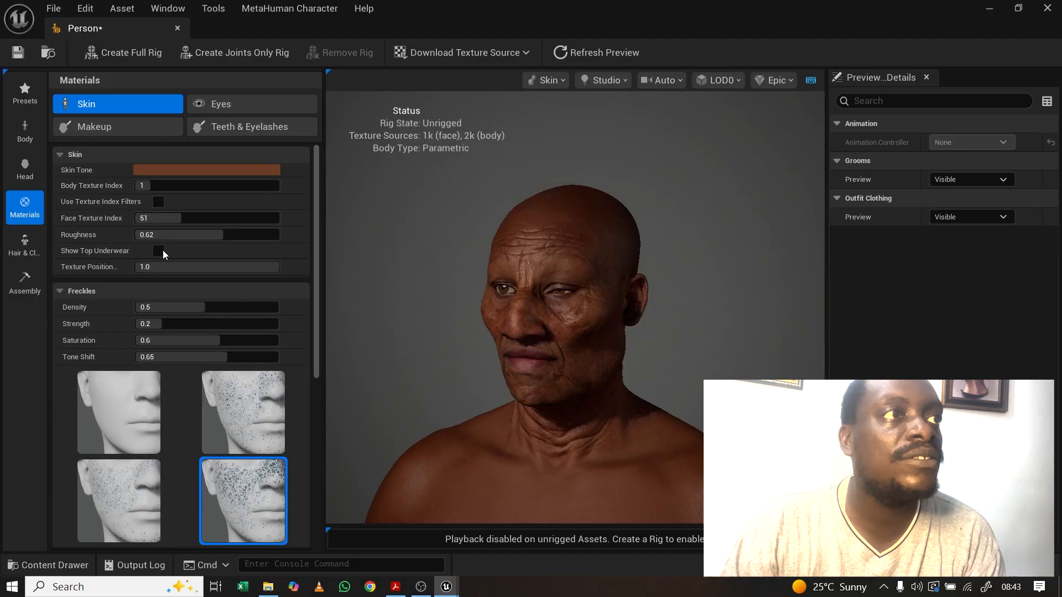
{"action": "left_click", "coordinate": [157, 218]}
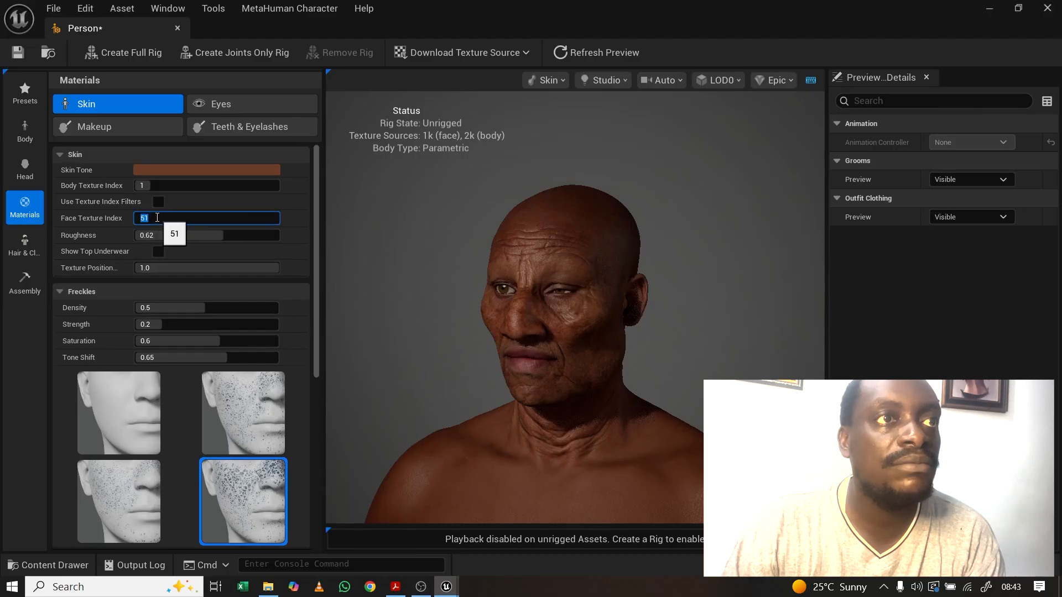
{"action": "key", "text": "Return"}
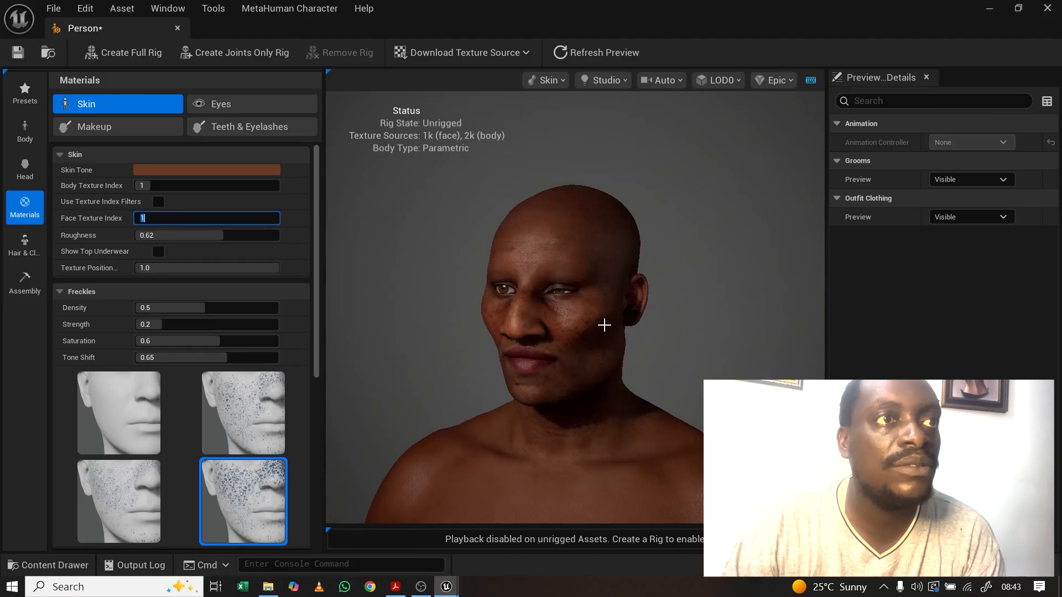
{"action": "left_click", "coordinate": [299, 229]}
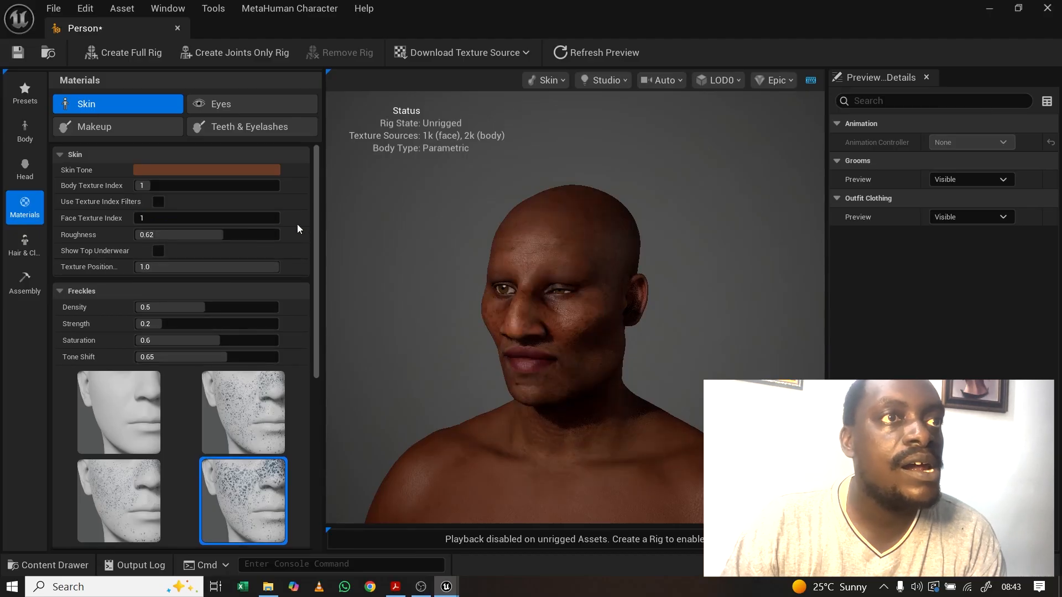
Step: Compare sparse, no and medium freckles, then reapply the densest freckle pattern
{"action": "scroll", "coordinate": [602, 339], "scroll_direction": "up", "scroll_amount": 5}
{"action": "scroll", "coordinate": [563, 342], "scroll_direction": "down", "scroll_amount": 5}
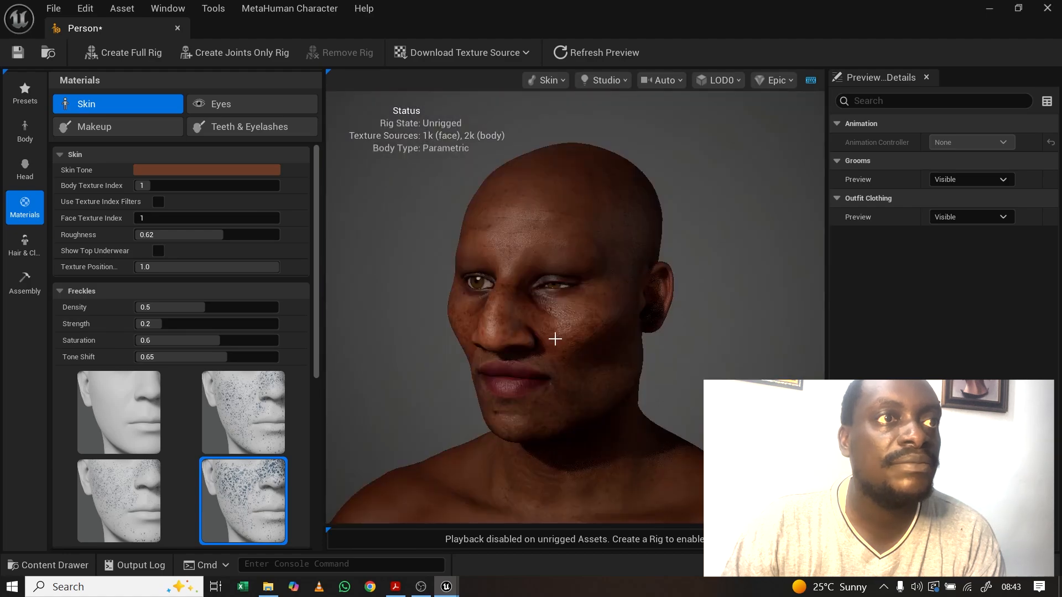
{"action": "scroll", "coordinate": [553, 343], "scroll_direction": "up", "scroll_amount": 2}
{"action": "left_click_drag", "start_coordinate": [403, 434], "coordinate": [586, 434]}
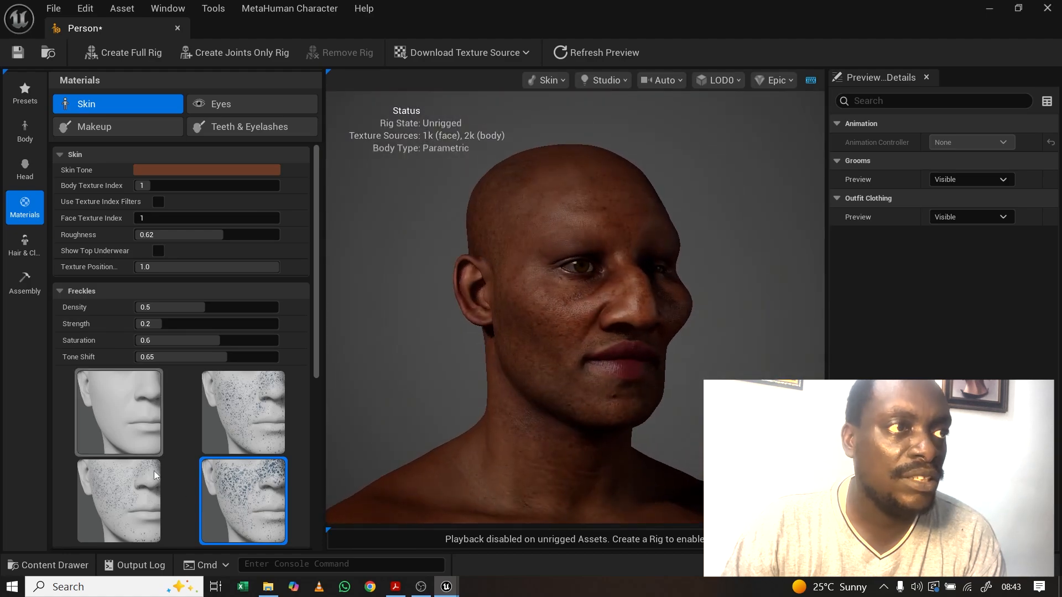
{"action": "left_click", "coordinate": [247, 433]}
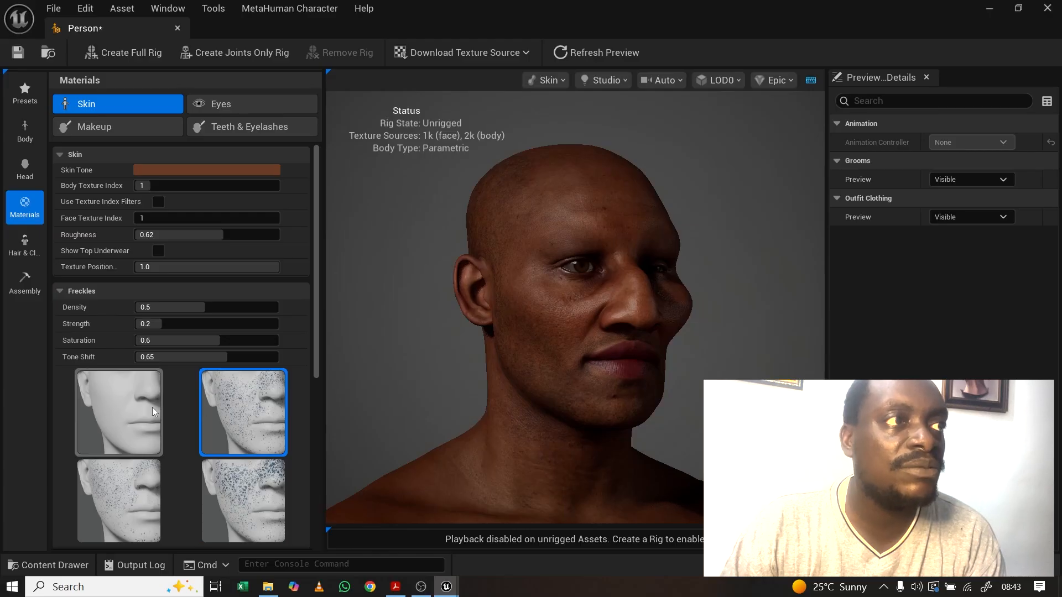
{"action": "left_click", "coordinate": [99, 409]}
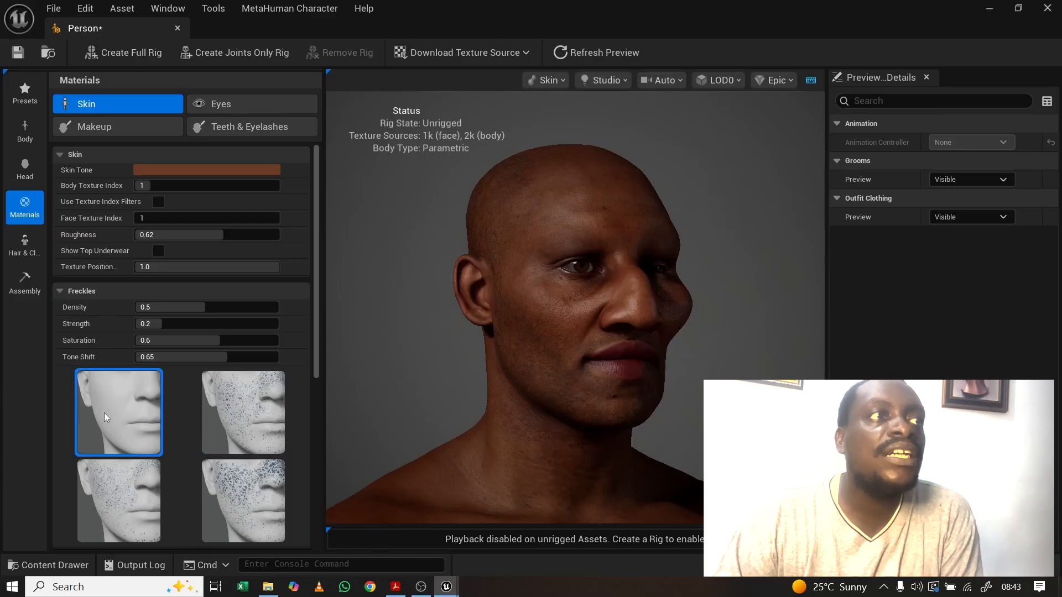
{"action": "left_click", "coordinate": [136, 500]}
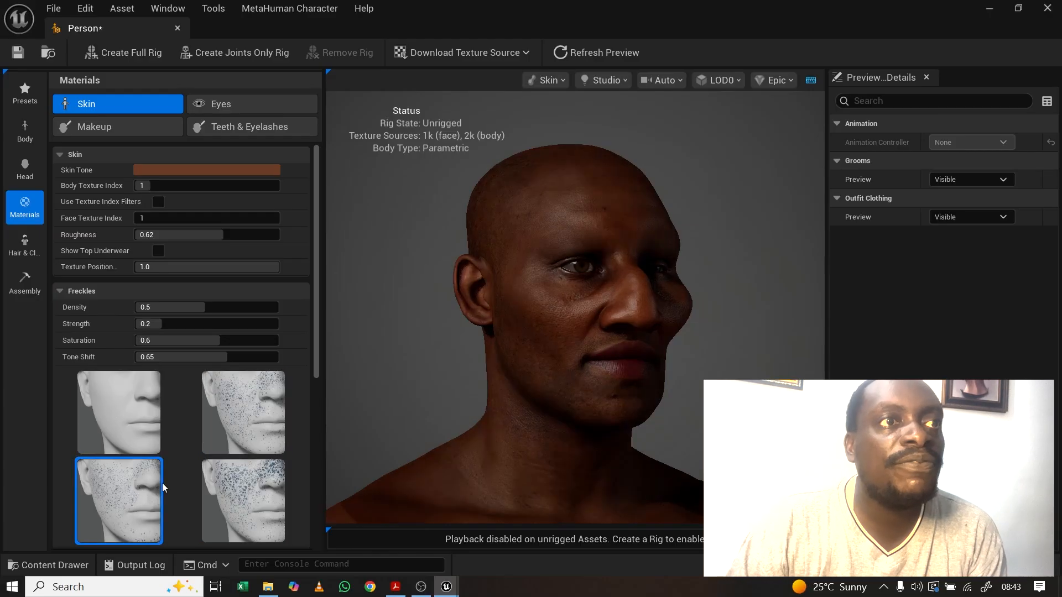
{"action": "left_click_drag", "start_coordinate": [476, 360], "coordinate": [517, 359]}
{"action": "left_click", "coordinate": [239, 428]}
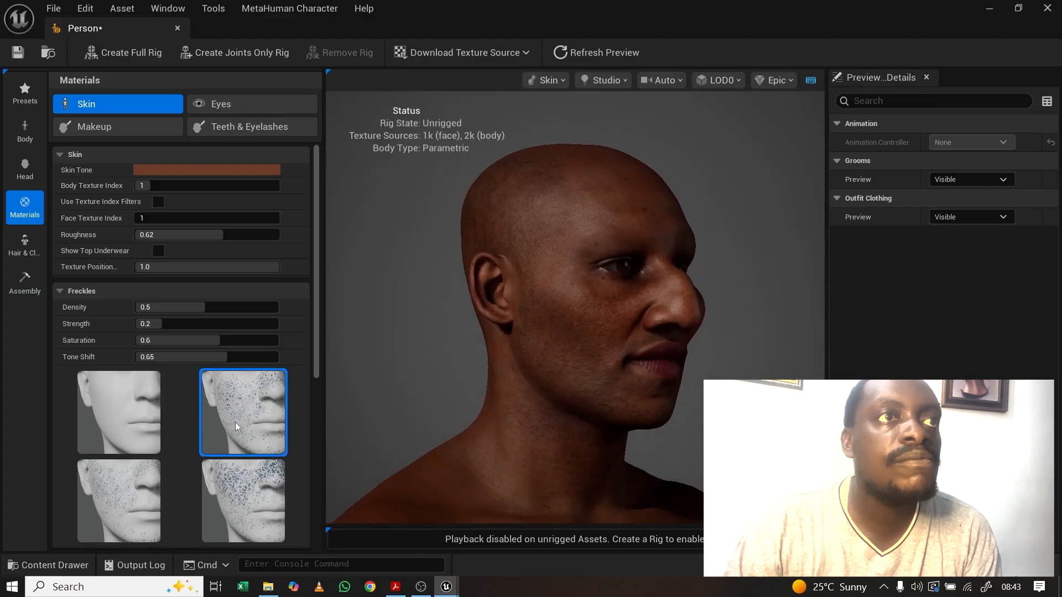
{"action": "left_click_drag", "start_coordinate": [567, 294], "coordinate": [450, 415]}
{"action": "left_click", "coordinate": [244, 499]}
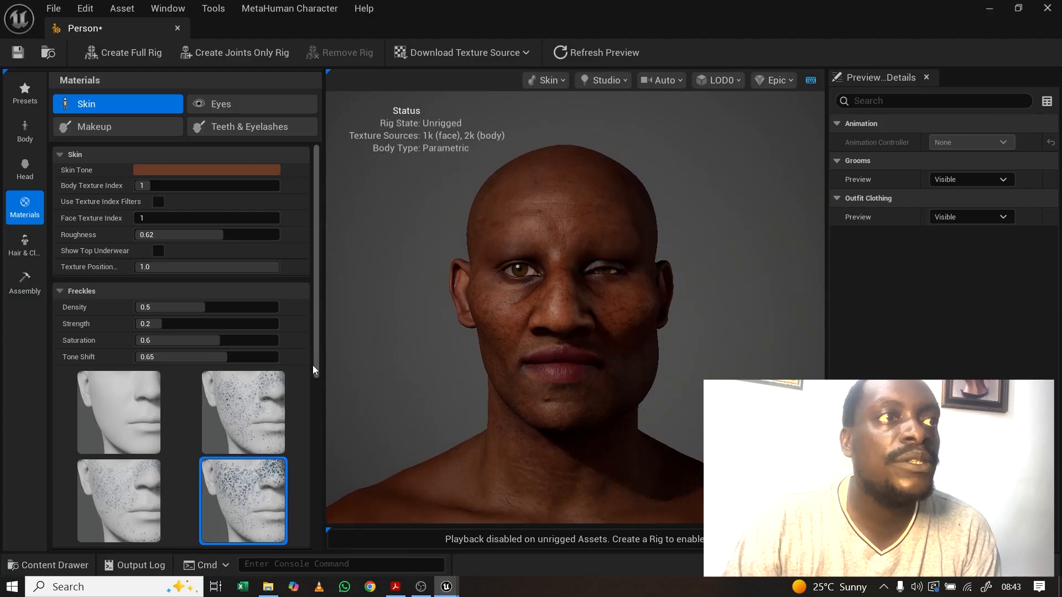
{"action": "left_click_drag", "start_coordinate": [318, 373], "coordinate": [334, 536]}
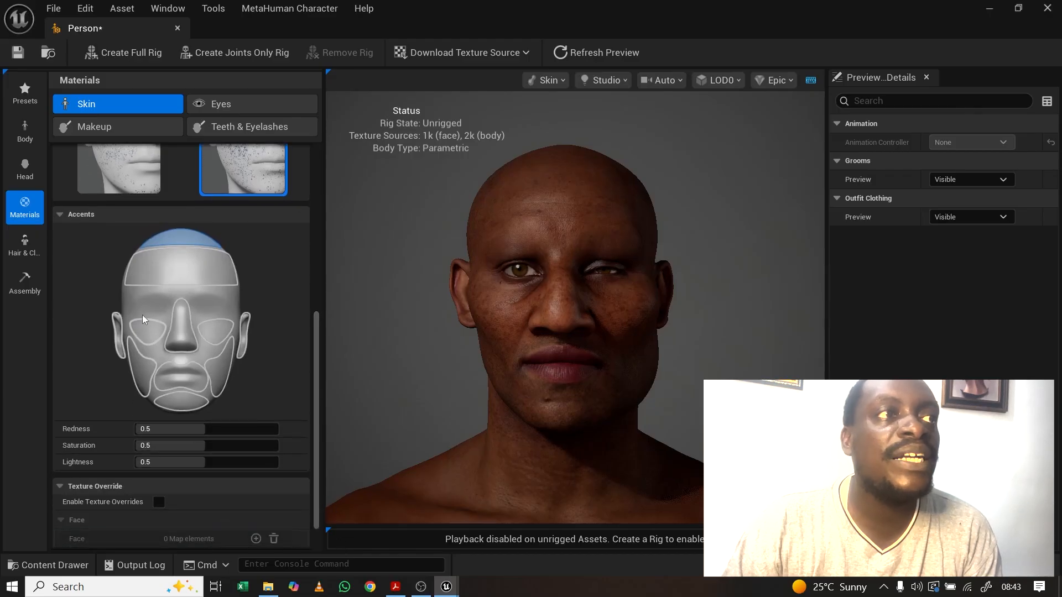
Step: Target the under-eye accent regions with Redness and Saturation 1.0 and Lightness 0.01
{"action": "scroll", "coordinate": [531, 315], "scroll_direction": "up", "scroll_amount": 5}
{"action": "scroll", "coordinate": [532, 314], "scroll_direction": "down", "scroll_amount": 5}
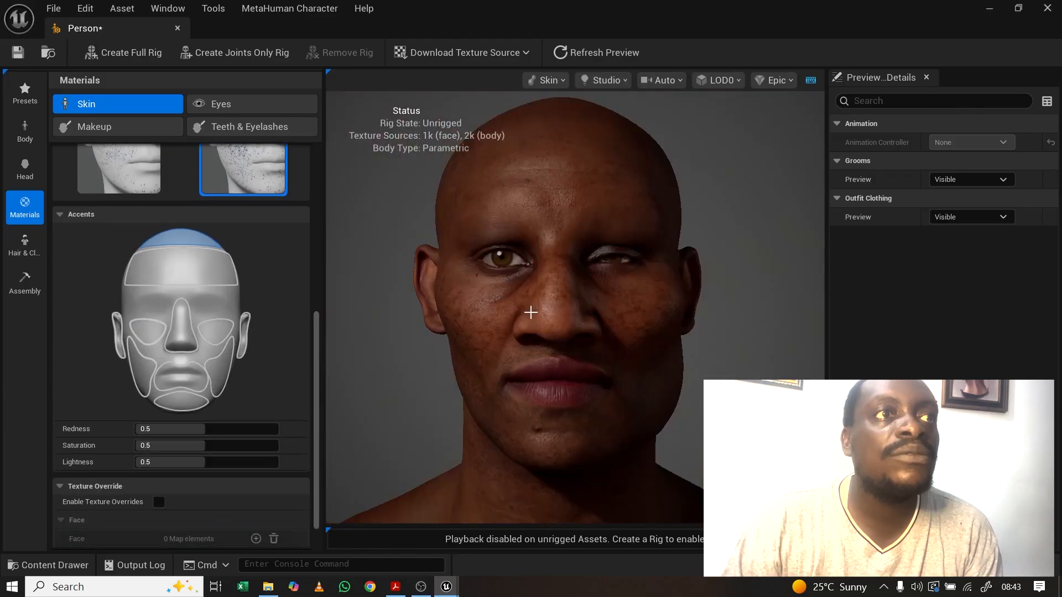
{"action": "left_click_drag", "start_coordinate": [610, 287], "coordinate": [545, 288]}
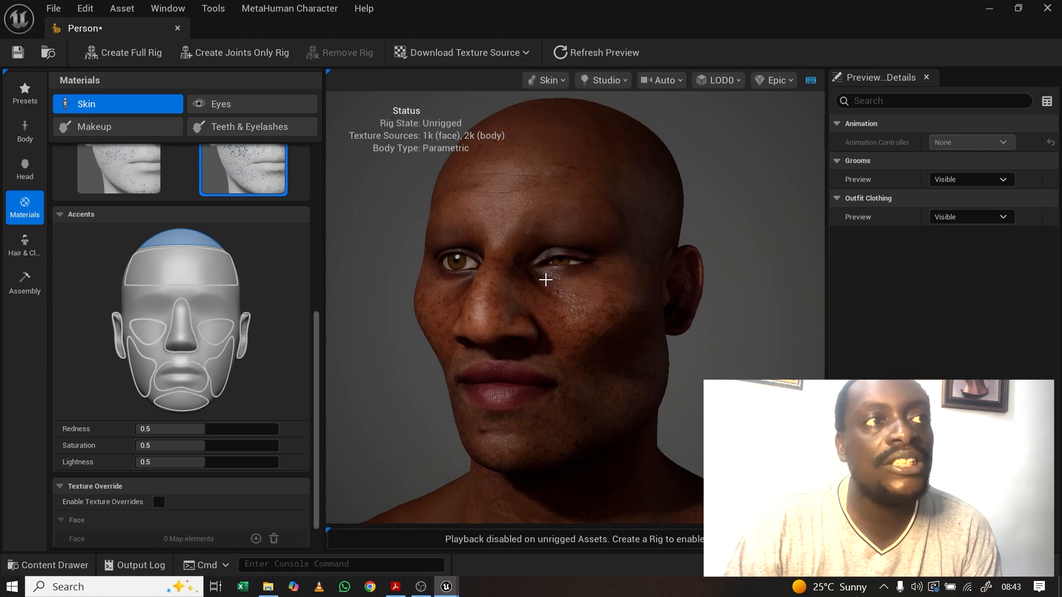
{"action": "left_click", "coordinate": [218, 326]}
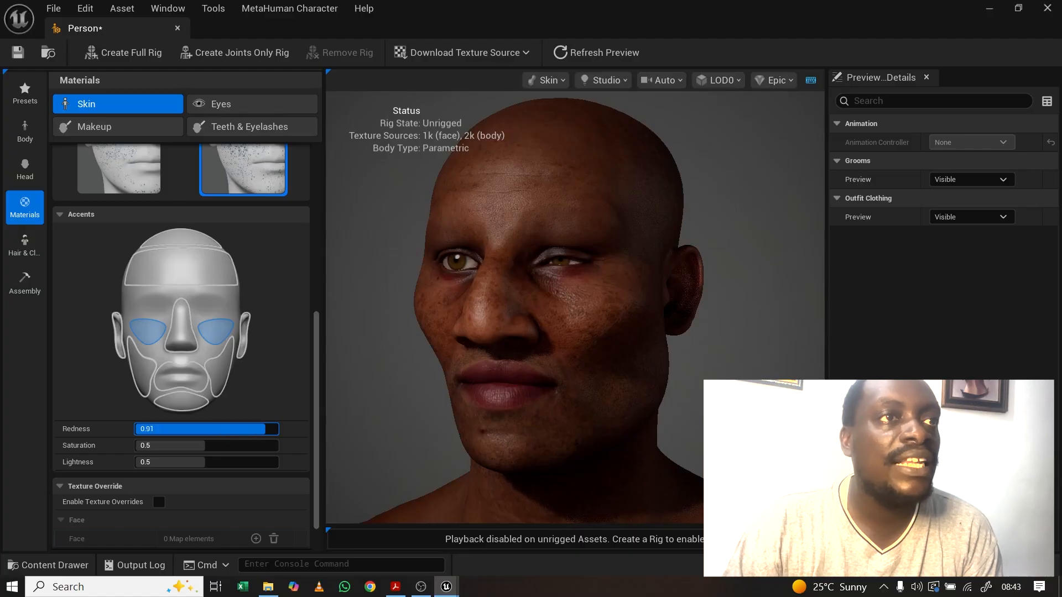
{"action": "left_click_drag", "start_coordinate": [166, 445], "coordinate": [169, 445]}
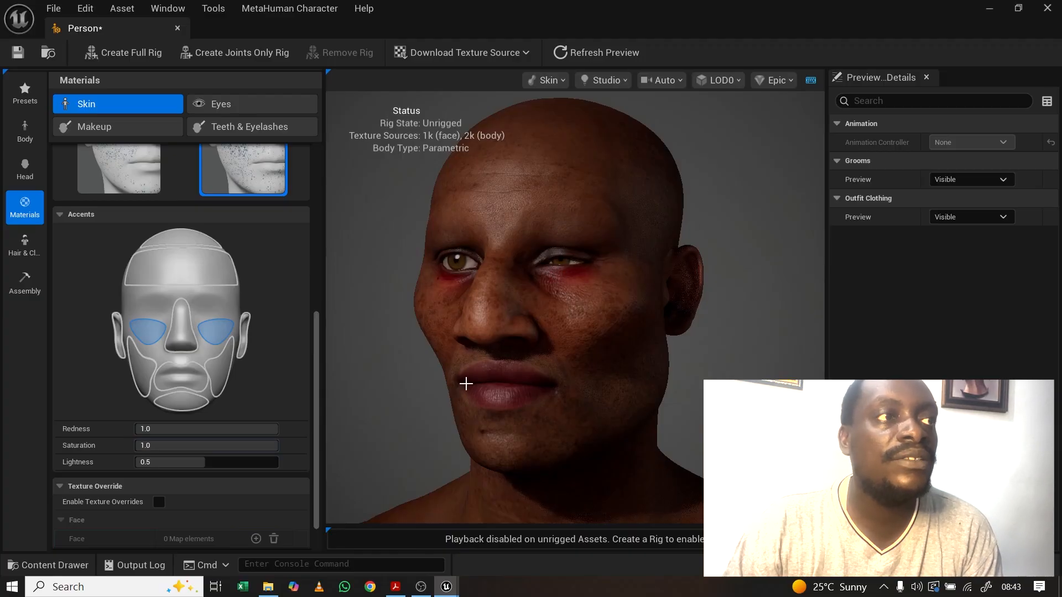
{"action": "left_click_drag", "start_coordinate": [164, 462], "coordinate": [168, 461]}
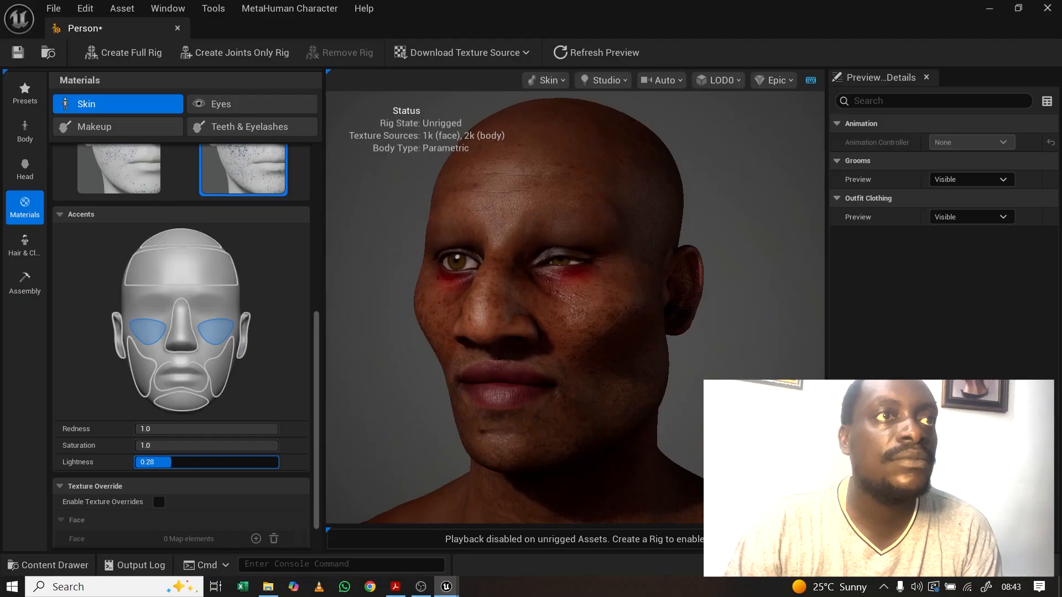
{"action": "left_click_drag", "start_coordinate": [552, 253], "coordinate": [525, 252]}
{"action": "left_click_drag", "start_coordinate": [637, 306], "coordinate": [632, 309]}
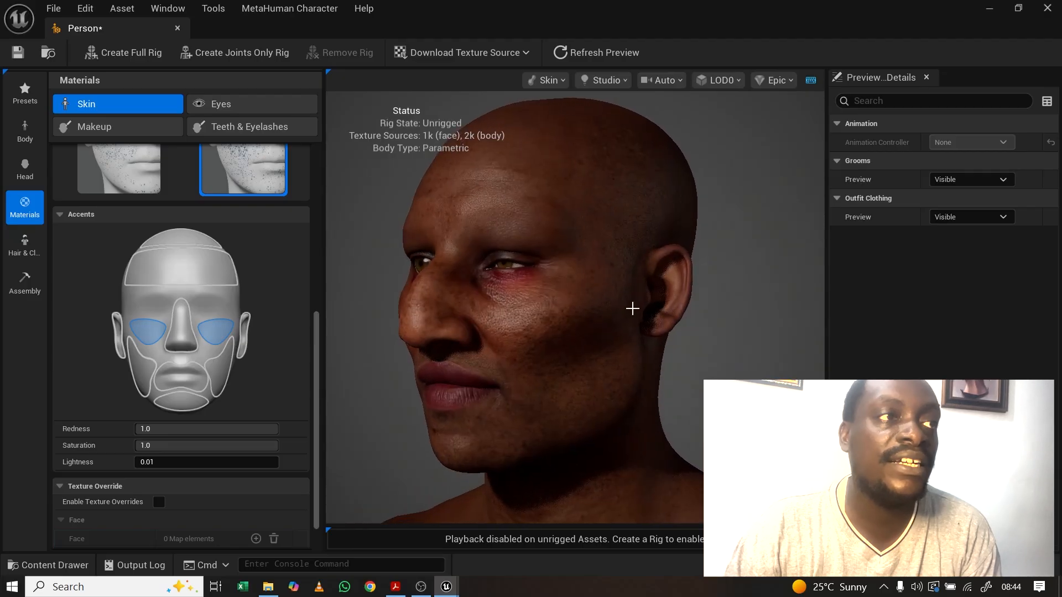
{"action": "scroll", "coordinate": [263, 429], "scroll_direction": "down", "scroll_amount": 2}
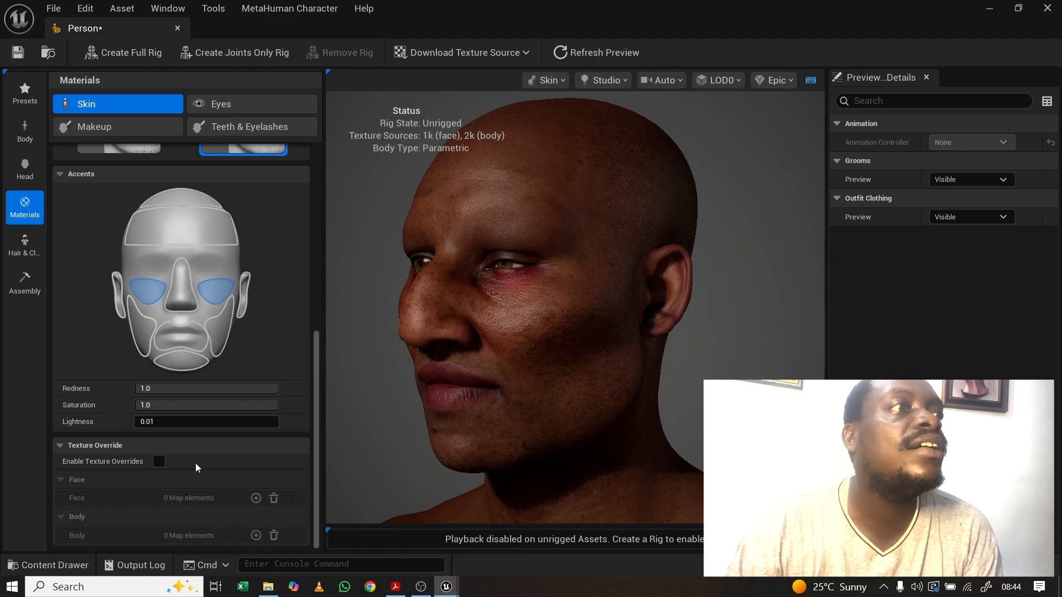
{"action": "left_click_drag", "start_coordinate": [316, 360], "coordinate": [317, 258]}
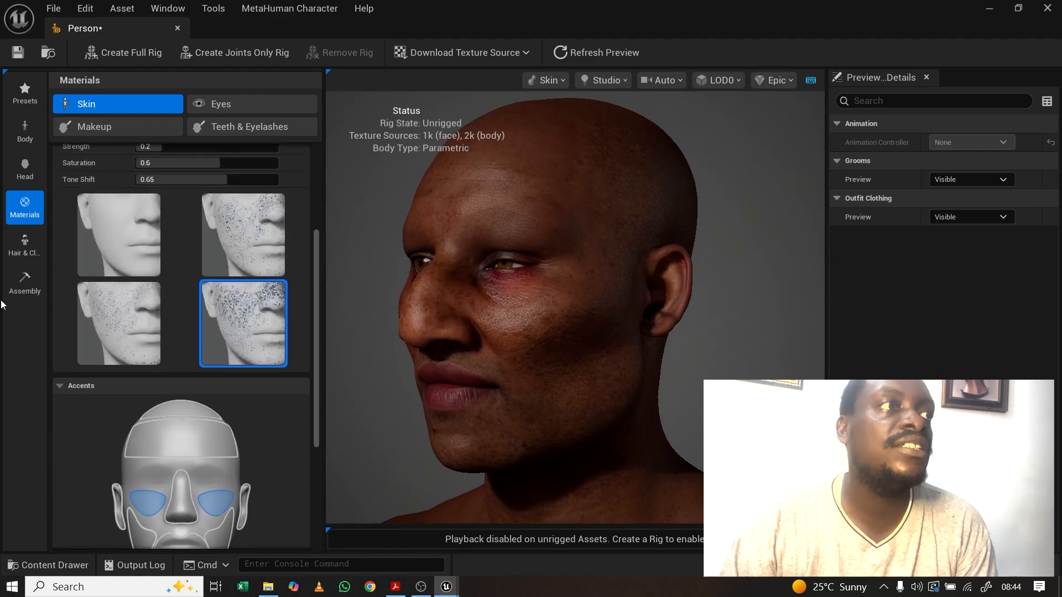
Step: Put the 360 Waves hair groom on the character
{"action": "left_click", "coordinate": [24, 243]}
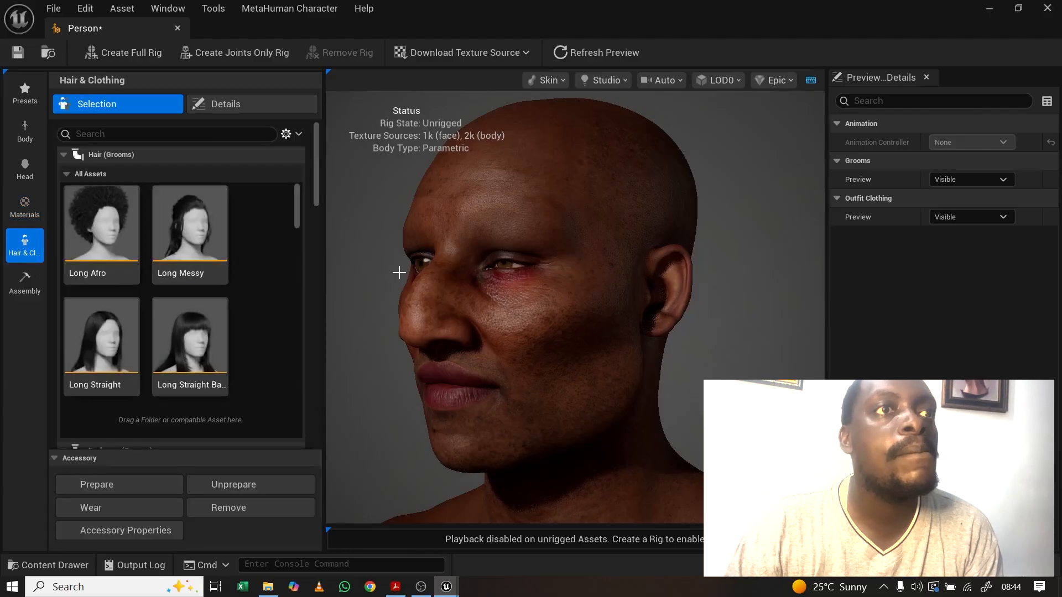
{"action": "scroll", "coordinate": [646, 352], "scroll_direction": "down", "scroll_amount": 5}
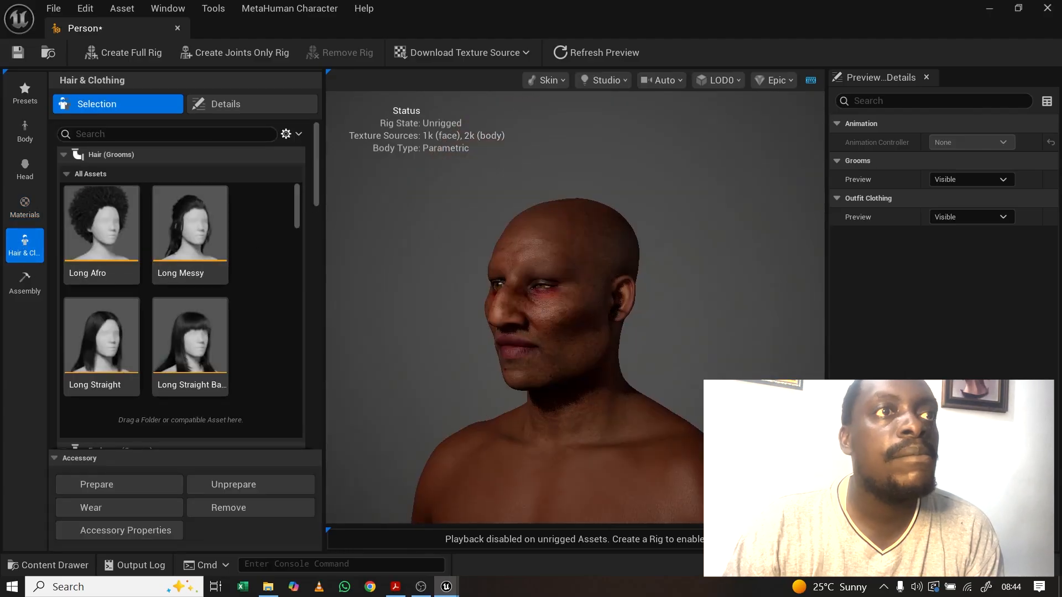
{"action": "left_click_drag", "start_coordinate": [575, 332], "coordinate": [733, 331]}
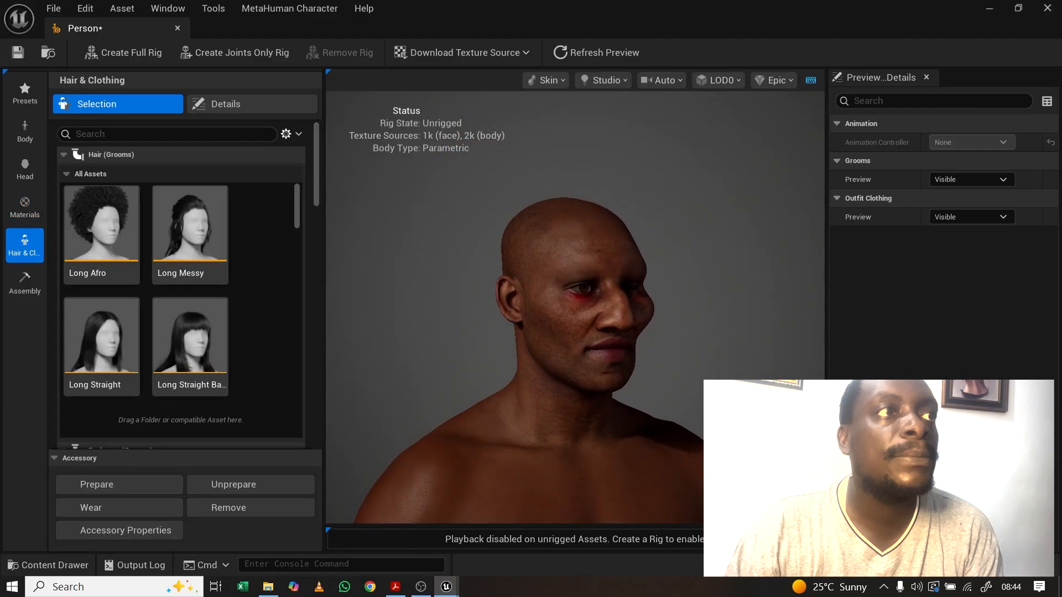
{"action": "left_click_drag", "start_coordinate": [296, 217], "coordinate": [297, 276]}
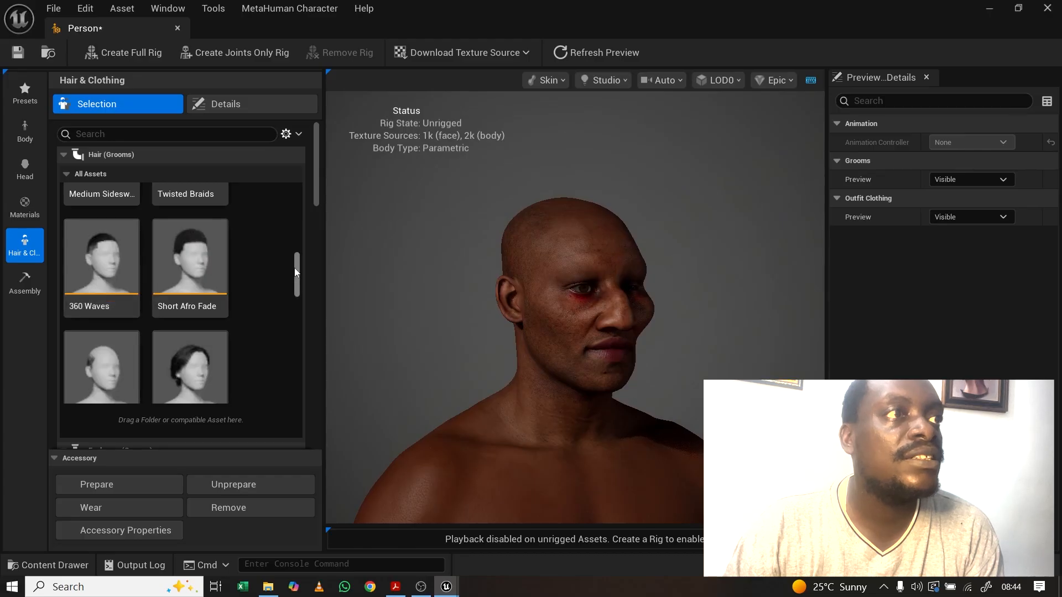
{"action": "scroll", "coordinate": [302, 285], "scroll_direction": "down", "scroll_amount": 4}
{"action": "scroll", "coordinate": [301, 304], "scroll_direction": "down", "scroll_amount": 5}
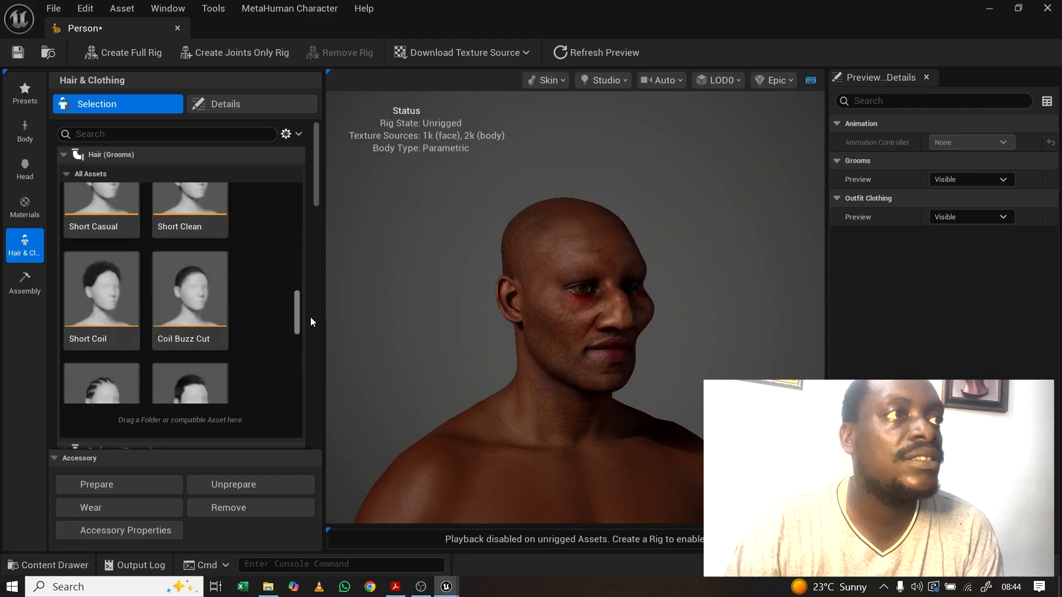
{"action": "left_click_drag", "start_coordinate": [311, 318], "coordinate": [305, 270]}
{"action": "left_click", "coordinate": [94, 320]}
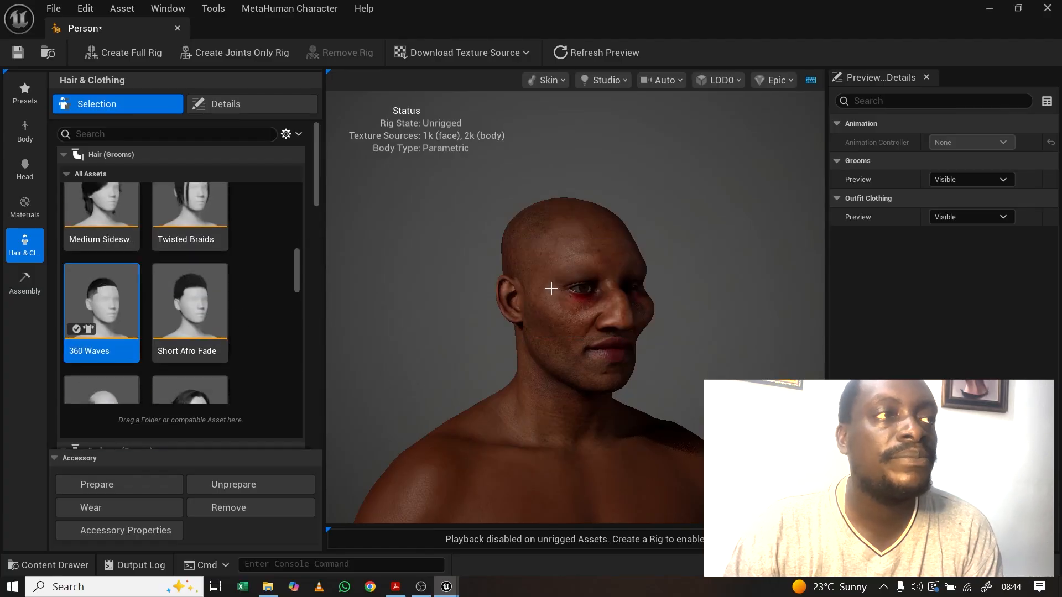
{"action": "left_click_drag", "start_coordinate": [618, 286], "coordinate": [528, 284]}
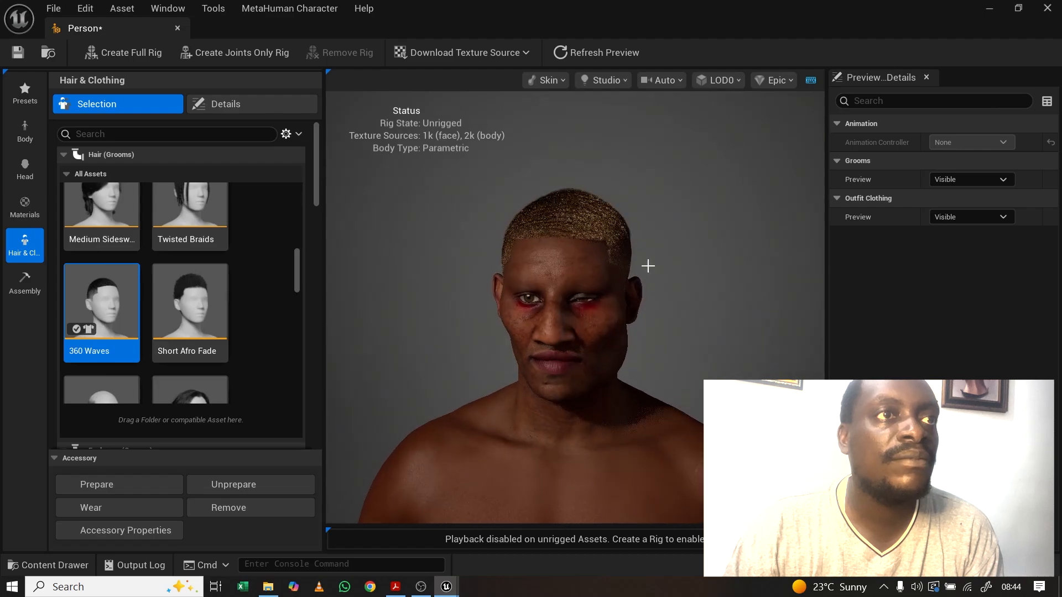
{"action": "left_click_drag", "start_coordinate": [647, 266], "coordinate": [609, 292]}
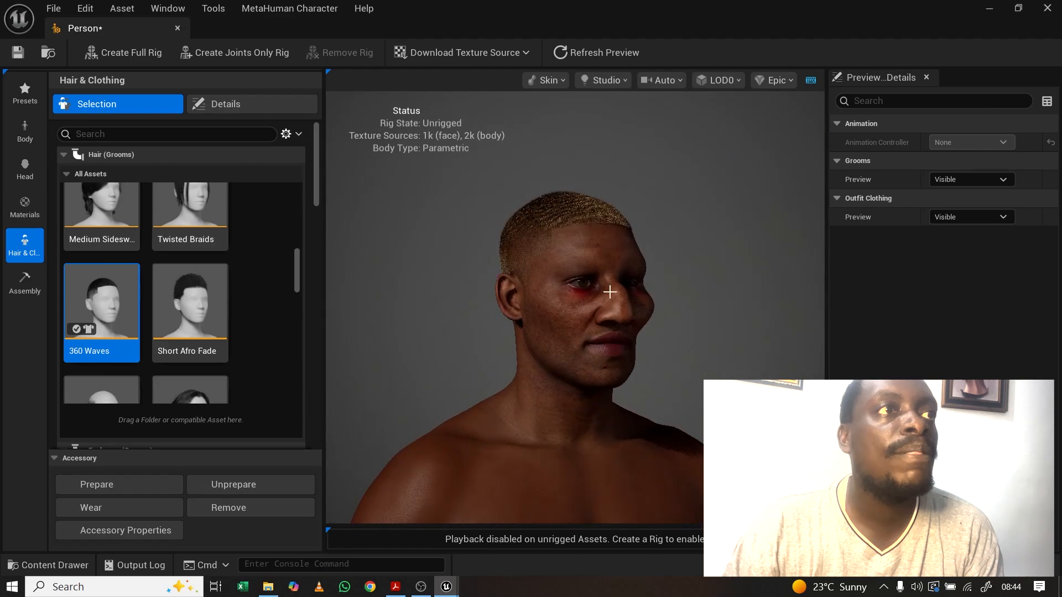
Step: Choose the Medium Fine Eyebrows groom
{"action": "scroll", "coordinate": [314, 185], "scroll_direction": "down", "scroll_amount": 5}
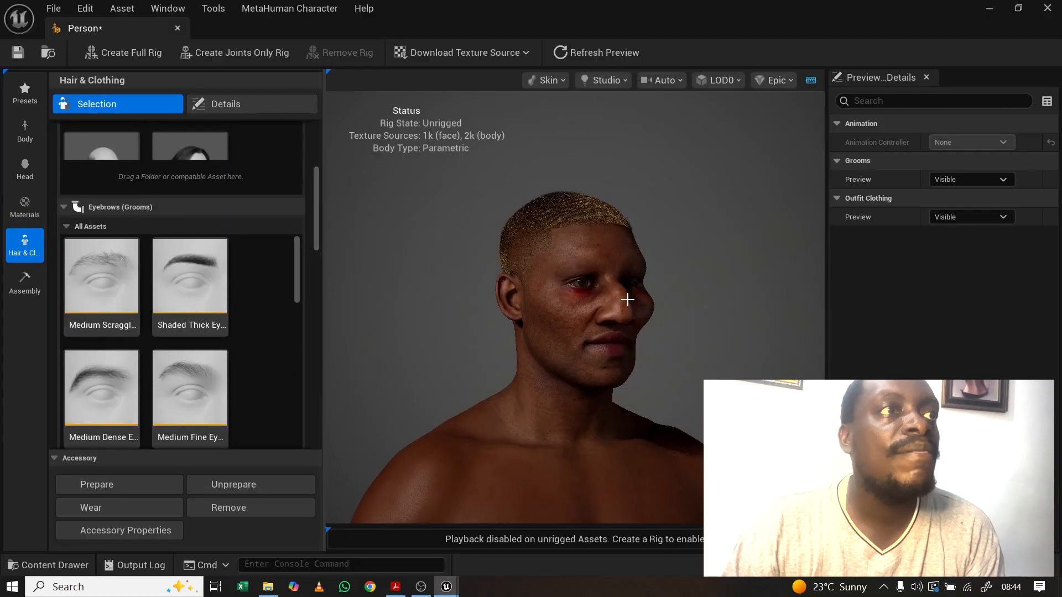
{"action": "right_click_drag", "start_coordinate": [628, 299], "coordinate": [687, 300]}
{"action": "left_click_drag", "start_coordinate": [613, 273], "coordinate": [503, 274]}
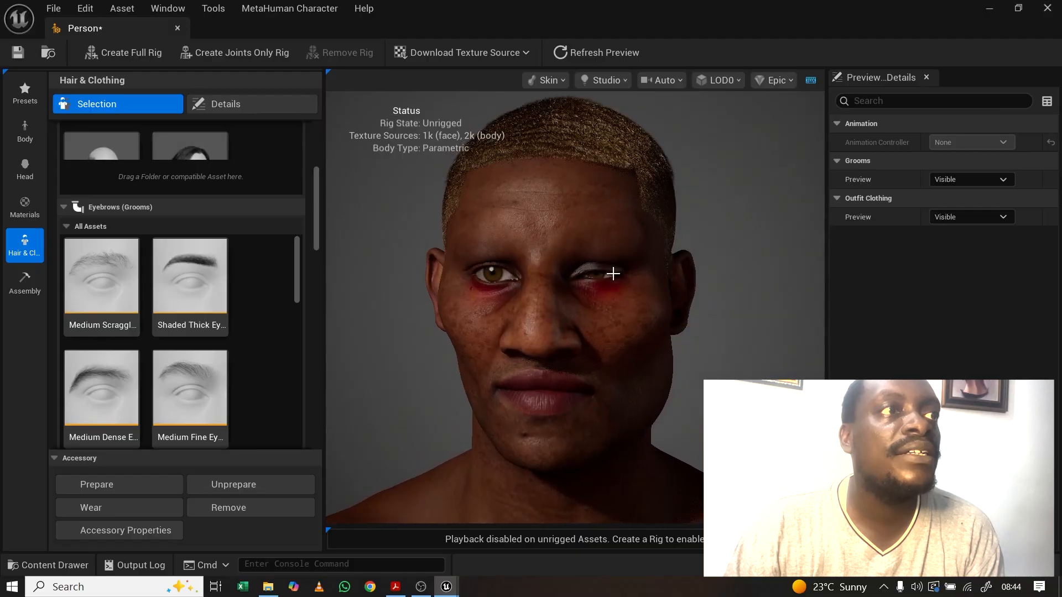
{"action": "left_click", "coordinate": [185, 377]}
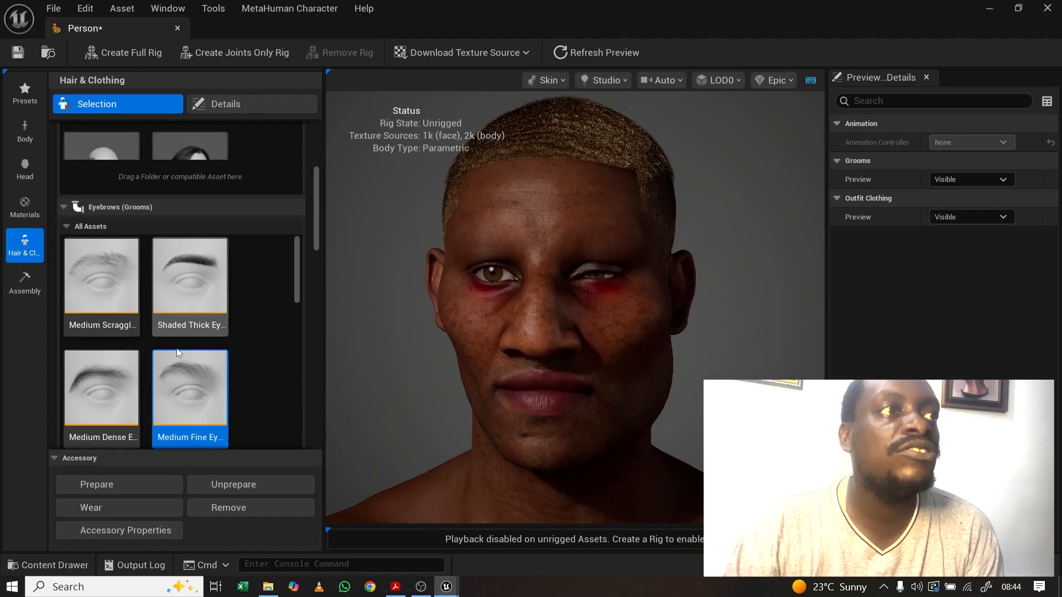
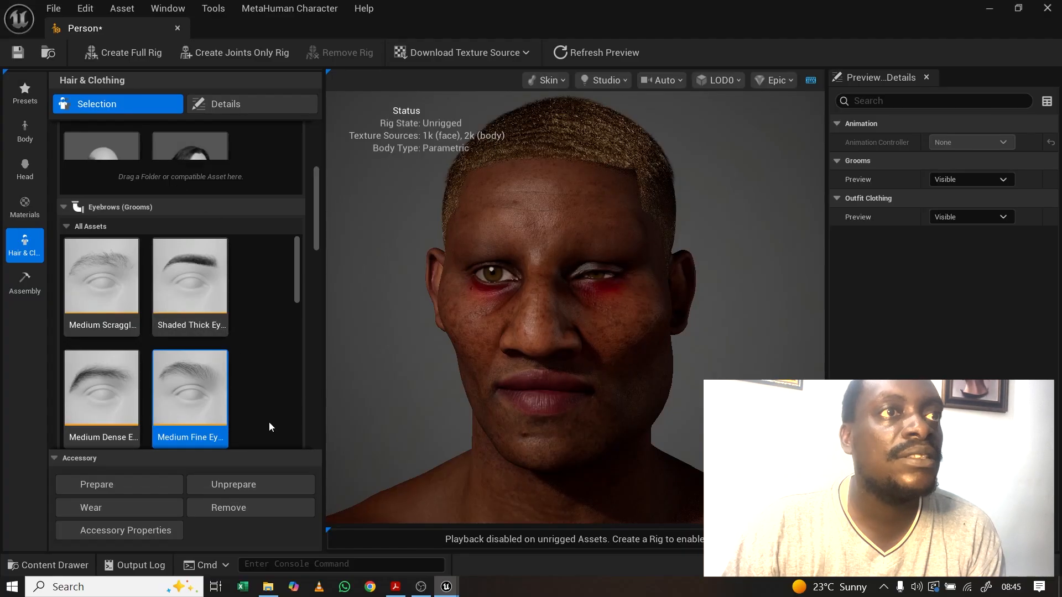
Step: Orbit the head from right profile to frontal and tilted views to inspect the face
{"action": "mouse_move", "coordinate": [491, 301]}
{"action": "left_mouse_down"}
{"action": "mouse_move", "coordinate": [453, 302]}
{"action": "mouse_move", "coordinate": [490, 301]}
{"action": "left_mouse_up"}
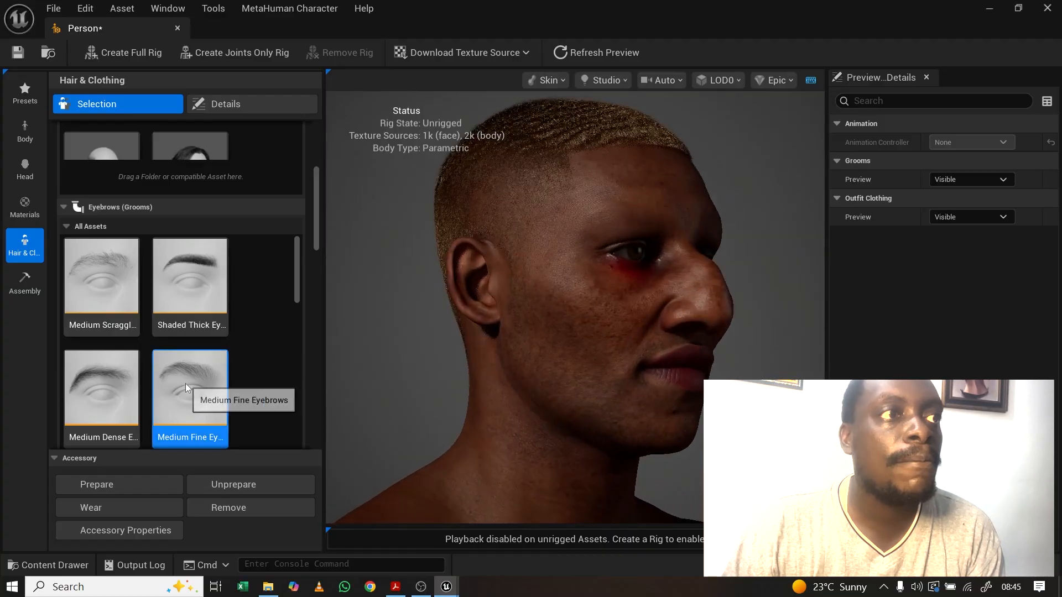
{"action": "scroll", "coordinate": [626, 304], "scroll_direction": "up", "scroll_amount": 5}
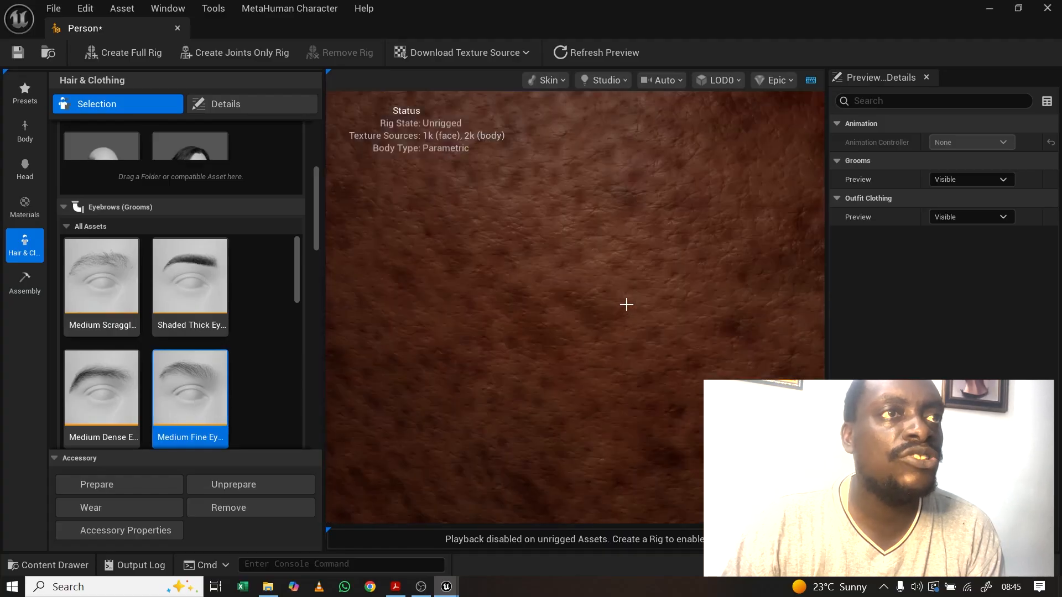
{"action": "scroll", "coordinate": [625, 305], "scroll_direction": "down", "scroll_amount": 5}
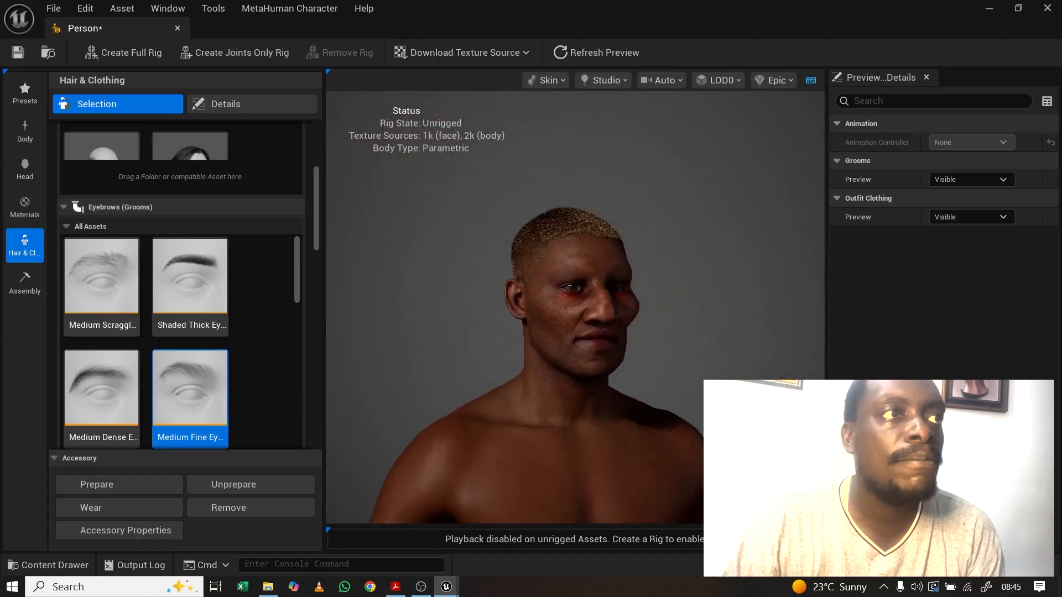
{"action": "left_click_drag", "start_coordinate": [625, 305], "coordinate": [588, 305]}
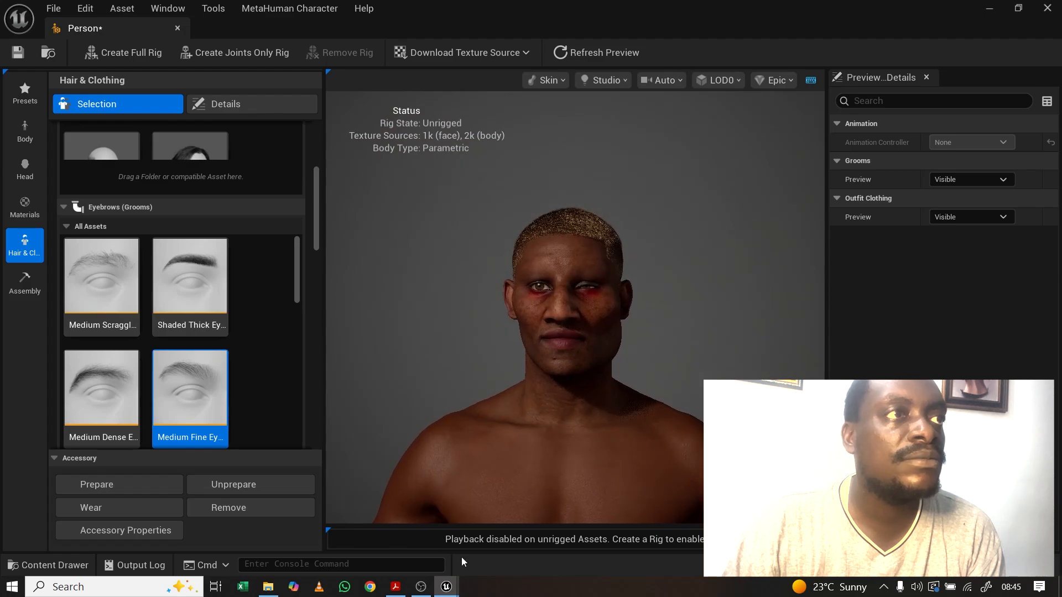
{"action": "scroll", "coordinate": [602, 323], "scroll_direction": "up", "scroll_amount": 5}
{"action": "scroll", "coordinate": [598, 320], "scroll_direction": "down", "scroll_amount": 3}
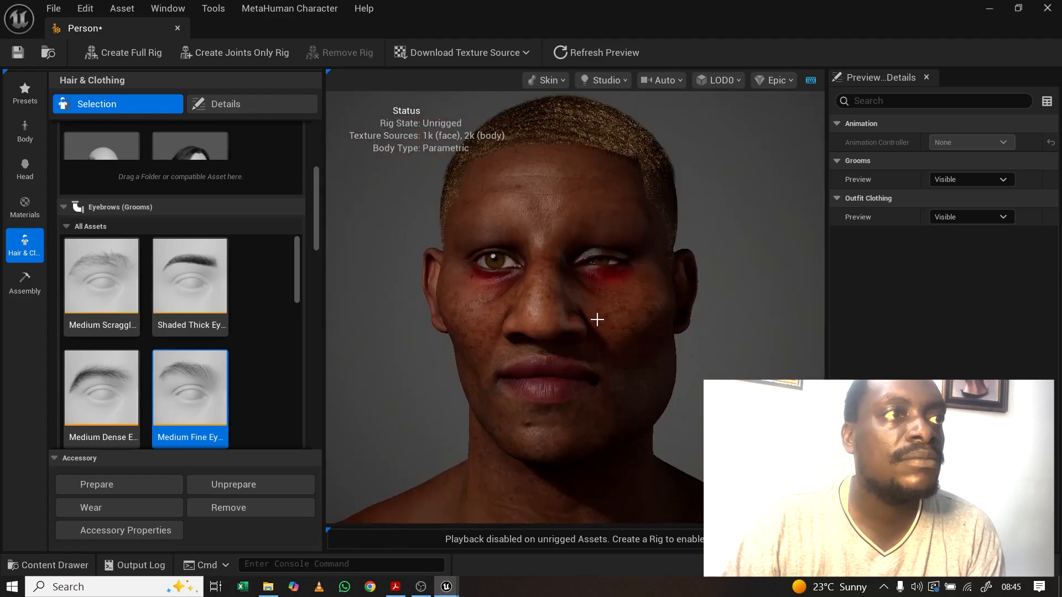
{"action": "left_click_drag", "start_coordinate": [496, 354], "coordinate": [521, 339]}
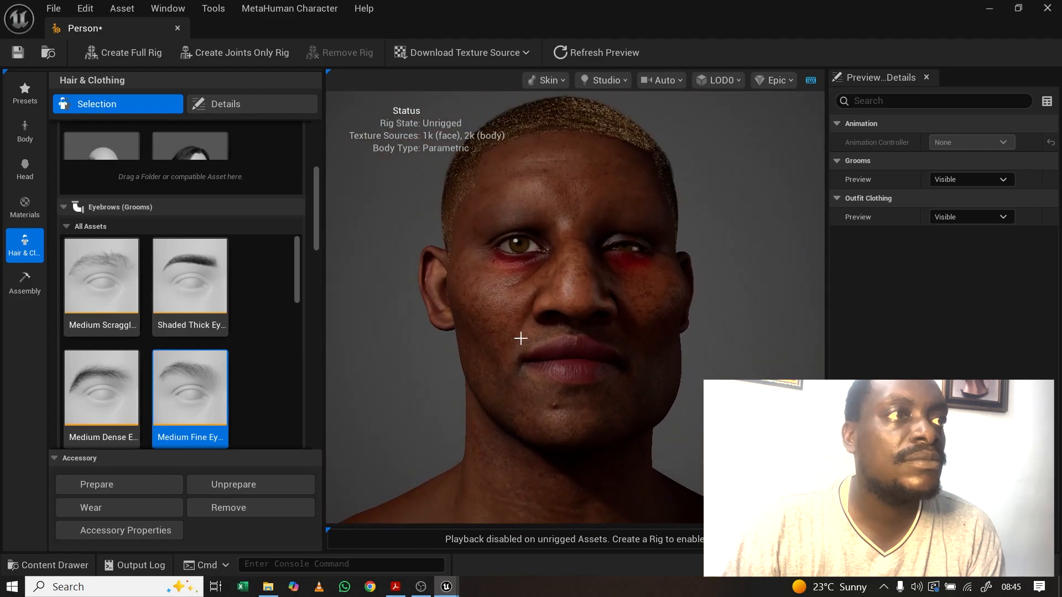
{"action": "left_click_drag", "start_coordinate": [297, 289], "coordinate": [297, 302]}
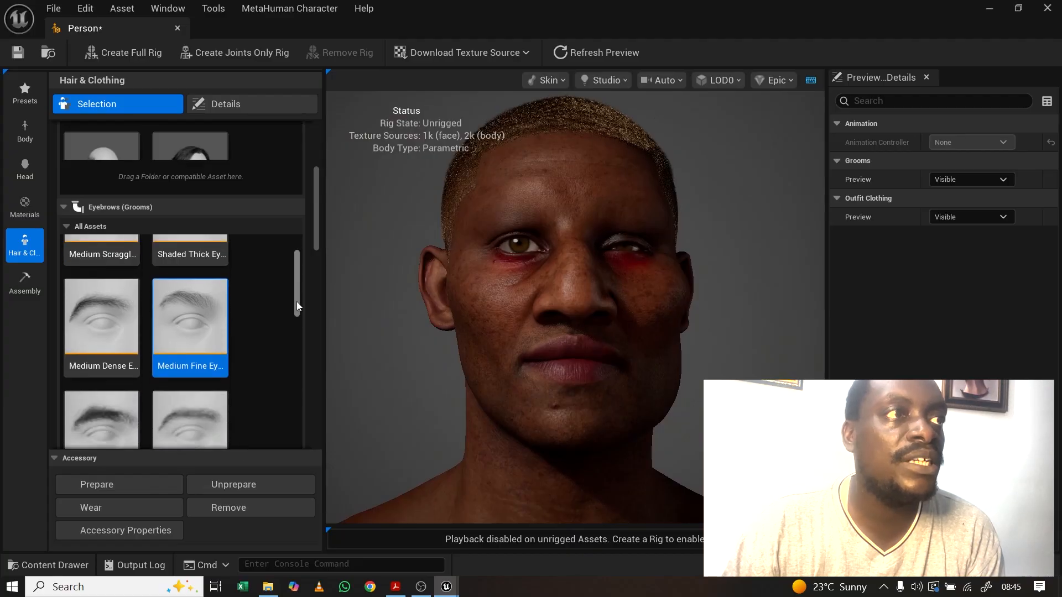
Step: Apply the Medium Fine Eyebrows and view the head in three-quarter from slightly above
{"action": "left_click", "coordinate": [190, 320]}
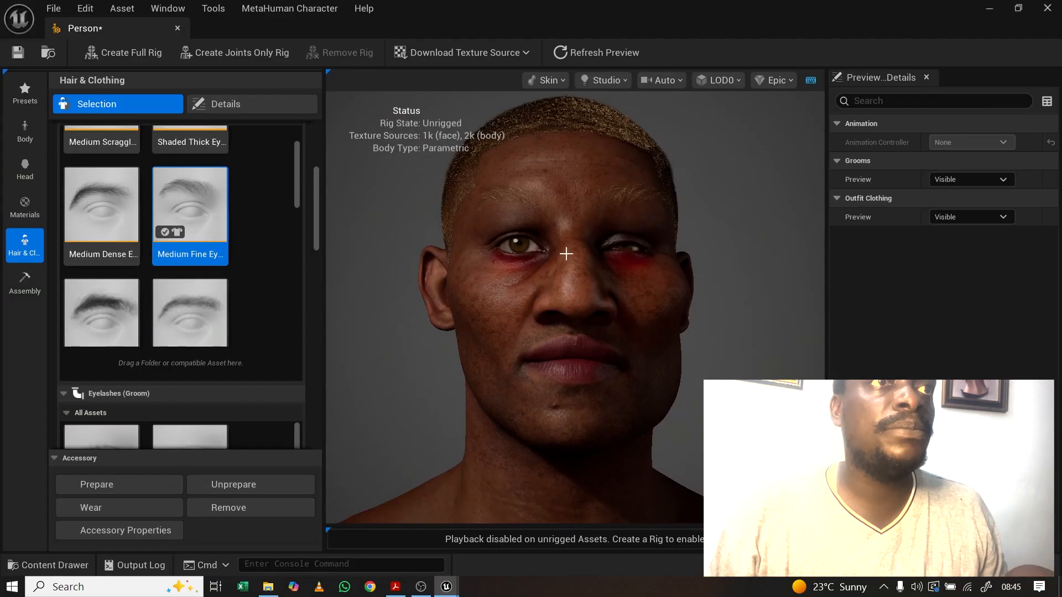
{"action": "left_click_drag", "start_coordinate": [566, 253], "coordinate": [543, 204]}
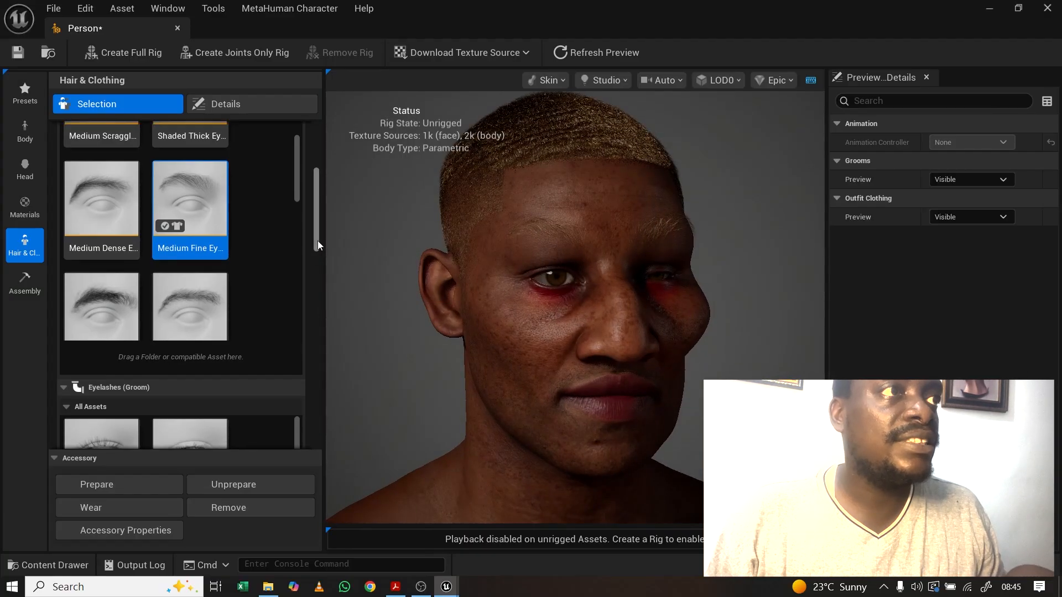
{"action": "left_click_drag", "start_coordinate": [318, 241], "coordinate": [313, 305]}
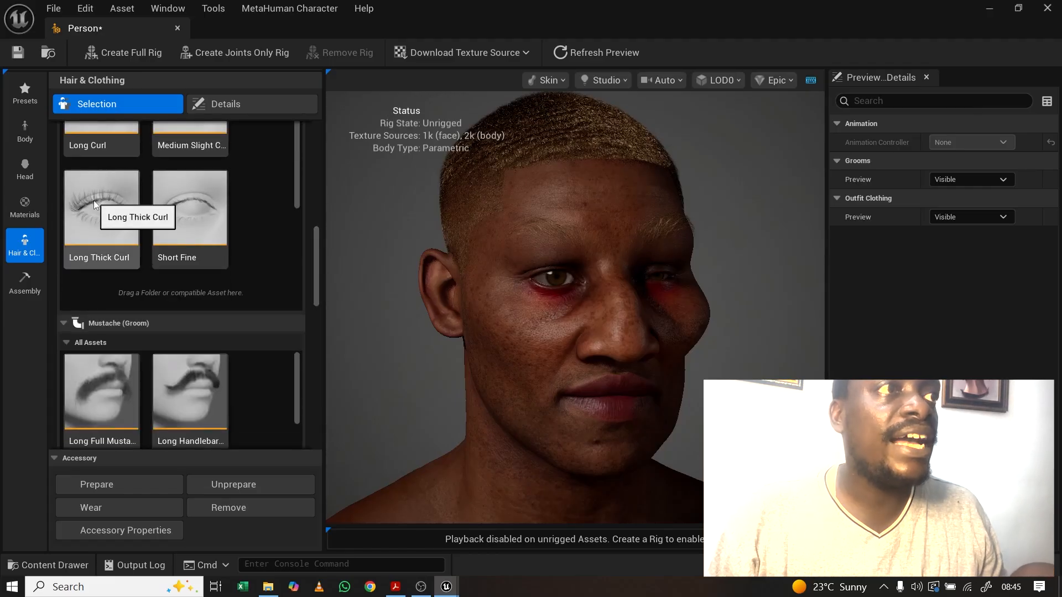
Step: Try the Short Fine eyelashes on the character
{"action": "left_click", "coordinate": [188, 215]}
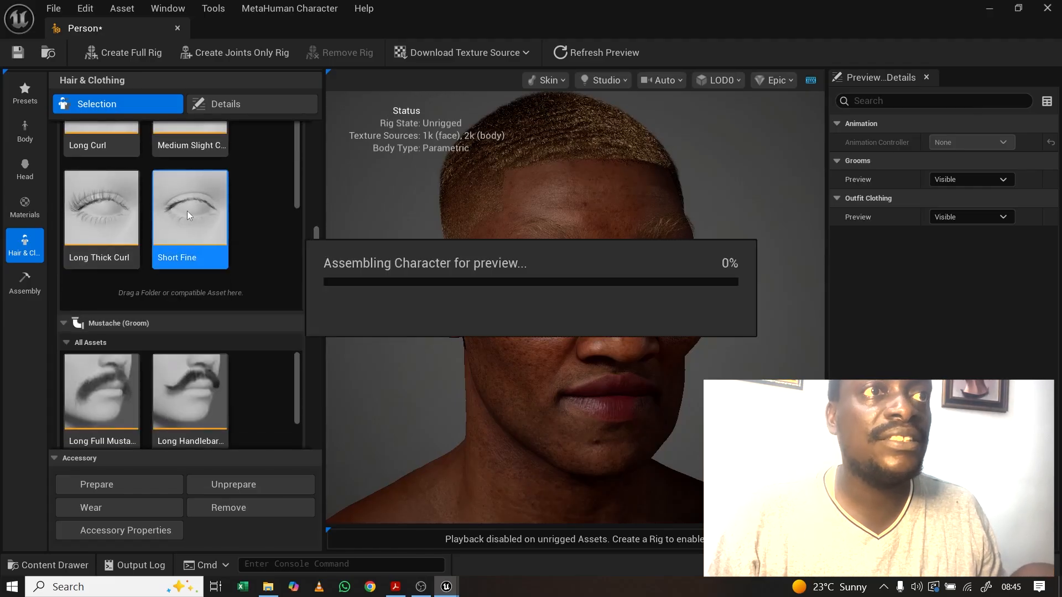
{"action": "scroll", "coordinate": [82, 251], "scroll_direction": "down", "scroll_amount": 4}
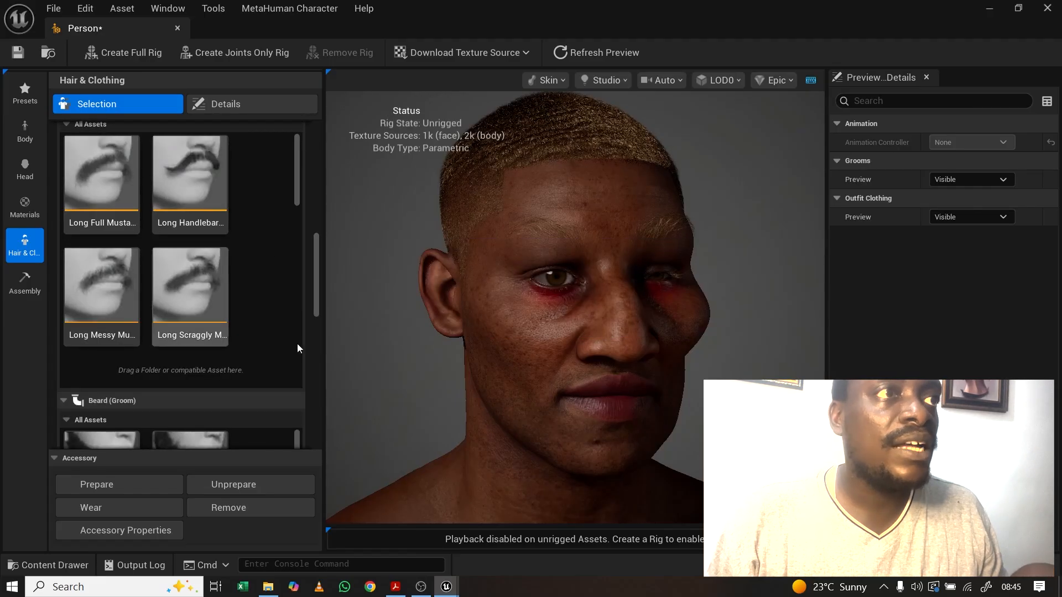
{"action": "left_click_drag", "start_coordinate": [315, 243], "coordinate": [317, 180]}
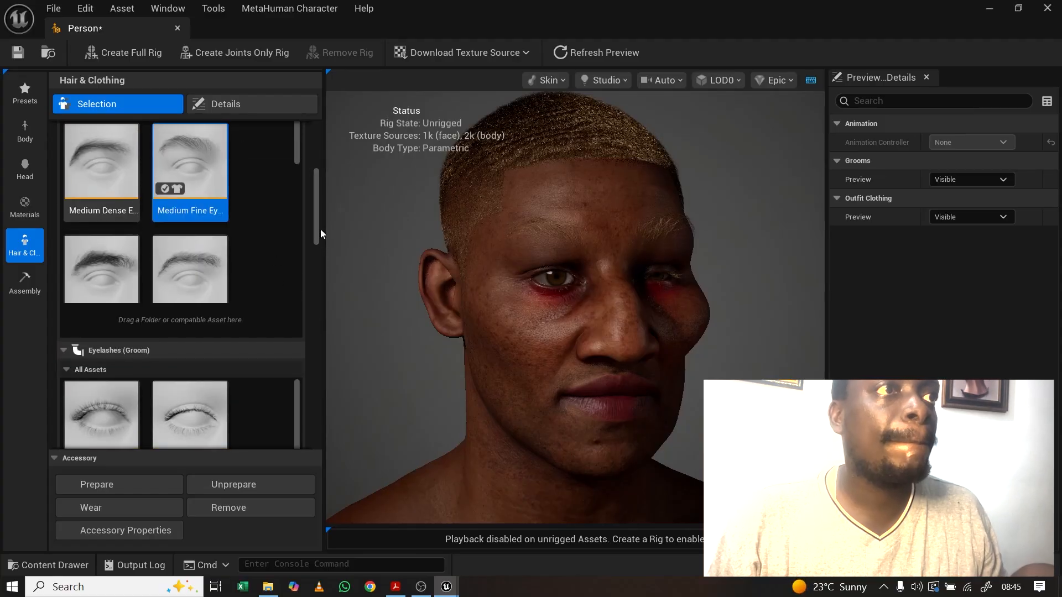
{"action": "left_click_drag", "start_coordinate": [314, 230], "coordinate": [309, 273]}
Step: Switch to the Long Thick Curl eyelashes and orbit the face to check them
{"action": "left_click", "coordinate": [109, 243]}
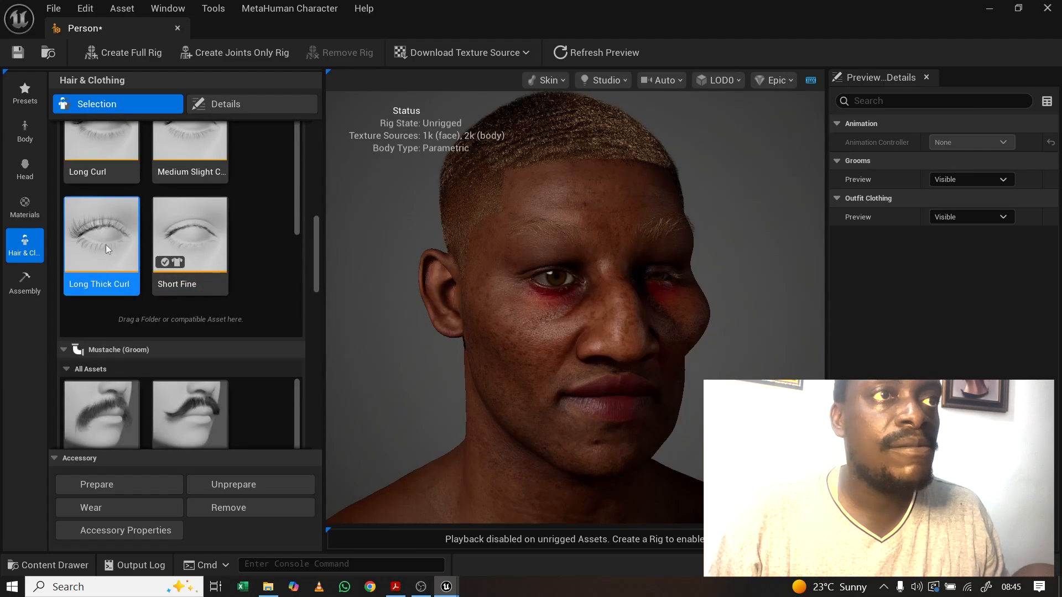
{"action": "double_click", "coordinate": [105, 244]}
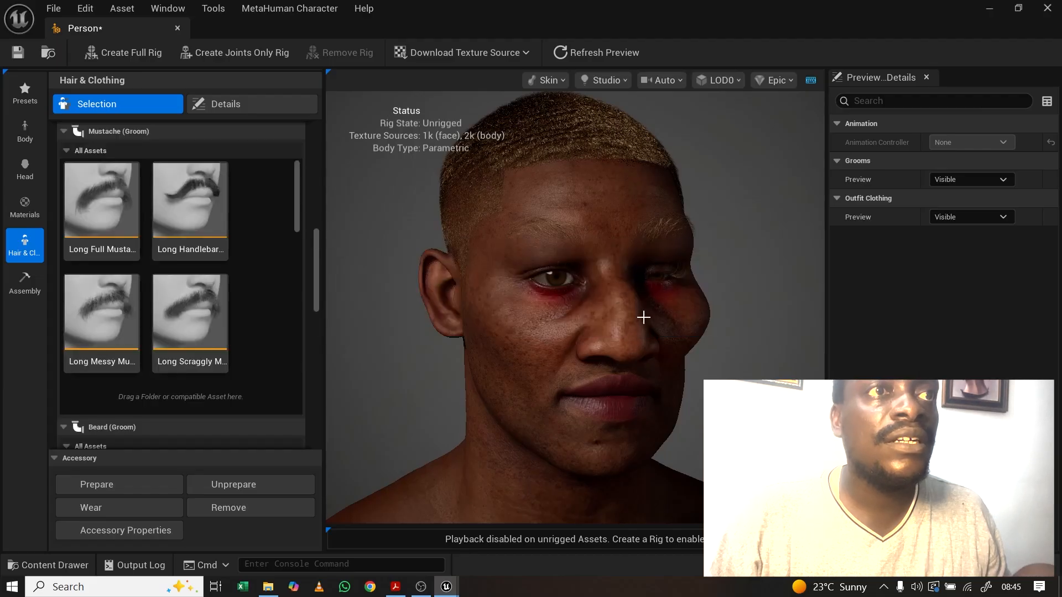
{"action": "left_click_drag", "start_coordinate": [644, 317], "coordinate": [520, 321]}
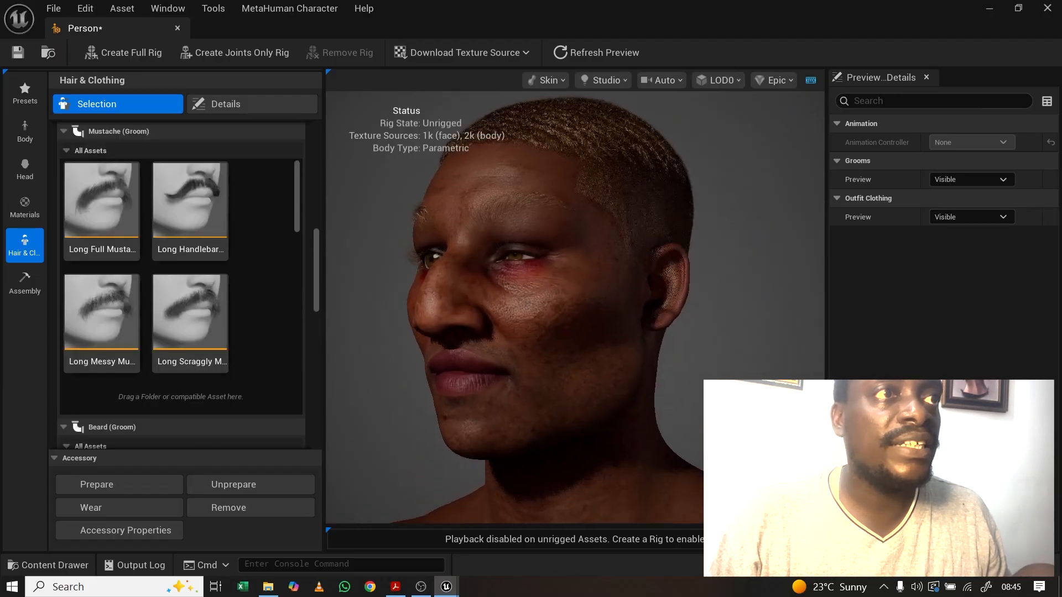
{"action": "left_click_drag", "start_coordinate": [470, 395], "coordinate": [533, 420]}
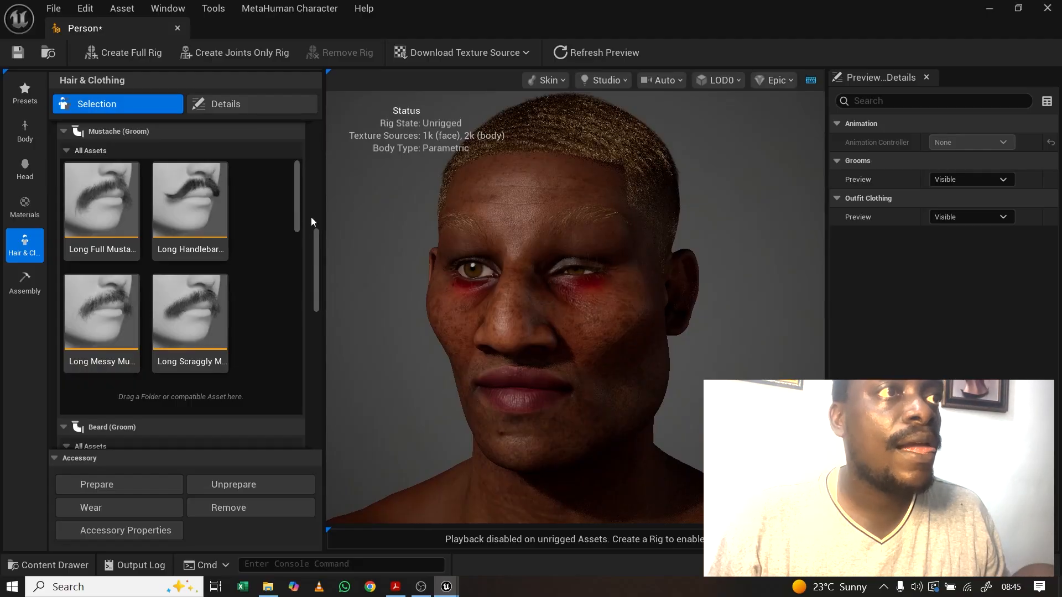
{"action": "left_click_drag", "start_coordinate": [312, 247], "coordinate": [332, 260]}
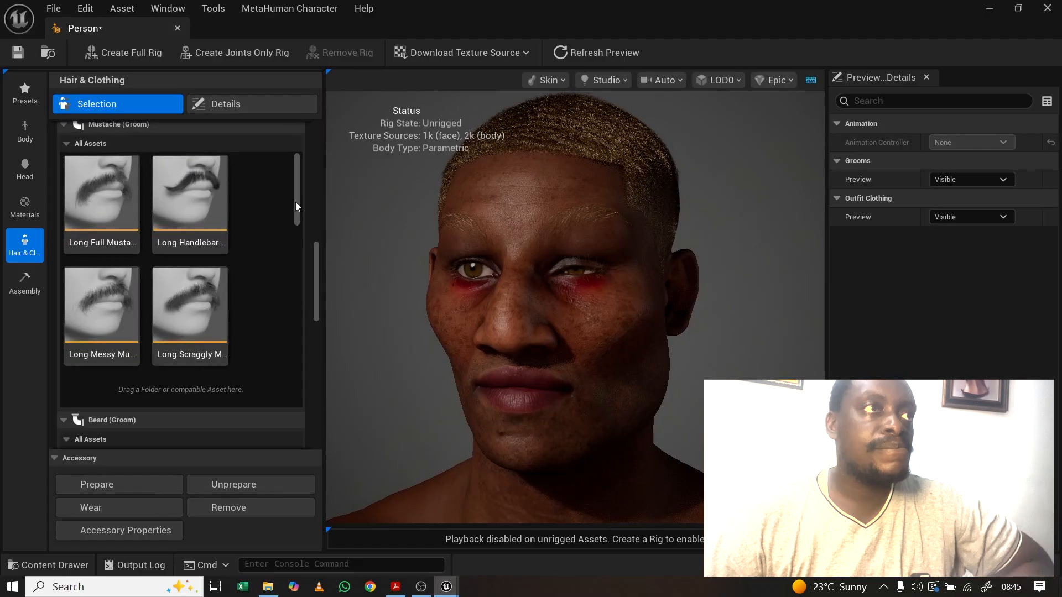
Step: Add the Long Scraggly Mustache groom and swing the head around to inspect it
{"action": "left_click", "coordinate": [188, 293]}
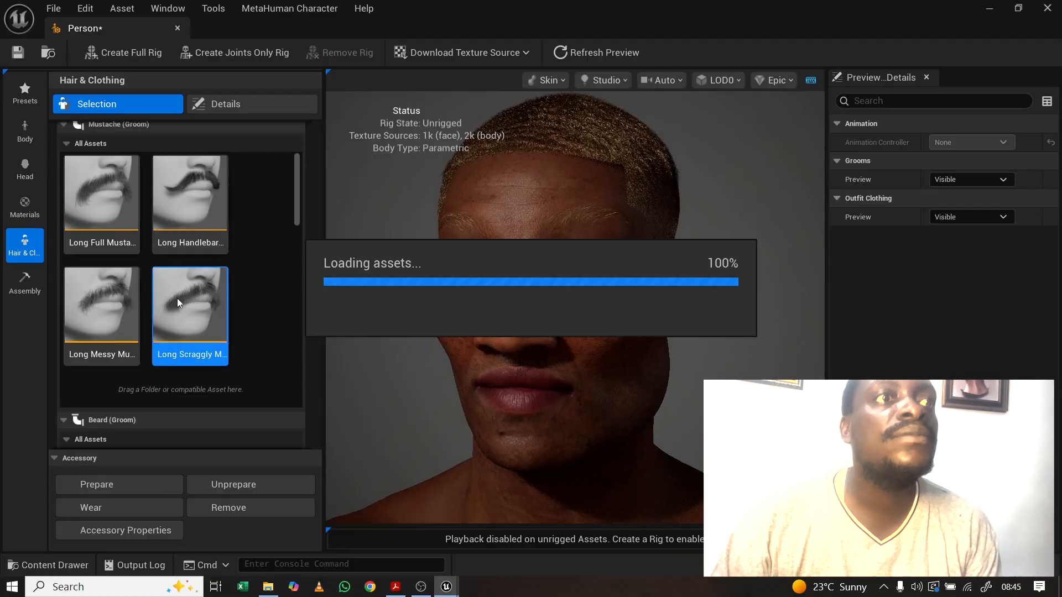
{"action": "scroll", "coordinate": [191, 297], "scroll_direction": "down", "scroll_amount": 2}
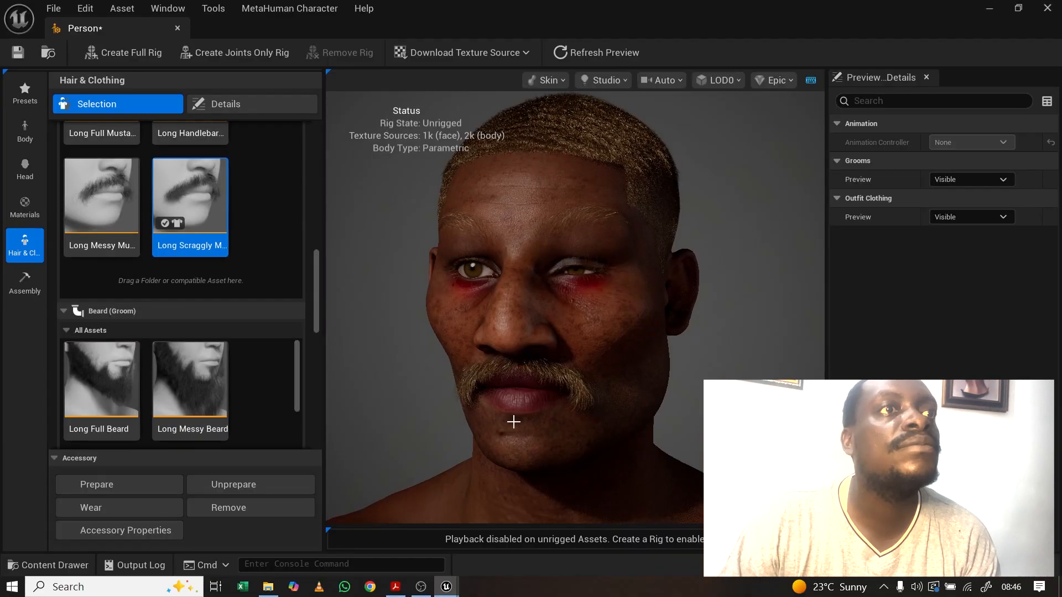
{"action": "left_click_drag", "start_coordinate": [513, 421], "coordinate": [564, 392]}
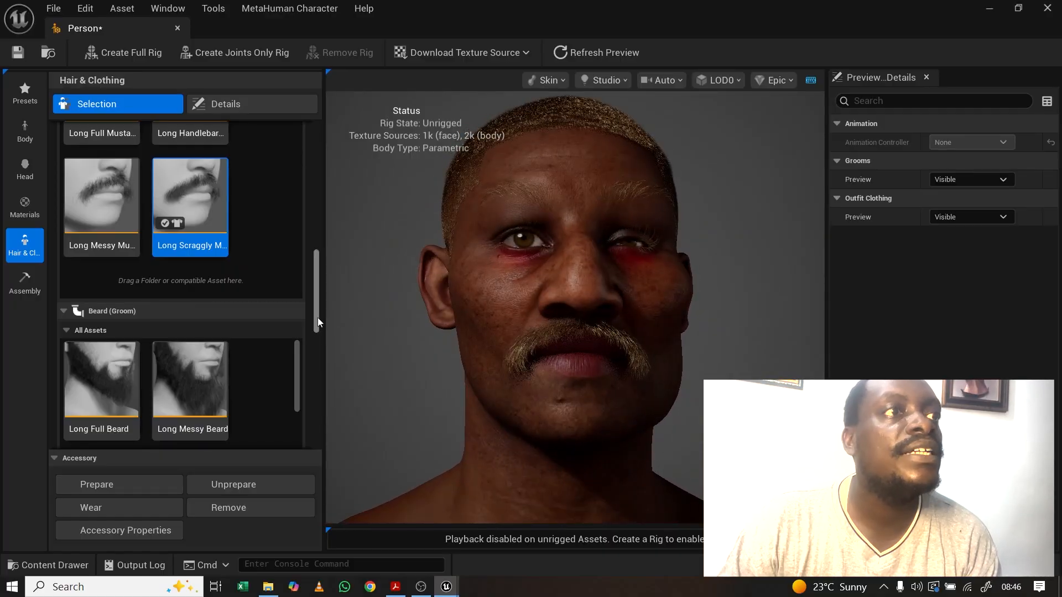
{"action": "left_click_drag", "start_coordinate": [316, 319], "coordinate": [312, 364]}
Step: Apply the Long Curly Beard groom to the character
{"action": "left_click", "coordinate": [108, 241]}
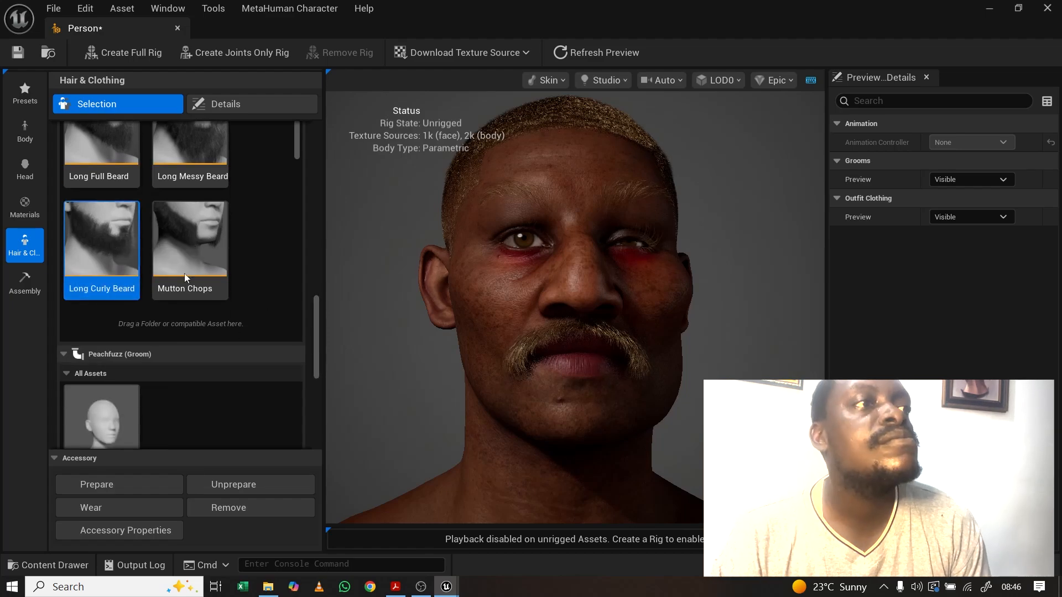
{"action": "left_click", "coordinate": [89, 241]}
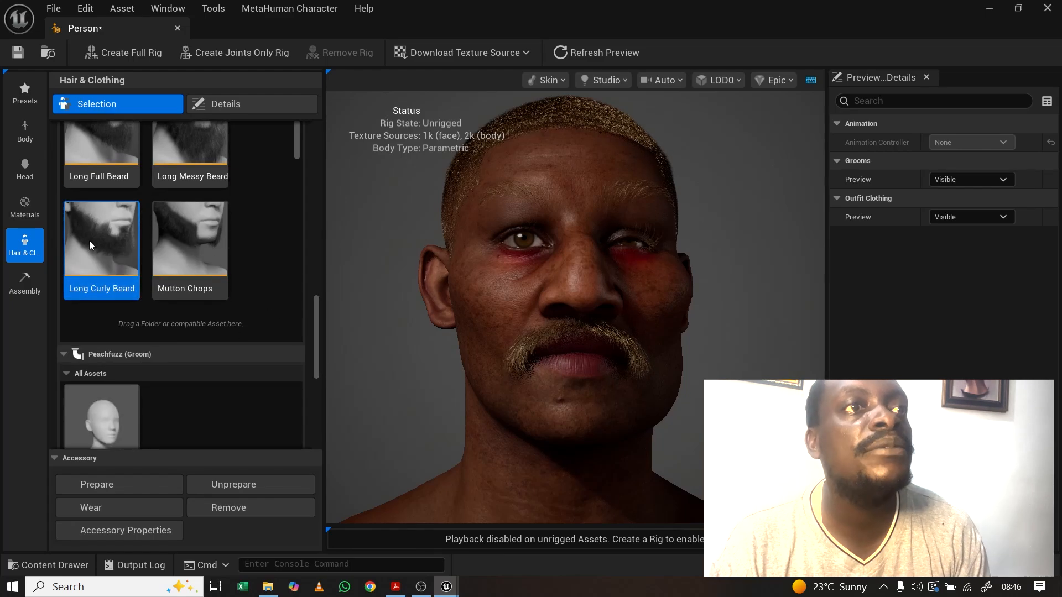
{"action": "scroll", "coordinate": [90, 241], "scroll_direction": "down", "scroll_amount": 4}
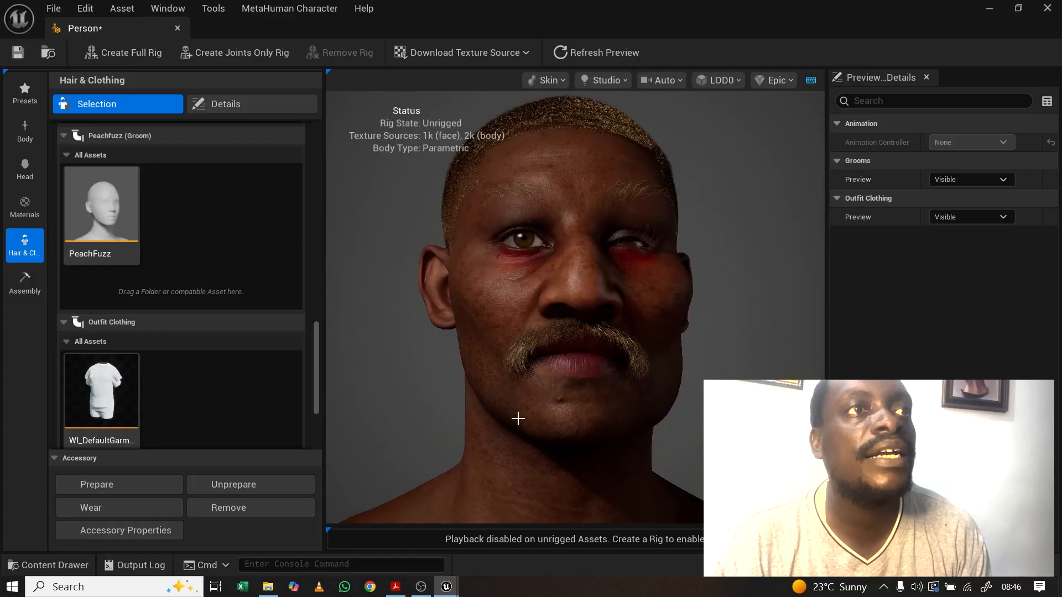
{"action": "left_click_drag", "start_coordinate": [316, 347], "coordinate": [313, 306]}
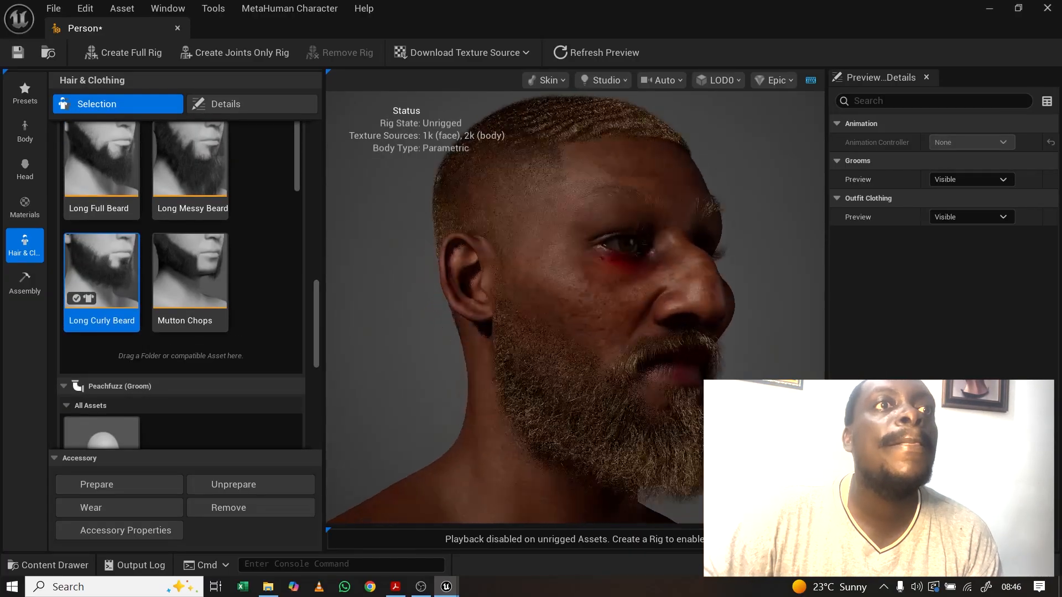
Step: Orbit around the bearded head to inspect the beard from near-profile and side views
{"action": "scroll", "coordinate": [548, 329], "scroll_direction": "down", "scroll_amount": 4}
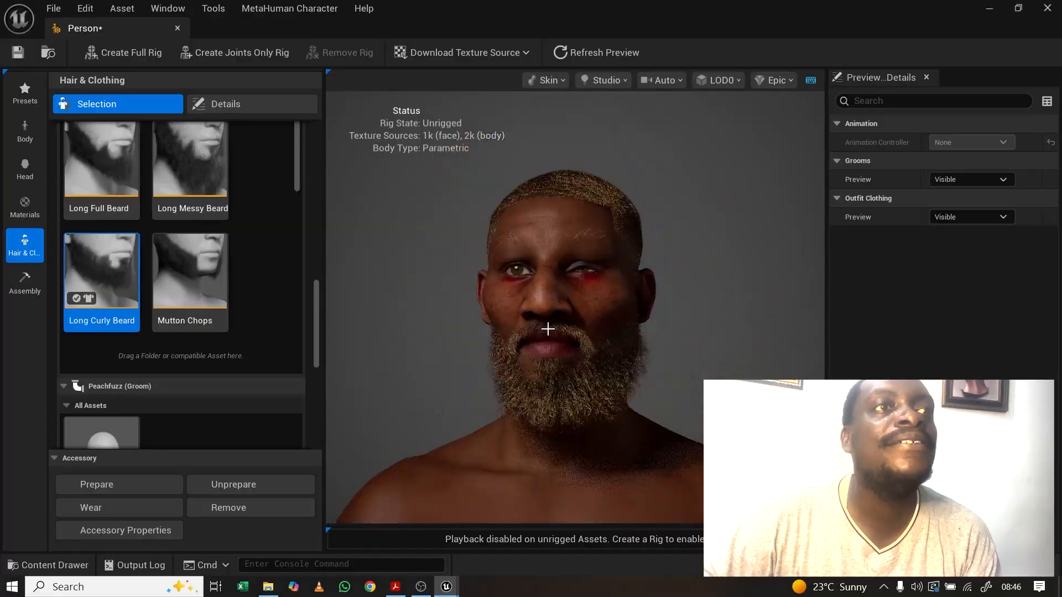
{"action": "scroll", "coordinate": [563, 324], "scroll_direction": "down", "scroll_amount": 3}
{"action": "scroll", "coordinate": [563, 324], "scroll_direction": "up", "scroll_amount": 3}
{"action": "left_click_drag", "start_coordinate": [562, 324], "coordinate": [526, 329]}
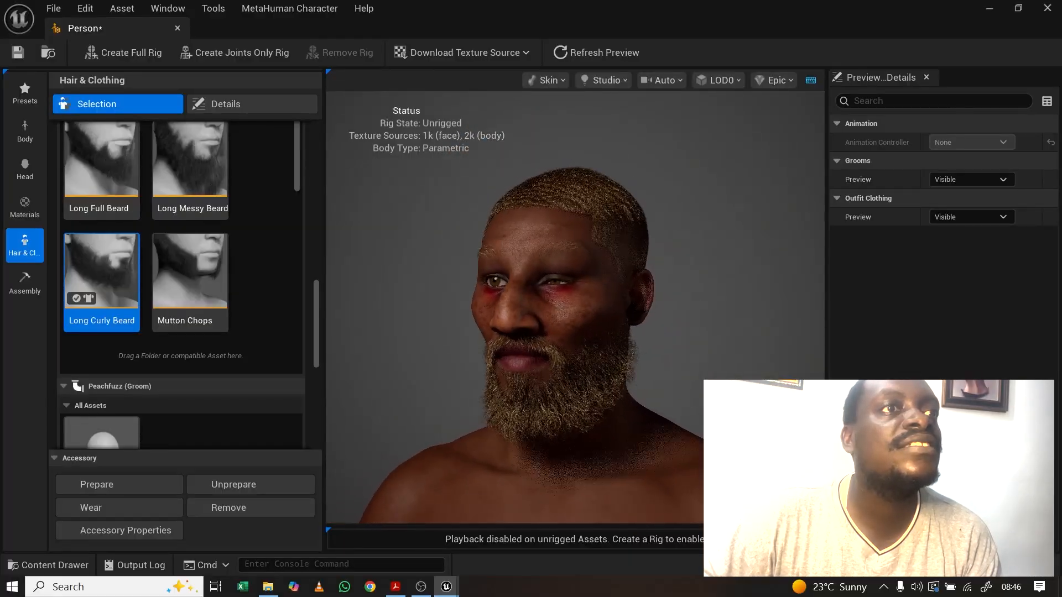
{"action": "left_click_drag", "start_coordinate": [644, 342], "coordinate": [769, 342]}
{"action": "left_click_drag", "start_coordinate": [526, 375], "coordinate": [545, 374]}
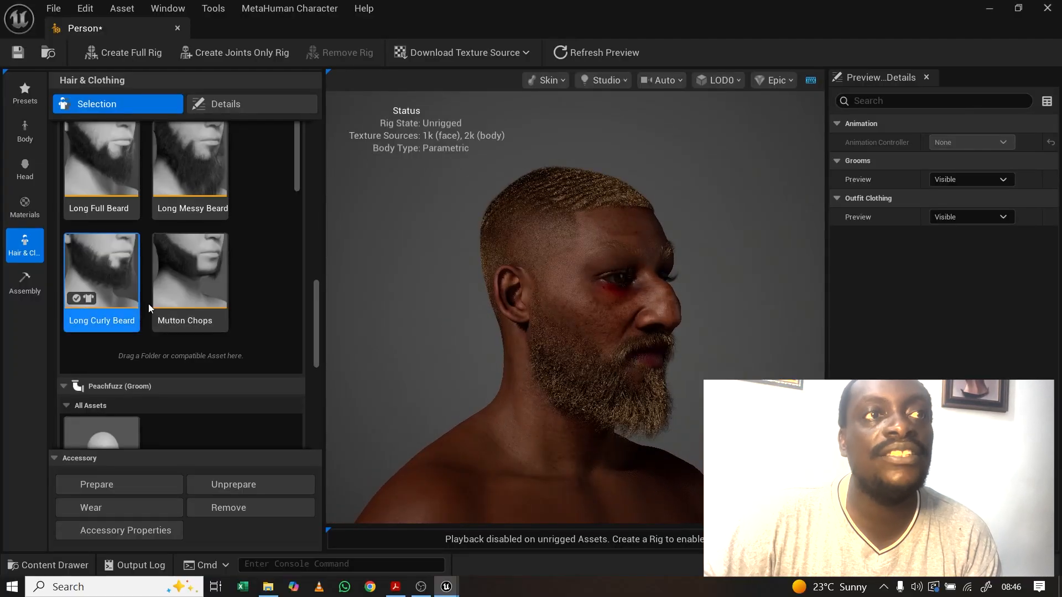
Step: Open the Long Curly Beard overrides and try raising then slightly lowering its Melanin
{"action": "left_click", "coordinate": [227, 103]}
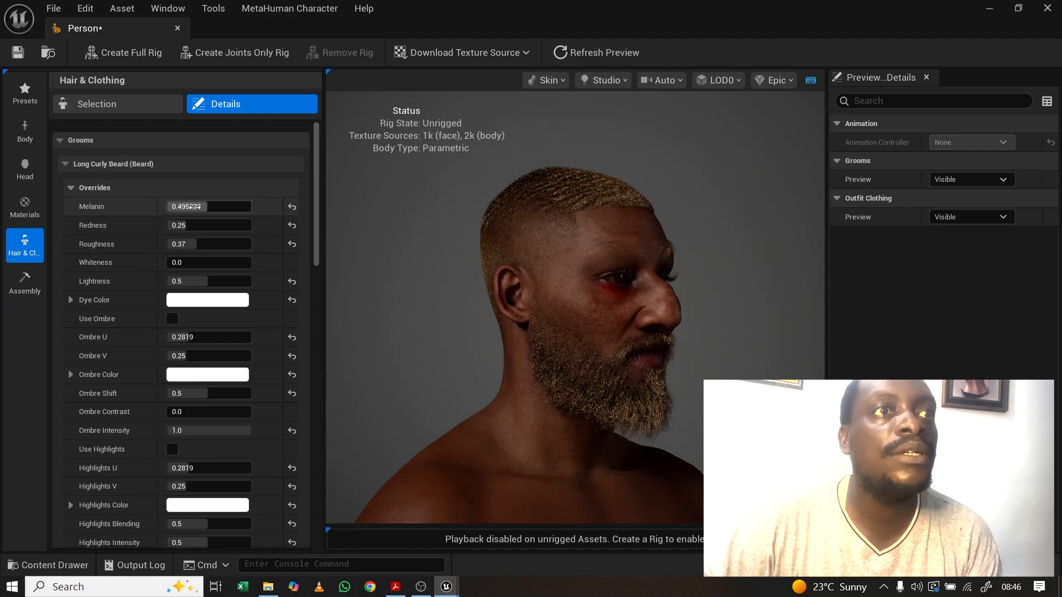
{"action": "left_click_drag", "start_coordinate": [215, 207], "coordinate": [240, 206]}
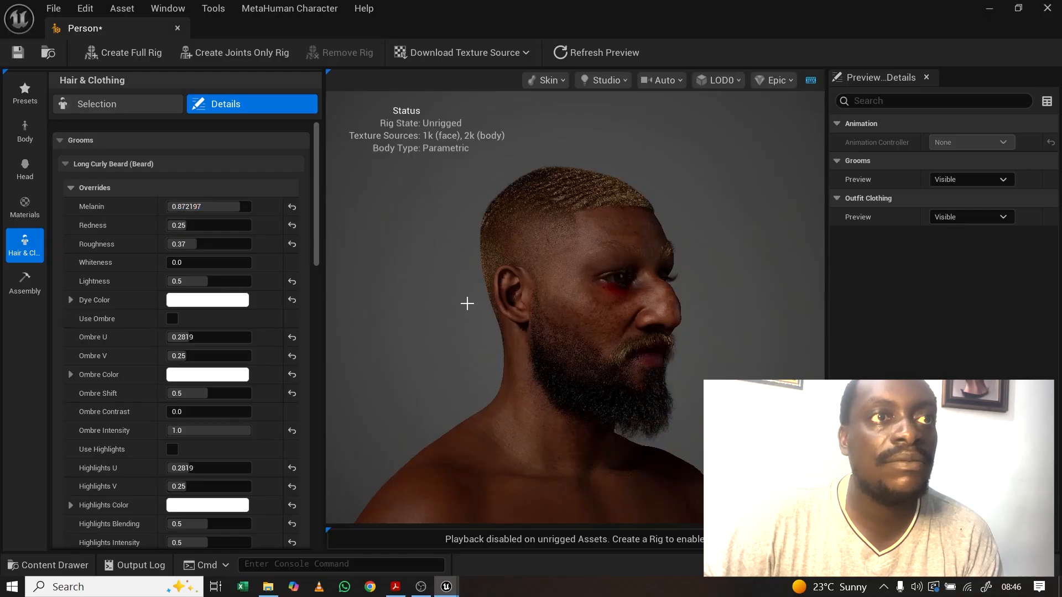
{"action": "left_click_drag", "start_coordinate": [227, 207], "coordinate": [189, 207]}
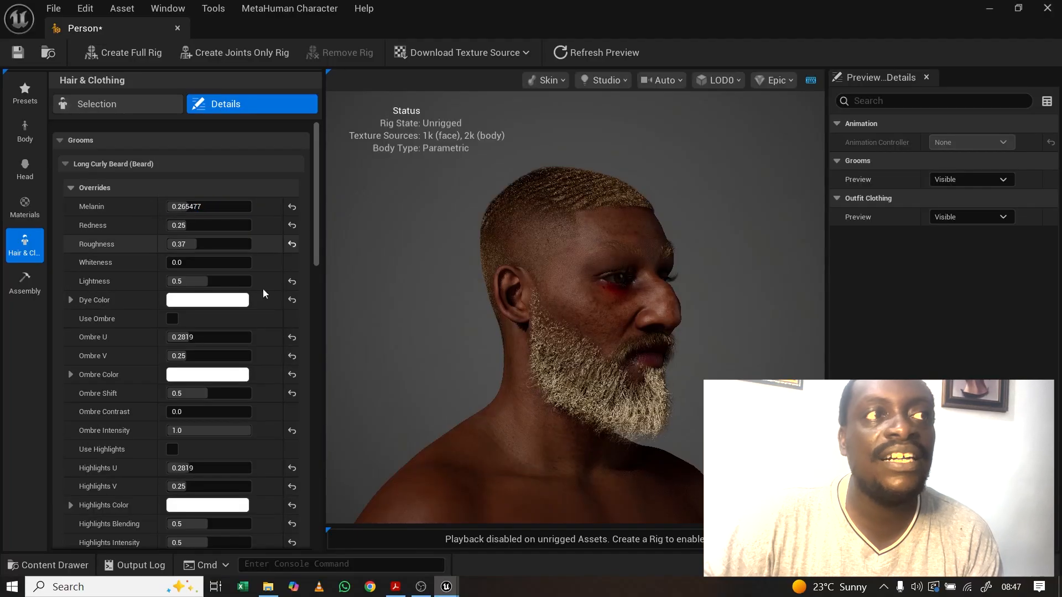
Step: Dye the beard pink and lower its Melanin to about 0.338 so the pink shows
{"action": "left_click", "coordinate": [193, 300]}
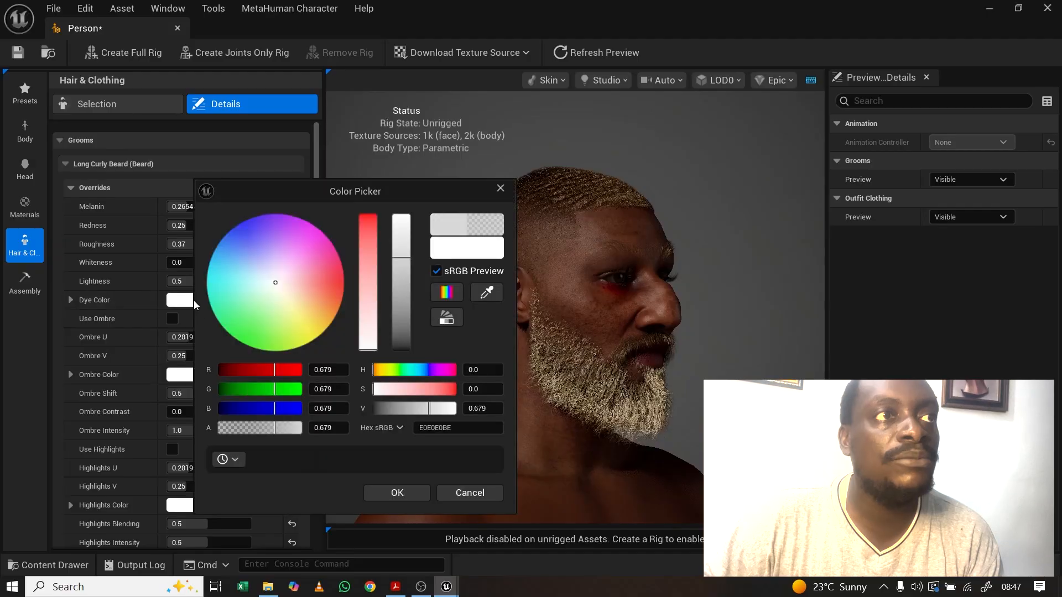
{"action": "left_click", "coordinate": [309, 235]}
{"action": "left_click", "coordinate": [397, 494]}
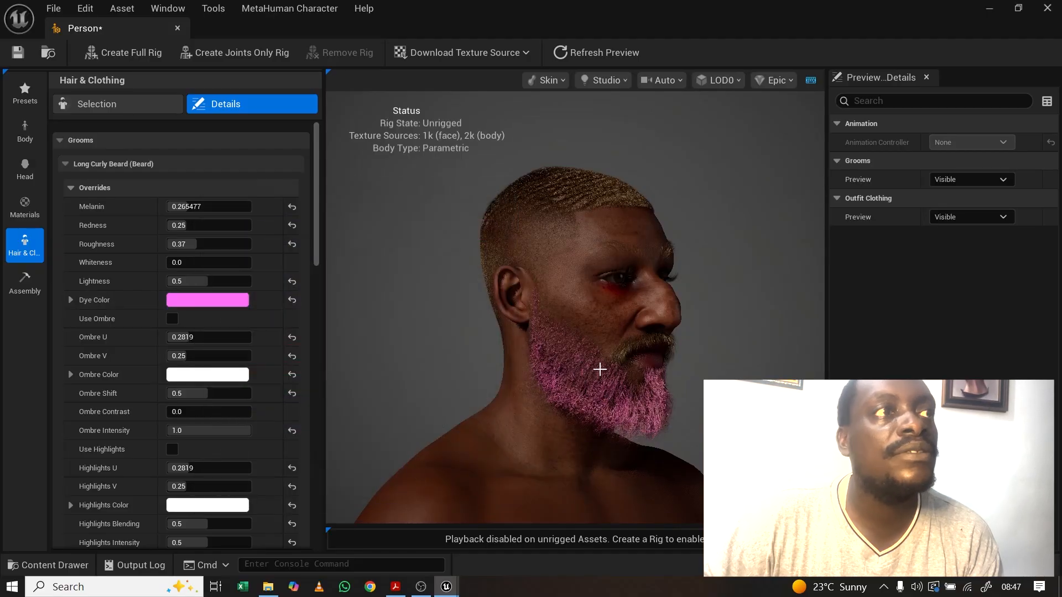
{"action": "left_click_drag", "start_coordinate": [182, 206], "coordinate": [237, 206]}
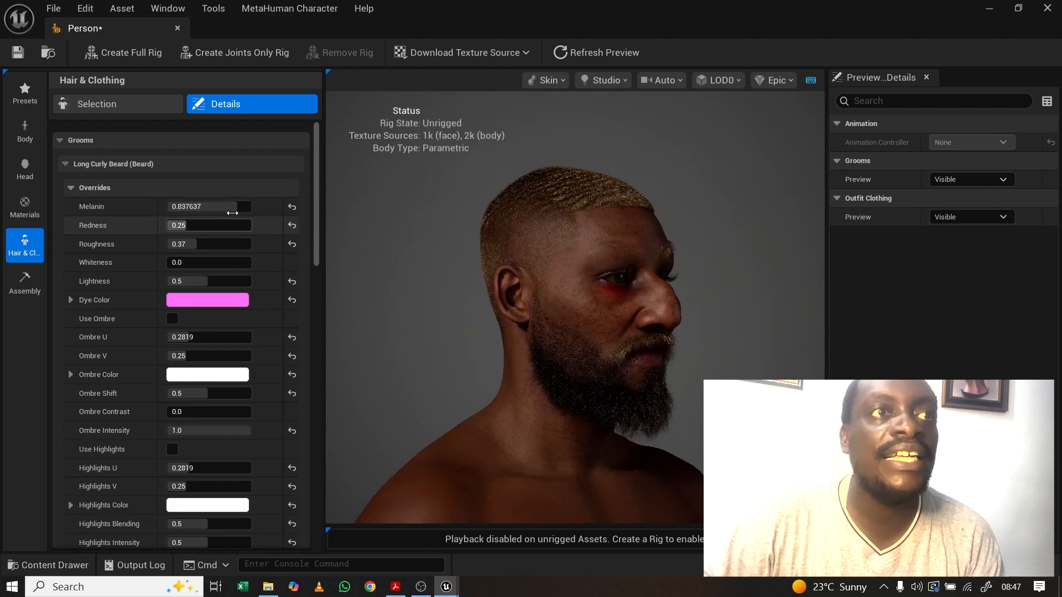
{"action": "left_click_drag", "start_coordinate": [231, 206], "coordinate": [194, 206]}
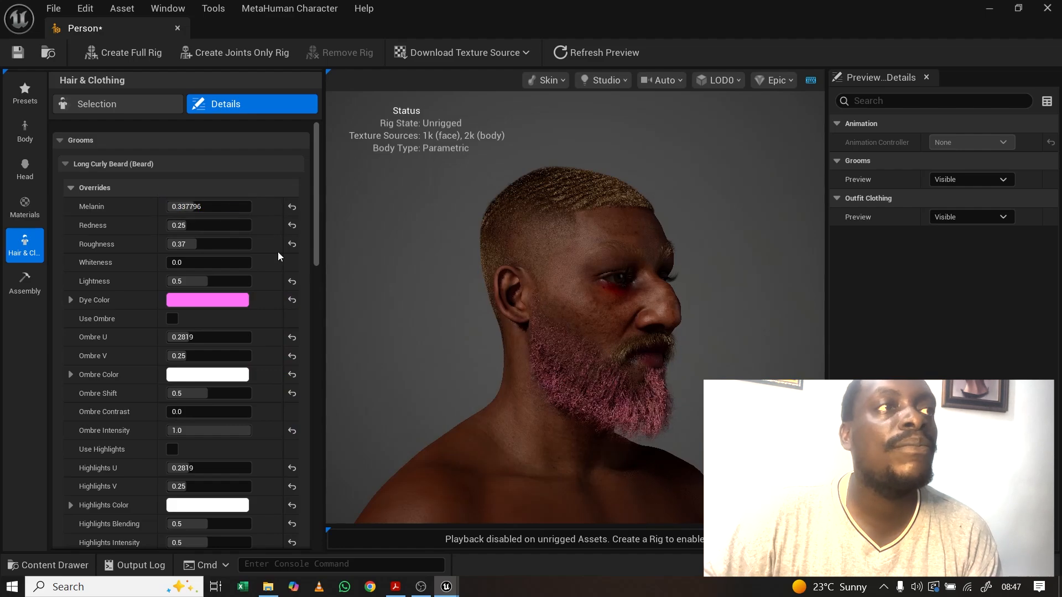
{"action": "left_click_drag", "start_coordinate": [318, 248], "coordinate": [301, 348]}
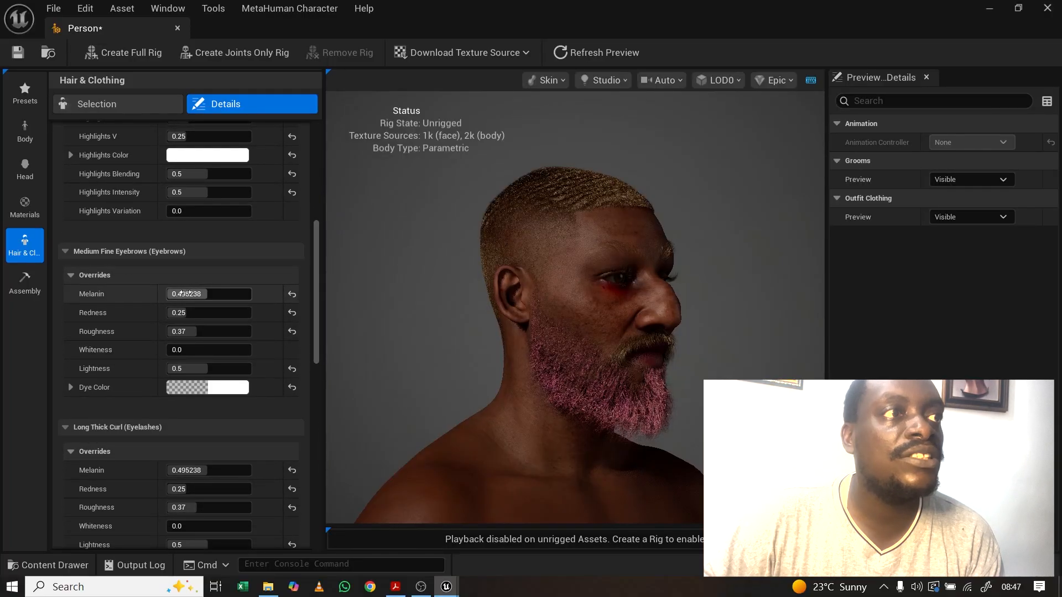
Step: Raise the eyebrow Melanin to darken them, with the camera framed frontally on the face
{"action": "mouse_move", "coordinate": [183, 294]}
{"action": "left_mouse_down"}
{"action": "mouse_move", "coordinate": [216, 294]}
{"action": "mouse_move", "coordinate": [189, 293]}
{"action": "left_mouse_up"}
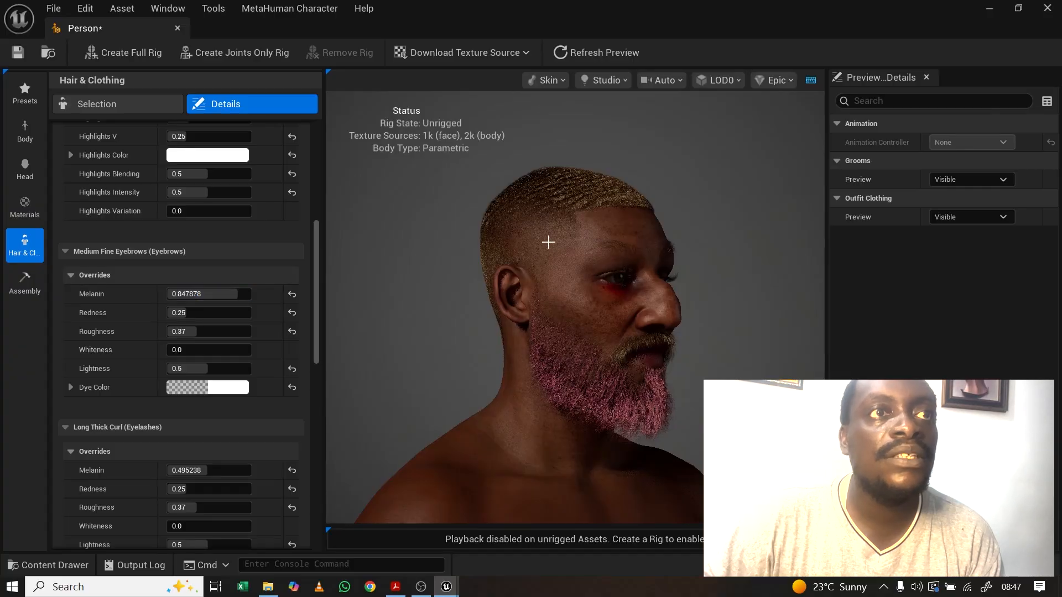
{"action": "left_click", "coordinate": [662, 78]}
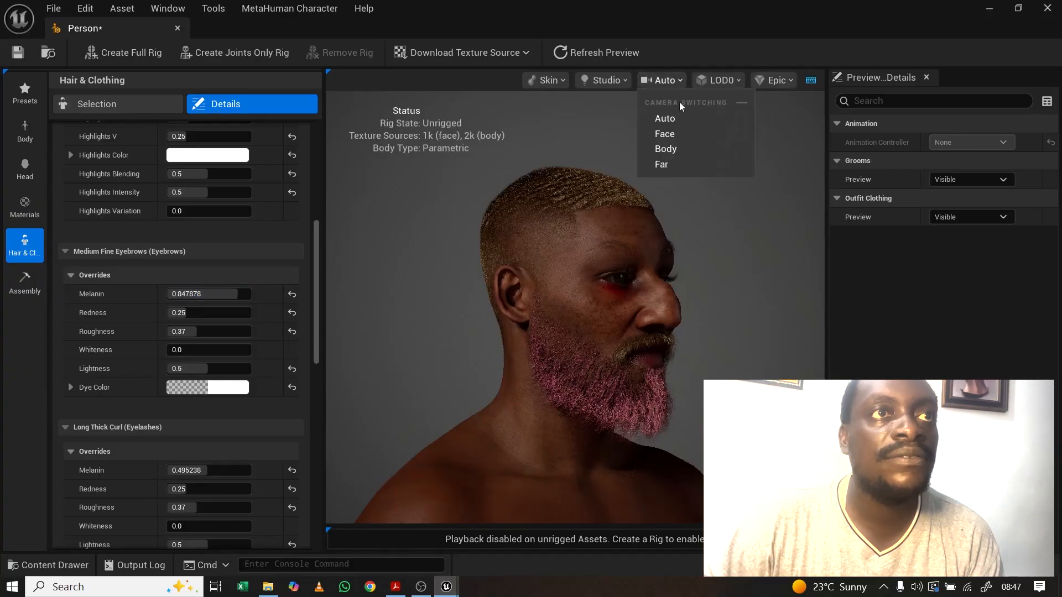
{"action": "left_click", "coordinate": [668, 133]}
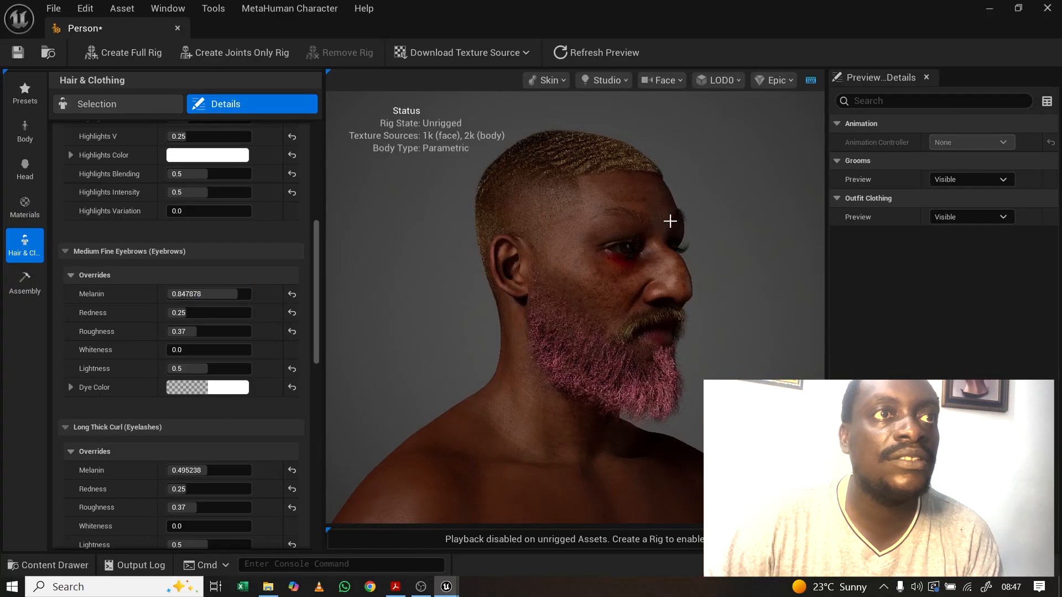
{"action": "scroll", "coordinate": [670, 221], "scroll_direction": "up", "scroll_amount": 5}
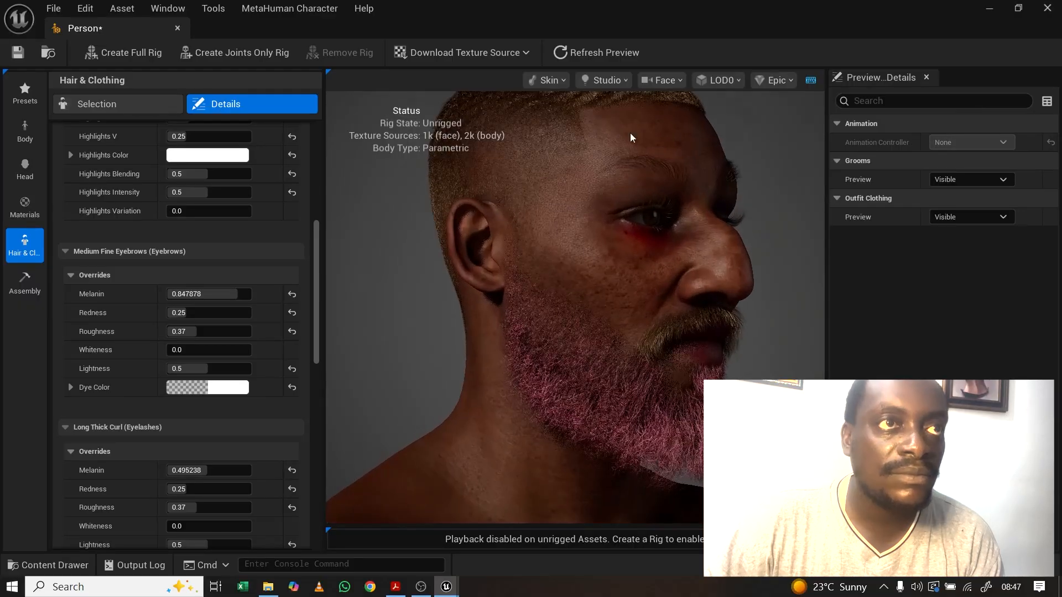
{"action": "middle_click_drag", "start_coordinate": [614, 196], "coordinate": [615, 116]}
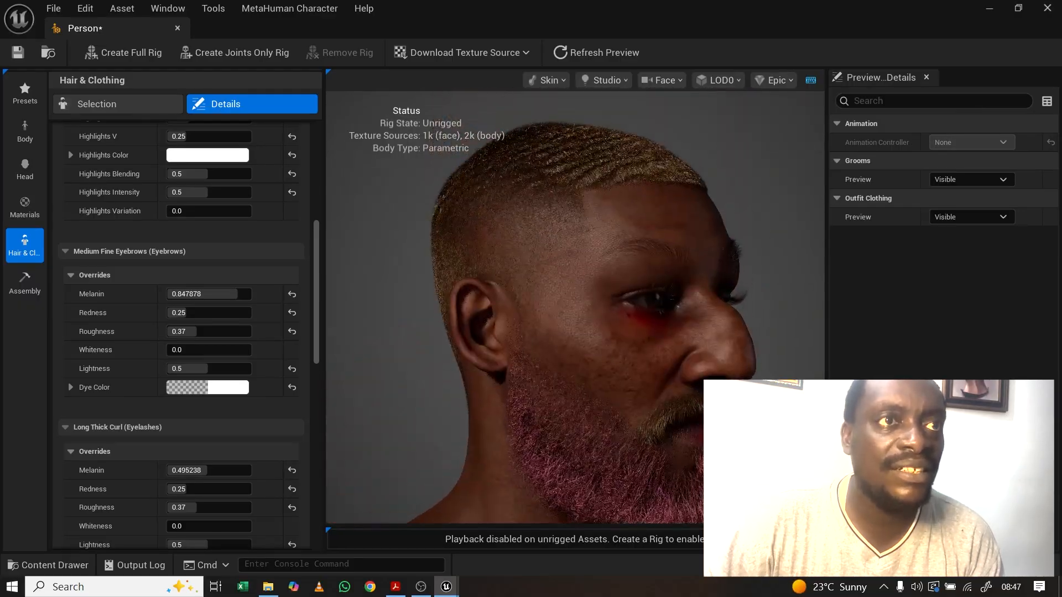
{"action": "left_click_drag", "start_coordinate": [639, 326], "coordinate": [514, 327]}
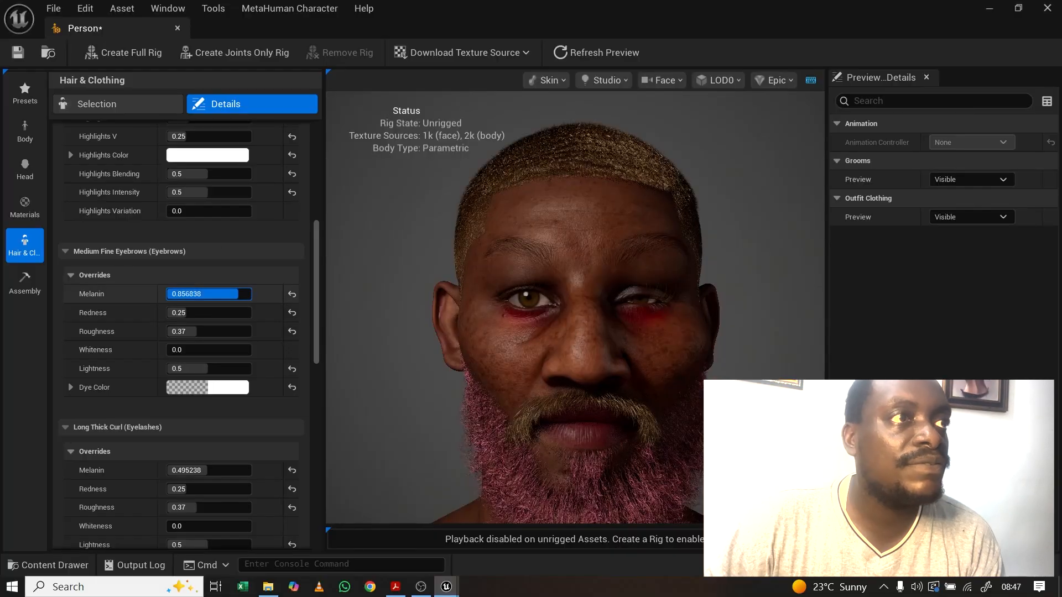
{"action": "mouse_move", "coordinate": [238, 294]}
{"action": "left_mouse_down"}
{"action": "mouse_move", "coordinate": [213, 293]}
{"action": "mouse_move", "coordinate": [239, 294]}
{"action": "left_mouse_up"}
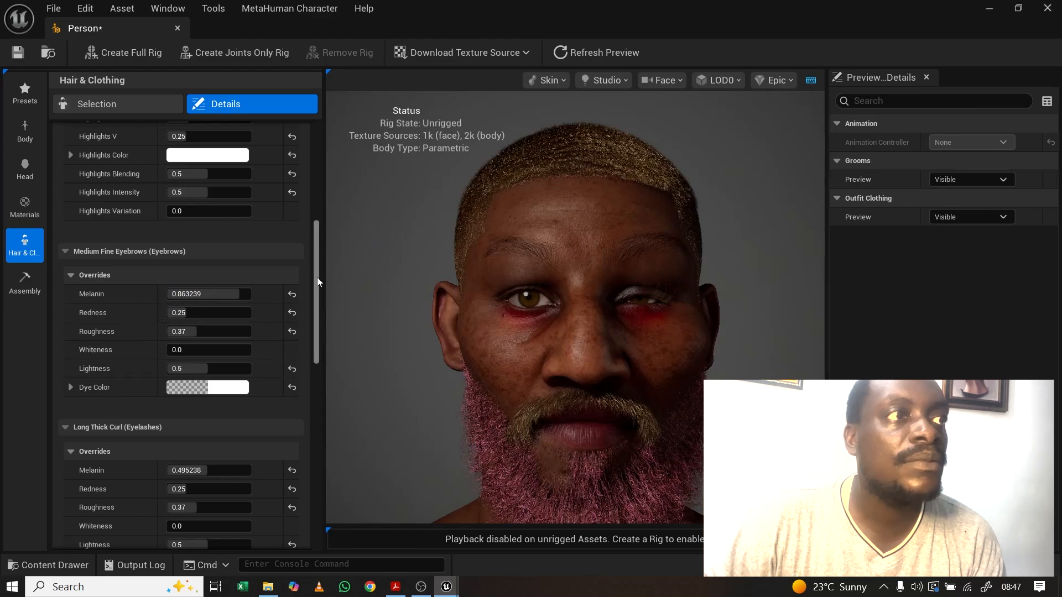
Step: Raise the Long Thick Curl eyelashes' Melanin to about 0.813
{"action": "left_click_drag", "start_coordinate": [318, 278], "coordinate": [311, 334]}
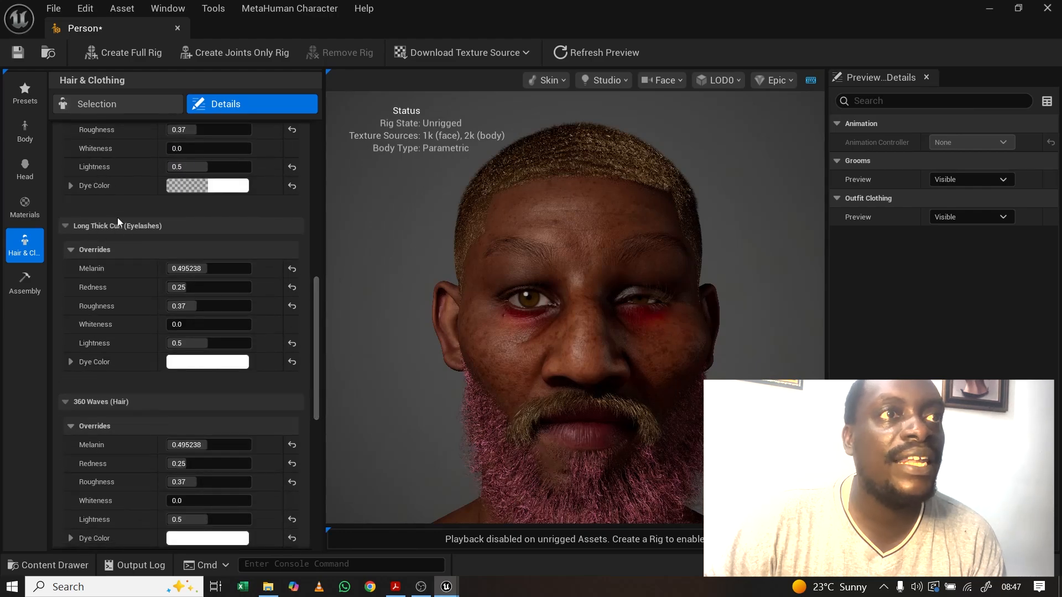
{"action": "left_click_drag", "start_coordinate": [207, 268], "coordinate": [216, 268]}
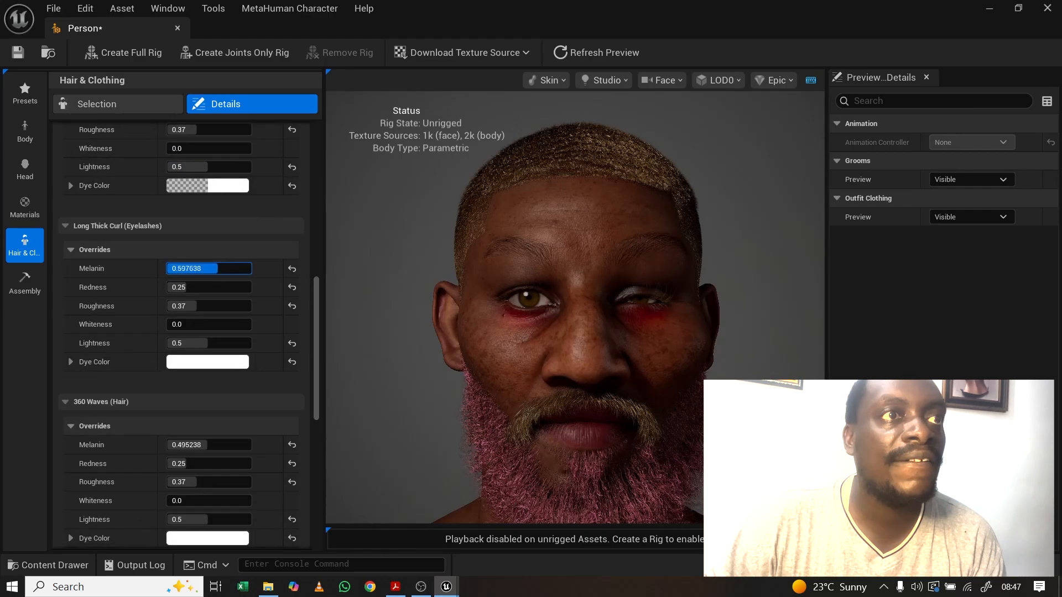
{"action": "scroll", "coordinate": [316, 323], "scroll_direction": "down", "scroll_amount": 3}
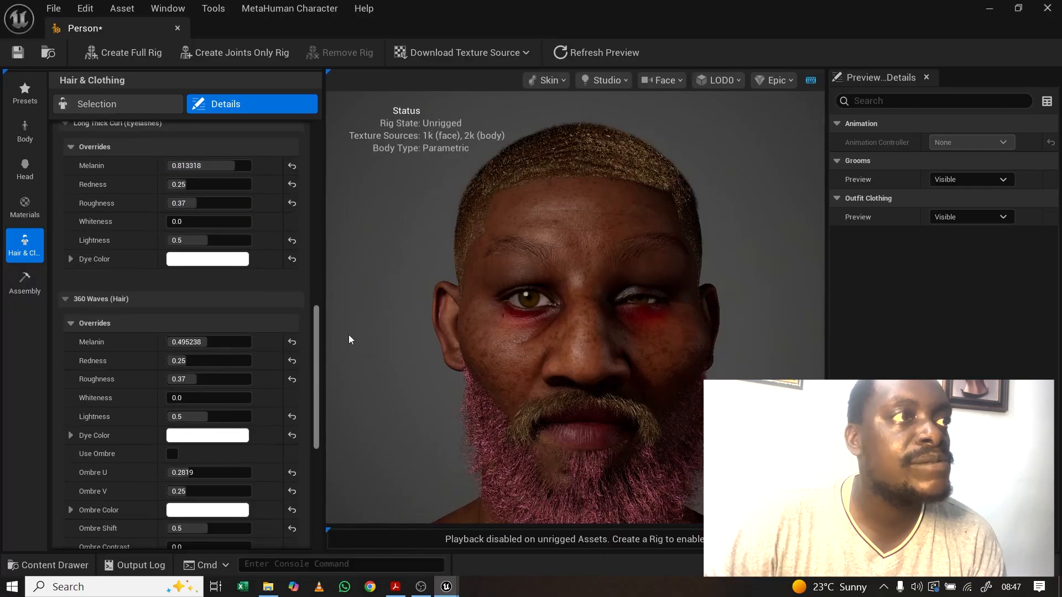
Step: Raise the 360 Waves hair Melanin to darken it, viewing the head from the side
{"action": "left_click_drag", "start_coordinate": [201, 342], "coordinate": [221, 342]}
{"action": "left_click_drag", "start_coordinate": [501, 231], "coordinate": [358, 304]}
{"action": "left_click_drag", "start_coordinate": [420, 252], "coordinate": [371, 263]}
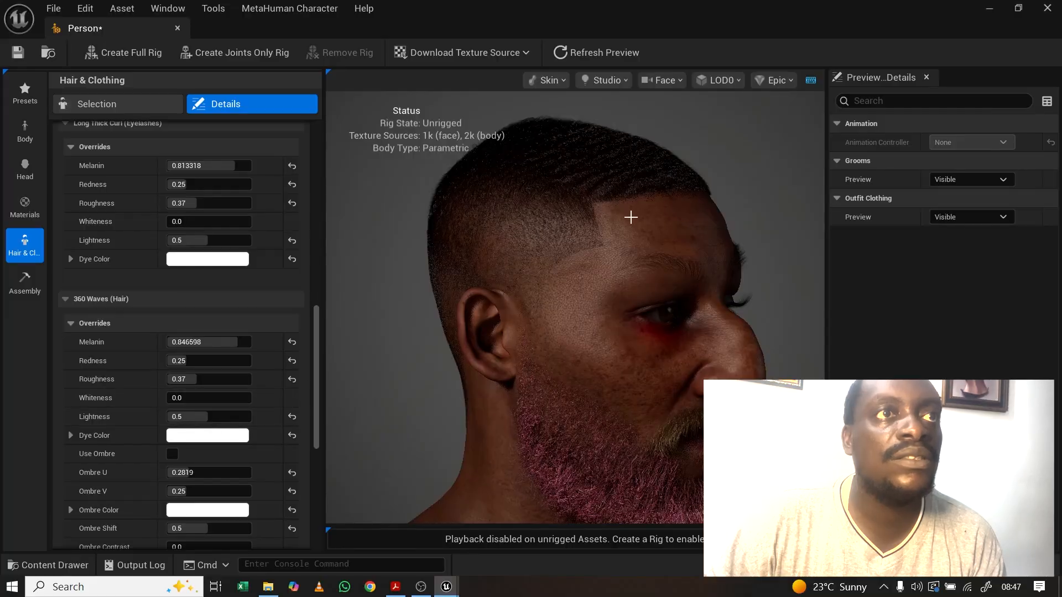
{"action": "middle_click_drag", "start_coordinate": [627, 233], "coordinate": [585, 316]}
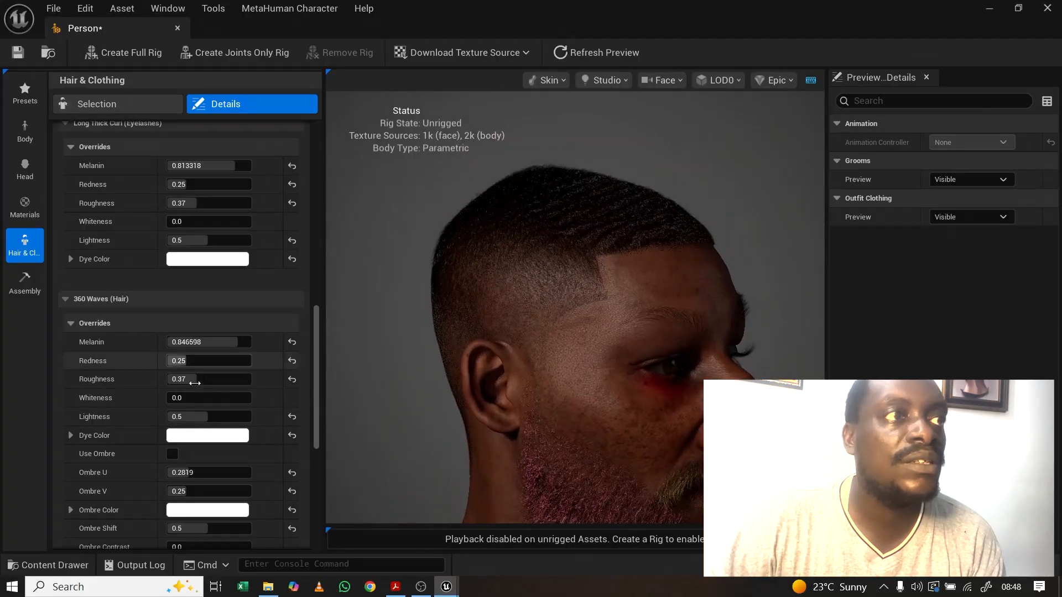
Step: Set the hair Whiteness to about 0.14
{"action": "left_click_drag", "start_coordinate": [173, 398], "coordinate": [190, 398]}
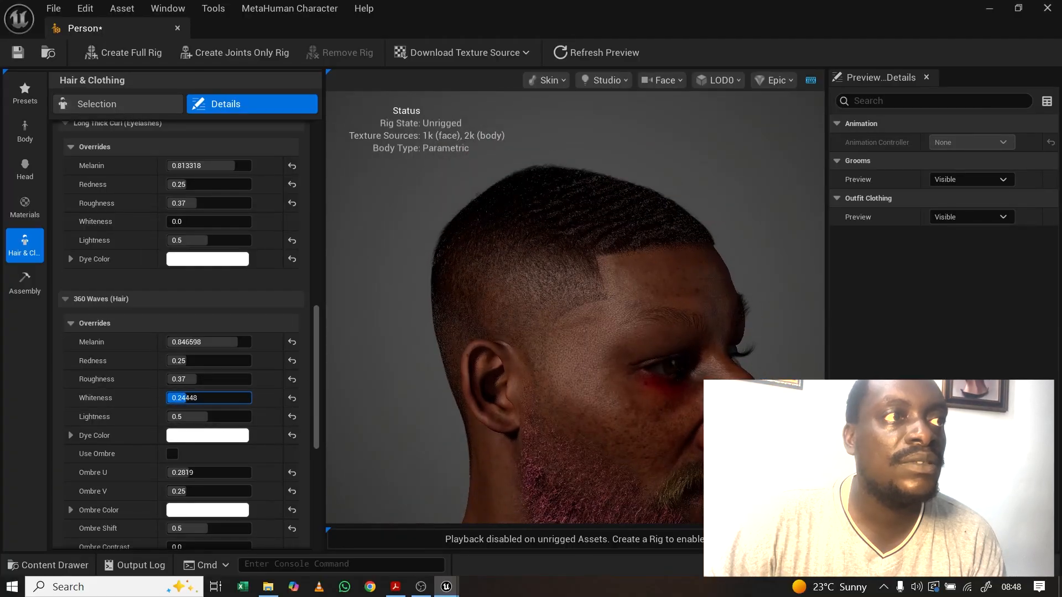
{"action": "left_click_drag", "start_coordinate": [741, 270], "coordinate": [680, 301]}
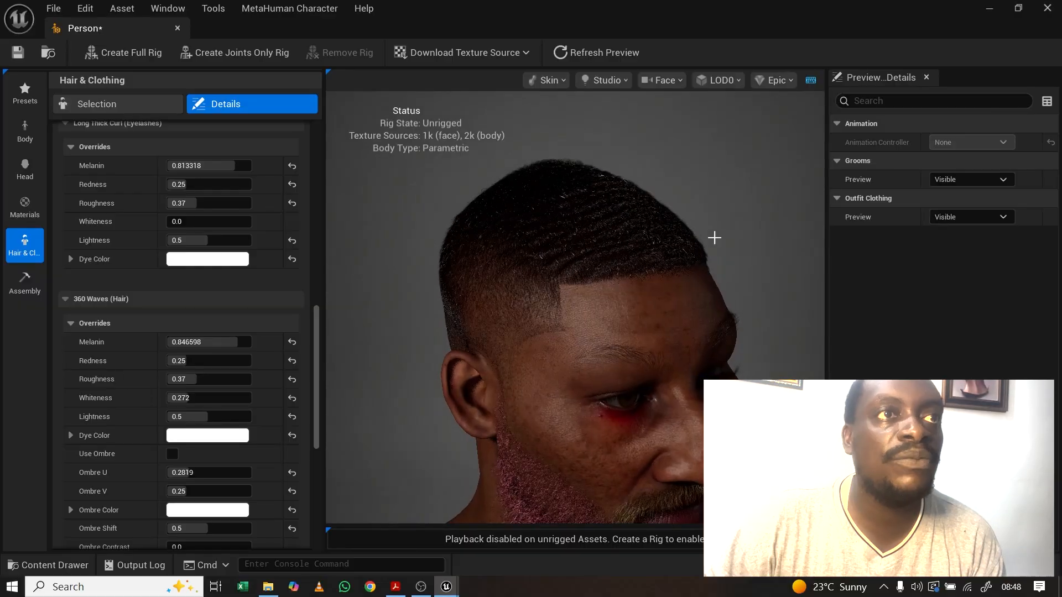
{"action": "left_click", "coordinate": [188, 397]}
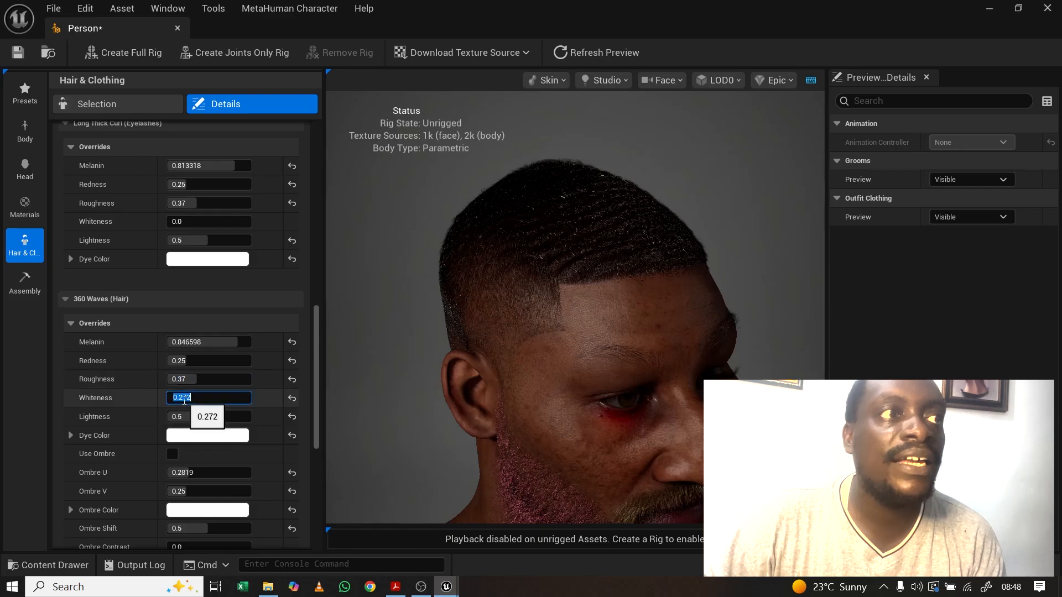
{"action": "left_click", "coordinate": [262, 377]}
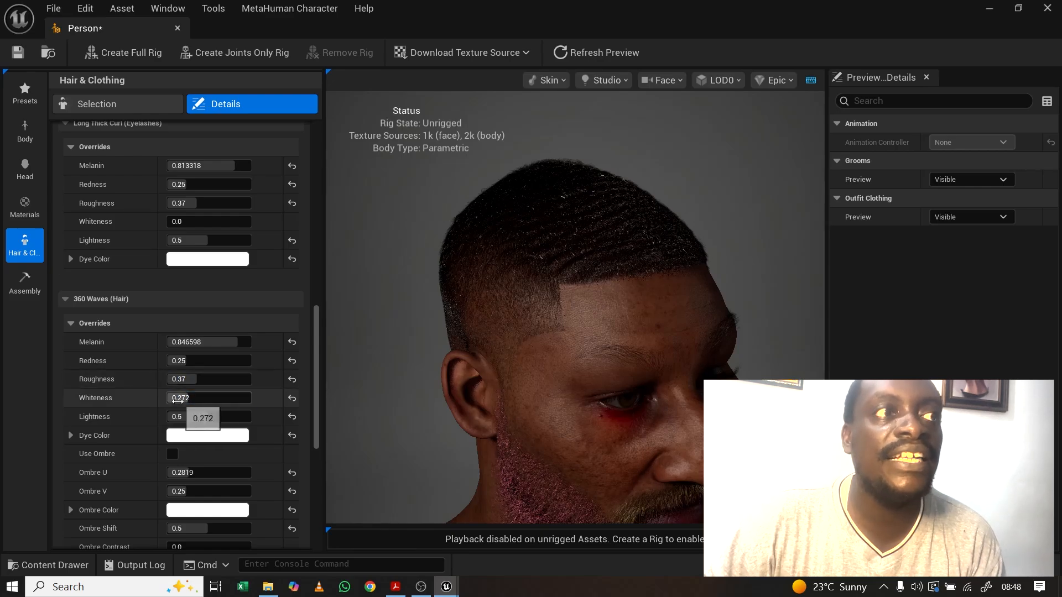
{"action": "left_click_drag", "start_coordinate": [181, 398], "coordinate": [167, 407]}
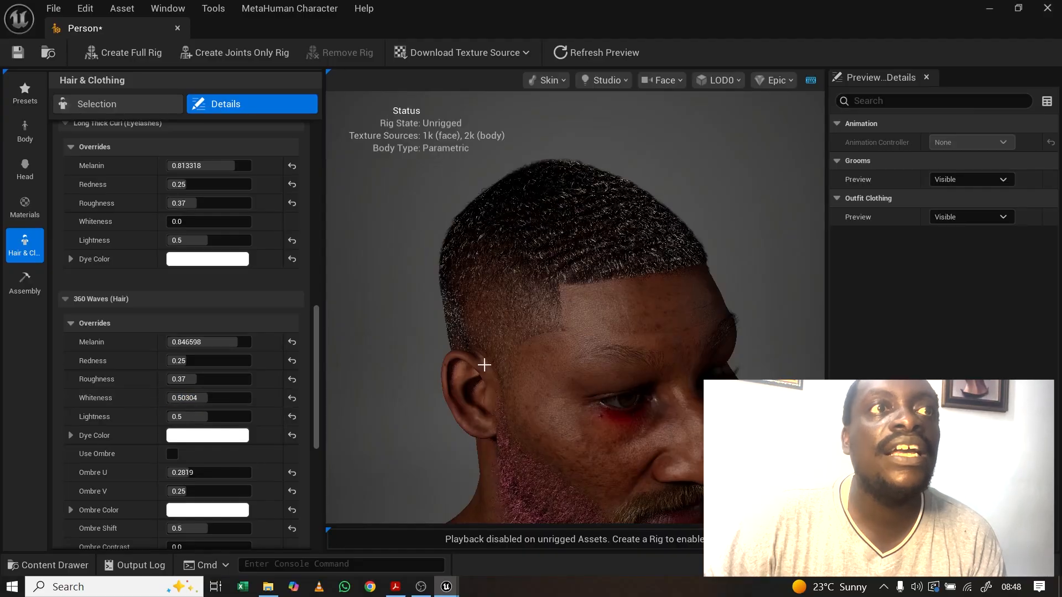
{"action": "mouse_move", "coordinate": [188, 398]}
{"action": "left_mouse_down"}
{"action": "mouse_move", "coordinate": [170, 398]}
{"action": "mouse_move", "coordinate": [207, 395]}
{"action": "left_mouse_up"}
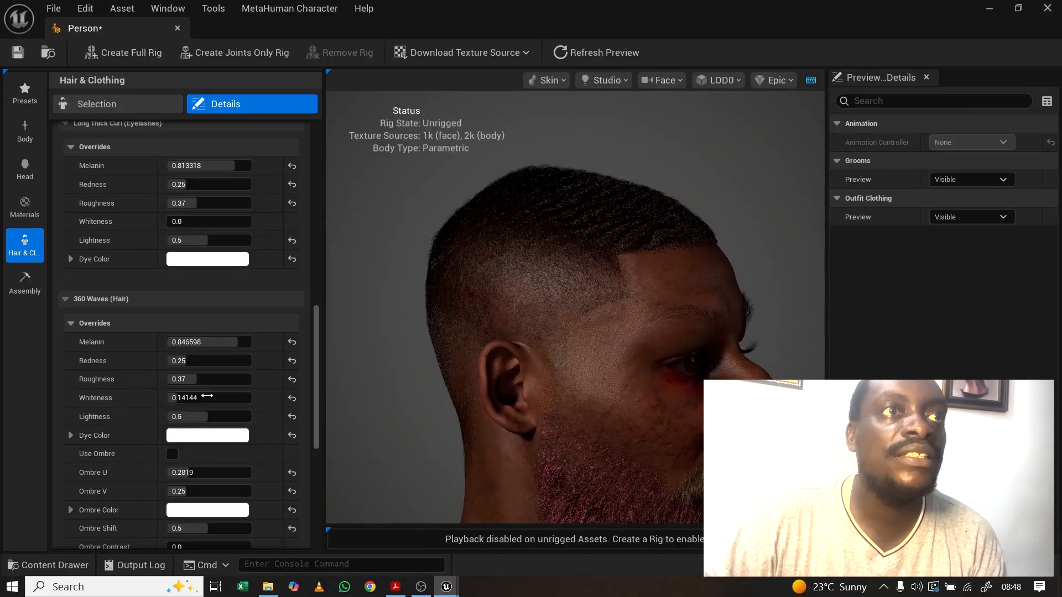
{"action": "left_click_drag", "start_coordinate": [564, 330], "coordinate": [498, 332]}
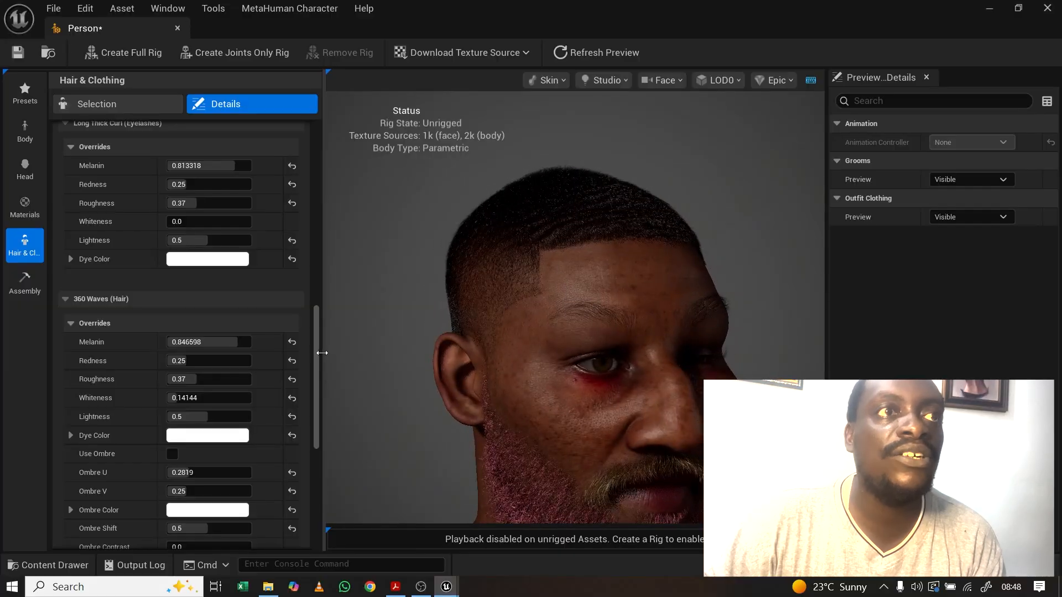
Step: Enable Use Ombre on the 360 Waves hair and check the blond tips in profile
{"action": "scroll", "coordinate": [314, 368], "scroll_direction": "down", "scroll_amount": 5}
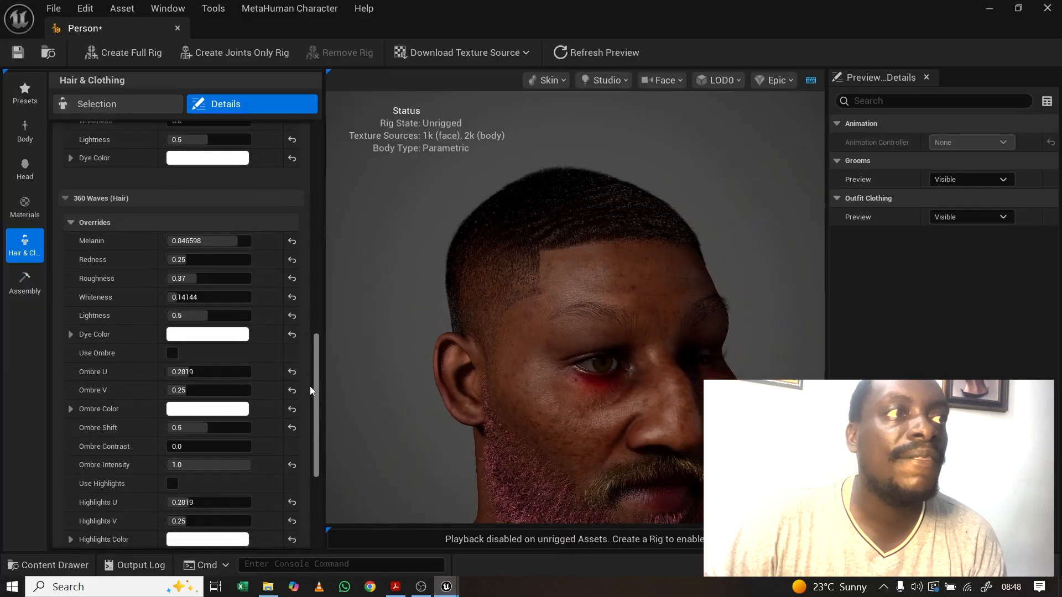
{"action": "scroll", "coordinate": [293, 405], "scroll_direction": "down", "scroll_amount": 1}
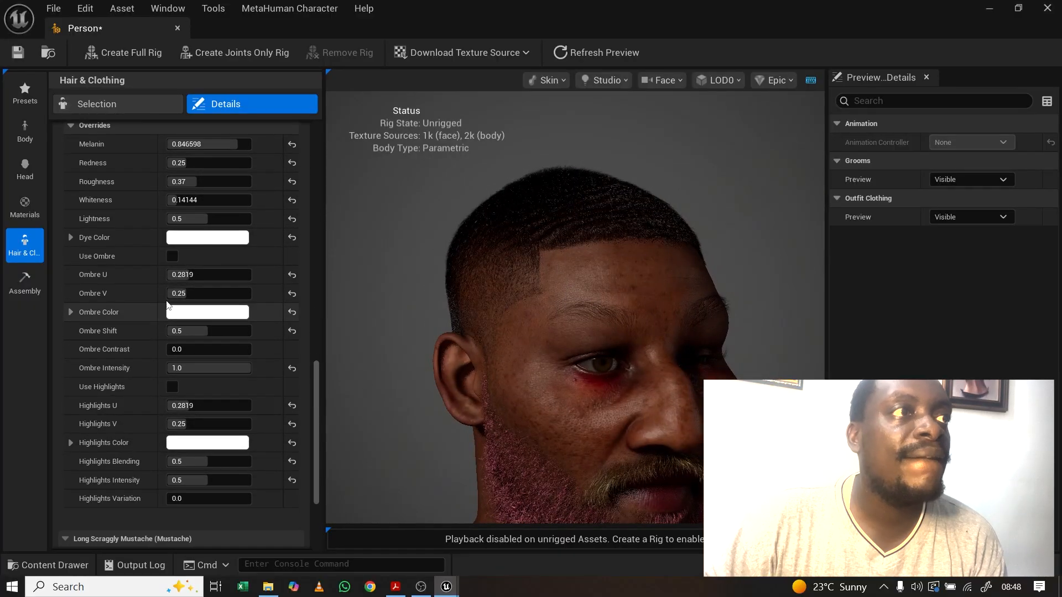
{"action": "left_click", "coordinate": [176, 258]}
{"action": "left_click_drag", "start_coordinate": [547, 279], "coordinate": [636, 278]}
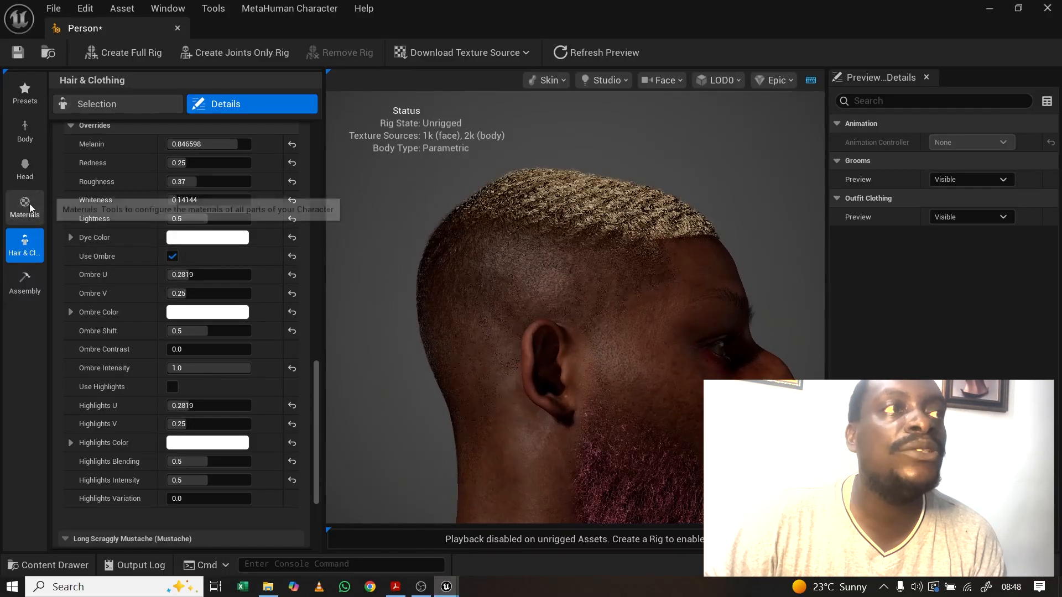
Step: Replace the 360 Waves hair with the Medium Faux Mohawk and show the groom override settings
{"action": "left_click", "coordinate": [108, 105]}
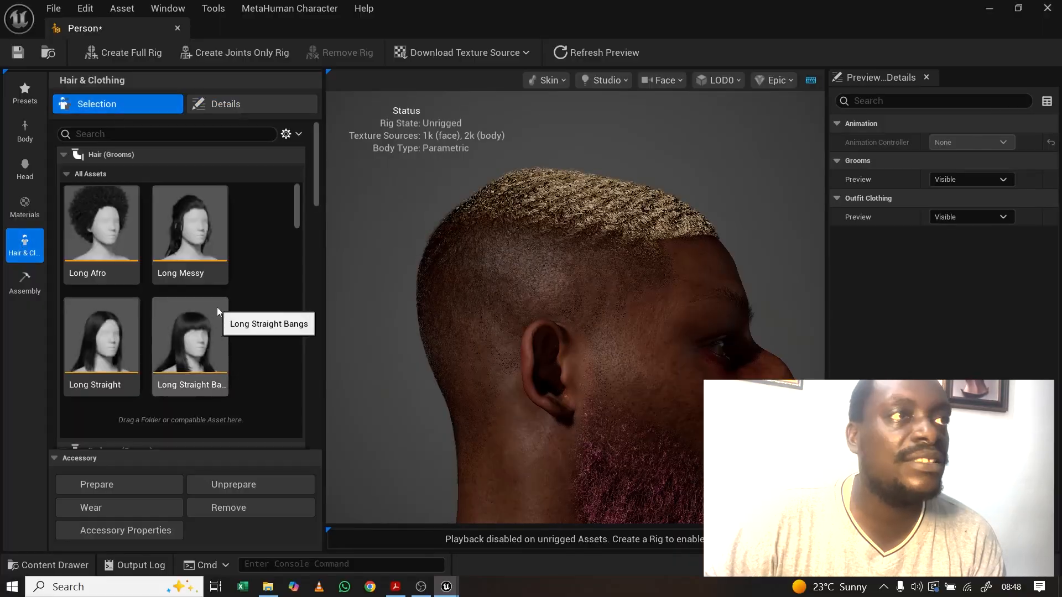
{"action": "left_click_drag", "start_coordinate": [297, 217], "coordinate": [297, 257]}
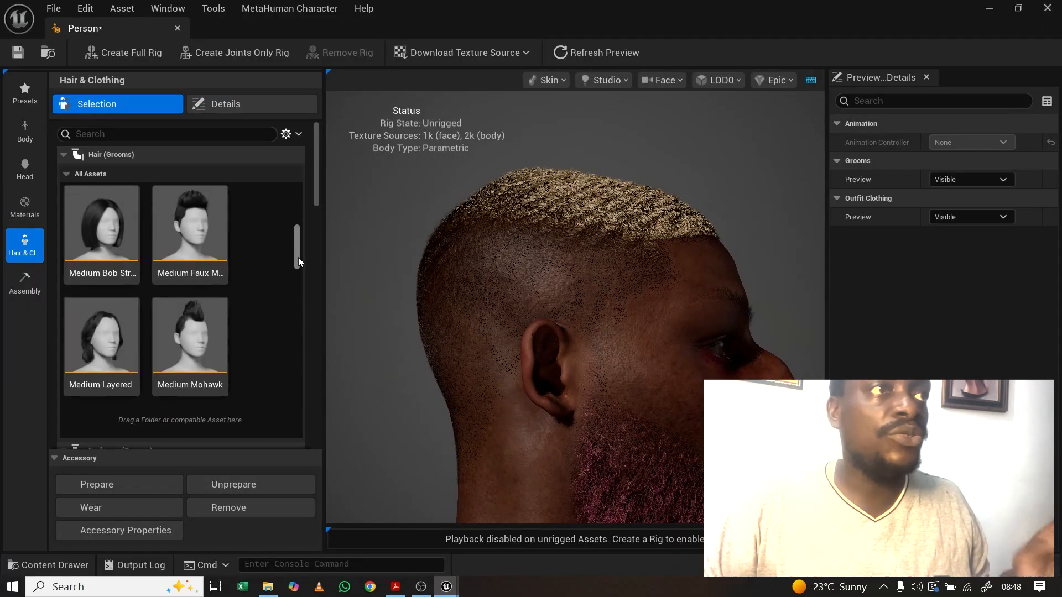
{"action": "left_click", "coordinate": [189, 250]}
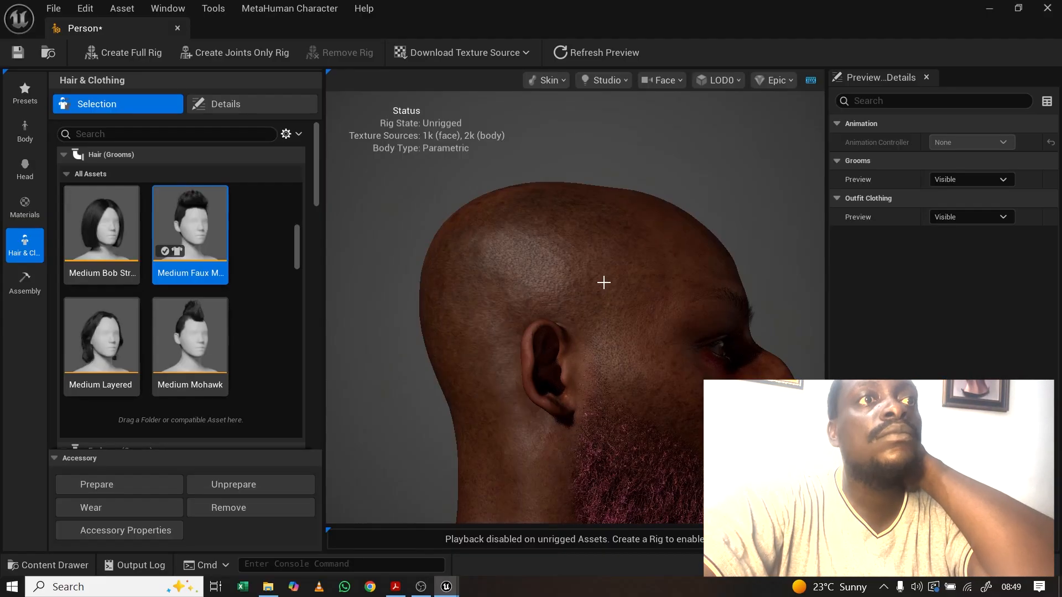
{"action": "left_click_drag", "start_coordinate": [604, 286], "coordinate": [514, 187]}
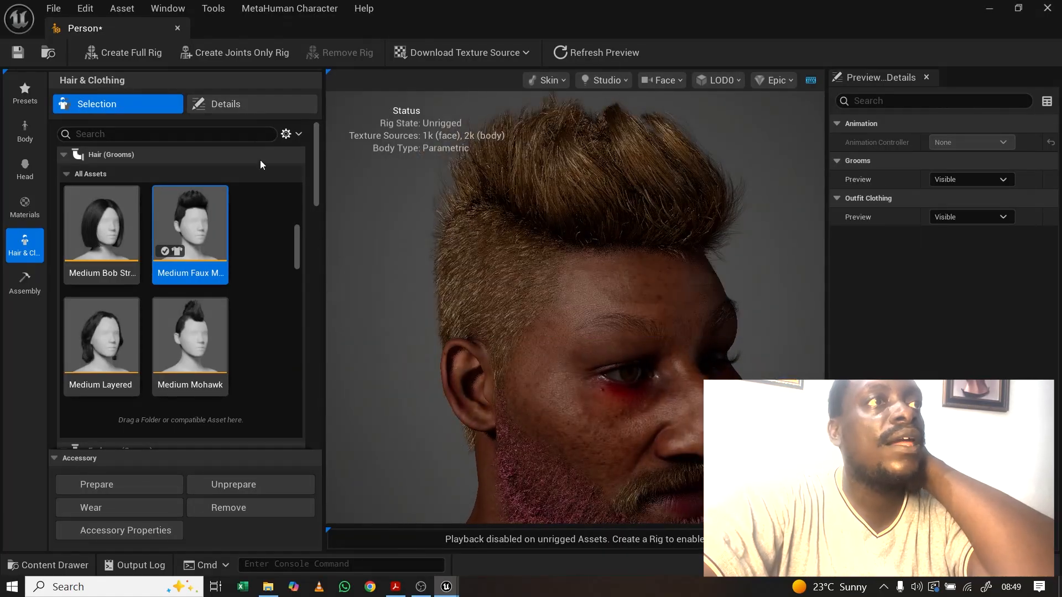
{"action": "left_click", "coordinate": [234, 104]}
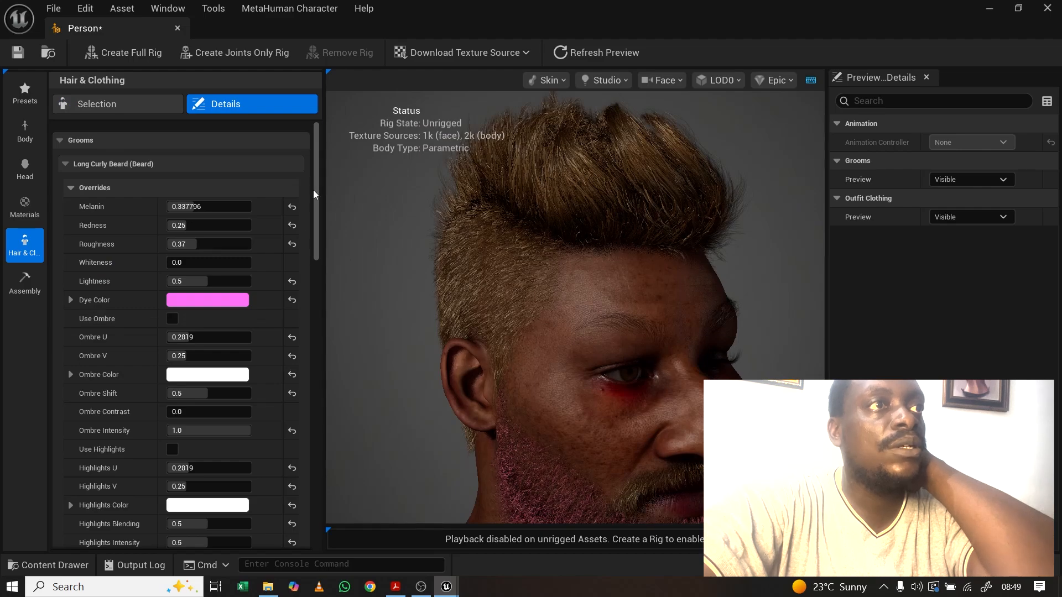
Step: Raise the Medium Faux Mohawk Melanin to 0.87 for near-black hair
{"action": "left_click_drag", "start_coordinate": [315, 193], "coordinate": [309, 396]}
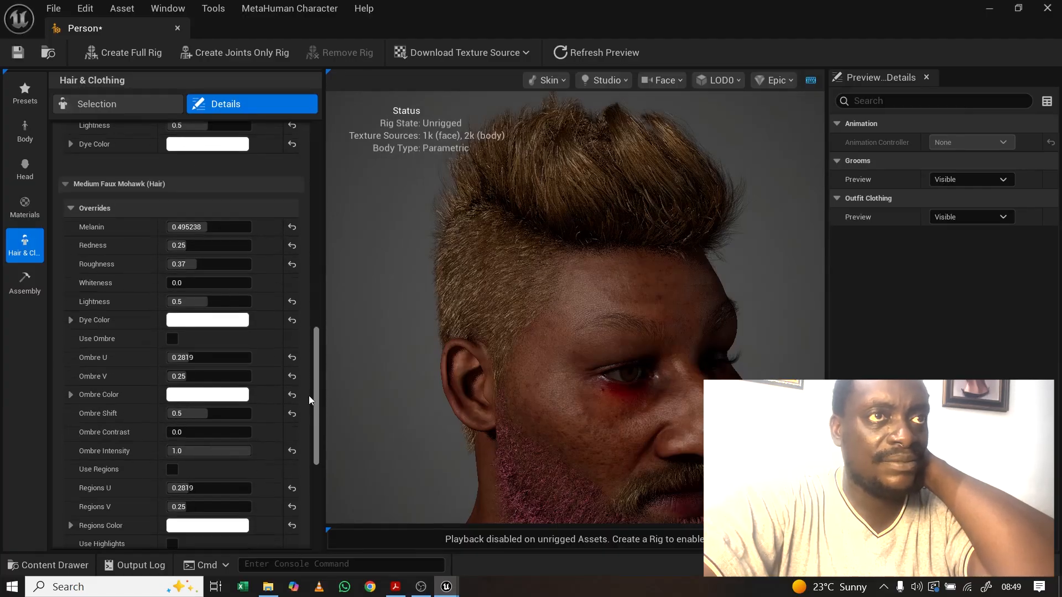
{"action": "left_click_drag", "start_coordinate": [451, 280], "coordinate": [520, 282]}
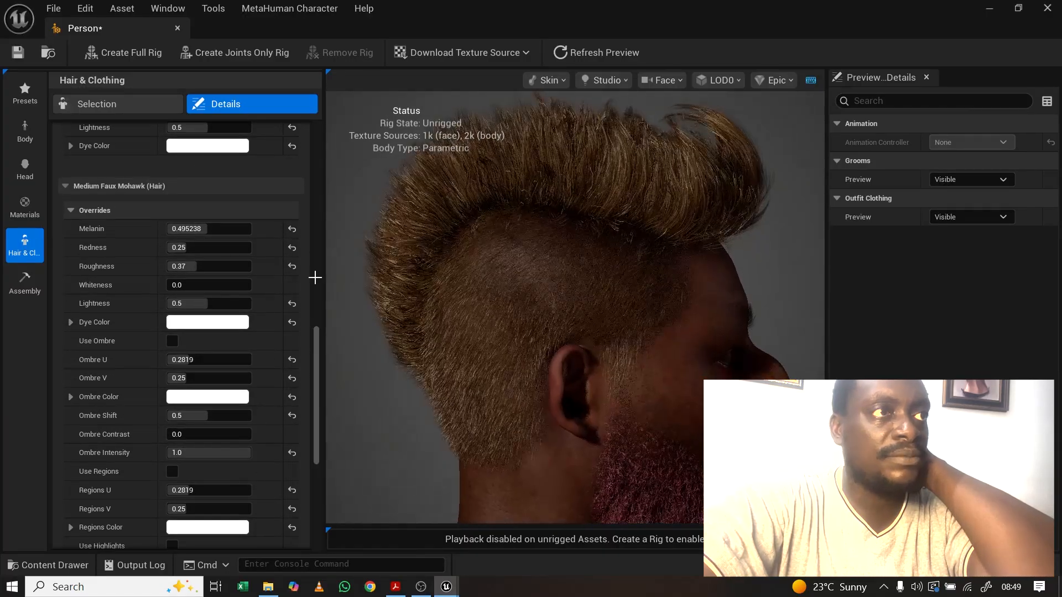
{"action": "left_click_drag", "start_coordinate": [191, 231], "coordinate": [240, 230]}
{"action": "left_click_drag", "start_coordinate": [733, 315], "coordinate": [683, 316]}
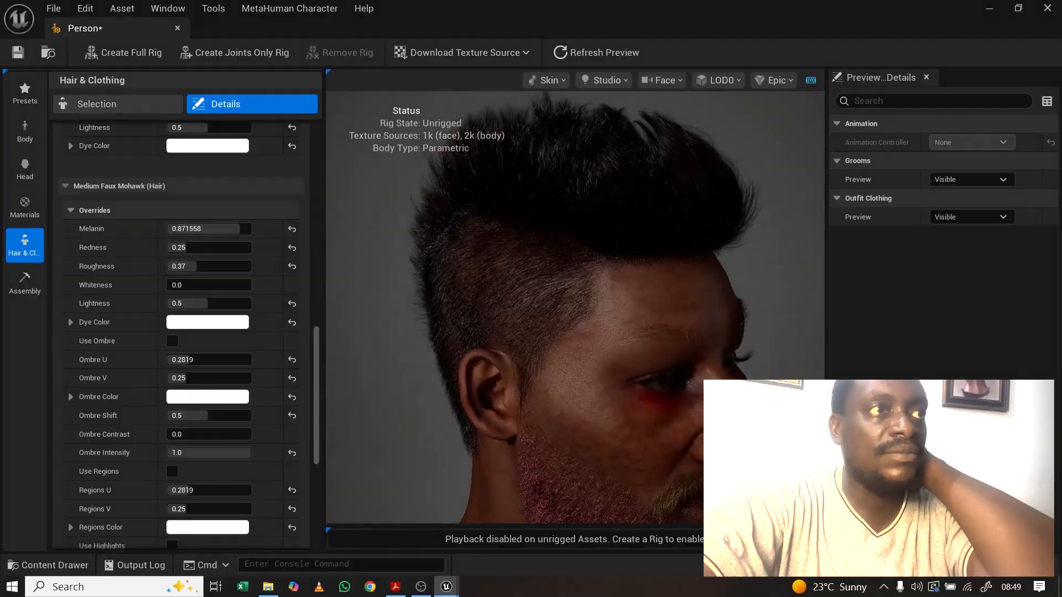
Step: Try ombre tips with adjusted Ombre U and Shift, then disable ombre and enable Use Highlights
{"action": "left_click", "coordinate": [173, 340]}
{"action": "left_click_drag", "start_coordinate": [620, 249], "coordinate": [568, 223]}
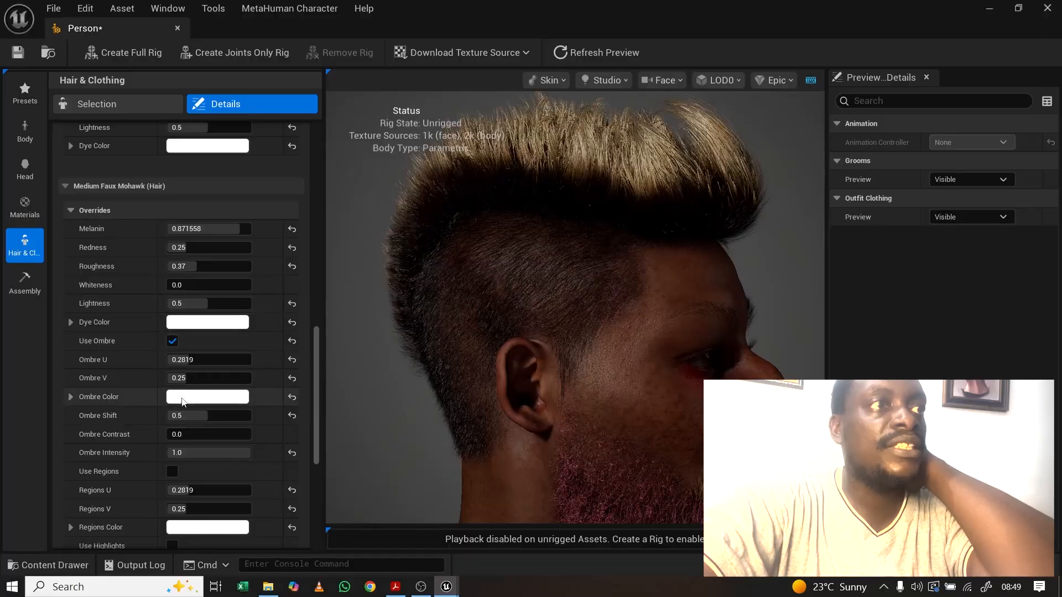
{"action": "left_click_drag", "start_coordinate": [186, 360], "coordinate": [209, 360]}
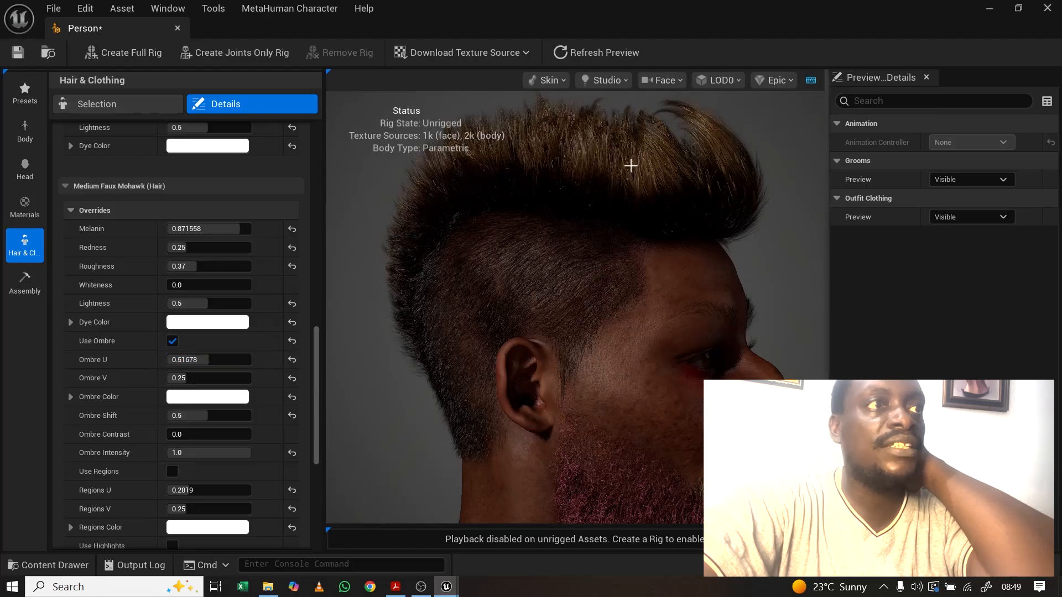
{"action": "left_click_drag", "start_coordinate": [209, 359], "coordinate": [169, 378]}
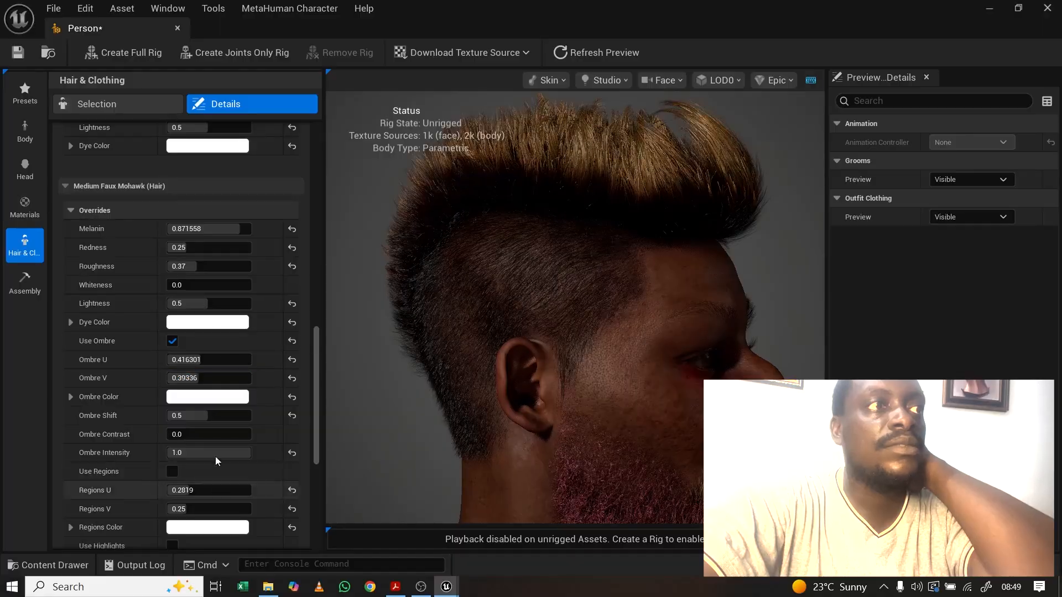
{"action": "left_click_drag", "start_coordinate": [208, 415], "coordinate": [273, 427]}
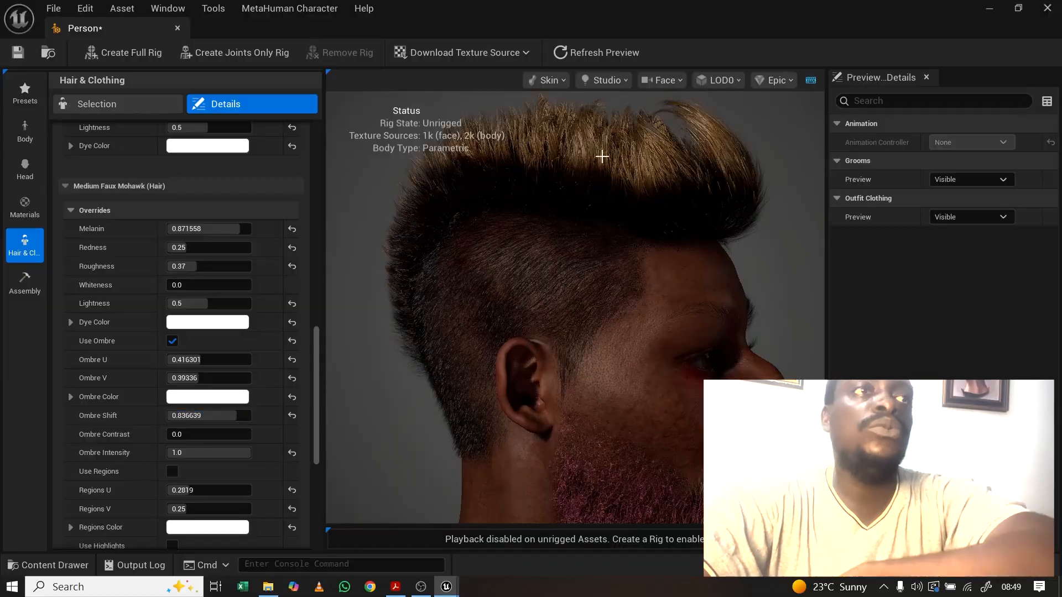
{"action": "mouse_move", "coordinate": [232, 419]}
{"action": "left_mouse_down"}
{"action": "mouse_move", "coordinate": [181, 416]}
{"action": "mouse_move", "coordinate": [228, 415]}
{"action": "left_mouse_up"}
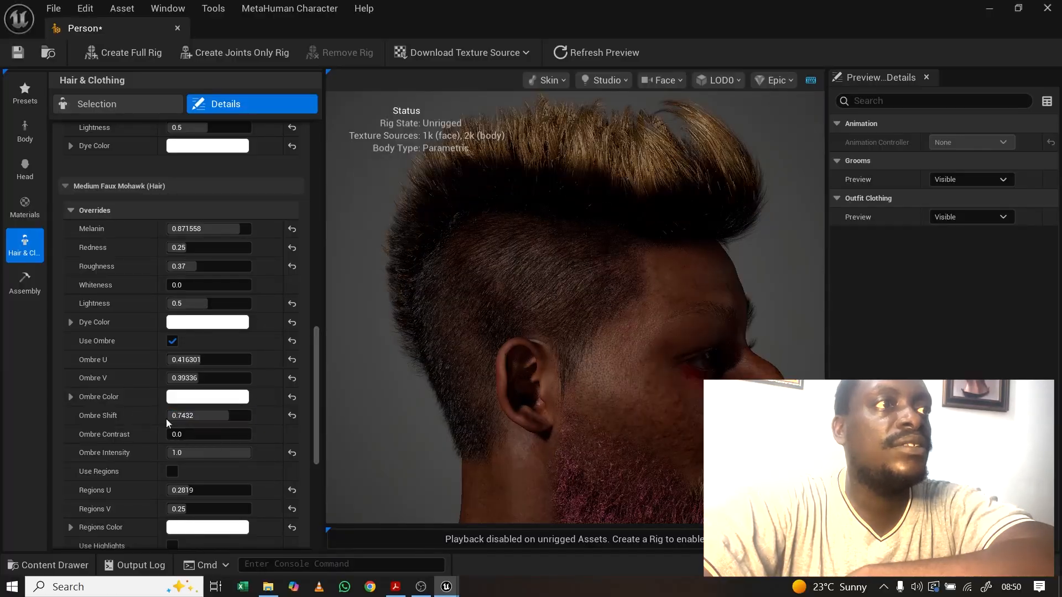
{"action": "left_click", "coordinate": [171, 341]}
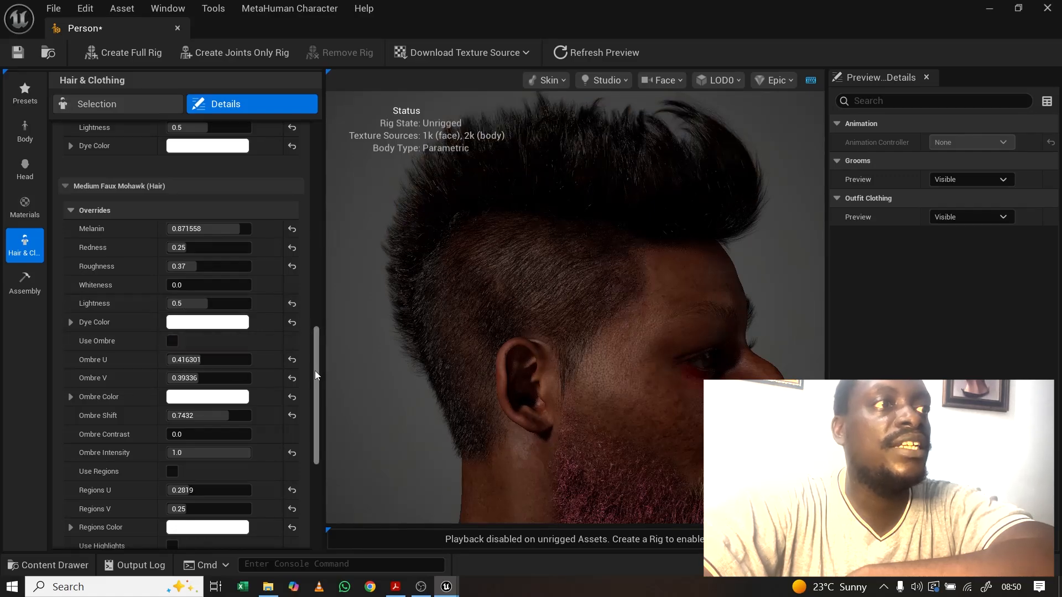
{"action": "left_click_drag", "start_coordinate": [314, 370], "coordinate": [305, 422]}
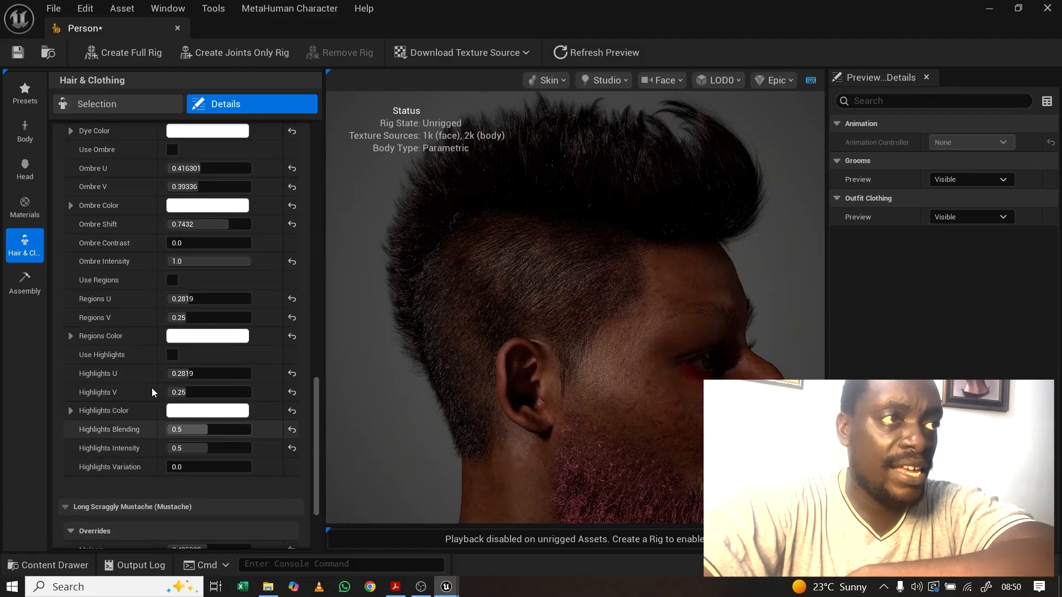
{"action": "left_click", "coordinate": [172, 355]}
Step: Set the mohawk's Highlights Color to pink
{"action": "left_click_drag", "start_coordinate": [539, 241], "coordinate": [418, 268]}
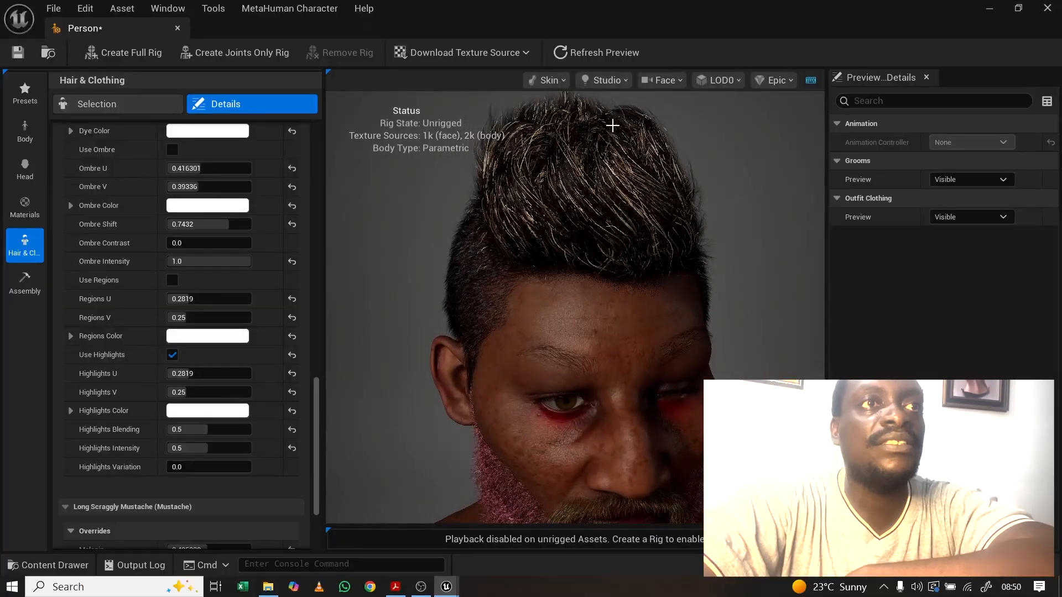
{"action": "left_click_drag", "start_coordinate": [601, 228], "coordinate": [505, 239]}
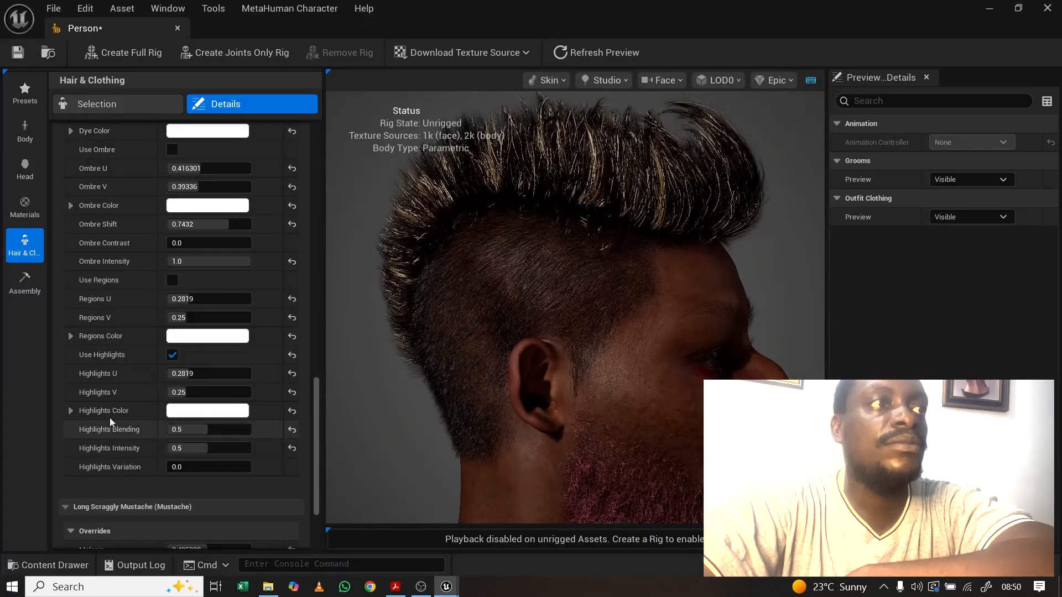
{"action": "left_click", "coordinate": [219, 414]}
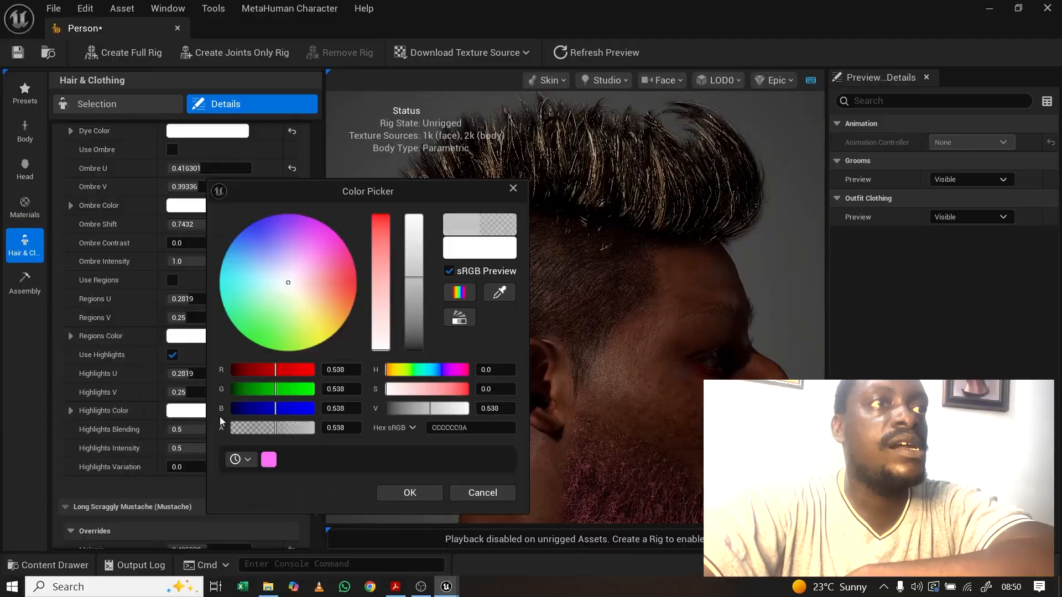
{"action": "left_click", "coordinate": [313, 231]}
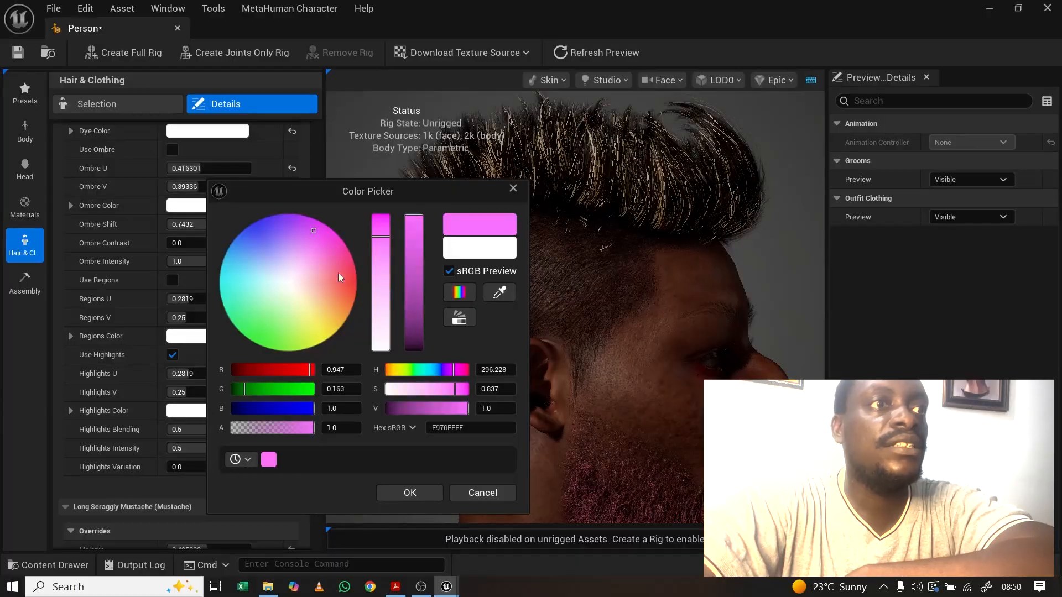
{"action": "left_click", "coordinate": [405, 492]}
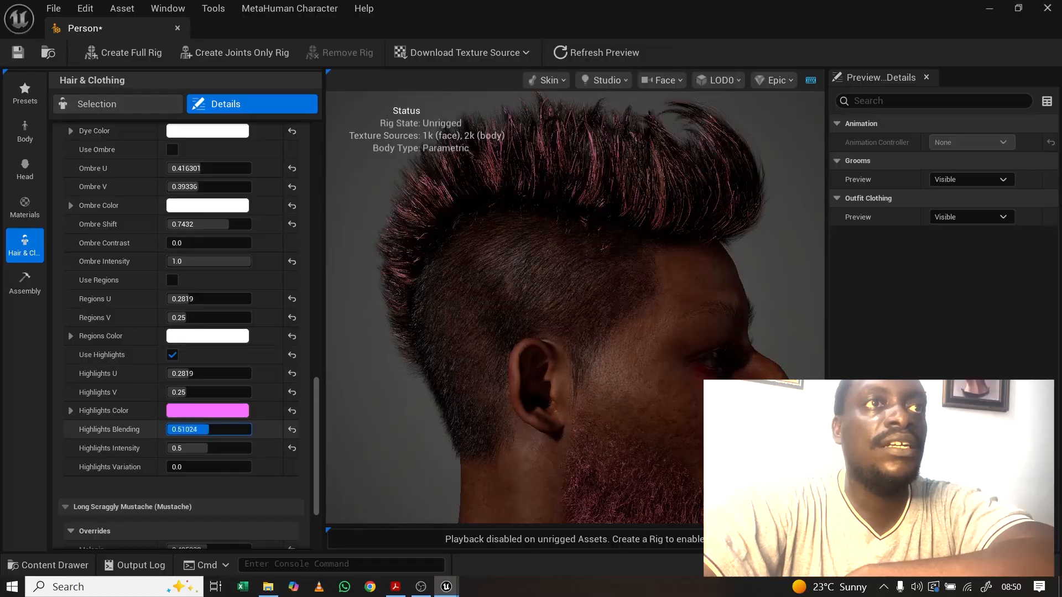
Step: Raise highlights Blending to 0.6376, Intensity to 0.58768 and Variation to about 1.01
{"action": "left_click_drag", "start_coordinate": [209, 429], "coordinate": [219, 429]}
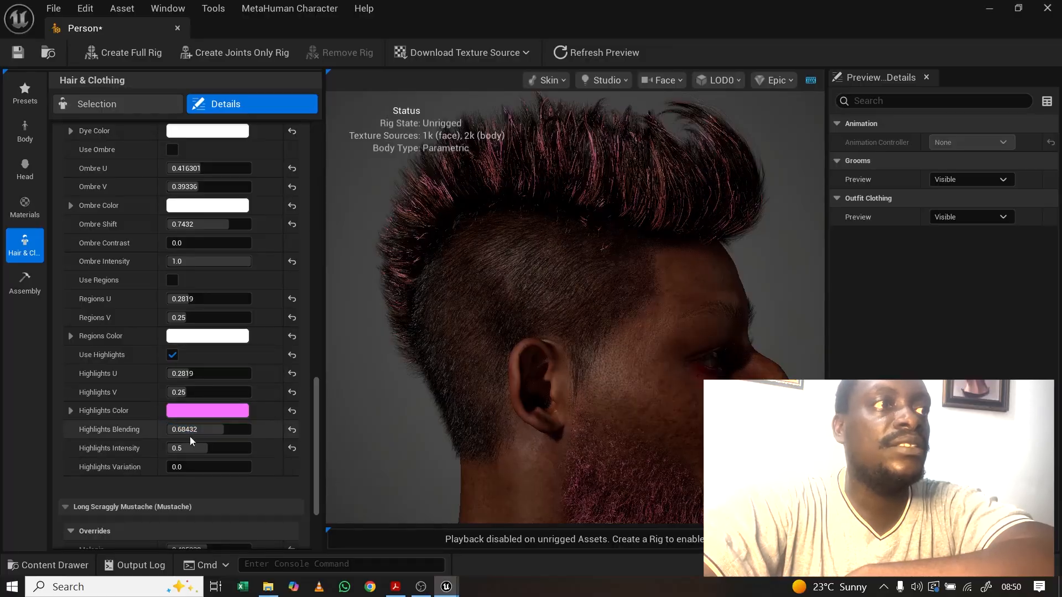
{"action": "left_click_drag", "start_coordinate": [194, 432], "coordinate": [232, 447]}
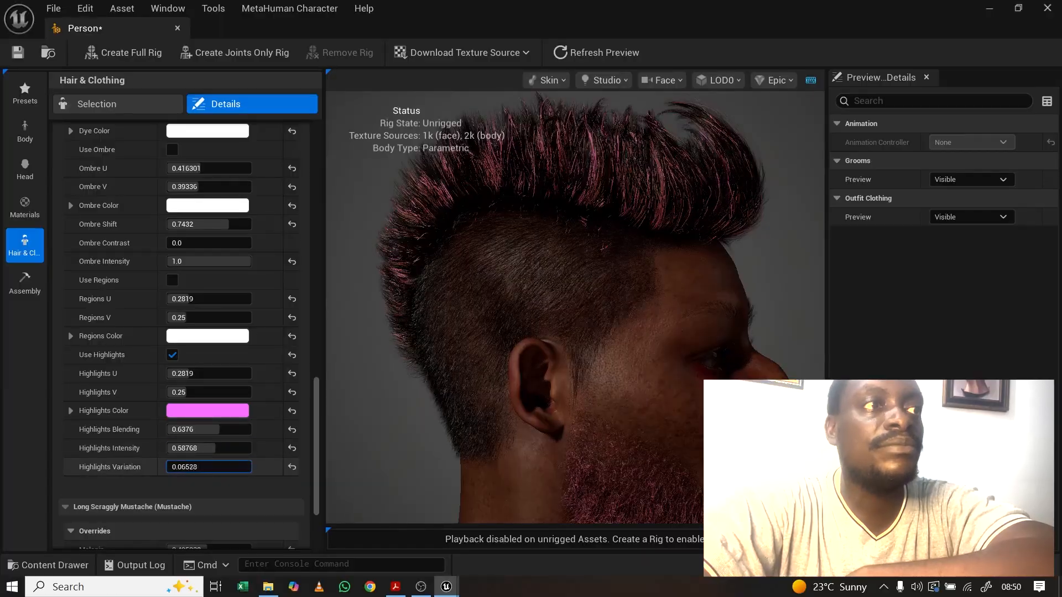
{"action": "left_click_drag", "start_coordinate": [169, 467], "coordinate": [182, 467]}
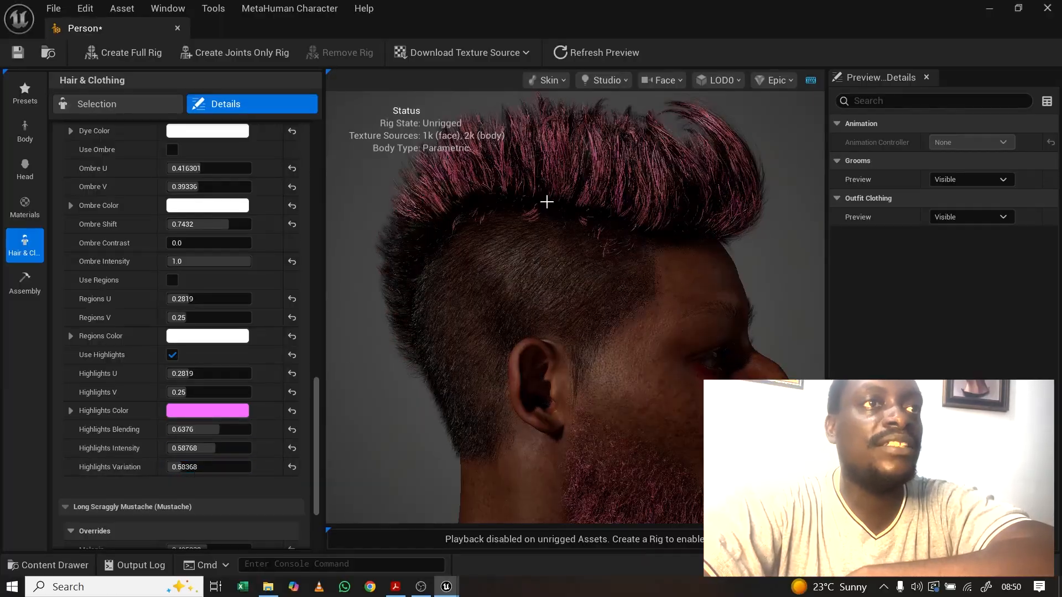
{"action": "mouse_move", "coordinate": [546, 202]}
{"action": "left_mouse_down"}
{"action": "mouse_move", "coordinate": [459, 204]}
{"action": "mouse_move", "coordinate": [547, 202]}
{"action": "left_mouse_up"}
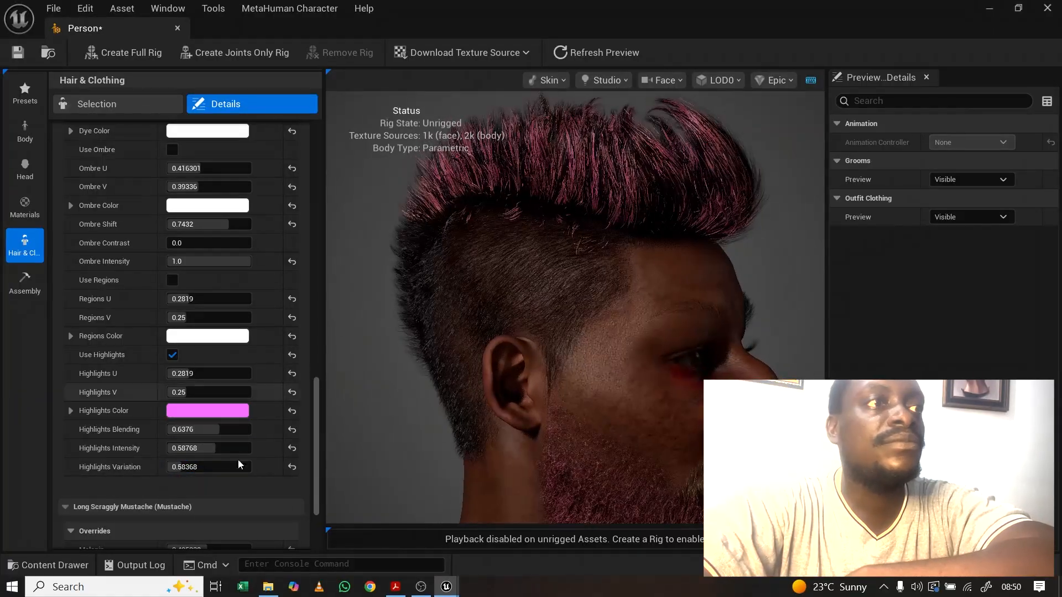
{"action": "left_click_drag", "start_coordinate": [182, 467], "coordinate": [175, 467]}
{"action": "left_click_drag", "start_coordinate": [628, 272], "coordinate": [553, 274]}
{"action": "left_click_drag", "start_coordinate": [622, 295], "coordinate": [633, 302]}
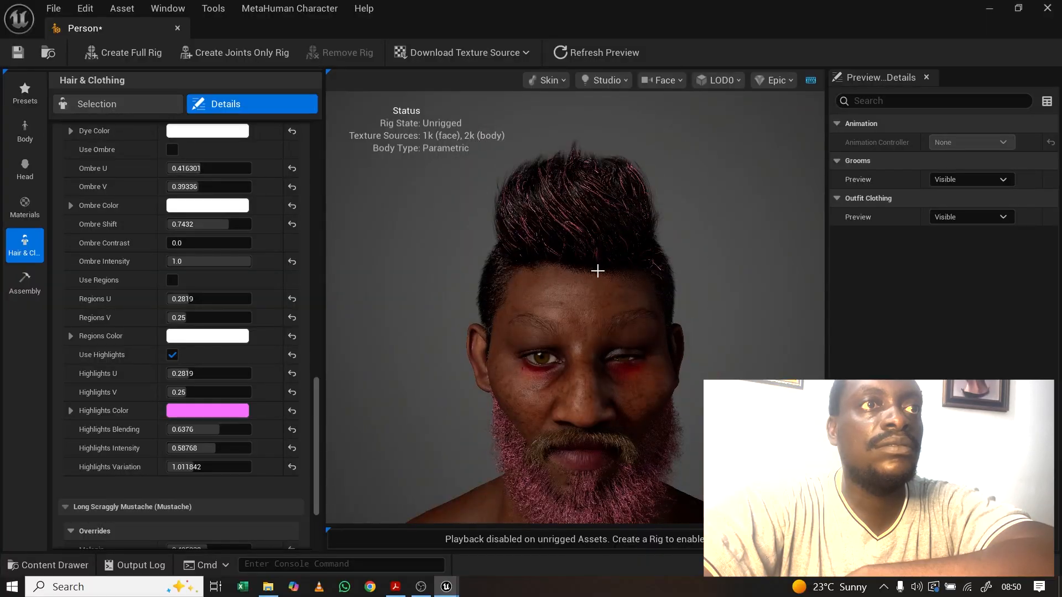
Step: Return to the hair and clothing list and choose the WI_DefaultGarment outfit
{"action": "scroll", "coordinate": [600, 276], "scroll_direction": "up", "scroll_amount": 2}
{"action": "scroll", "coordinate": [600, 279], "scroll_direction": "down", "scroll_amount": 6}
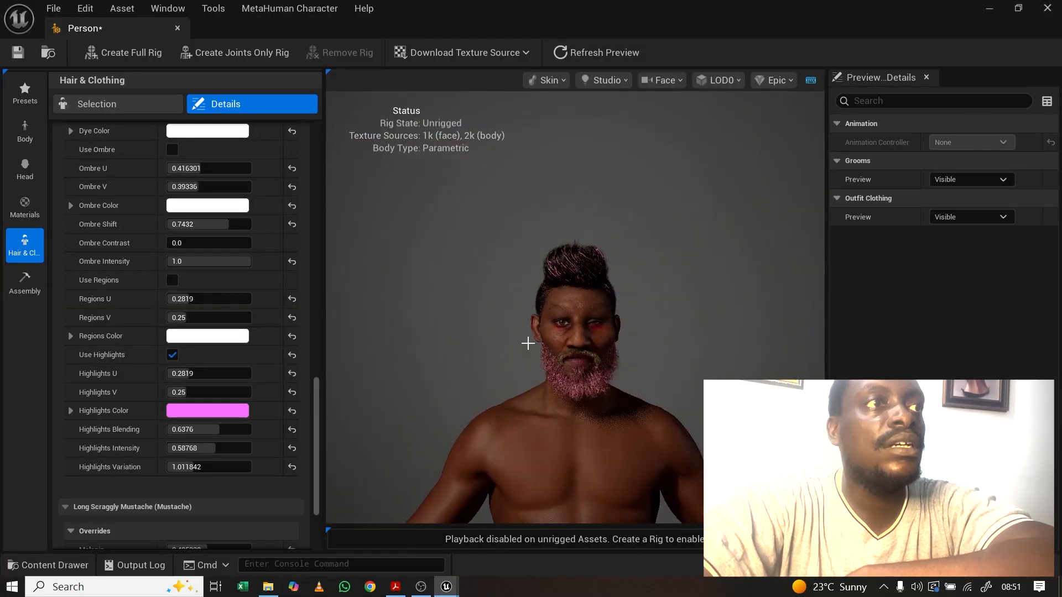
{"action": "scroll", "coordinate": [536, 336], "scroll_direction": "down", "scroll_amount": 3}
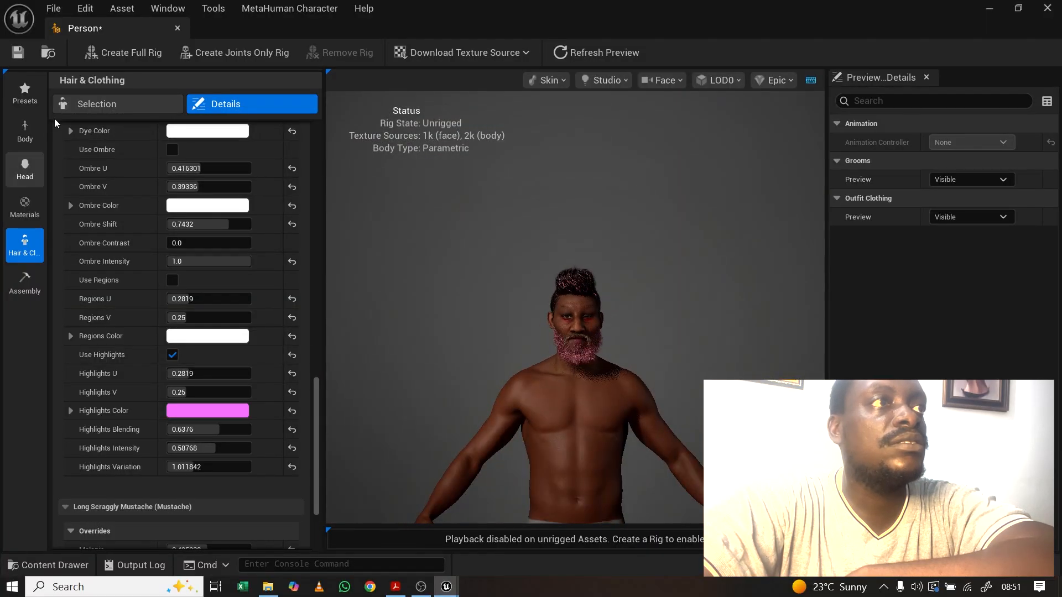
{"action": "left_click", "coordinate": [85, 105]}
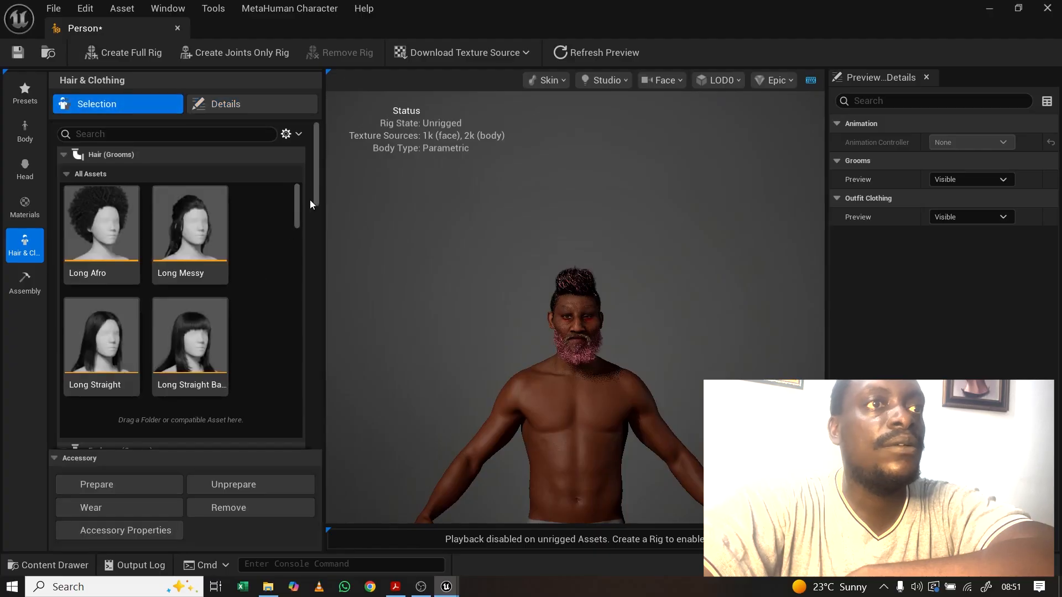
{"action": "left_click_drag", "start_coordinate": [320, 195], "coordinate": [291, 413]}
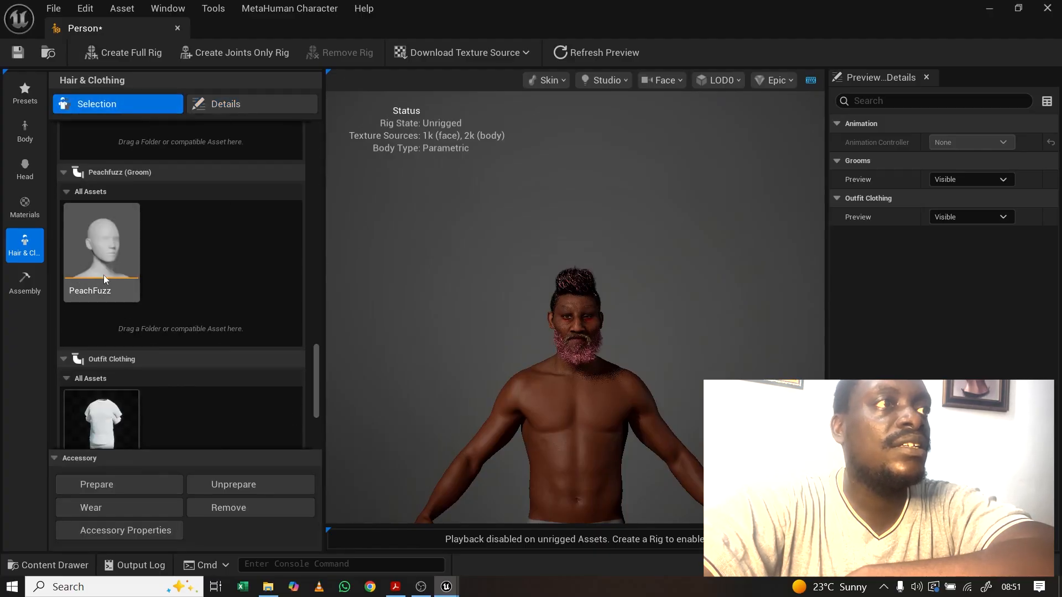
{"action": "scroll", "coordinate": [320, 409], "scroll_direction": "down", "scroll_amount": 5}
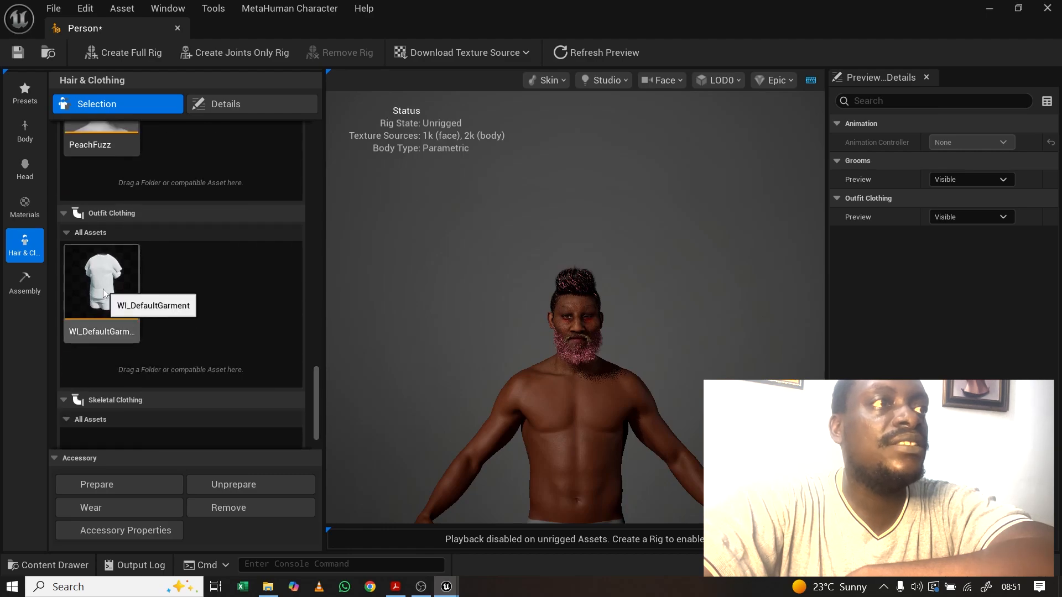
{"action": "left_click", "coordinate": [104, 293]}
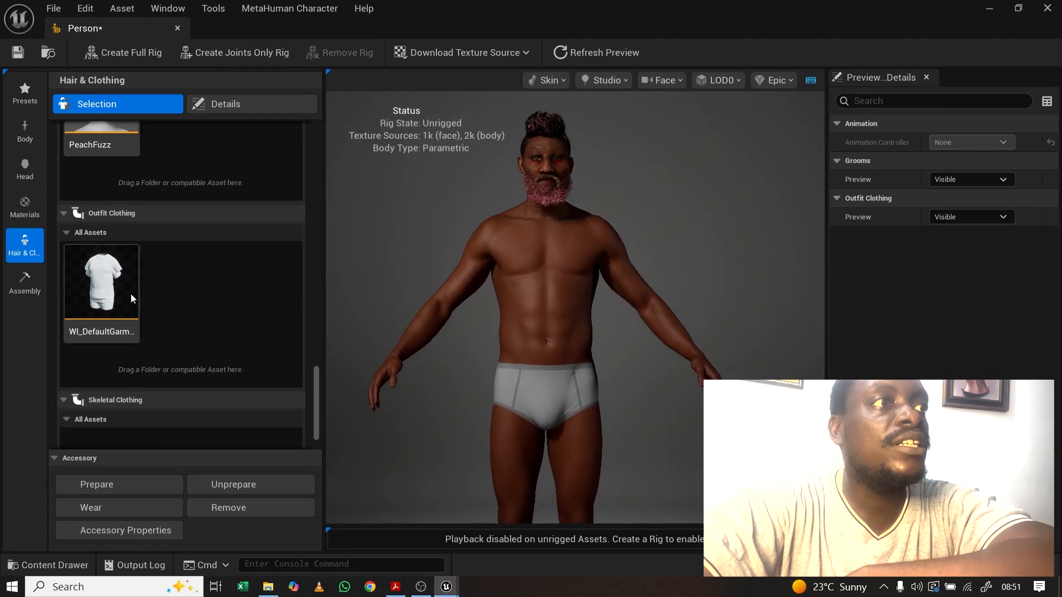
Step: Frame the camera on the Body and orbit to inspect the white T-shirt and shorts
{"action": "left_click", "coordinate": [678, 82]}
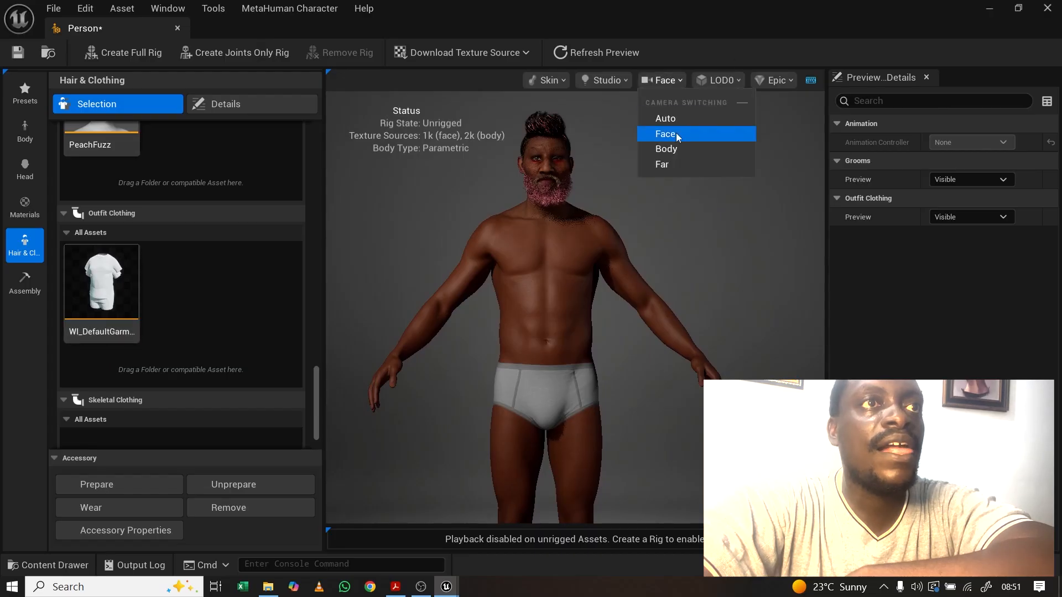
{"action": "left_click", "coordinate": [663, 151]}
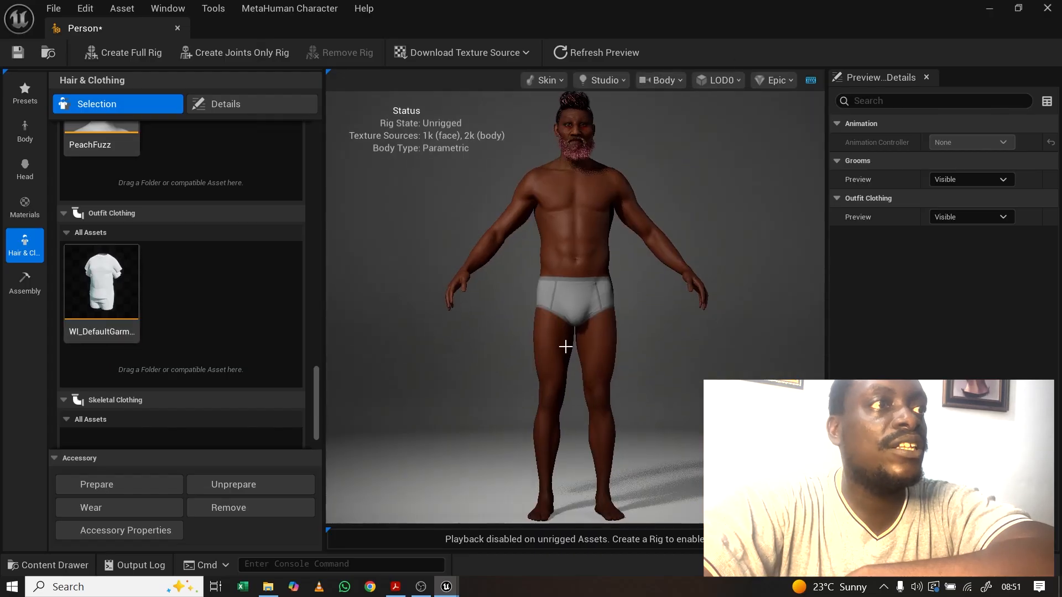
{"action": "left_click", "coordinate": [106, 284]}
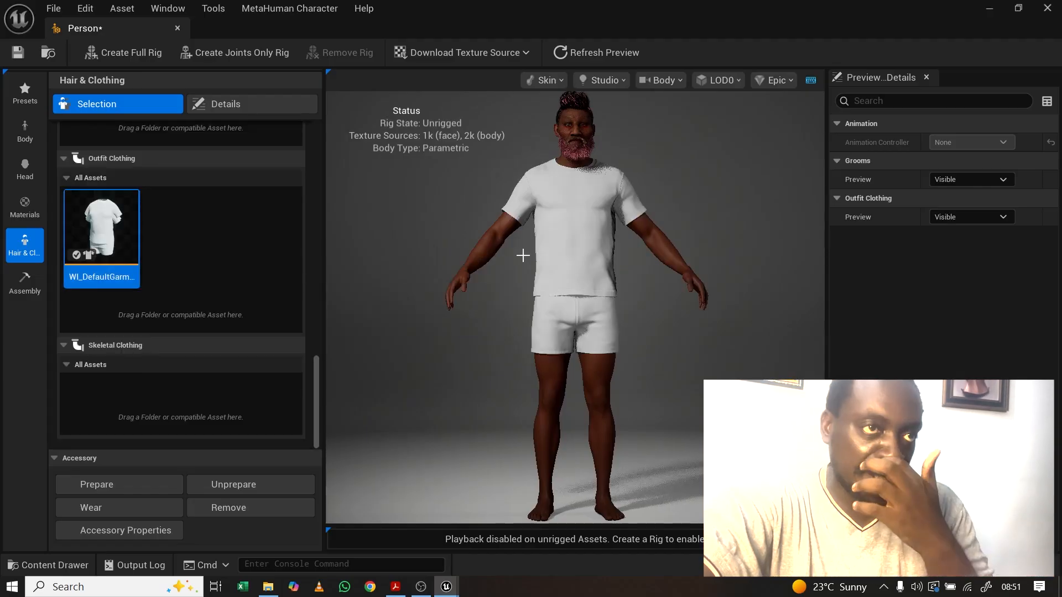
{"action": "left_click_drag", "start_coordinate": [523, 256], "coordinate": [547, 256]}
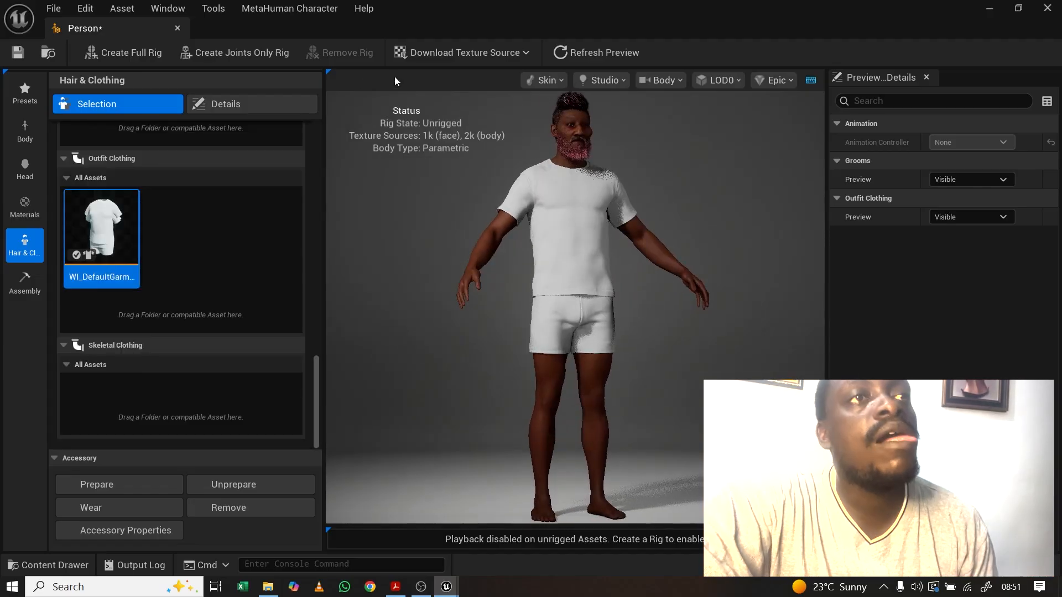
{"action": "left_click", "coordinate": [245, 105]}
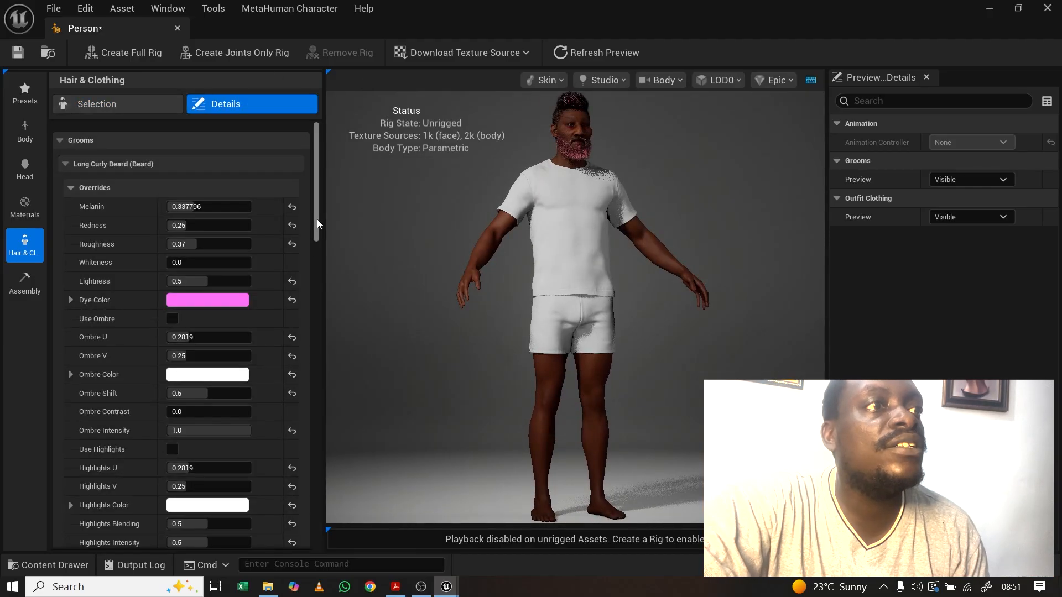
Step: Set the shorts' Primary Color Short to light teal in the Color Picker
{"action": "left_click_drag", "start_coordinate": [317, 219], "coordinate": [335, 514]}
{"action": "scroll", "coordinate": [208, 490], "scroll_direction": "down", "scroll_amount": 4}
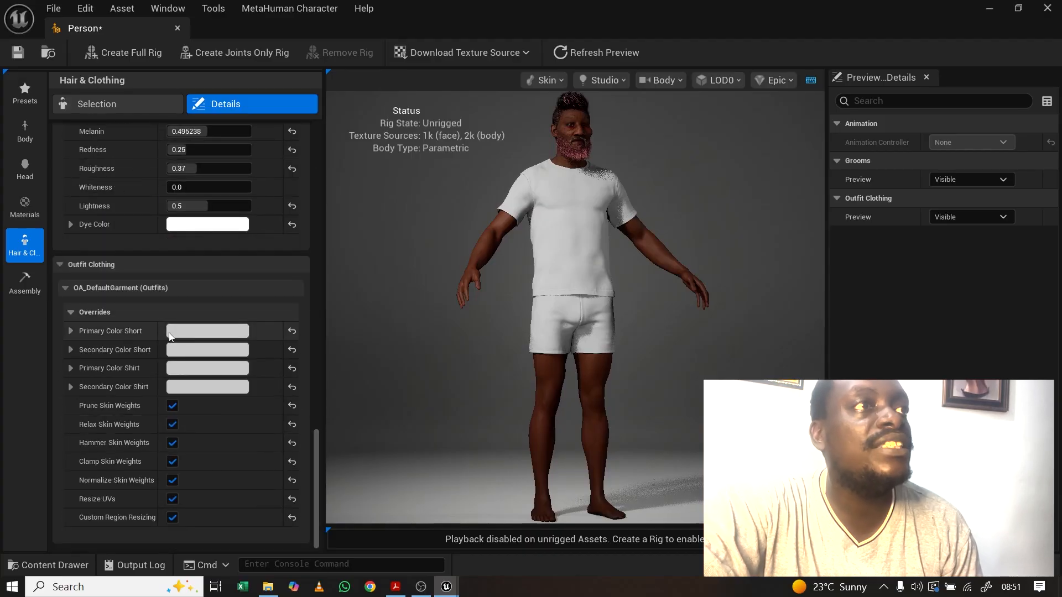
{"action": "left_click", "coordinate": [189, 336]}
{"action": "left_click", "coordinate": [222, 283]}
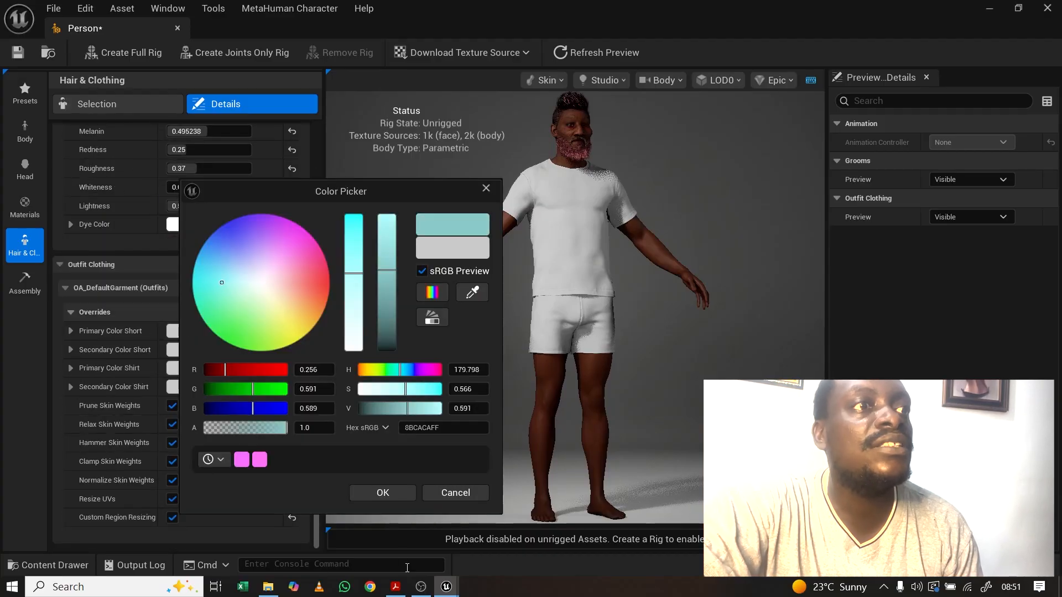
{"action": "left_click", "coordinate": [385, 493]}
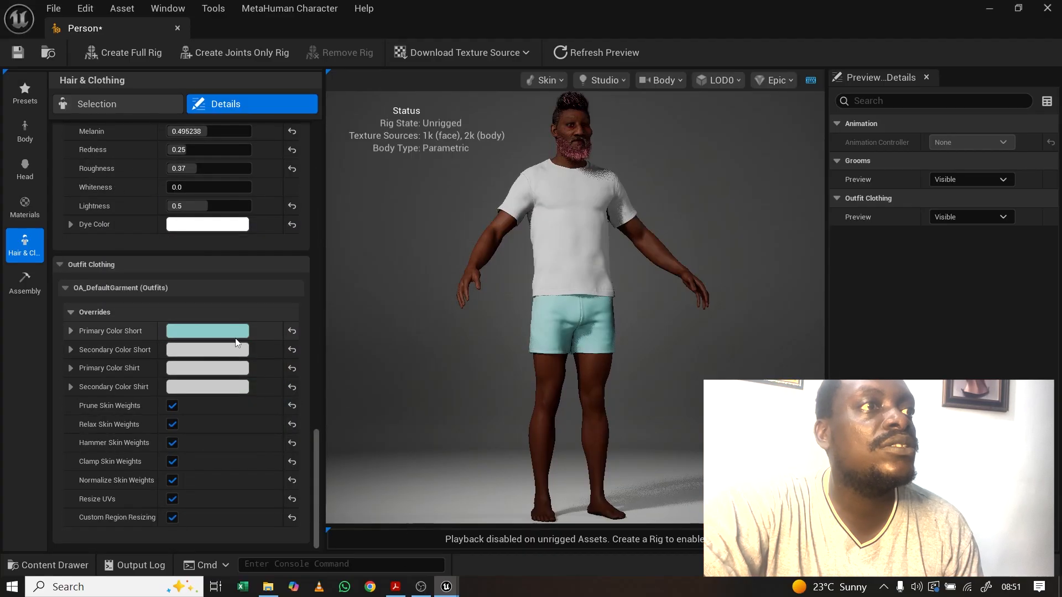
Step: Set the shirt's Primary Color Shirt to orange in the Color Picker
{"action": "scroll", "coordinate": [286, 373], "scroll_direction": "up", "scroll_amount": 2}
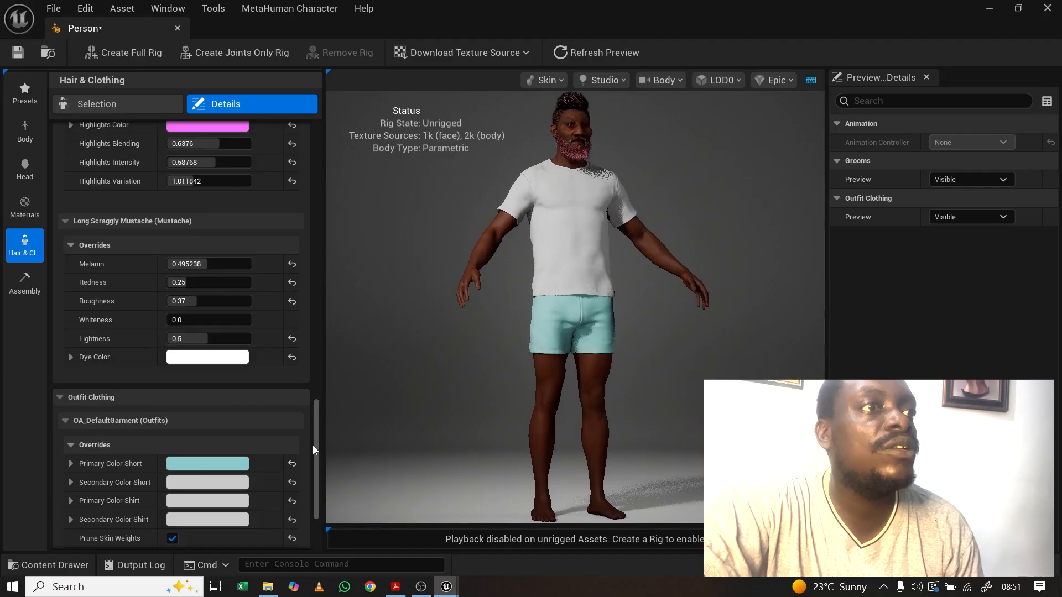
{"action": "left_click_drag", "start_coordinate": [319, 459], "coordinate": [317, 476]}
{"action": "scroll", "coordinate": [185, 403], "scroll_direction": "down", "scroll_amount": 1}
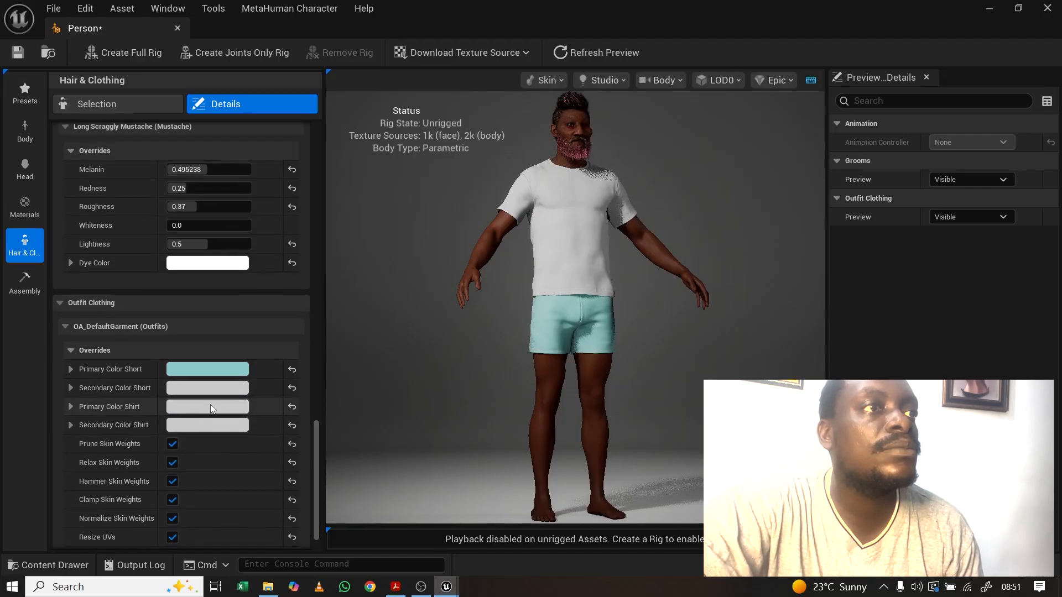
{"action": "left_click", "coordinate": [211, 404]}
{"action": "left_click", "coordinate": [348, 294]}
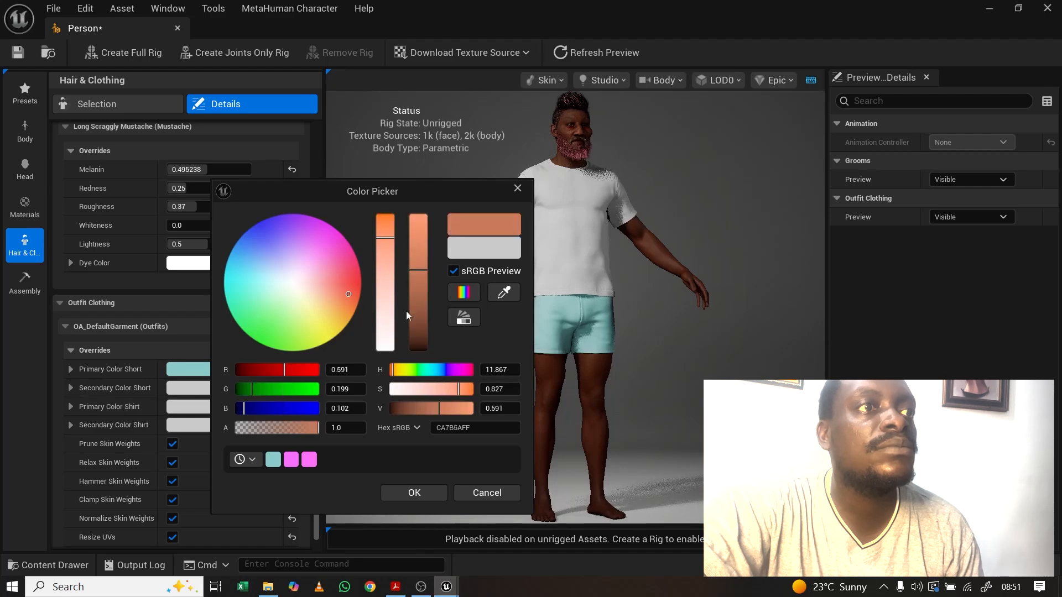
{"action": "left_click", "coordinate": [414, 493]}
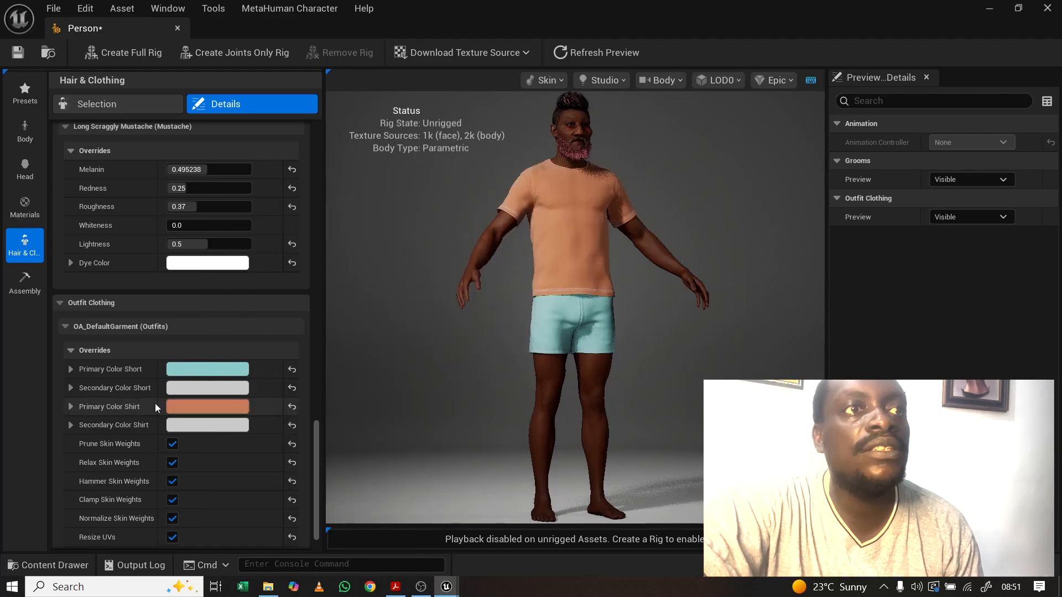
Step: Orbit around the recoloured outfit and save the character with Ctrl+Shift+S
{"action": "left_click_drag", "start_coordinate": [315, 469], "coordinate": [317, 436]}
{"action": "mouse_move", "coordinate": [644, 213]}
{"action": "left_mouse_down"}
{"action": "mouse_move", "coordinate": [624, 213]}
{"action": "mouse_move", "coordinate": [774, 214]}
{"action": "mouse_move", "coordinate": [655, 214]}
{"action": "left_mouse_up"}
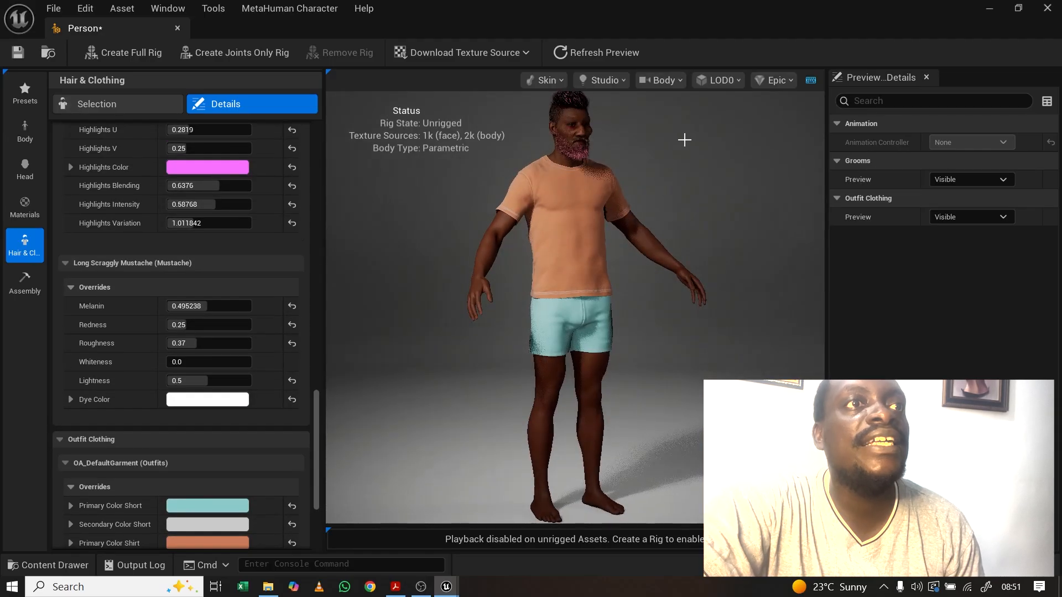
{"action": "left_click_drag", "start_coordinate": [635, 294], "coordinate": [669, 284]}
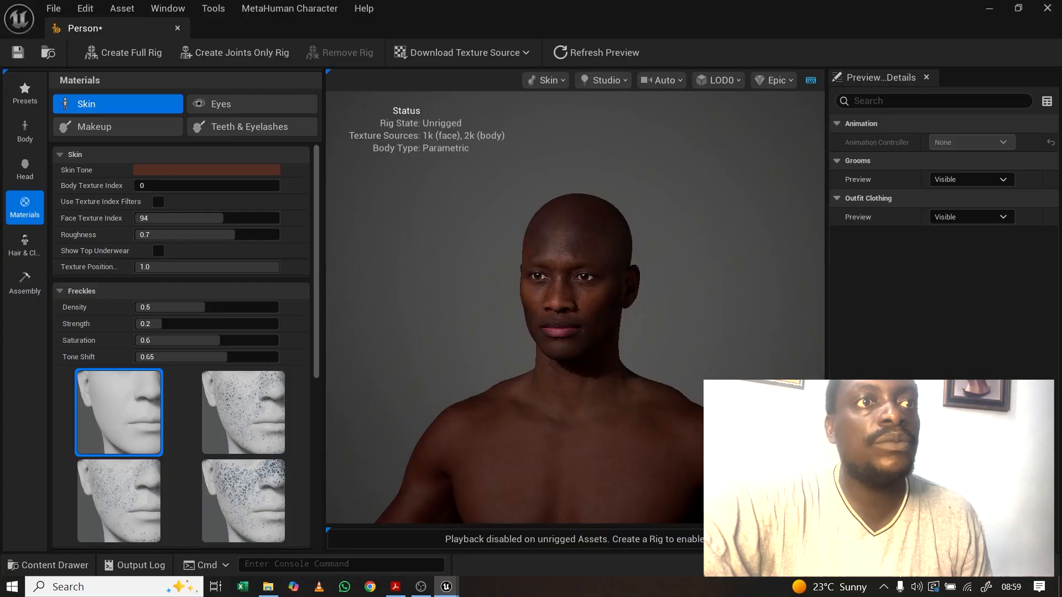
{"action": "key", "text": "ctrl+shift+s"}
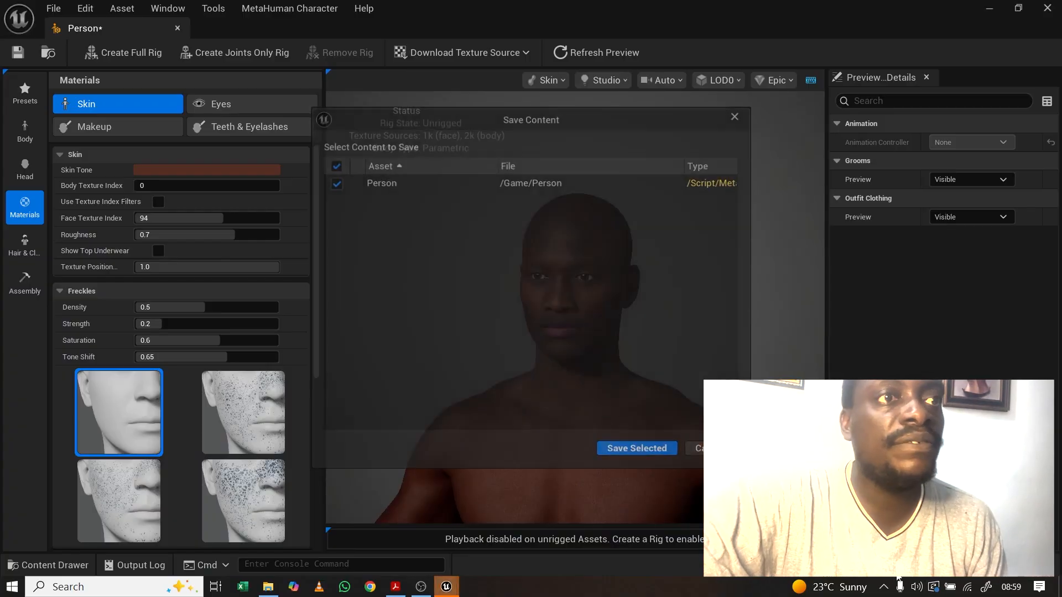
Step: Confirm saving the Person asset, then pan, orbit and zoom to frame the full body
{"action": "left_click", "coordinate": [635, 448]}
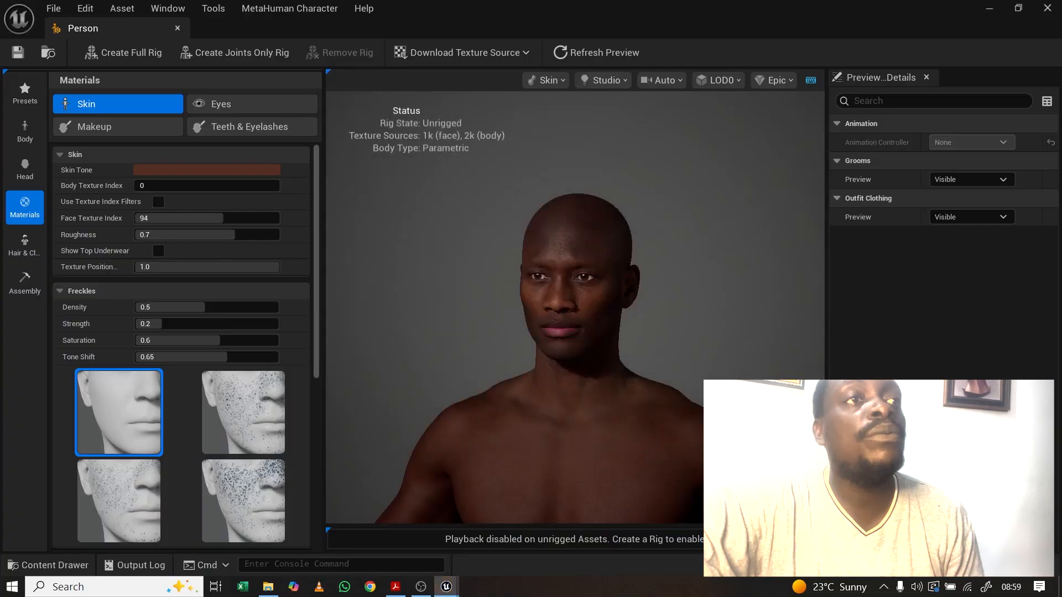
{"action": "middle_click_drag", "start_coordinate": [575, 310], "coordinate": [559, 247]}
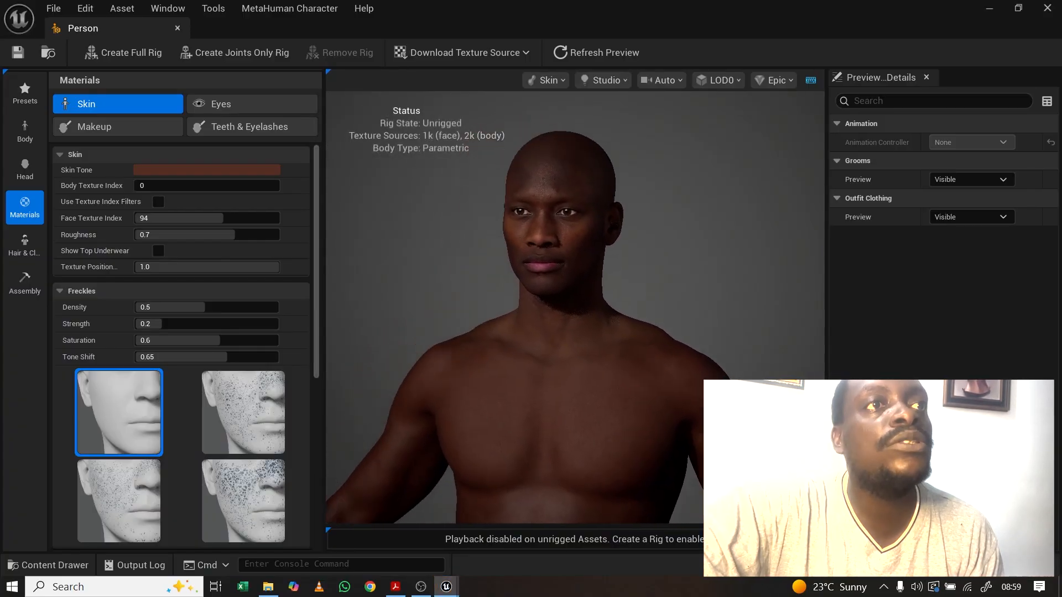
{"action": "middle_click_drag", "start_coordinate": [524, 294], "coordinate": [550, 304]}
{"action": "mouse_move", "coordinate": [549, 303]}
{"action": "left_mouse_down"}
{"action": "mouse_move", "coordinate": [664, 306]}
{"action": "mouse_move", "coordinate": [588, 304]}
{"action": "mouse_move", "coordinate": [556, 288]}
{"action": "left_mouse_up"}
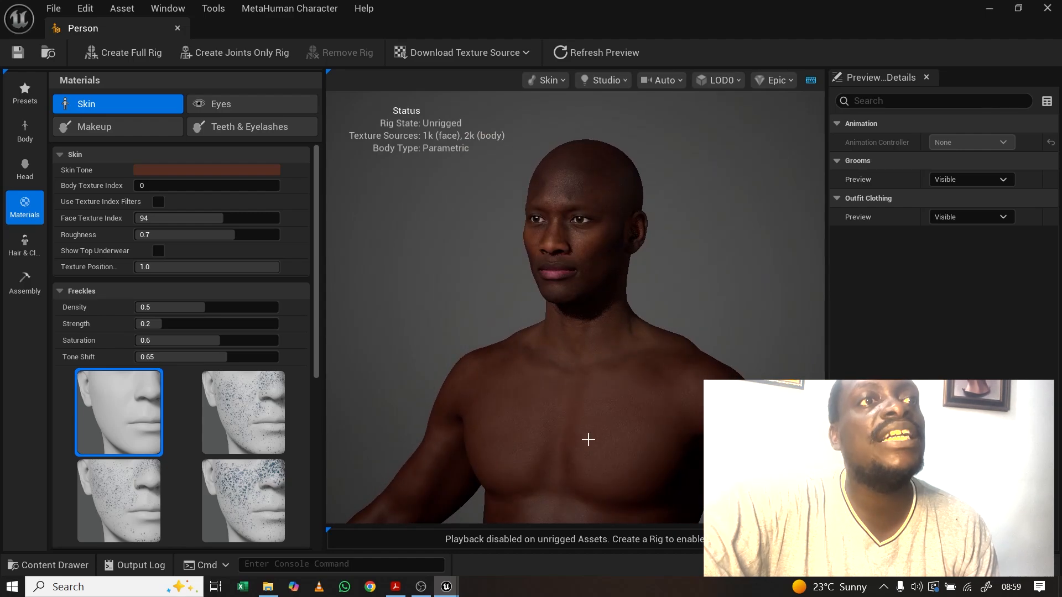
{"action": "scroll", "coordinate": [697, 426], "scroll_direction": "down", "scroll_amount": 10}
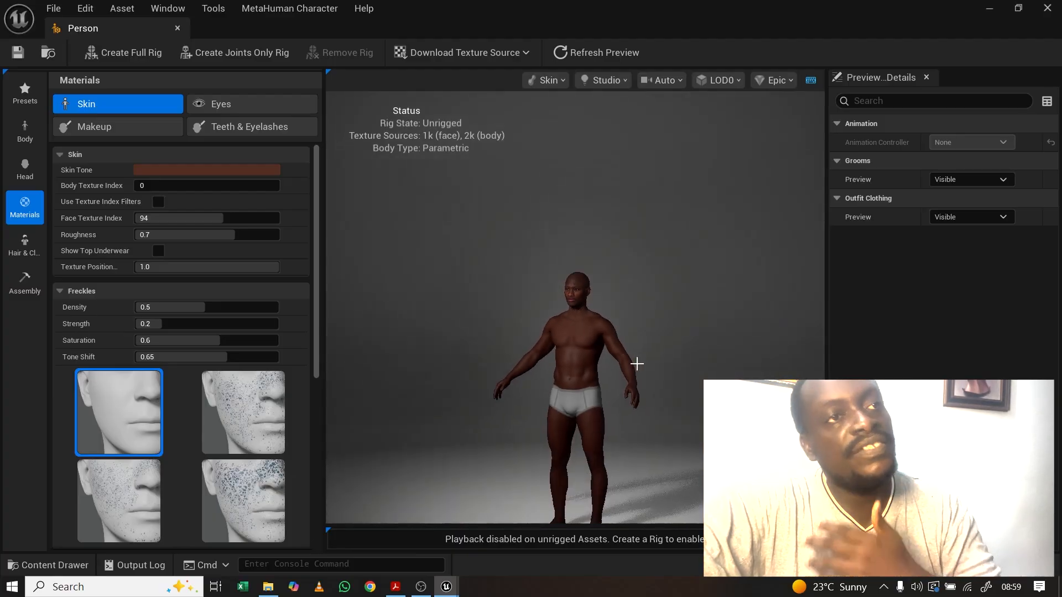
{"action": "middle_click_drag", "start_coordinate": [641, 367], "coordinate": [640, 370]}
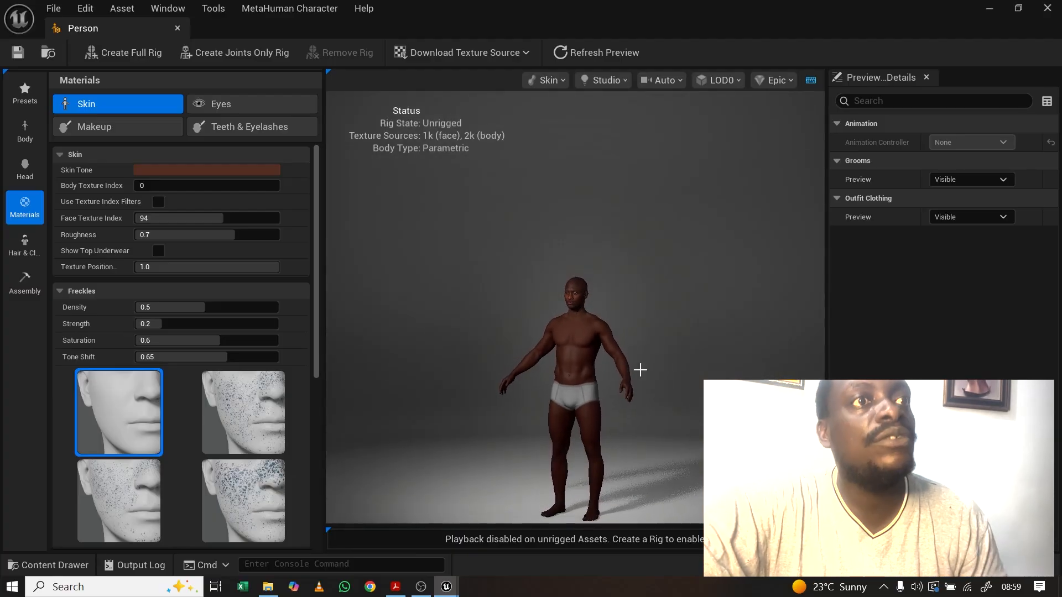
{"action": "left_click_drag", "start_coordinate": [535, 508], "coordinate": [550, 294]}
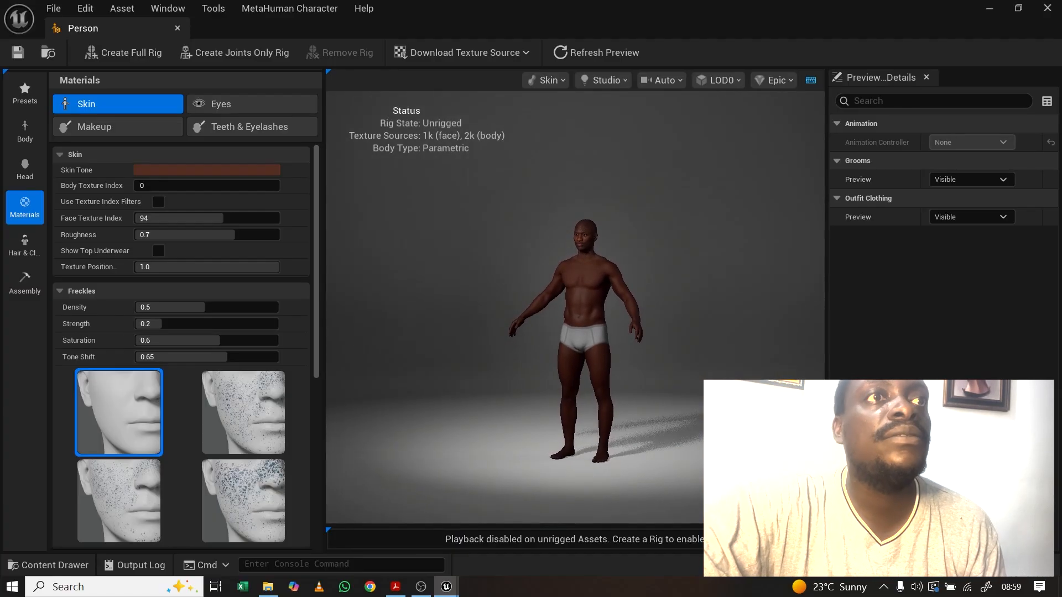
{"action": "scroll", "coordinate": [549, 294], "scroll_direction": "up", "scroll_amount": 8}
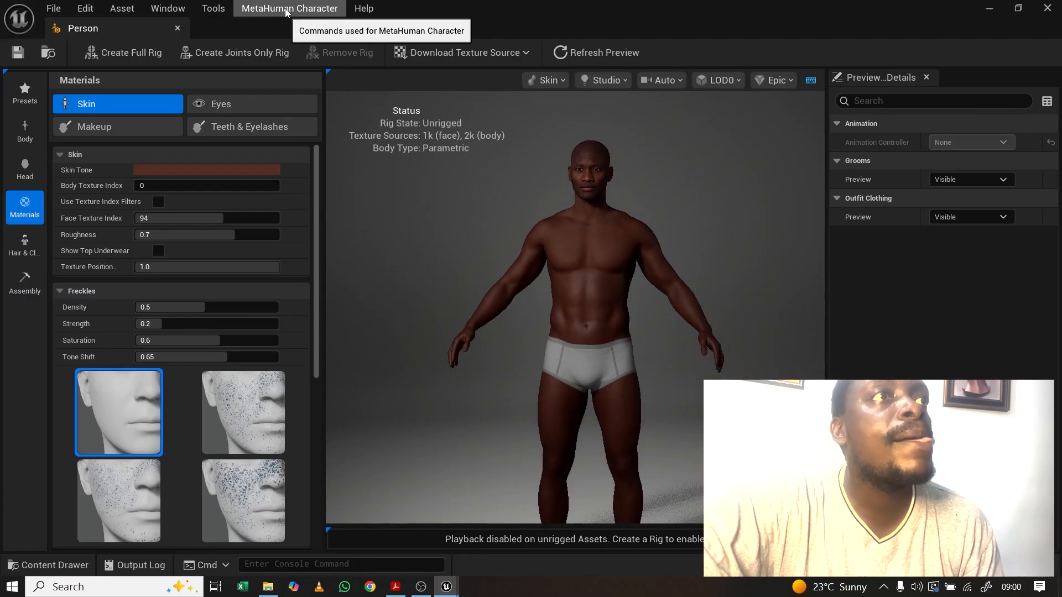
Step: Run Export Combined Skel Mesh from the MetaHuman Character menu with the default name
{"action": "left_click", "coordinate": [281, 9]}
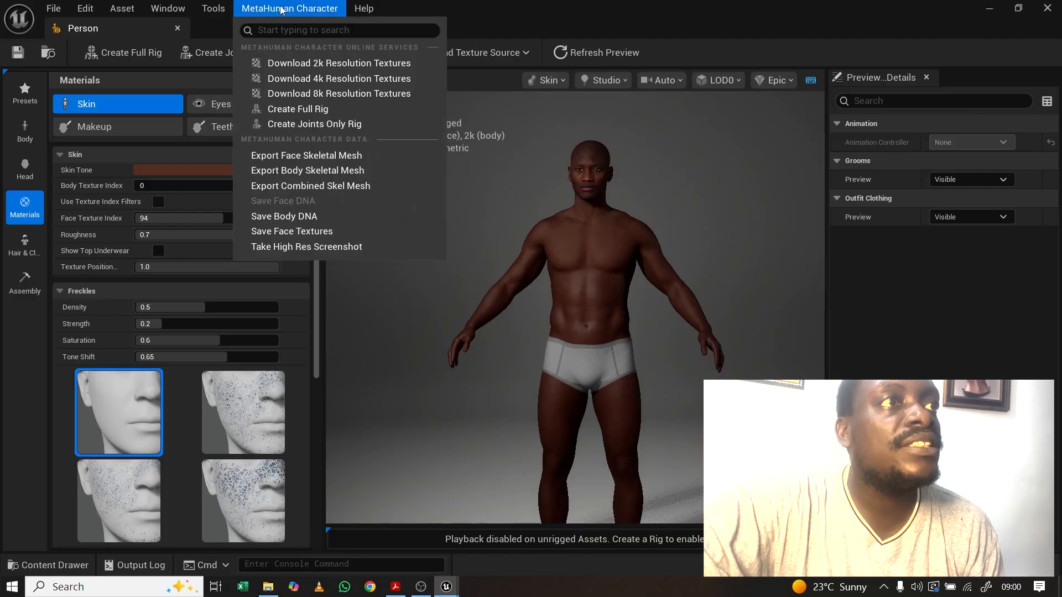
{"action": "left_click", "coordinate": [300, 188]}
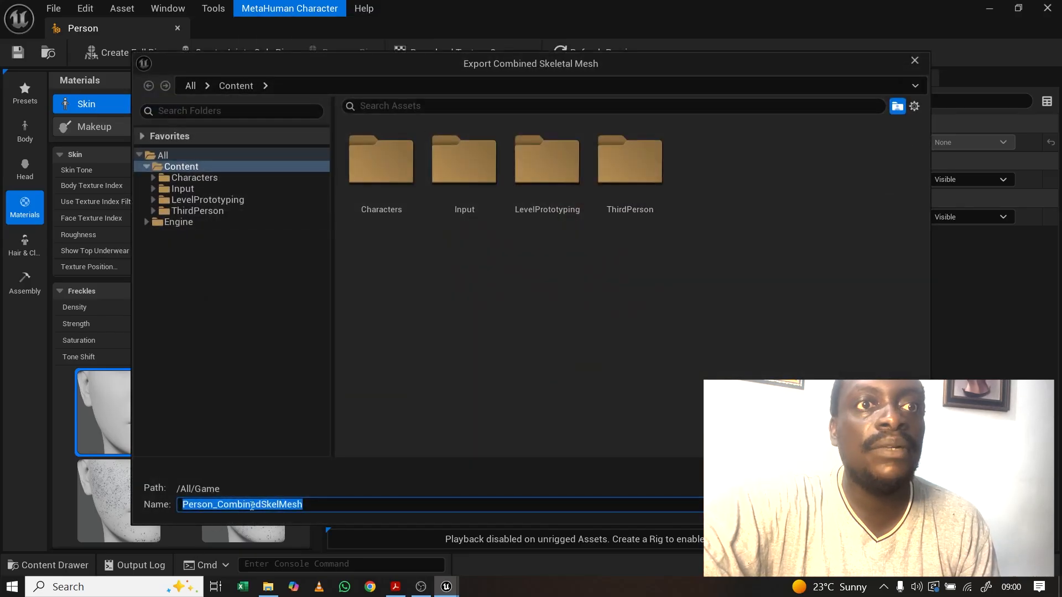
{"action": "key", "text": "Escape"}
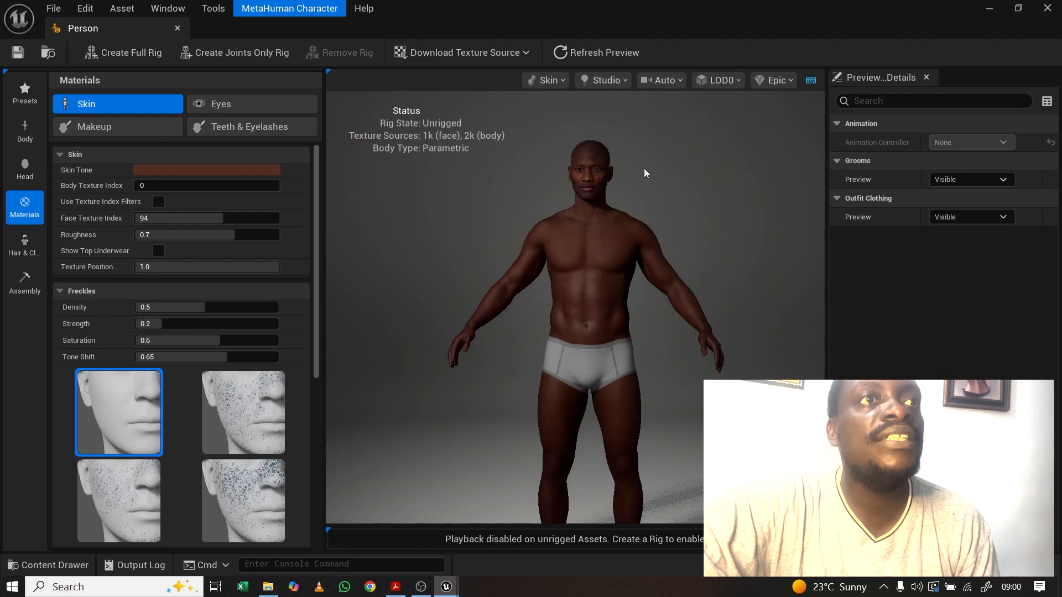
{"action": "left_click", "coordinate": [577, 252]}
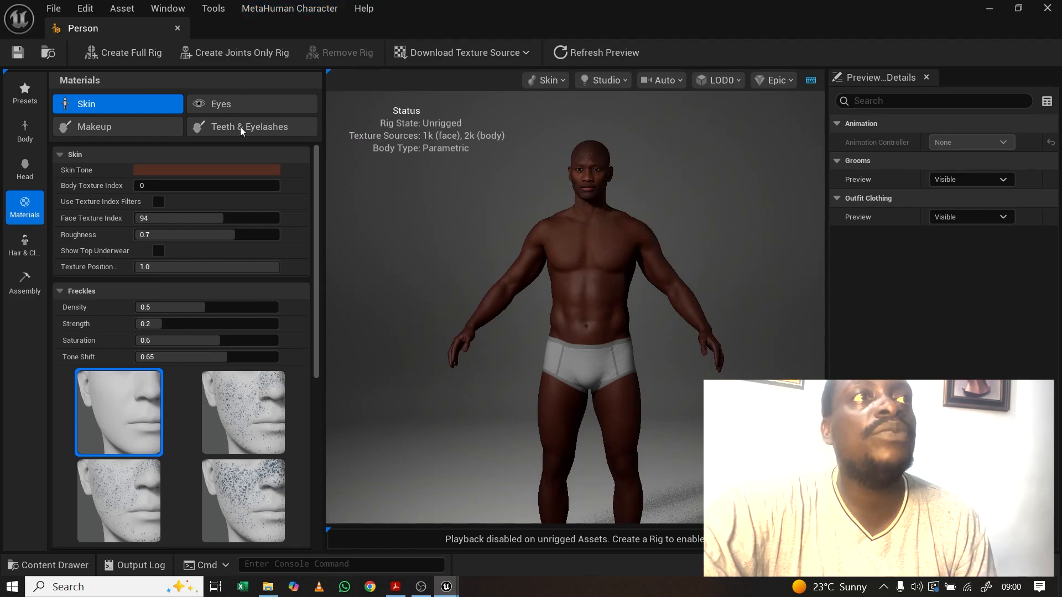
{"action": "left_click", "coordinate": [289, 8]}
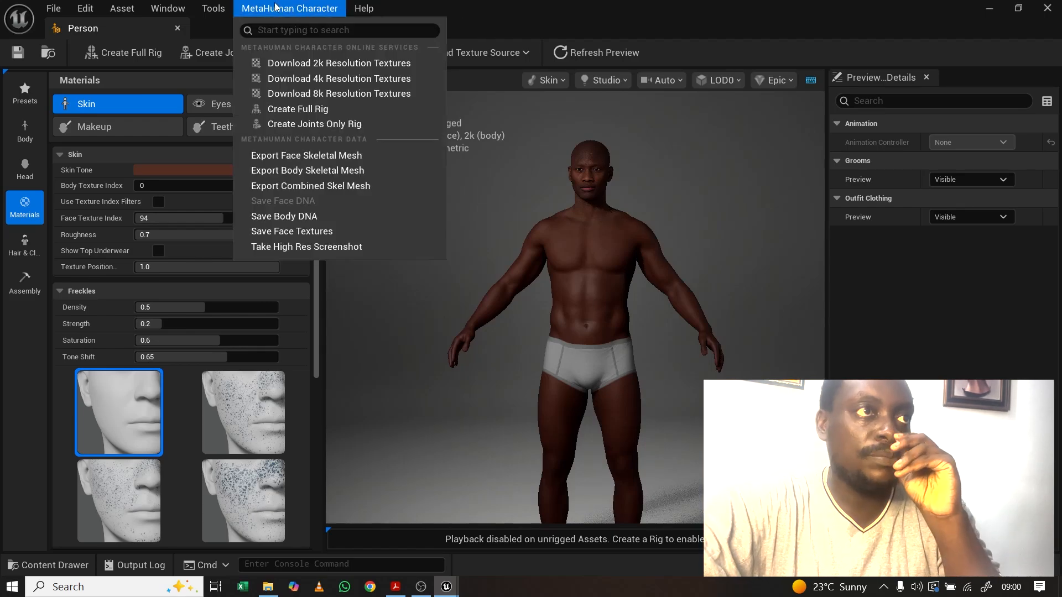
{"action": "left_click", "coordinate": [289, 160]}
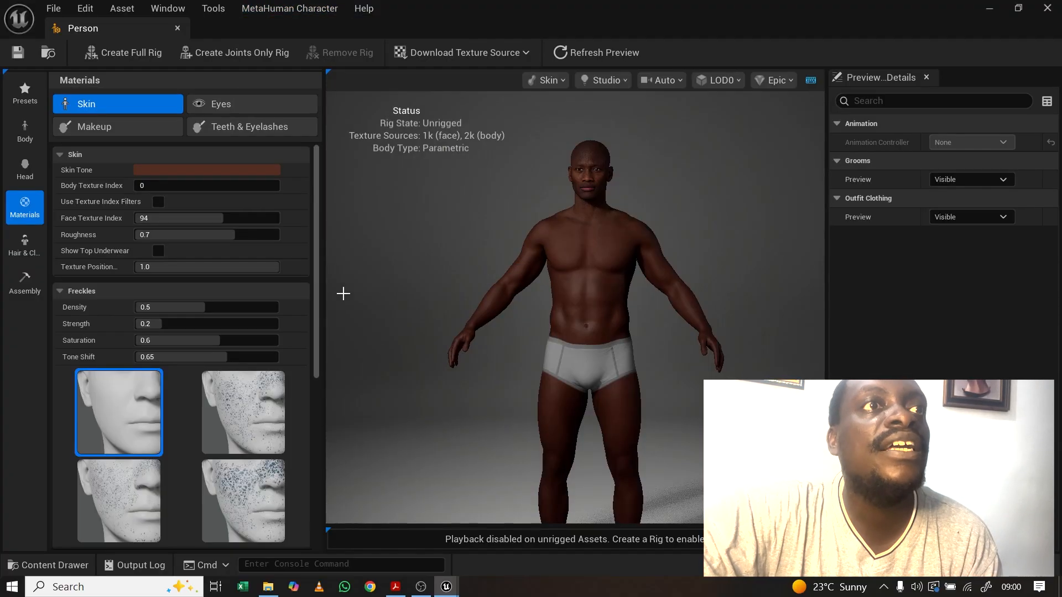
Step: Save Person_CombinedSkelMesh and dock the Person editor tab into the level editor
{"action": "mouse_move", "coordinate": [523, 265]}
{"action": "left_mouse_down"}
{"action": "mouse_move", "coordinate": [658, 264]}
{"action": "mouse_move", "coordinate": [481, 264]}
{"action": "mouse_move", "coordinate": [520, 264]}
{"action": "left_mouse_up"}
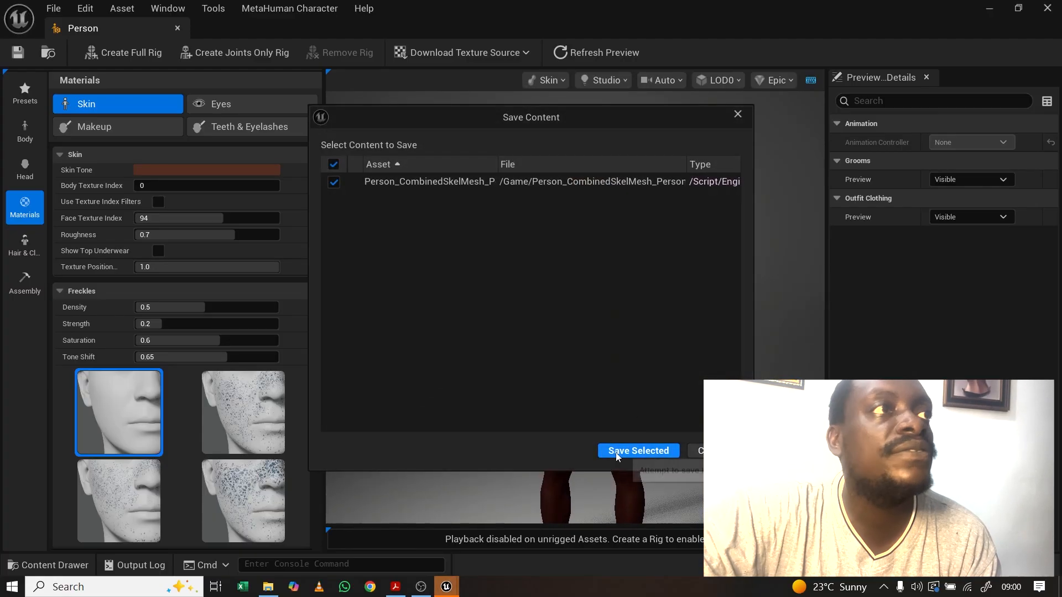
{"action": "left_click", "coordinate": [621, 450]}
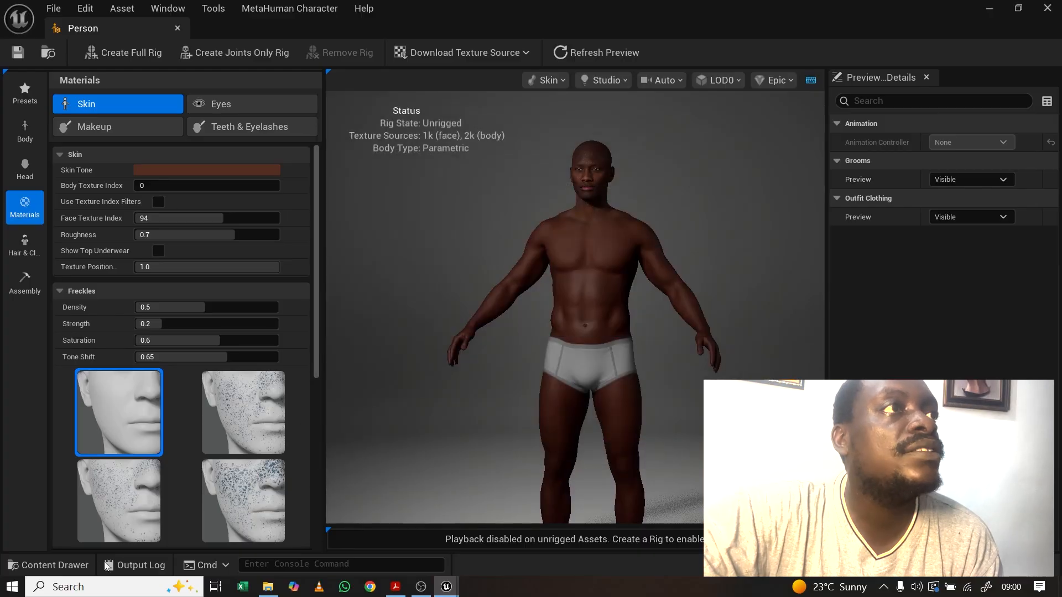
{"action": "left_click_drag", "start_coordinate": [90, 26], "coordinate": [308, 1]}
{"action": "left_click", "coordinate": [95, 31]}
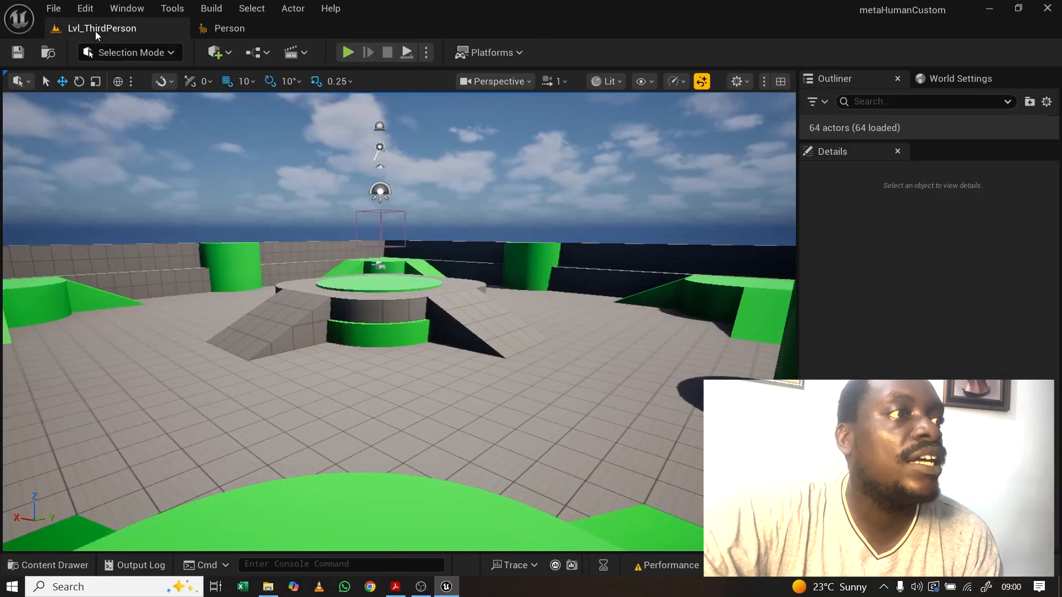
Step: Close the Person MetaHuman character editor tab
{"action": "left_click", "coordinate": [48, 564]}
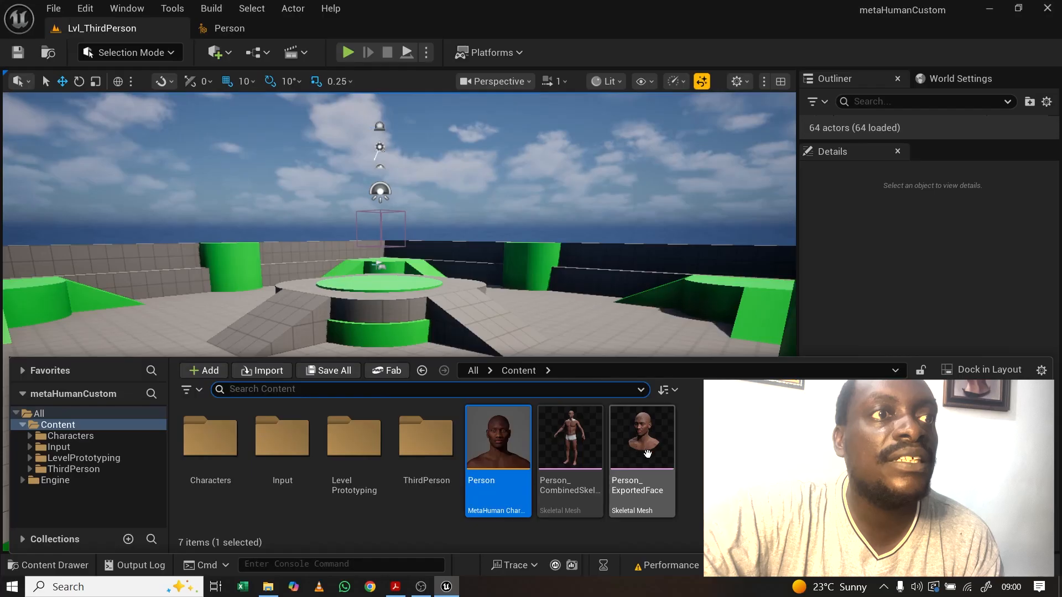
{"action": "mouse_move", "coordinate": [619, 470]}
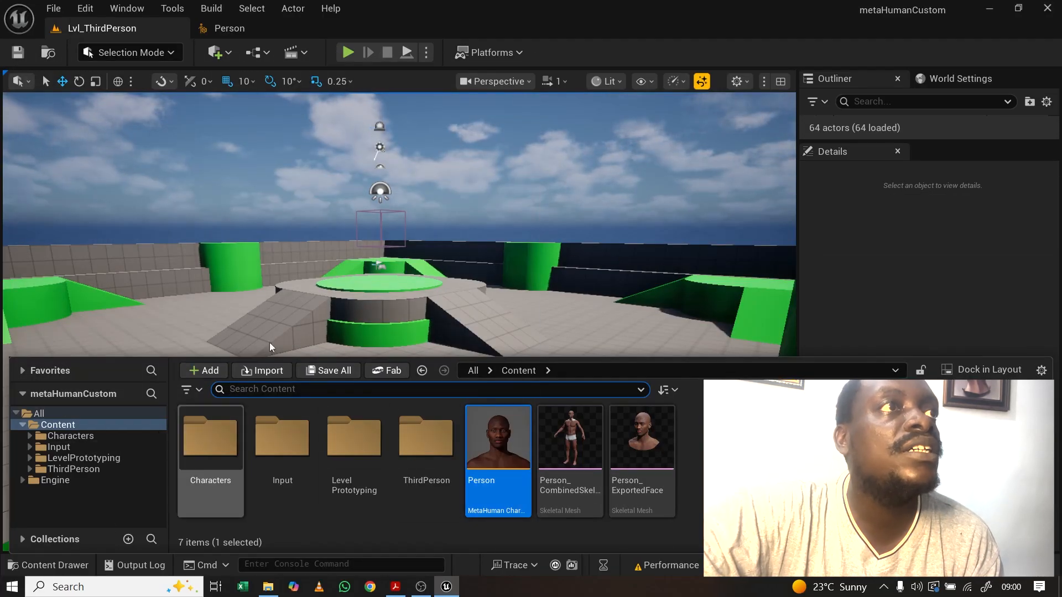
{"action": "left_click", "coordinate": [236, 31]}
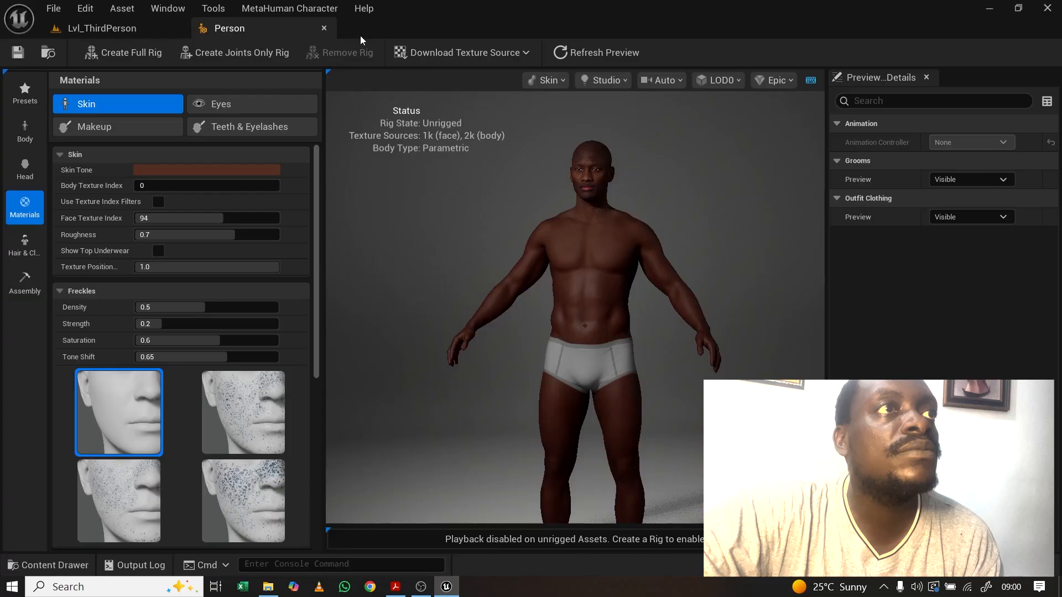
{"action": "left_click", "coordinate": [323, 28]}
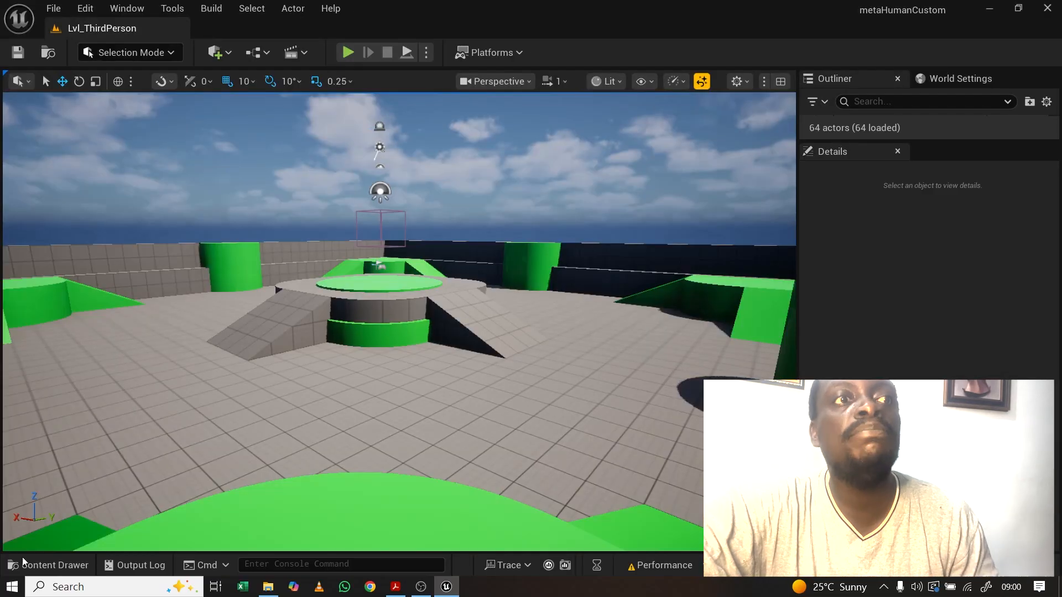
Step: Save the modified Person asset from the Content Drawer, cancelling an accidental mesh copy
{"action": "left_click", "coordinate": [23, 561]}
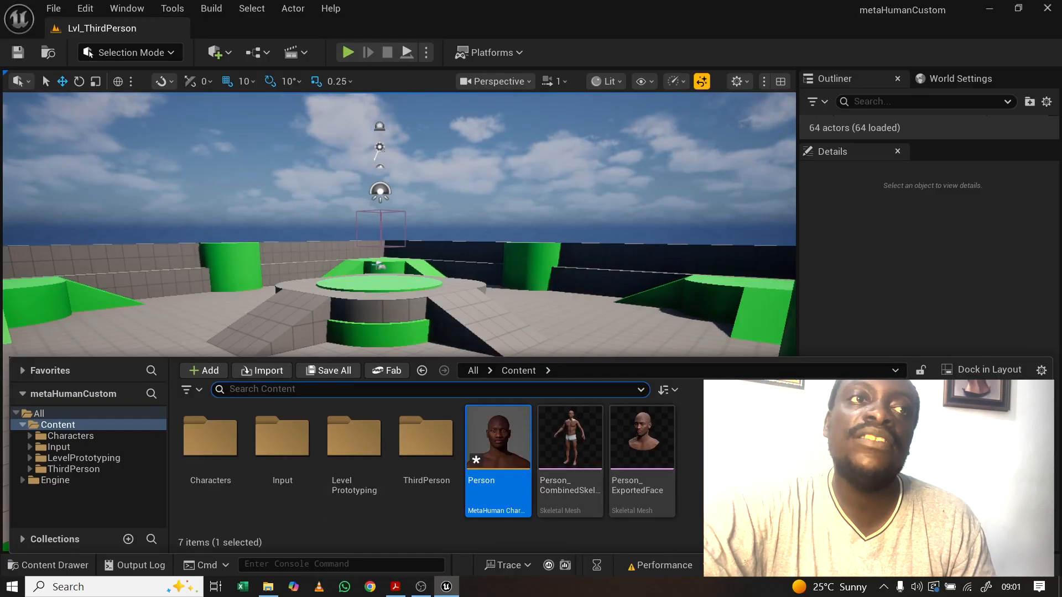
{"action": "left_click", "coordinate": [915, 565]}
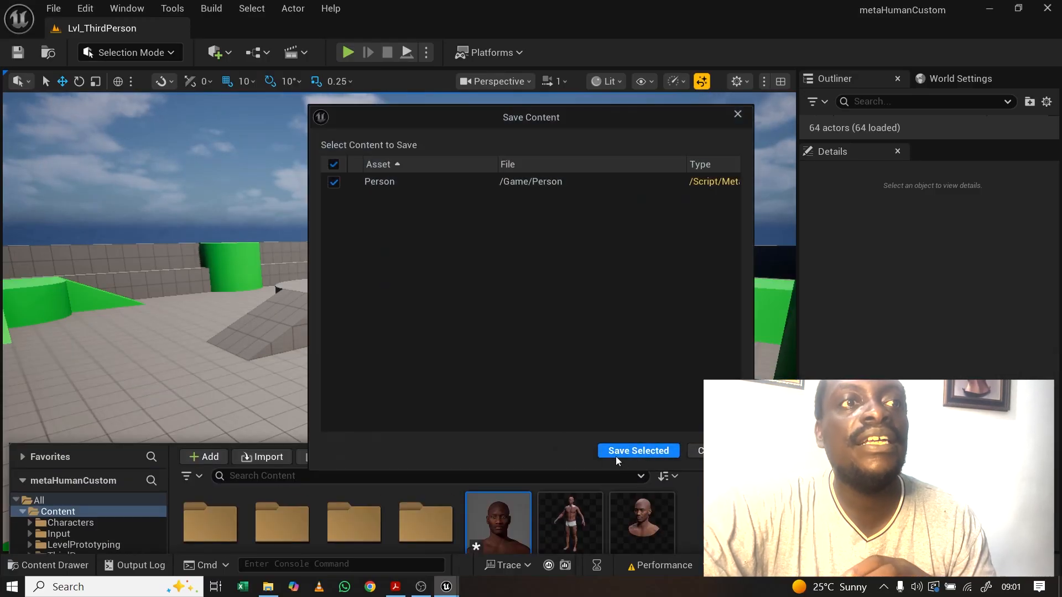
{"action": "left_click", "coordinate": [617, 452]}
{"action": "left_click", "coordinate": [62, 567]}
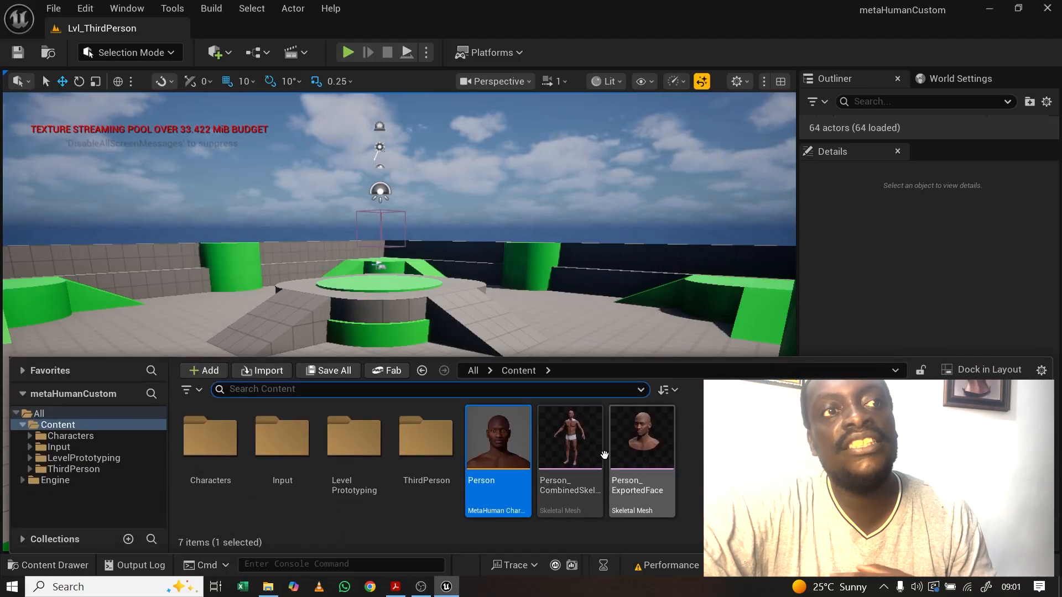
{"action": "mouse_move", "coordinate": [603, 422]}
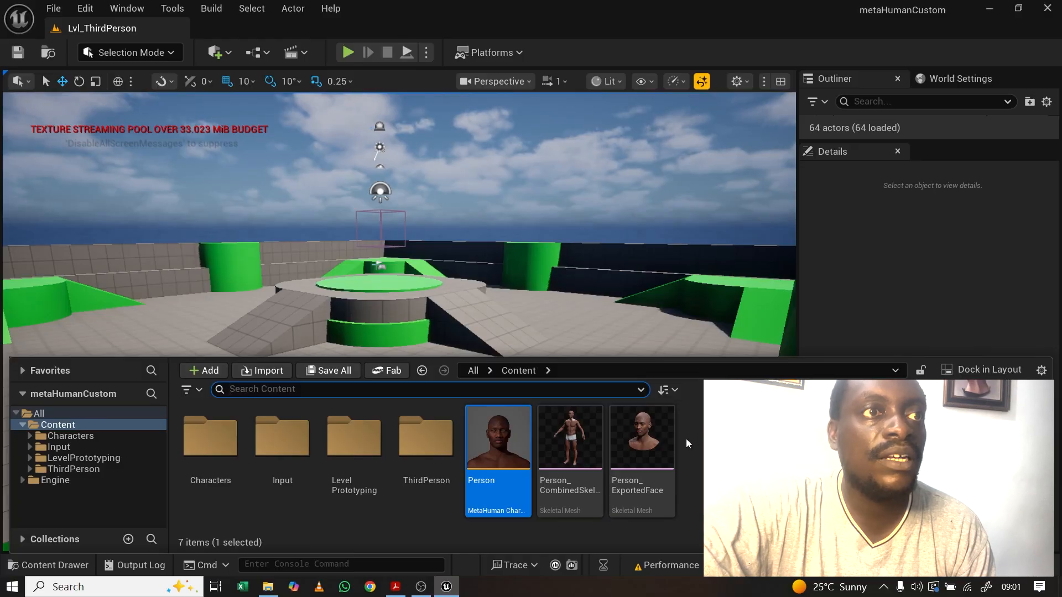
{"action": "left_click_drag", "start_coordinate": [575, 440], "coordinate": [578, 416]}
{"action": "left_click", "coordinate": [719, 434]}
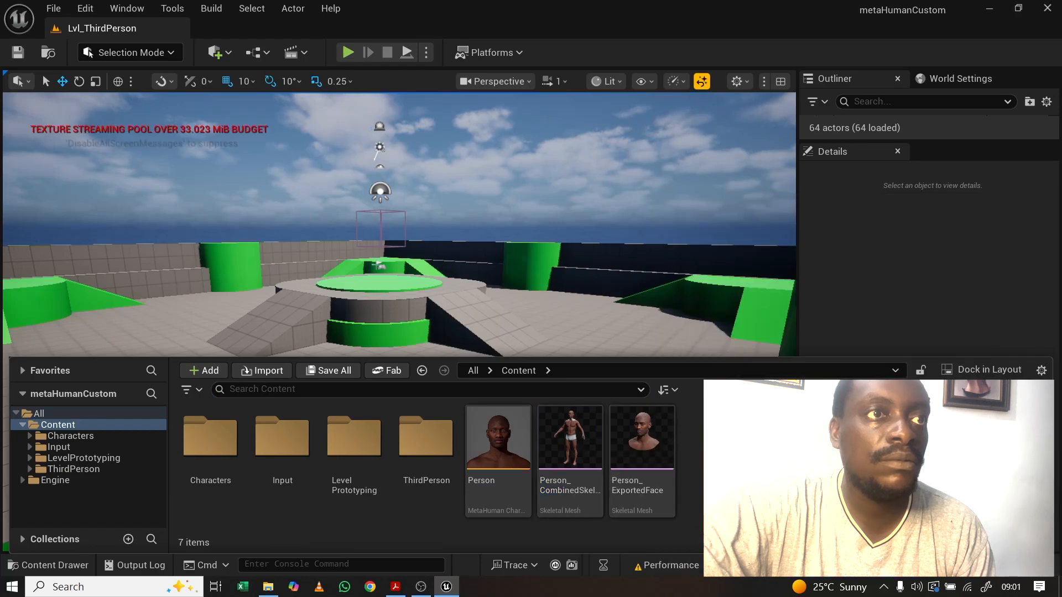
Step: Drop Person_CombinedSkelMesh into the level, widen the Outliner, and reset its Location
{"action": "left_click_drag", "start_coordinate": [568, 431], "coordinate": [440, 363]}
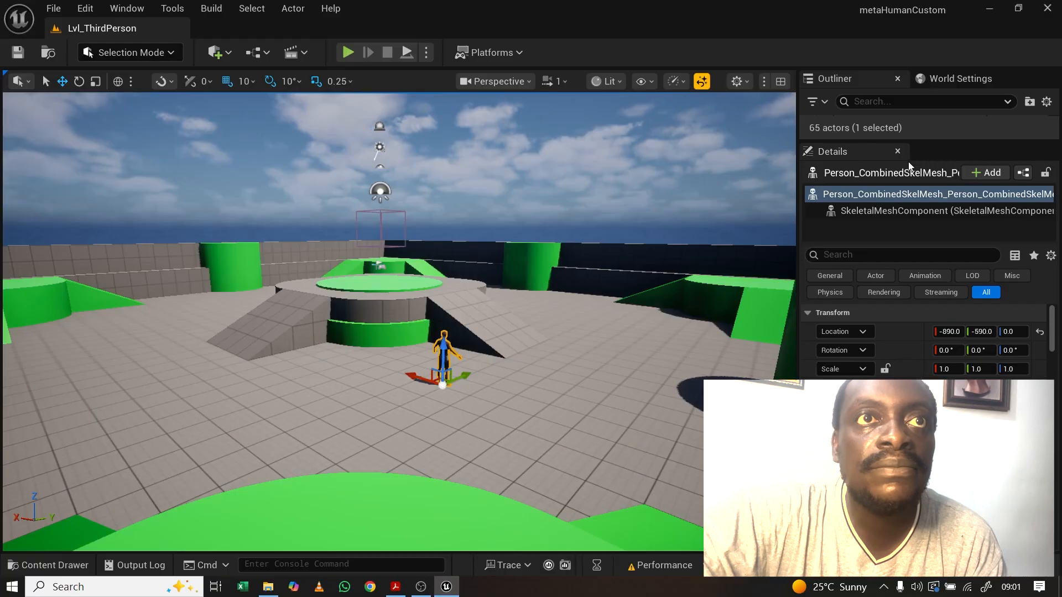
{"action": "left_click_drag", "start_coordinate": [948, 141], "coordinate": [942, 243]}
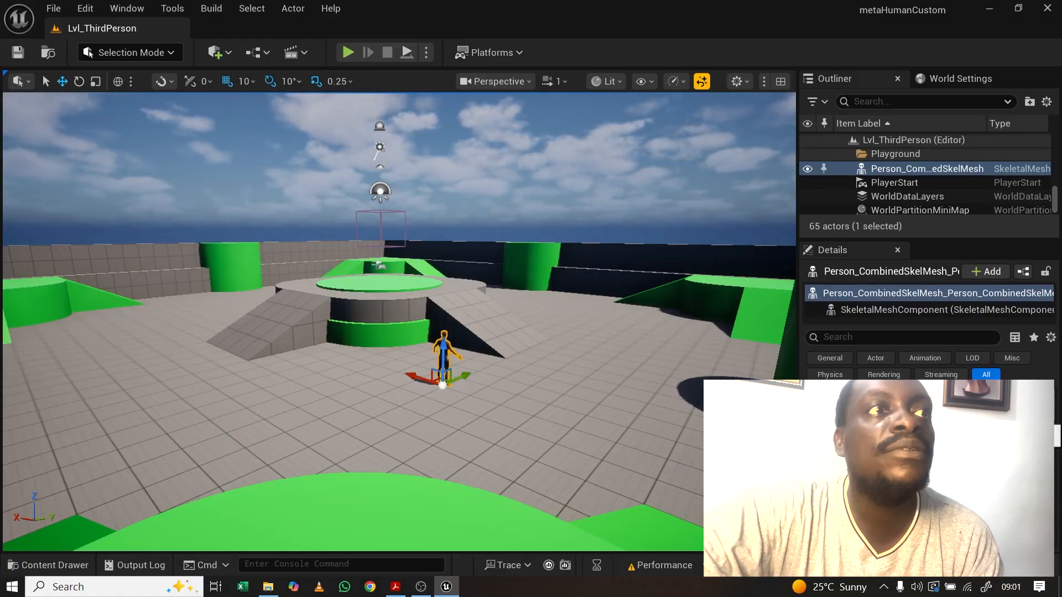
{"action": "left_click", "coordinate": [1044, 413]}
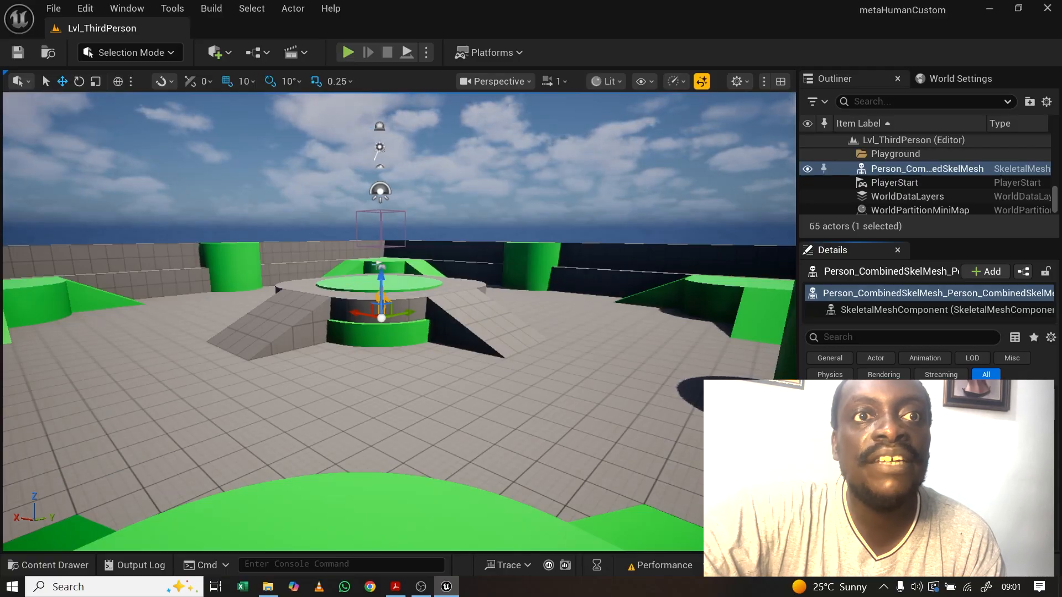
Step: Export Person_CombinedSkelMesh as an FBX to Desktop > UAI using default options
{"action": "left_click", "coordinate": [50, 565]}
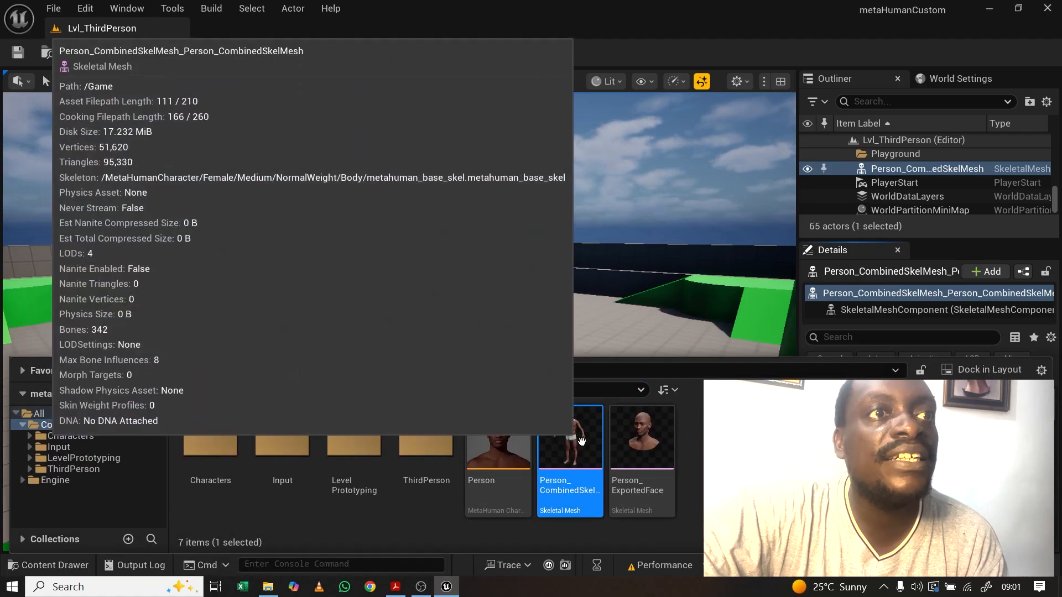
{"action": "right_click", "coordinate": [579, 436]}
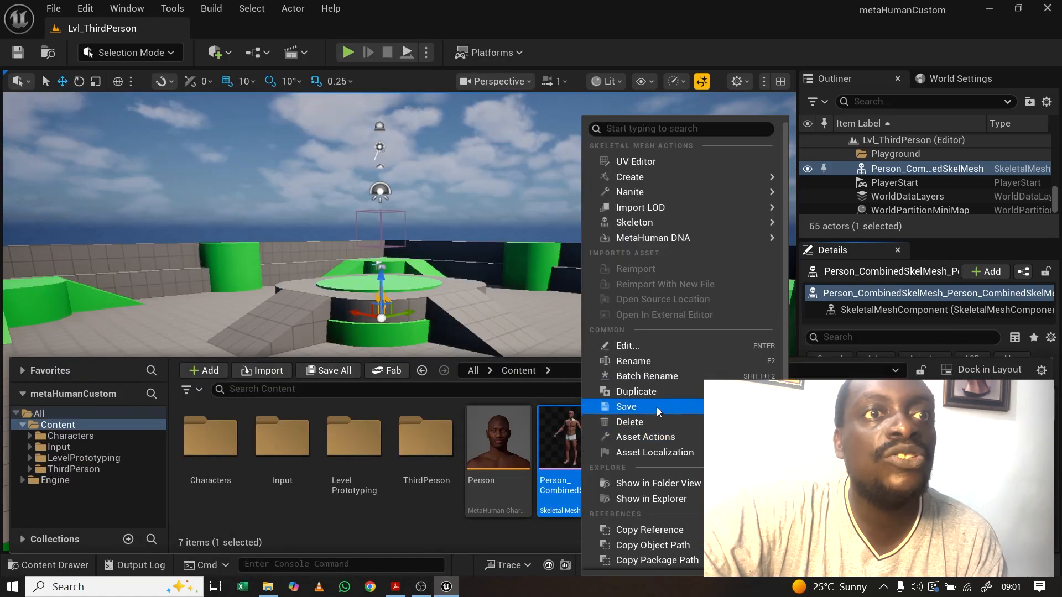
{"action": "mouse_move", "coordinate": [659, 439]}
{"action": "left_click", "coordinate": [817, 424]}
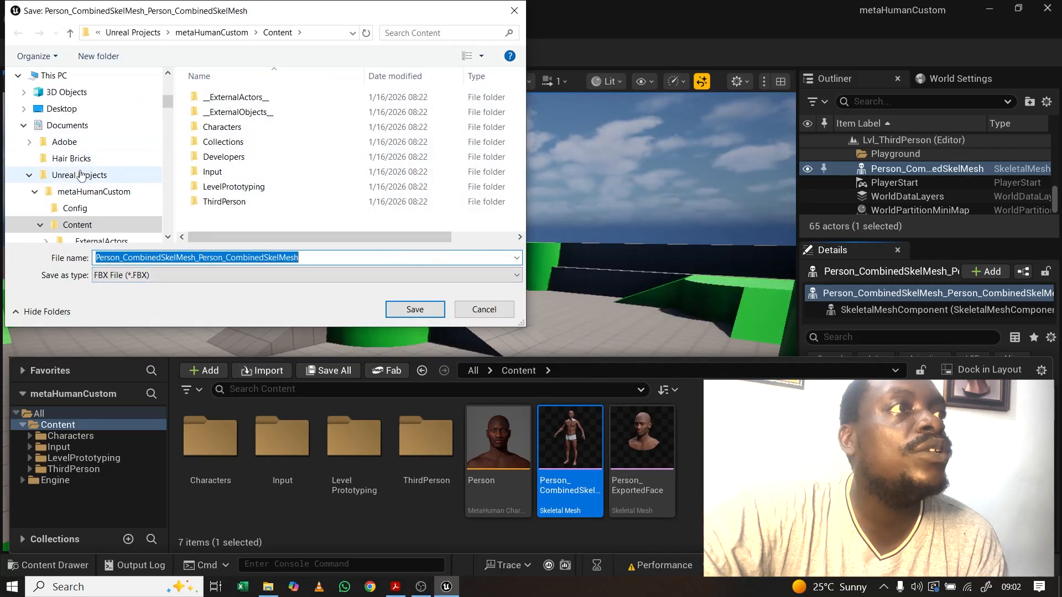
{"action": "scroll", "coordinate": [83, 176], "scroll_direction": "up", "scroll_amount": 8}
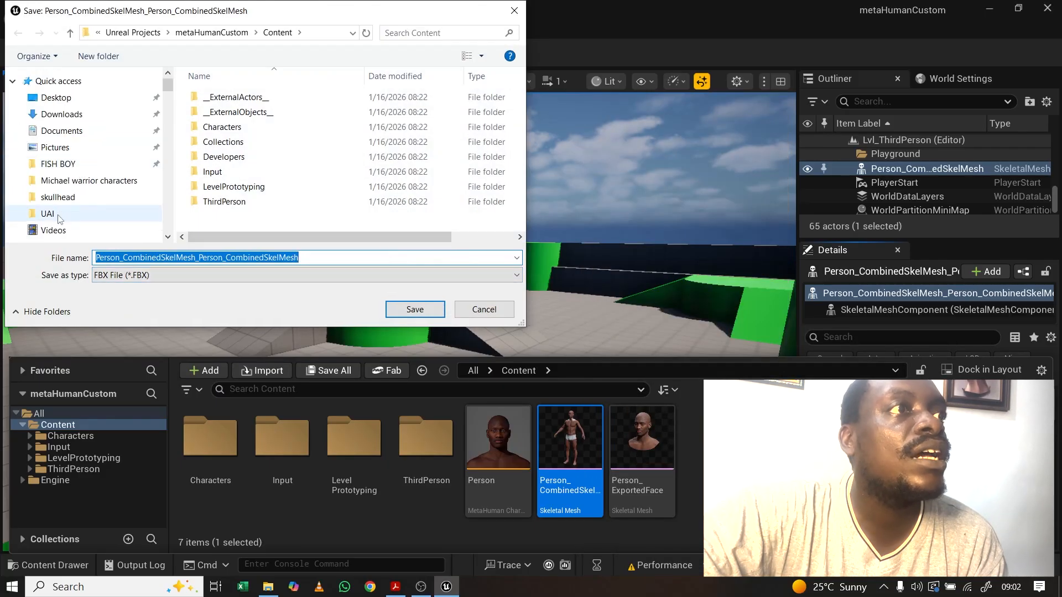
{"action": "left_click", "coordinate": [59, 217]}
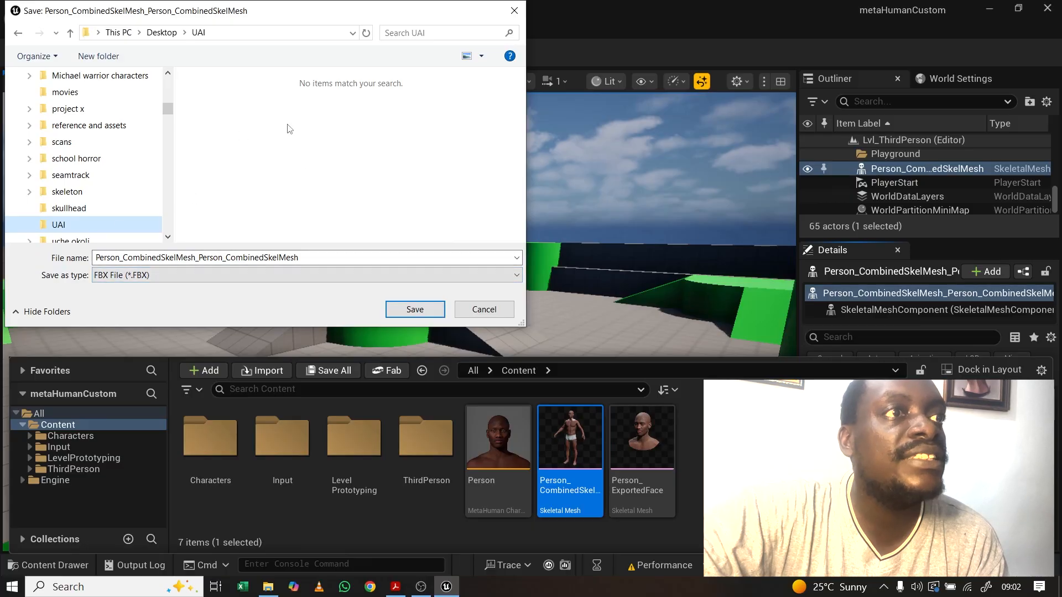
{"action": "left_click", "coordinate": [419, 311]}
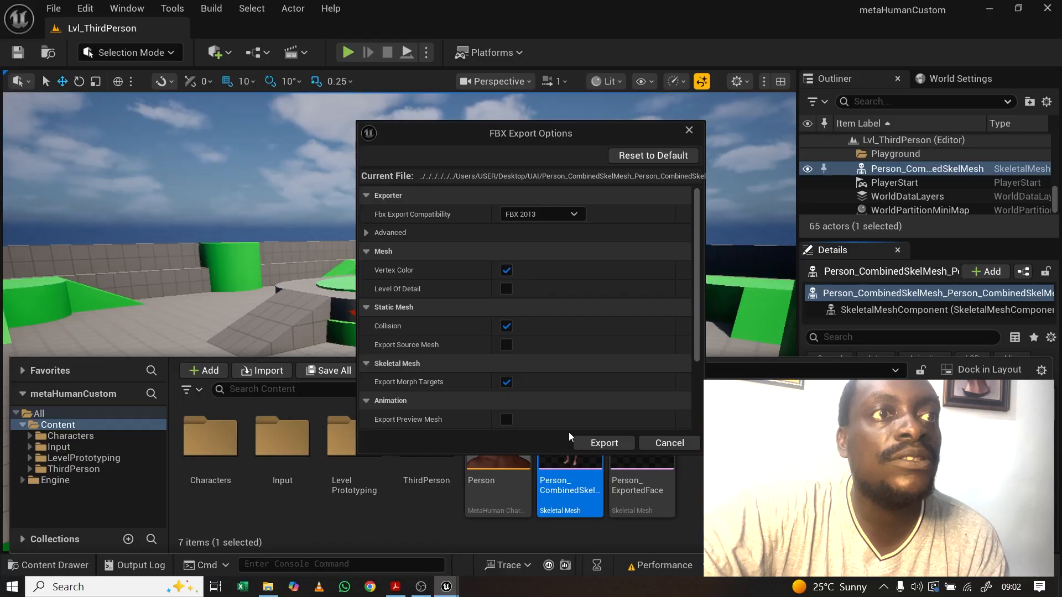
{"action": "left_click", "coordinate": [604, 444]}
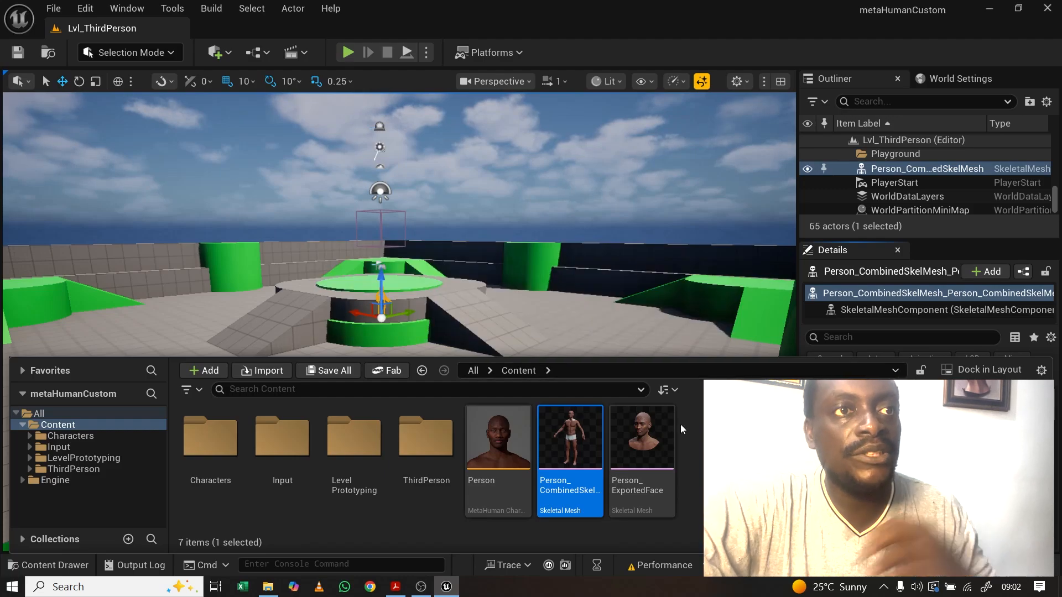
{"action": "mouse_move", "coordinate": [632, 452]}
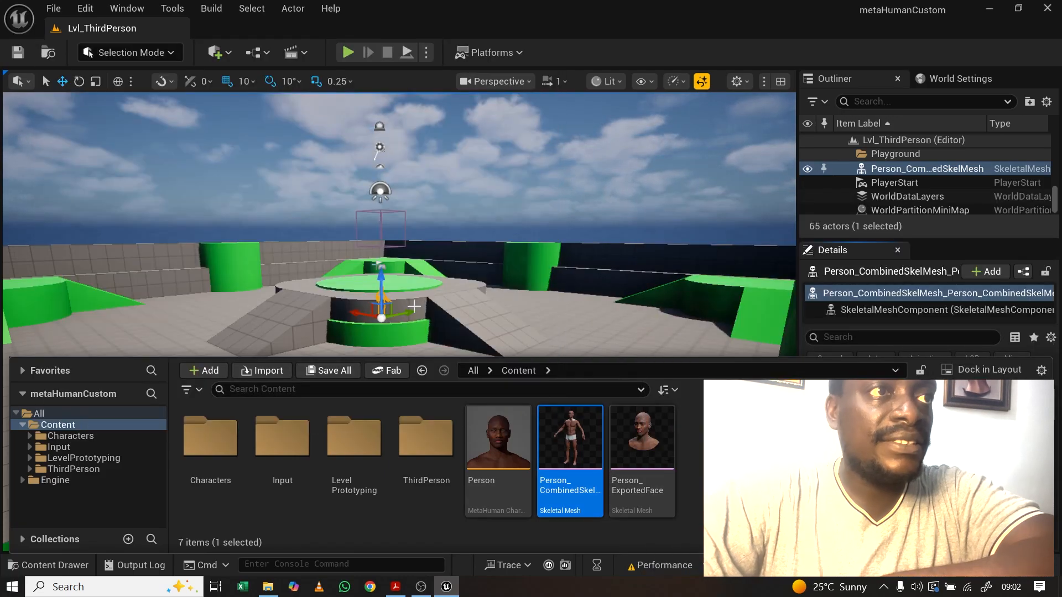
{"action": "left_click", "coordinate": [39, 564]}
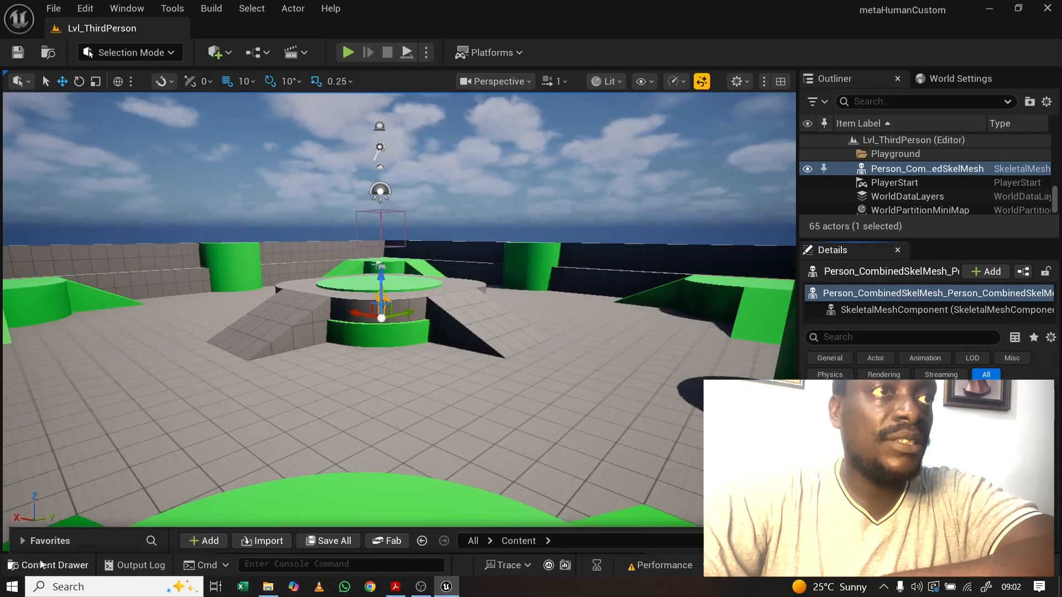
Step: Delete the body actor and place Person_ExportedFace on the central platform
{"action": "key", "text": "Delete"}
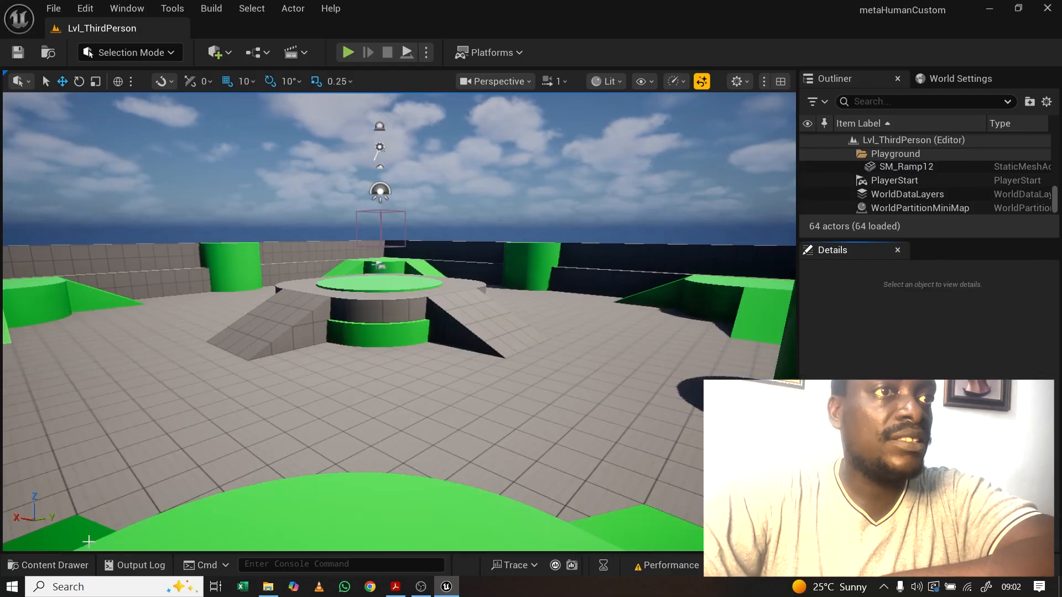
{"action": "left_click", "coordinate": [39, 565]}
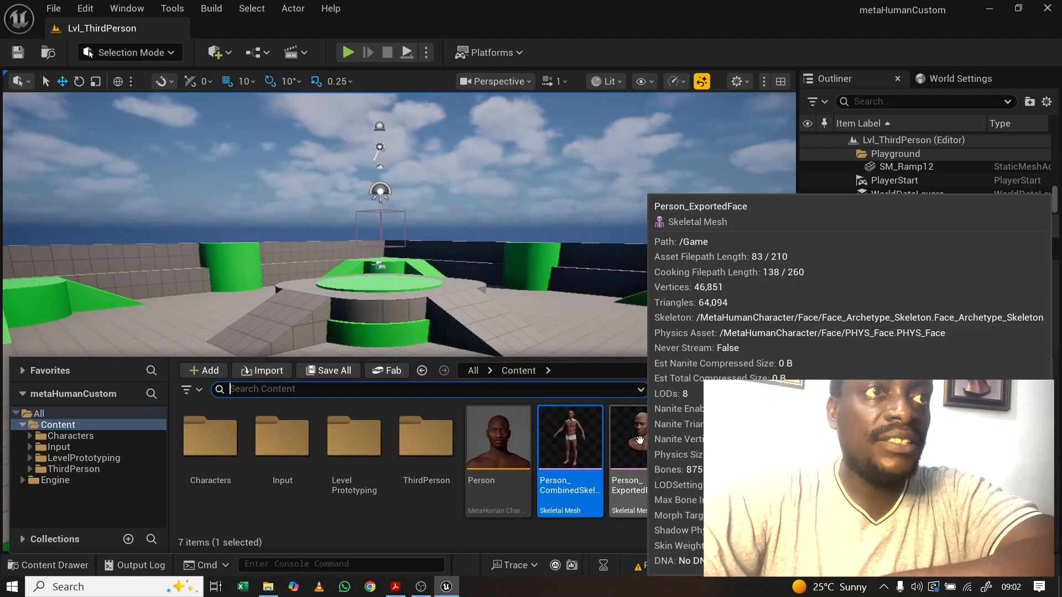
{"action": "left_click_drag", "start_coordinate": [638, 451], "coordinate": [479, 394]}
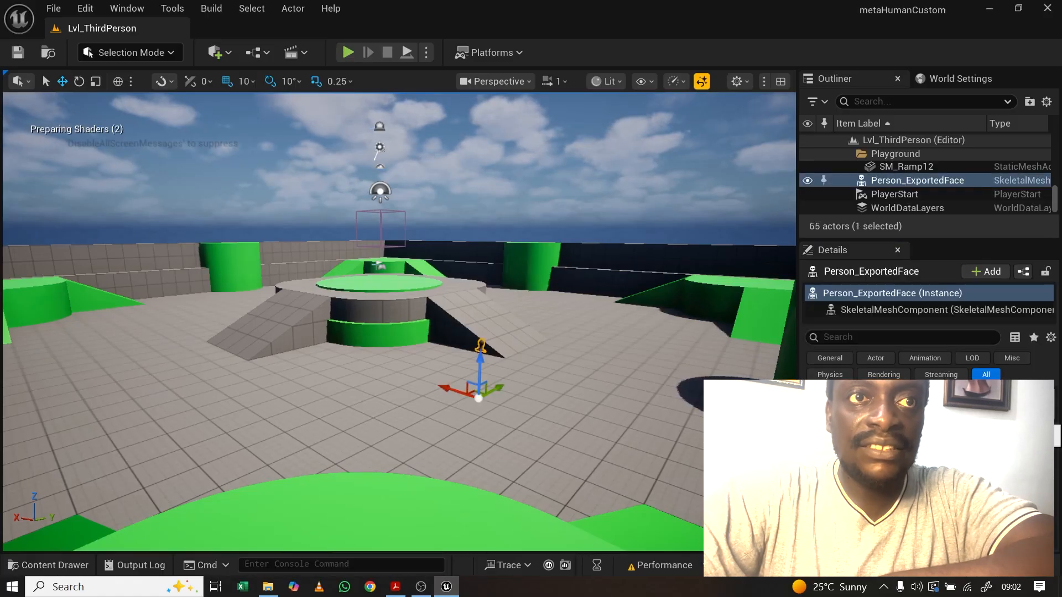
{"action": "left_click_drag", "start_coordinate": [479, 396], "coordinate": [381, 317]}
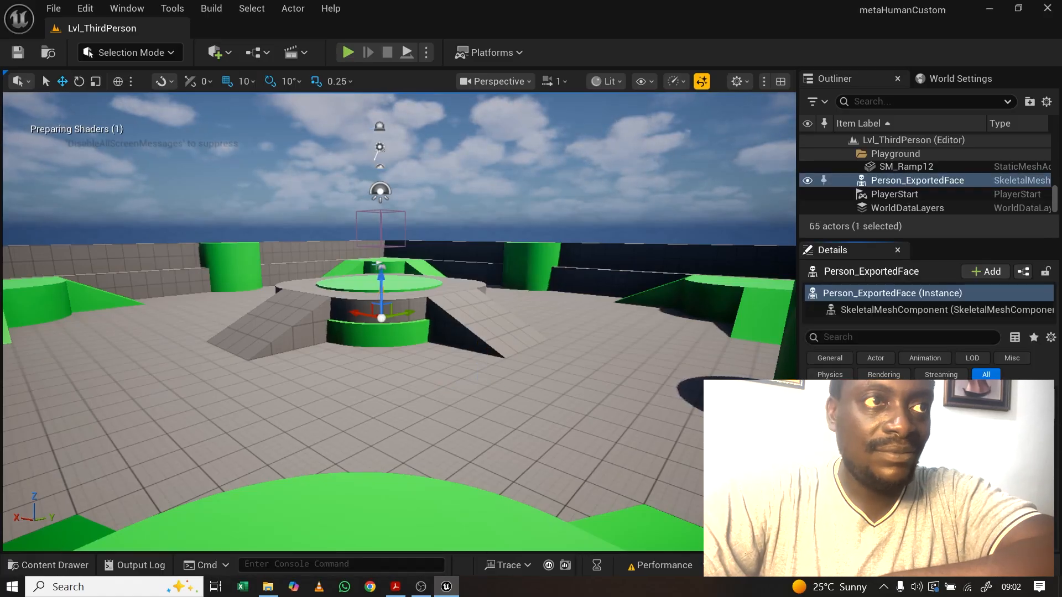
{"action": "left_click", "coordinate": [55, 565]}
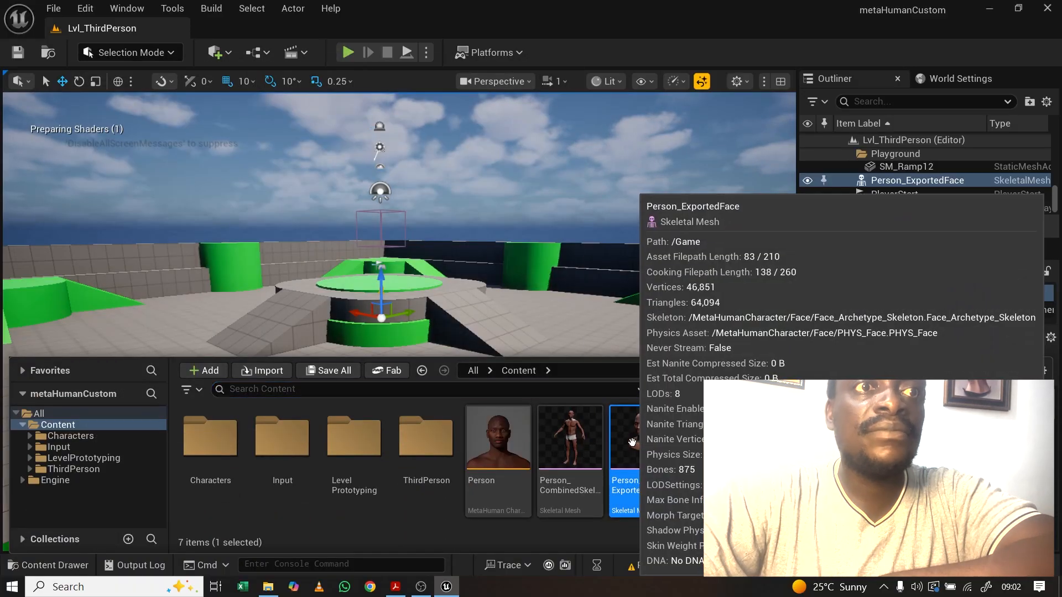
Step: Export Person_ExportedFace as an FBX into the UAI folder, then collapse the Content Drawer
{"action": "right_click", "coordinate": [632, 442]}
{"action": "mouse_move", "coordinate": [686, 437]}
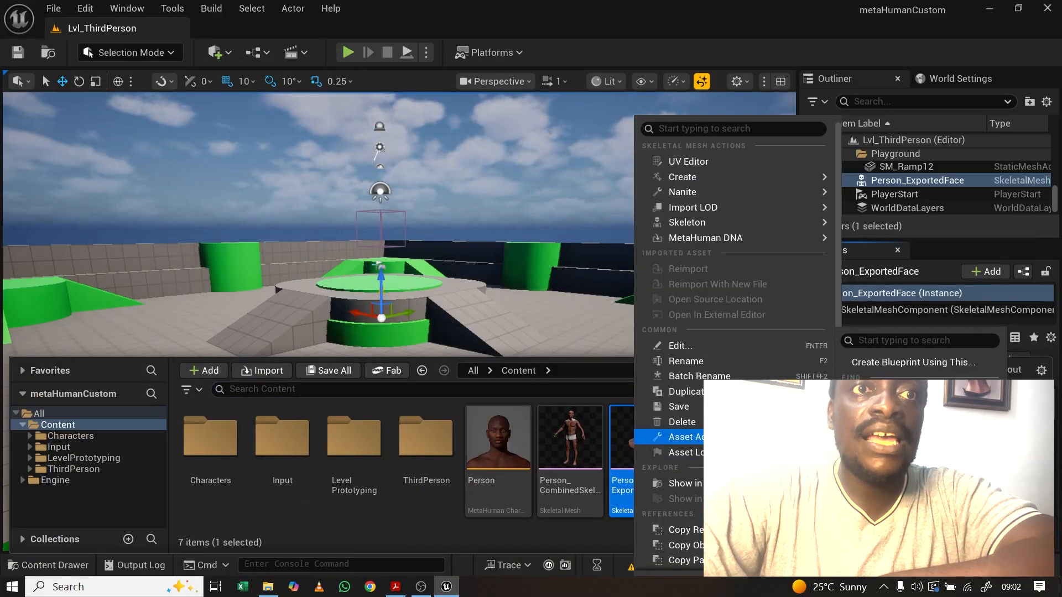
{"action": "left_click", "coordinate": [874, 424]}
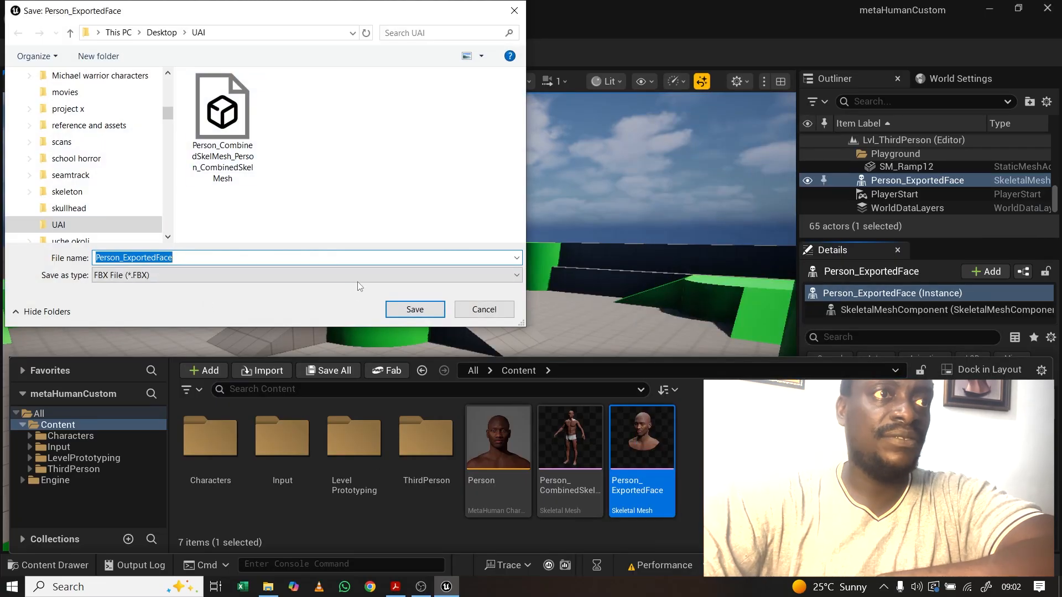
{"action": "left_click", "coordinate": [415, 309]}
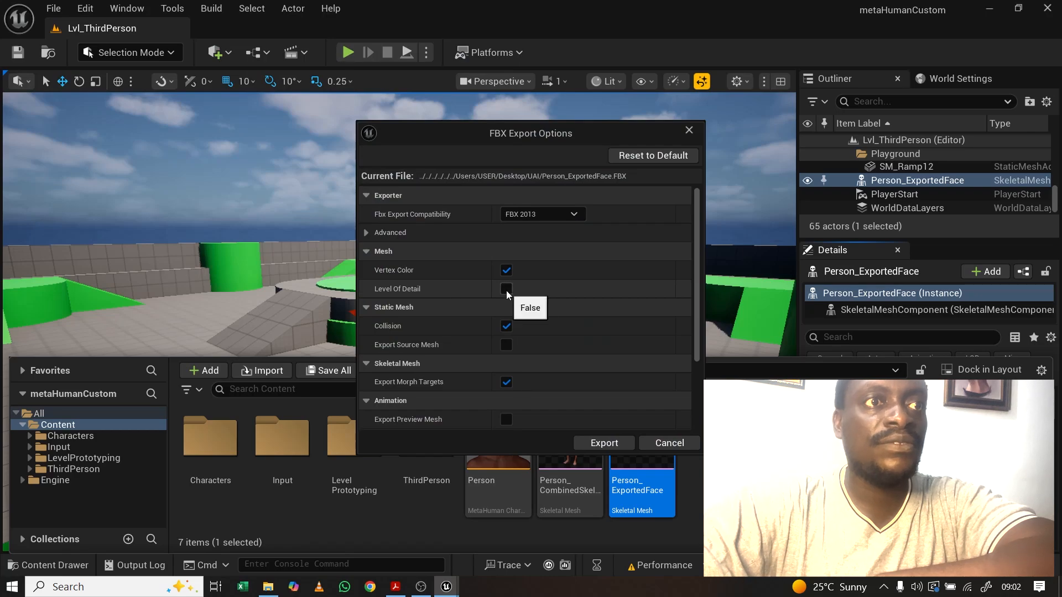
{"action": "left_click", "coordinate": [590, 442]}
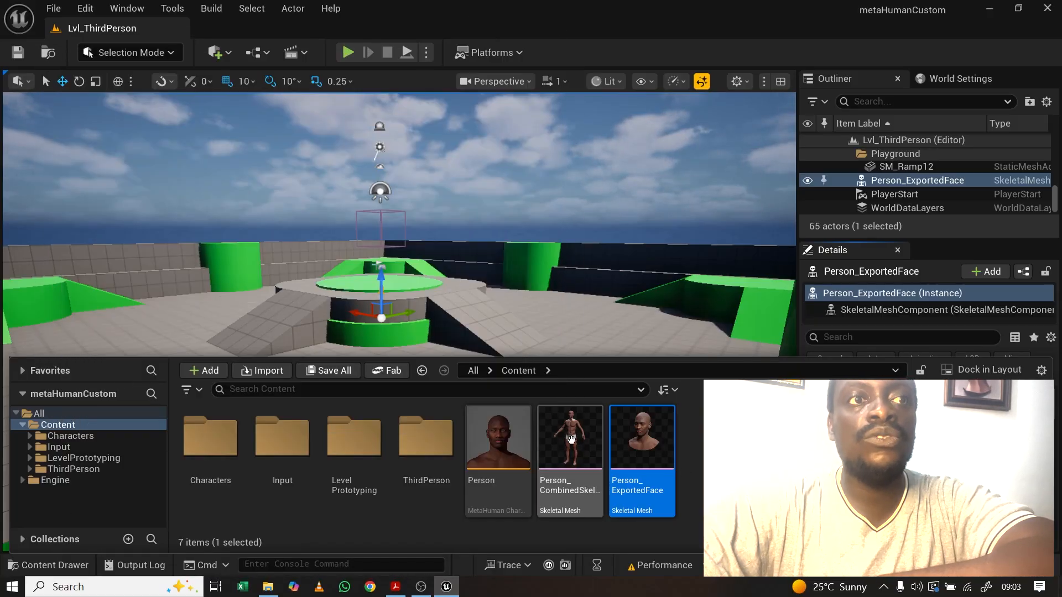
{"action": "mouse_move", "coordinate": [654, 440]}
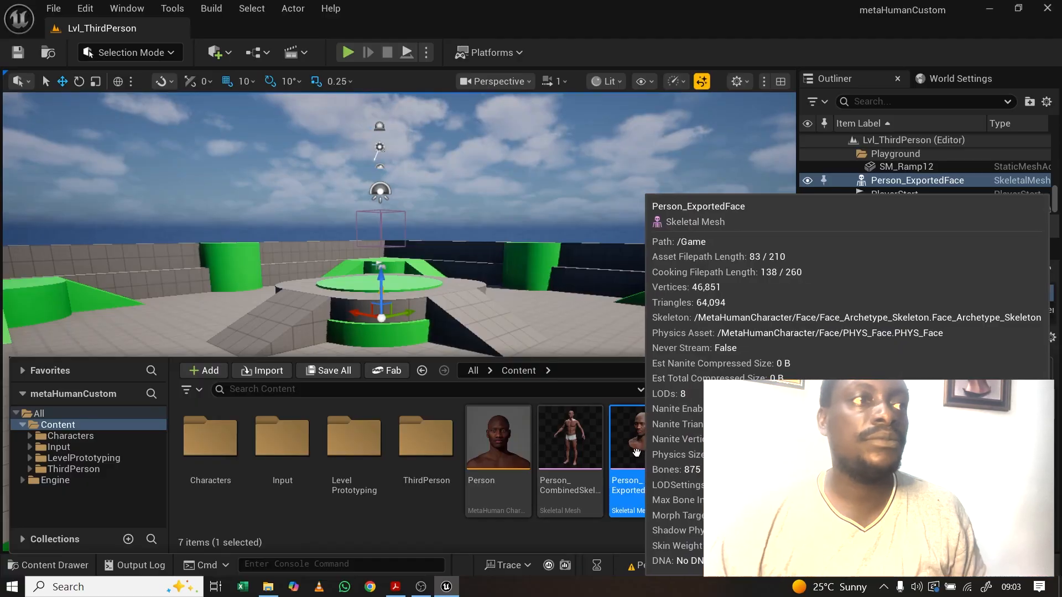
{"action": "left_click", "coordinate": [56, 564]}
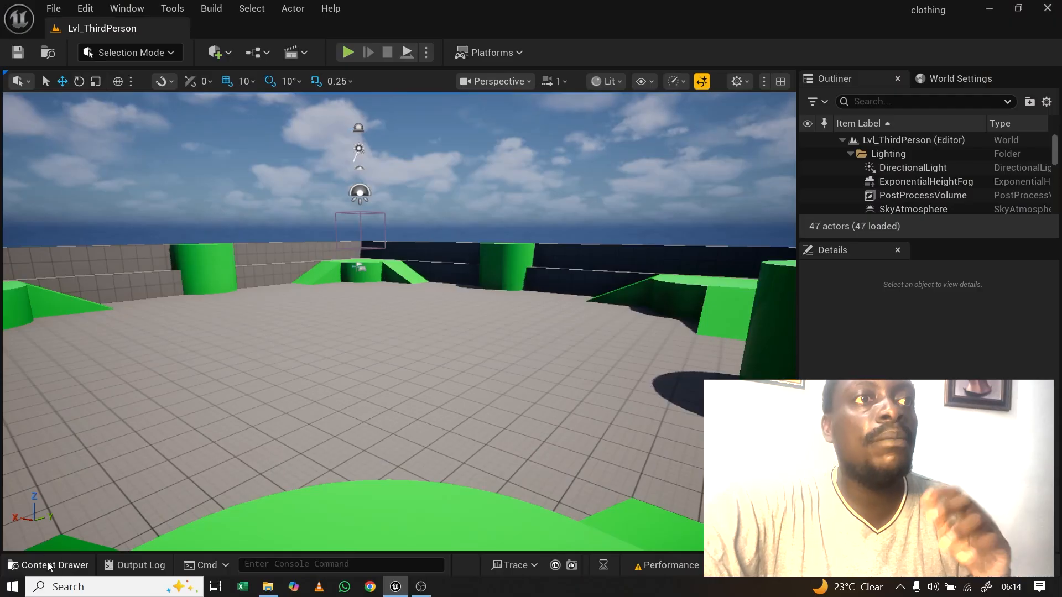
Step: Open the Content Drawer at the Content folder and bring up its new-content menu
{"action": "left_click", "coordinate": [47, 565]}
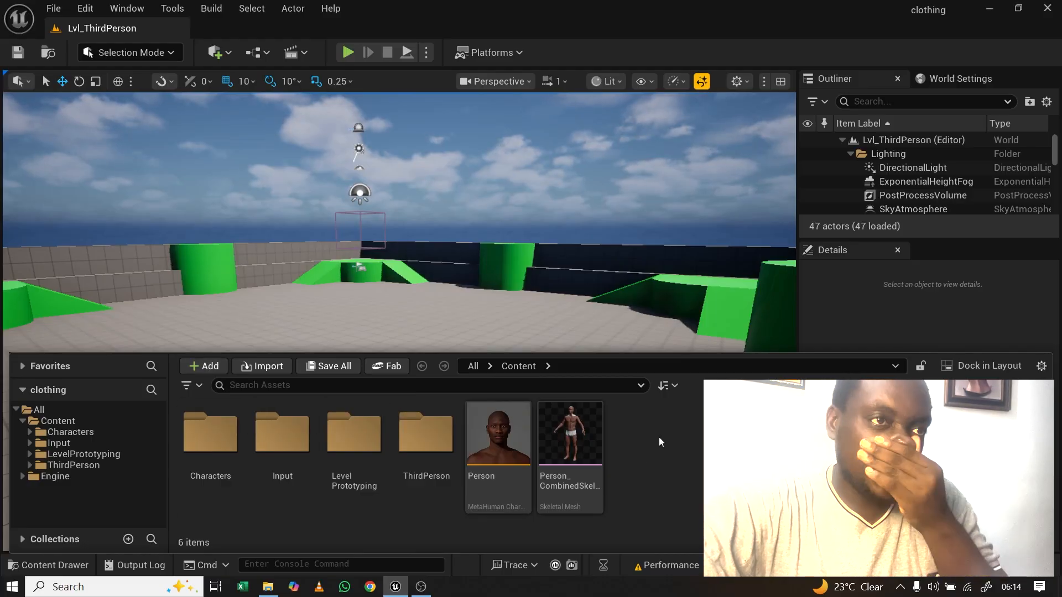
{"action": "left_click", "coordinate": [205, 366]}
{"action": "mouse_move", "coordinate": [265, 418]}
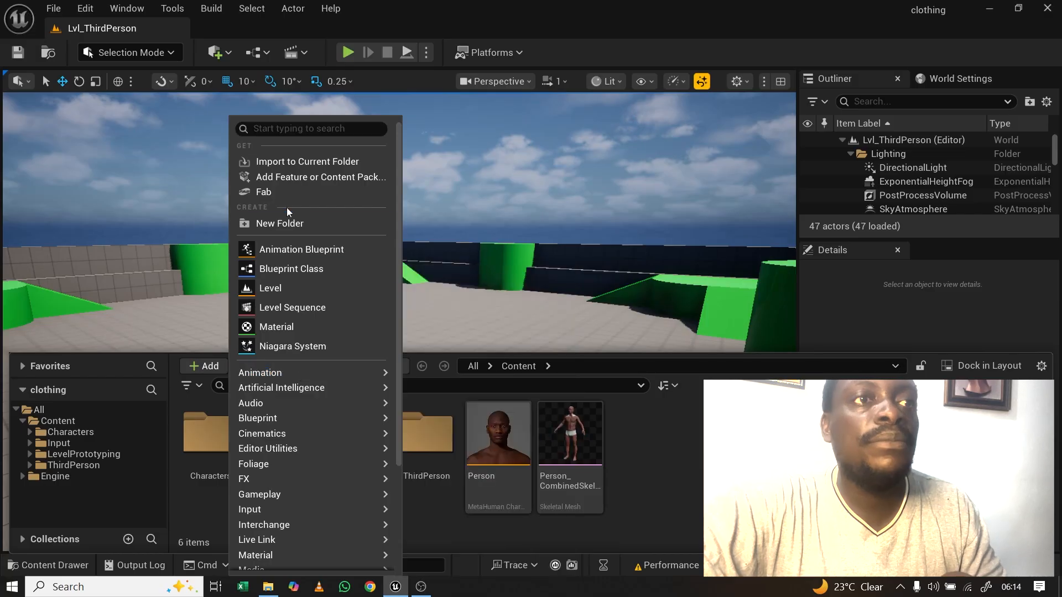
Step: Create a new folder named 'clothing' under Content and open it
{"action": "left_click", "coordinate": [284, 224]}
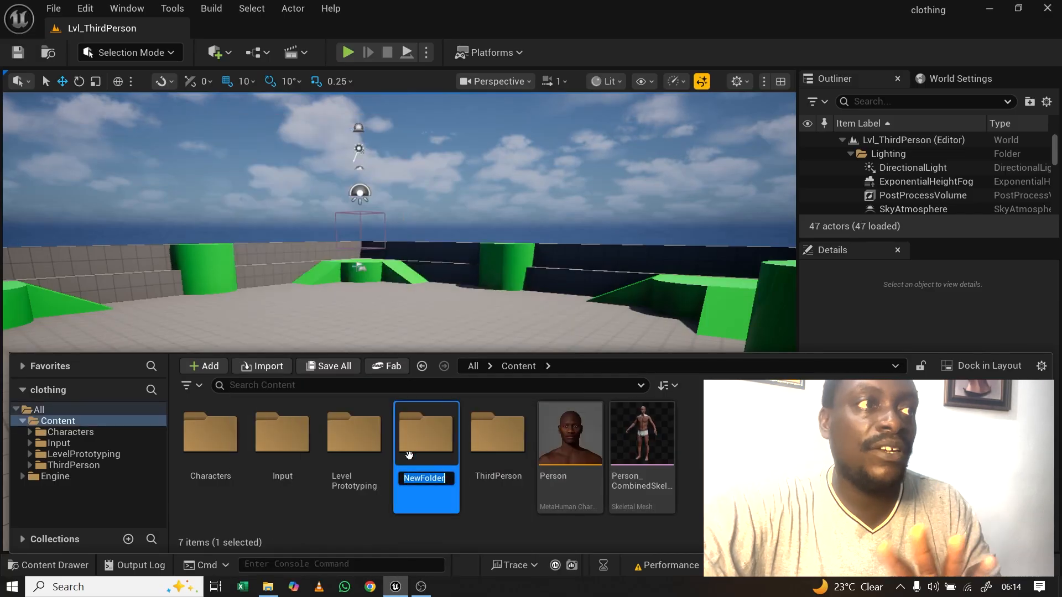
{"action": "type", "text": "clo"}
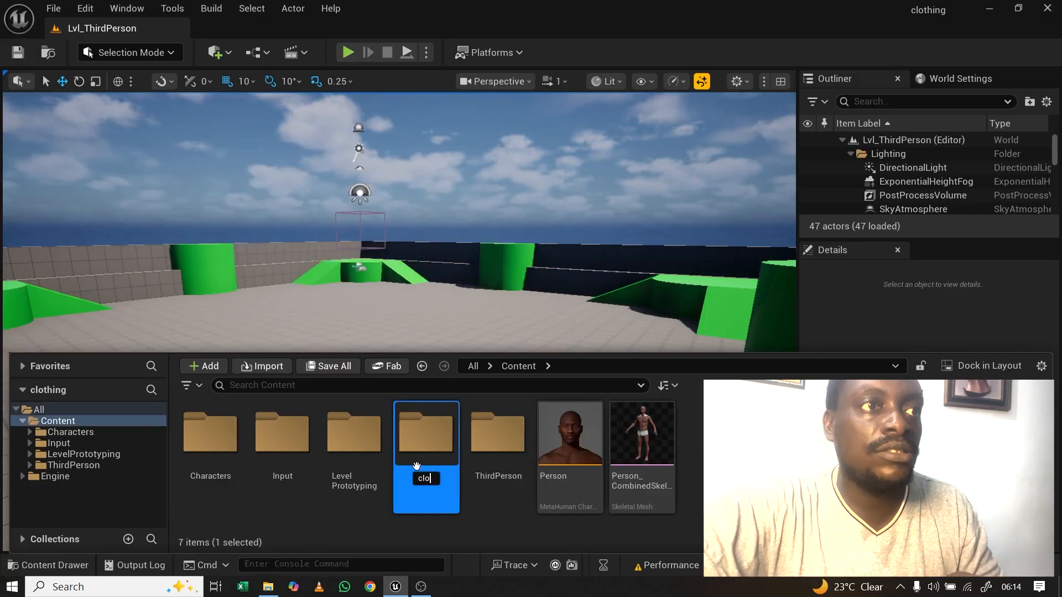
{"action": "type", "text": "thing"}
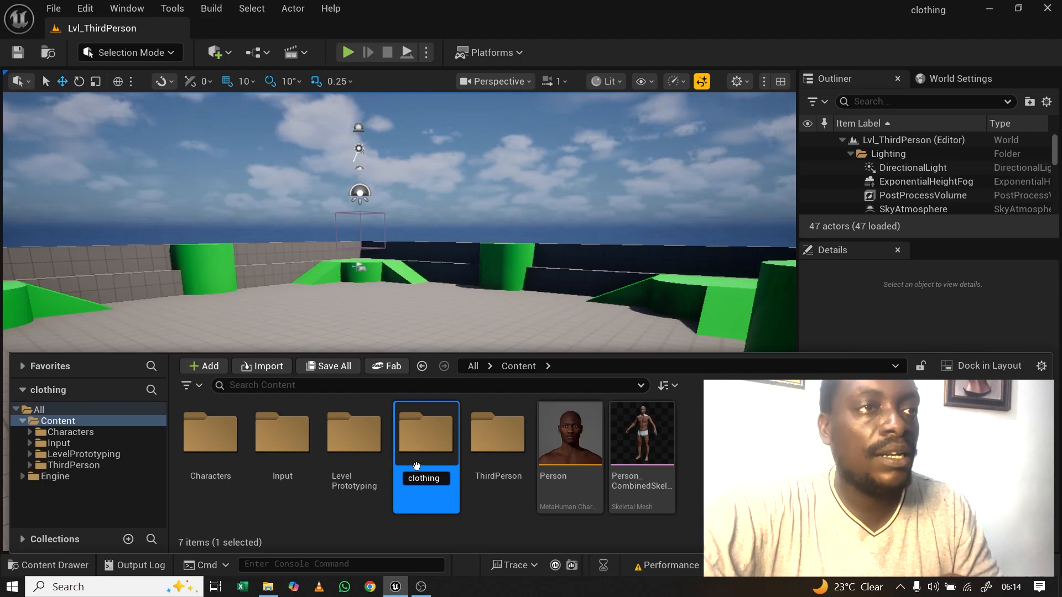
{"action": "key", "text": "Return"}
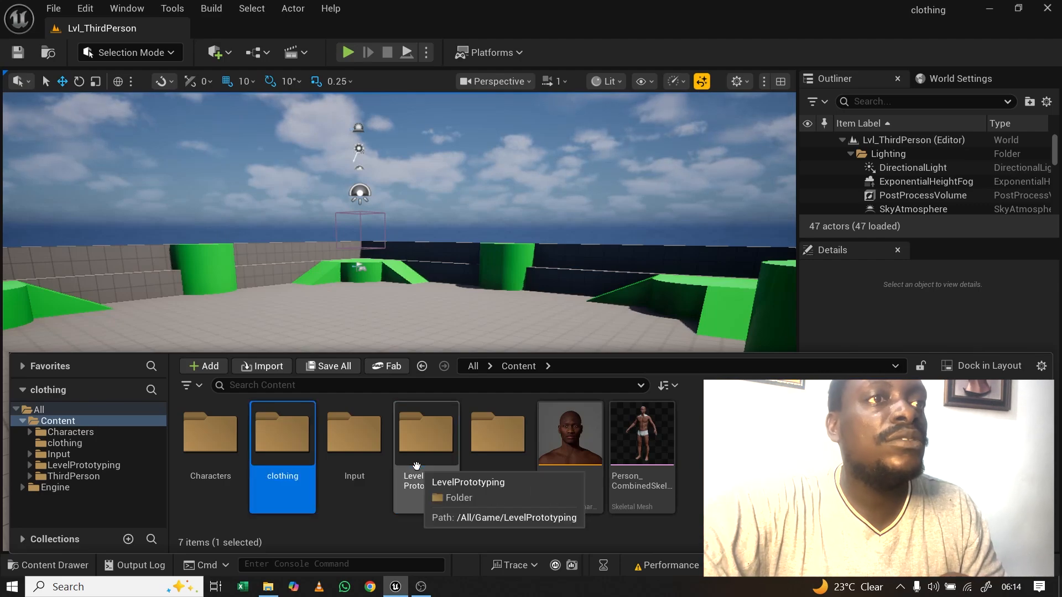
{"action": "double_click", "coordinate": [278, 447]}
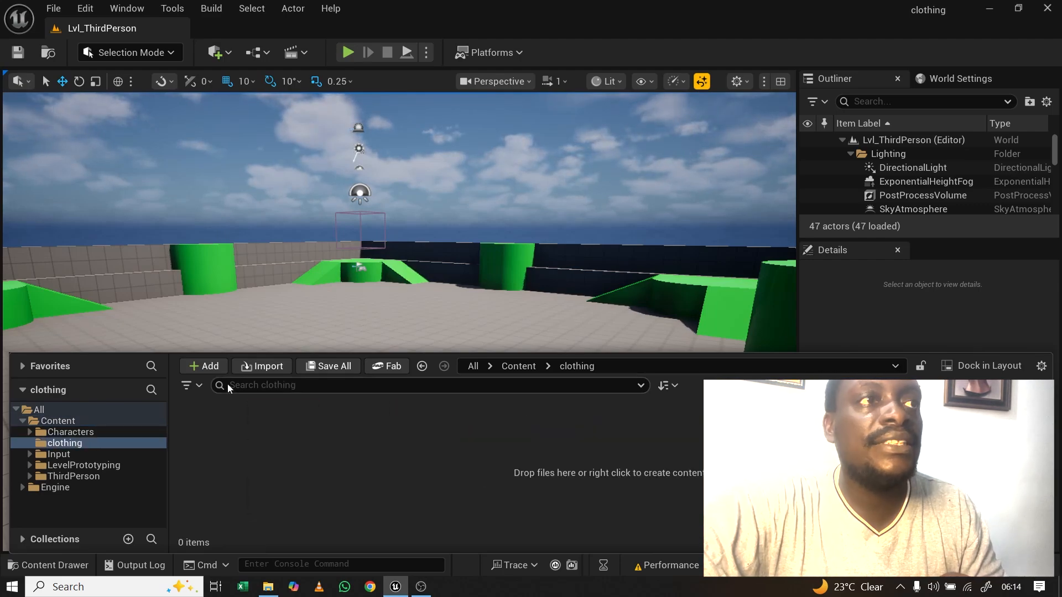
Step: Add a 'materials' folder inside clothing, then bring up File Explorer on the UAI folder
{"action": "left_click", "coordinate": [205, 366]}
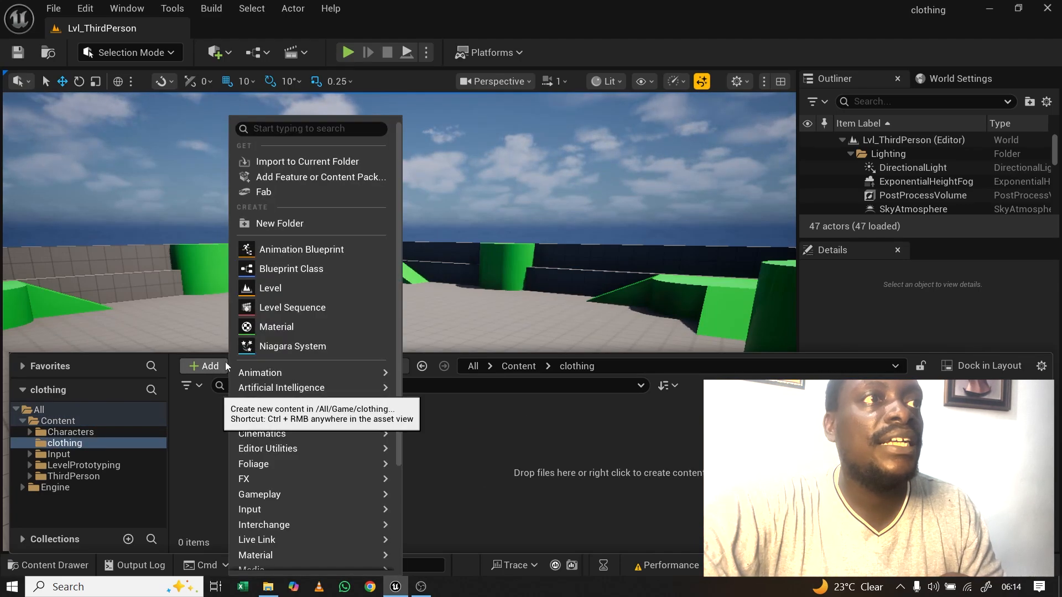
{"action": "left_click", "coordinate": [279, 223]}
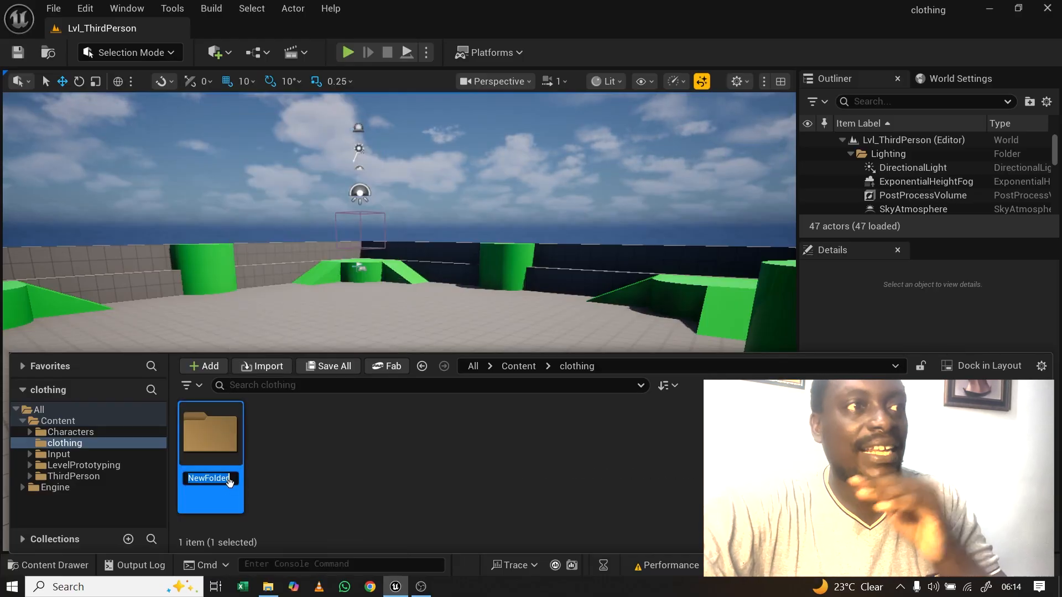
{"action": "type", "text": "material"}
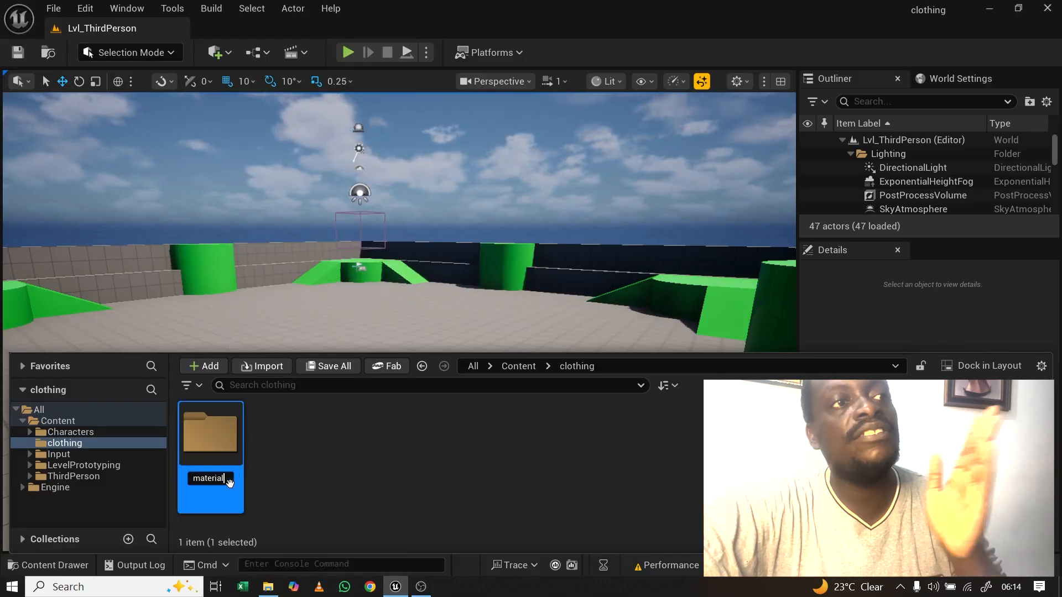
{"action": "type", "text": "s"}
{"action": "key", "text": "Return"}
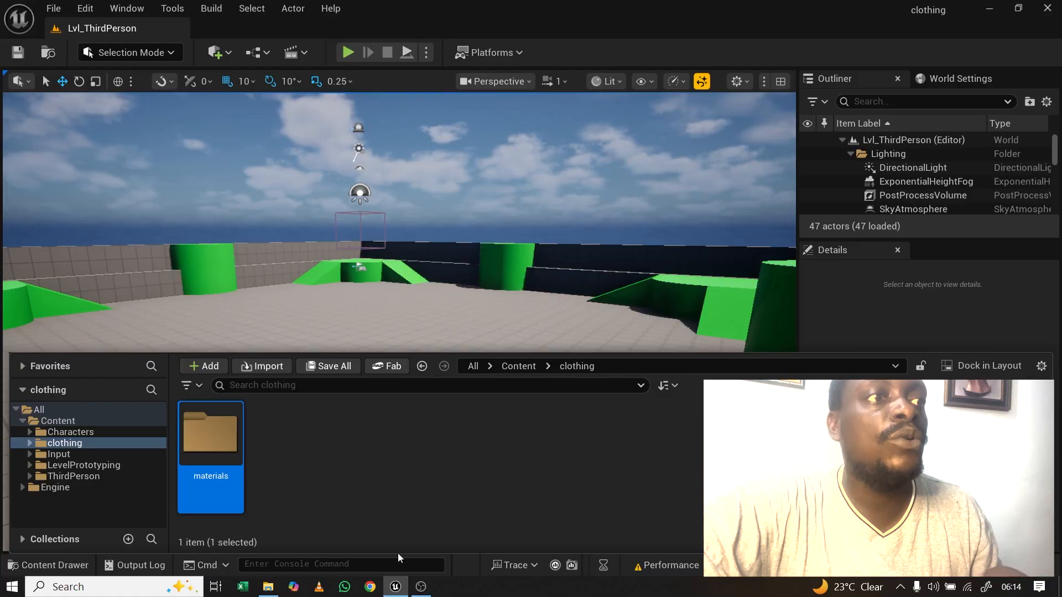
{"action": "left_click", "coordinate": [270, 589]}
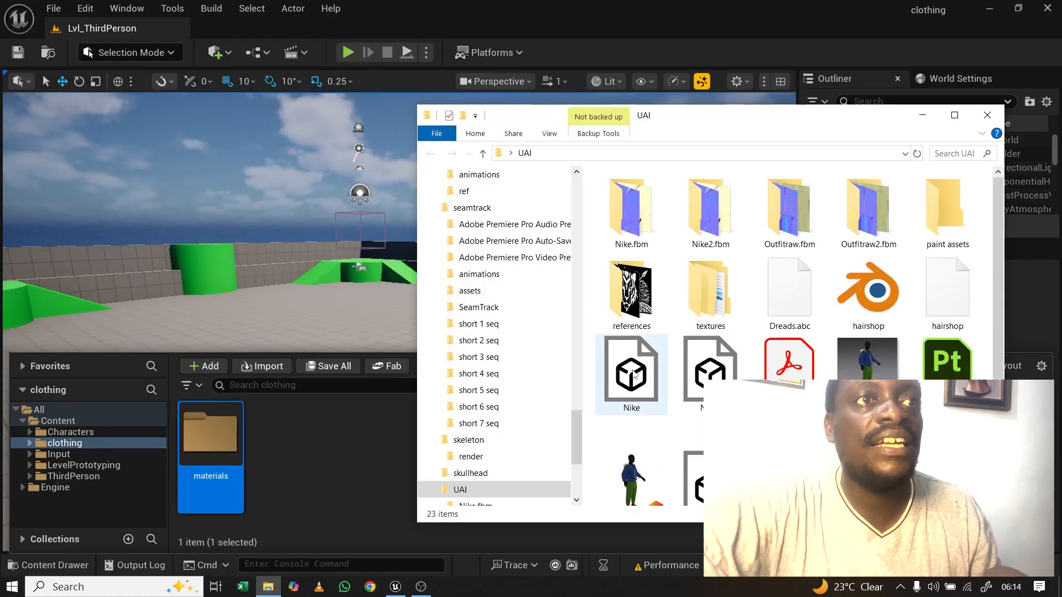
Step: Import Nike.fbx into clothing with Force All Mesh as Type set to Static Mesh
{"action": "left_click_drag", "start_coordinate": [625, 380], "coordinate": [334, 468]}
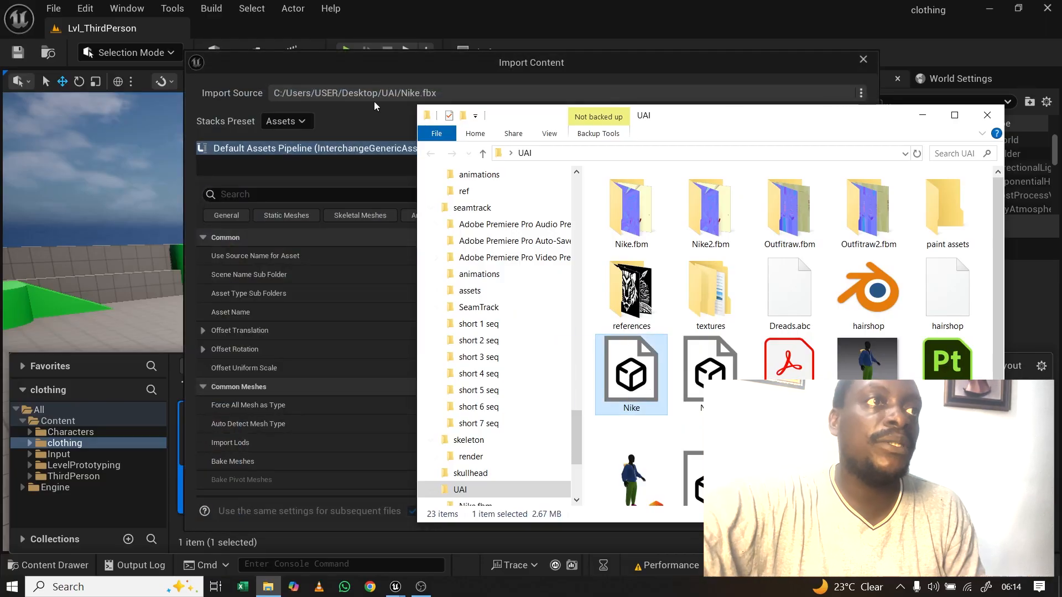
{"action": "left_click", "coordinate": [366, 73]}
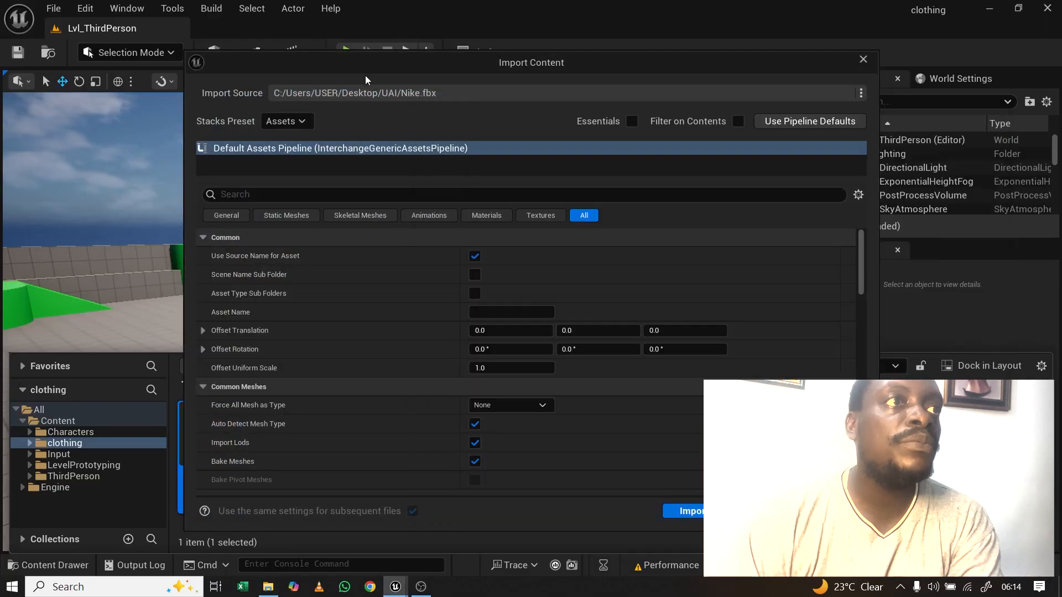
{"action": "left_click", "coordinate": [286, 216]}
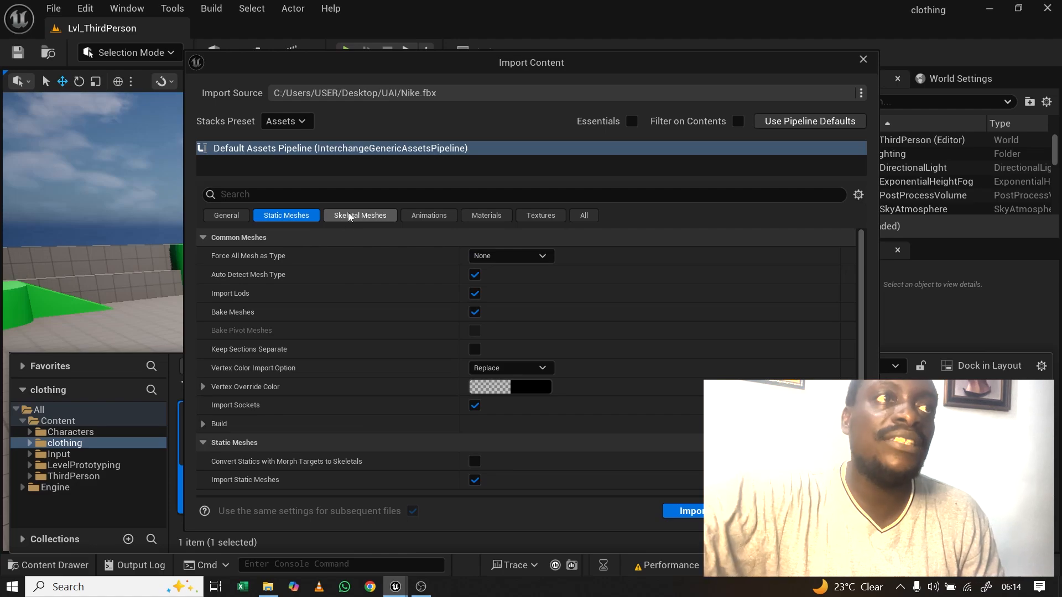
{"action": "left_click", "coordinate": [537, 256]}
{"action": "left_click", "coordinate": [498, 283]}
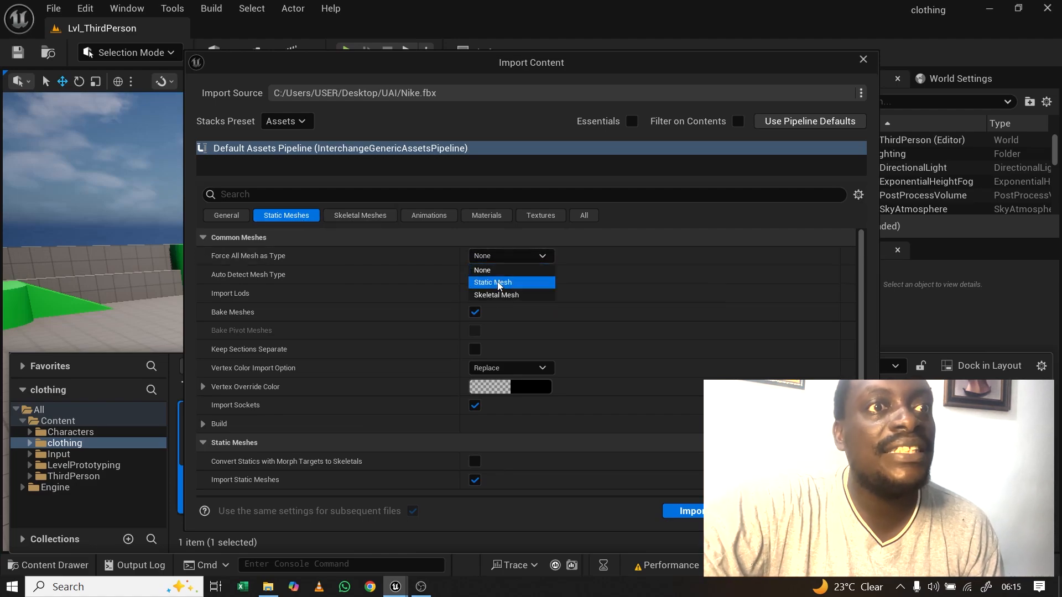
{"action": "left_click", "coordinate": [584, 216]}
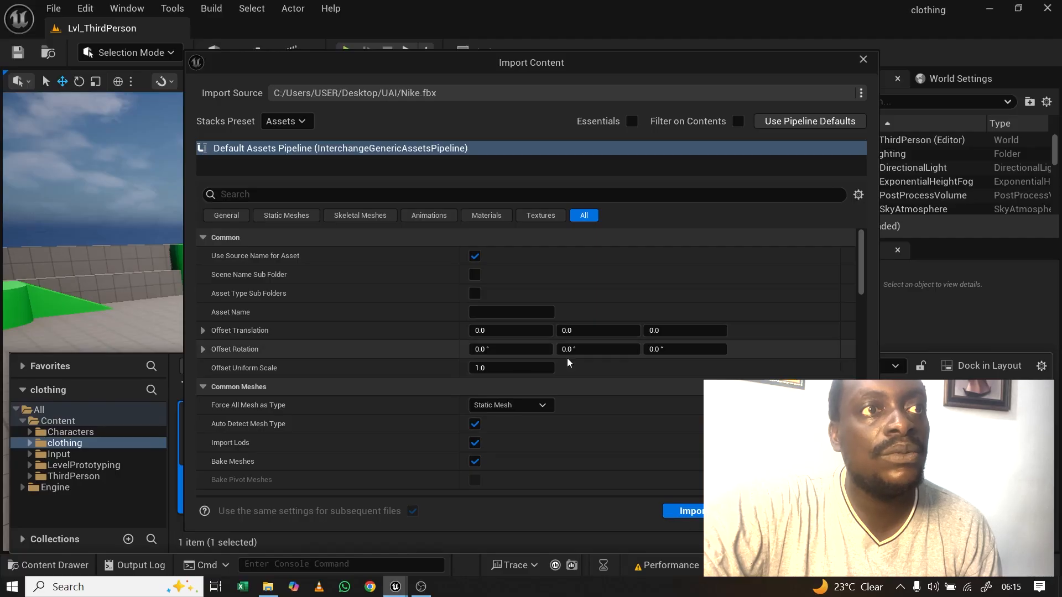
{"action": "scroll", "coordinate": [568, 351], "scroll_direction": "down", "scroll_amount": 10}
{"action": "scroll", "coordinate": [567, 351], "scroll_direction": "up", "scroll_amount": 10}
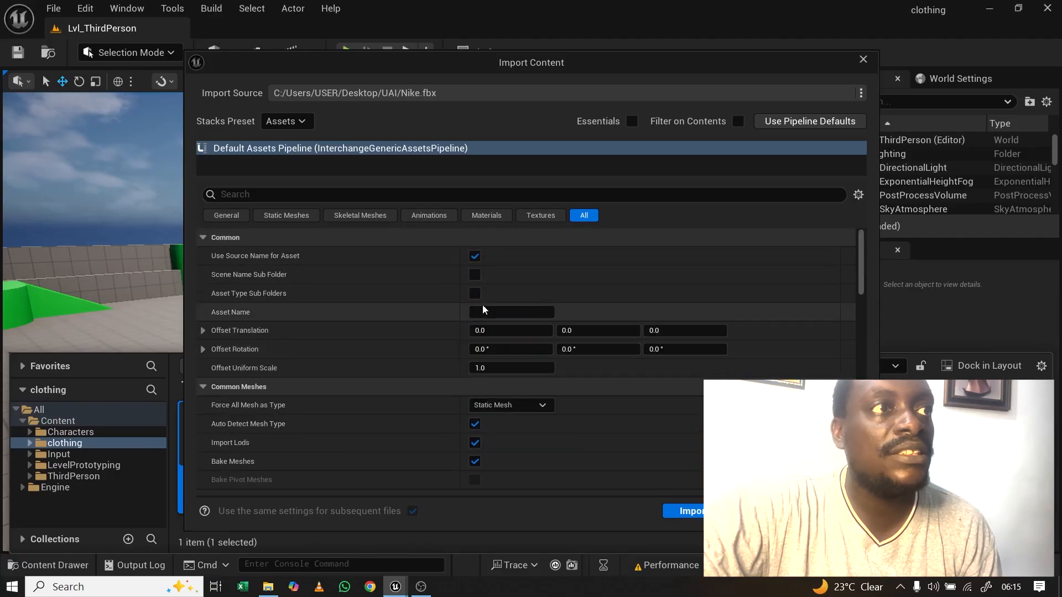
{"action": "left_click", "coordinate": [691, 512]}
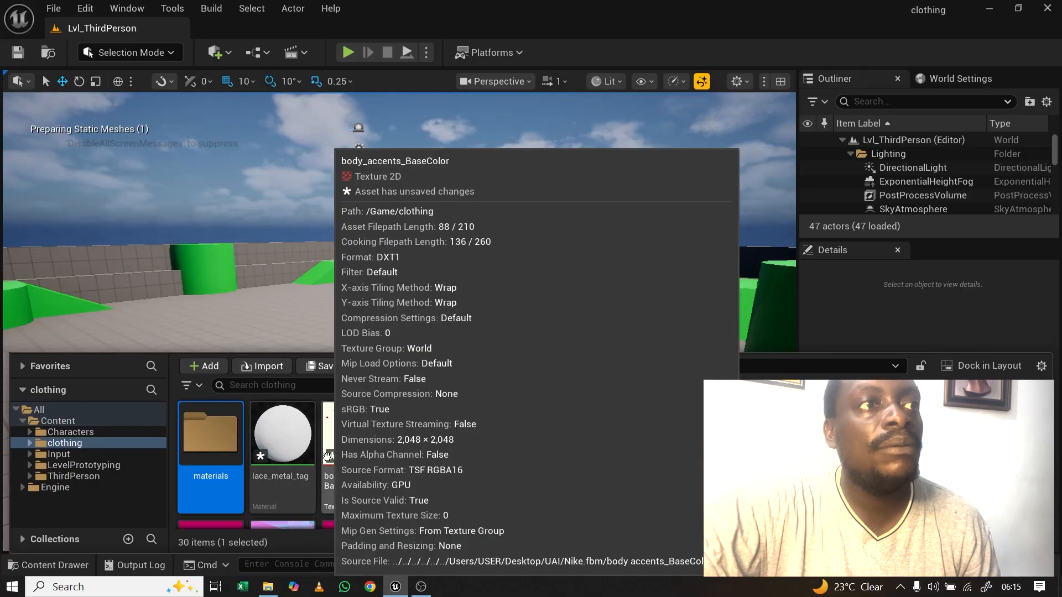
Step: Review the 31 imported Nike assets, then select just the body_accents material
{"action": "key", "text": "ctrl+a"}
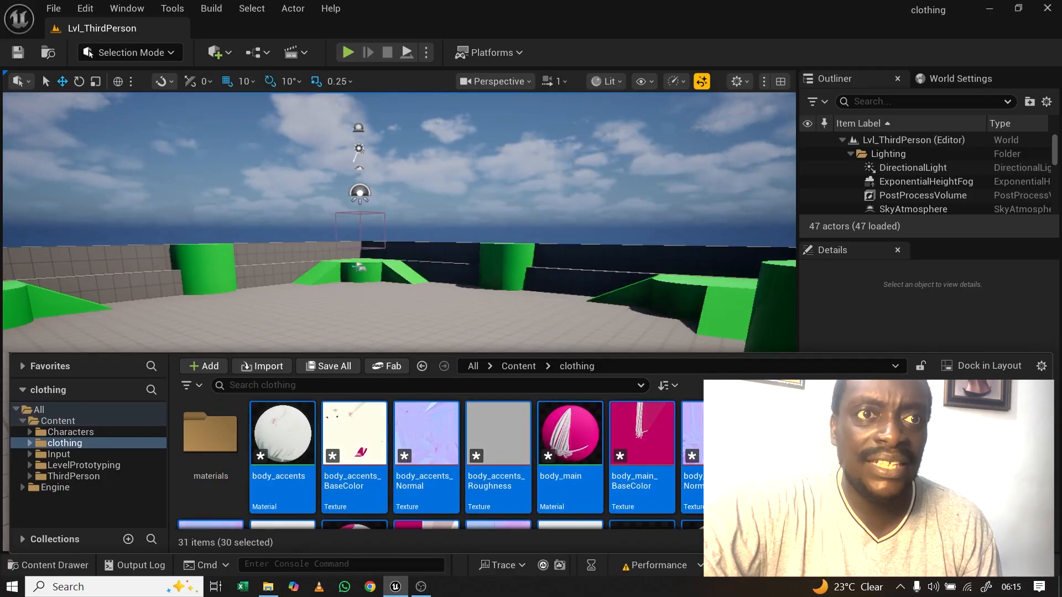
{"action": "scroll", "coordinate": [1051, 476], "scroll_direction": "down", "scroll_amount": 5}
{"action": "scroll", "coordinate": [1056, 482], "scroll_direction": "up", "scroll_amount": 5}
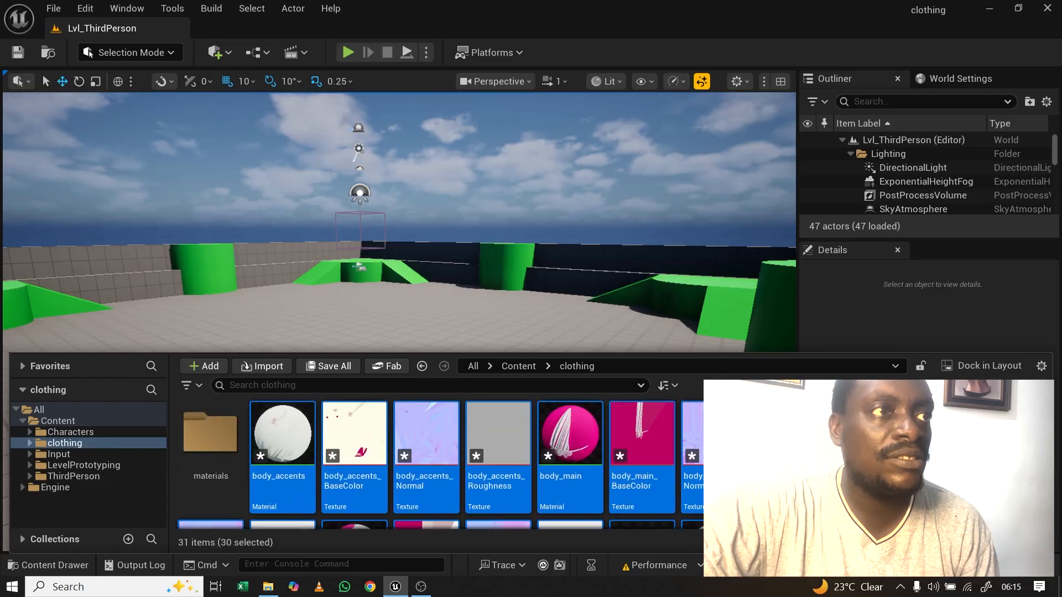
{"action": "left_click", "coordinate": [282, 434]}
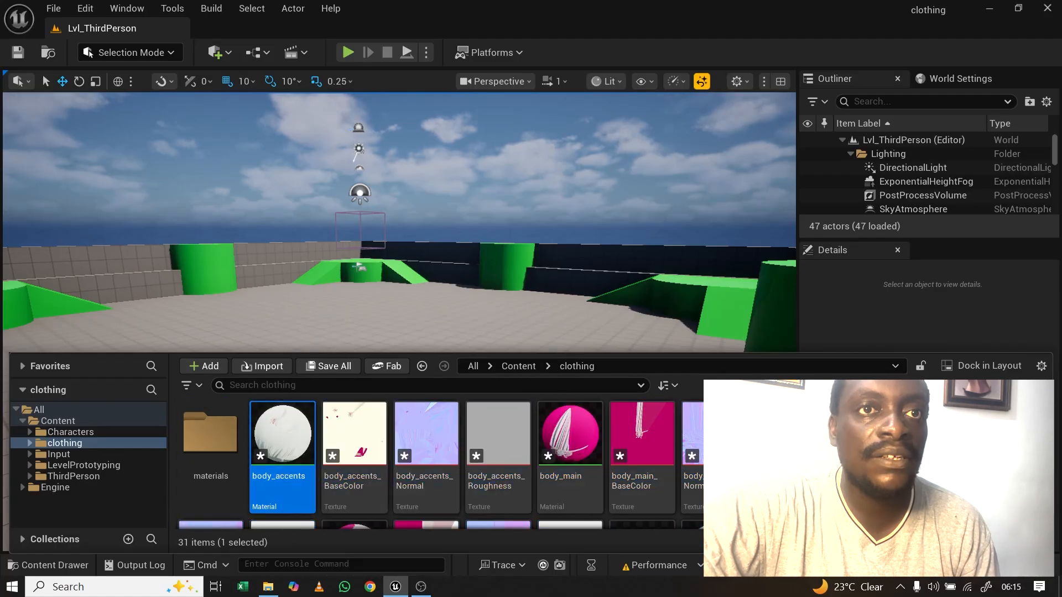
{"action": "scroll", "coordinate": [1056, 459], "scroll_direction": "down", "scroll_amount": 2}
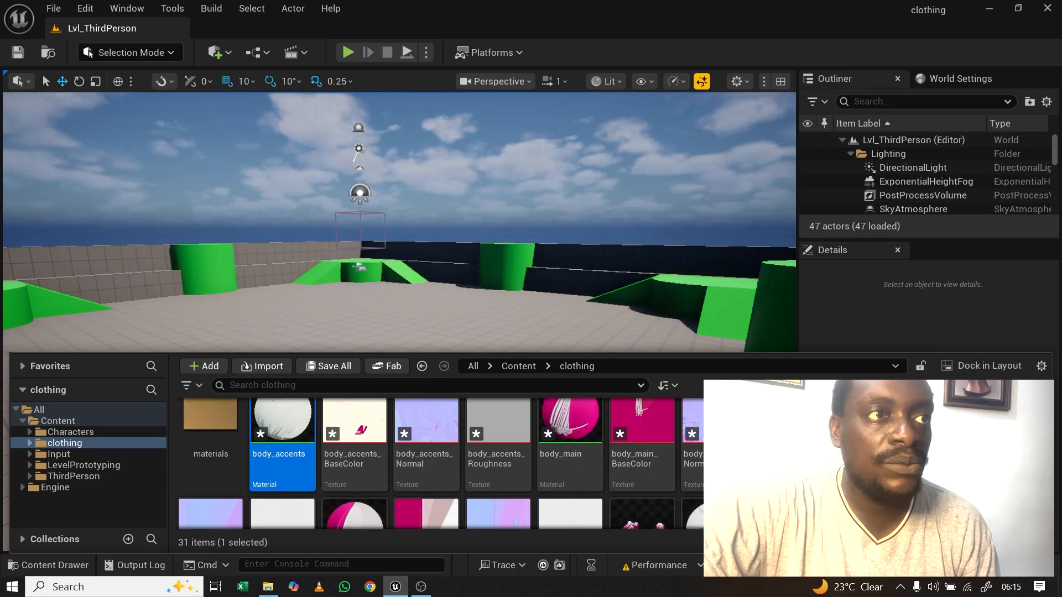
Step: Move the 17 assets from body_accents through logo_Roughness into the materials folder
{"action": "left_click", "coordinate": [569, 465], "text": "shift"}
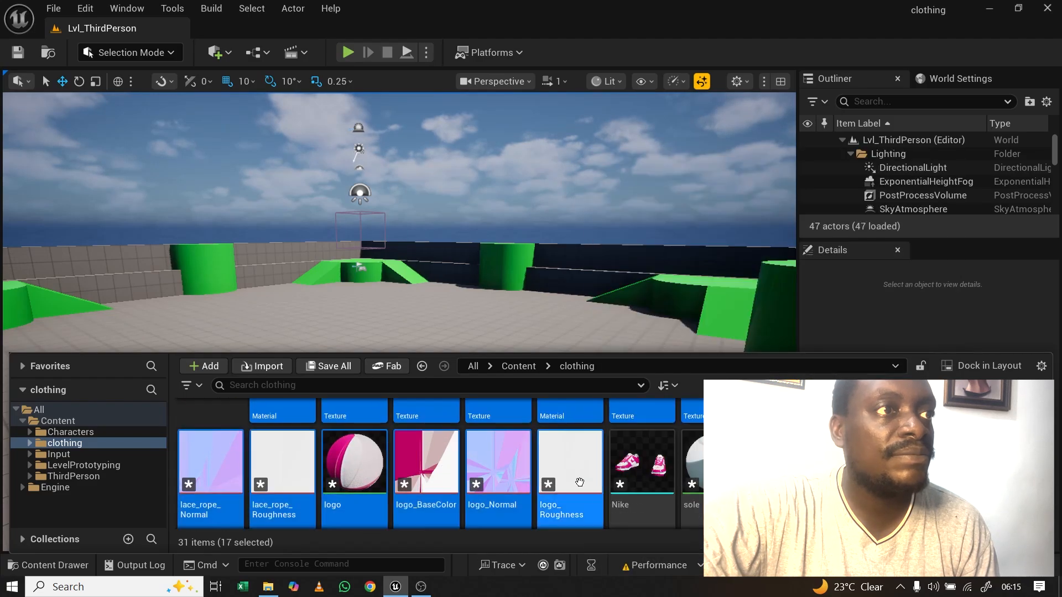
{"action": "scroll", "coordinate": [570, 464], "scroll_direction": "up", "scroll_amount": 2}
{"action": "left_click_drag", "start_coordinate": [279, 434], "coordinate": [202, 452]}
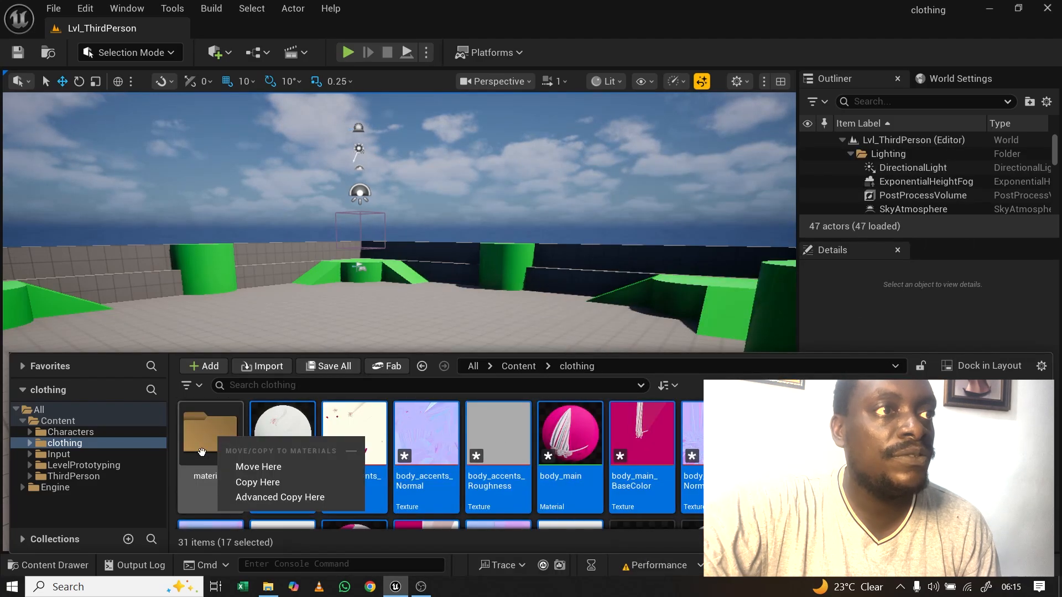
{"action": "left_click", "coordinate": [270, 468]}
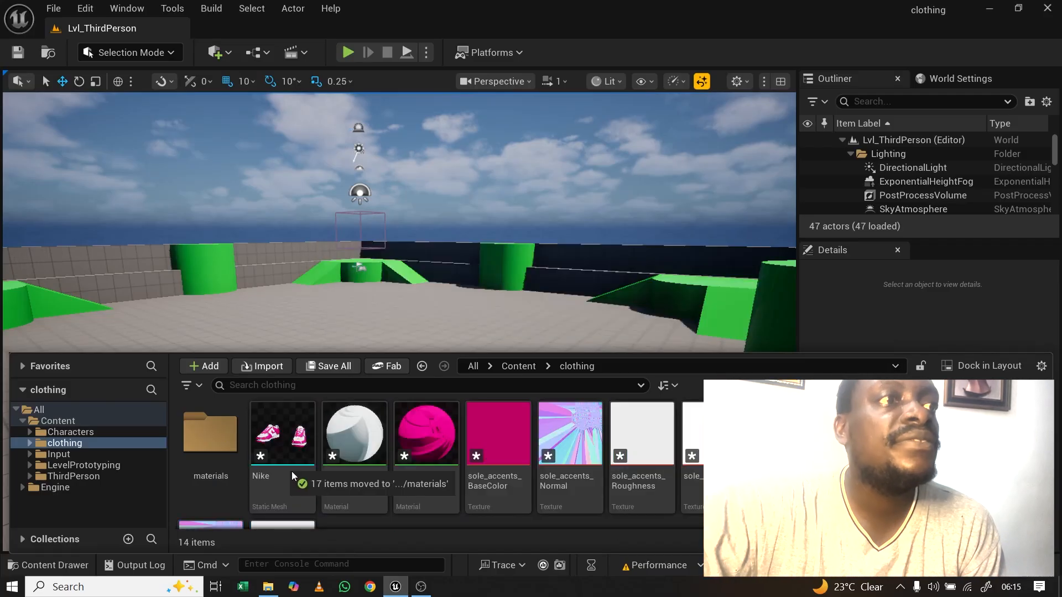
Step: Move the sole material and its textures, including sole_Normal and sole_Roughness, into materials
{"action": "left_click", "coordinate": [354, 437]}
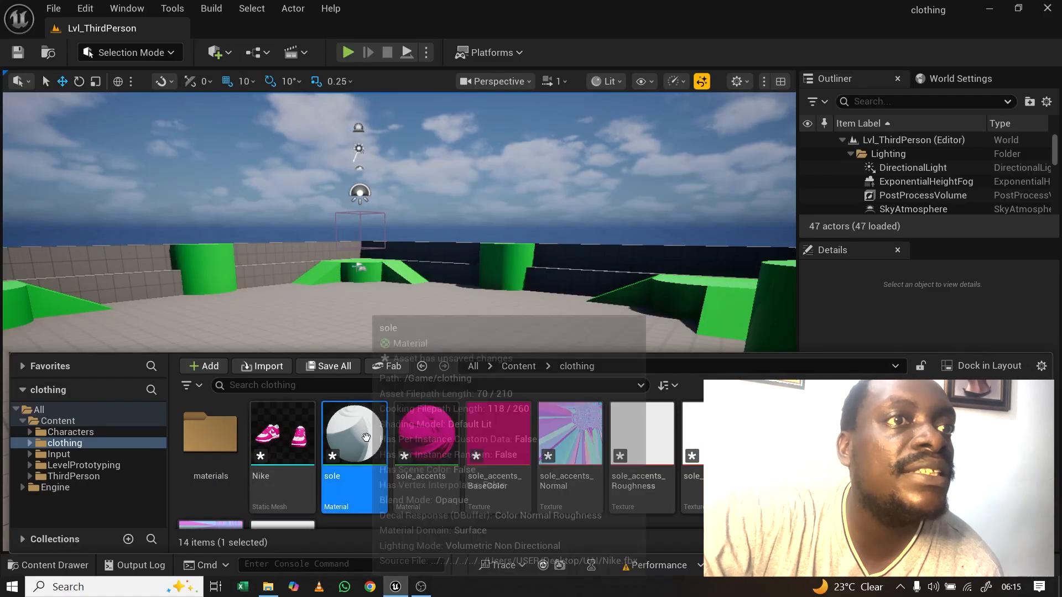
{"action": "left_click", "coordinate": [1000, 455], "text": "shift"}
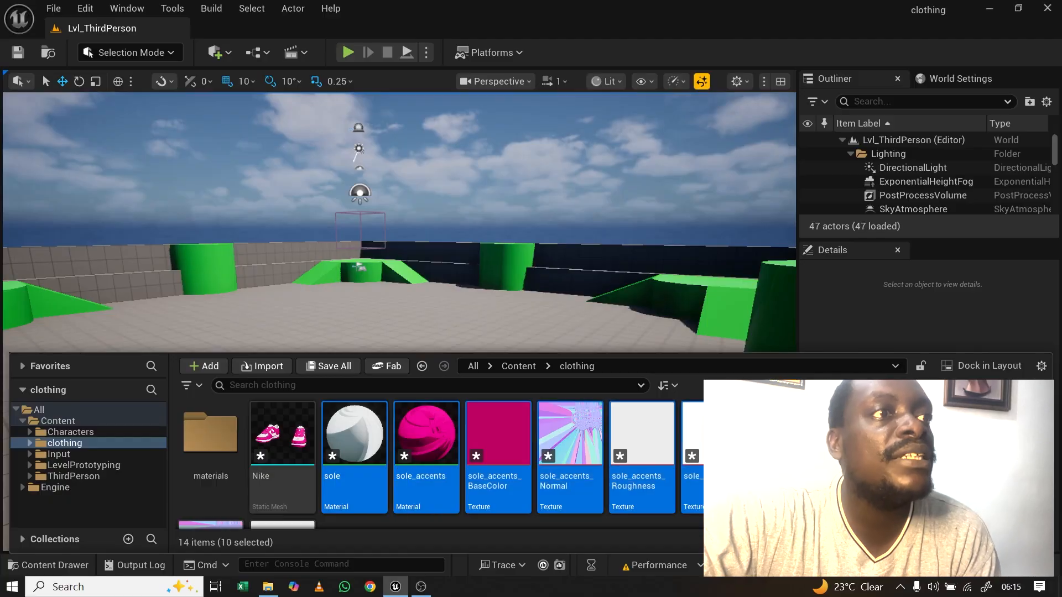
{"action": "left_click_drag", "start_coordinate": [355, 438], "coordinate": [205, 433]}
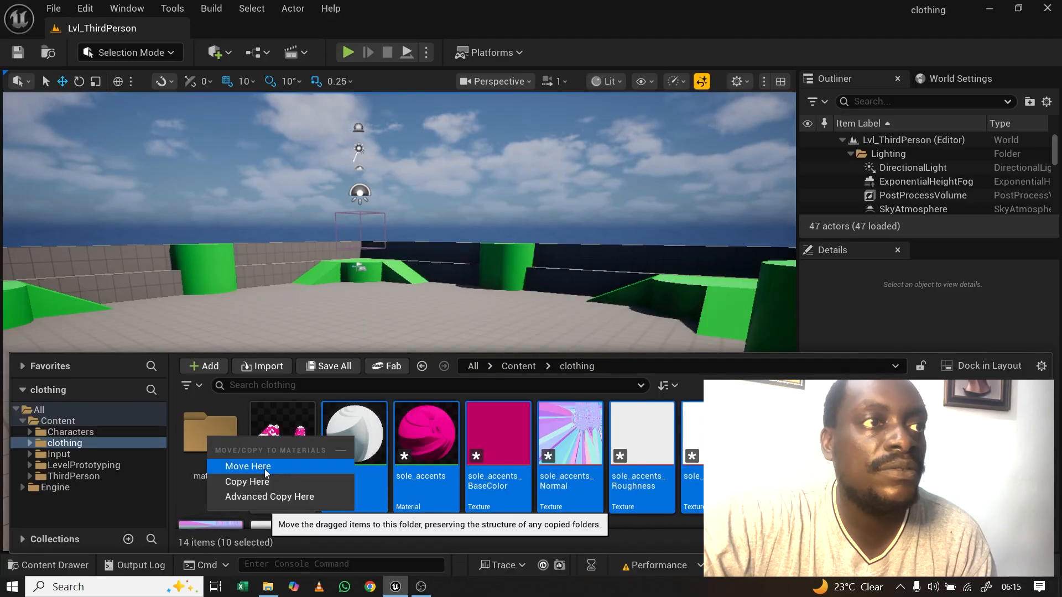
{"action": "left_click", "coordinate": [265, 469]}
{"action": "left_click", "coordinate": [345, 453]}
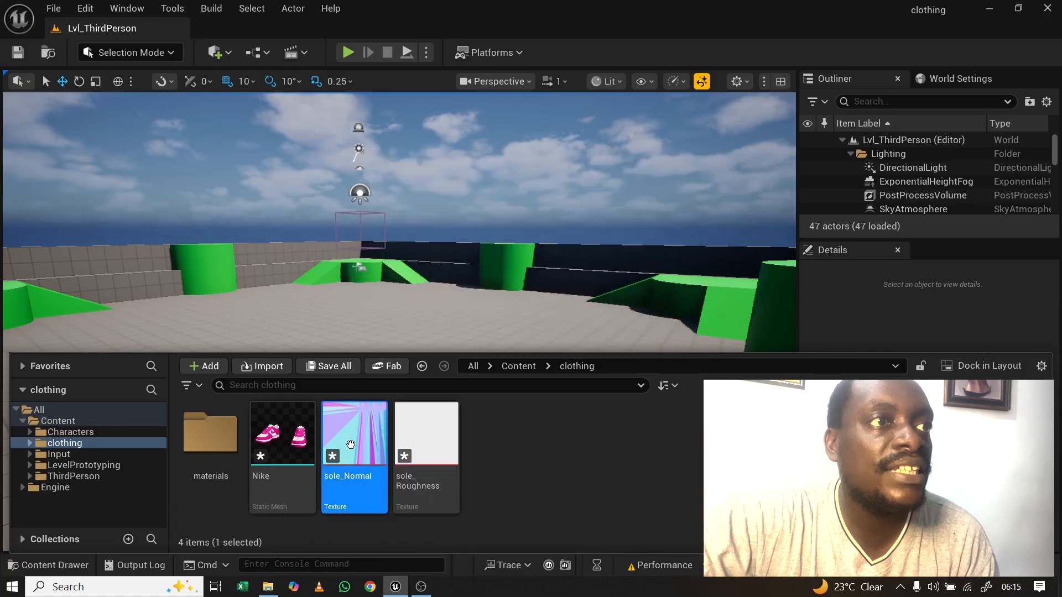
{"action": "left_click", "coordinate": [425, 442], "text": "ctrl"}
{"action": "left_click_drag", "start_coordinate": [356, 447], "coordinate": [224, 449]}
{"action": "key", "text": "Escape"}
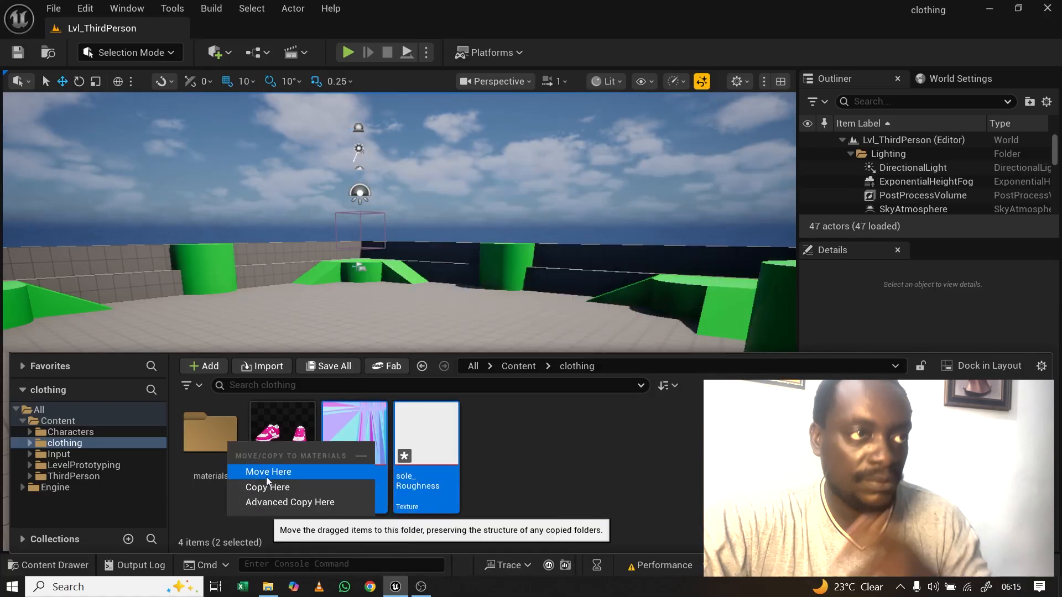
{"action": "left_click", "coordinate": [267, 473]}
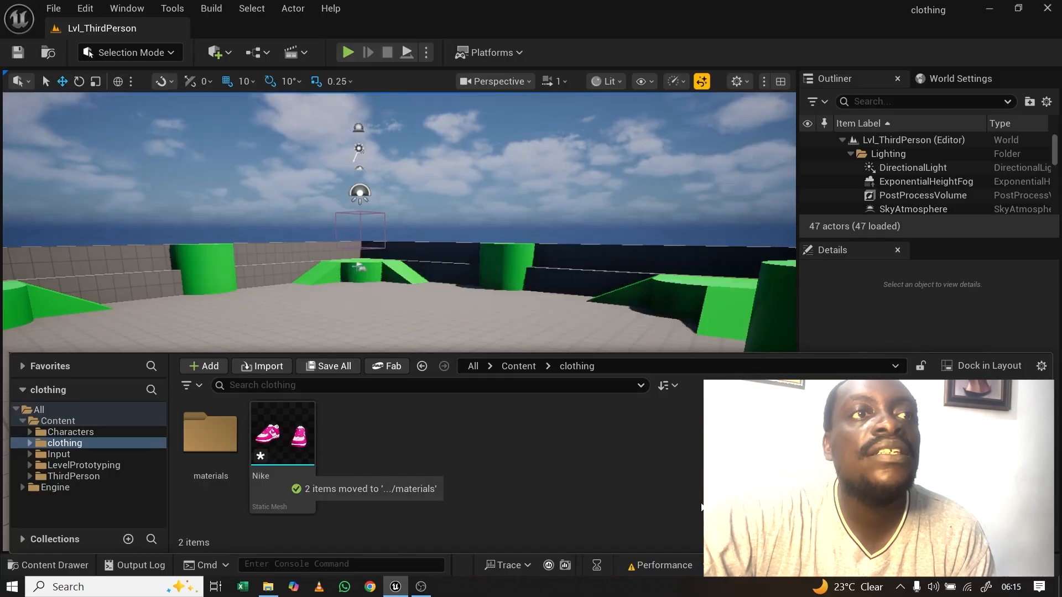
Step: Save the Nike mesh from the unsaved-assets list and return to the clothing folder
{"action": "left_click", "coordinate": [713, 565]}
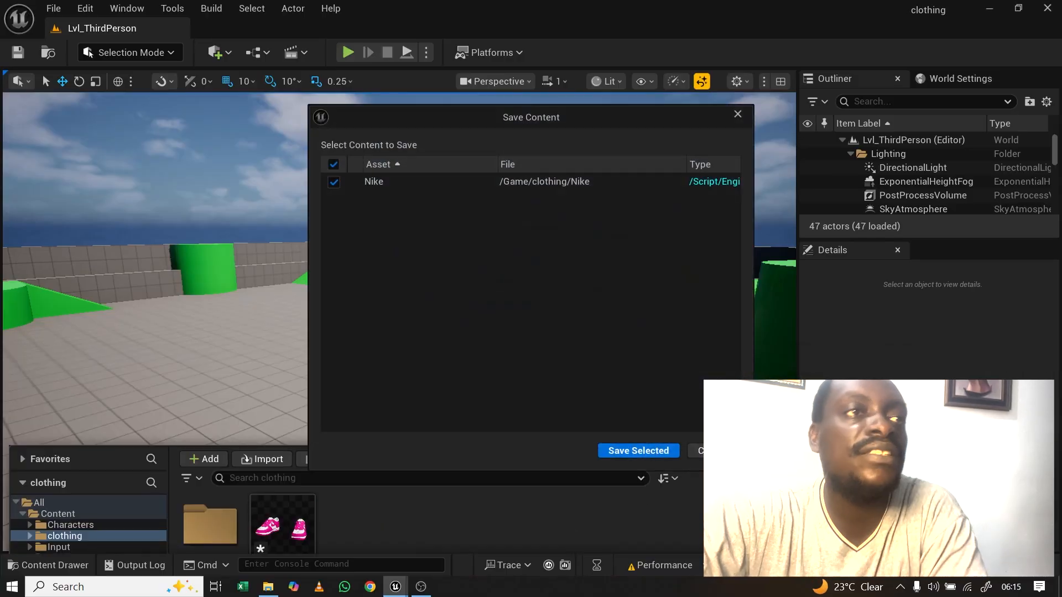
{"action": "left_click", "coordinate": [645, 449]}
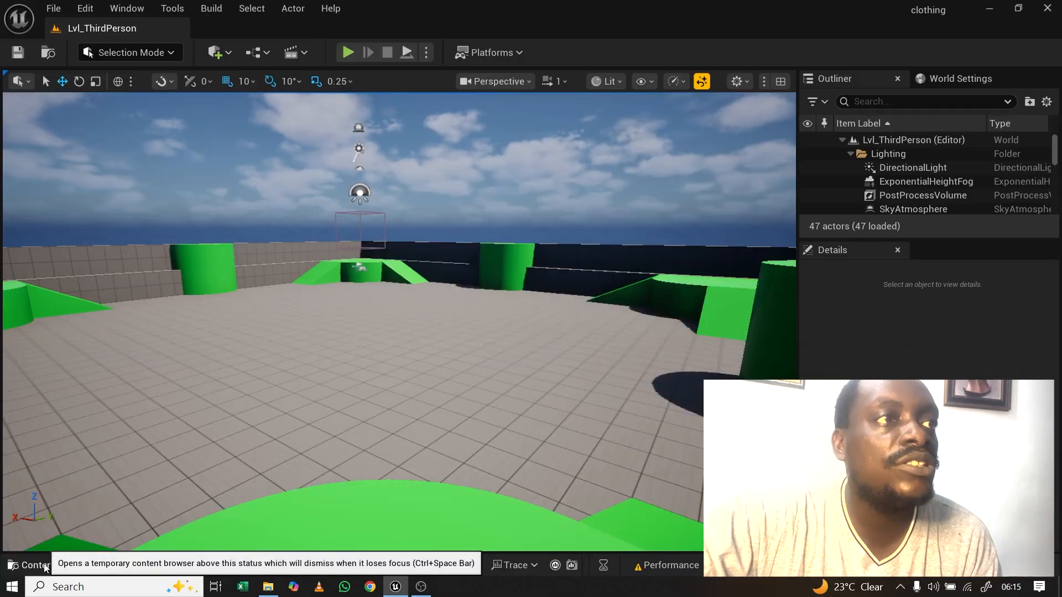
{"action": "left_click", "coordinate": [54, 564]}
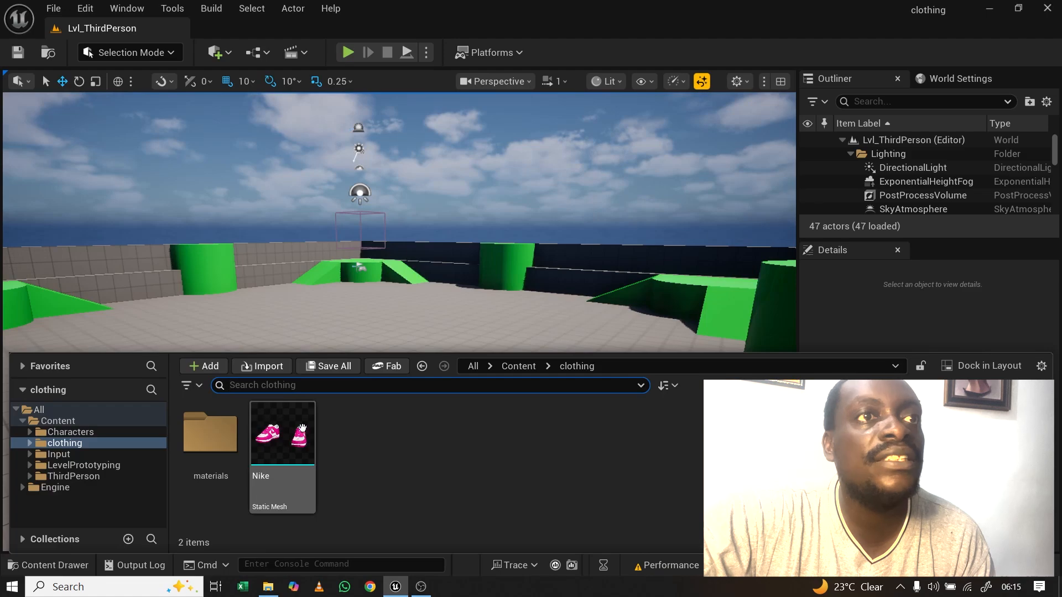
Step: Import Outfitraw.fbx from the UAI folder into clothing, forcing all meshes to Static Mesh
{"action": "left_click", "coordinate": [268, 586]}
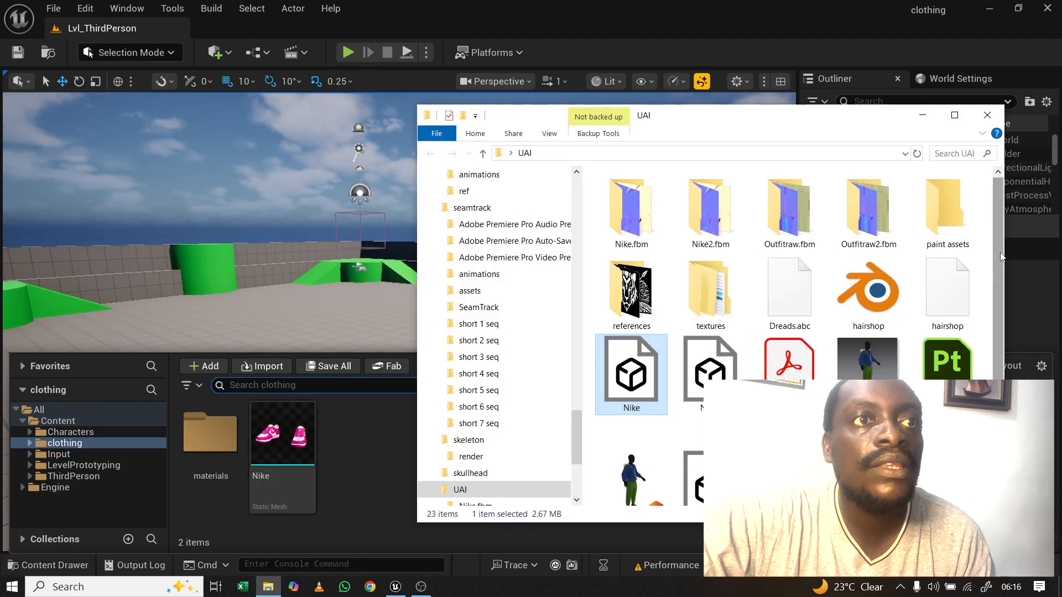
{"action": "scroll", "coordinate": [994, 313], "scroll_direction": "down", "scroll_amount": 2}
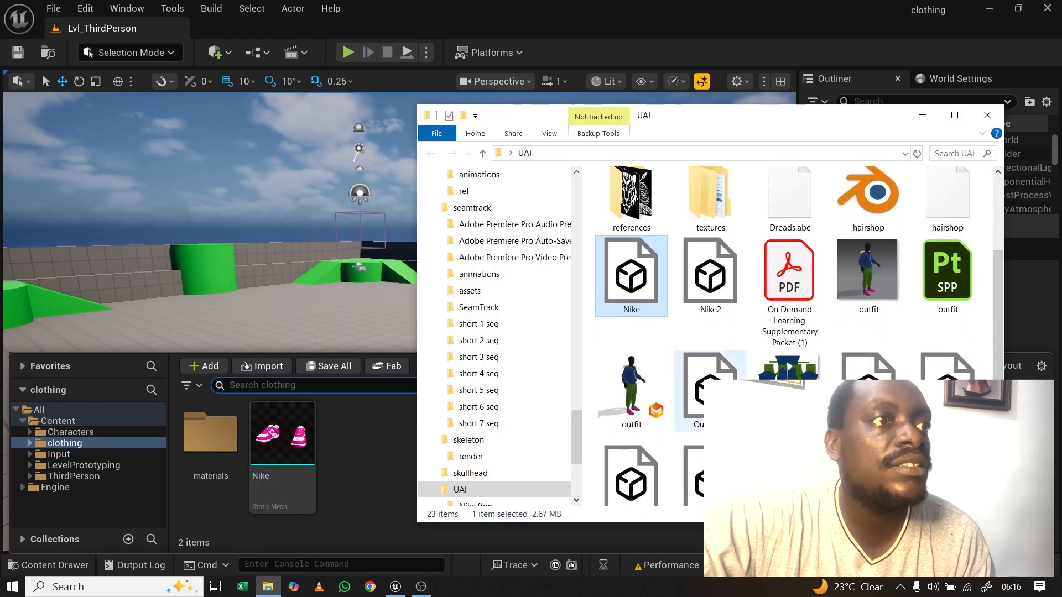
{"action": "left_click_drag", "start_coordinate": [709, 387], "coordinate": [360, 473]}
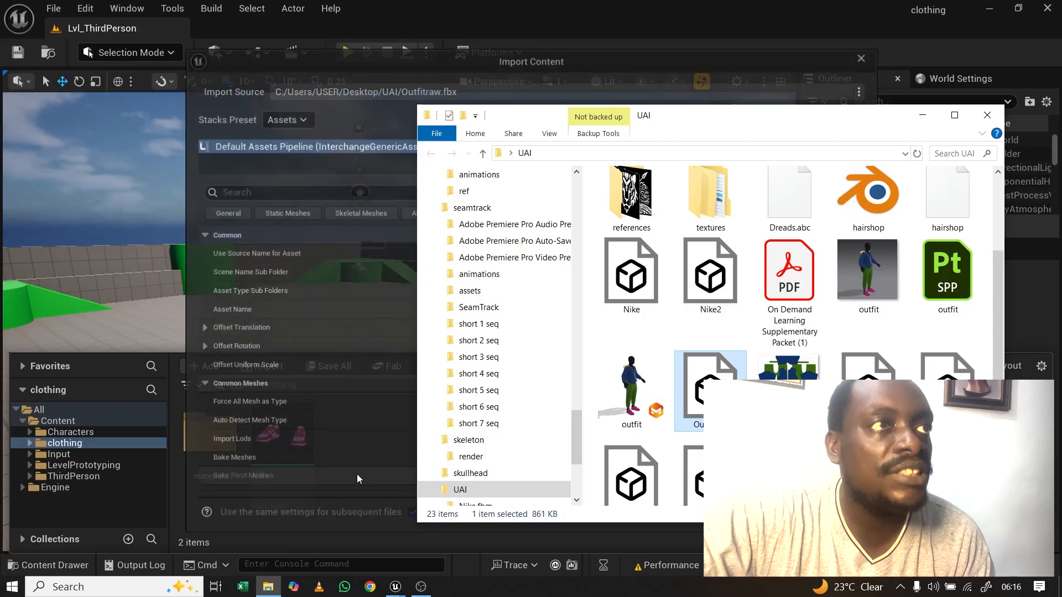
{"action": "left_click", "coordinate": [340, 62]}
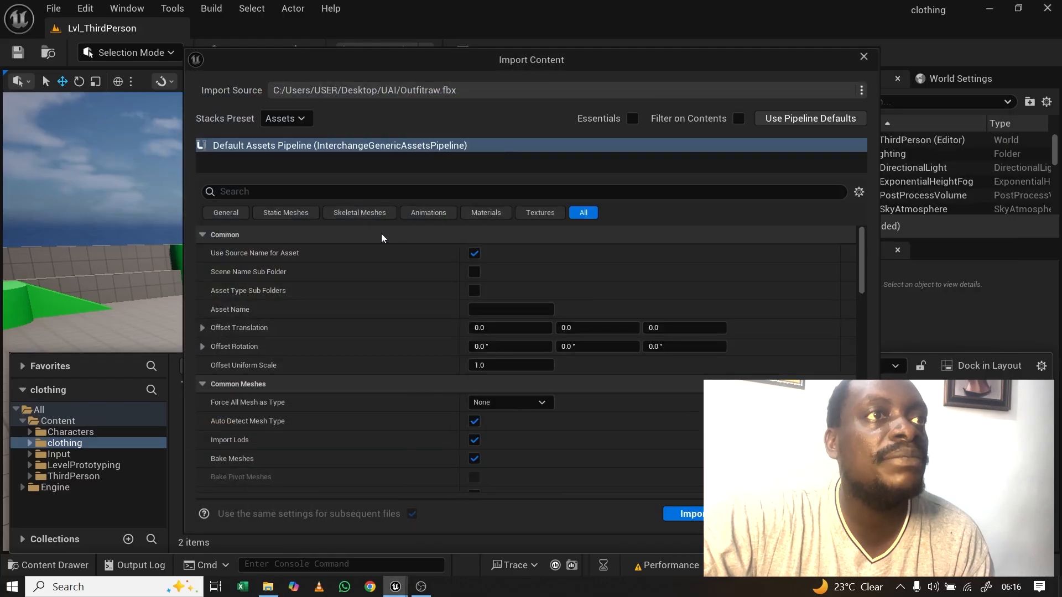
{"action": "left_click", "coordinate": [280, 213]}
{"action": "left_click", "coordinate": [543, 254]}
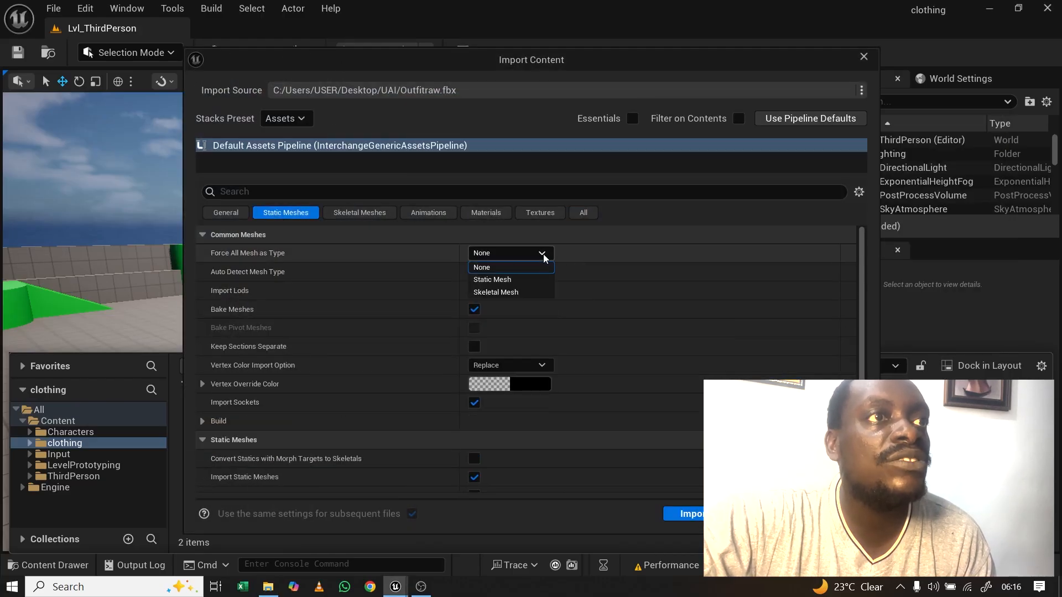
{"action": "left_click", "coordinate": [512, 281]}
{"action": "left_click", "coordinate": [583, 212]}
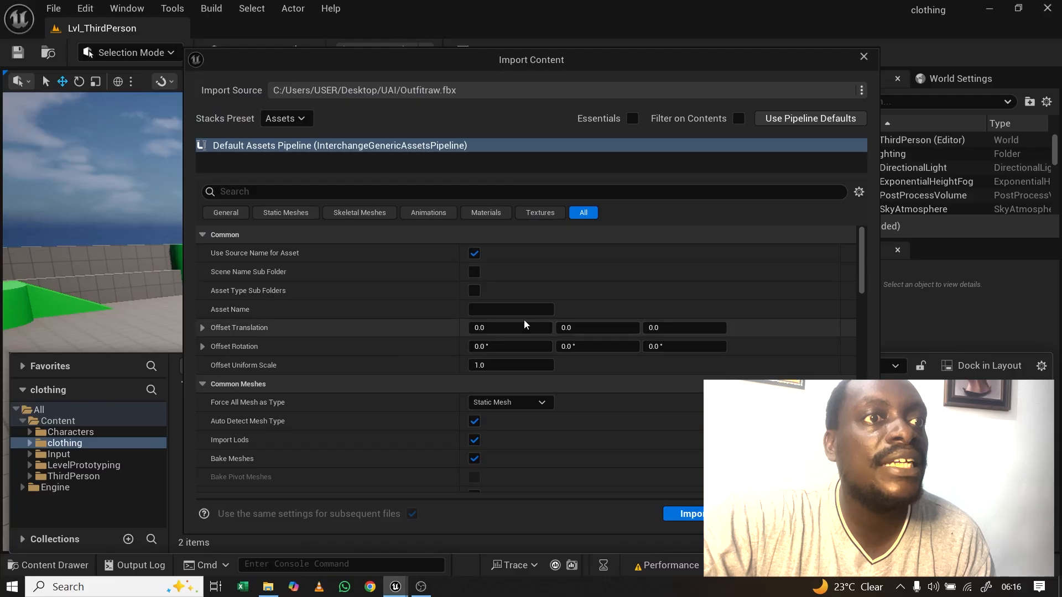
{"action": "left_click", "coordinate": [684, 519]}
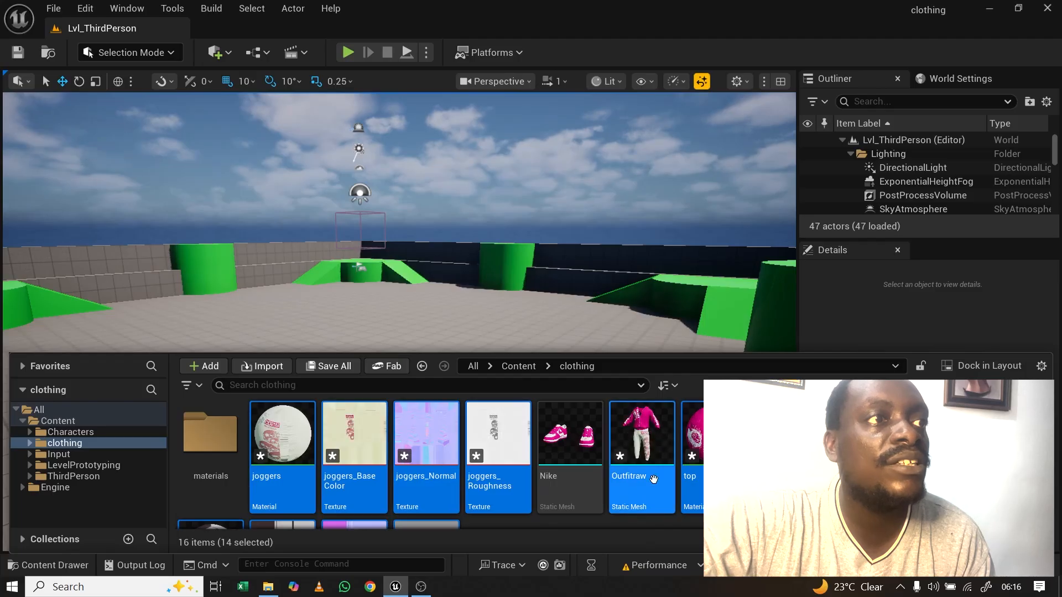
Step: Move the joggers material with its three textures, then the top and remaining assets, into materials
{"action": "left_click", "coordinate": [282, 442]}
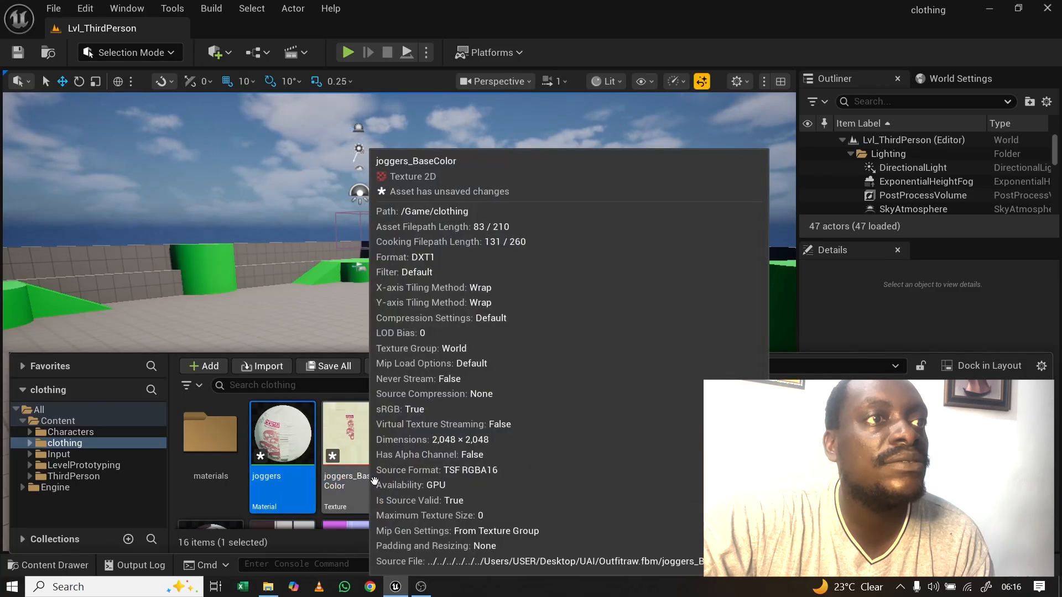
{"action": "left_click", "coordinate": [497, 442], "text": "shift"}
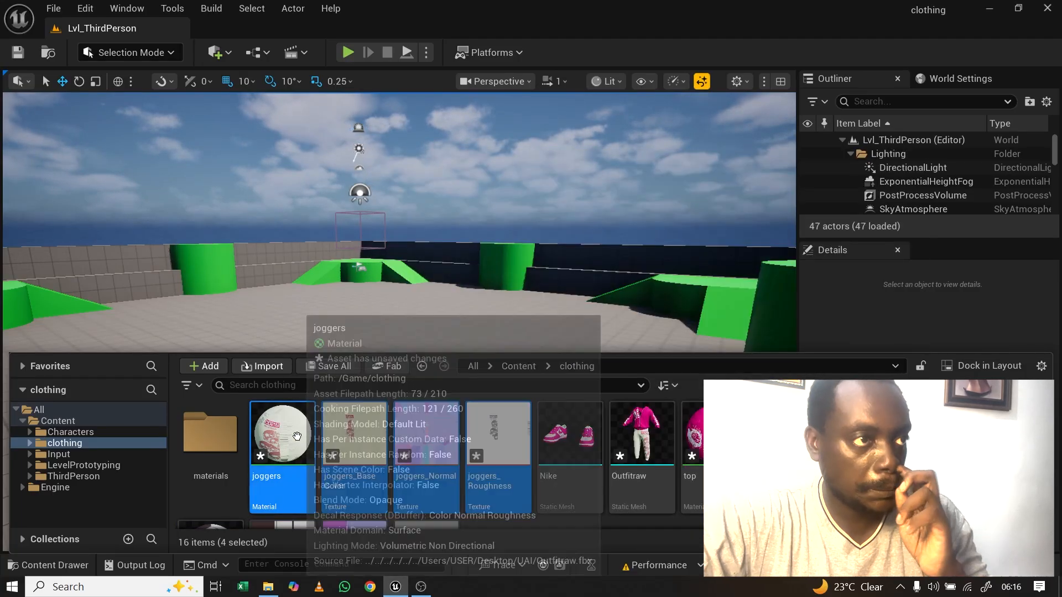
{"action": "left_click_drag", "start_coordinate": [297, 437], "coordinate": [220, 439]}
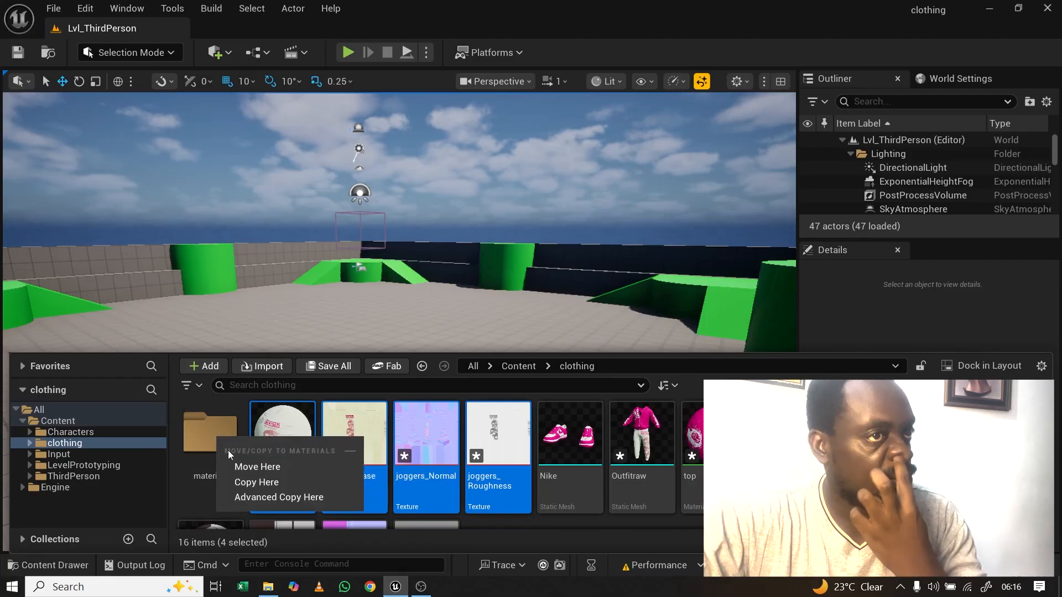
{"action": "left_click", "coordinate": [257, 466]}
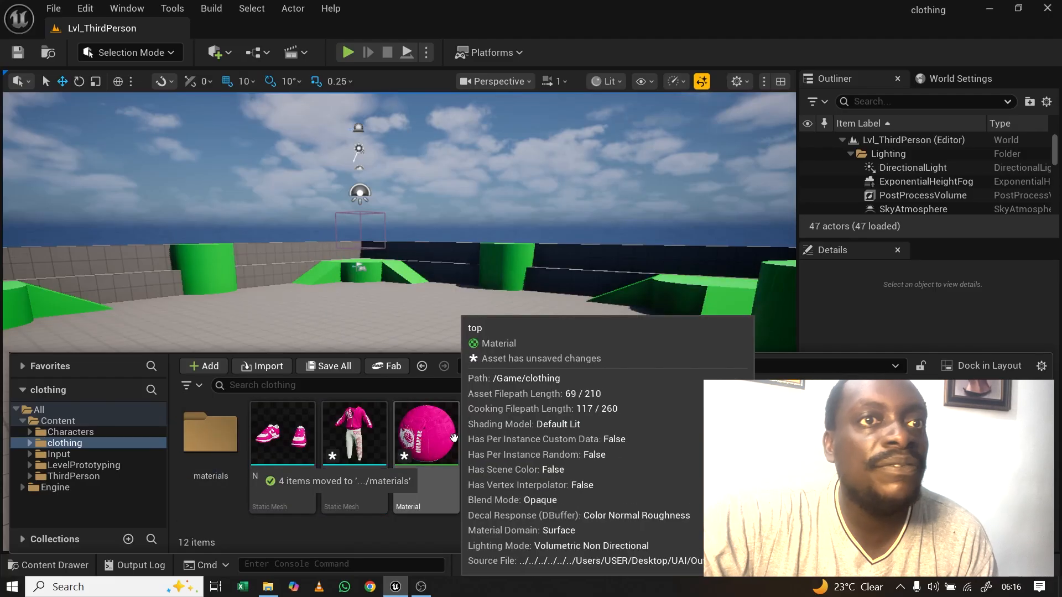
{"action": "left_click", "coordinate": [454, 438]}
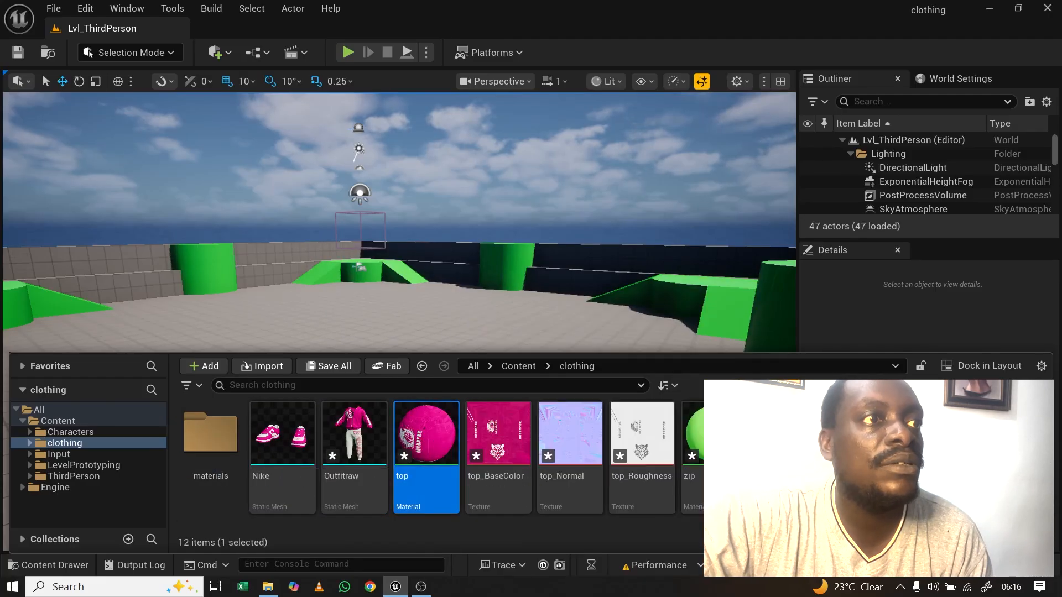
{"action": "left_click", "coordinate": [1000, 450], "text": "shift"}
{"action": "left_click_drag", "start_coordinate": [442, 441], "coordinate": [222, 442]}
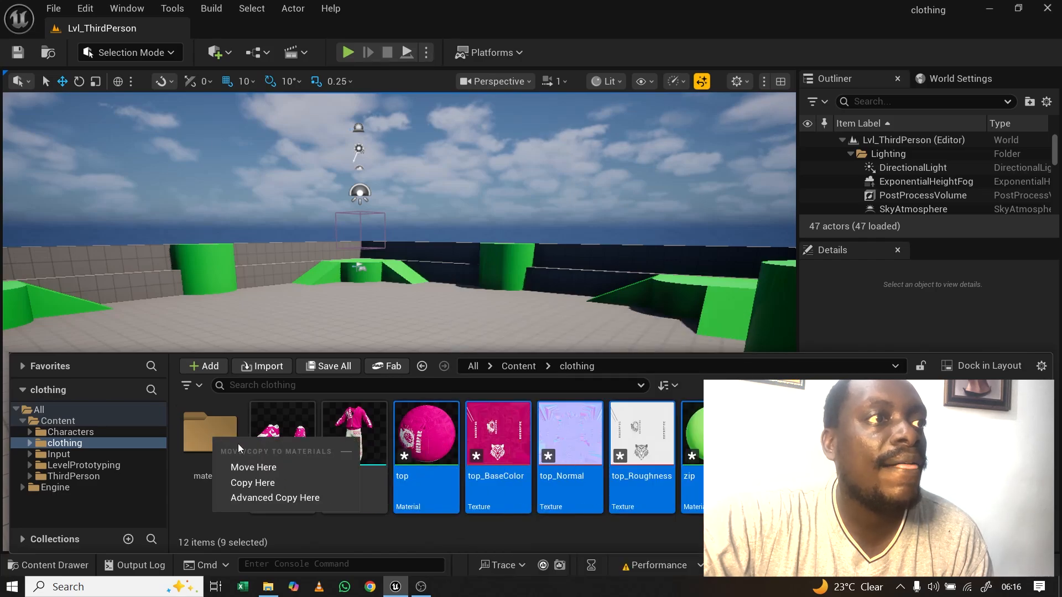
{"action": "left_click", "coordinate": [244, 467]}
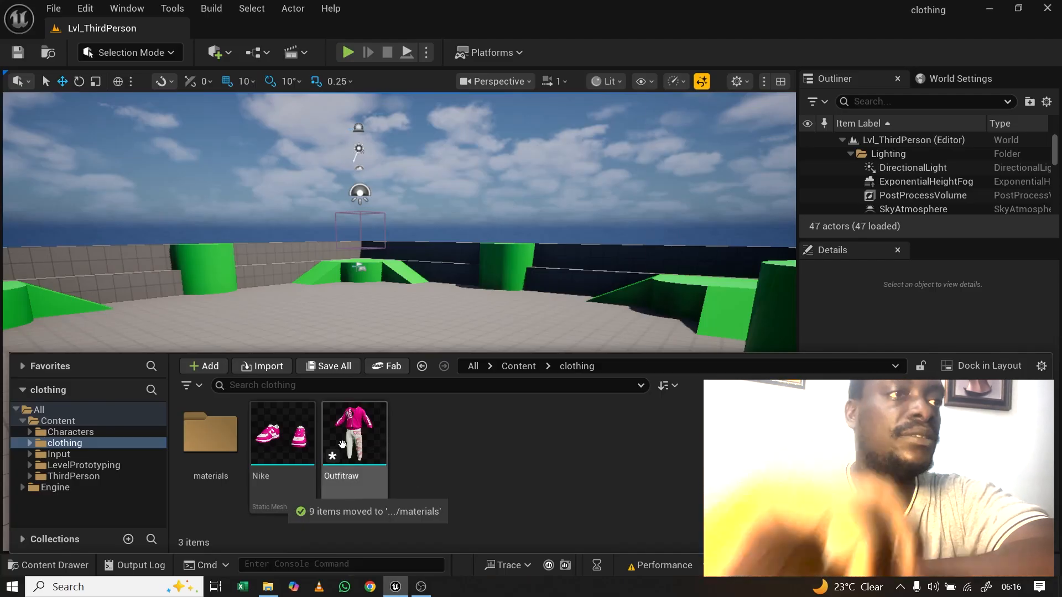
Step: Convert Outfitraw to a skeletal mesh using existing skeleton metahuman_base_skel, then open SKM_Outfitraw
{"action": "right_click", "coordinate": [351, 445]}
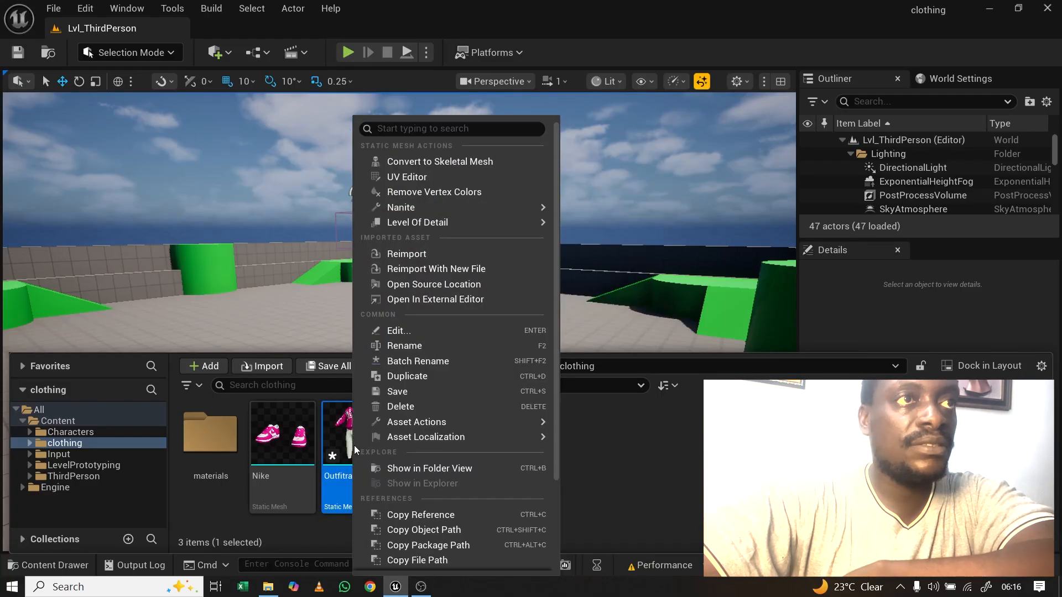
{"action": "left_click", "coordinate": [422, 161]}
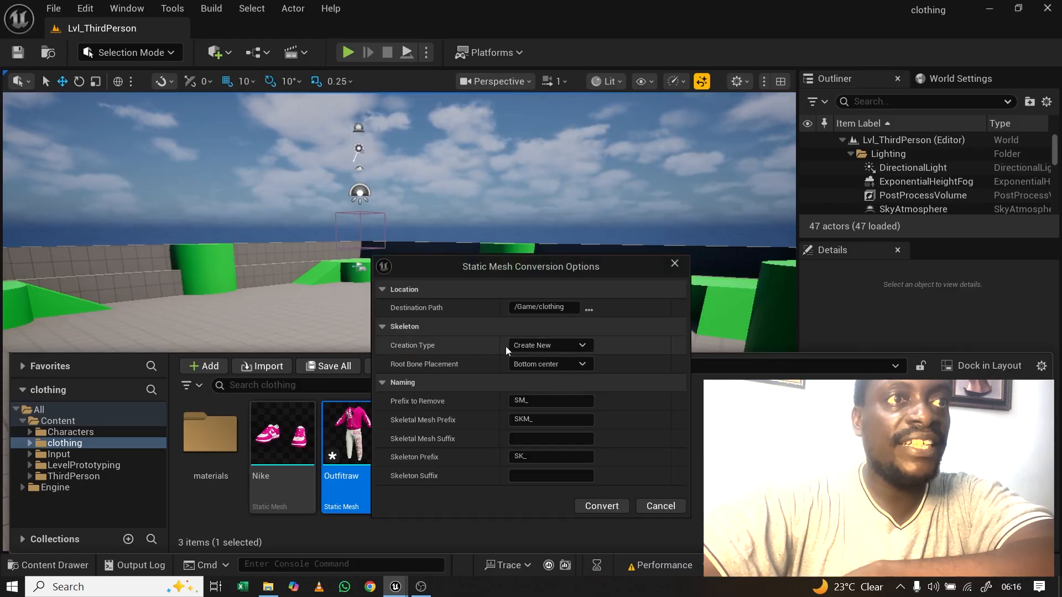
{"action": "left_click", "coordinate": [584, 346]}
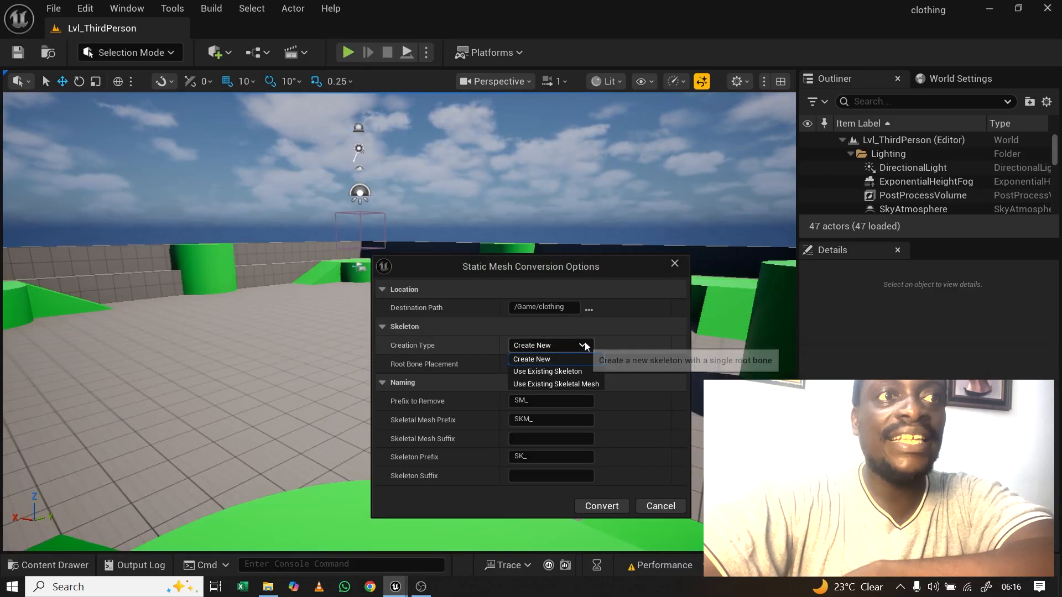
{"action": "left_click", "coordinate": [542, 371]}
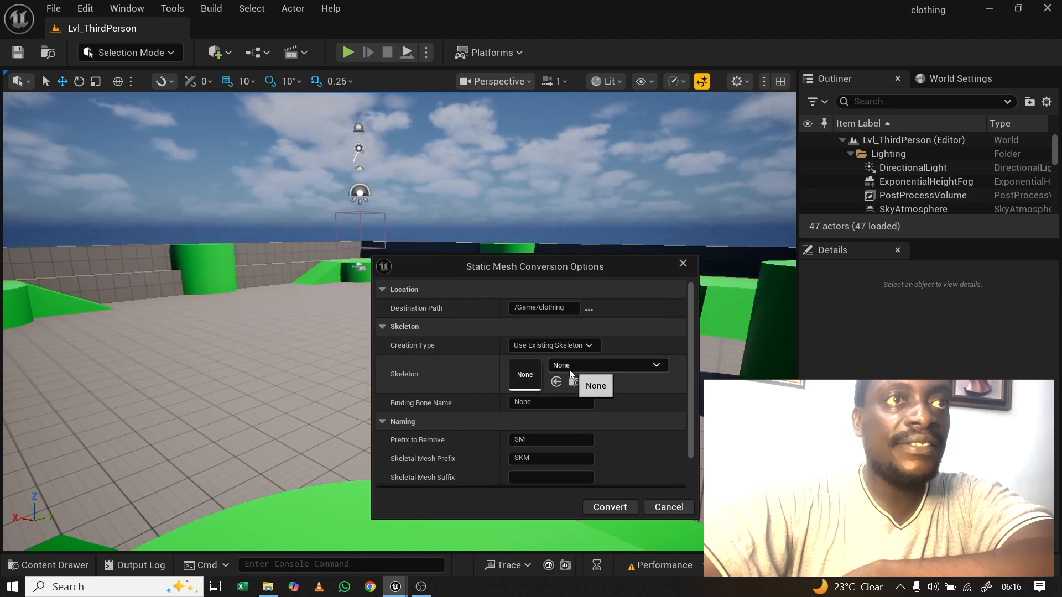
{"action": "left_click", "coordinate": [601, 366]}
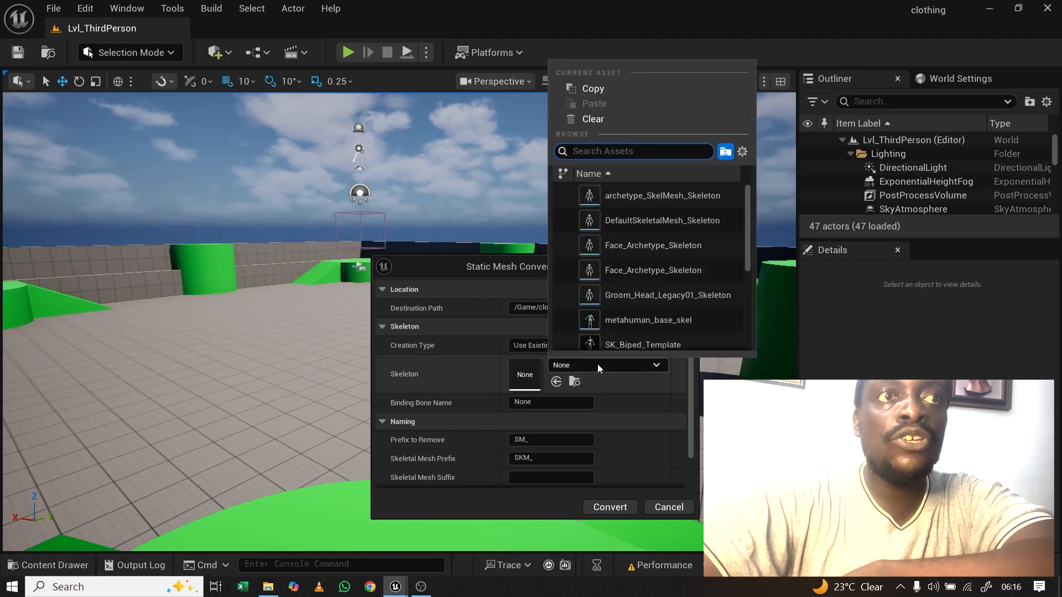
{"action": "left_click", "coordinate": [652, 320]}
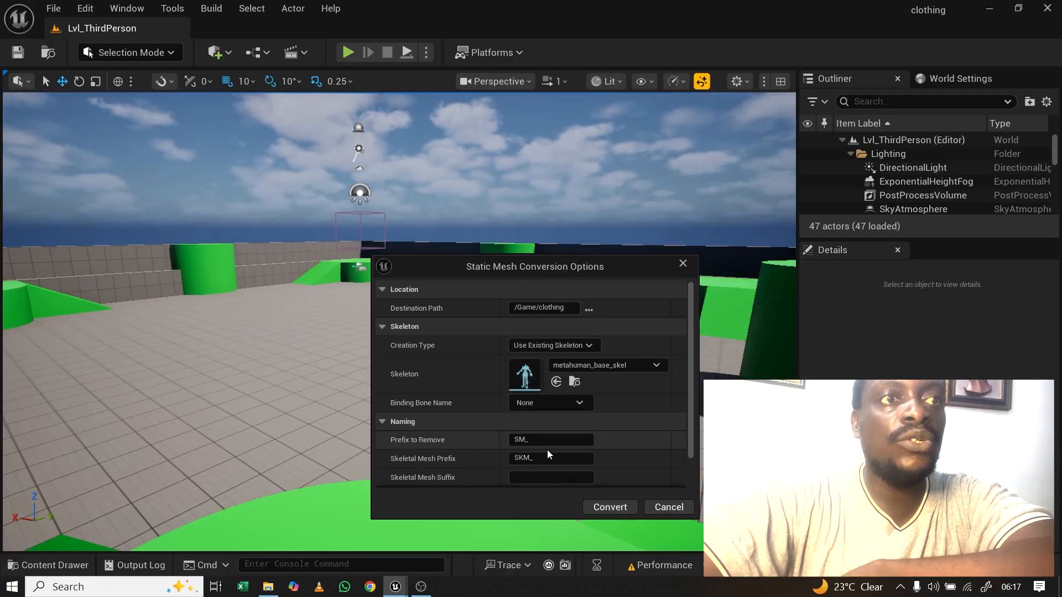
{"action": "left_click", "coordinate": [610, 507]}
{"action": "mouse_move", "coordinate": [418, 420]}
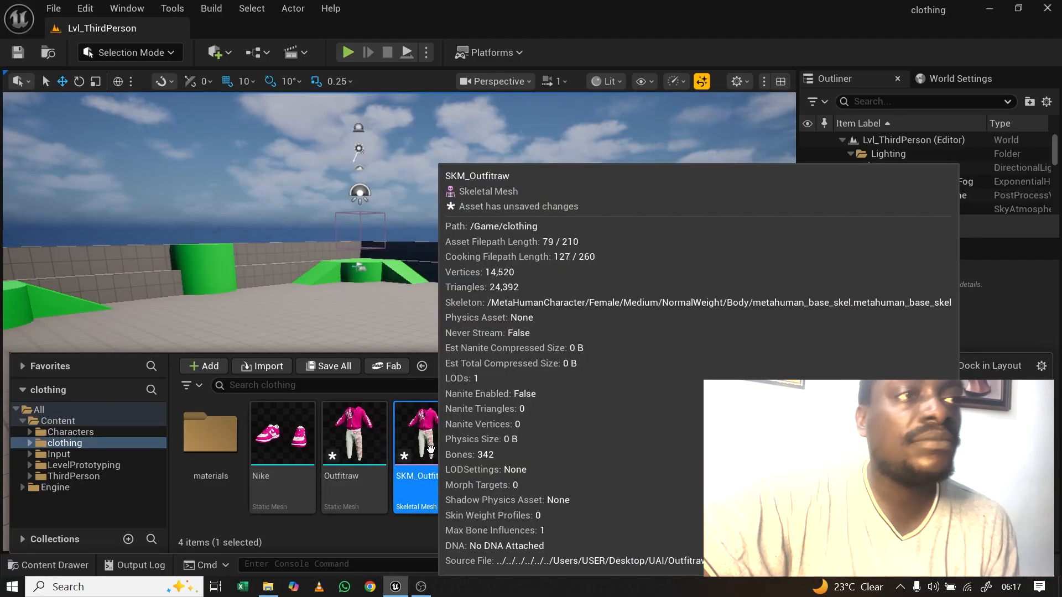
{"action": "double_click", "coordinate": [431, 449]}
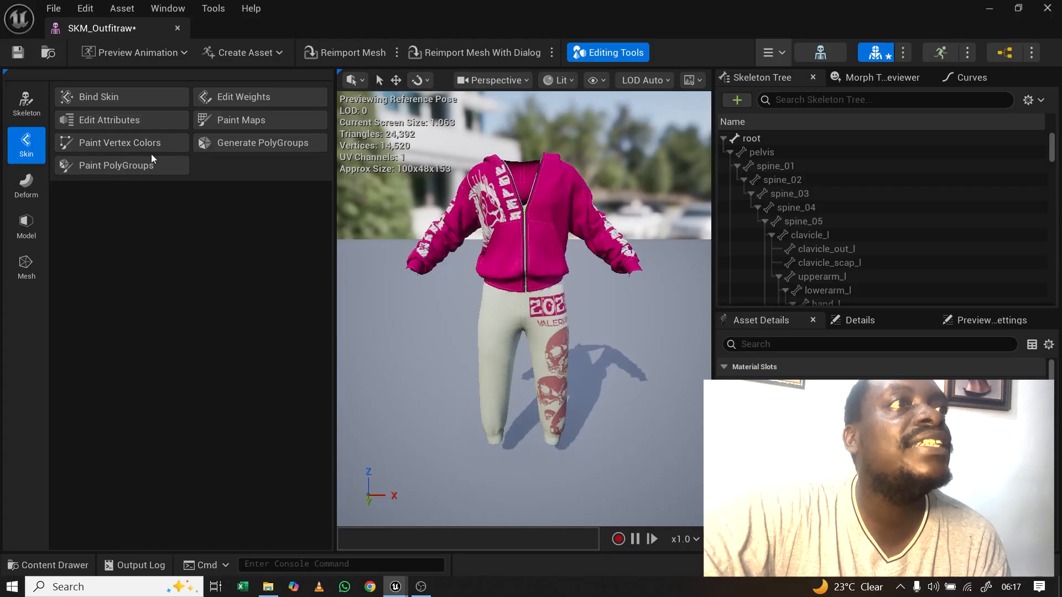
Step: Start the Skin Weights Paint Tool on SKM_Outfitraw, expand Weight Transfer, and open the Content Drawer
{"action": "left_click", "coordinate": [237, 99]}
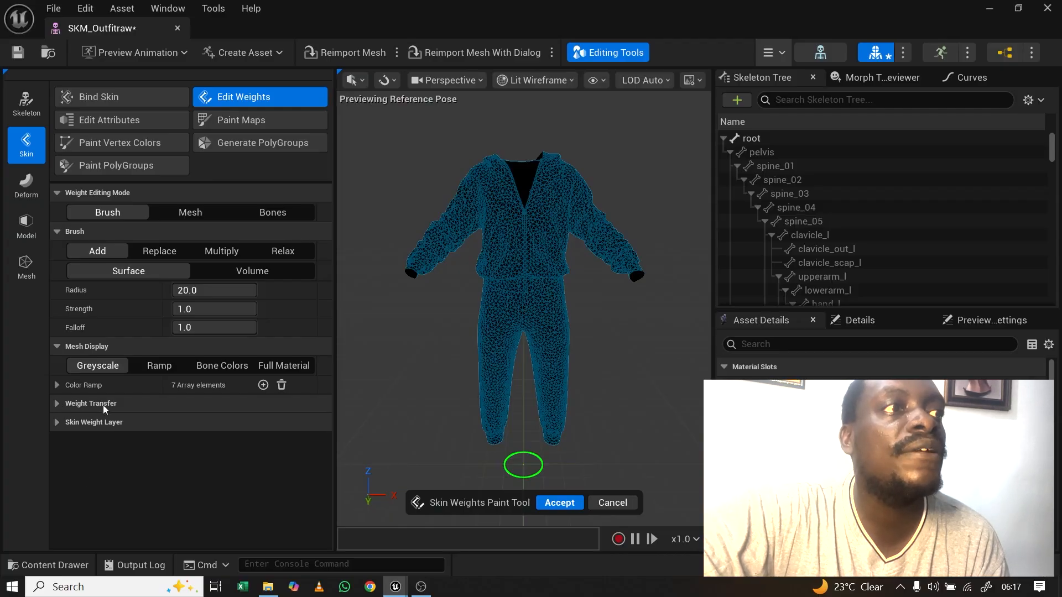
{"action": "left_click", "coordinate": [57, 404]}
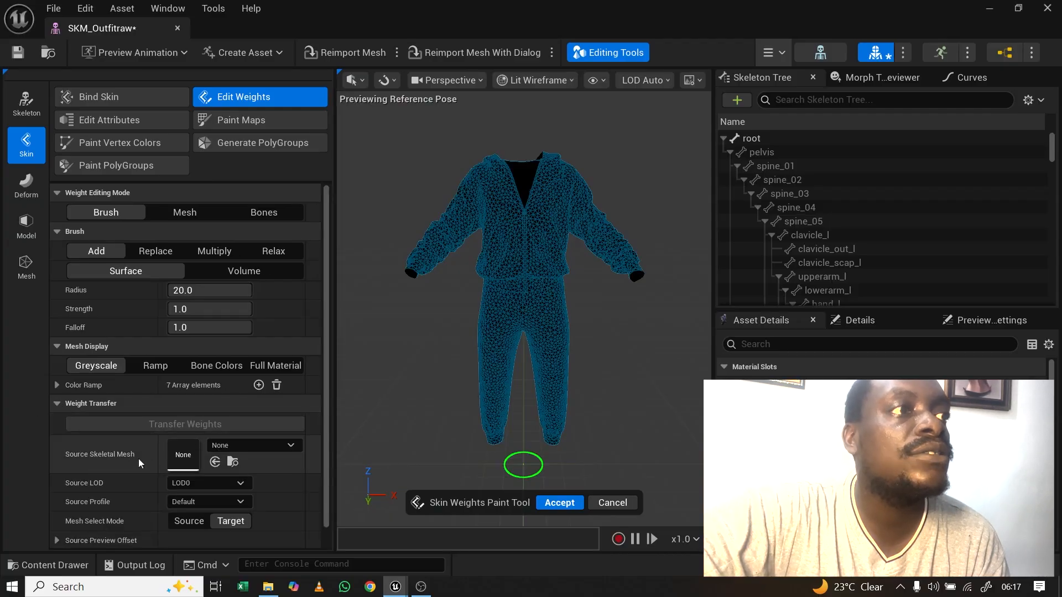
{"action": "left_click", "coordinate": [262, 445]}
{"action": "left_click", "coordinate": [261, 446]}
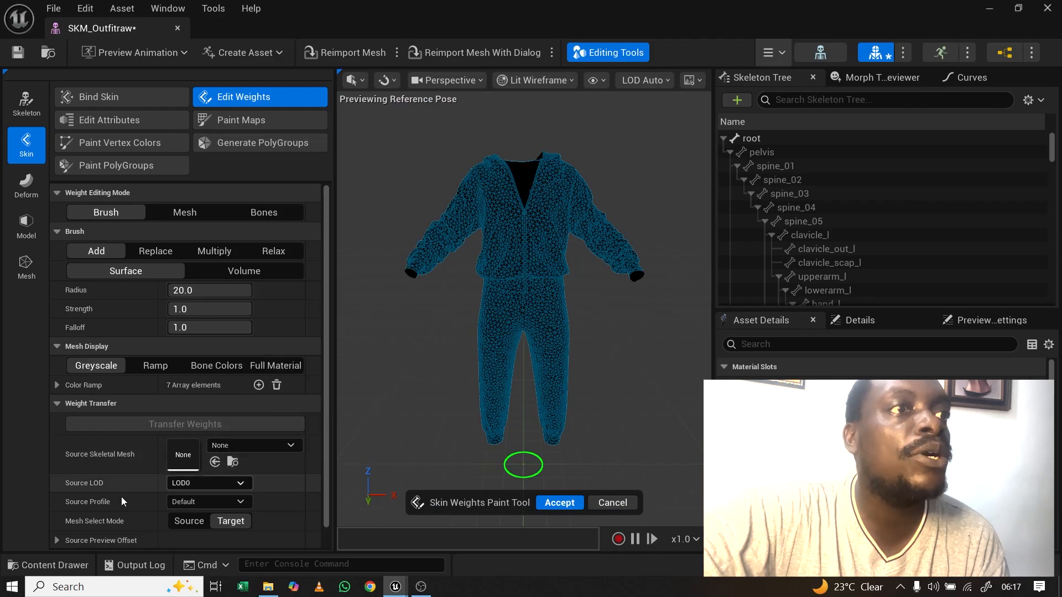
{"action": "left_click", "coordinate": [19, 565]}
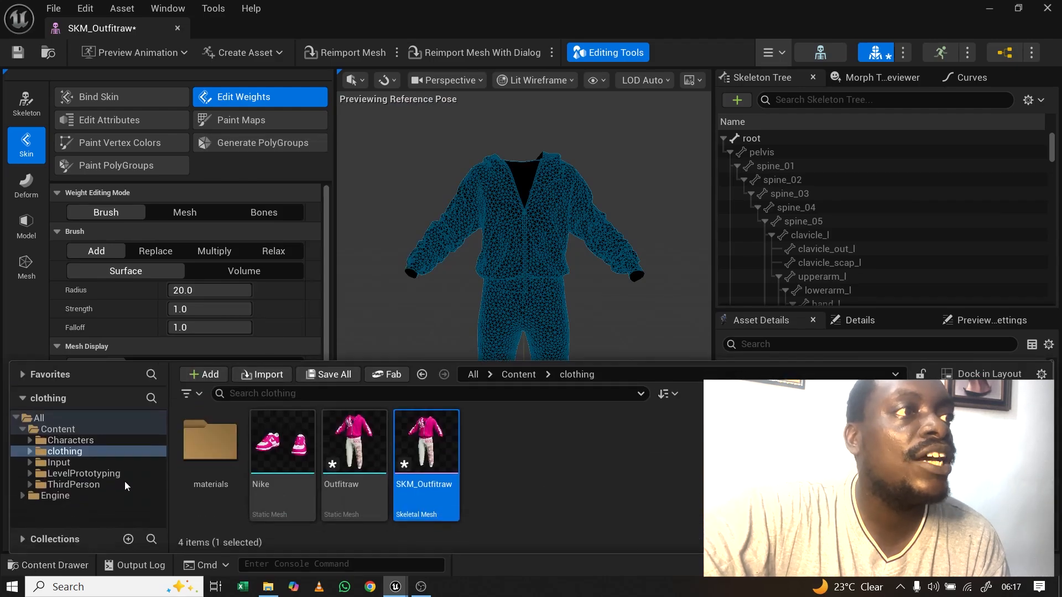
Step: Drag Person_CombinedSkelMesh from Content onto the Source Skeletal Mesh field
{"action": "left_click", "coordinate": [58, 430]}
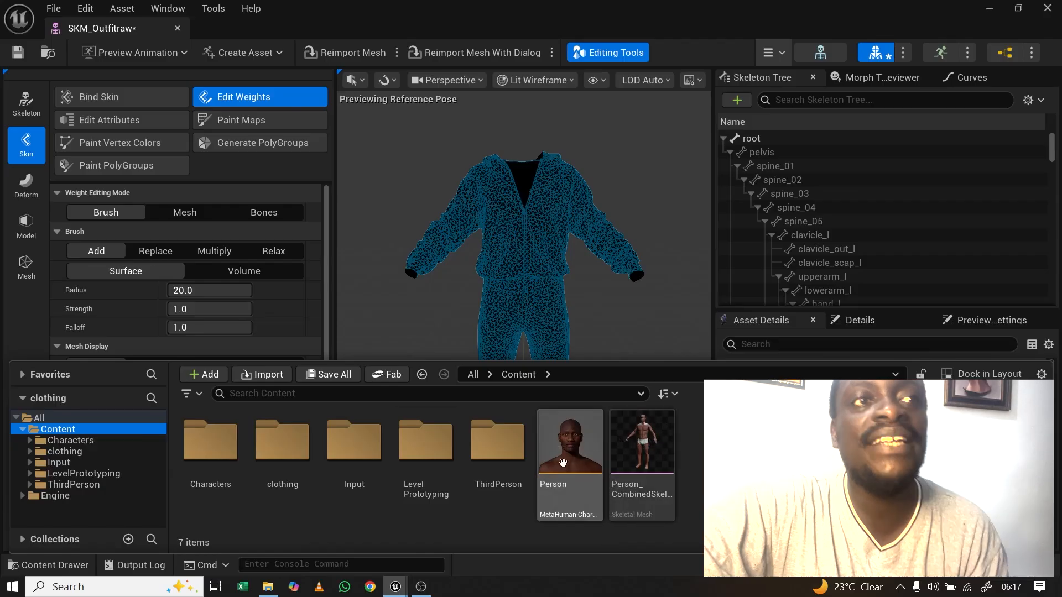
{"action": "left_click_drag", "start_coordinate": [641, 435], "coordinate": [196, 453]}
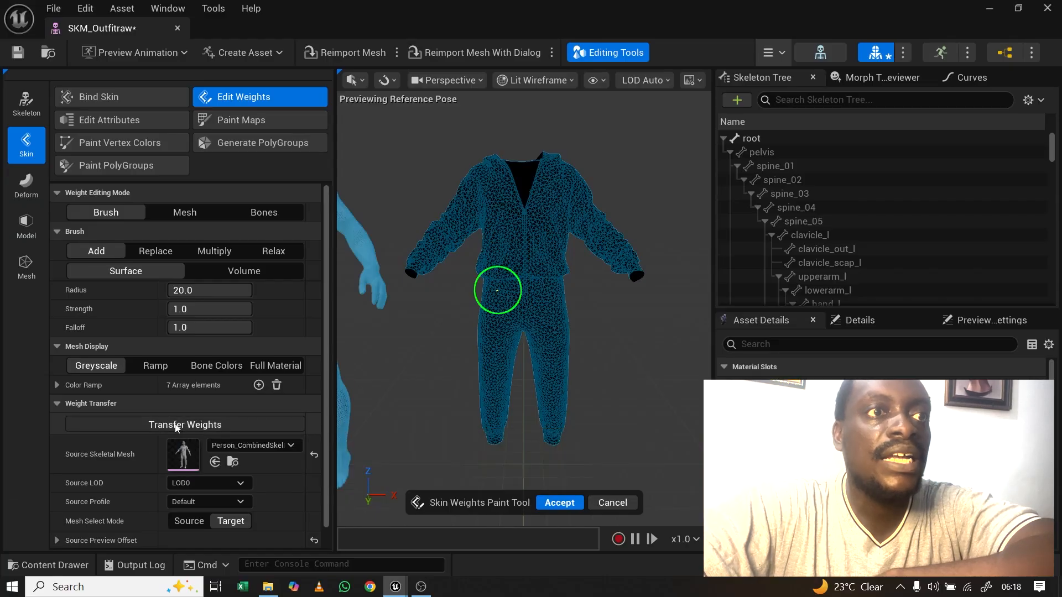
Step: Accept the skin weight changes, save and close SKM_Outfitraw, then show the Content Drawer
{"action": "left_click", "coordinate": [557, 504]}
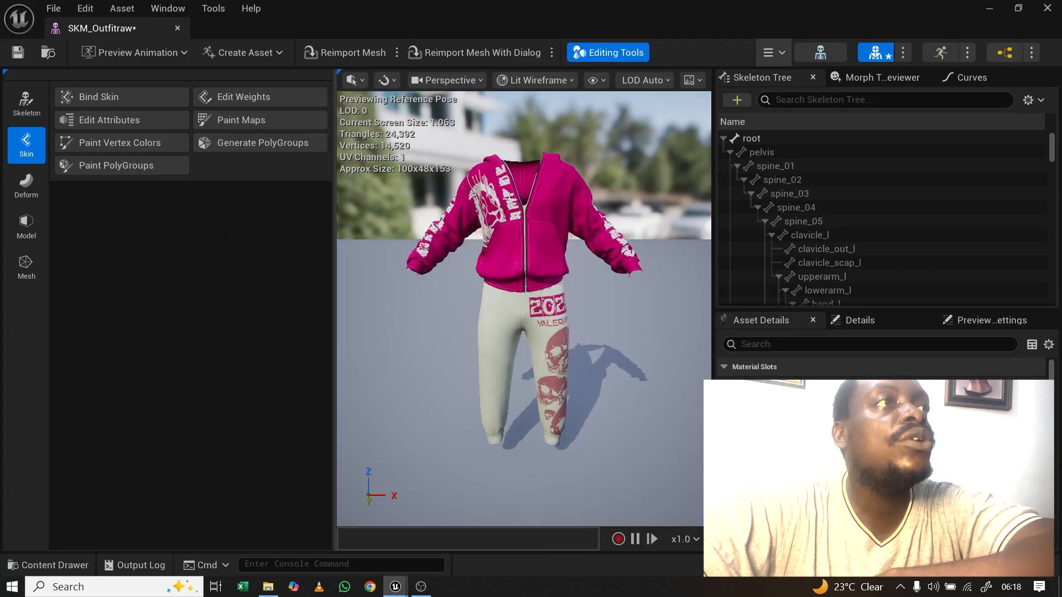
{"action": "left_click", "coordinate": [17, 52]}
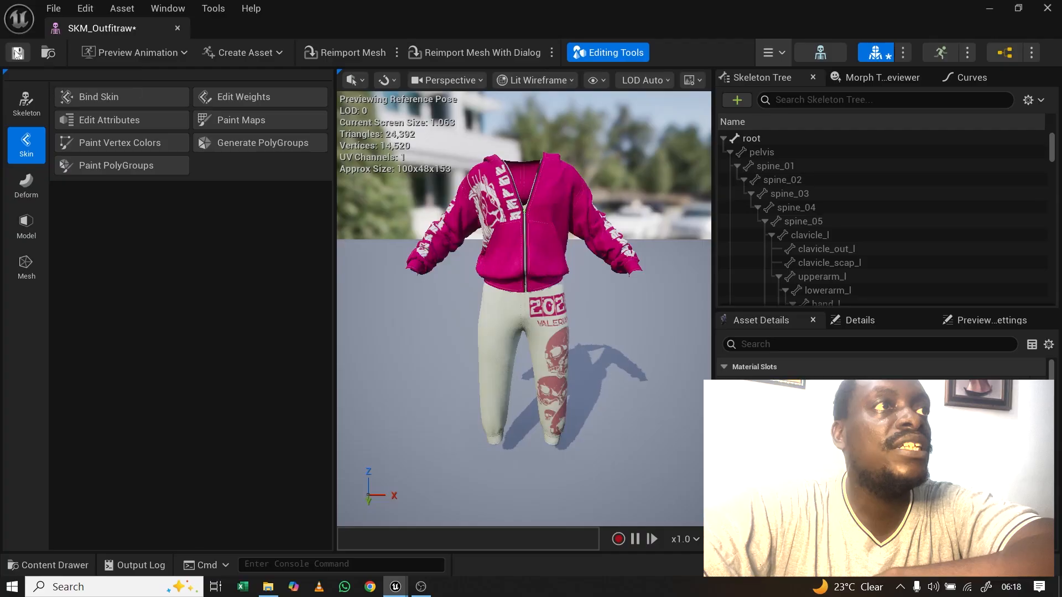
{"action": "left_click", "coordinate": [177, 28]}
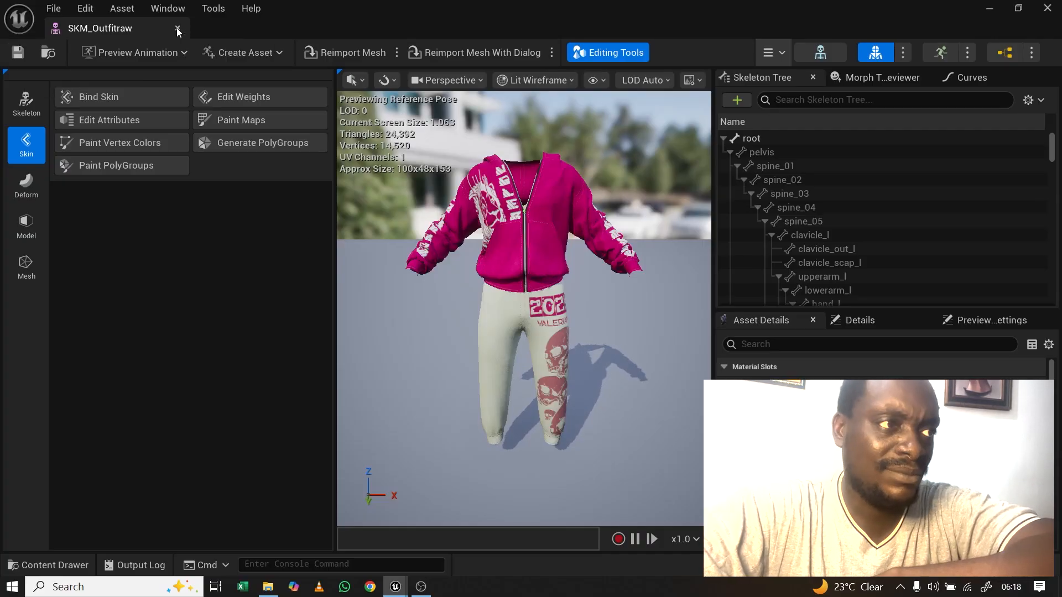
{"action": "left_click", "coordinate": [50, 564]}
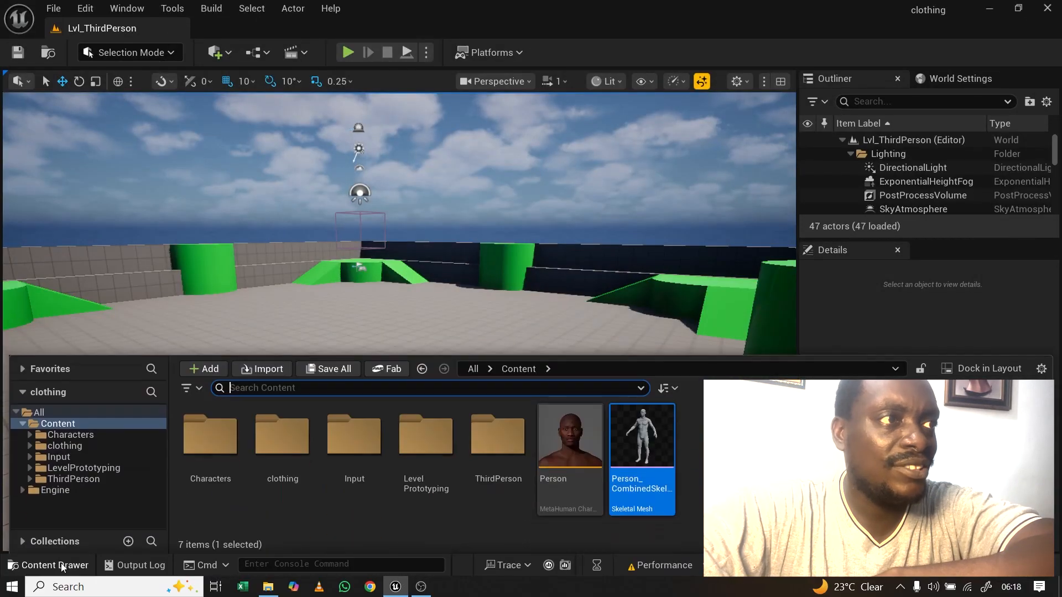
Step: Create a ClothAsset named CA_Outfitraw in the clothing folder, generating its DF_Outfitraw dataflow
{"action": "left_click", "coordinate": [82, 444]}
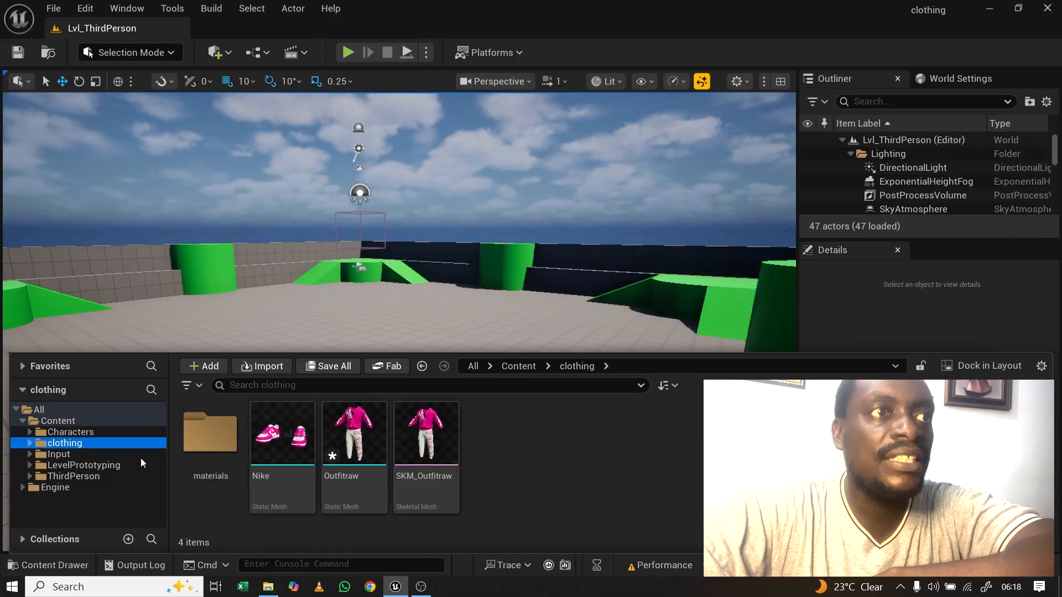
{"action": "mouse_move", "coordinate": [436, 438]}
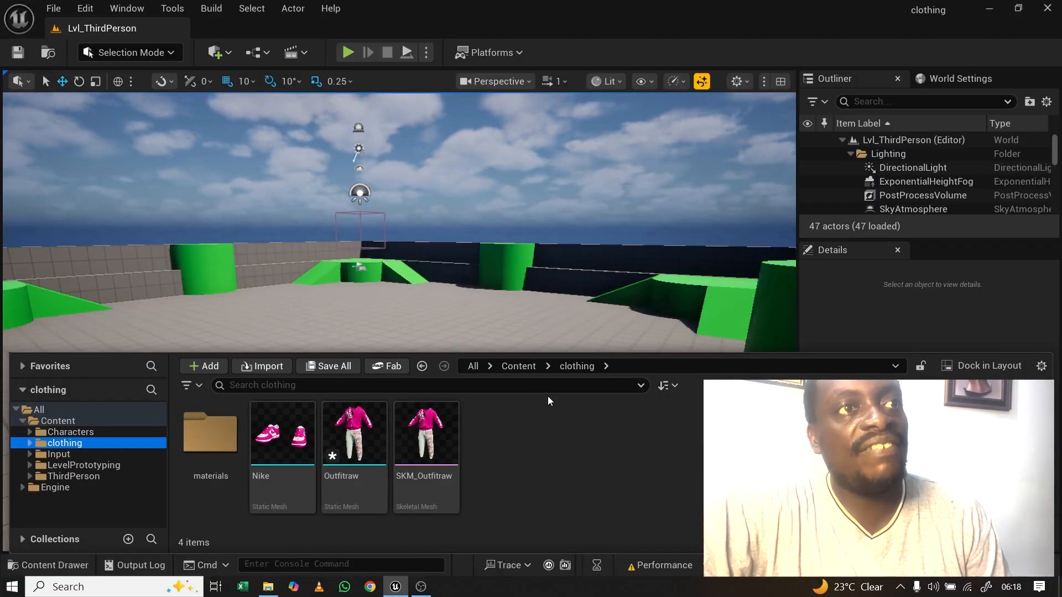
{"action": "right_click", "coordinate": [516, 435]}
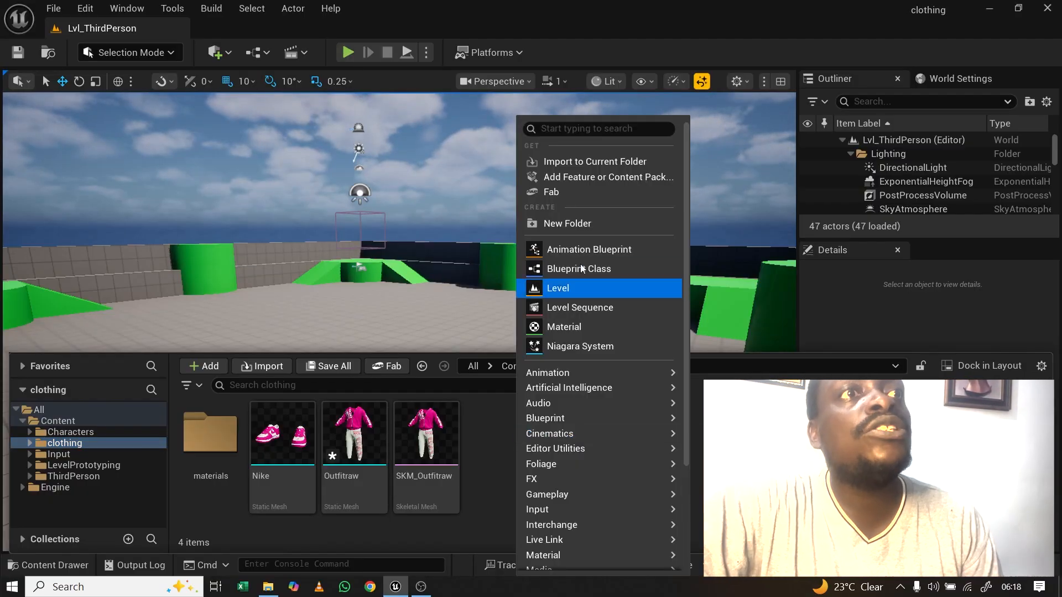
{"action": "left_click", "coordinate": [584, 129]}
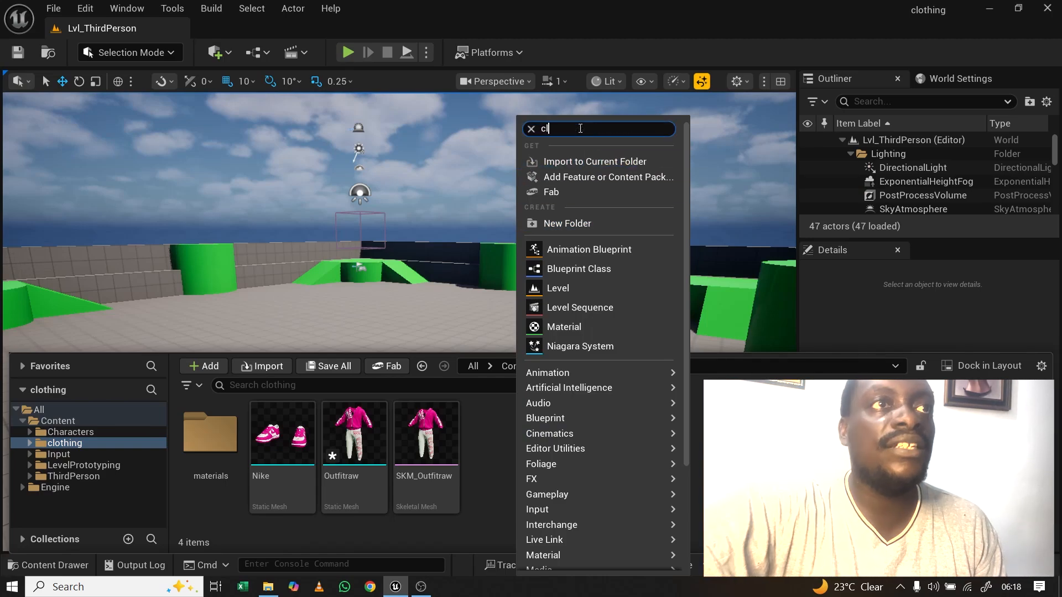
{"action": "type", "text": "cloth"}
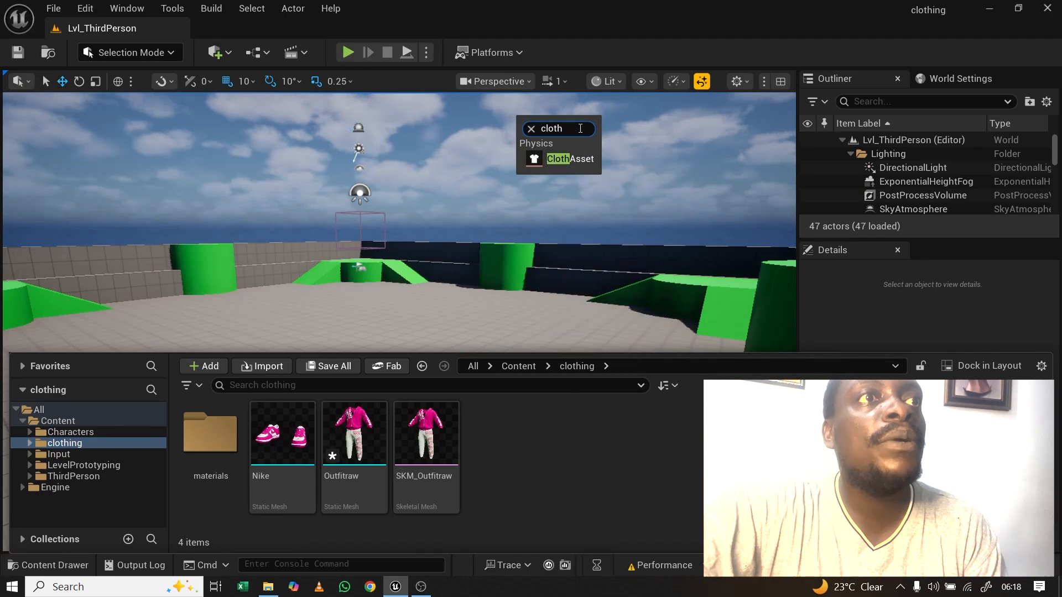
{"action": "left_click", "coordinate": [575, 160]}
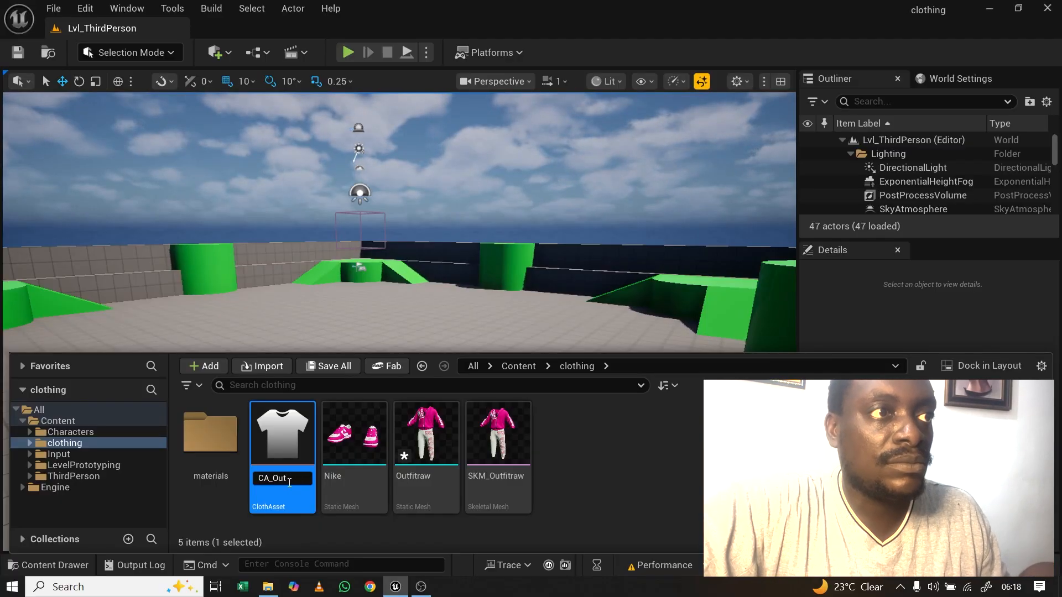
{"action": "type", "text": "raw"}
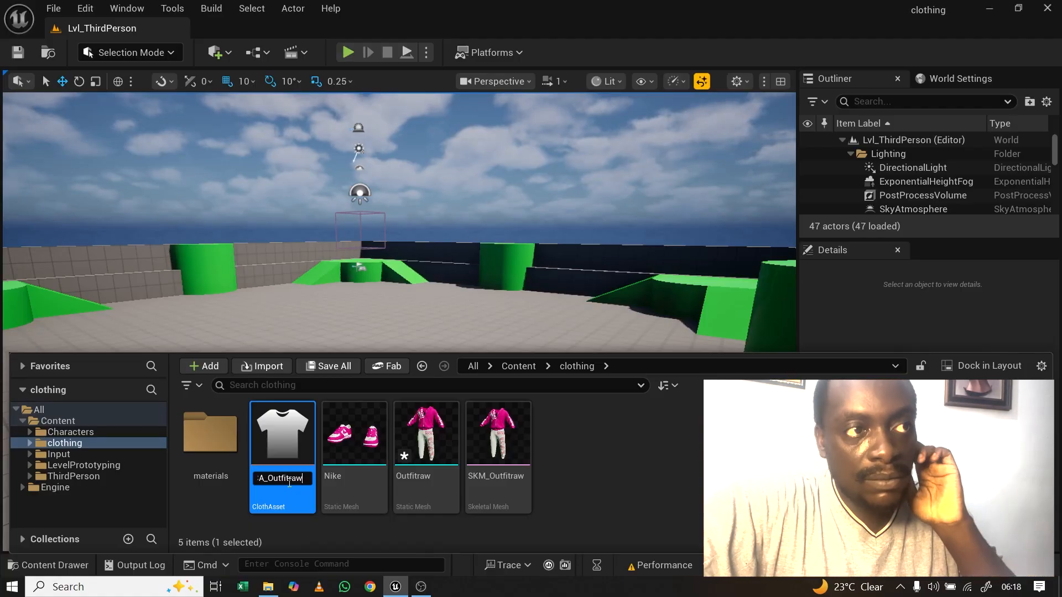
{"action": "key", "text": "Return"}
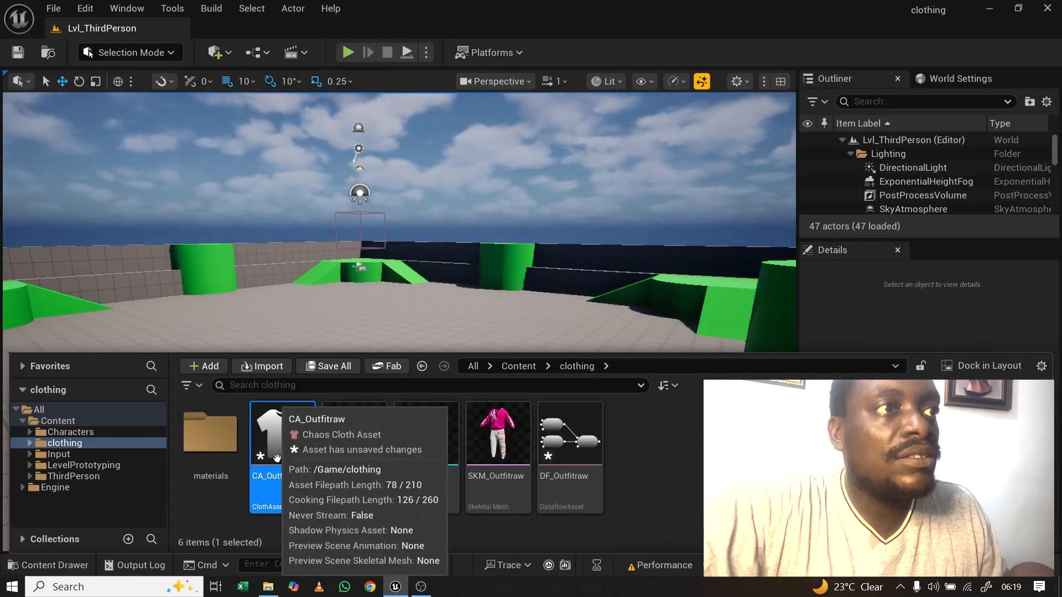
Step: Open CA_Outfitraw and delete all the template nodes from its graph
{"action": "double_click", "coordinate": [284, 449]}
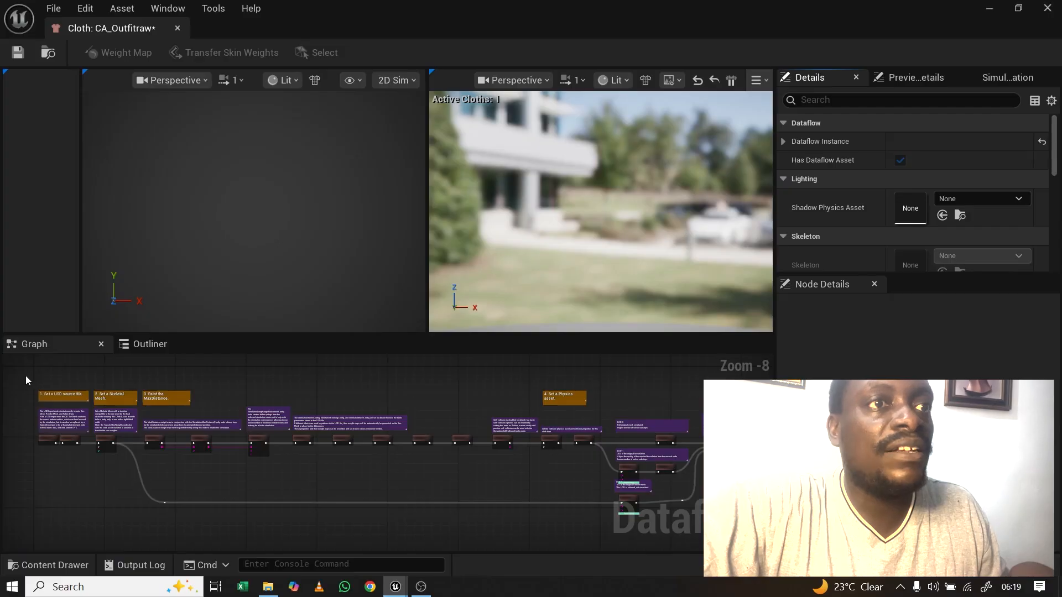
{"action": "left_click_drag", "start_coordinate": [27, 377], "coordinate": [223, 490]}
{"action": "left_click_drag", "start_coordinate": [498, 510], "coordinate": [770, 522]}
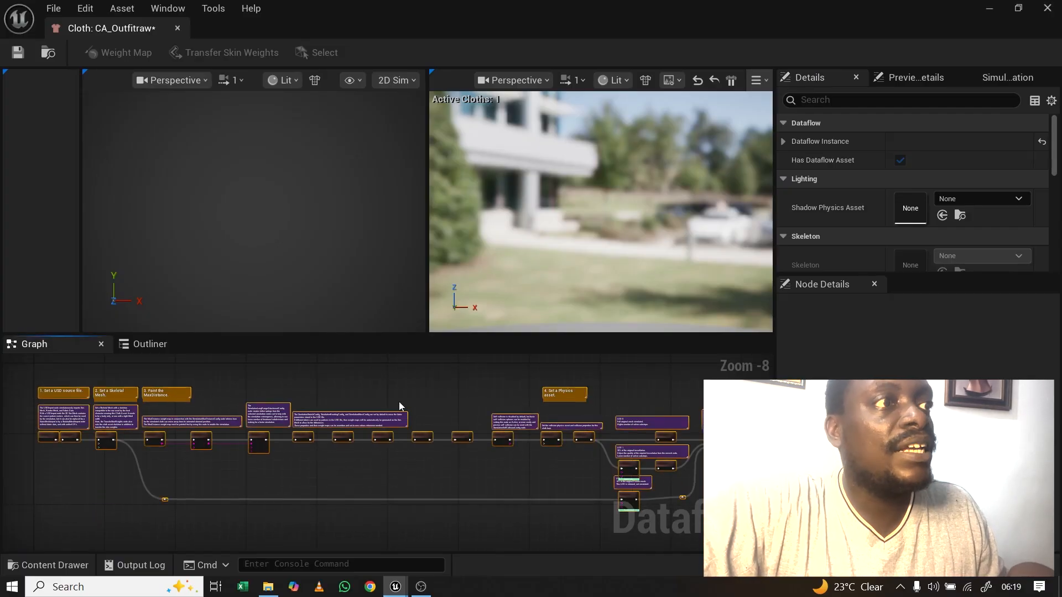
{"action": "key", "text": "Delete"}
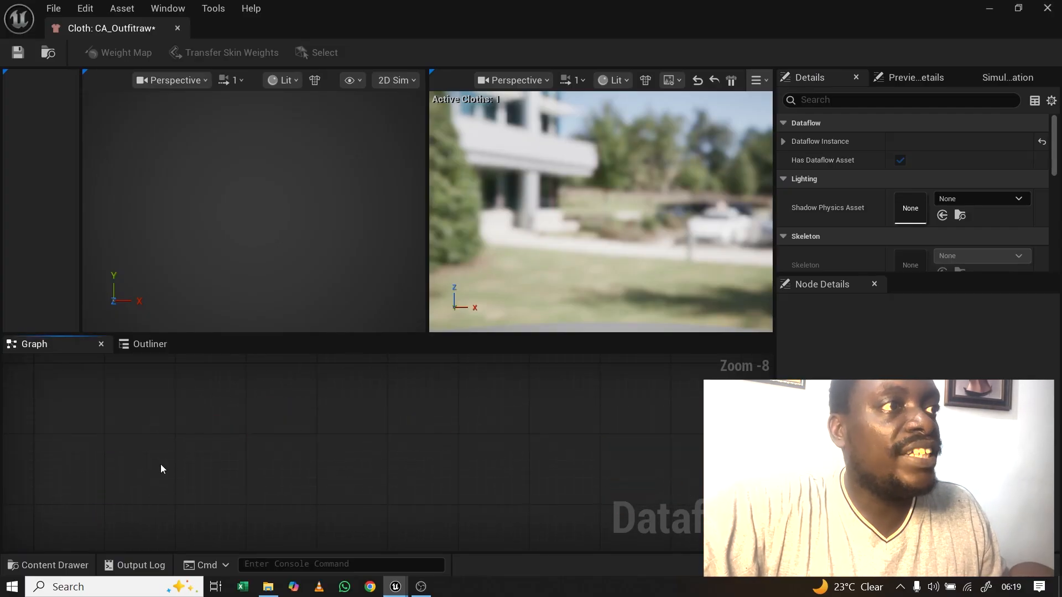
Step: Add a SkeletalMeshImport node and assign SKM_Outfitraw as its mesh
{"action": "right_click", "coordinate": [77, 447]}
{"action": "type", "text": "skele"}
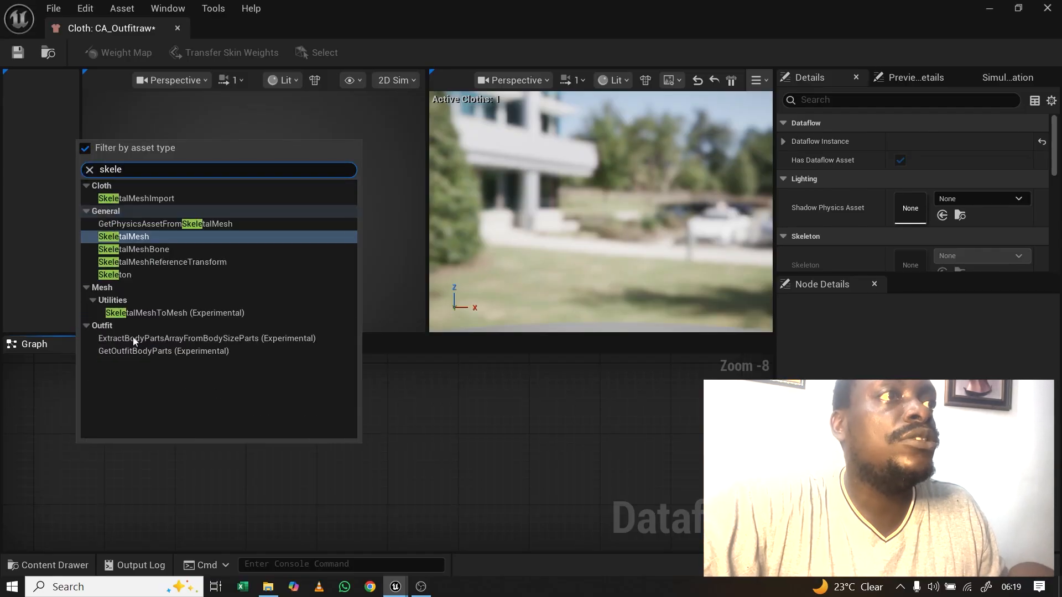
{"action": "left_click", "coordinate": [158, 198]}
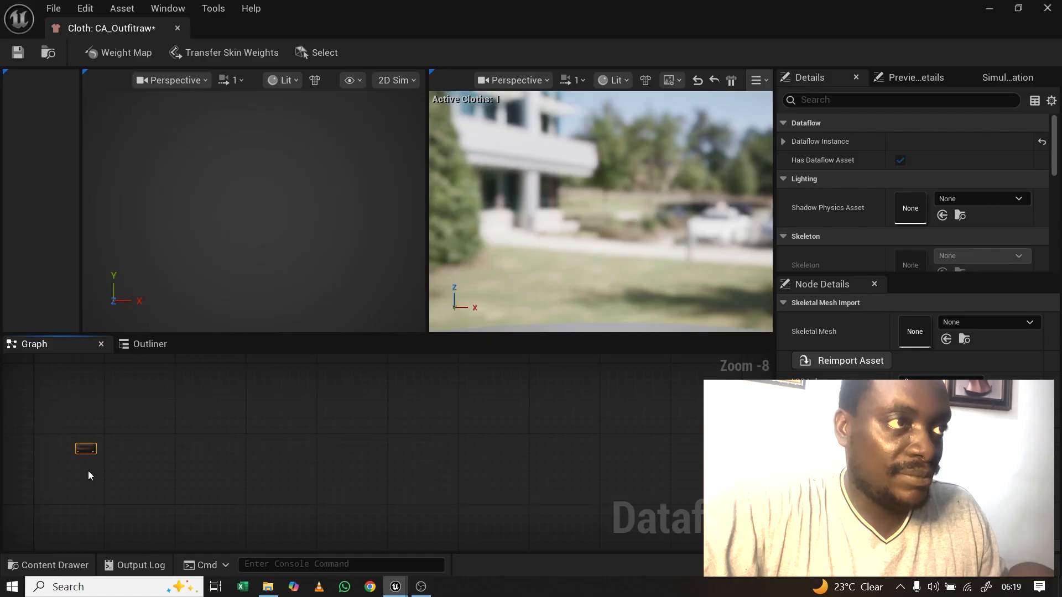
{"action": "scroll", "coordinate": [88, 470], "scroll_direction": "up", "scroll_amount": 5}
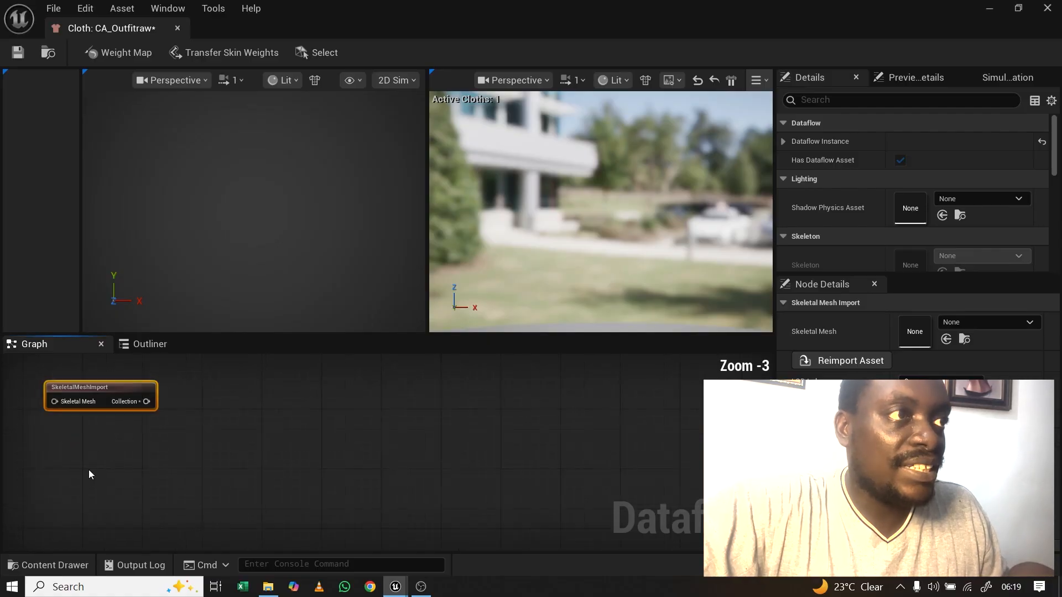
{"action": "double_click", "coordinate": [120, 385]}
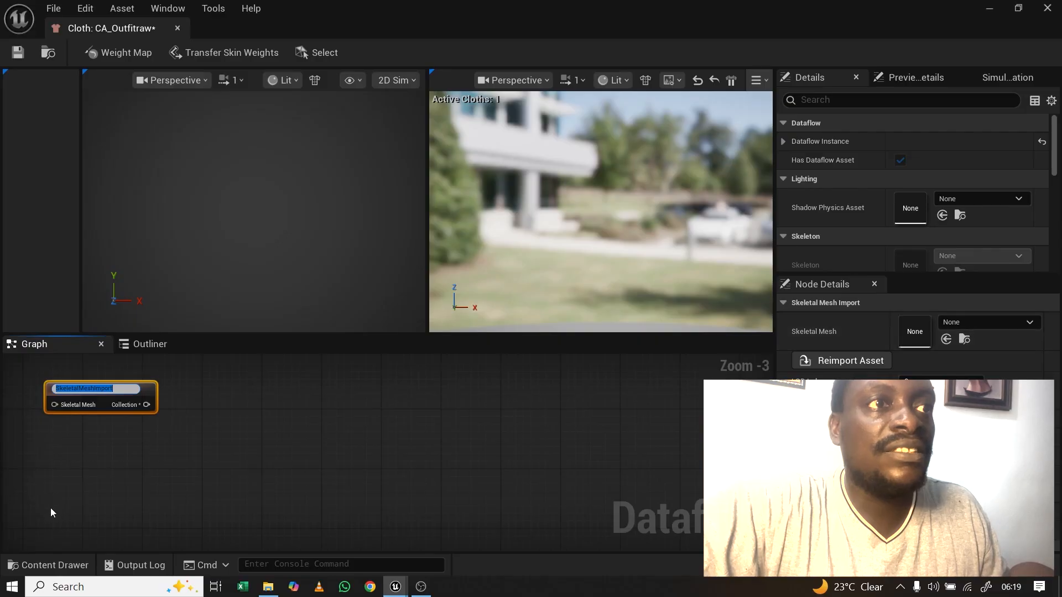
{"action": "left_click", "coordinate": [48, 564]}
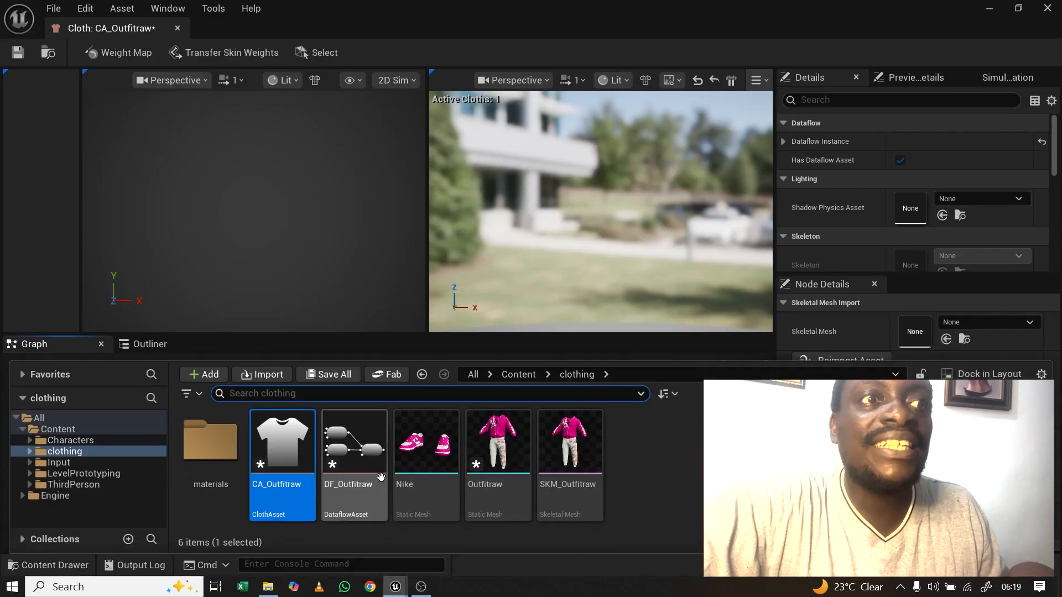
{"action": "left_click", "coordinate": [565, 442]}
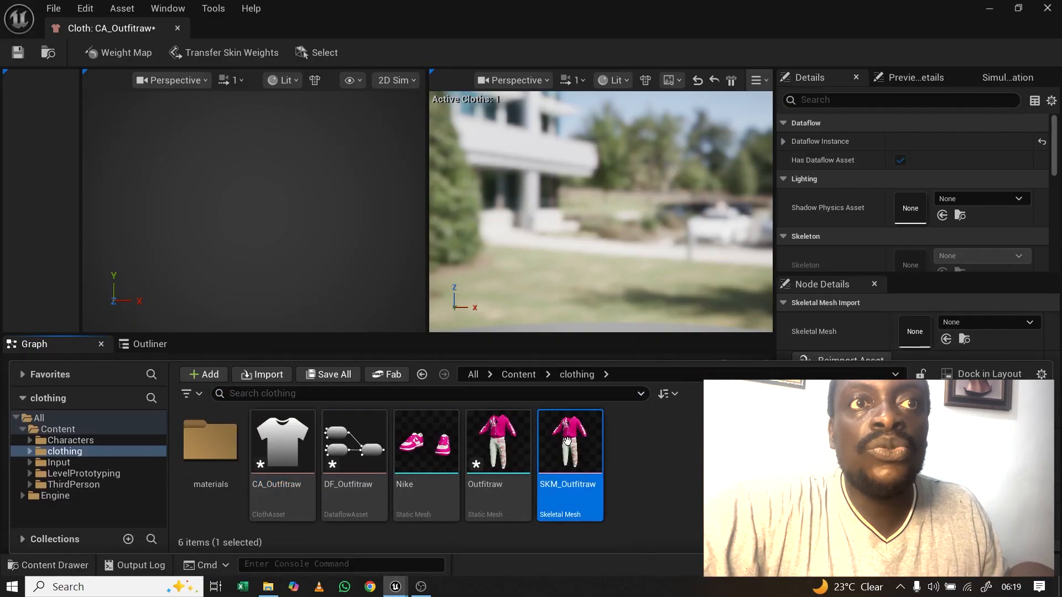
{"action": "left_click_drag", "start_coordinate": [567, 441], "coordinate": [915, 331]}
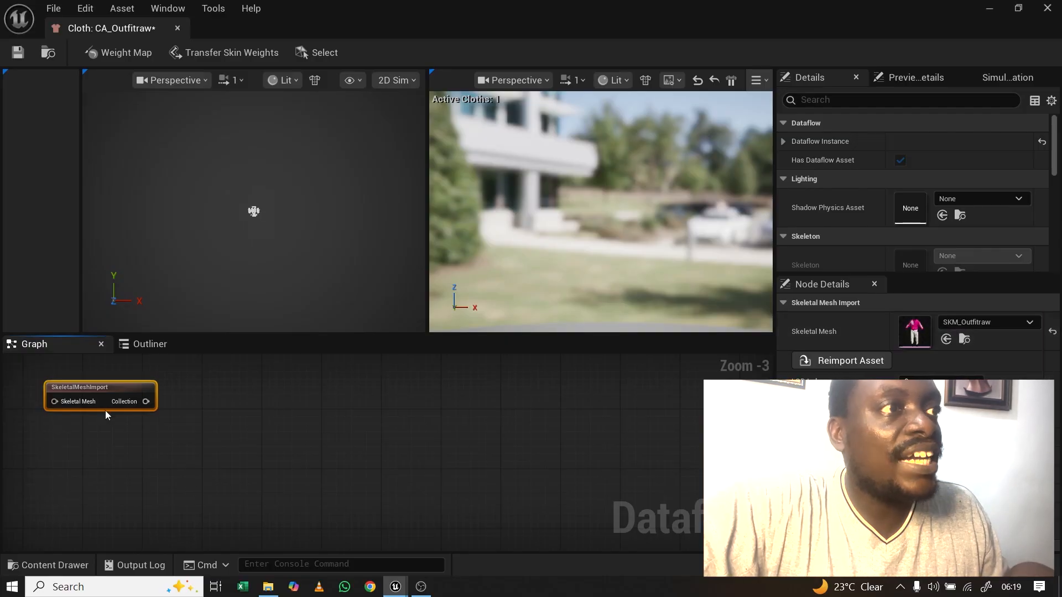
Step: Wire a ClothAssetTerminal node to the import node's Collection output
{"action": "left_click_drag", "start_coordinate": [146, 401], "coordinate": [313, 377]}
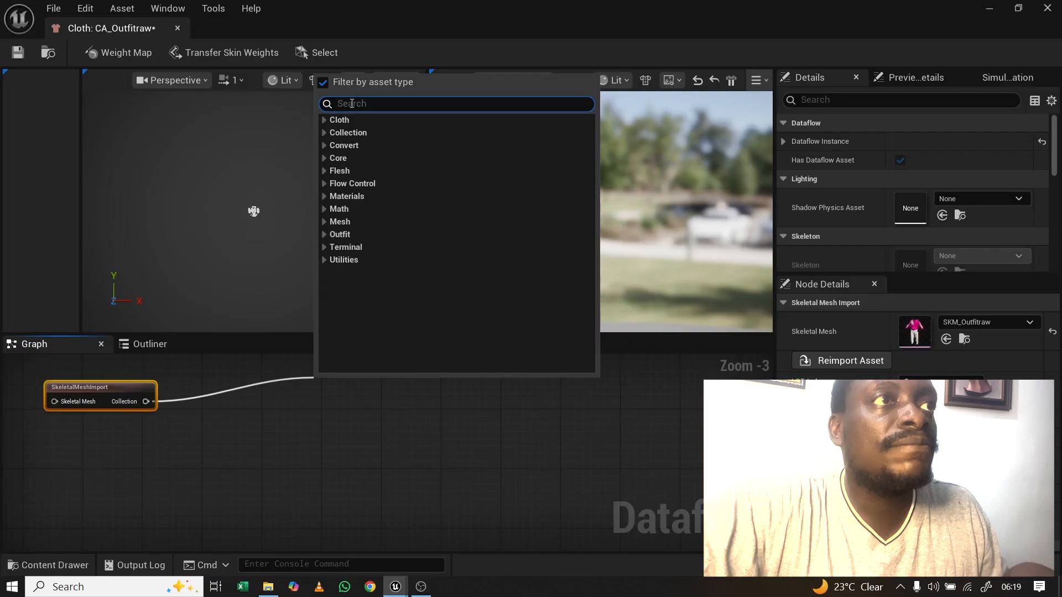
{"action": "type", "text": "cloth"}
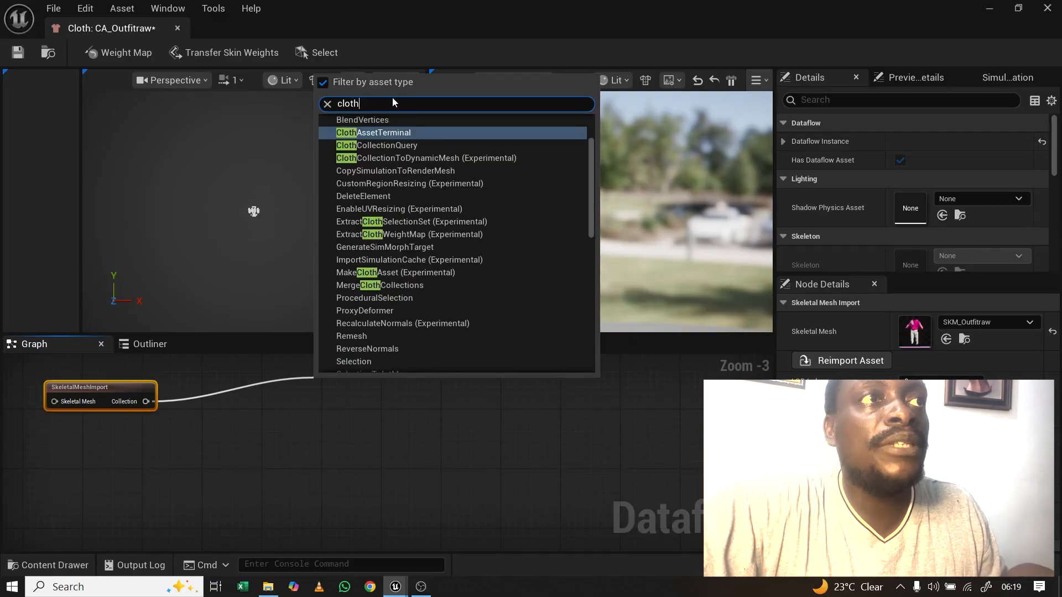
{"action": "left_click", "coordinate": [373, 134]}
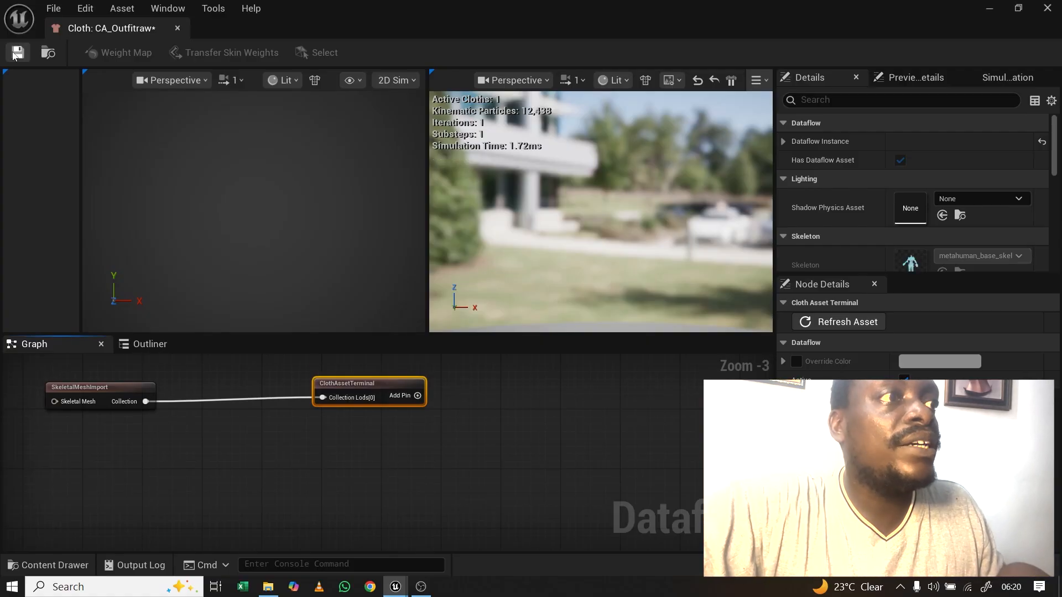
{"action": "left_click", "coordinate": [66, 386]}
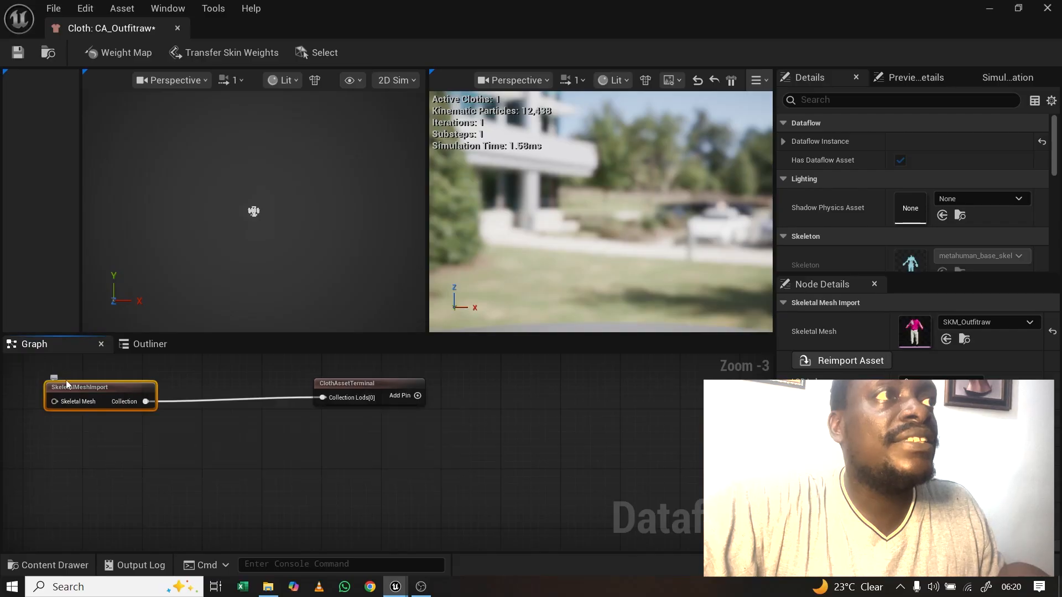
Step: Save the cloth asset with the outfit mesh and materials, then close the editor
{"action": "left_click", "coordinate": [17, 54]}
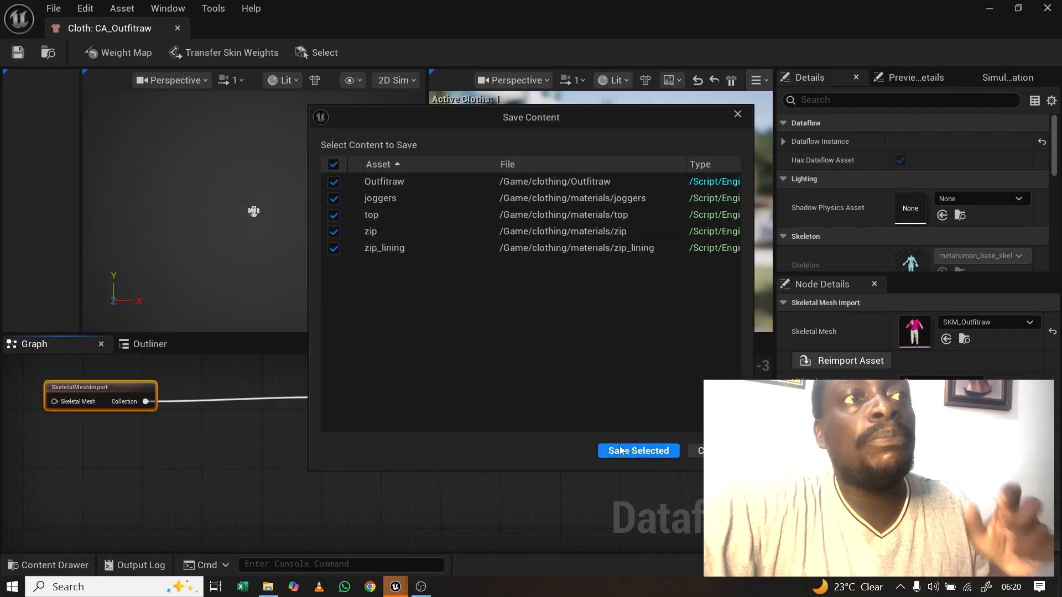
{"action": "left_click", "coordinate": [638, 449]}
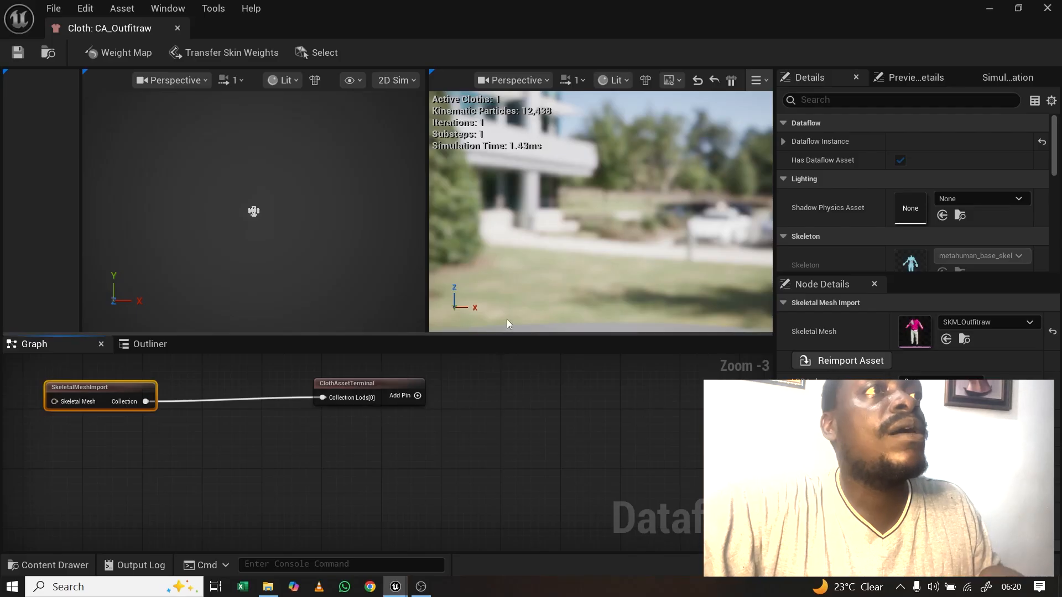
{"action": "left_click", "coordinate": [178, 29]}
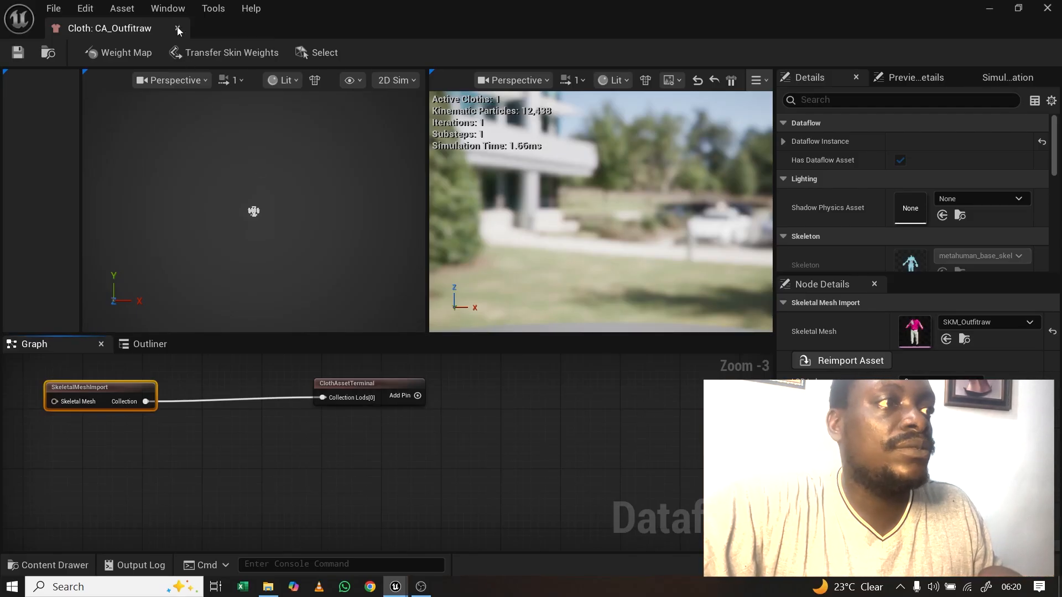
{"action": "left_click", "coordinate": [54, 564]}
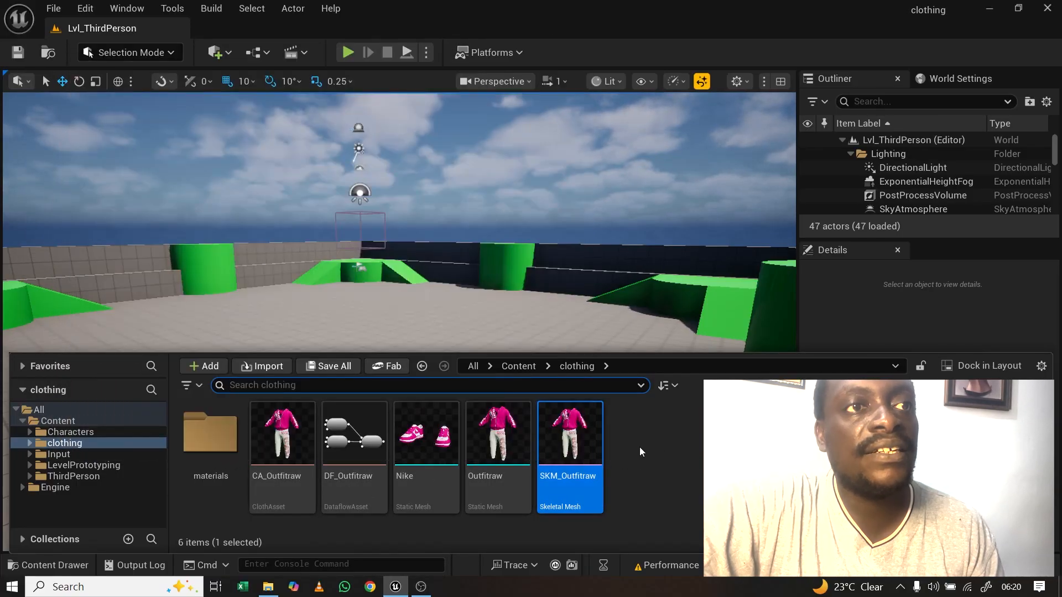
Step: Create a new Outfit Asset from the Resizable Outfit template in the clothing folder
{"action": "right_click", "coordinate": [639, 452]}
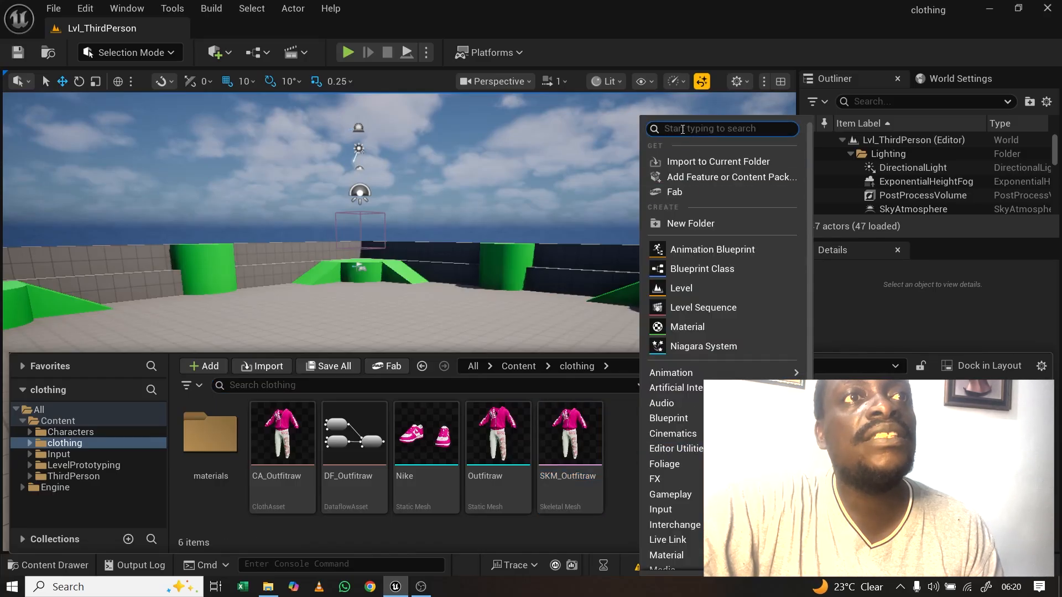
{"action": "type", "text": "outfit"}
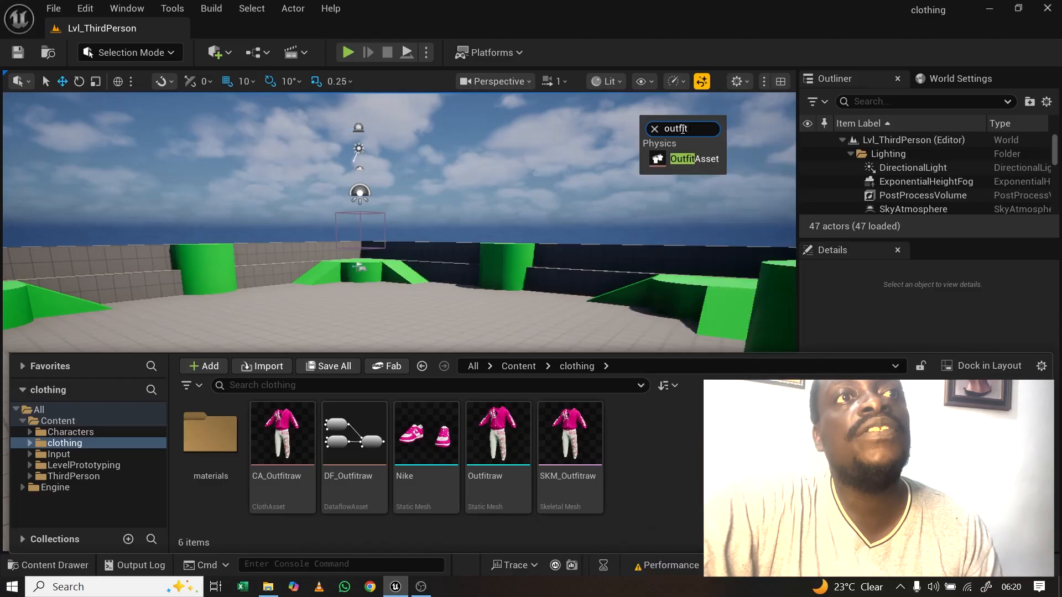
{"action": "left_click", "coordinate": [684, 157]}
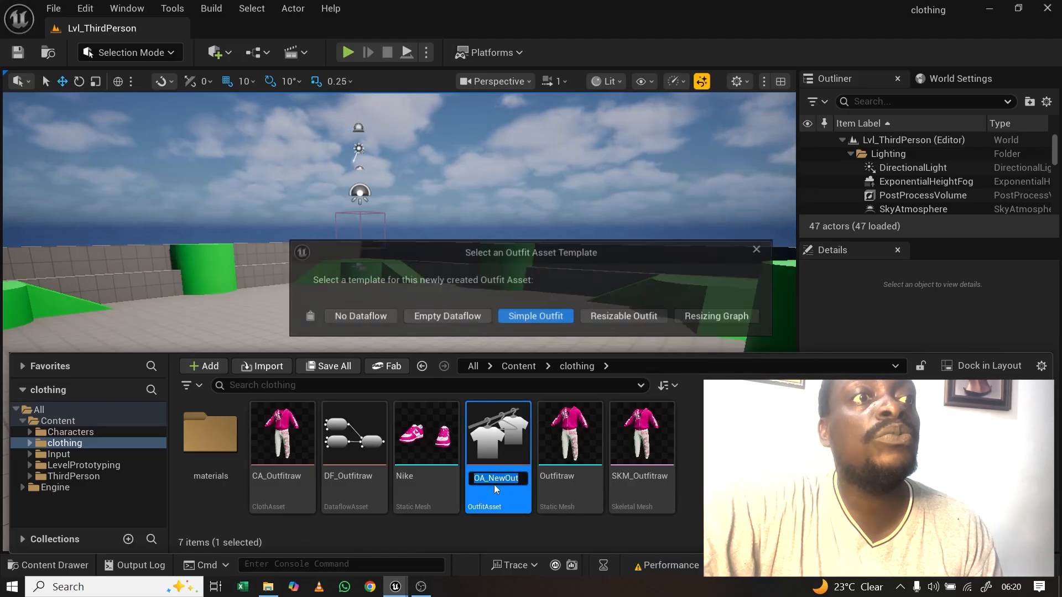
{"action": "left_click", "coordinate": [622, 316]}
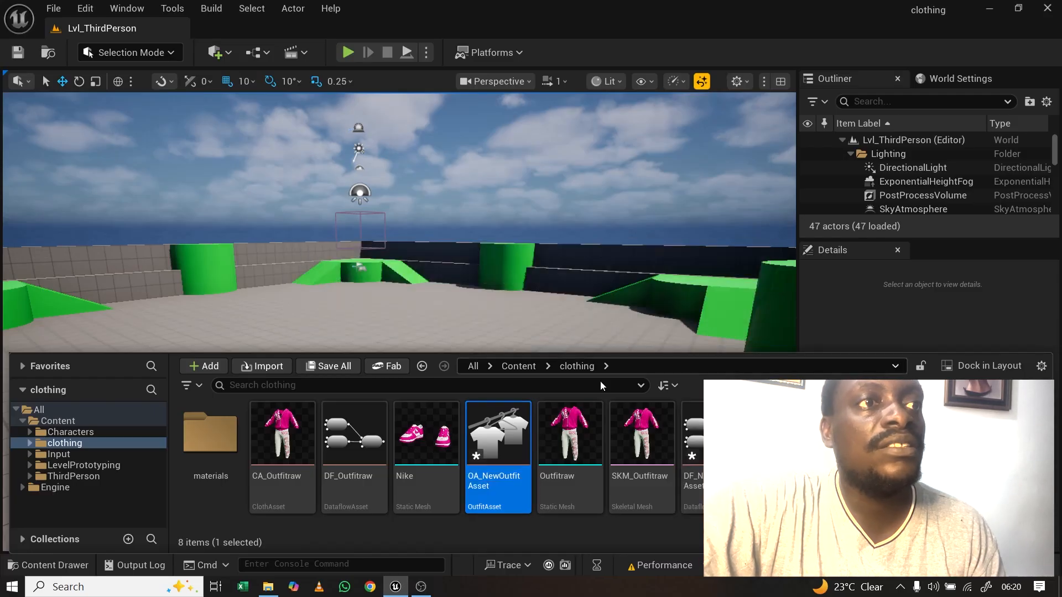
Step: Rename the new outfit asset to OA_outfitraw and open it in the outfit editor
{"action": "right_click", "coordinate": [502, 484]}
{"action": "mouse_move", "coordinate": [565, 217]}
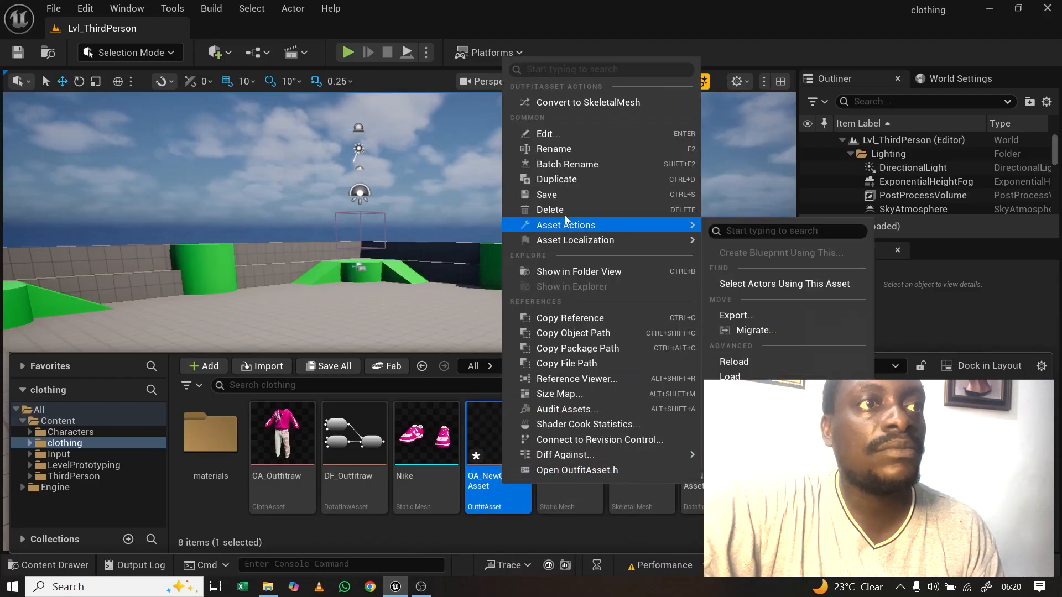
{"action": "left_click", "coordinate": [562, 152]}
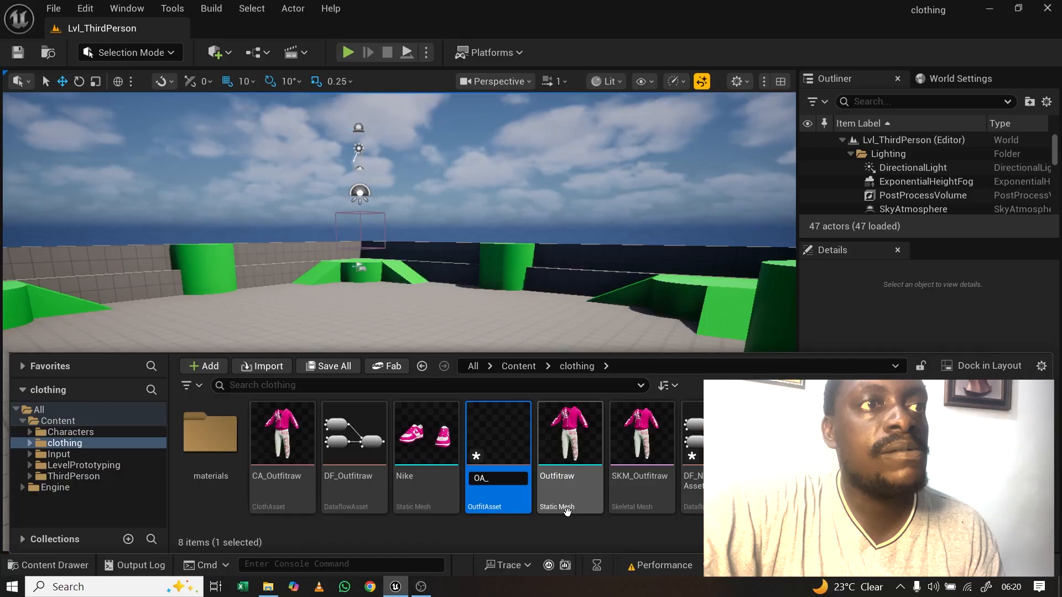
{"action": "type", "text": "OA_outfit"}
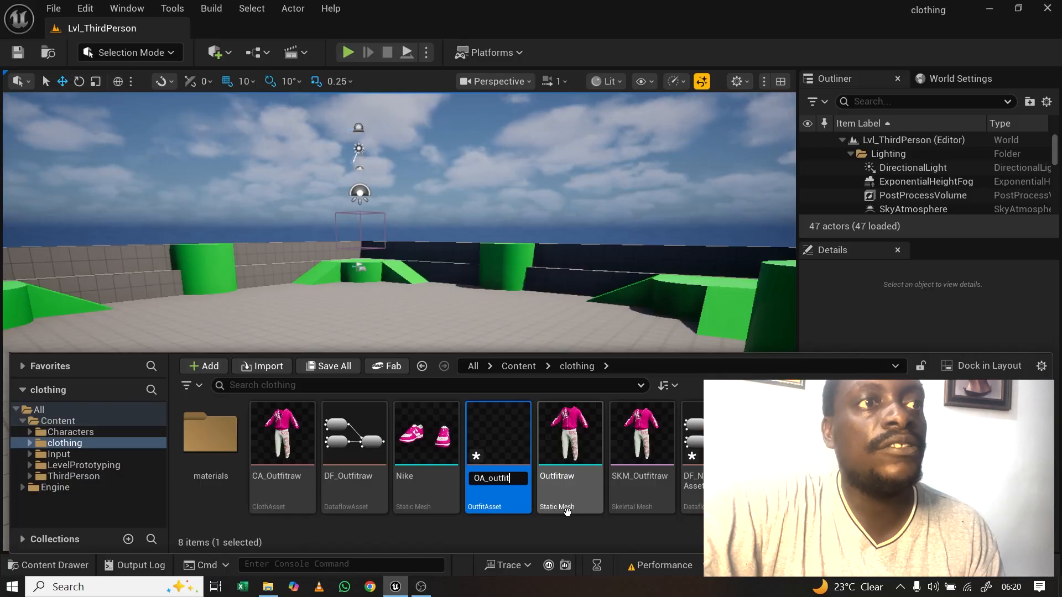
{"action": "type", "text": "raw"}
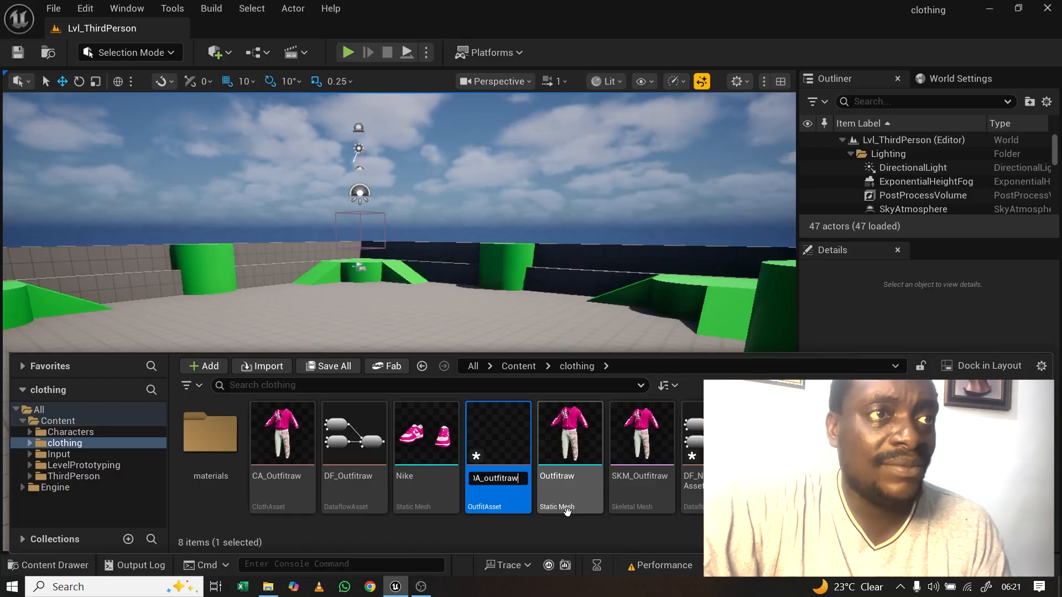
{"action": "key", "text": "Return"}
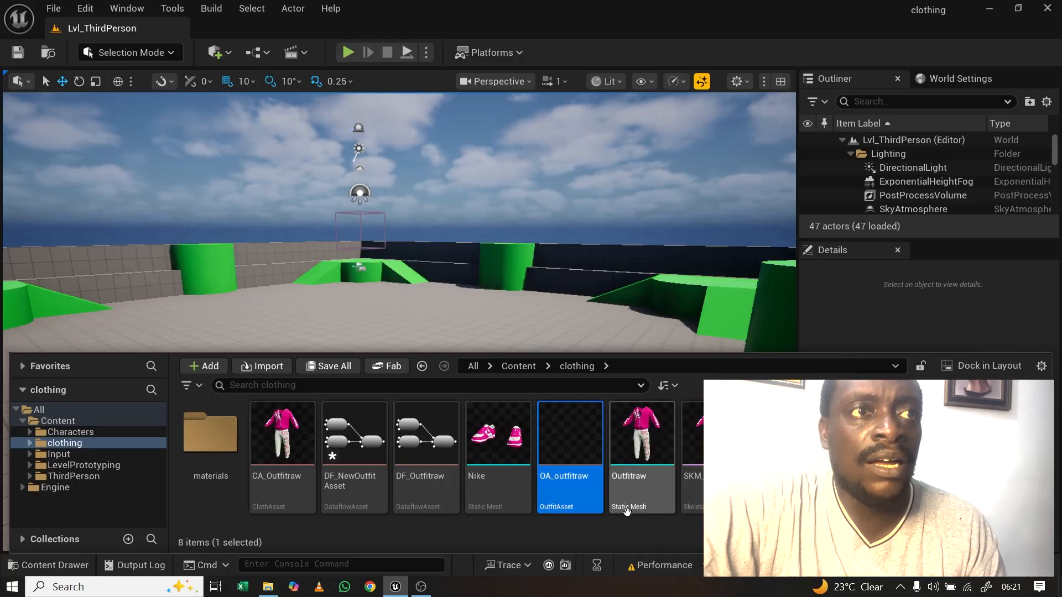
{"action": "double_click", "coordinate": [569, 453]}
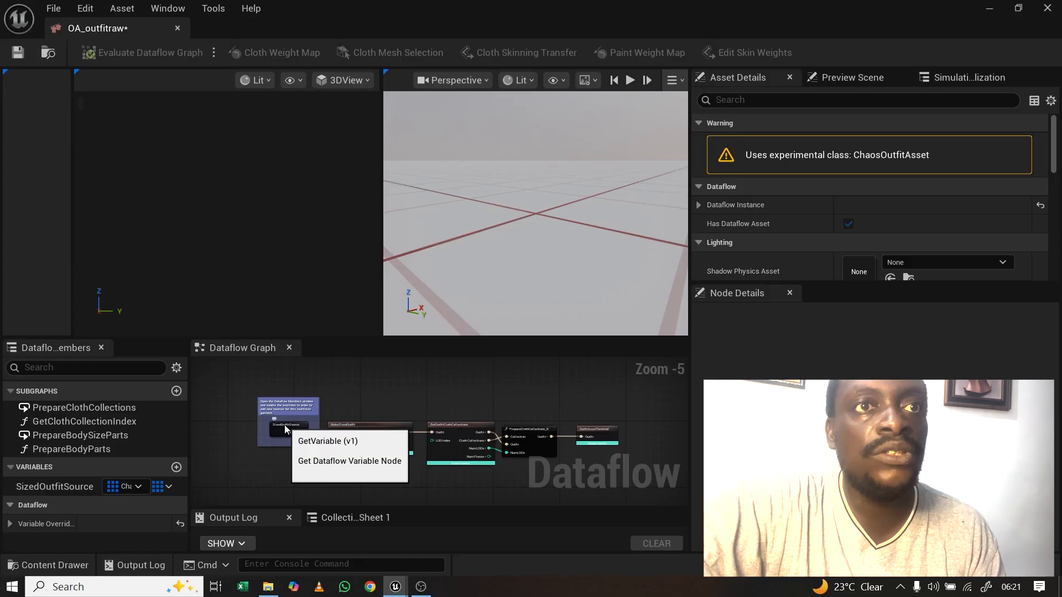
Step: Add a first entry (Index 0) to the SizedOutfitSource node's sized outfit sources
{"action": "left_click", "coordinate": [285, 425]}
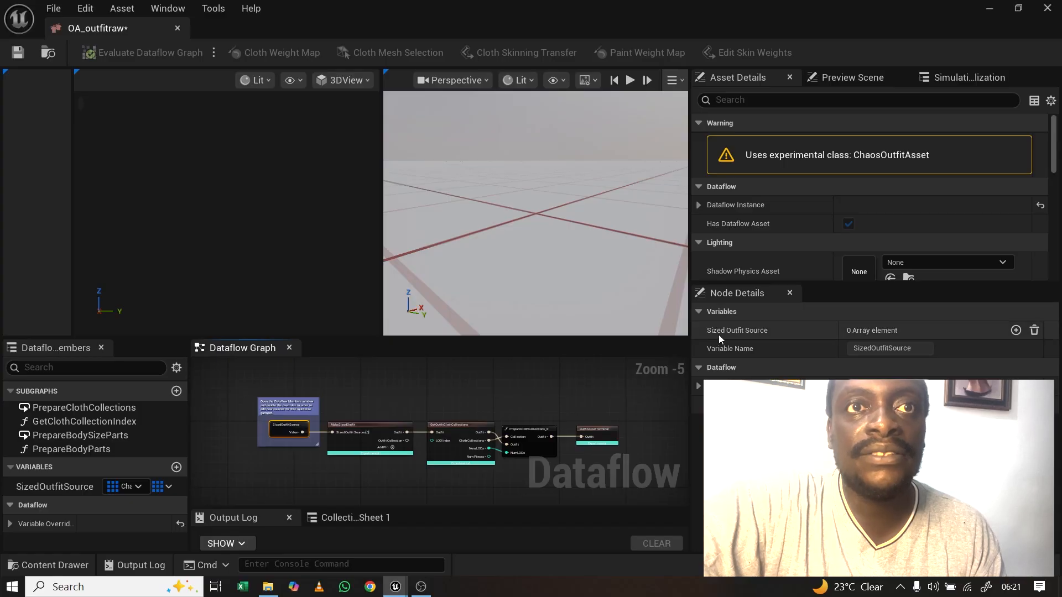
{"action": "left_click", "coordinate": [1016, 331]}
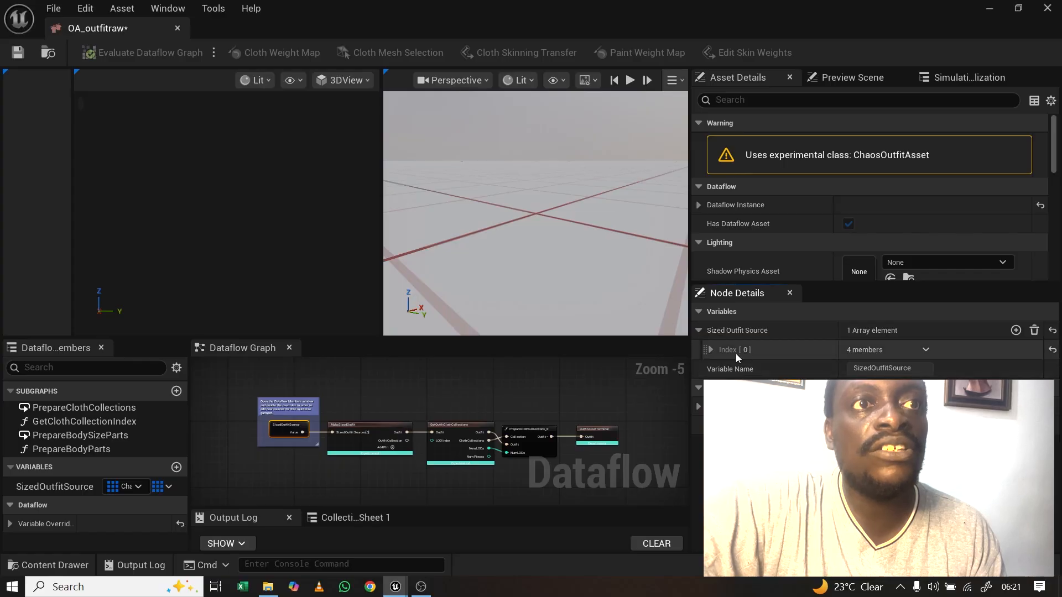
{"action": "left_click", "coordinate": [710, 350]}
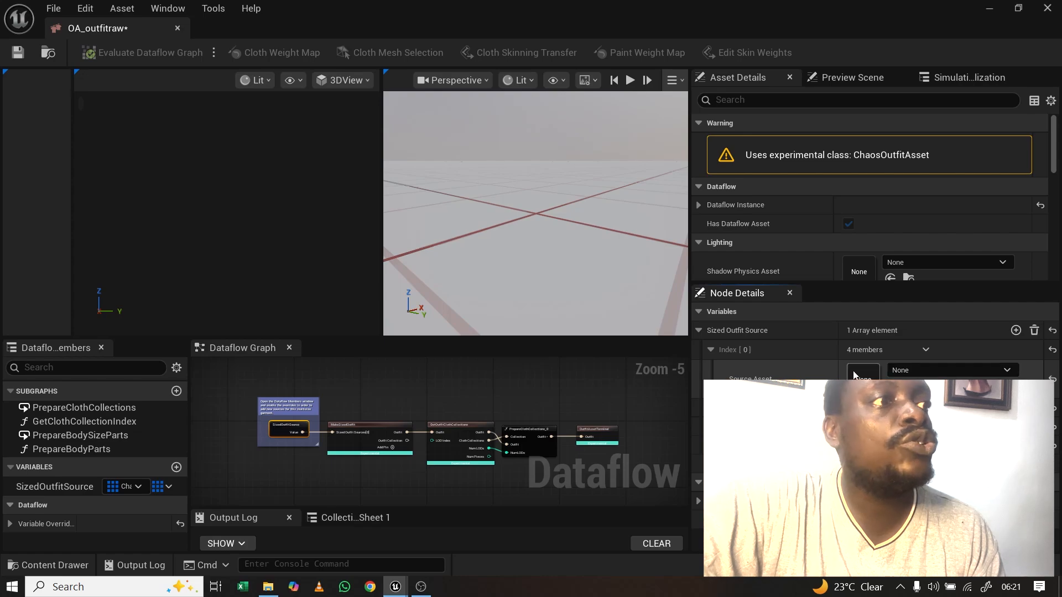
Step: Set the entry's source asset to CA_Outfitraw and body size to Person_CombinedSkelMesh
{"action": "left_click", "coordinate": [40, 565]}
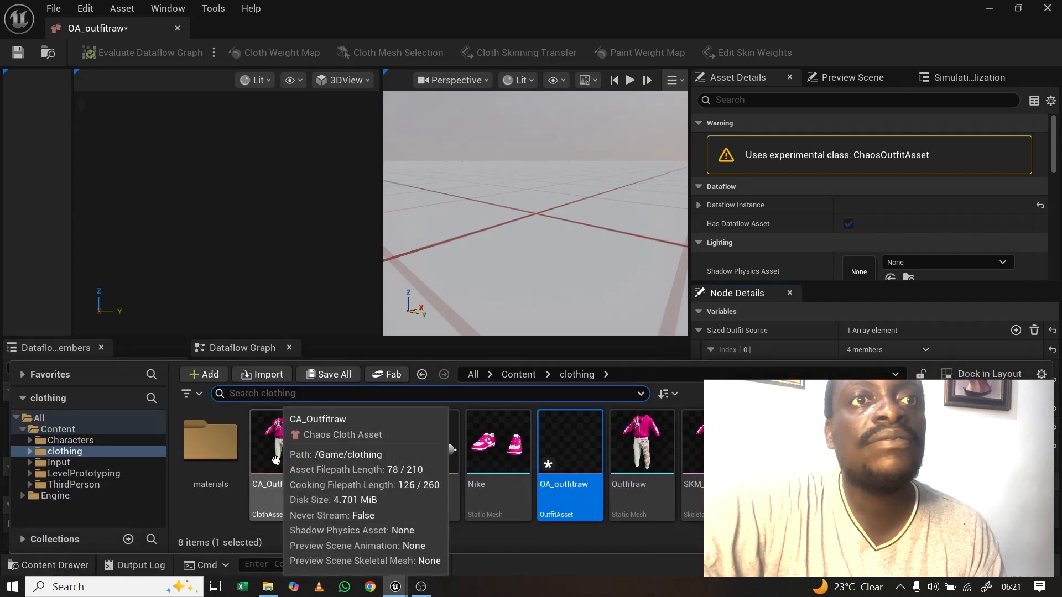
{"action": "left_click_drag", "start_coordinate": [271, 463], "coordinate": [865, 376]}
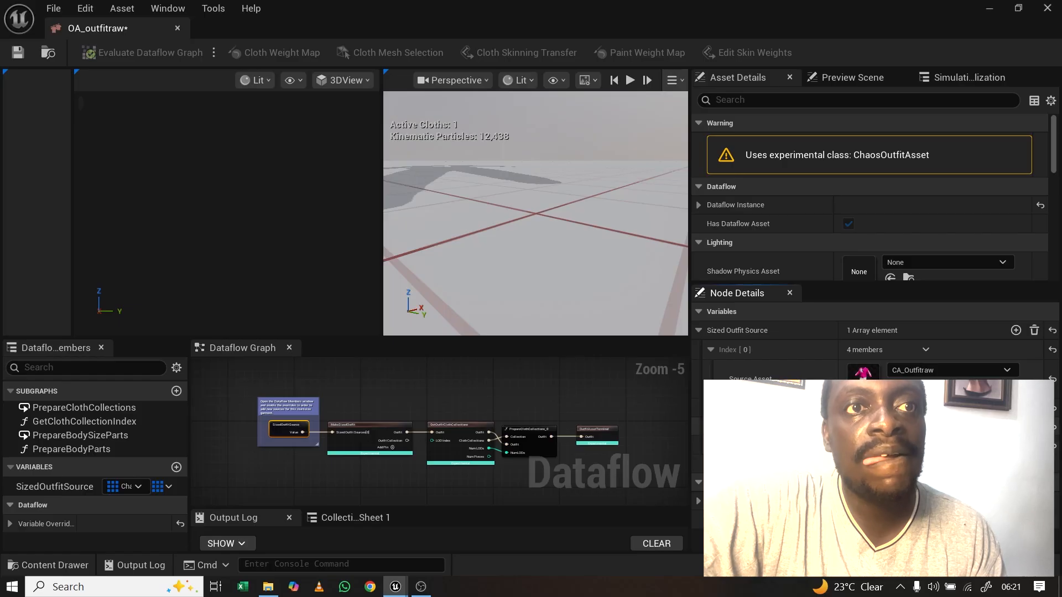
{"action": "left_click", "coordinate": [48, 565]}
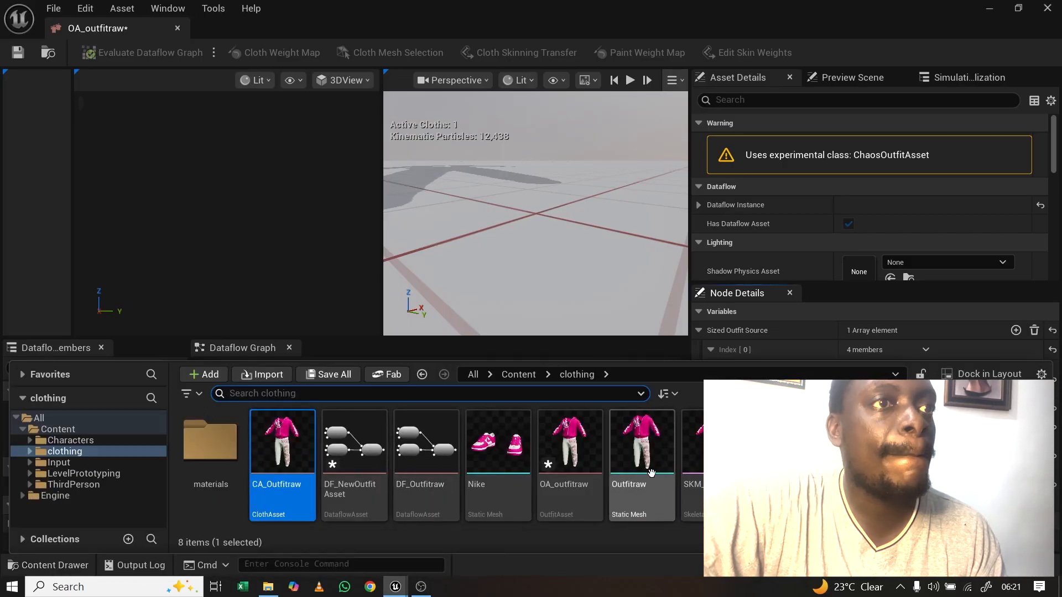
{"action": "left_click", "coordinate": [58, 429]}
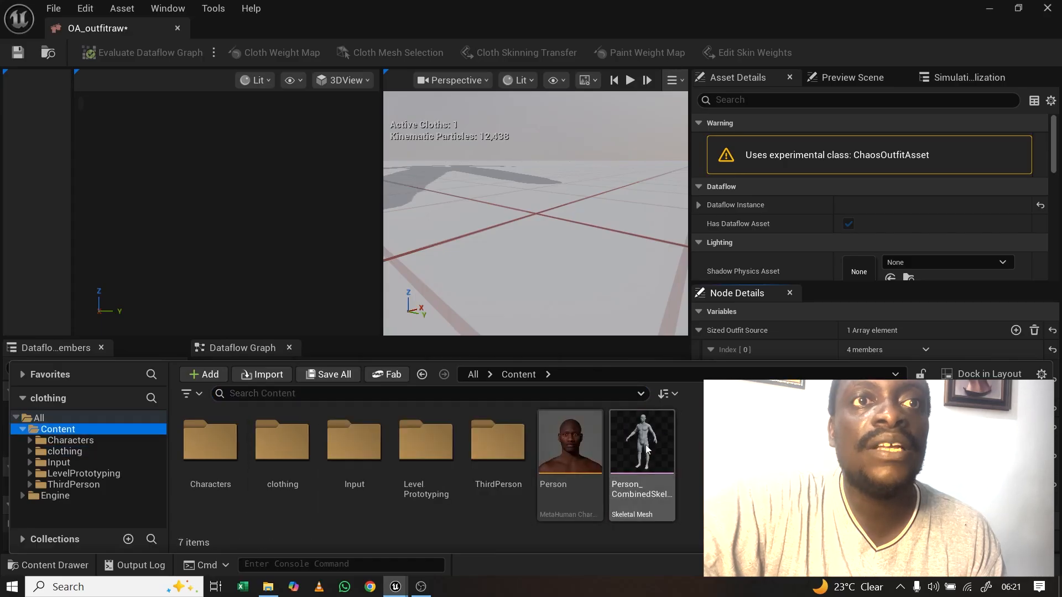
{"action": "left_click_drag", "start_coordinate": [645, 444], "coordinate": [879, 470]}
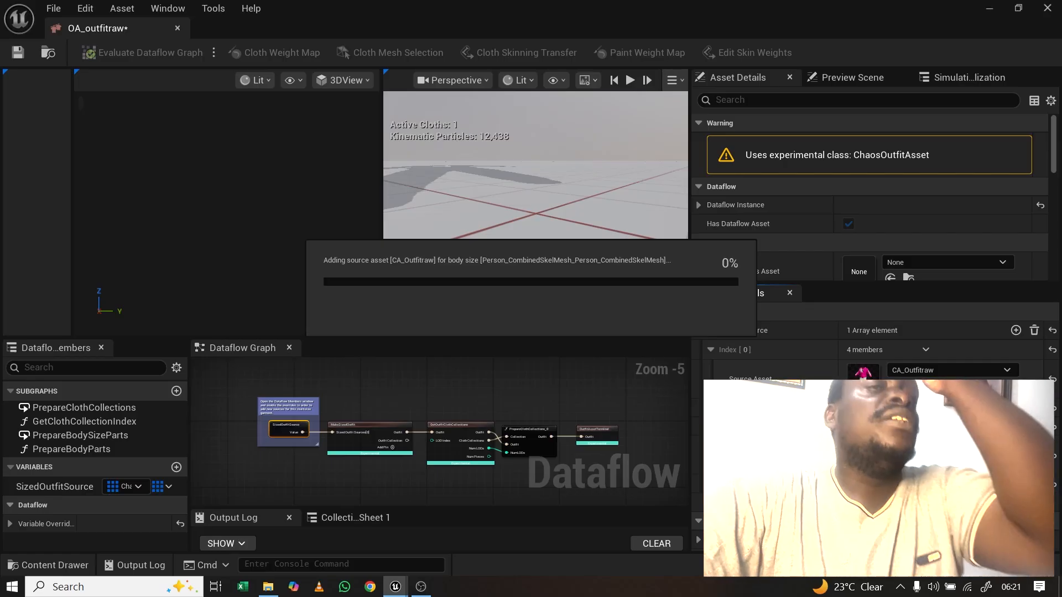
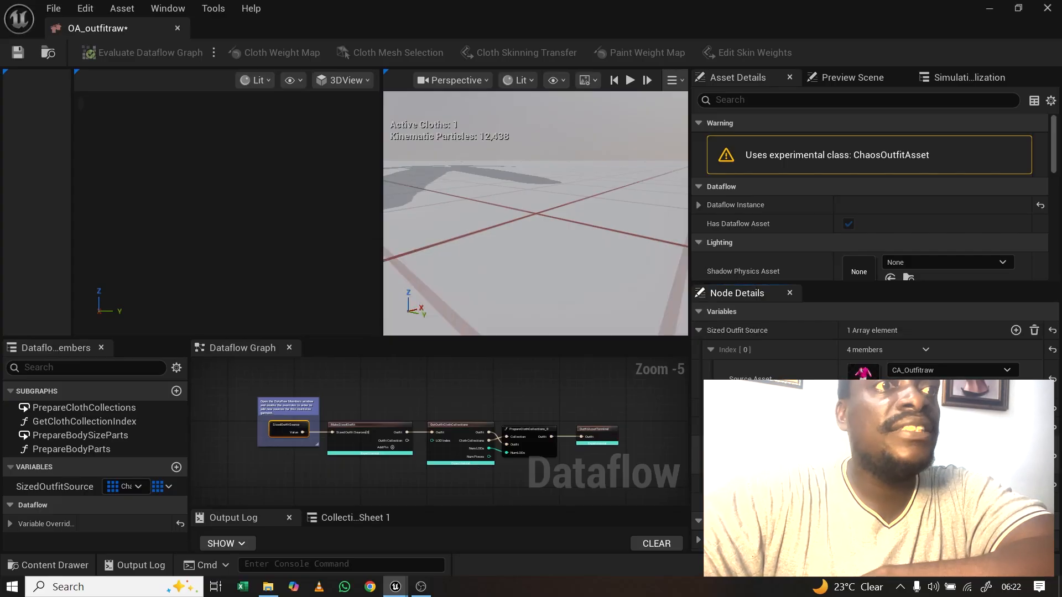
Step: Save OA_outfitraw and the MakeResizableOutfitTemplate asset, then close the outfit editor
{"action": "left_click", "coordinate": [18, 53]}
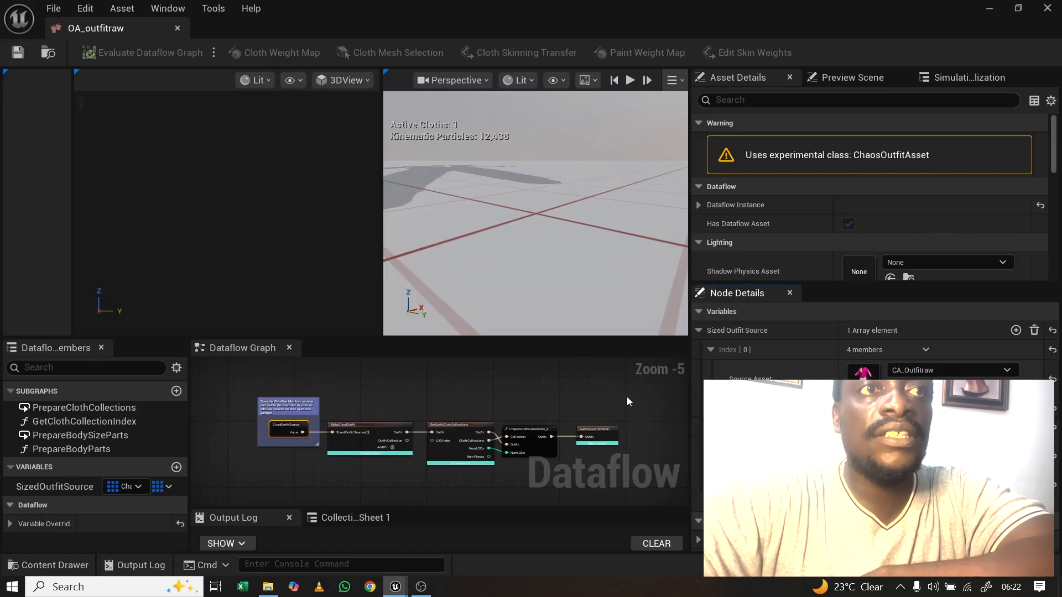
{"action": "left_click", "coordinate": [904, 564]}
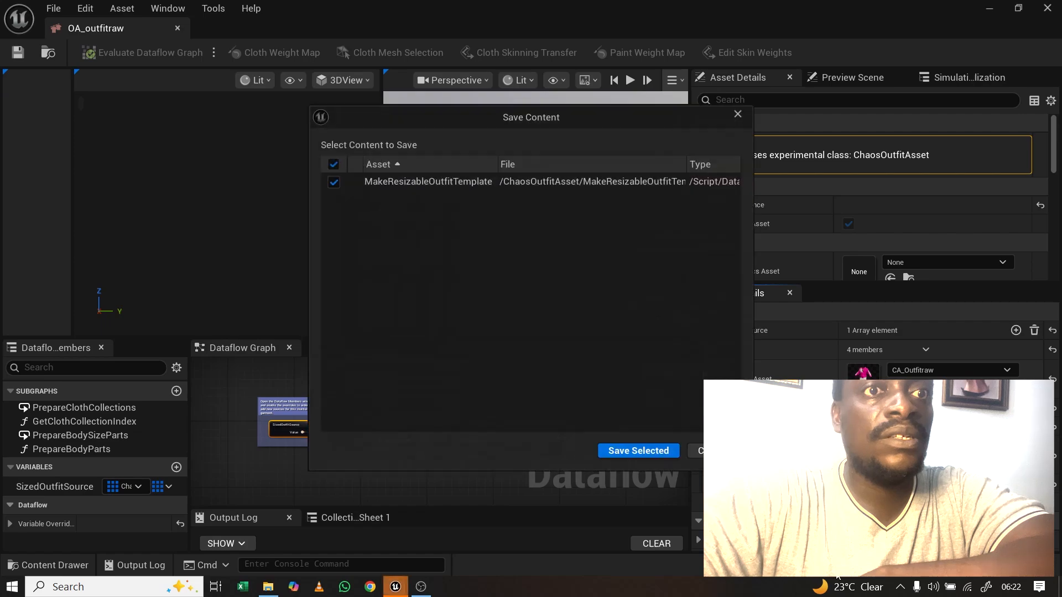
{"action": "left_click", "coordinate": [647, 453]}
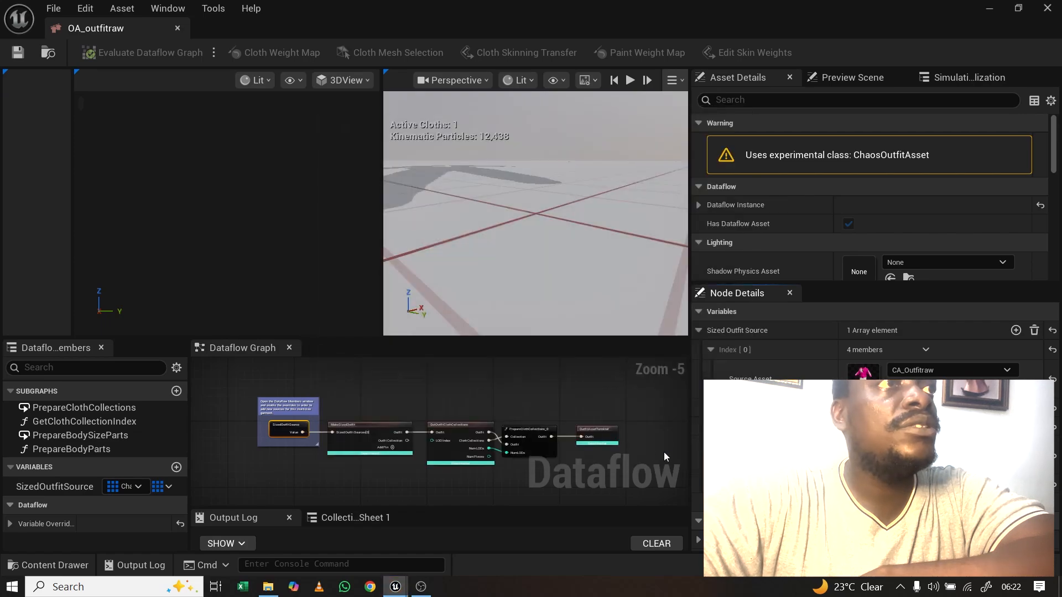
{"action": "left_click", "coordinate": [178, 28]}
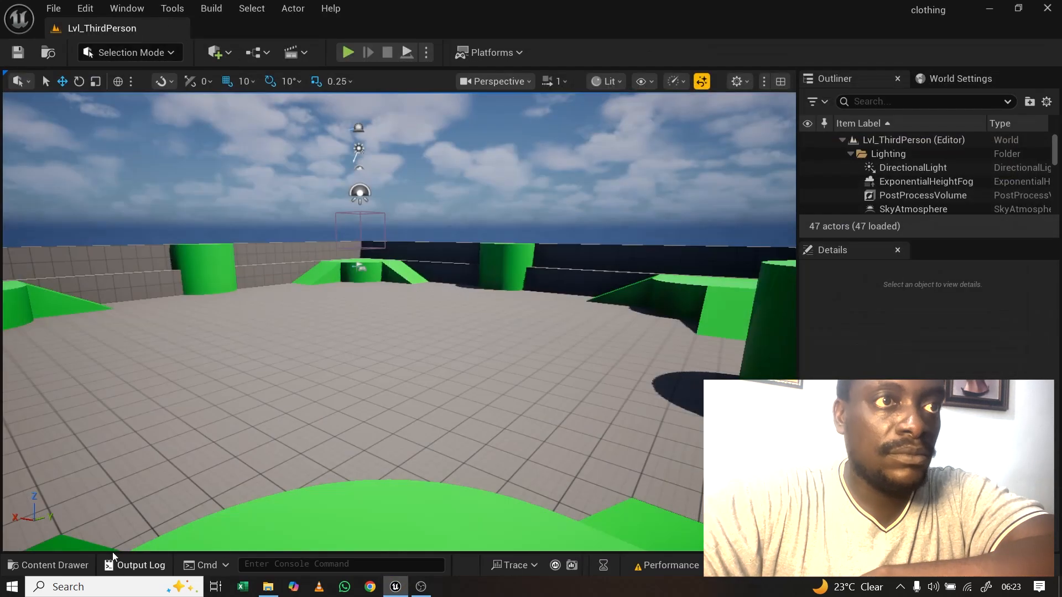
Step: Create a new MetaHuman Wardrobe Item asset in the clothing folder
{"action": "left_click", "coordinate": [49, 565]}
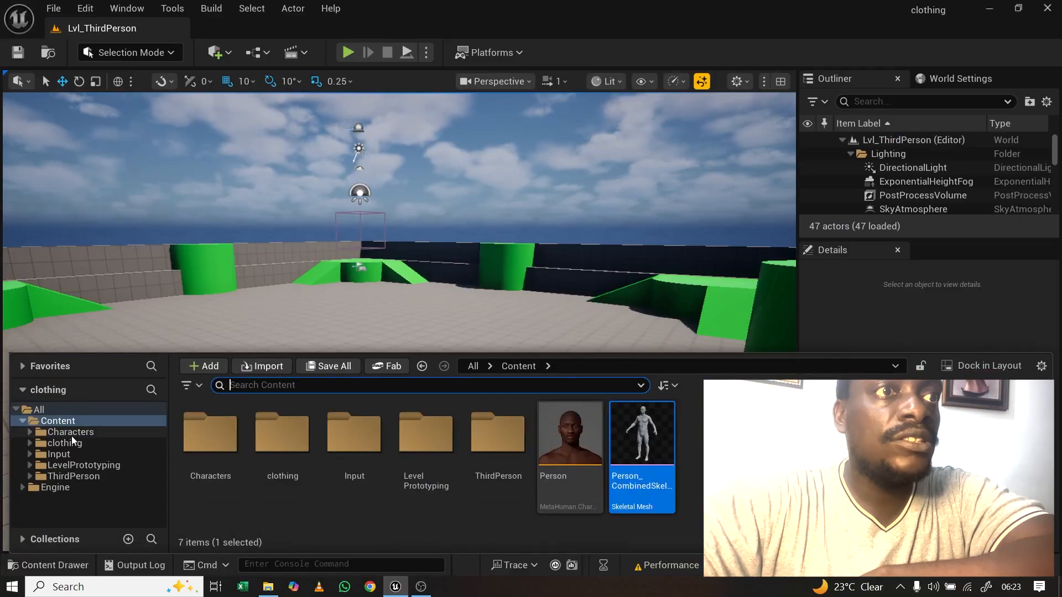
{"action": "left_click", "coordinate": [72, 442]}
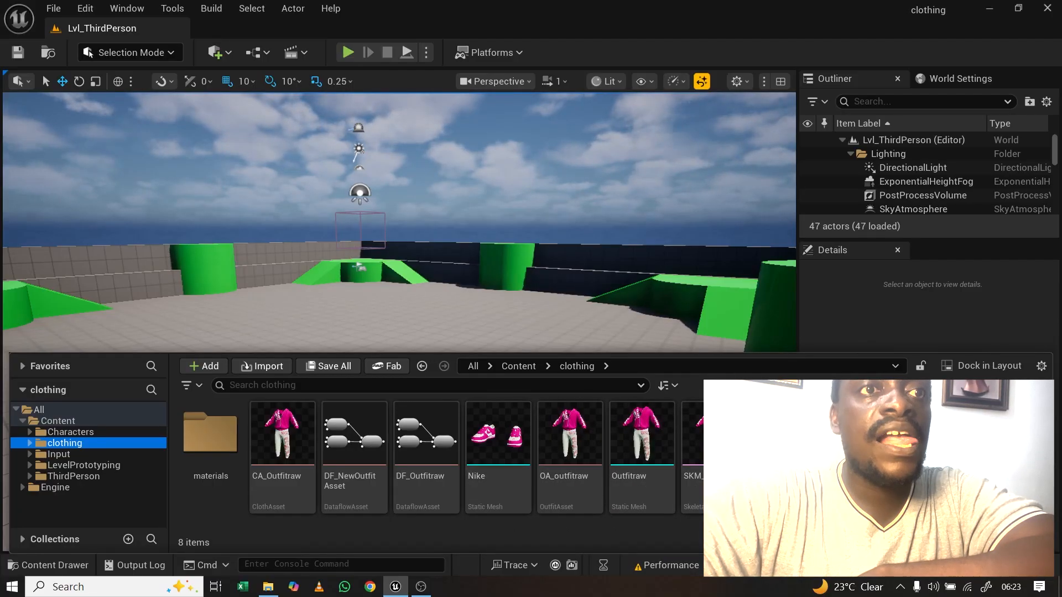
{"action": "right_click", "coordinate": [797, 449]}
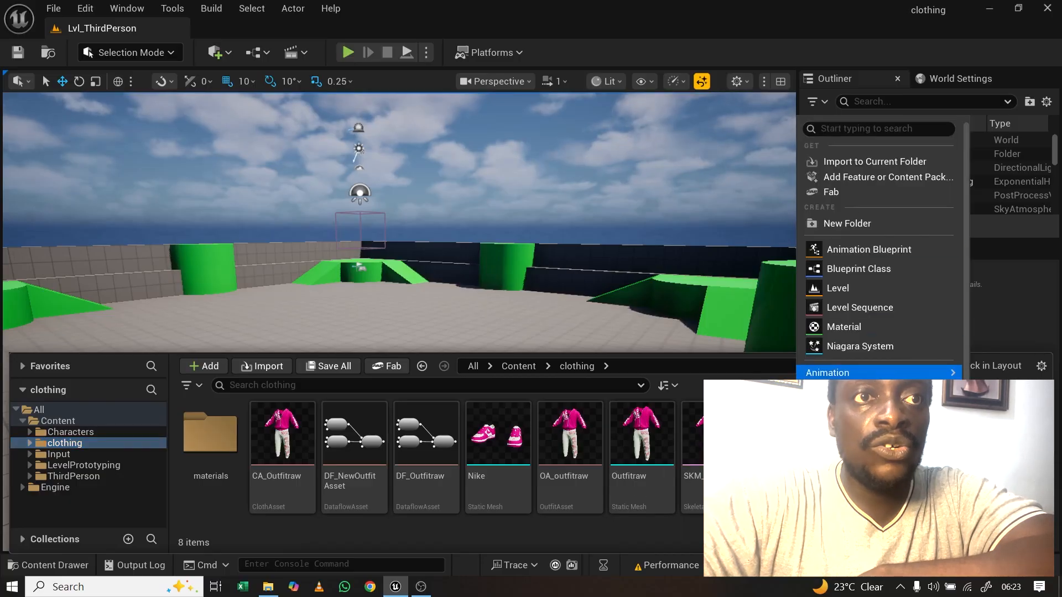
{"action": "scroll", "coordinate": [880, 368], "scroll_direction": "down", "scroll_amount": 3}
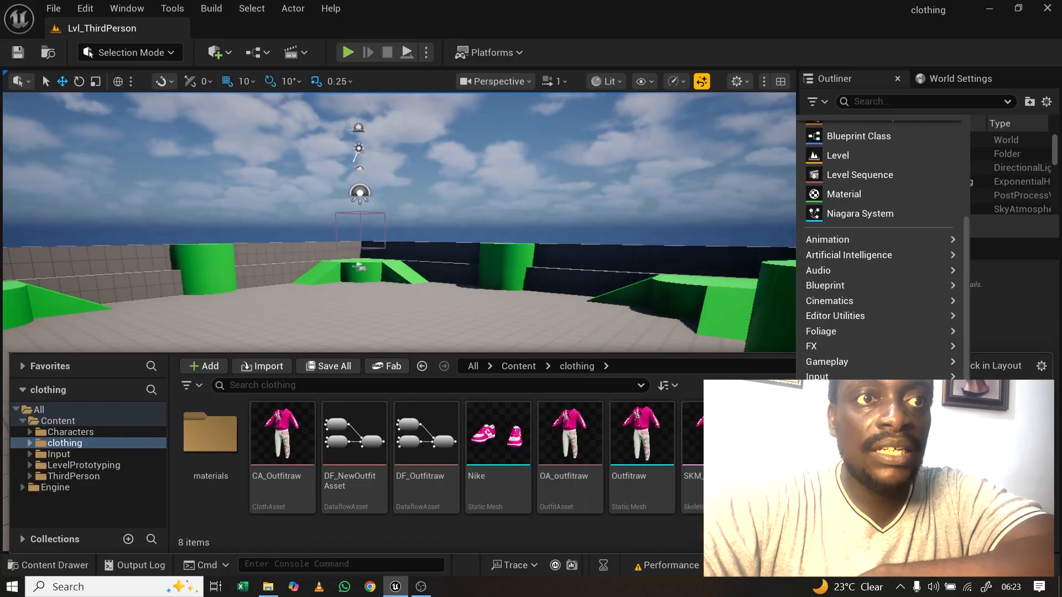
{"action": "mouse_move", "coordinate": [852, 438]}
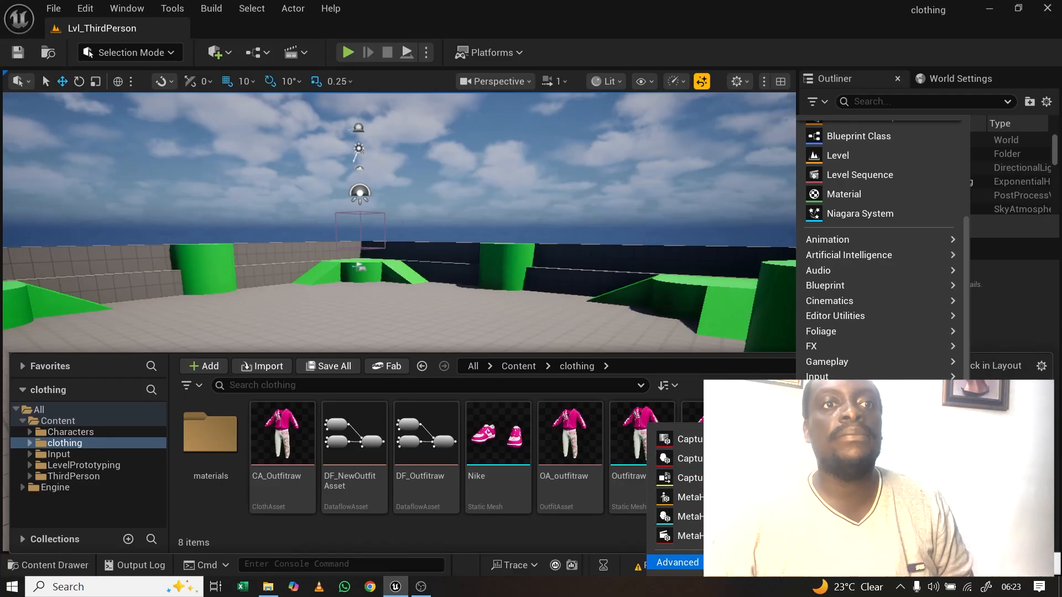
{"action": "left_click", "coordinate": [851, 544]}
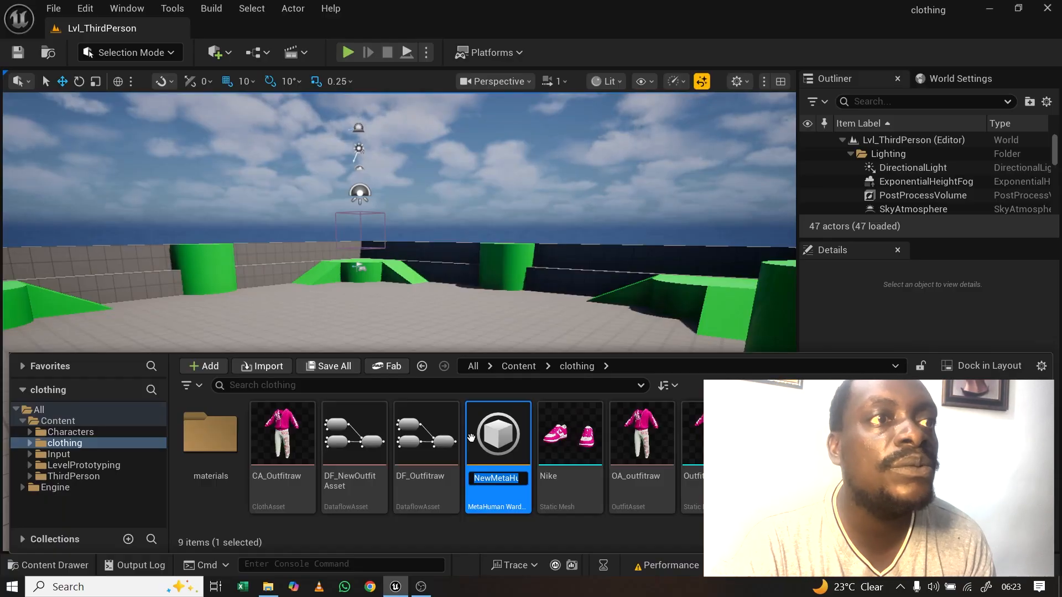
Step: Name the wardrobe item WI_Outfitraw and open it for editing
{"action": "type", "text": "WI_Outfi"}
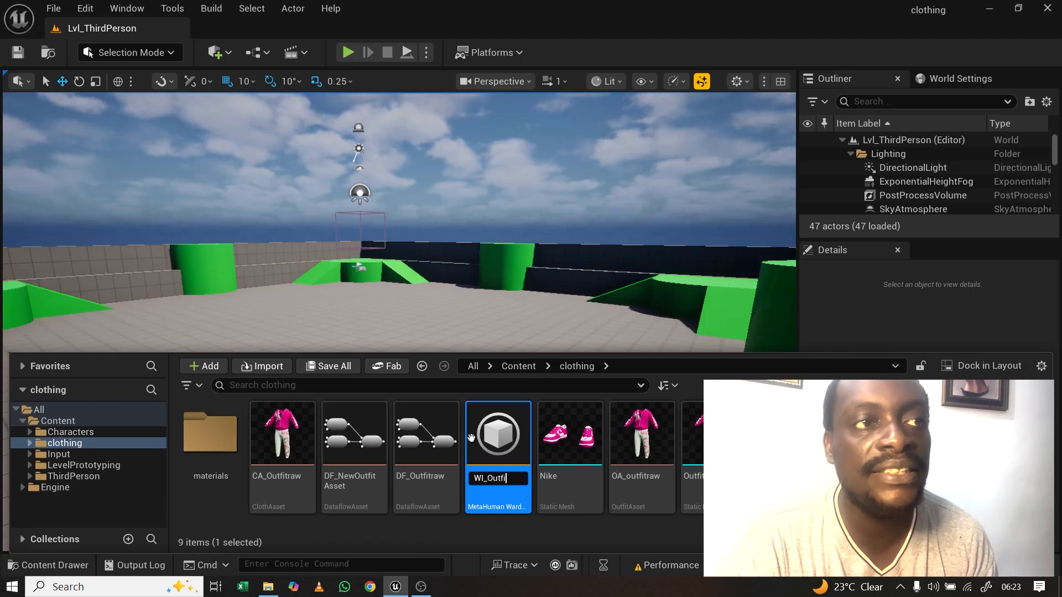
{"action": "type", "text": "traw"}
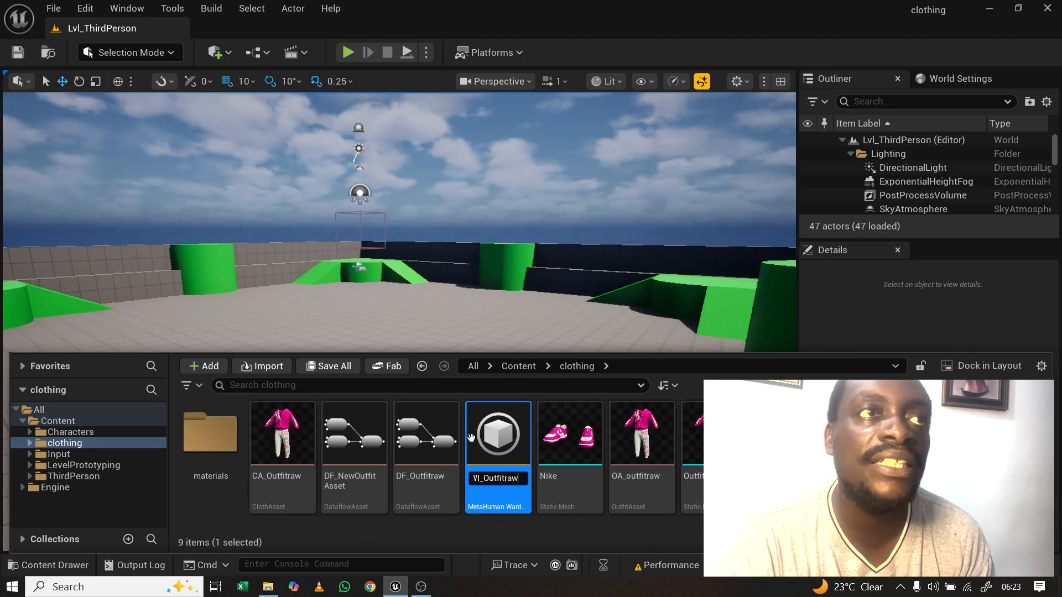
{"action": "key", "text": "Return"}
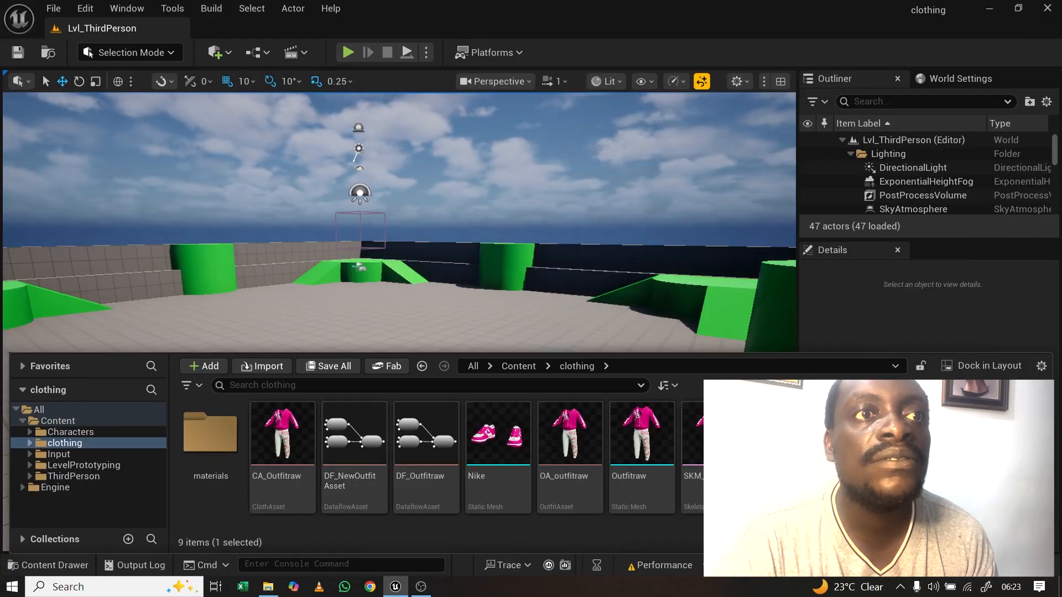
{"action": "double_click", "coordinate": [786, 442]}
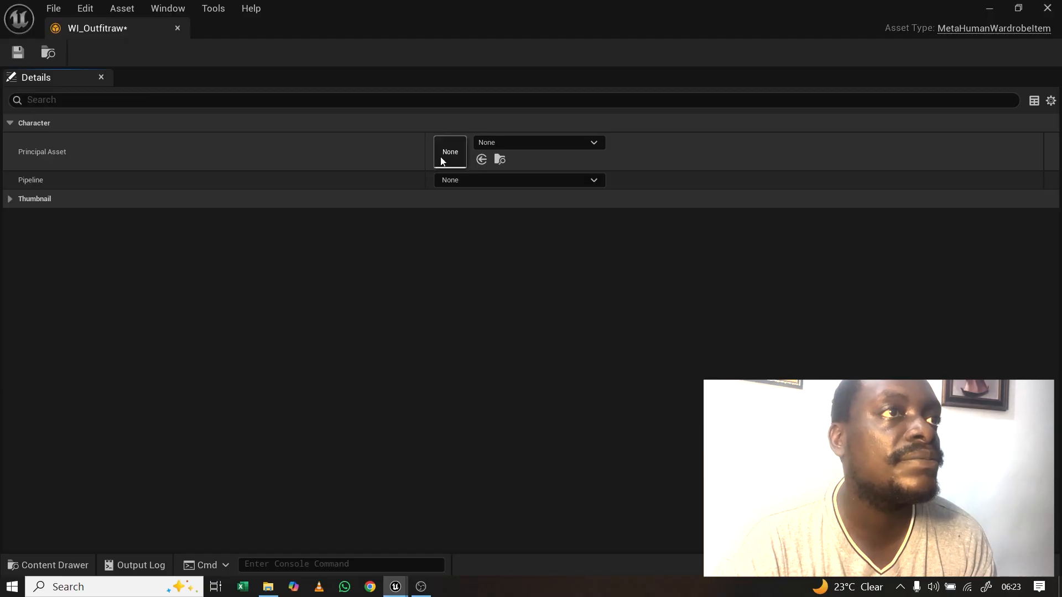
Step: Assign OA_outfitraw from the clothing folder as the wardrobe item's Principal Asset
{"action": "left_click", "coordinate": [48, 564]}
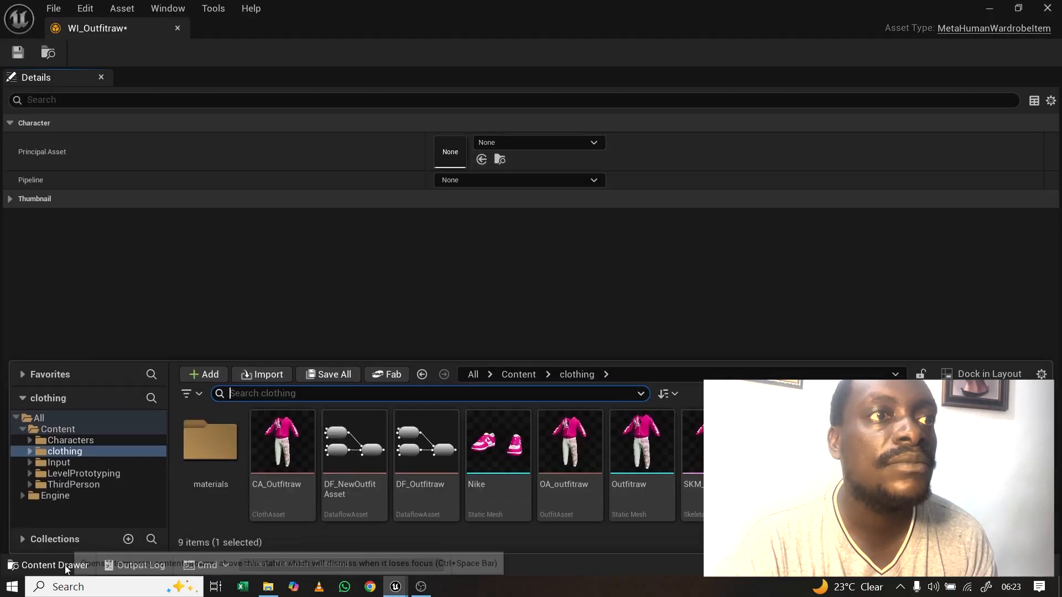
{"action": "left_click", "coordinate": [574, 452]}
{"action": "left_click_drag", "start_coordinate": [573, 452], "coordinate": [452, 150]}
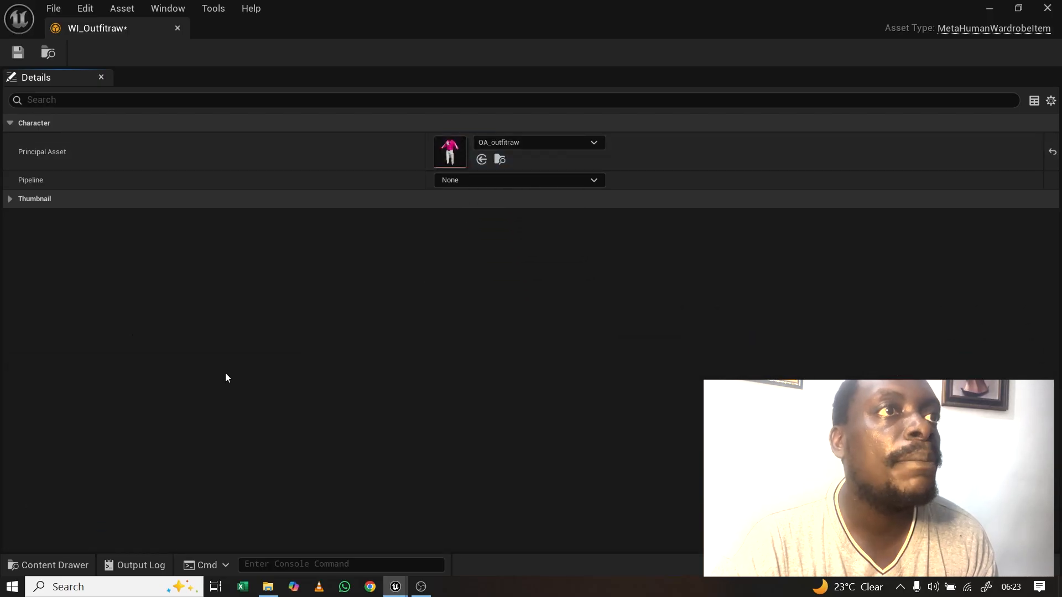
Step: Set Pipeline to MetaHuman Outfit Pipeline and Editor Pipeline to MetaHuman Outfit Editor Pipeline
{"action": "left_click", "coordinate": [593, 181]}
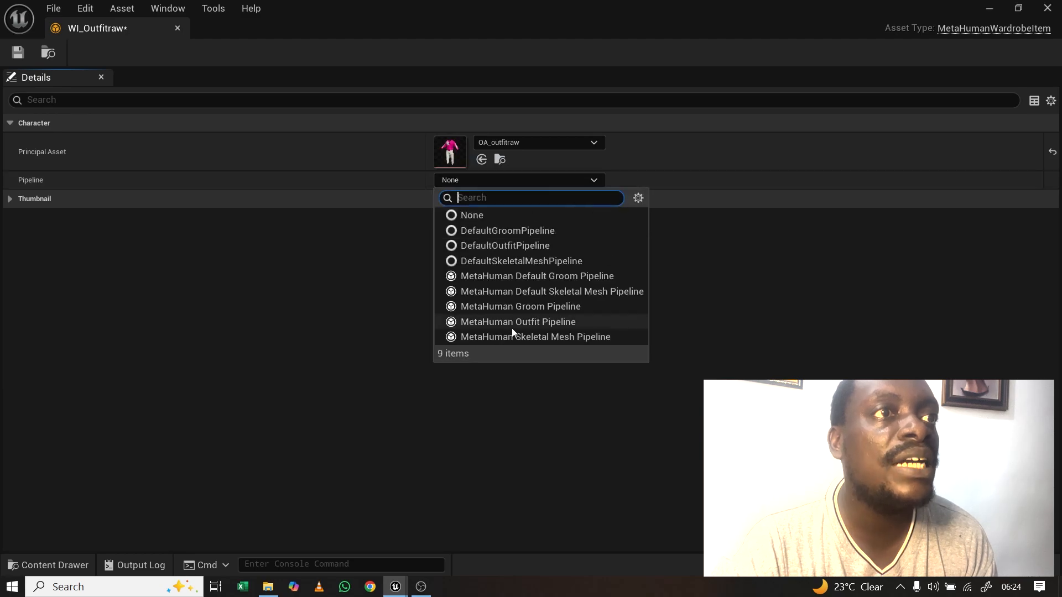
{"action": "left_click", "coordinate": [515, 324]}
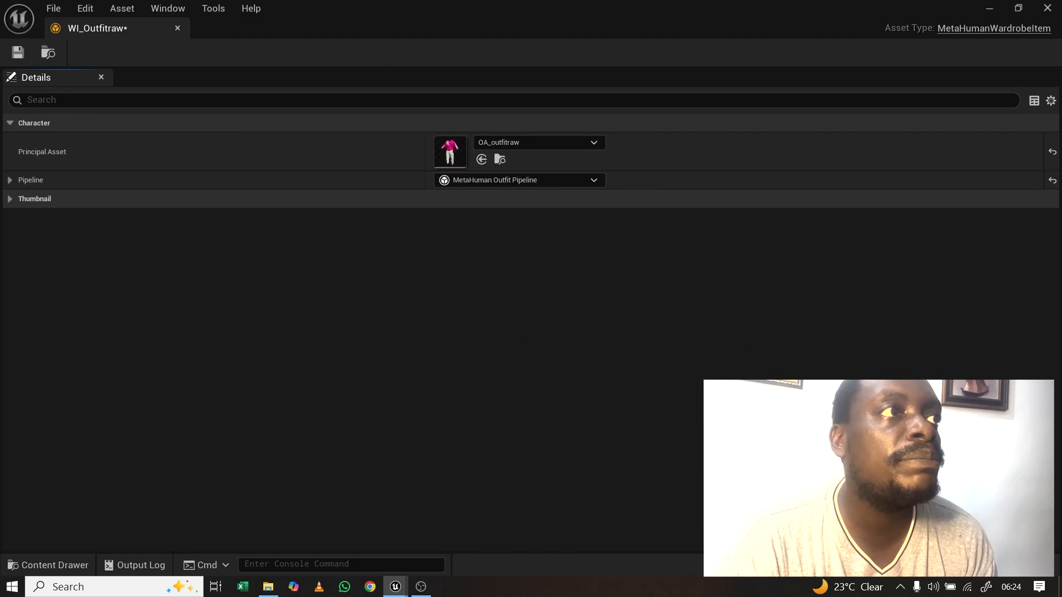
{"action": "left_click", "coordinate": [11, 180]}
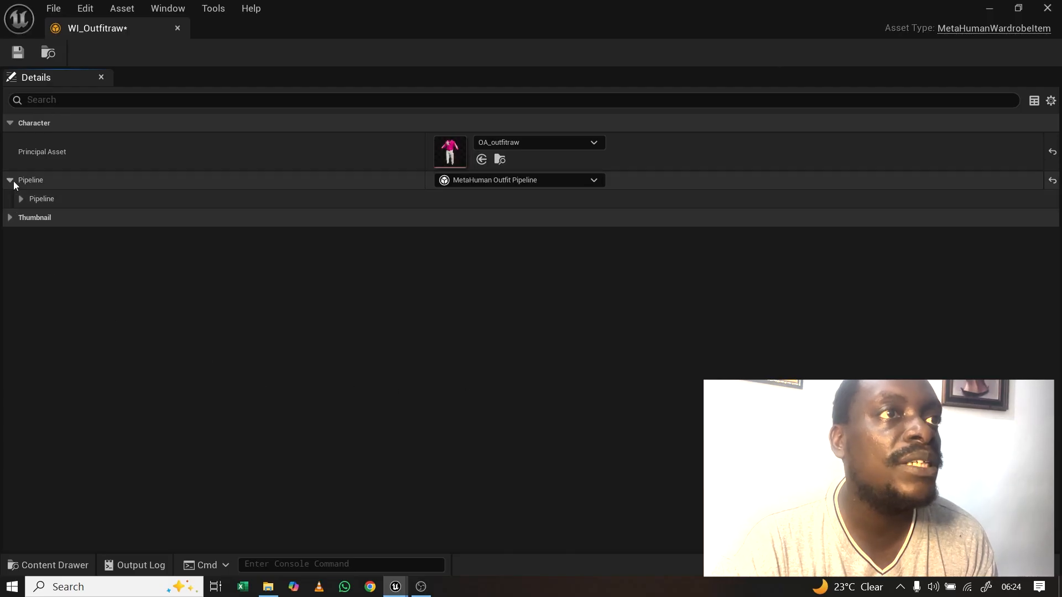
{"action": "left_click", "coordinate": [22, 197]}
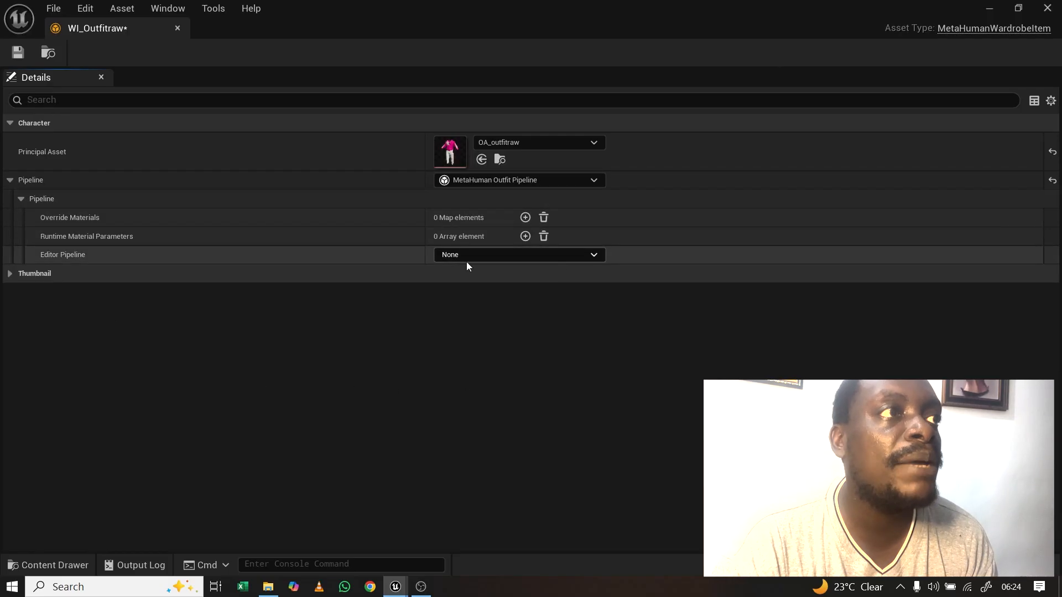
{"action": "left_click", "coordinate": [596, 254]}
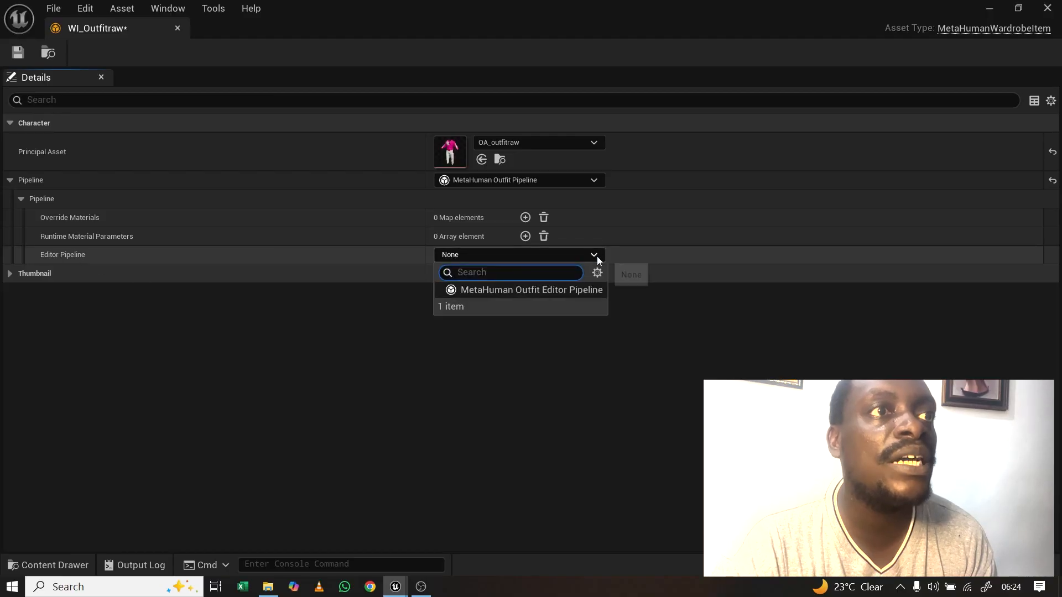
{"action": "left_click", "coordinate": [516, 290]}
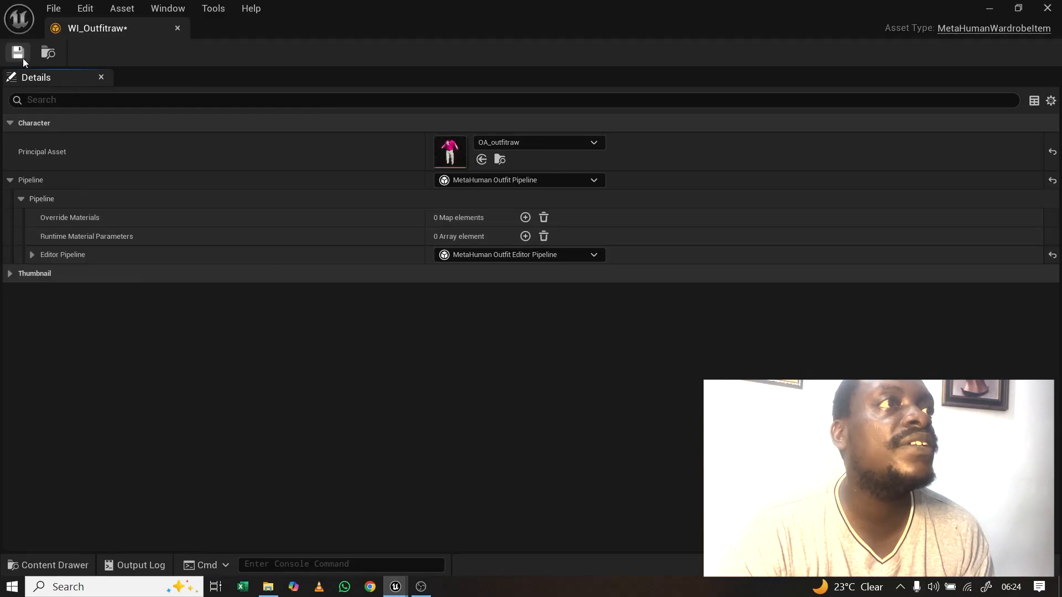
{"action": "left_click", "coordinate": [178, 28]}
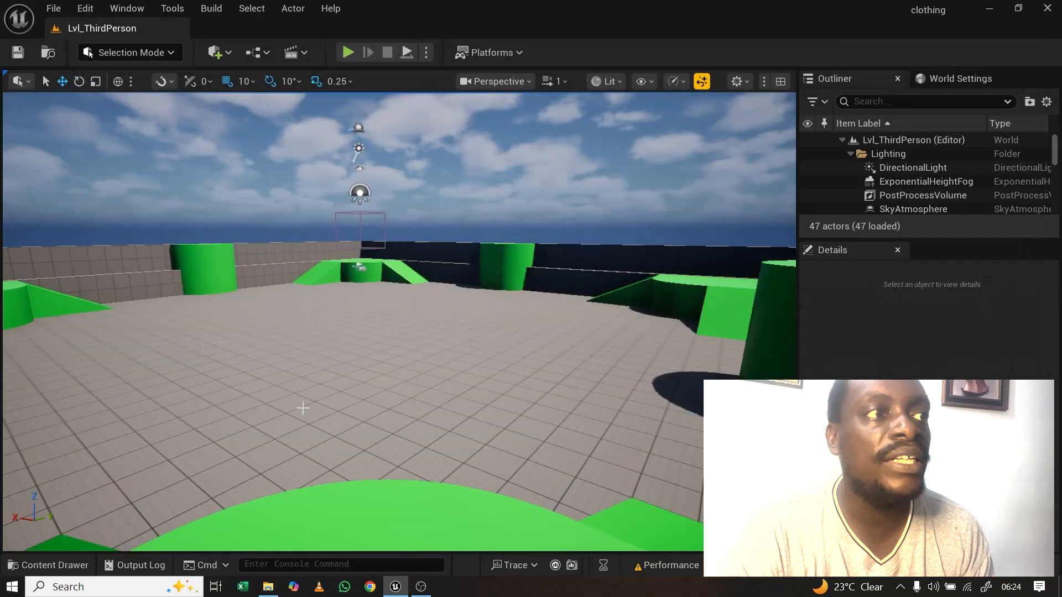
{"action": "left_click", "coordinate": [70, 568]}
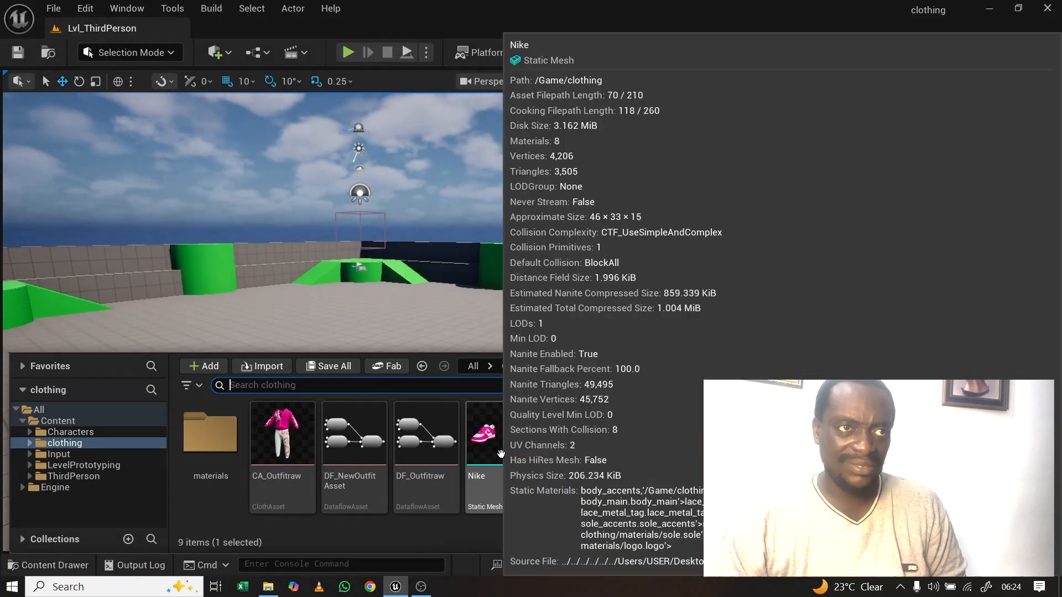
{"action": "left_click", "coordinate": [497, 456]}
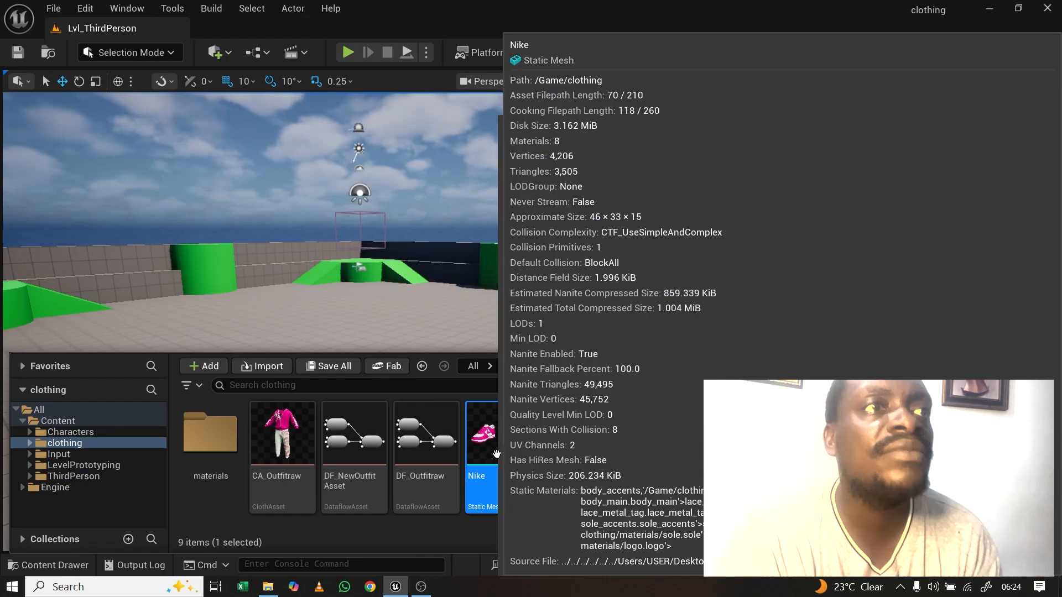
{"action": "right_click", "coordinate": [496, 454]}
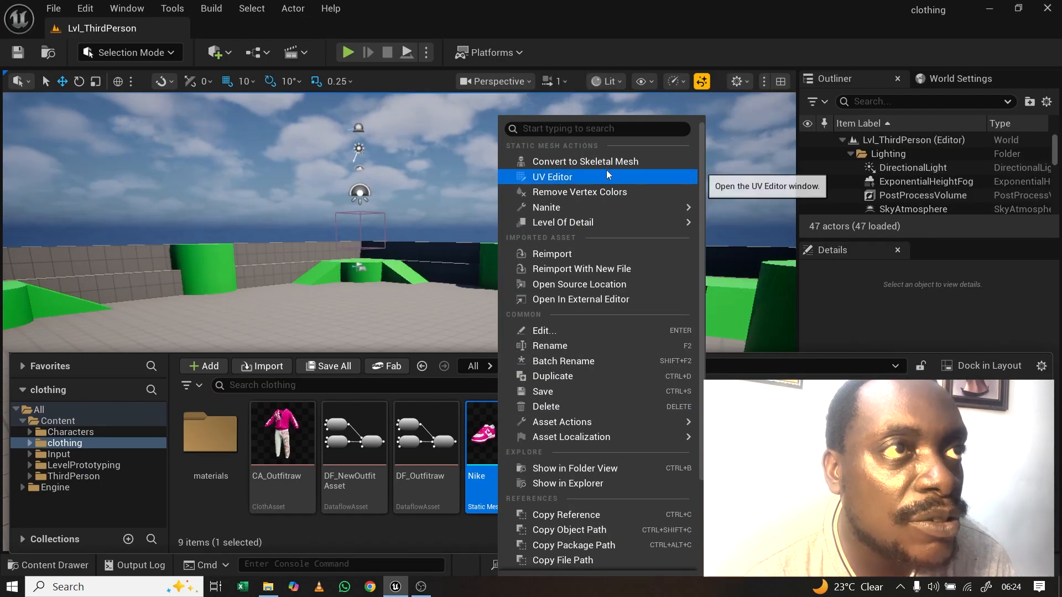
{"action": "left_click", "coordinate": [605, 162]}
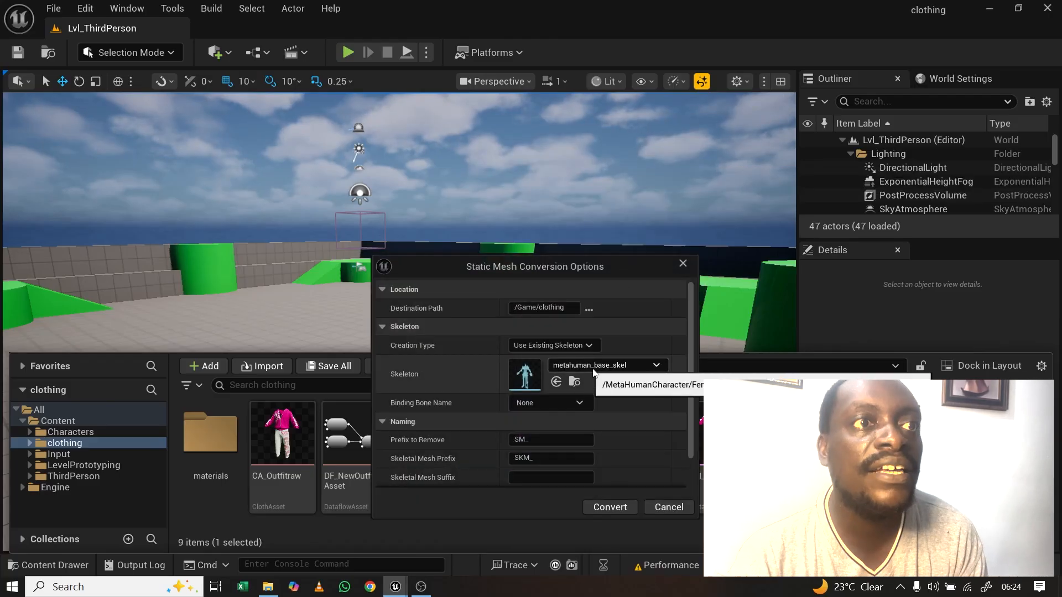
{"action": "left_click", "coordinate": [610, 507]}
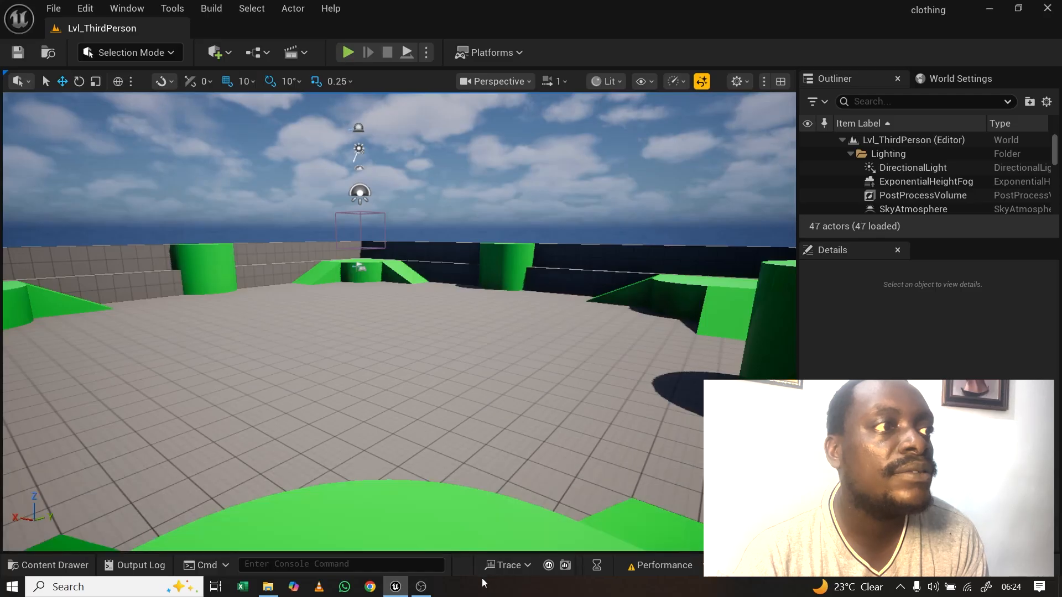
{"action": "left_click", "coordinate": [53, 564]}
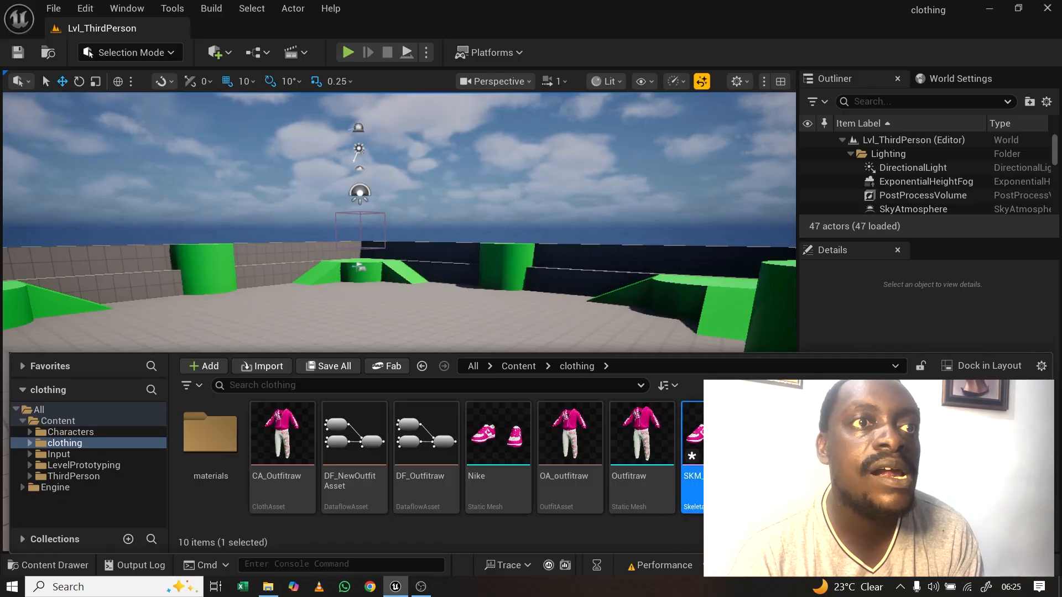
{"action": "left_click", "coordinate": [696, 470]}
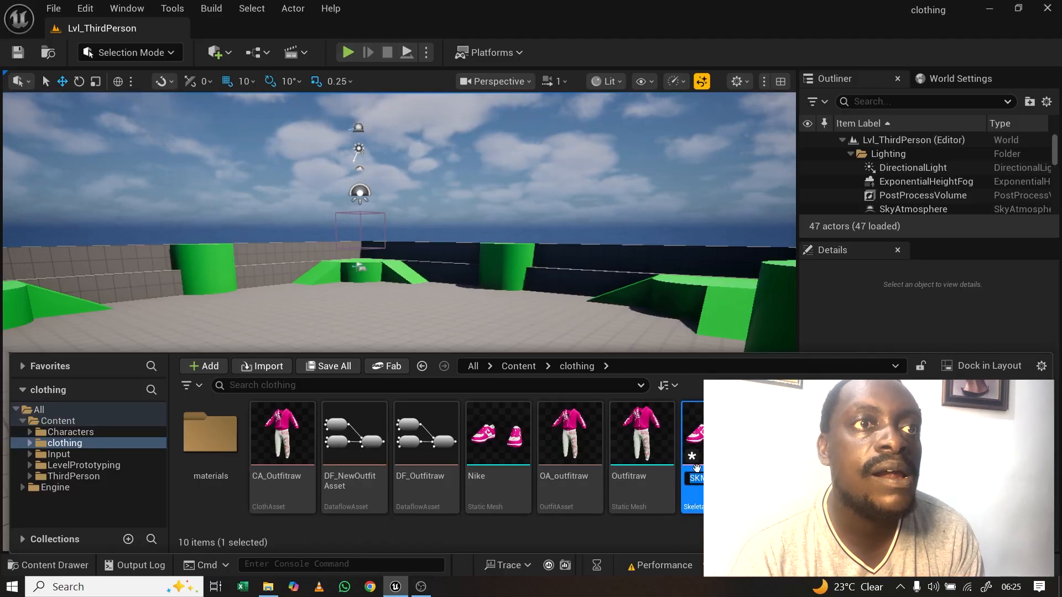
{"action": "double_click", "coordinate": [710, 455]}
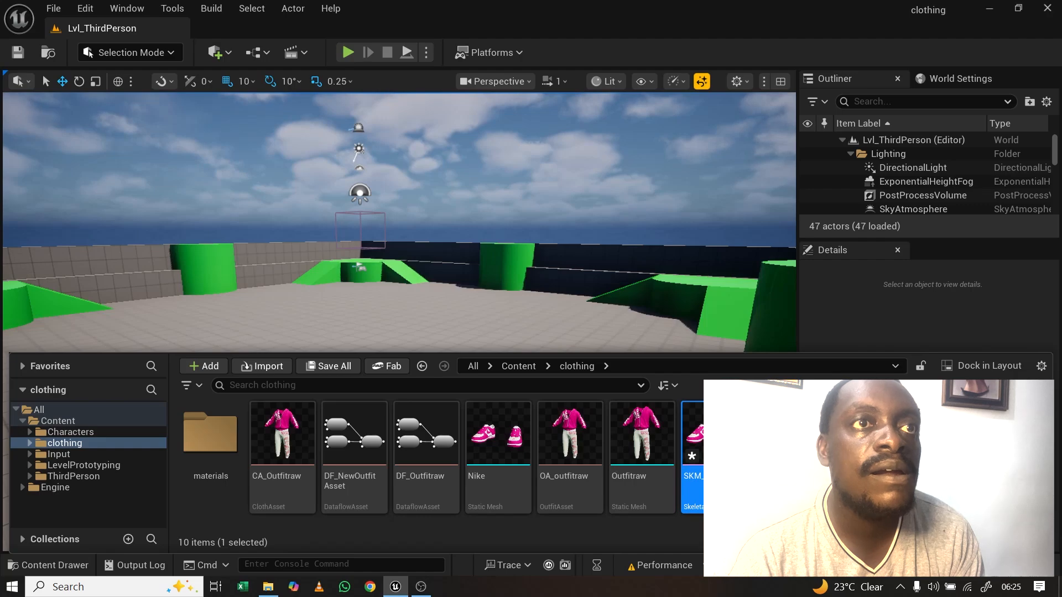
{"action": "right_click", "coordinate": [700, 475]}
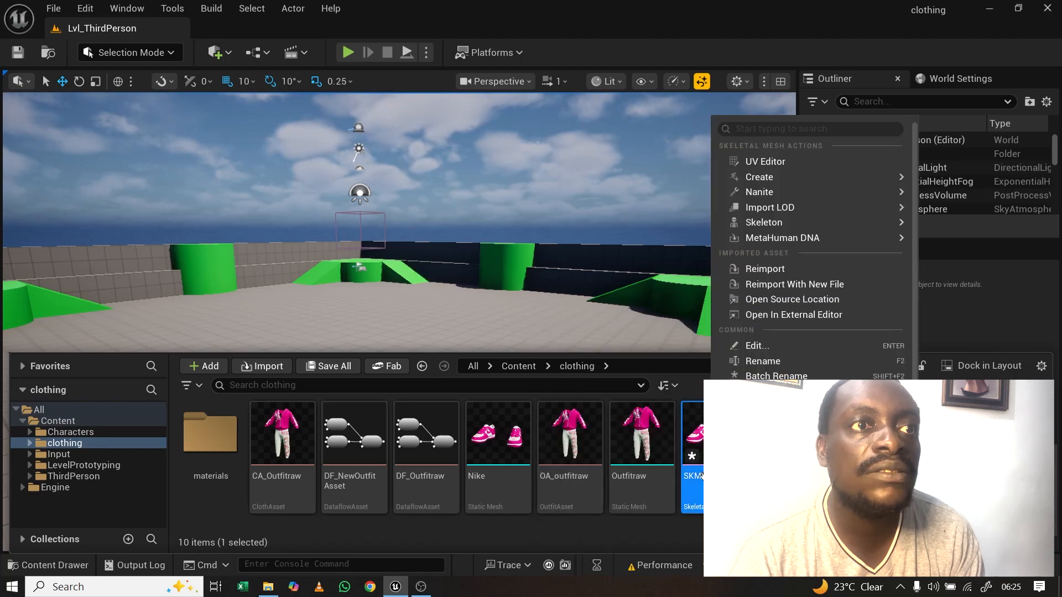
{"action": "left_click", "coordinate": [644, 525]}
{"action": "left_click", "coordinate": [701, 446]}
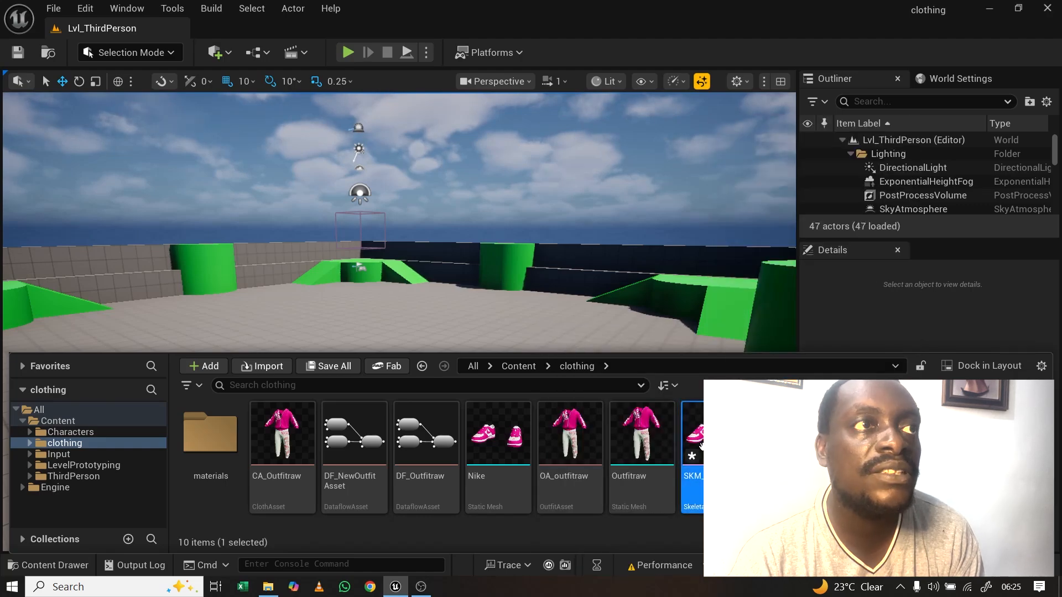
{"action": "double_click", "coordinate": [702, 446]}
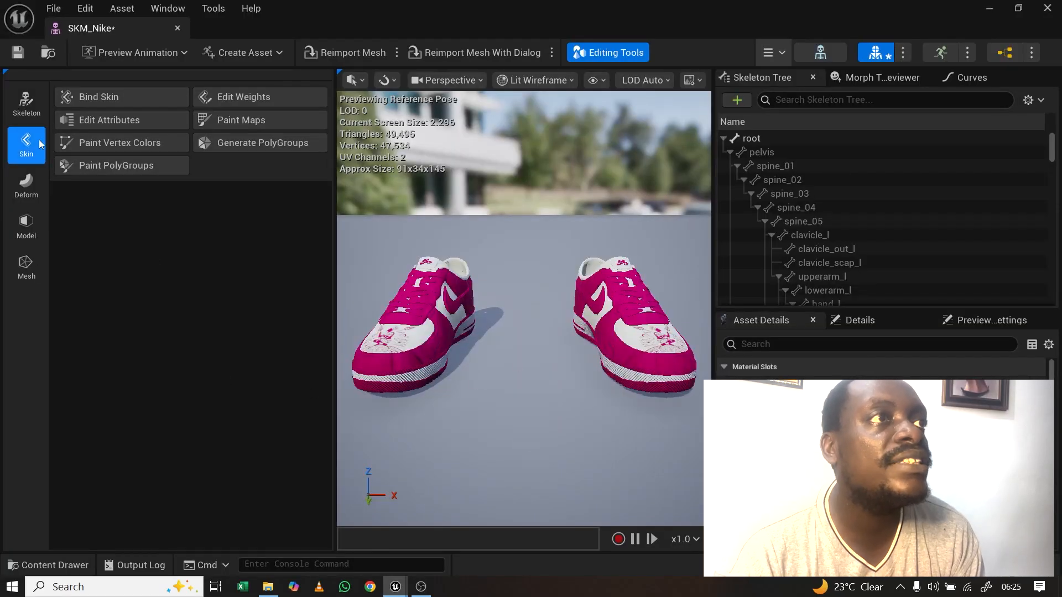
Step: Transfer skin weights onto SKM_Nike from Person_CombinedSkelMesh and accept them
{"action": "left_click", "coordinate": [235, 100]}
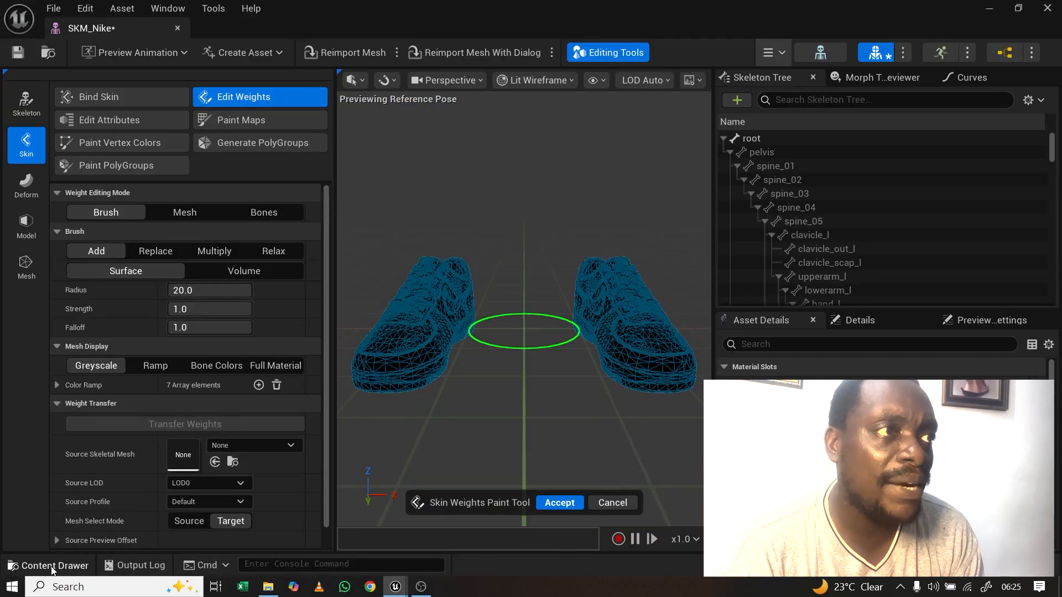
{"action": "left_click", "coordinate": [33, 564]}
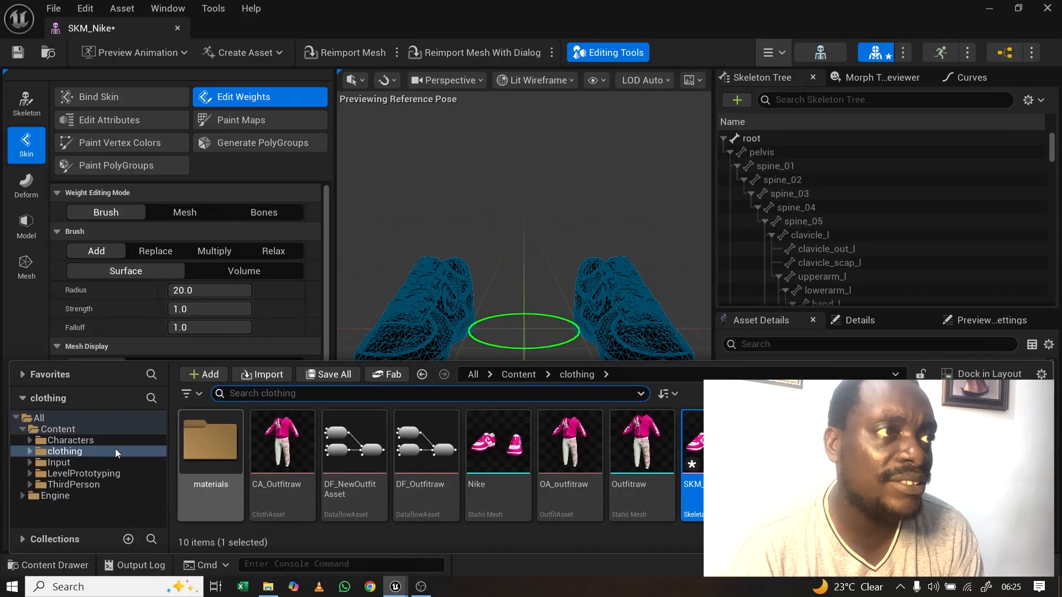
{"action": "left_click", "coordinate": [66, 431]}
{"action": "left_click_drag", "start_coordinate": [642, 445], "coordinate": [205, 455]}
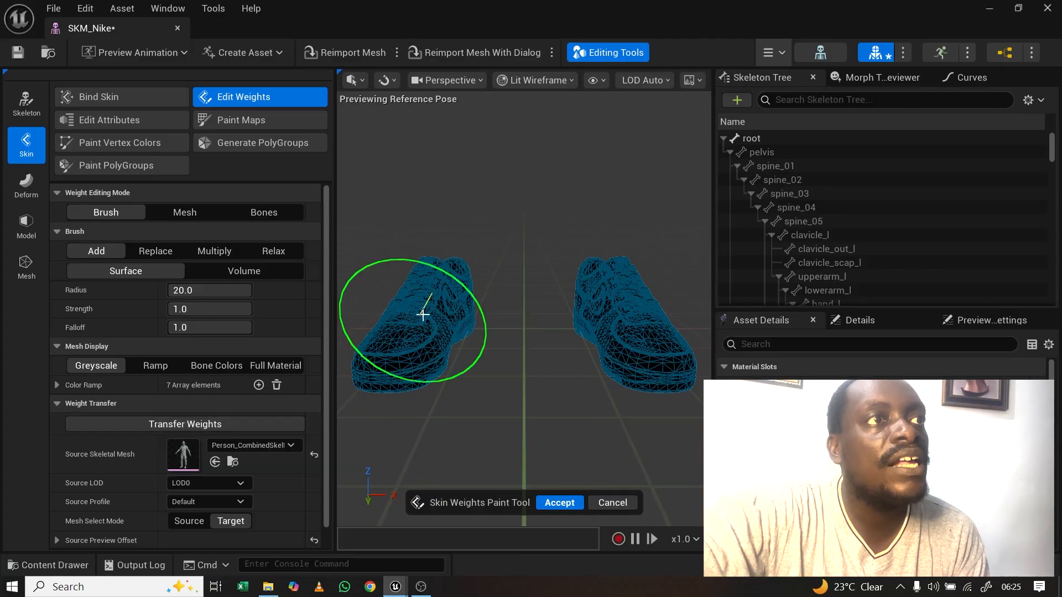
{"action": "scroll", "coordinate": [420, 313], "scroll_direction": "down", "scroll_amount": 5}
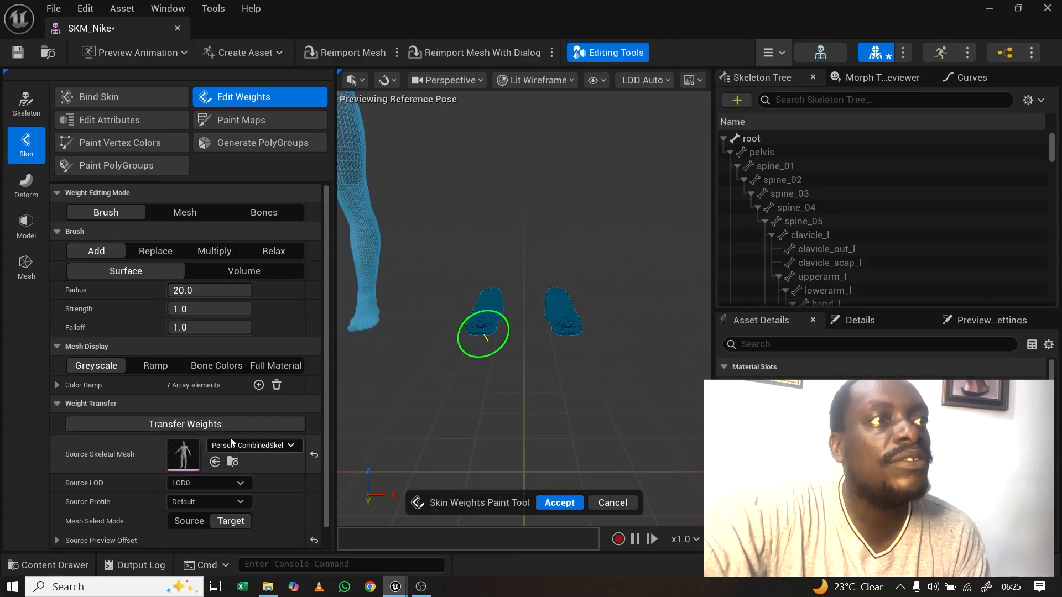
{"action": "left_click", "coordinate": [207, 425]}
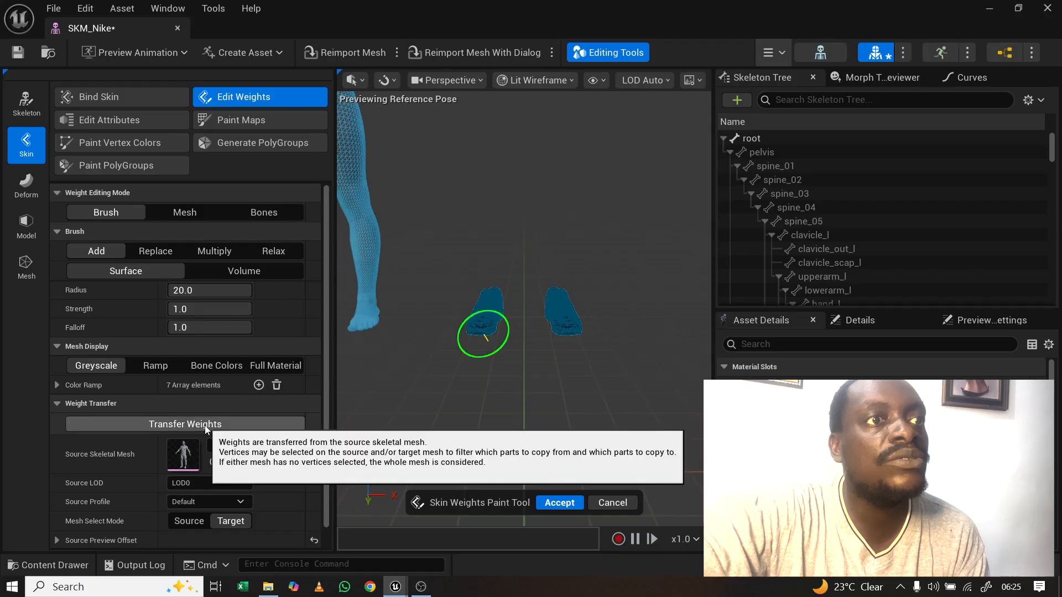
{"action": "left_click", "coordinate": [558, 503]}
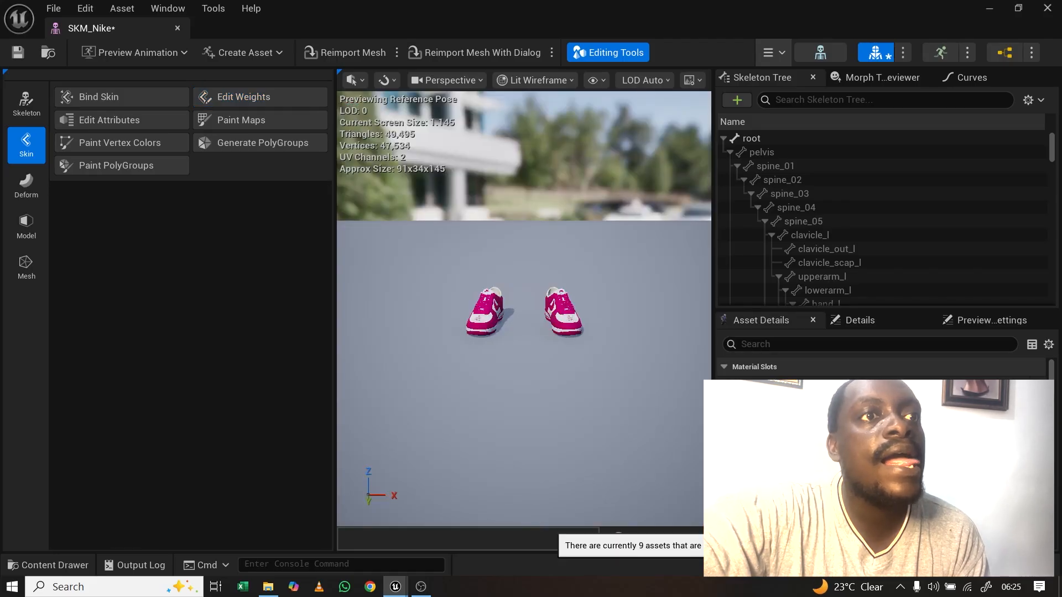
Step: Save SKM_Nike and close the shoe mesh editor
{"action": "left_click", "coordinate": [910, 565]}
{"action": "left_click", "coordinate": [631, 451]}
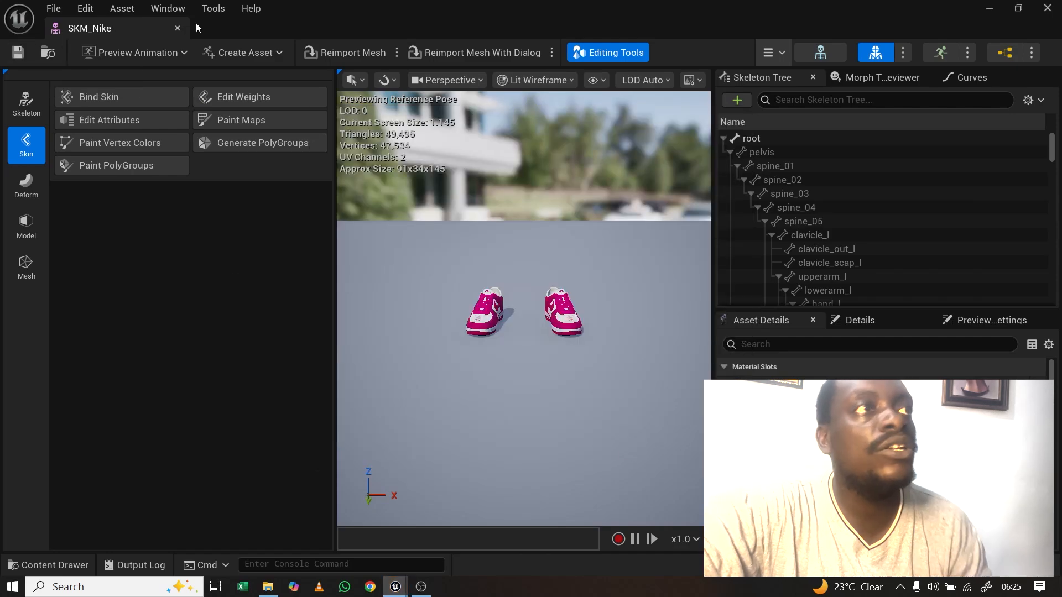
{"action": "left_click", "coordinate": [177, 28]}
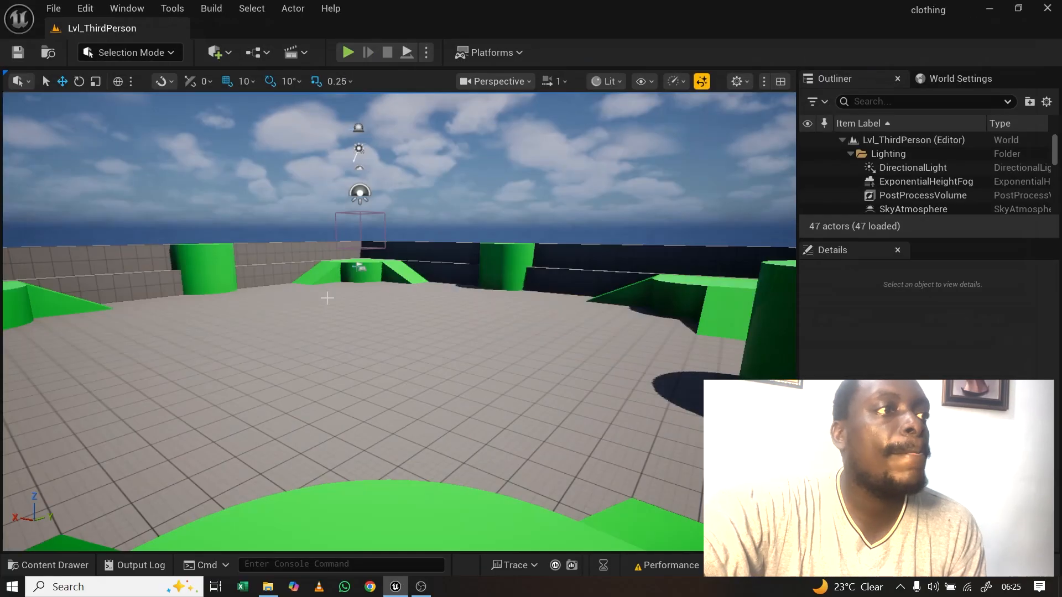
Step: Create a ClothAsset in the clothing folder and rename it CA_Nike
{"action": "left_click", "coordinate": [47, 564]}
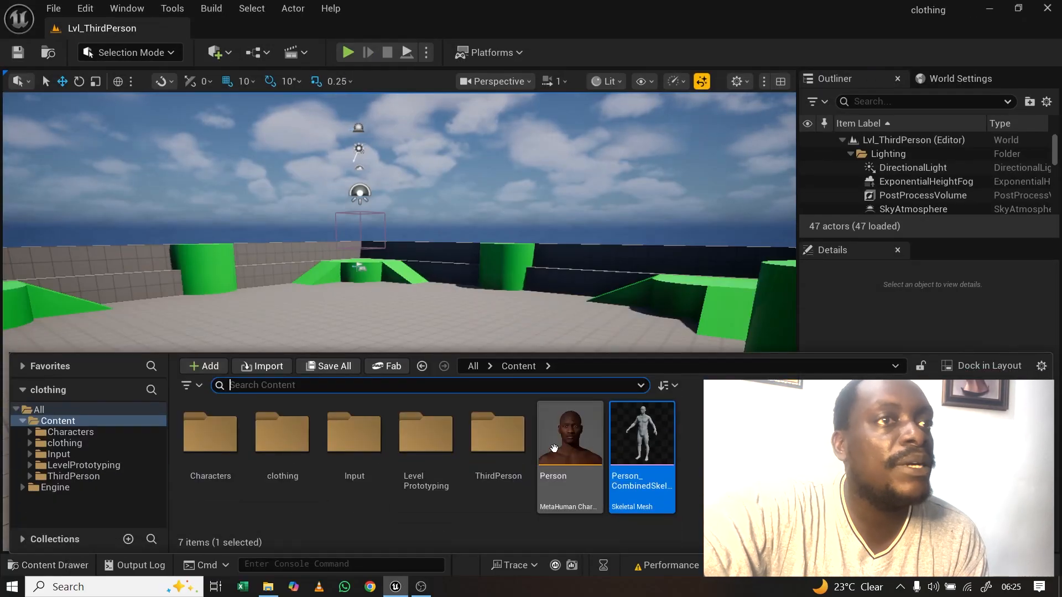
{"action": "left_click", "coordinate": [66, 444]}
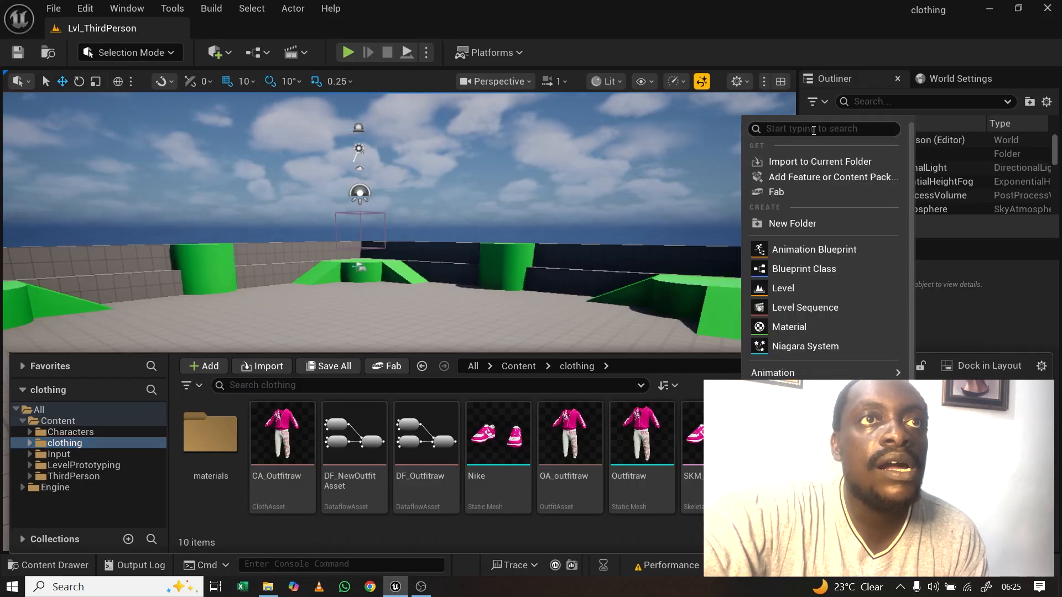
{"action": "type", "text": "clo"}
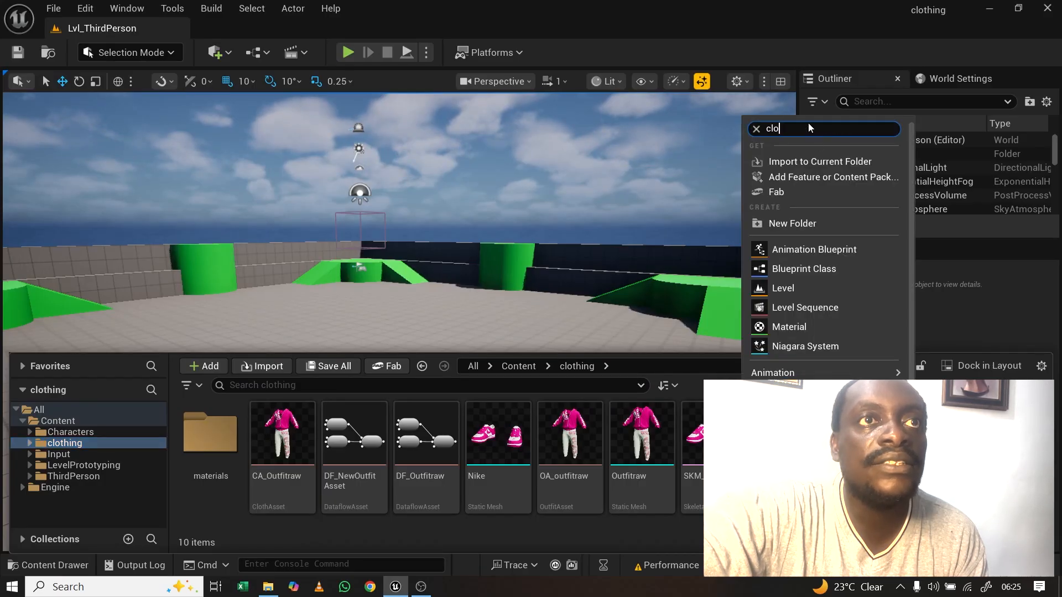
{"action": "type", "text": "th"}
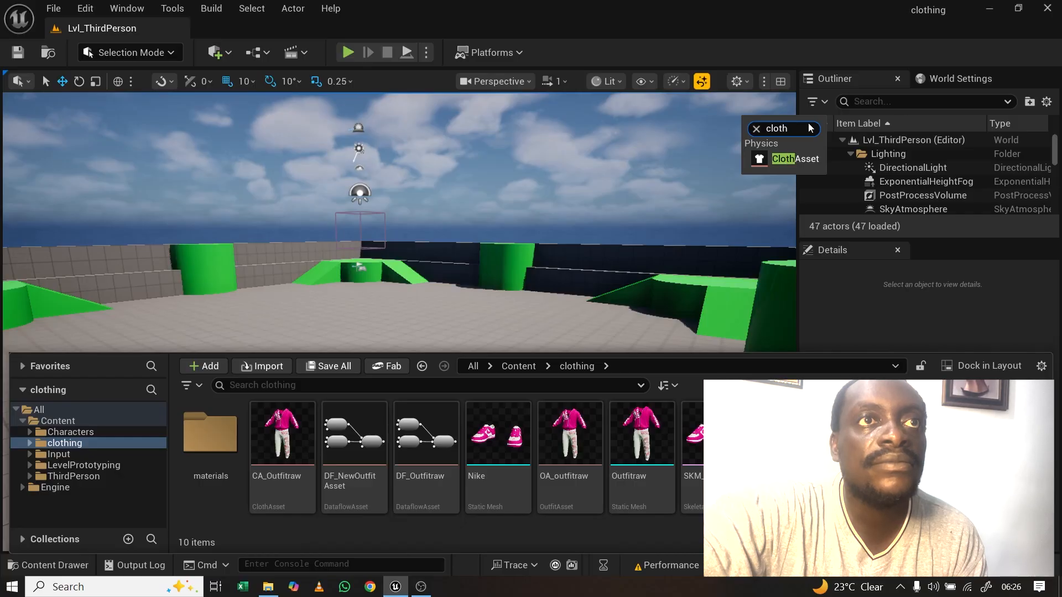
{"action": "left_click", "coordinate": [794, 159]}
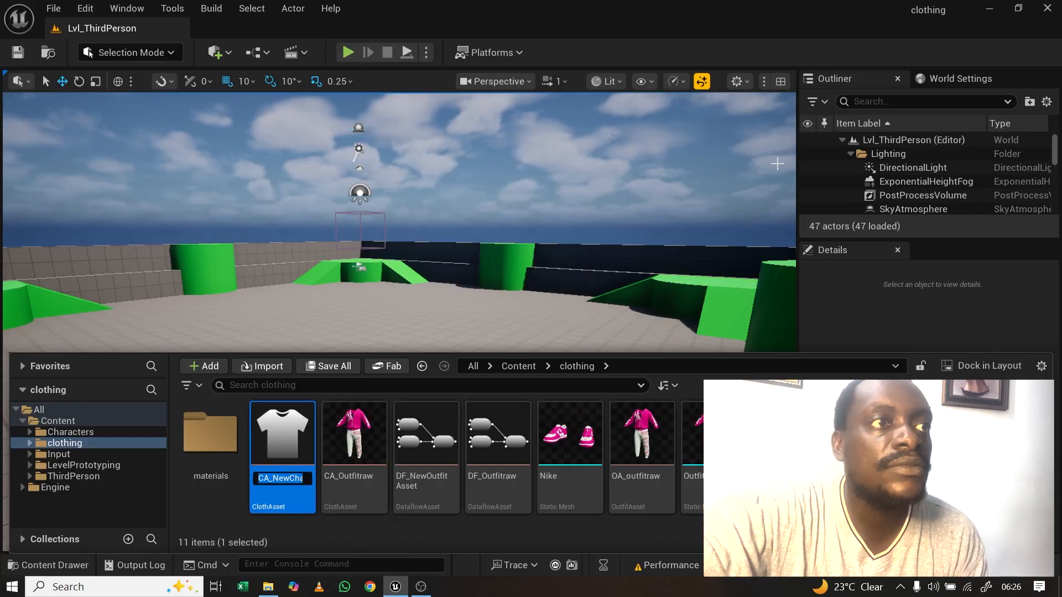
{"action": "key", "text": "Left"}
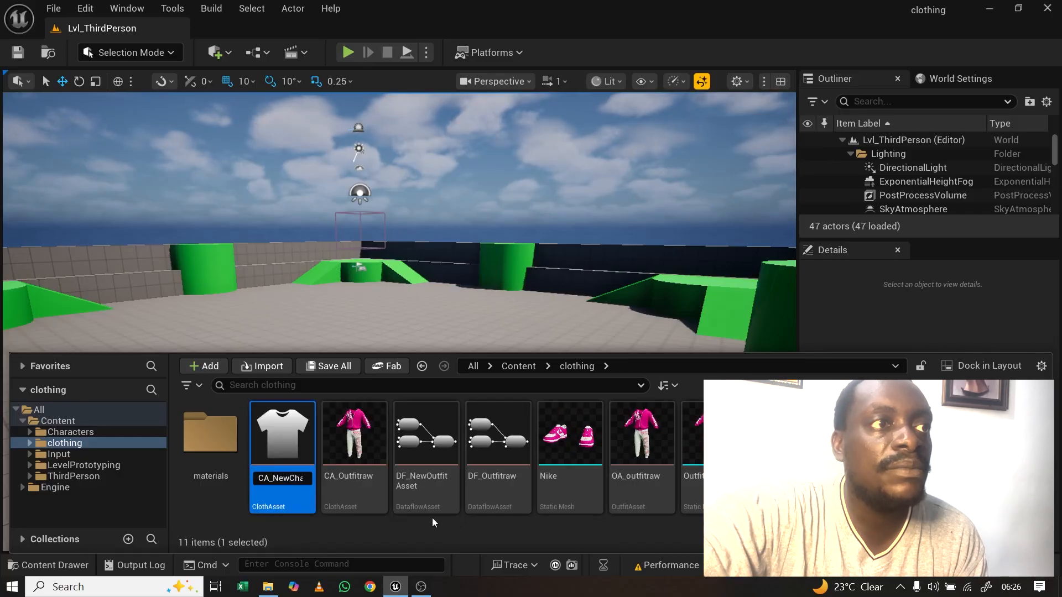
{"action": "key", "text": "Delete"}
{"action": "key", "text": "Delete"}
{"action": "key", "text": "Delete"}
{"action": "key", "text": "Delete"}
{"action": "key", "text": "Delete"}
{"action": "key", "text": "Delete"}
{"action": "key", "text": "Delete"}
{"action": "key", "text": "Delete"}
{"action": "key", "text": "Delete"}
{"action": "key", "text": "Delete"}
{"action": "key", "text": "Delete"}
{"action": "key", "text": "Delete"}
{"action": "key", "text": "Delete"}
{"action": "key", "text": "Delete"}
{"action": "key", "text": "Delete"}
{"action": "key", "text": "Delete"}
{"action": "key", "text": "Delete"}
{"action": "key", "text": "Delete"}
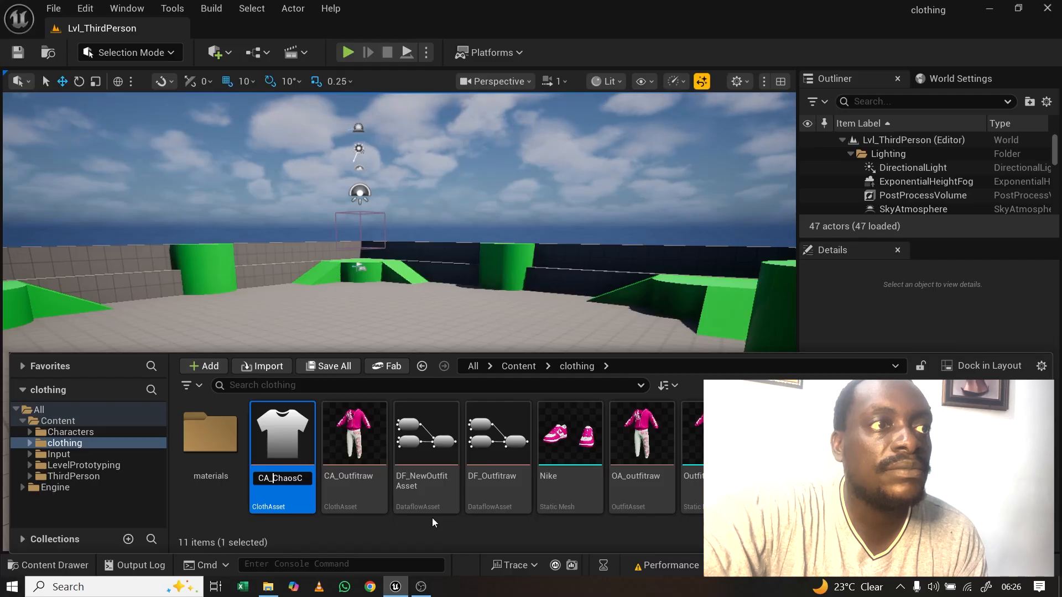
{"action": "type", "text": "N"}
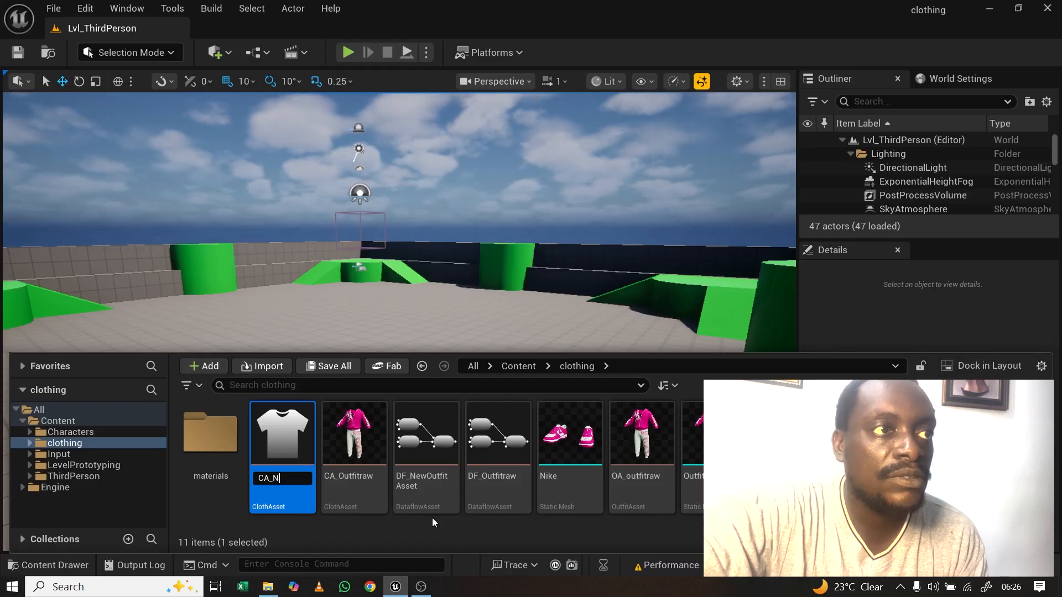
{"action": "type", "text": "ike"}
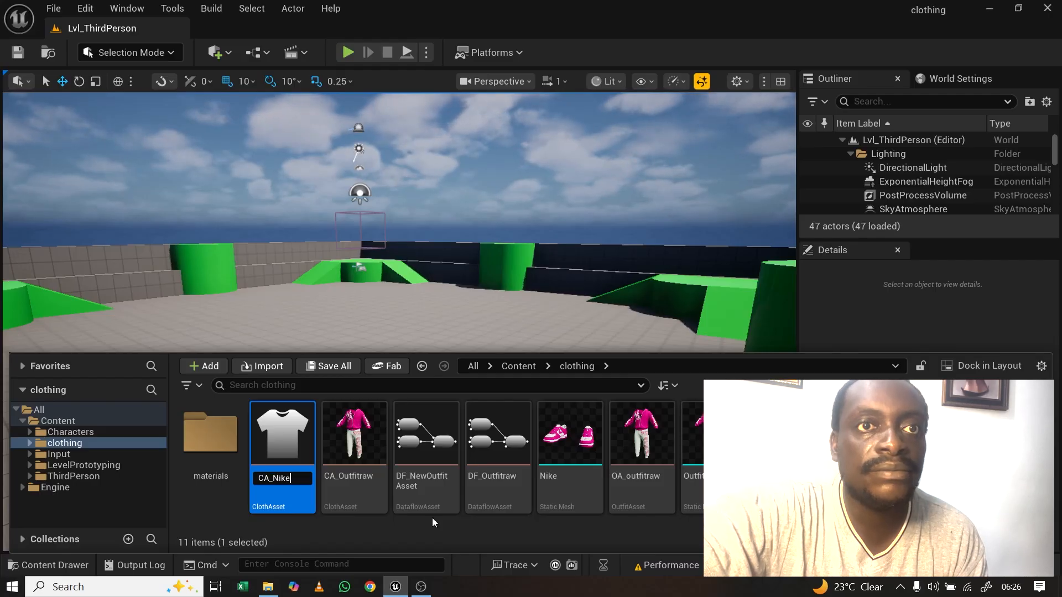
{"action": "key", "text": "Return"}
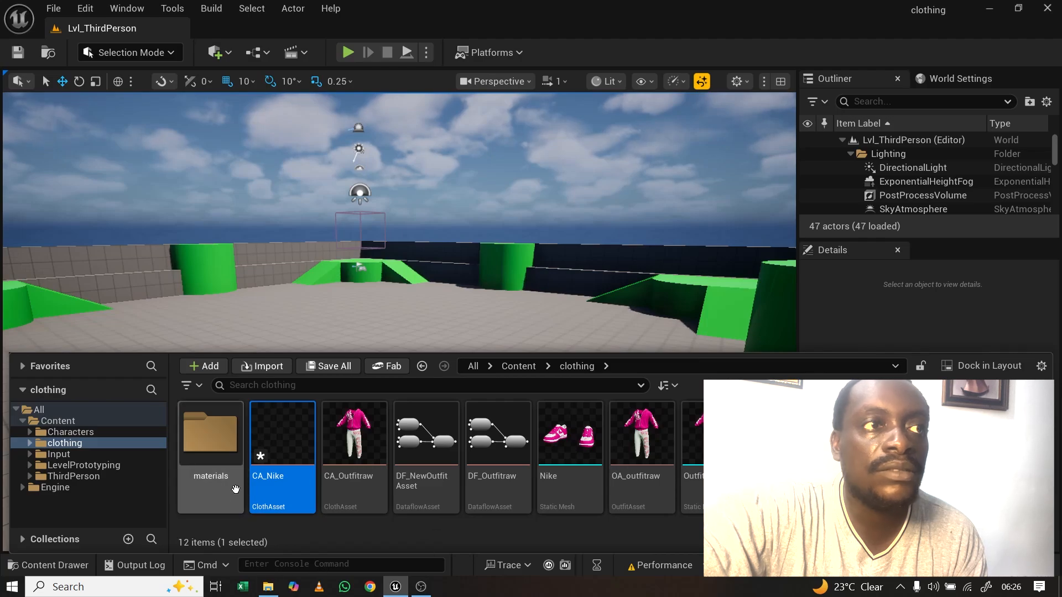
Step: Open CA_Nike in the cloth editor and delete all the template graph nodes
{"action": "double_click", "coordinate": [271, 455]}
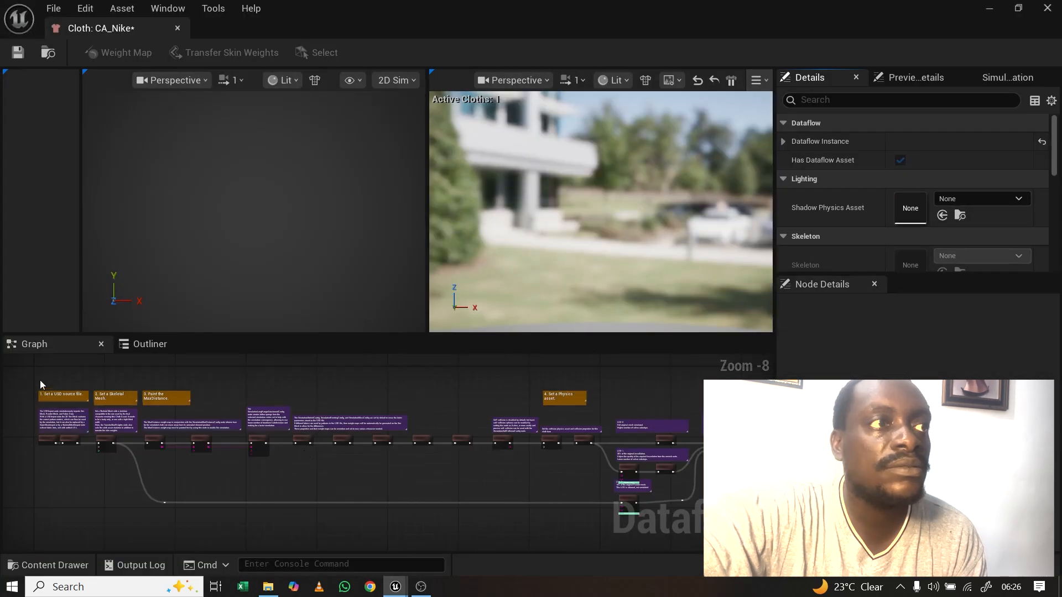
{"action": "scroll", "coordinate": [122, 443], "scroll_direction": "up", "scroll_amount": 6}
{"action": "scroll", "coordinate": [121, 446], "scroll_direction": "down", "scroll_amount": 4}
{"action": "scroll", "coordinate": [120, 452], "scroll_direction": "down", "scroll_amount": 4}
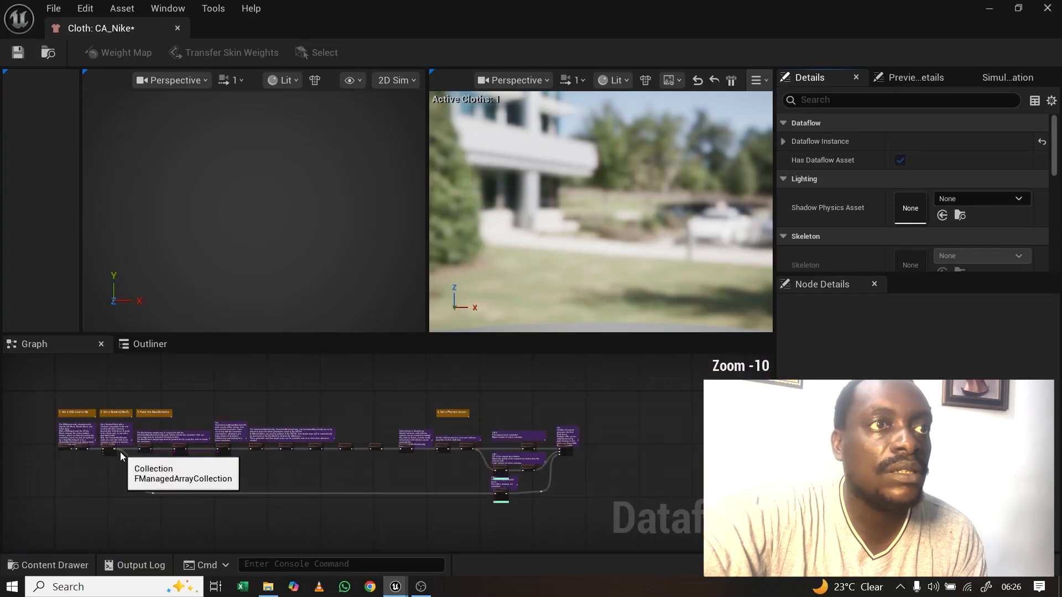
{"action": "left_click_drag", "start_coordinate": [43, 389], "coordinate": [604, 523]}
{"action": "key", "text": "Delete"}
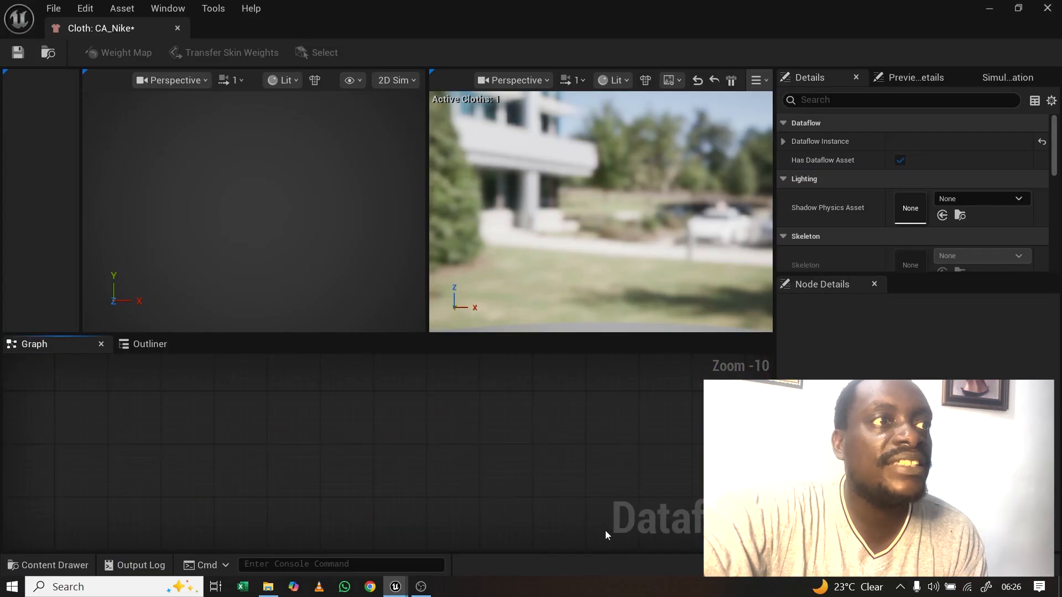
{"action": "scroll", "coordinate": [381, 474], "scroll_direction": "up", "scroll_amount": 9}
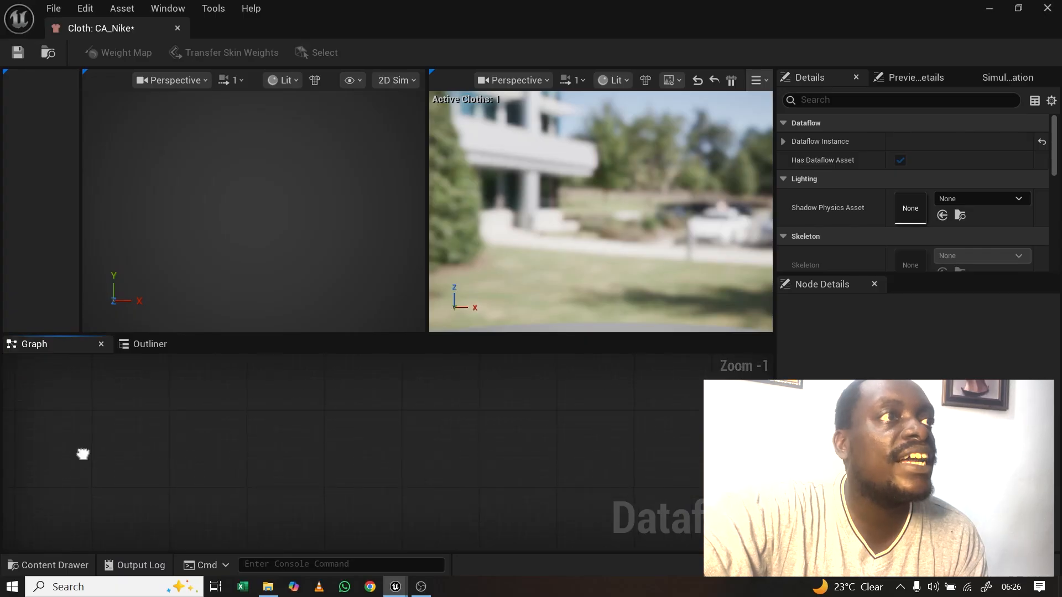
Step: Add a SkeletalMeshImport node using SKM_Nike and drag a connection from its Collection output
{"action": "right_click", "coordinate": [83, 454]}
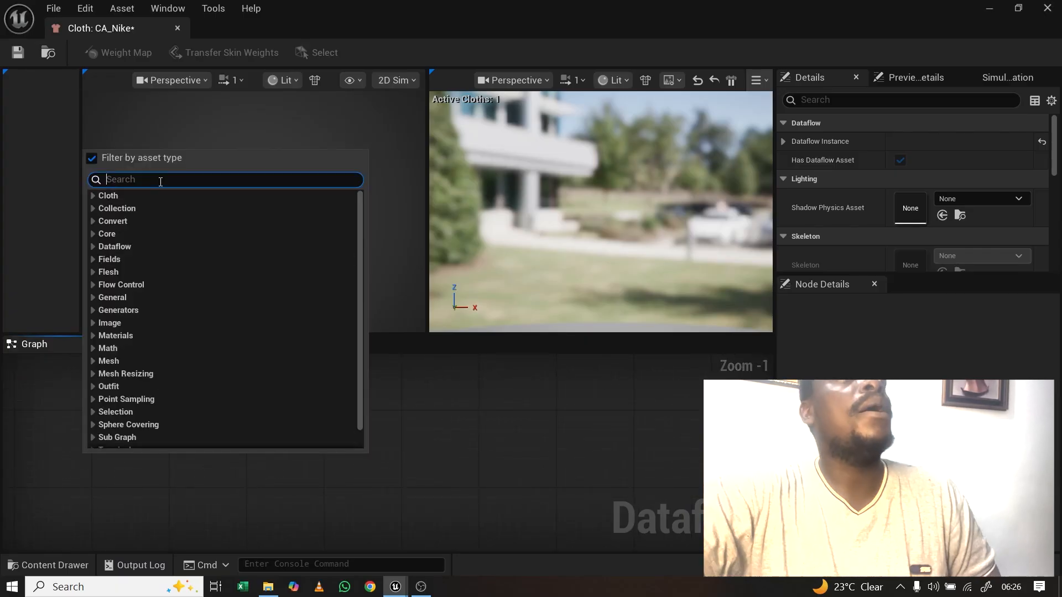
{"action": "type", "text": "skele"}
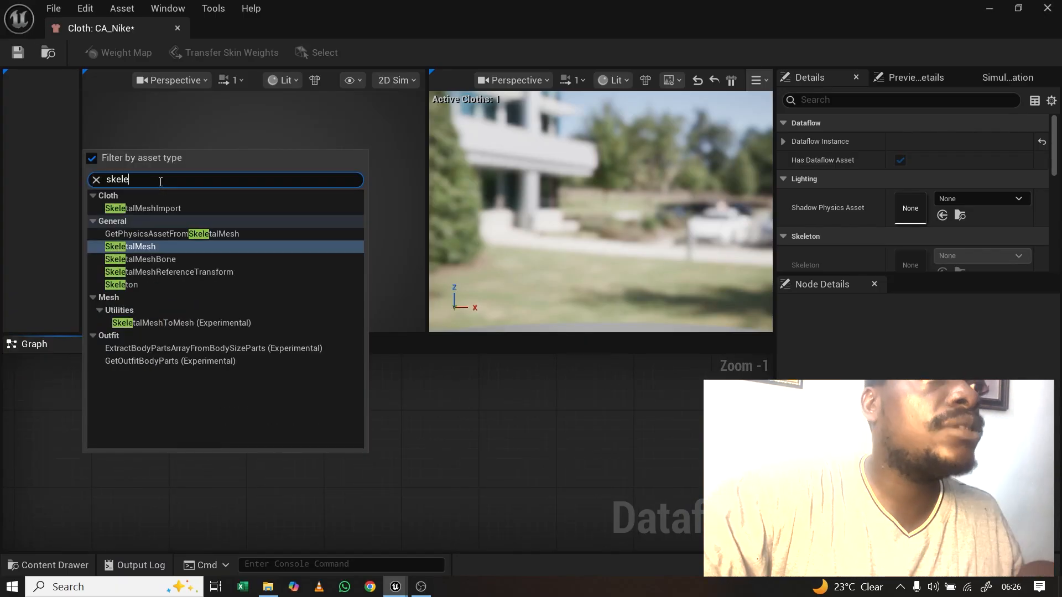
{"action": "left_click", "coordinate": [138, 210]}
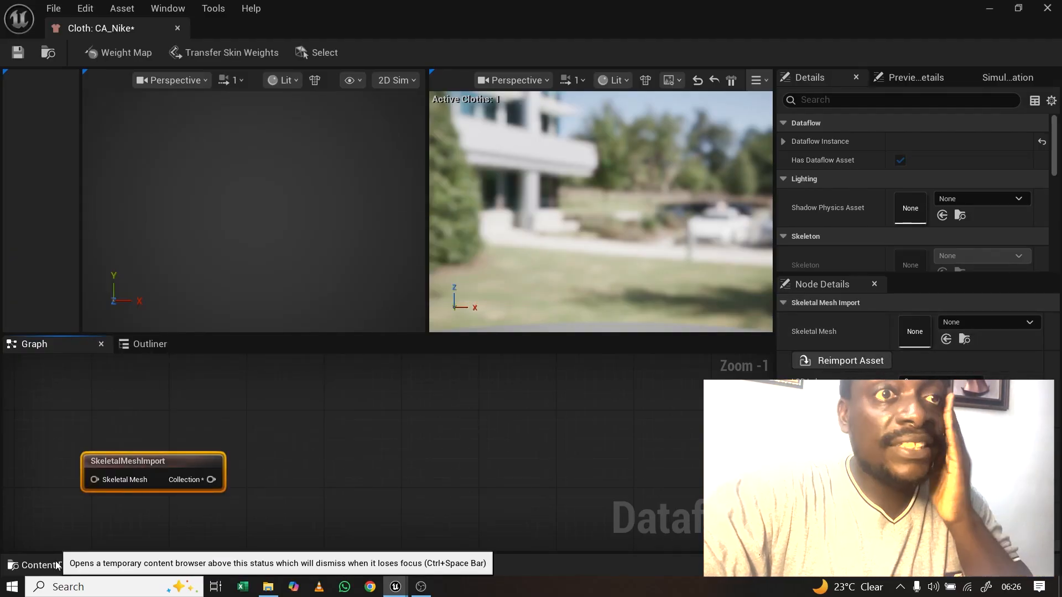
{"action": "left_click", "coordinate": [39, 564]}
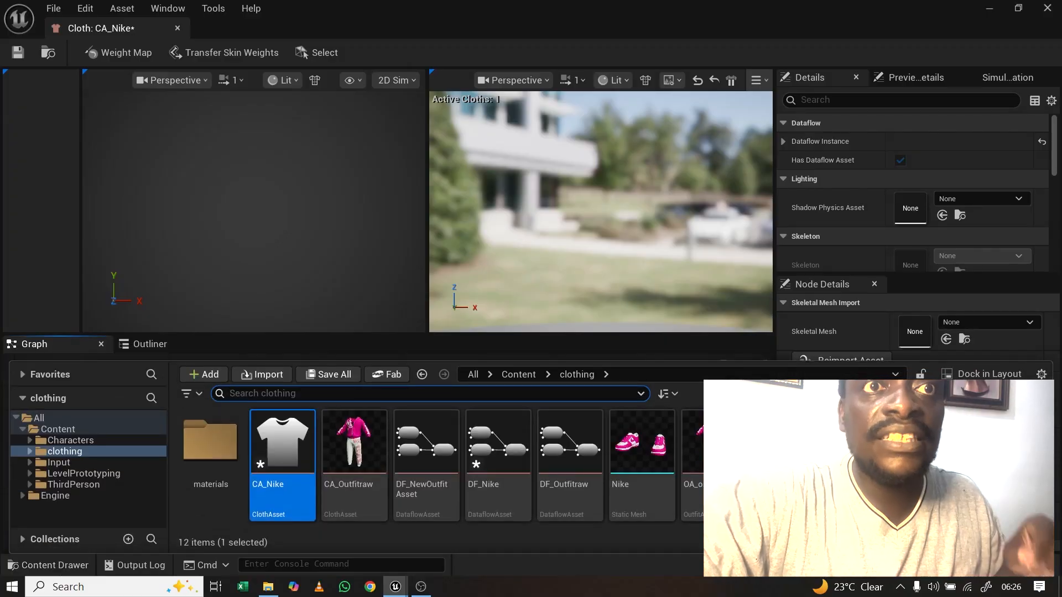
{"action": "left_click_drag", "start_coordinate": [858, 459], "coordinate": [915, 332]}
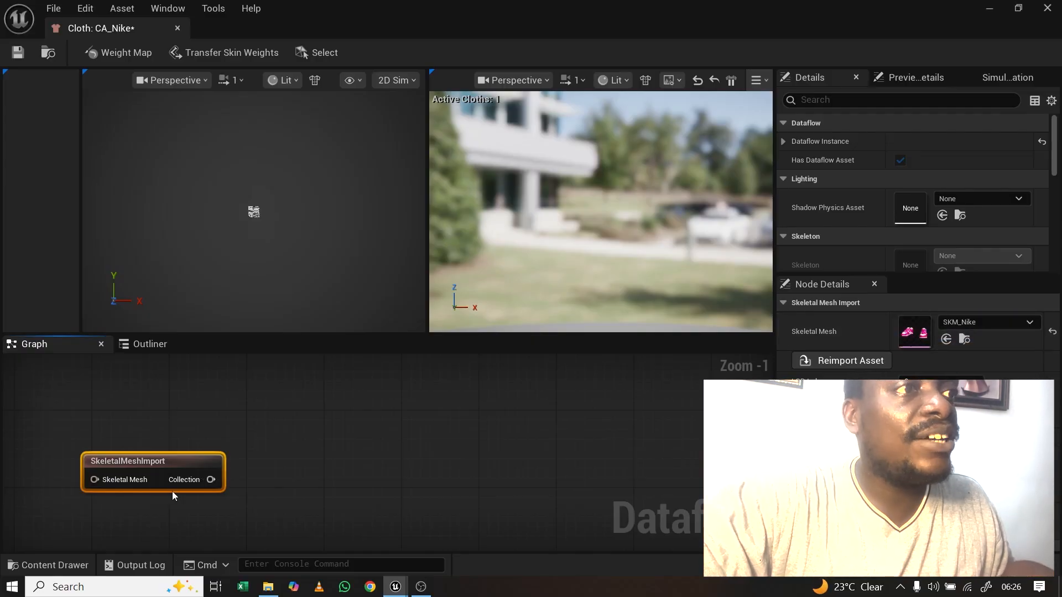
{"action": "left_click_drag", "start_coordinate": [210, 479], "coordinate": [386, 454]}
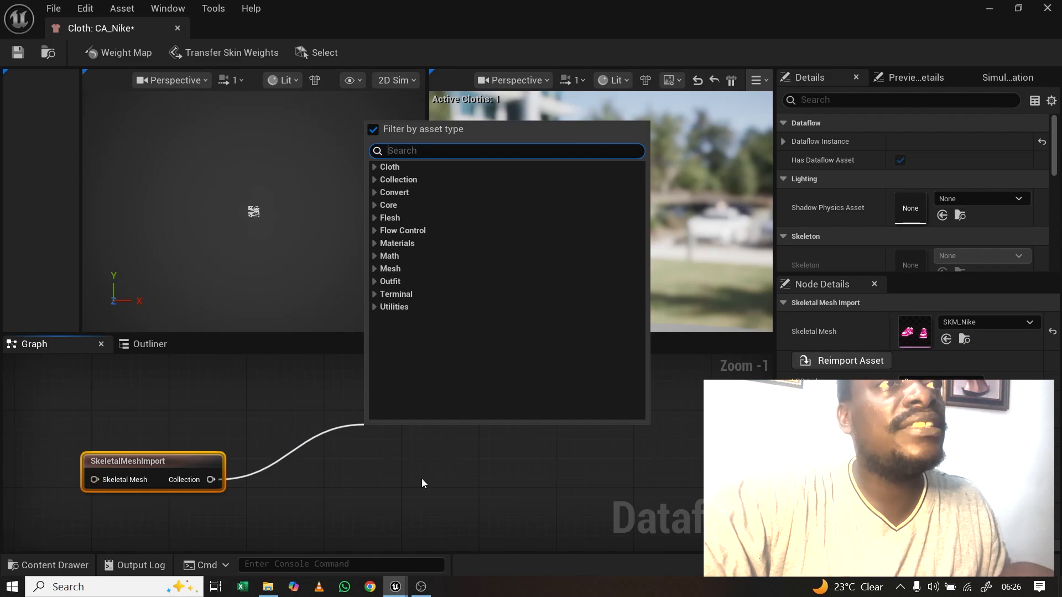
Step: Feed the collection into a new ClothAssetTerminal node, then save CA_Nike and close it
{"action": "type", "text": "cloth"}
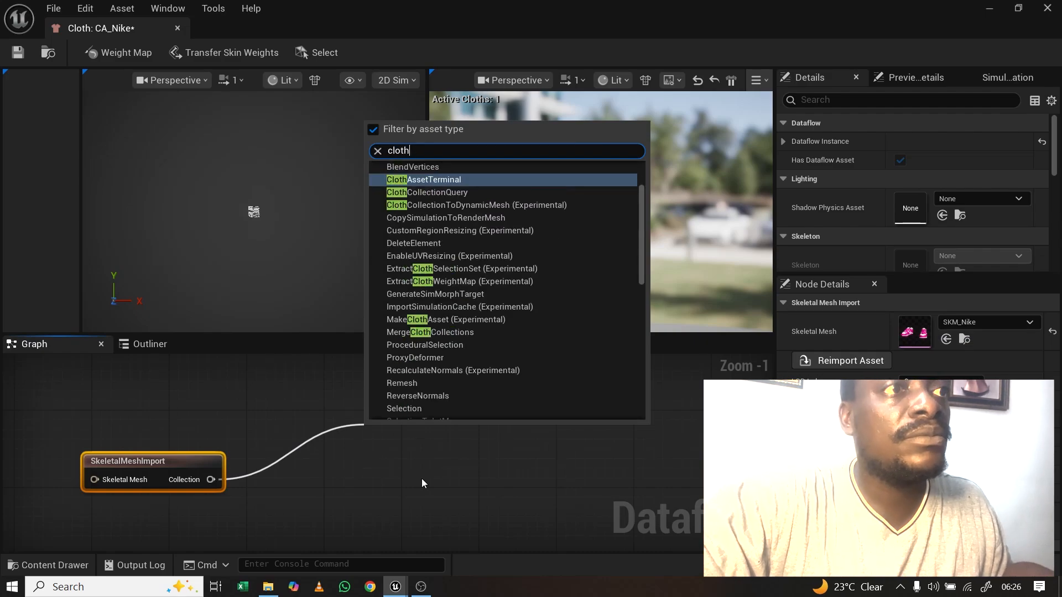
{"action": "left_click", "coordinate": [460, 181]}
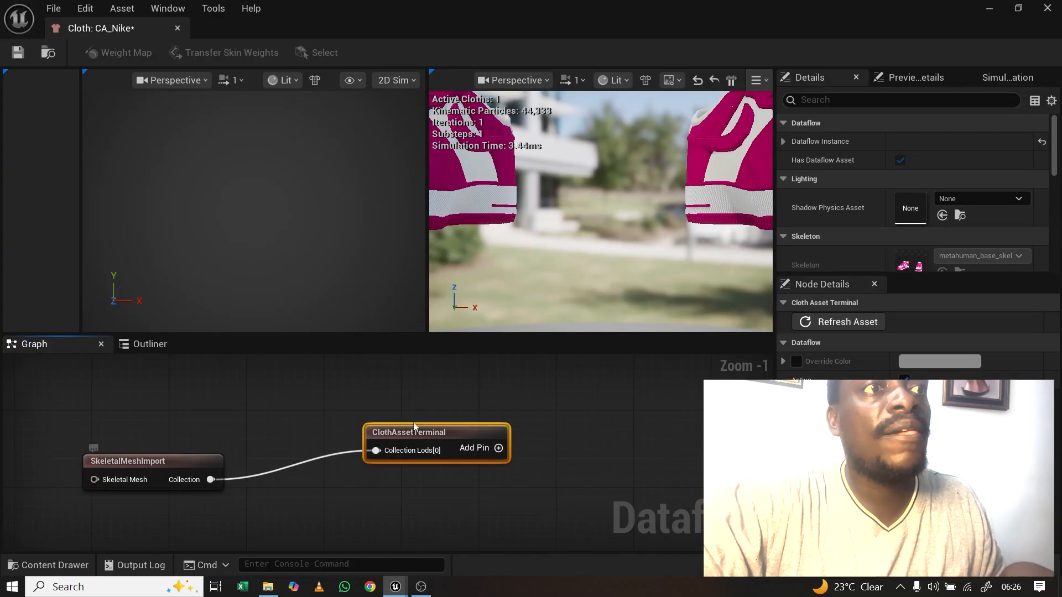
{"action": "key", "text": "ctrl+shift+s"}
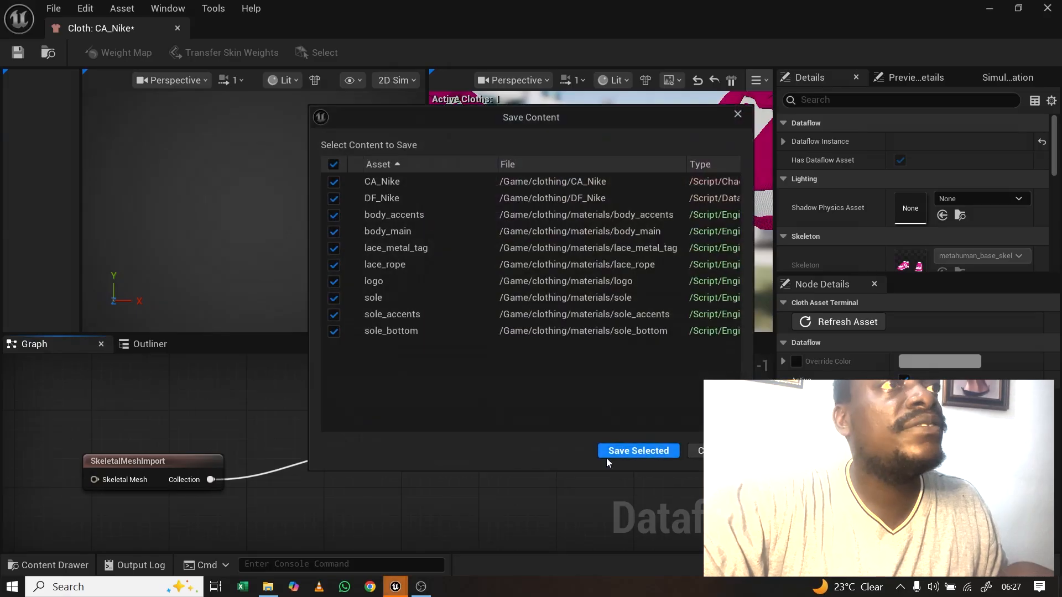
{"action": "left_click", "coordinate": [635, 449]}
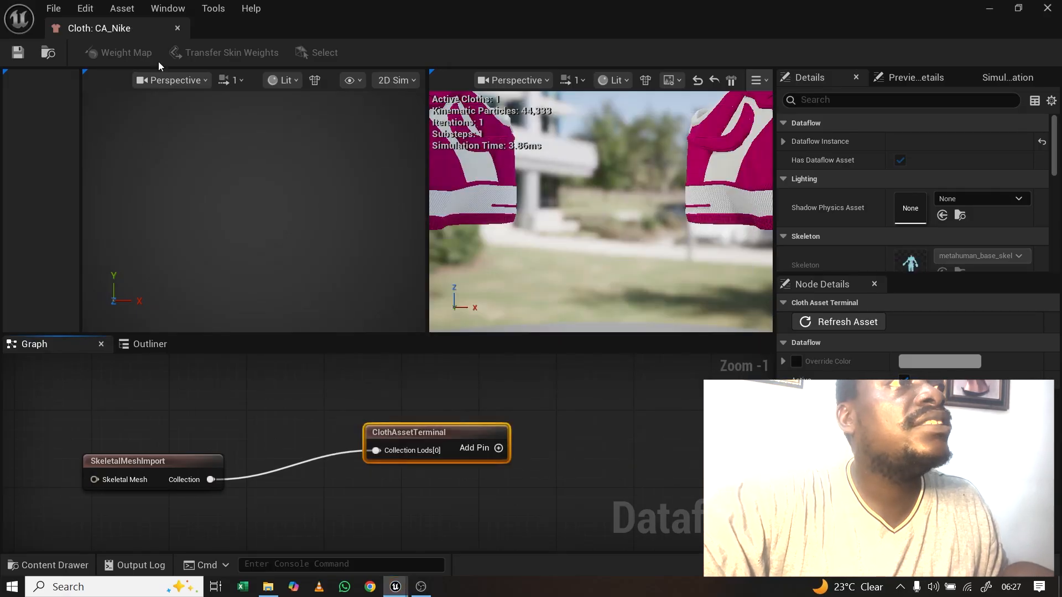
{"action": "left_click", "coordinate": [177, 28]}
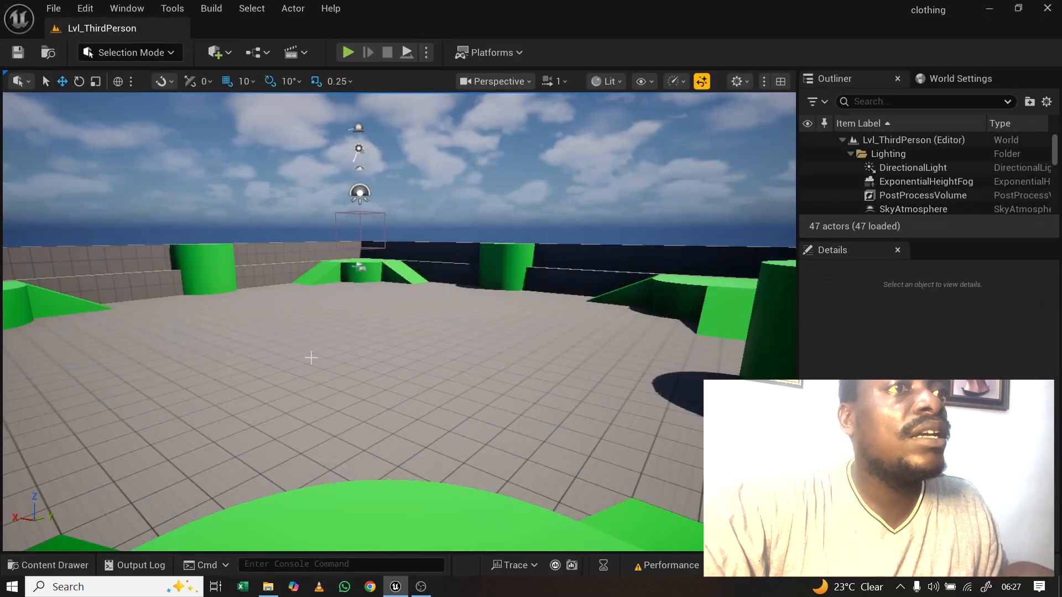
Step: Create a new OutfitAsset in the clothing folder from the Resizable Outfit template
{"action": "left_click", "coordinate": [50, 565]}
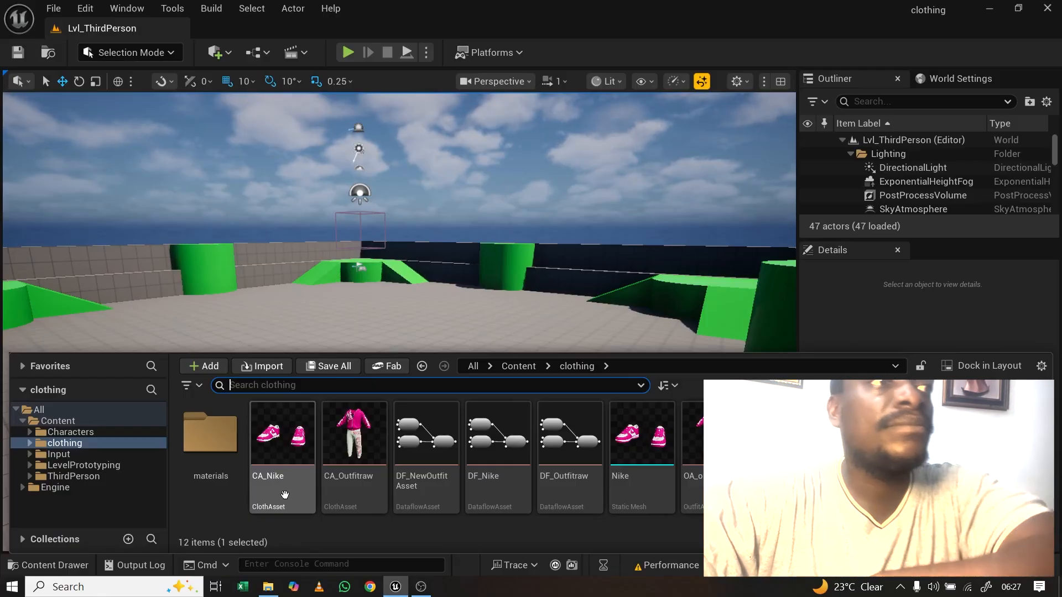
{"action": "right_click", "coordinate": [244, 524]}
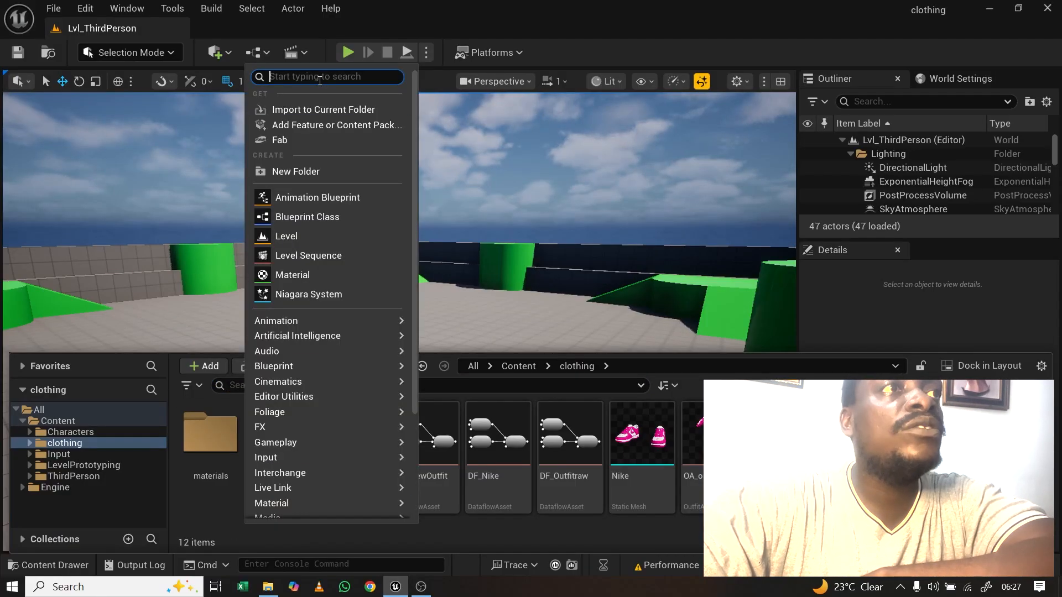
{"action": "type", "text": "outfit"}
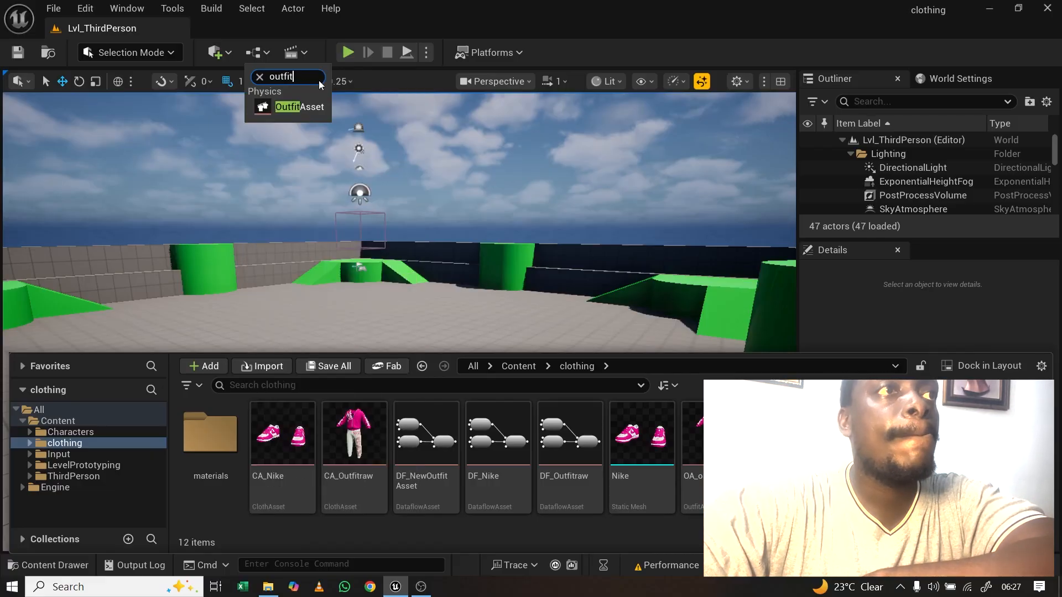
{"action": "left_click", "coordinate": [293, 106]}
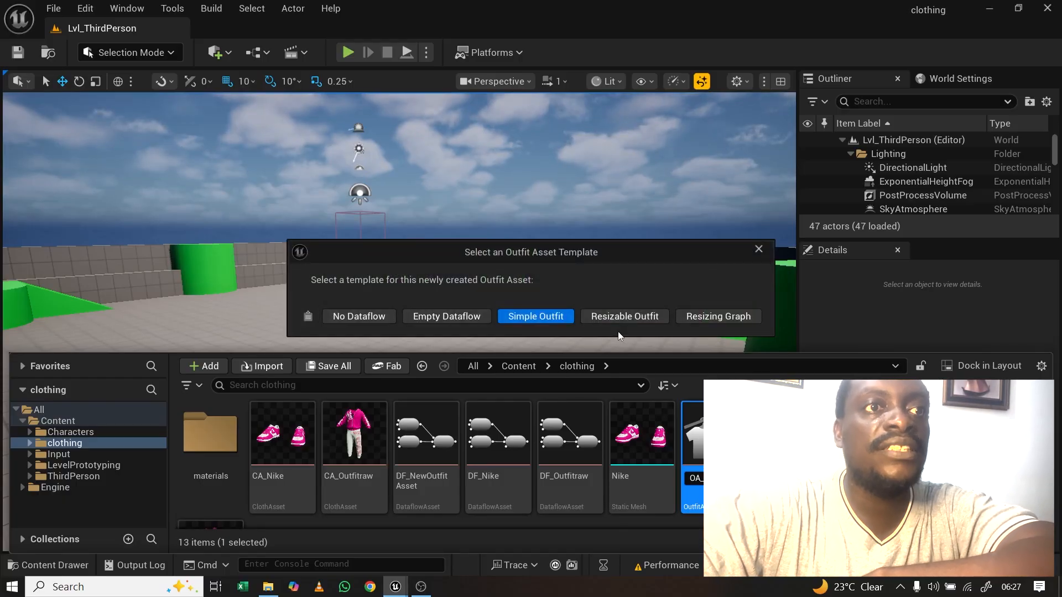
{"action": "left_click", "coordinate": [619, 320]}
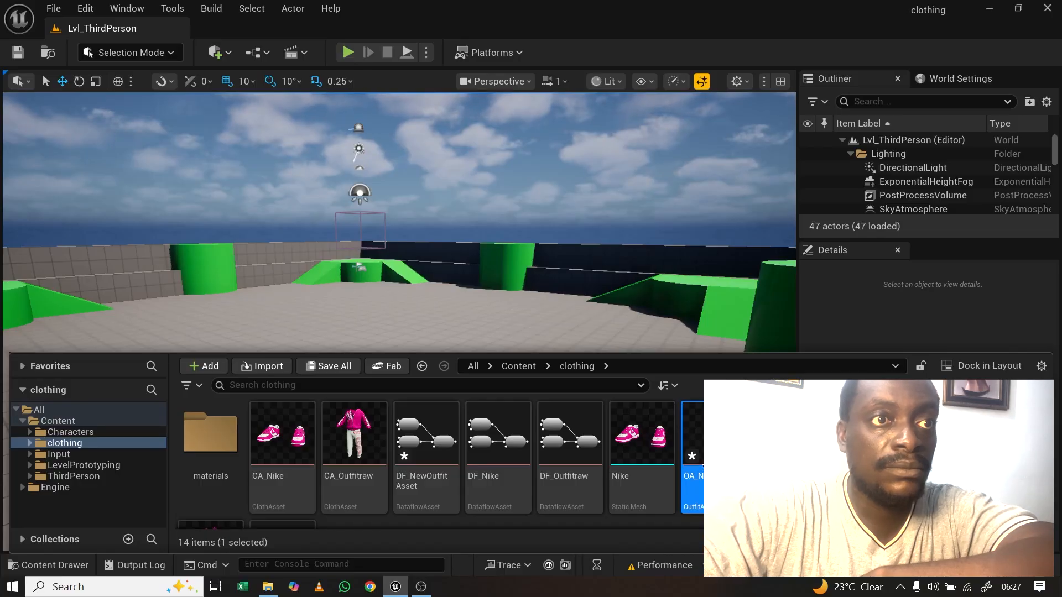
Step: In OA_Nike, add a SizedOutfitSource entry with CA_Nike as its source asset
{"action": "double_click", "coordinate": [713, 437]}
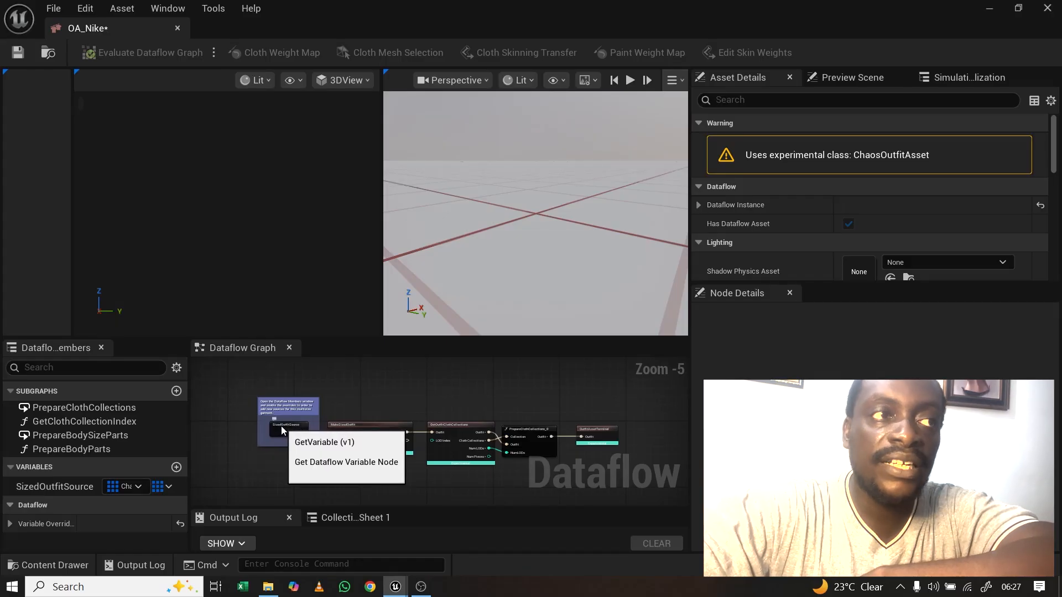
{"action": "left_click", "coordinate": [281, 426]}
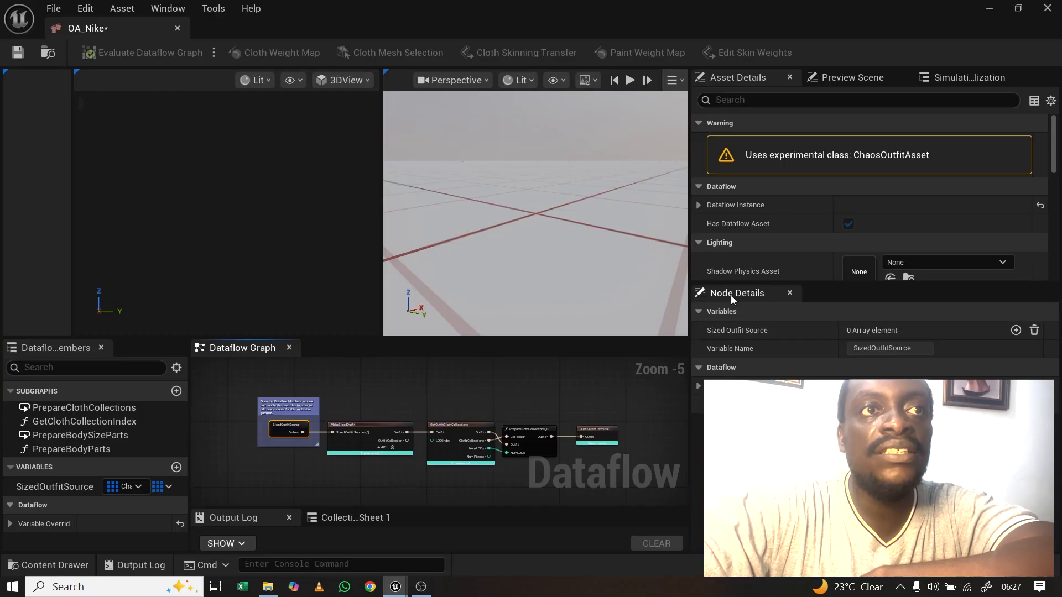
{"action": "left_click", "coordinate": [1016, 330]}
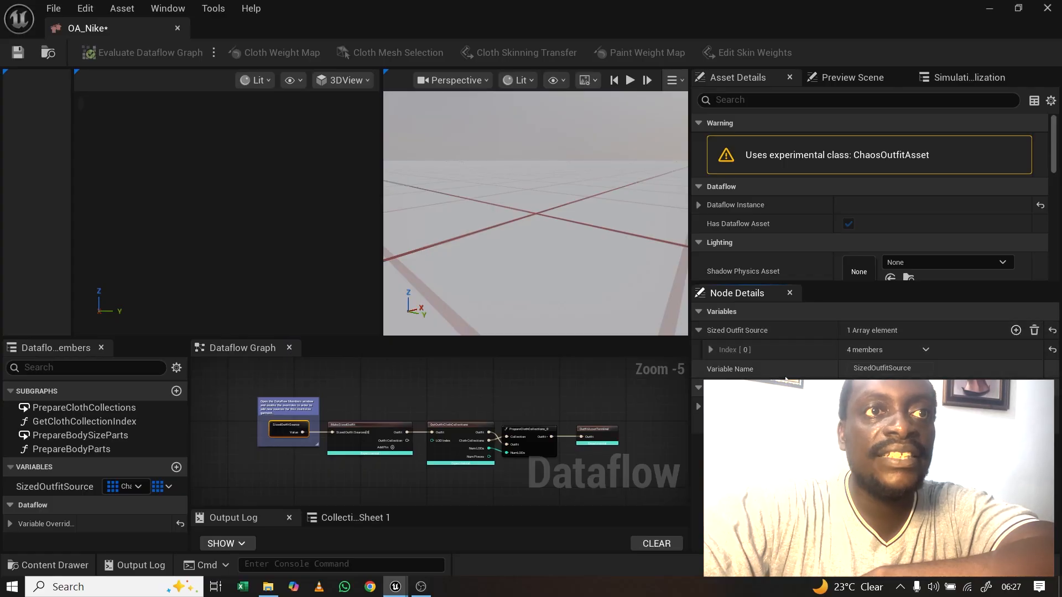
{"action": "left_click", "coordinate": [711, 349]}
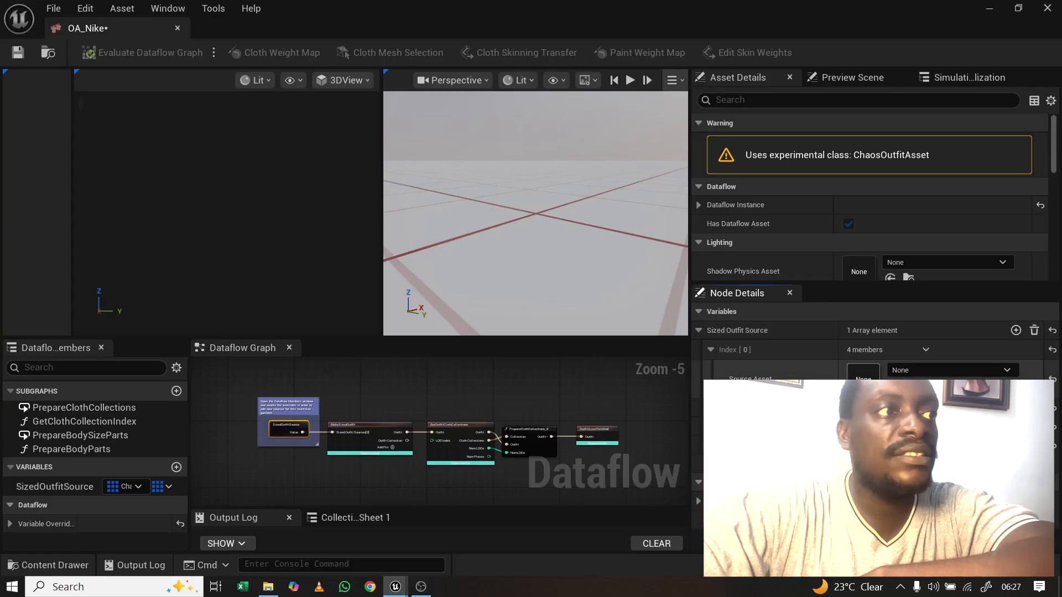
{"action": "left_click", "coordinate": [47, 565]}
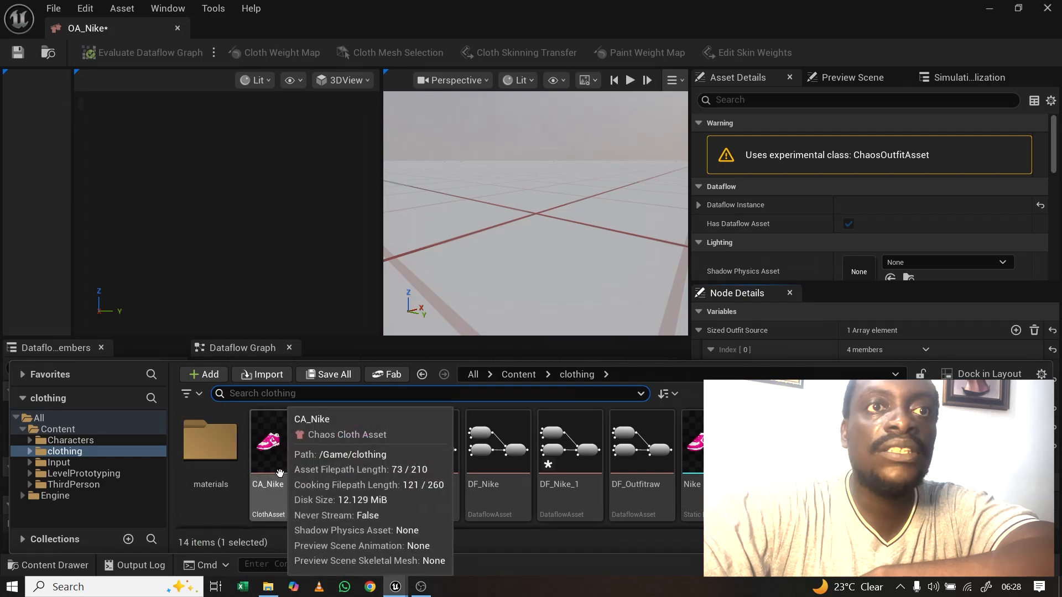
{"action": "left_click_drag", "start_coordinate": [280, 474], "coordinate": [865, 377]}
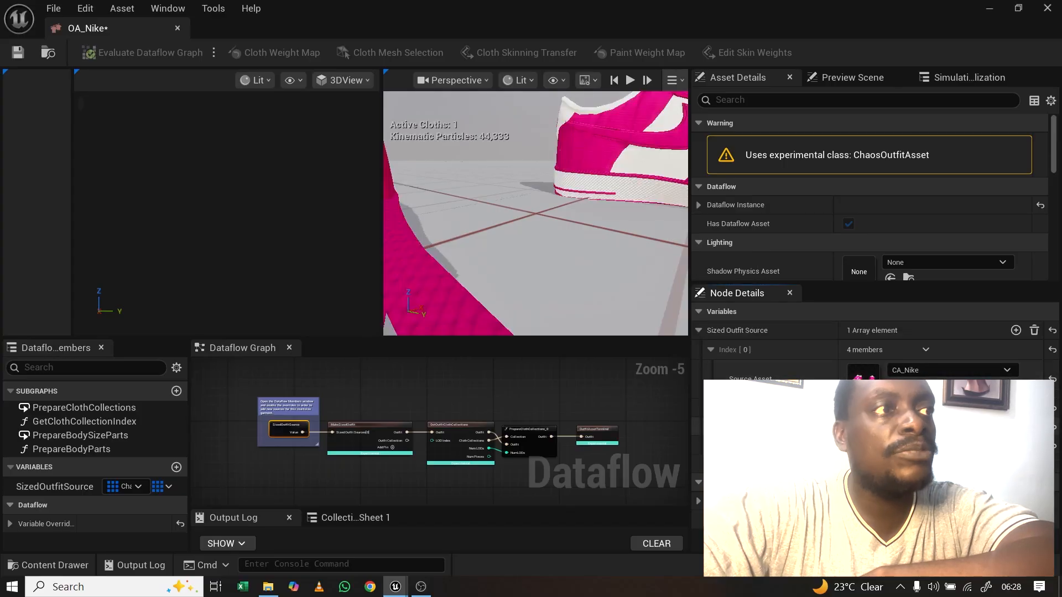
Step: Set Person_CombinedSkelMesh as the entry's body size, then save and close OA_Nike
{"action": "left_click", "coordinate": [48, 564]}
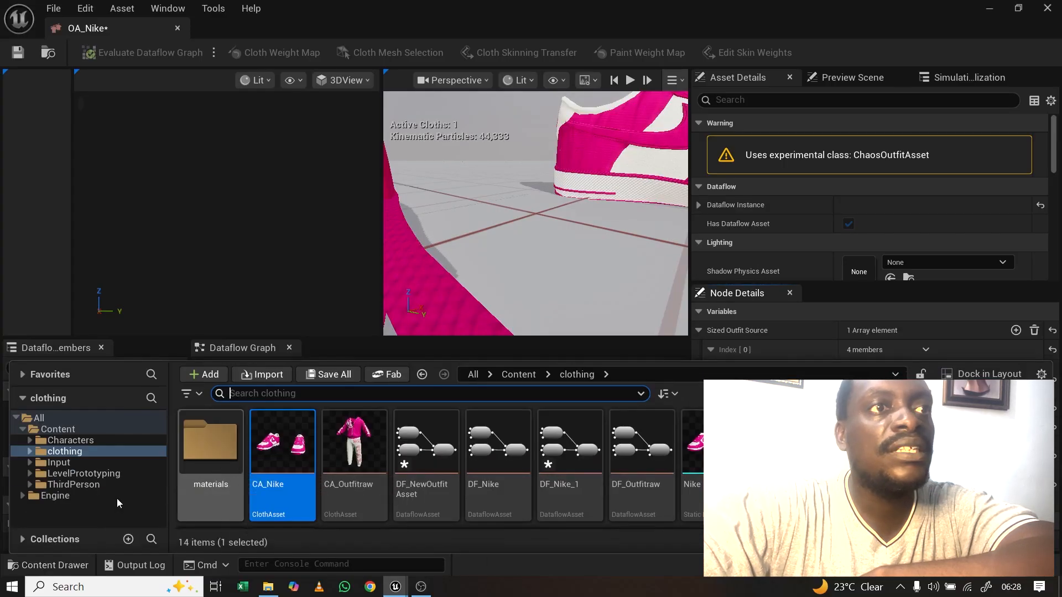
{"action": "left_click", "coordinate": [58, 430]}
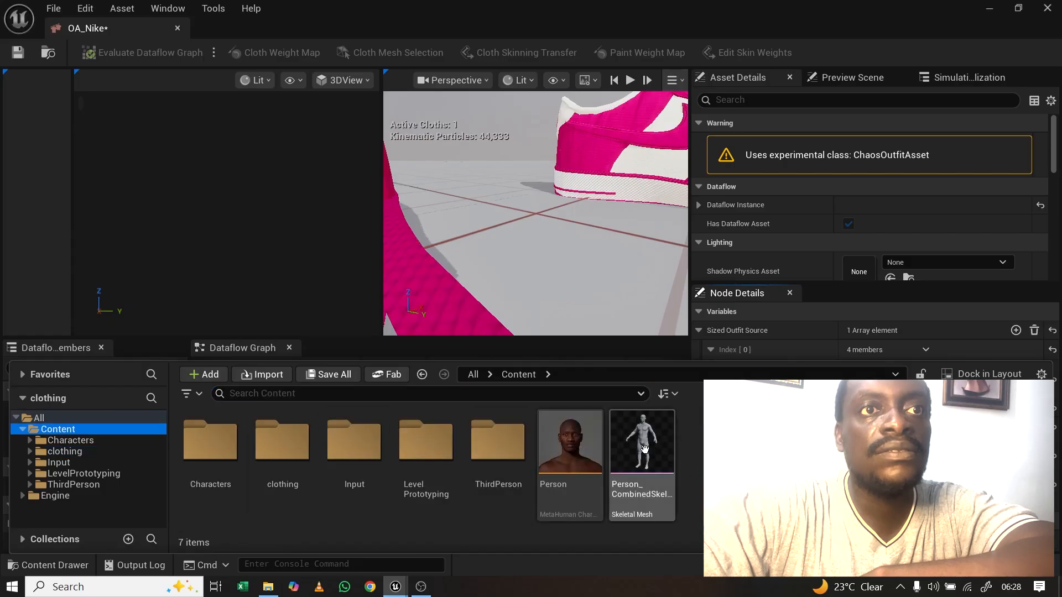
{"action": "left_click_drag", "start_coordinate": [644, 449], "coordinate": [918, 457]}
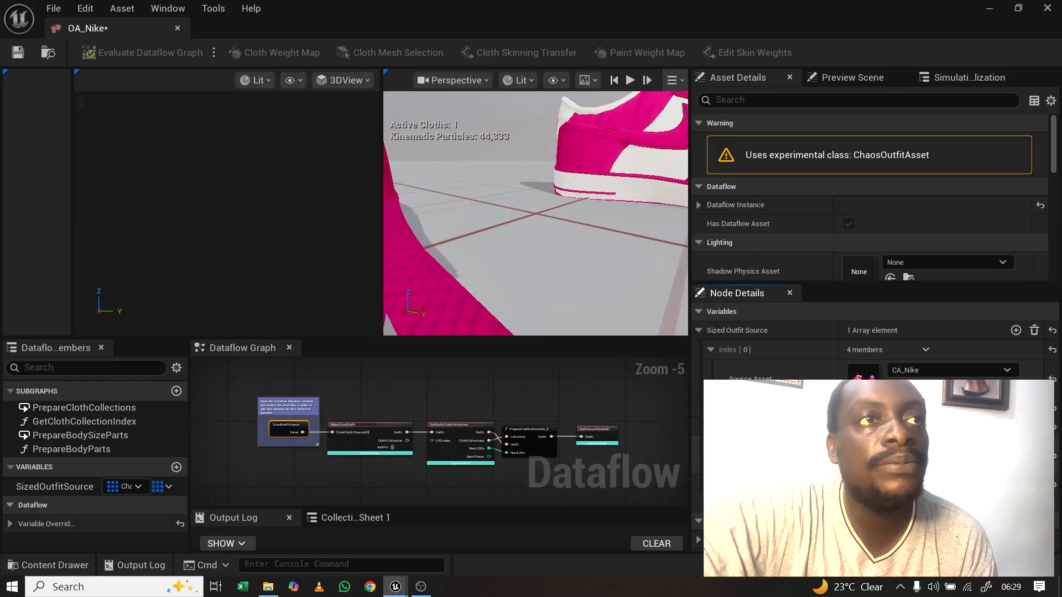
{"action": "key", "text": "ctrl+shift+s"}
{"action": "left_click", "coordinate": [638, 448]}
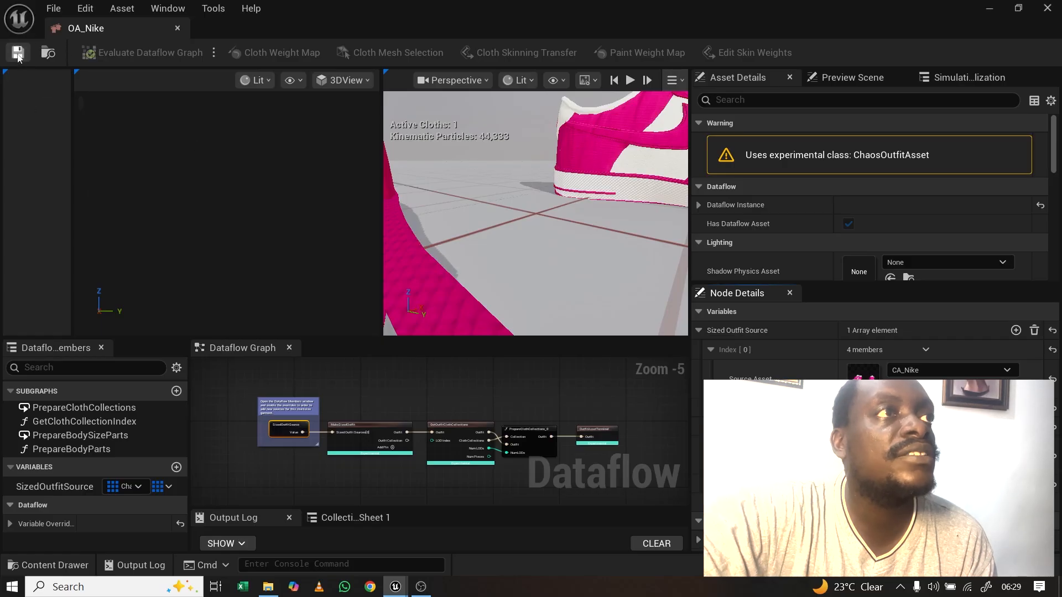
{"action": "left_click", "coordinate": [177, 28]}
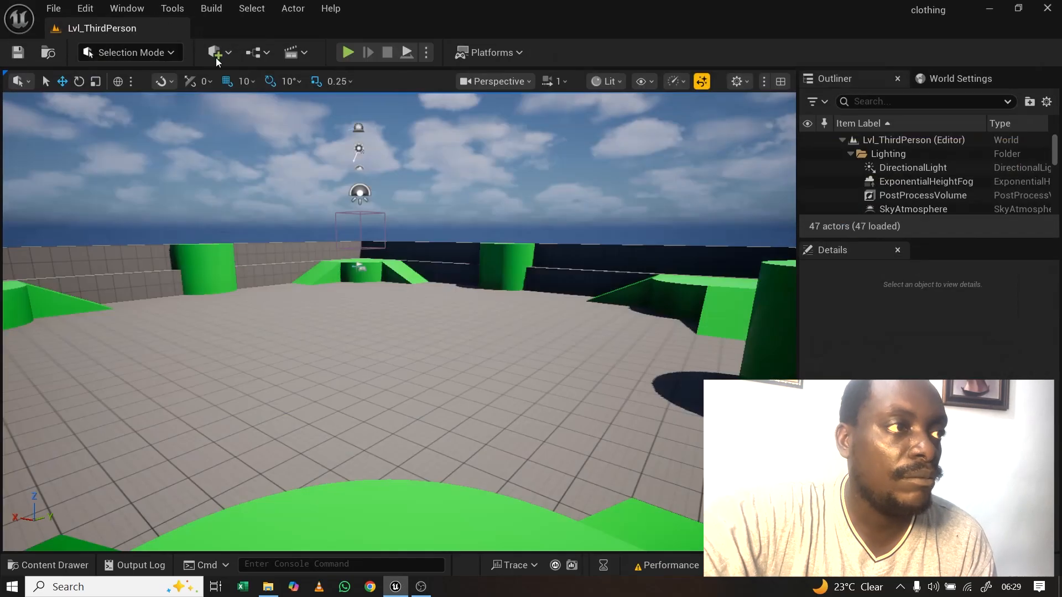
Step: Create a new MetaHuman Wardrobe Item in the clothing folder via MetaHuman > Advanced
{"action": "left_click", "coordinate": [79, 566]}
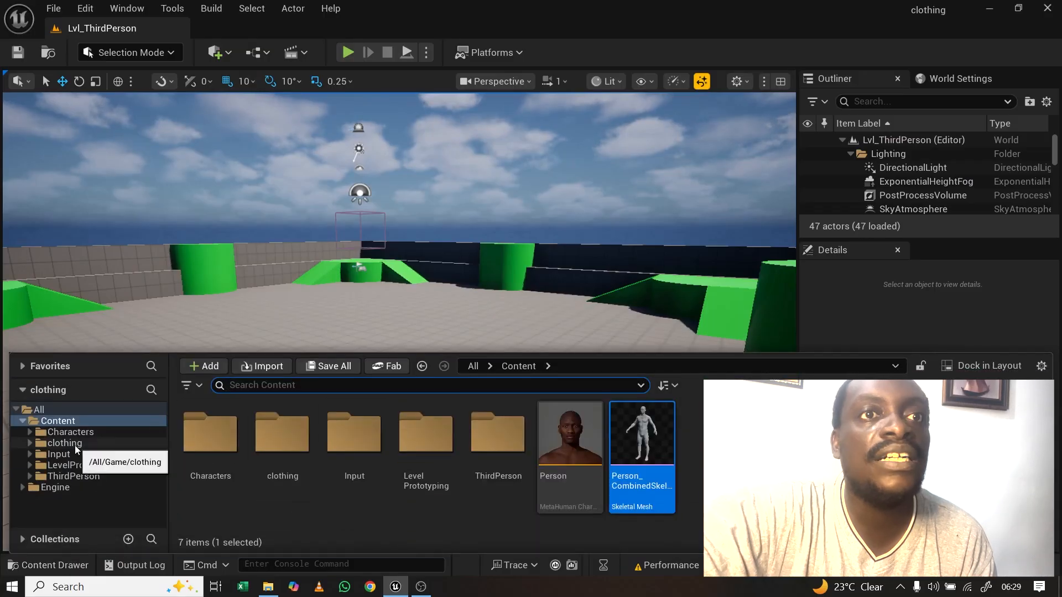
{"action": "left_click", "coordinate": [74, 445]}
{"action": "scroll", "coordinate": [259, 462], "scroll_direction": "down", "scroll_amount": 1}
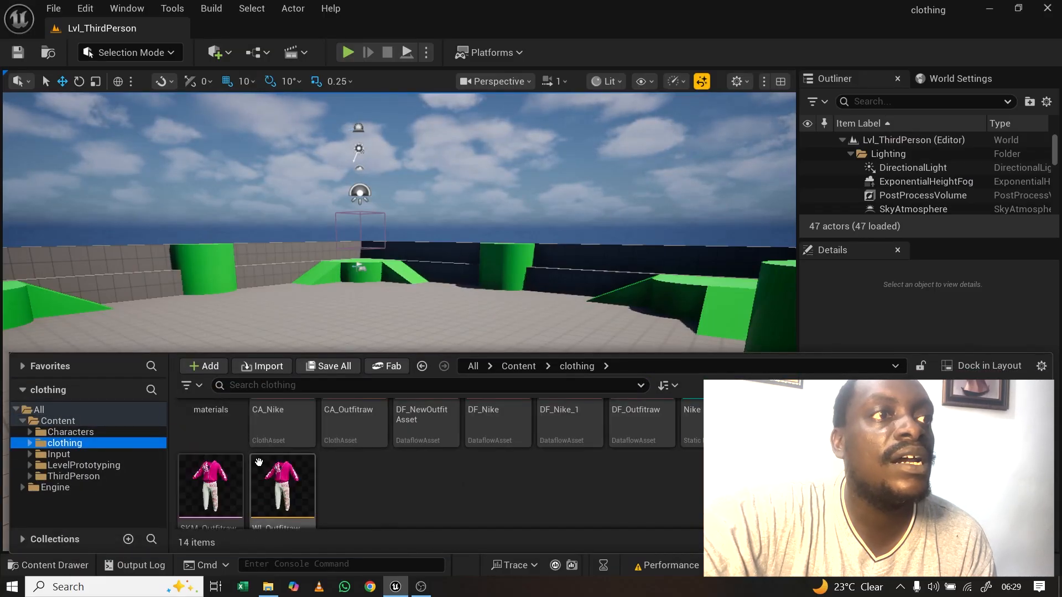
{"action": "scroll", "coordinate": [444, 445], "scroll_direction": "up", "scroll_amount": 1}
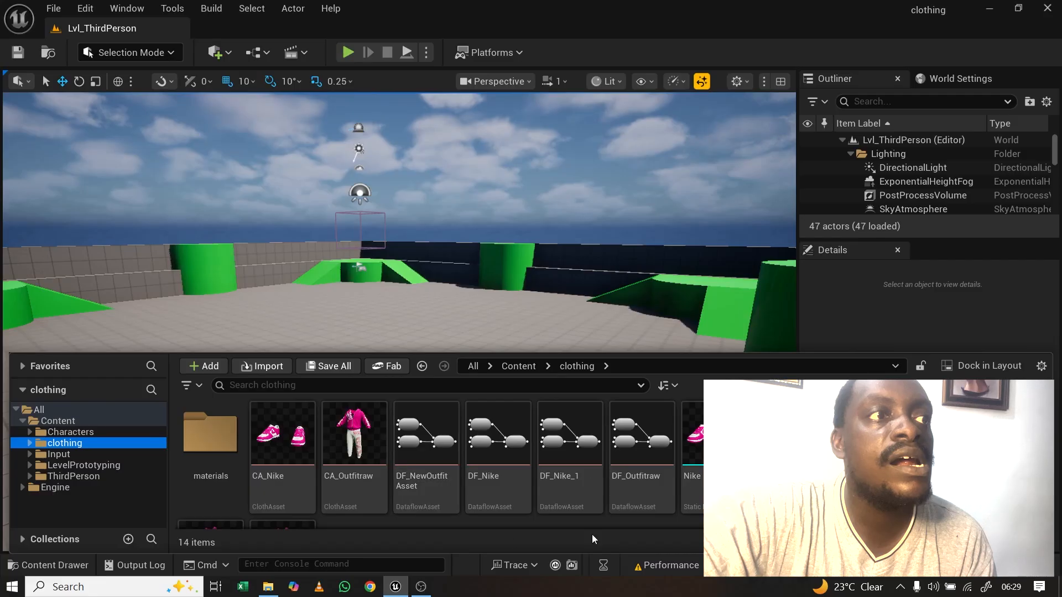
{"action": "scroll", "coordinate": [373, 493], "scroll_direction": "down", "scroll_amount": 1}
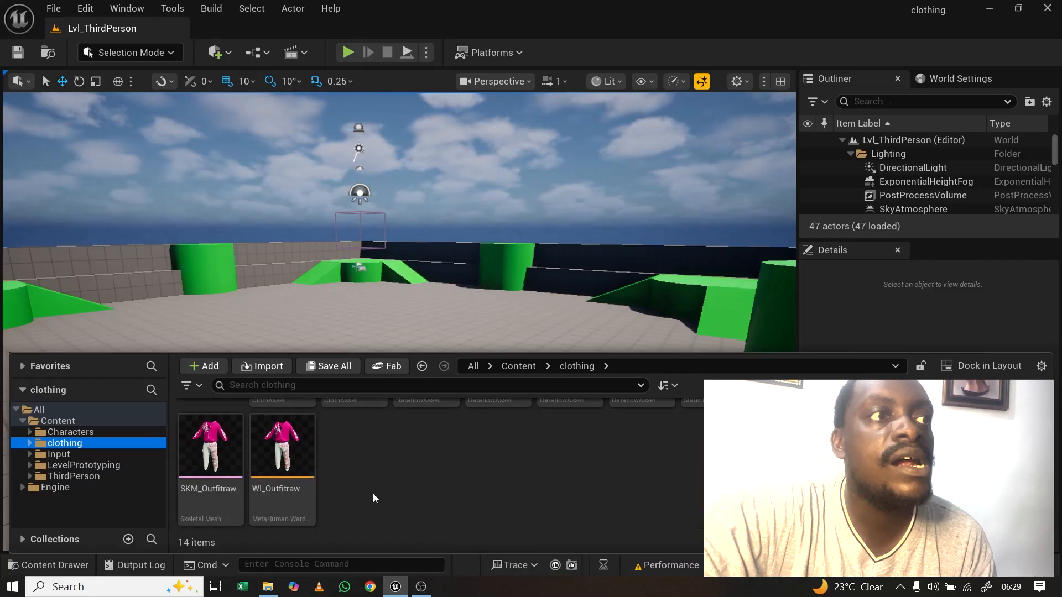
{"action": "right_click", "coordinate": [363, 467]}
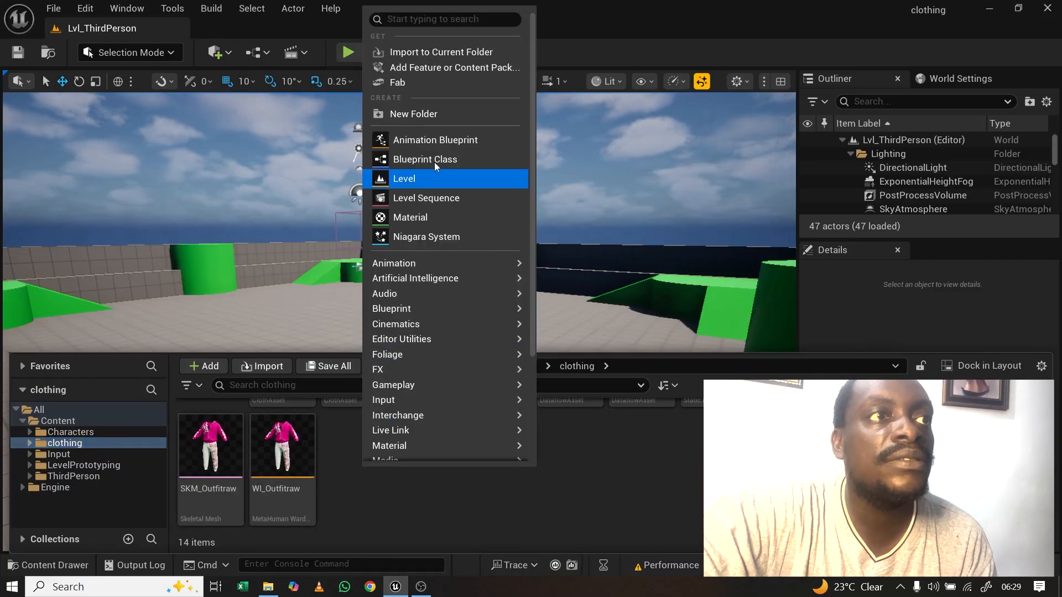
{"action": "scroll", "coordinate": [434, 343], "scroll_direction": "down", "scroll_amount": 3}
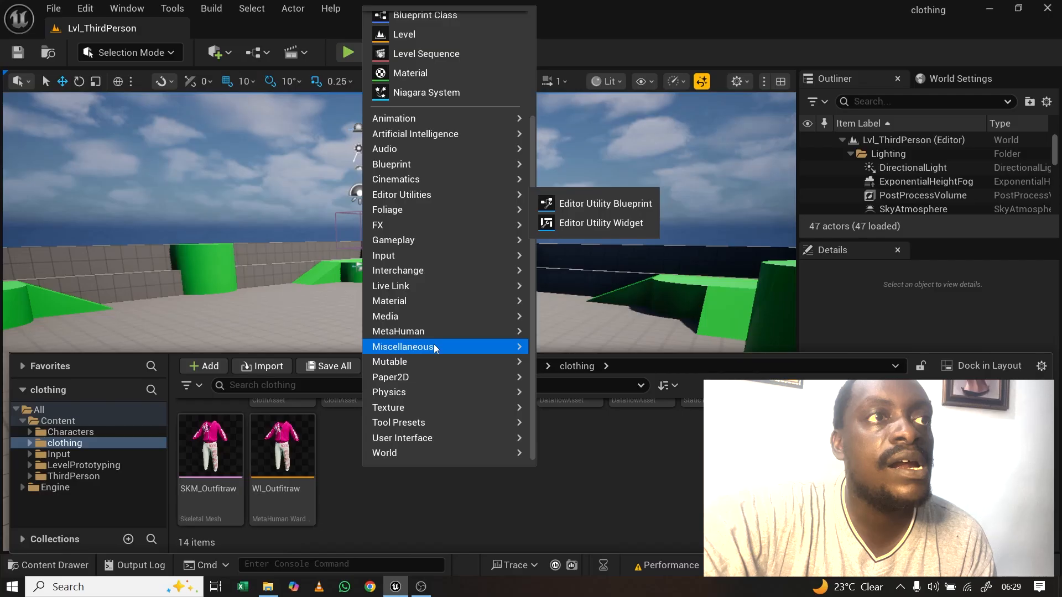
{"action": "scroll", "coordinate": [433, 344], "scroll_direction": "up", "scroll_amount": 3}
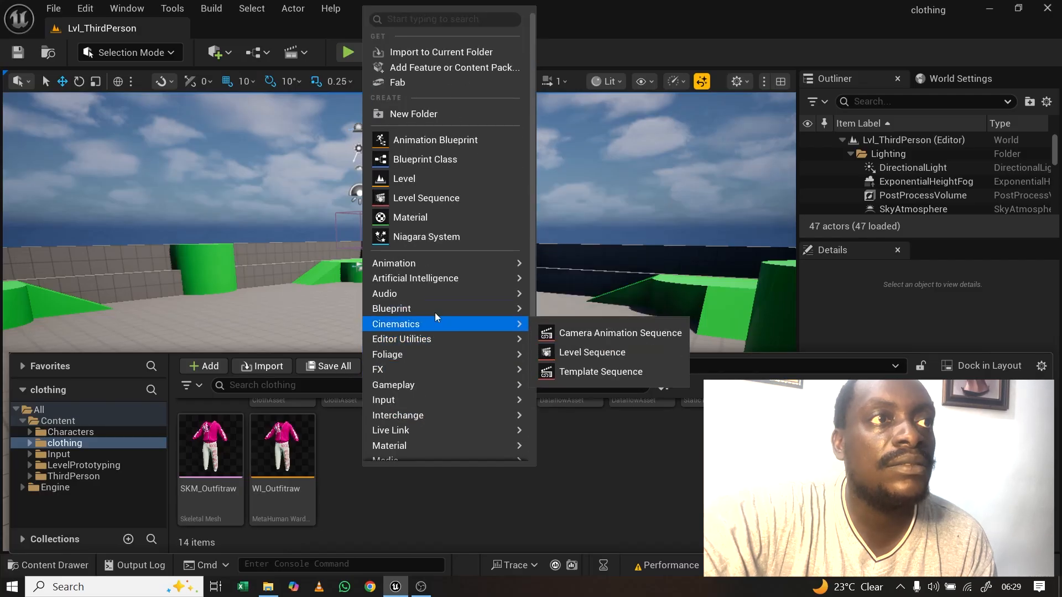
{"action": "scroll", "coordinate": [436, 309], "scroll_direction": "down", "scroll_amount": 5}
{"action": "mouse_move", "coordinate": [429, 327]}
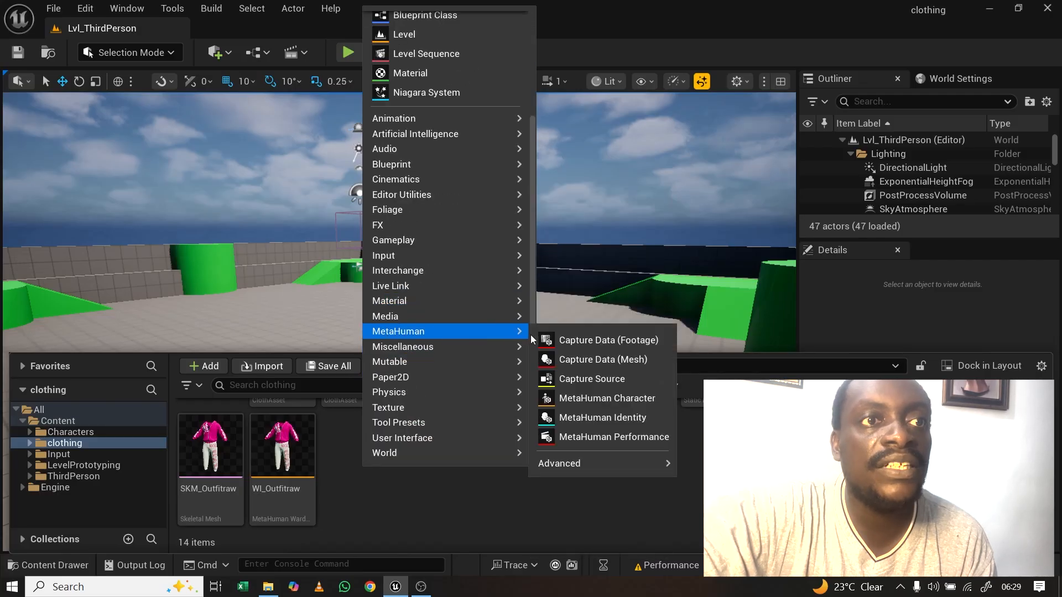
{"action": "mouse_move", "coordinate": [571, 465]}
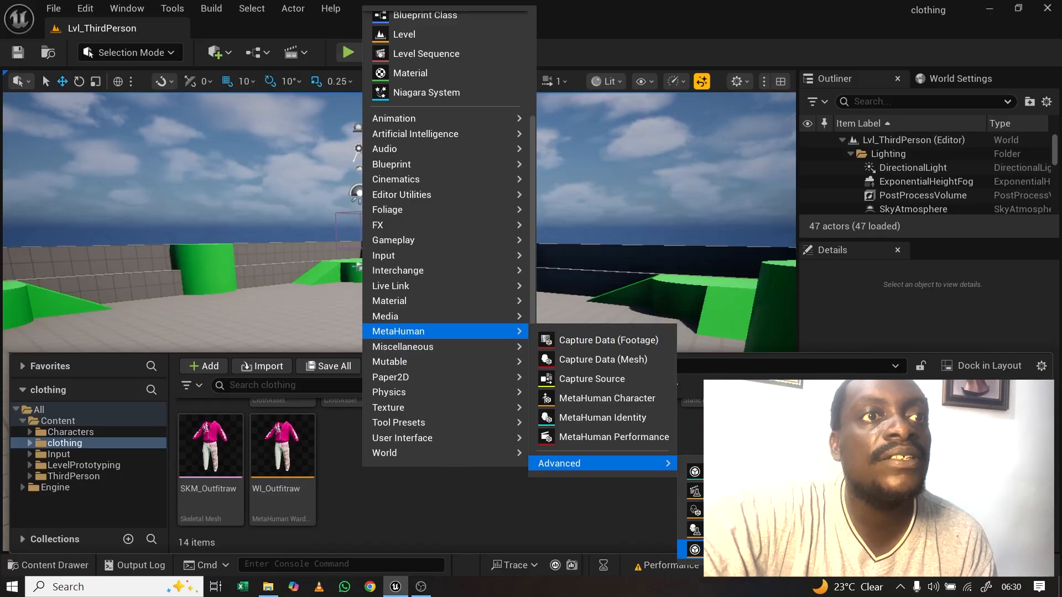
{"action": "left_click", "coordinate": [695, 549]}
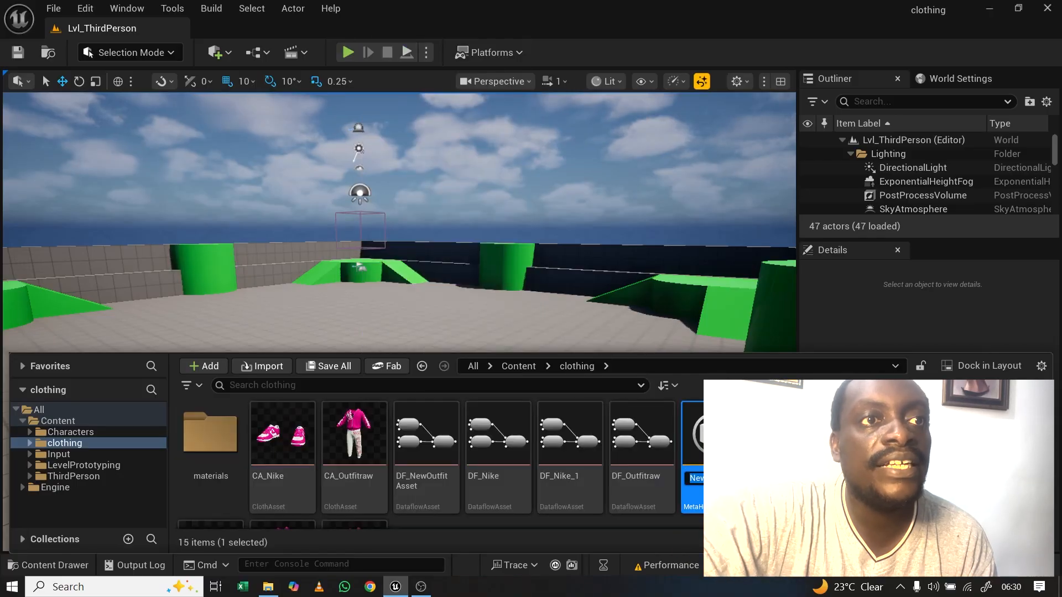
Step: Name the wardrobe item WI_Nike and open it for editing
{"action": "type", "text": "WI"}
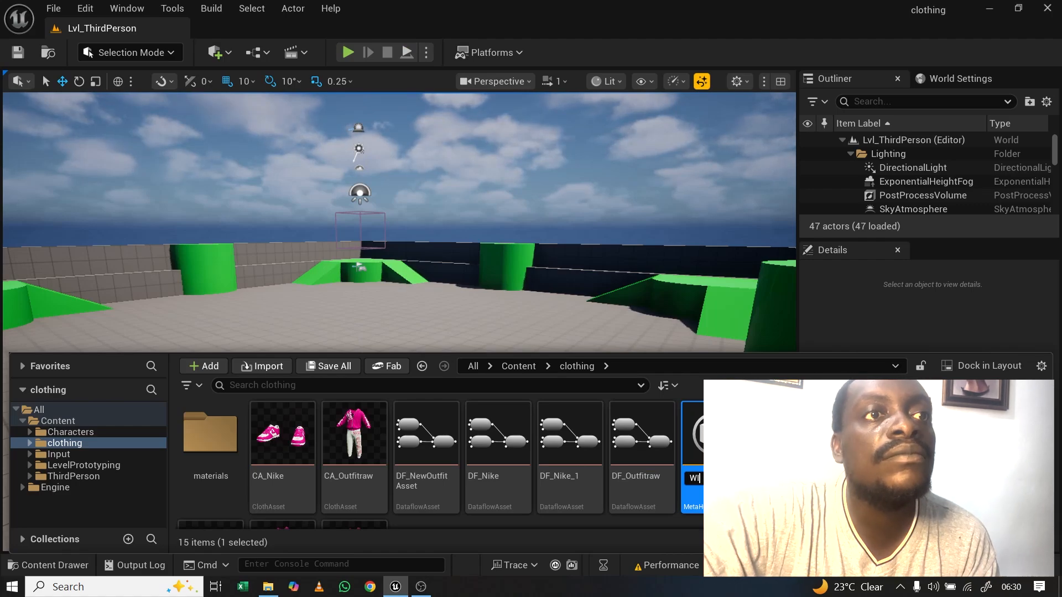
{"action": "type", "text": "_"}
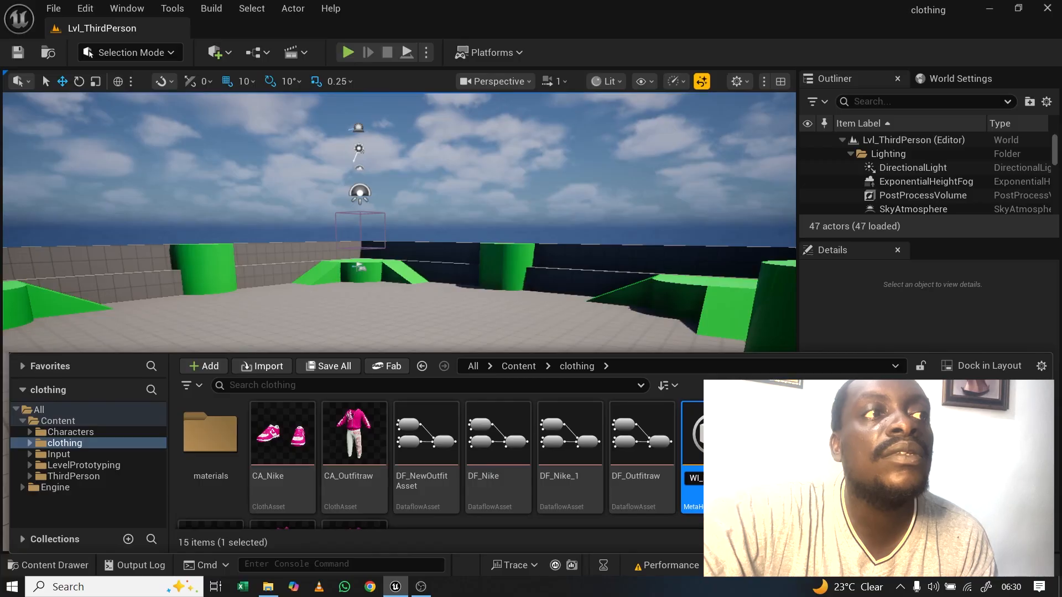
{"action": "type", "text": "Nike"}
{"action": "key", "text": "Return"}
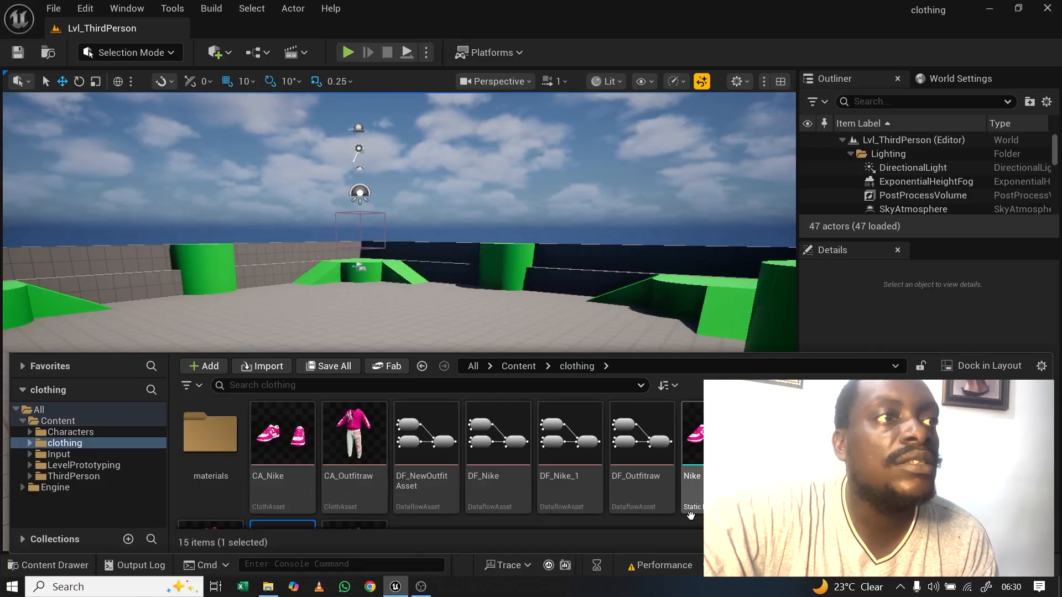
{"action": "scroll", "coordinate": [684, 513], "scroll_direction": "down", "scroll_amount": 3}
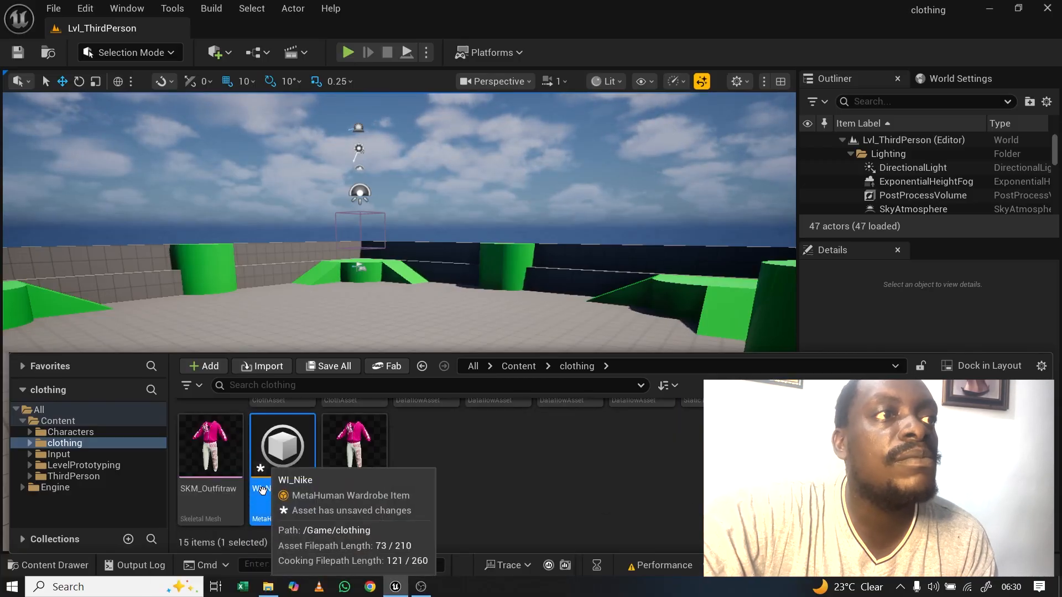
{"action": "scroll", "coordinate": [267, 488], "scroll_direction": "up", "scroll_amount": 3}
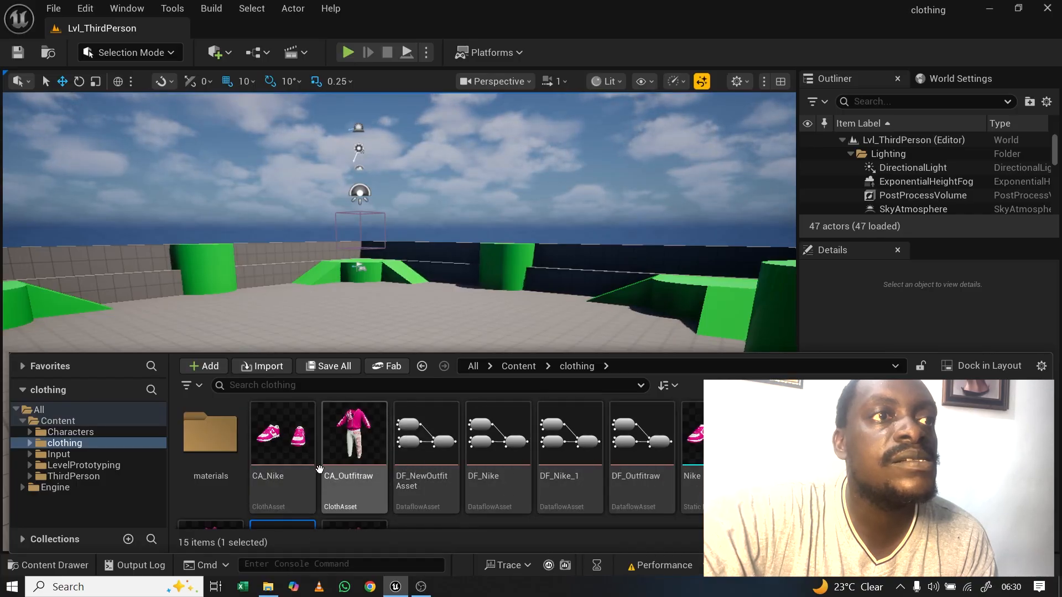
{"action": "scroll", "coordinate": [578, 496], "scroll_direction": "down", "scroll_amount": 3}
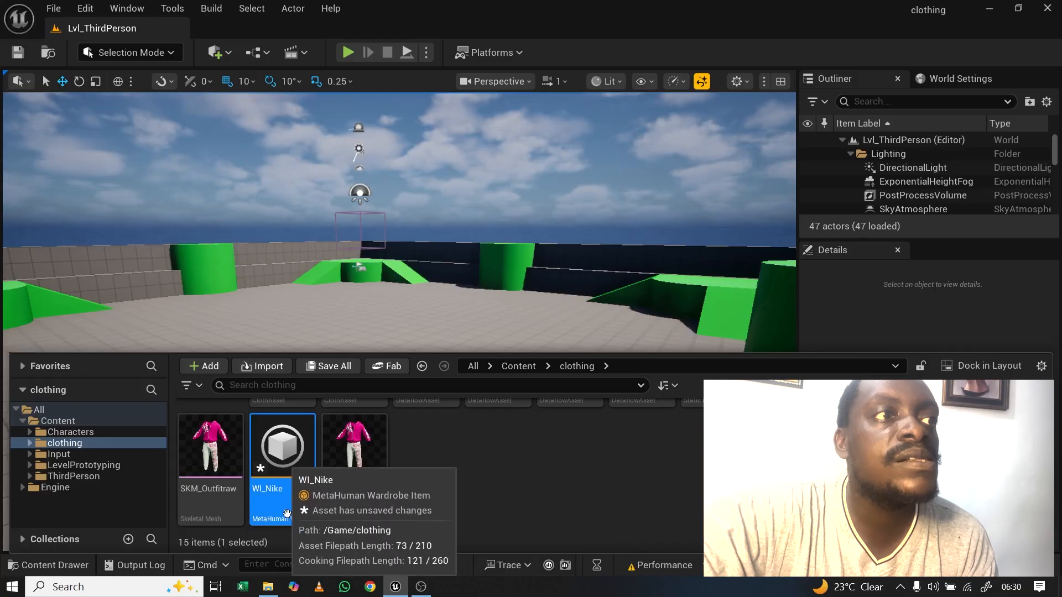
{"action": "double_click", "coordinate": [285, 448]}
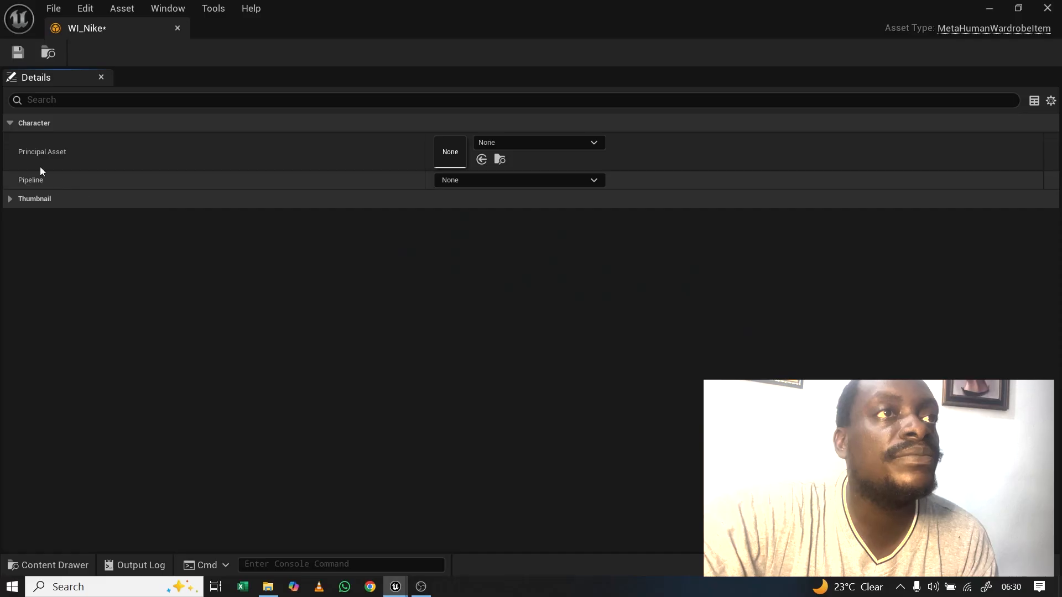
Step: Assign OA_outfitraw from the clothing folder as WI_Nike's Principal Asset
{"action": "left_click", "coordinate": [553, 144]}
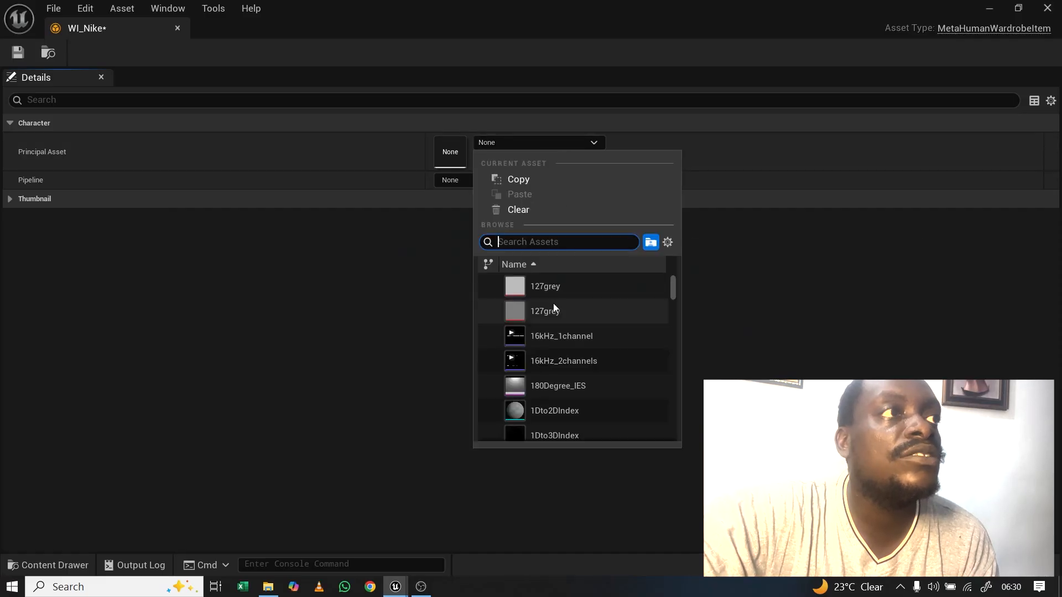
{"action": "left_click", "coordinate": [486, 146]}
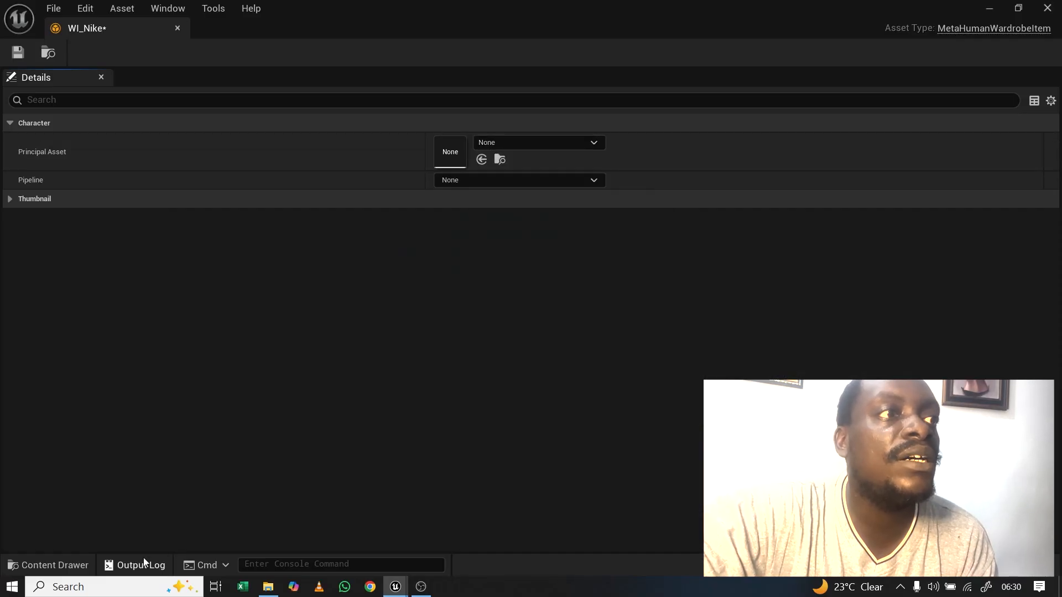
{"action": "left_click", "coordinate": [55, 565]}
{"action": "scroll", "coordinate": [387, 475], "scroll_direction": "up", "scroll_amount": 3}
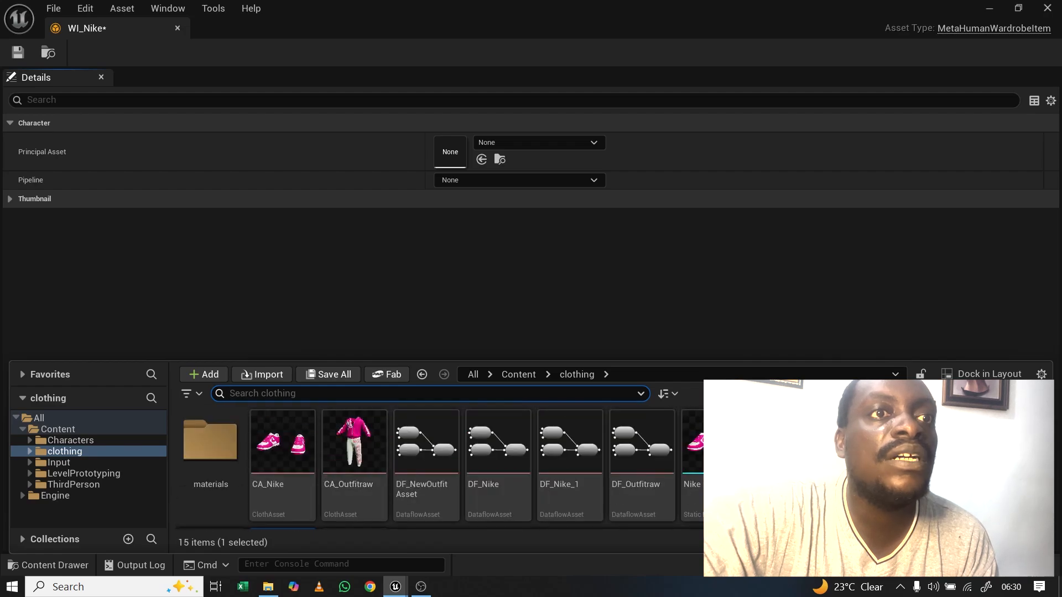
{"action": "left_click_drag", "start_coordinate": [354, 442], "coordinate": [464, 148]}
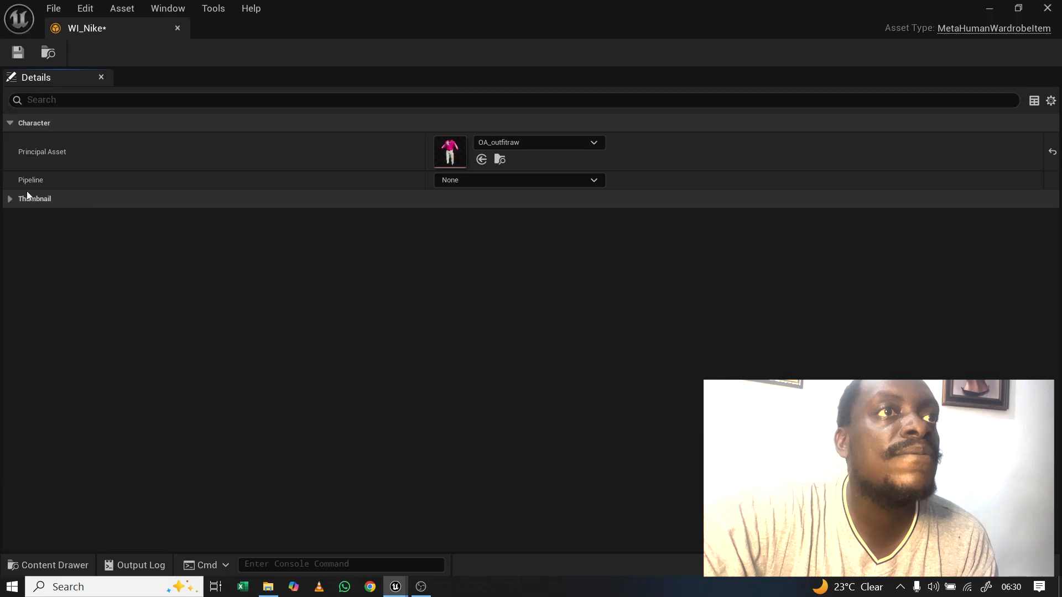
Step: Set MetaHuman Outfit Pipeline and MetaHuman Outfit Editor Pipeline, then save and close WI_Nike
{"action": "left_click", "coordinate": [593, 180]}
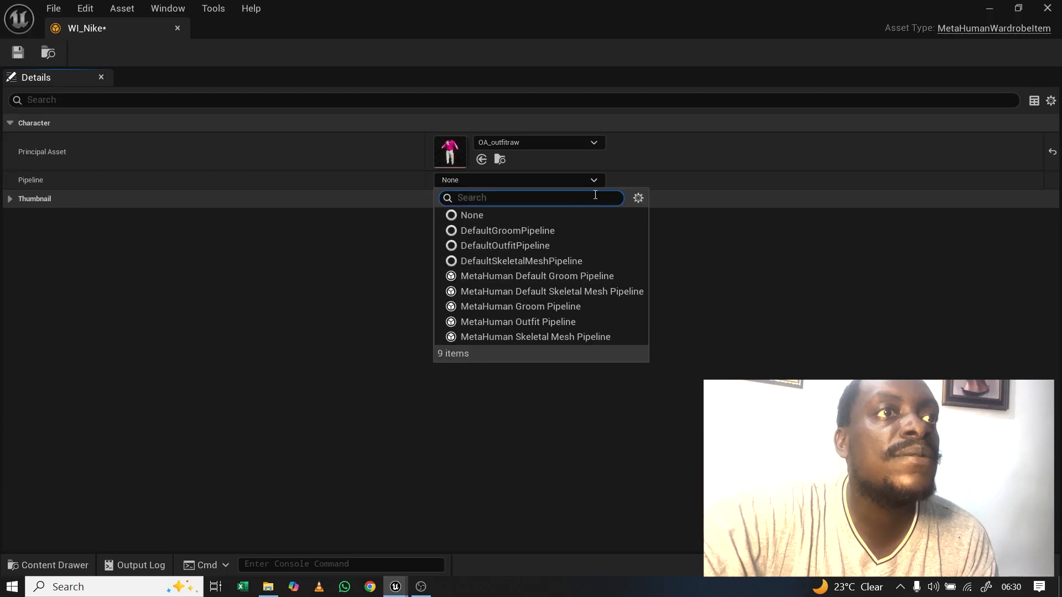
{"action": "left_click", "coordinate": [539, 324]}
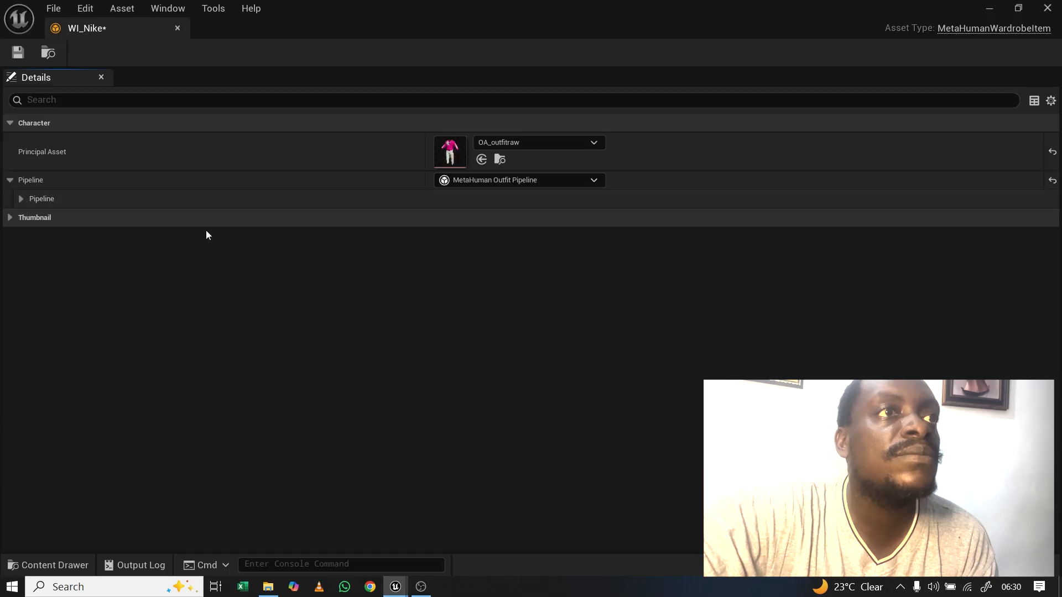
{"action": "left_click", "coordinate": [21, 199]}
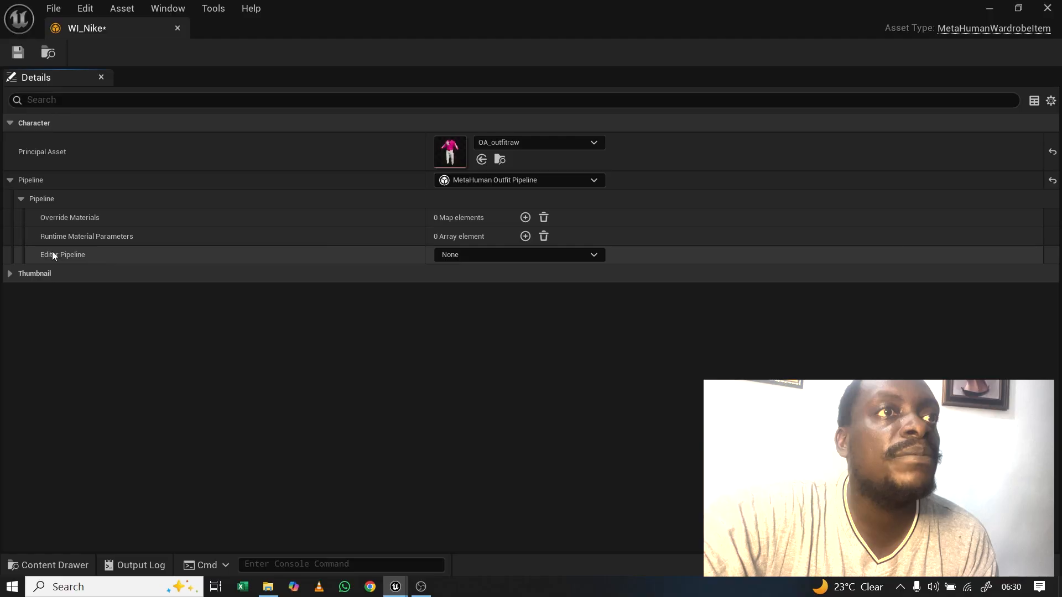
{"action": "left_click", "coordinate": [594, 255]}
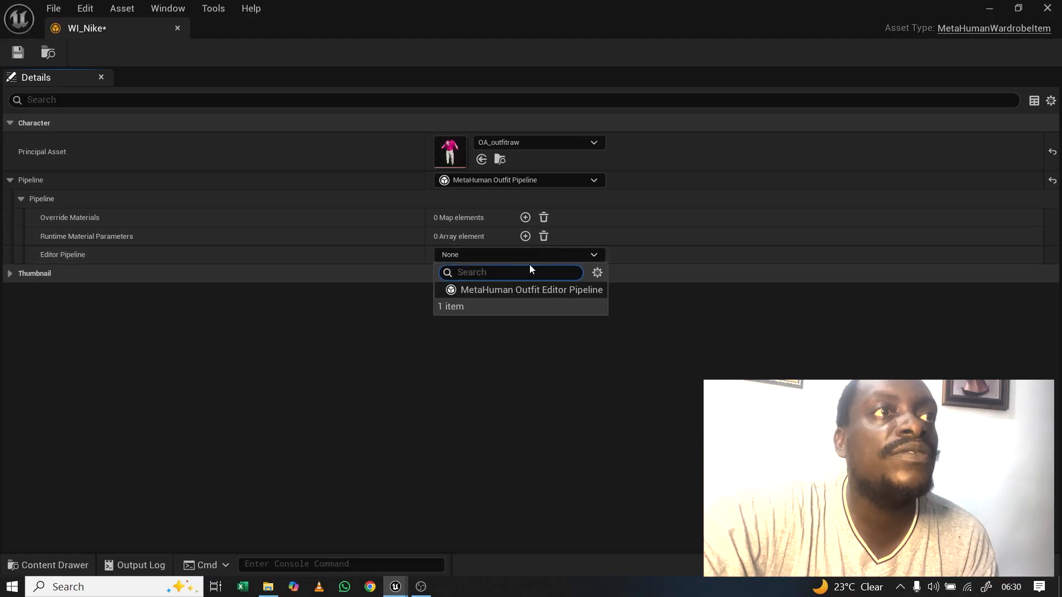
{"action": "left_click", "coordinate": [499, 290]}
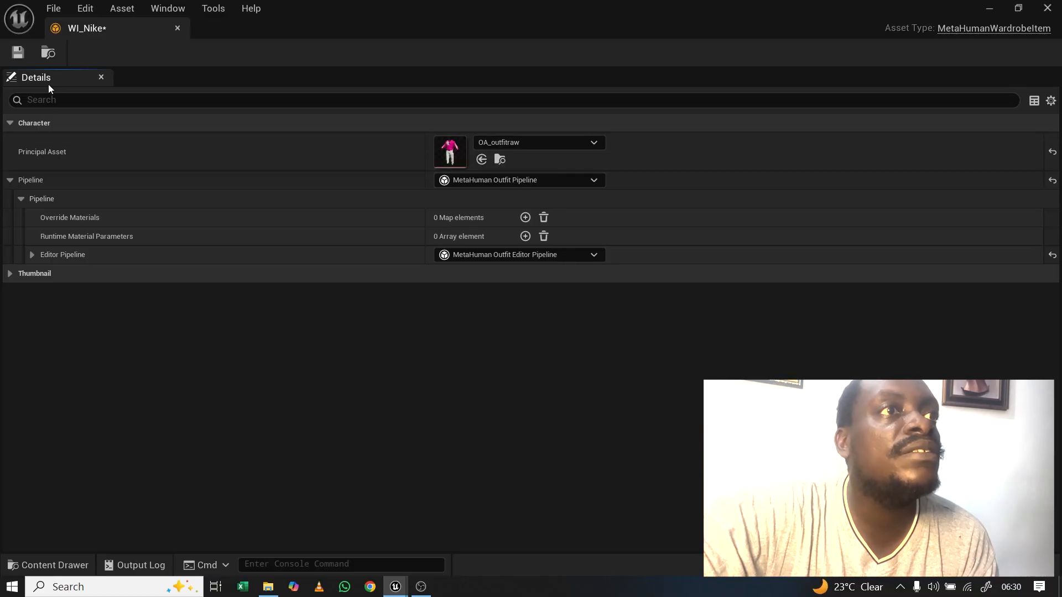
{"action": "left_click", "coordinate": [18, 53]}
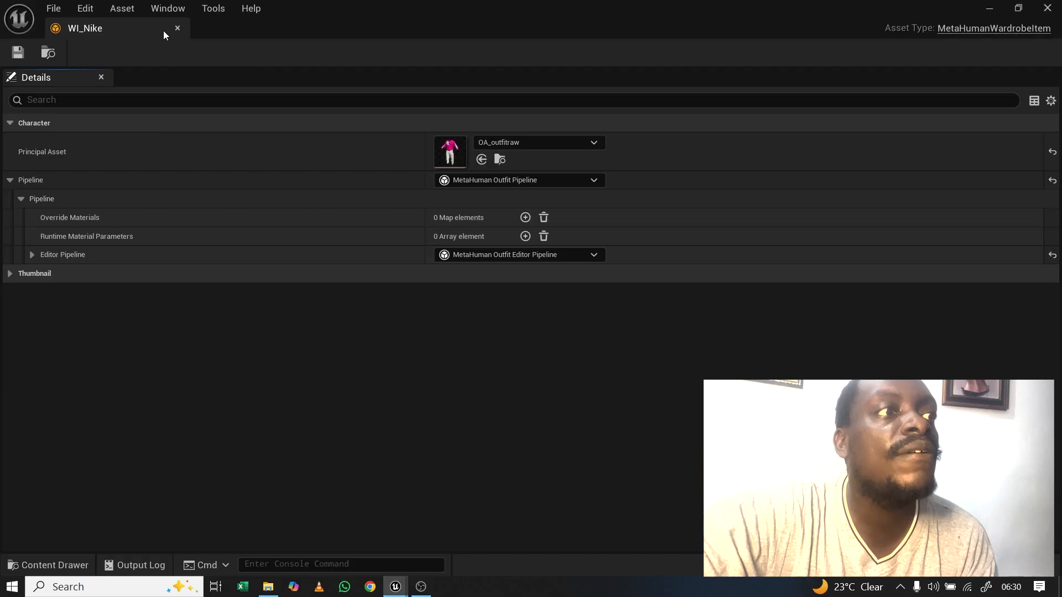
{"action": "left_click", "coordinate": [176, 27]}
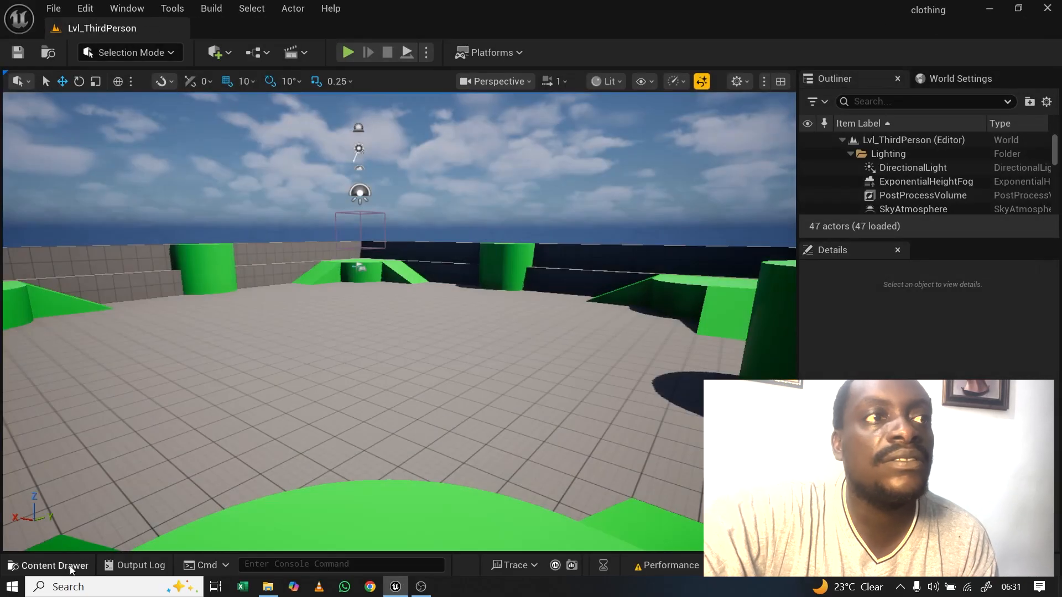
Step: Browse to the top-level Content folder and select the Person MetaHuman character asset
{"action": "left_click", "coordinate": [49, 564]}
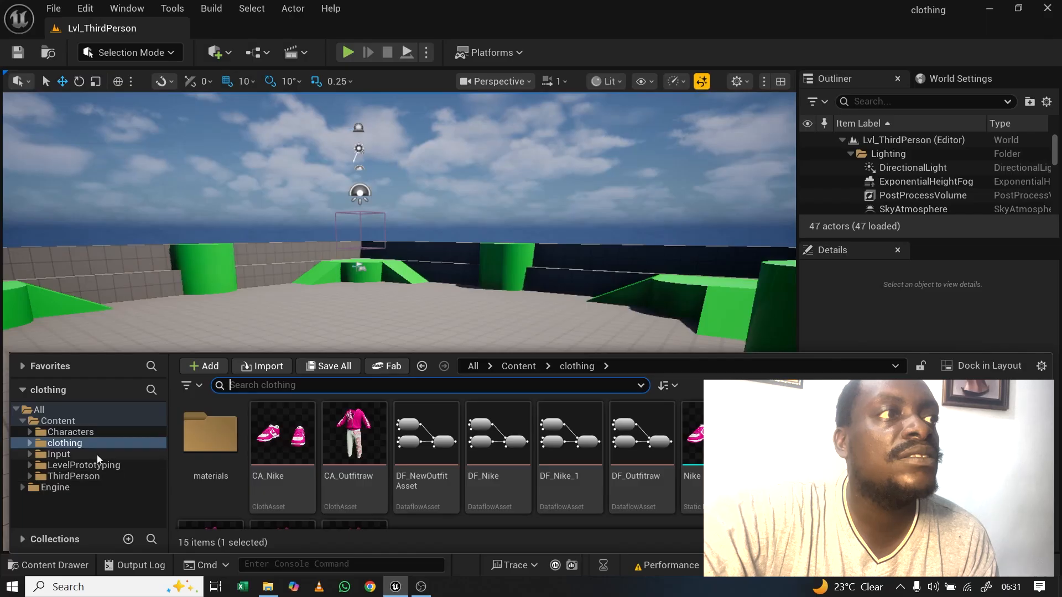
{"action": "left_click", "coordinate": [78, 420]}
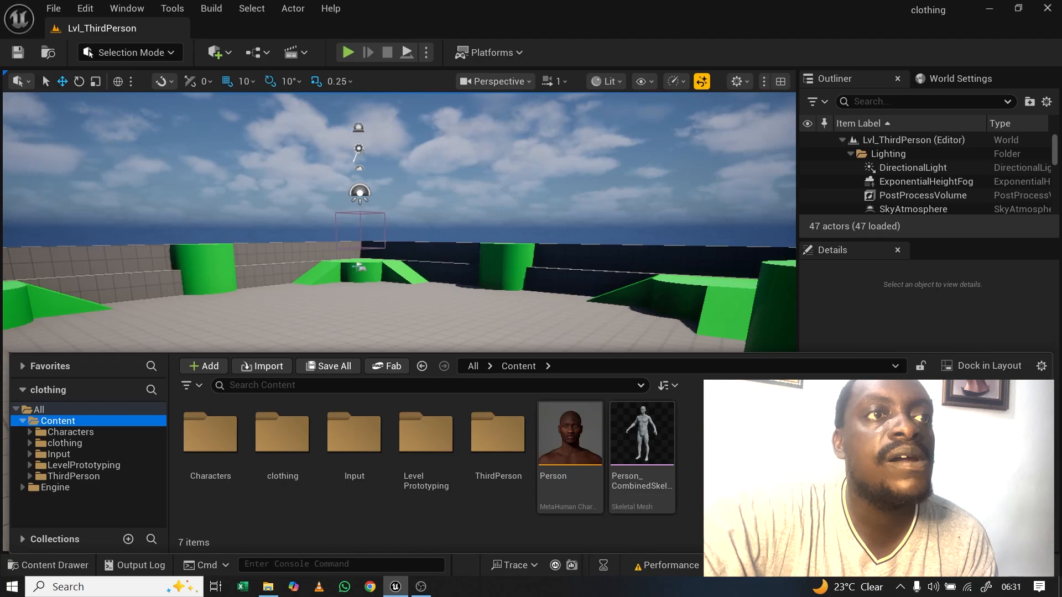
{"action": "left_click", "coordinate": [570, 437]}
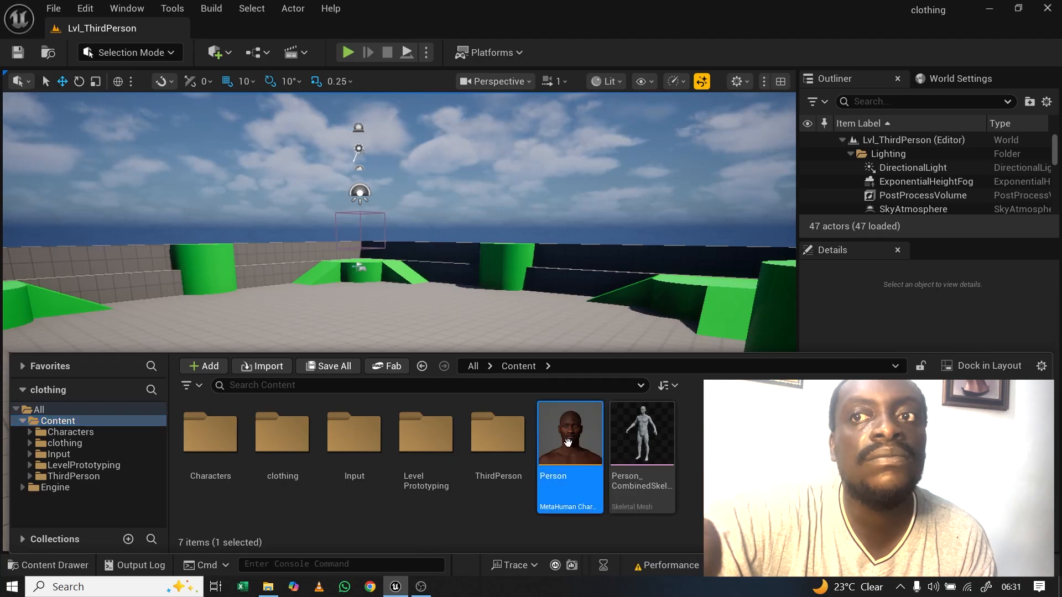
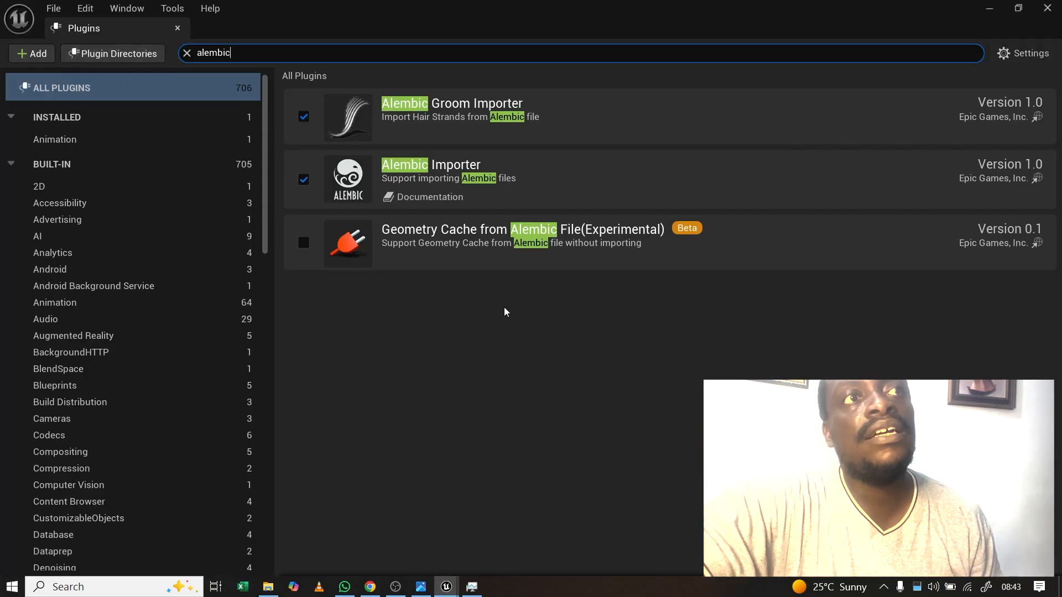
Step: Close the Plugins window, leaving Alembic Groom Importer enabled, and return to Lvl_ThirdPerson
{"action": "left_click", "coordinate": [177, 27]}
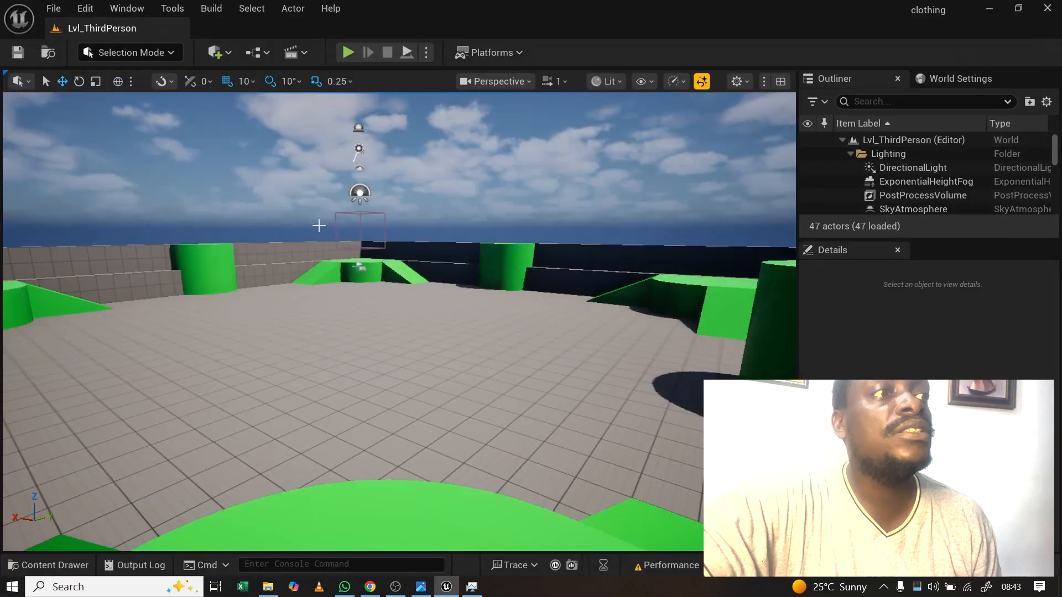
{"action": "left_click", "coordinate": [47, 565]}
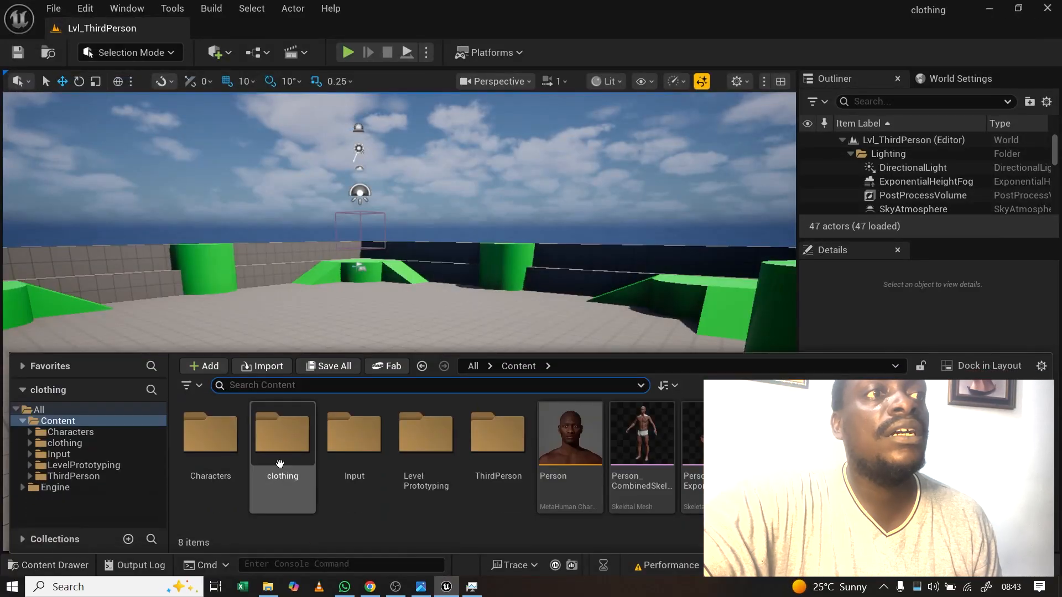
Step: Create a new folder named groom under Content and open it
{"action": "left_click", "coordinate": [203, 366]}
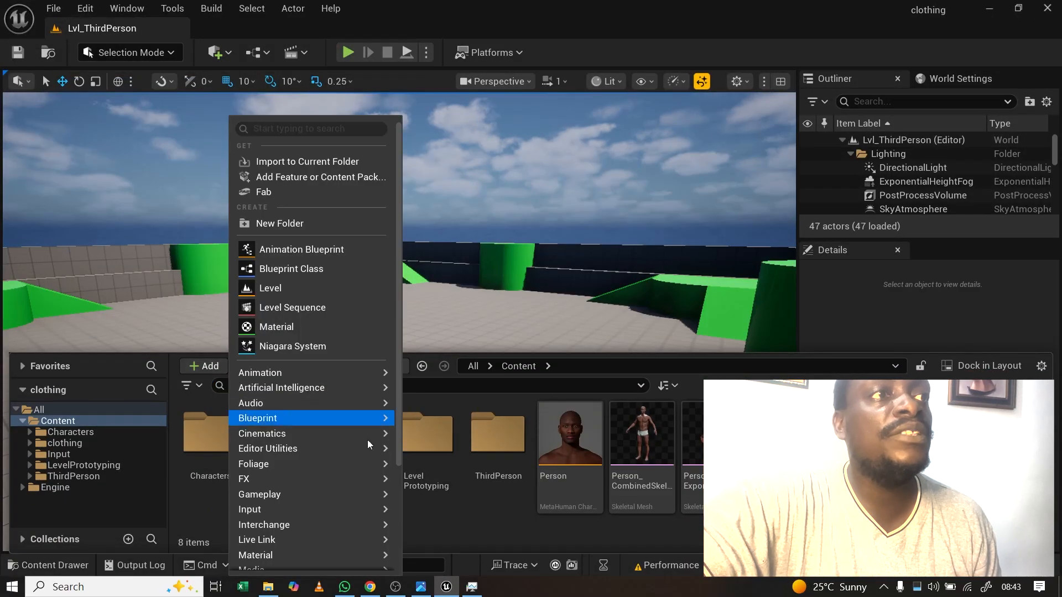
{"action": "left_click", "coordinate": [271, 226]}
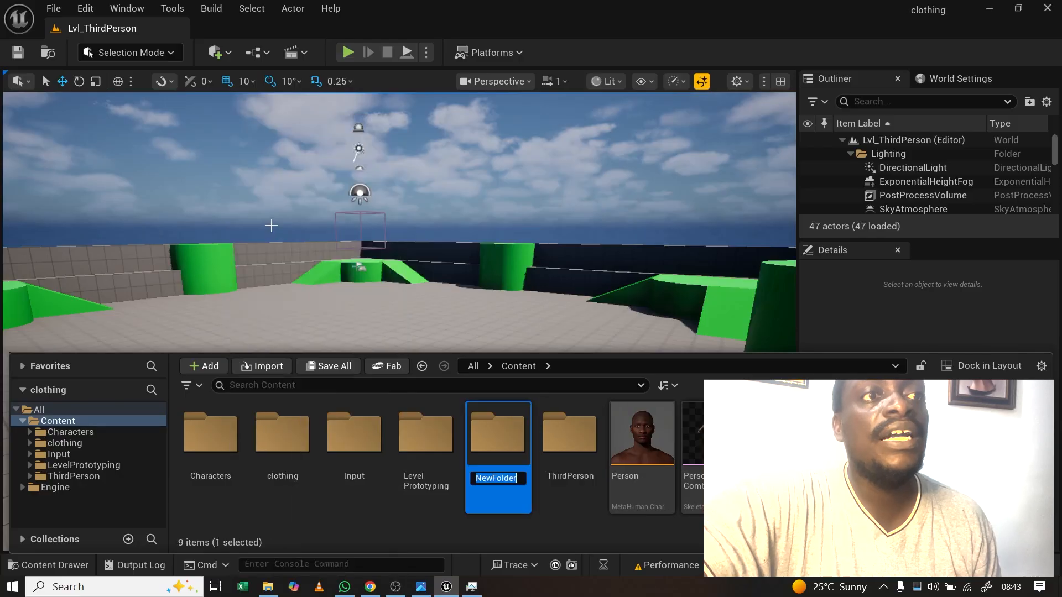
{"action": "type", "text": "groom"}
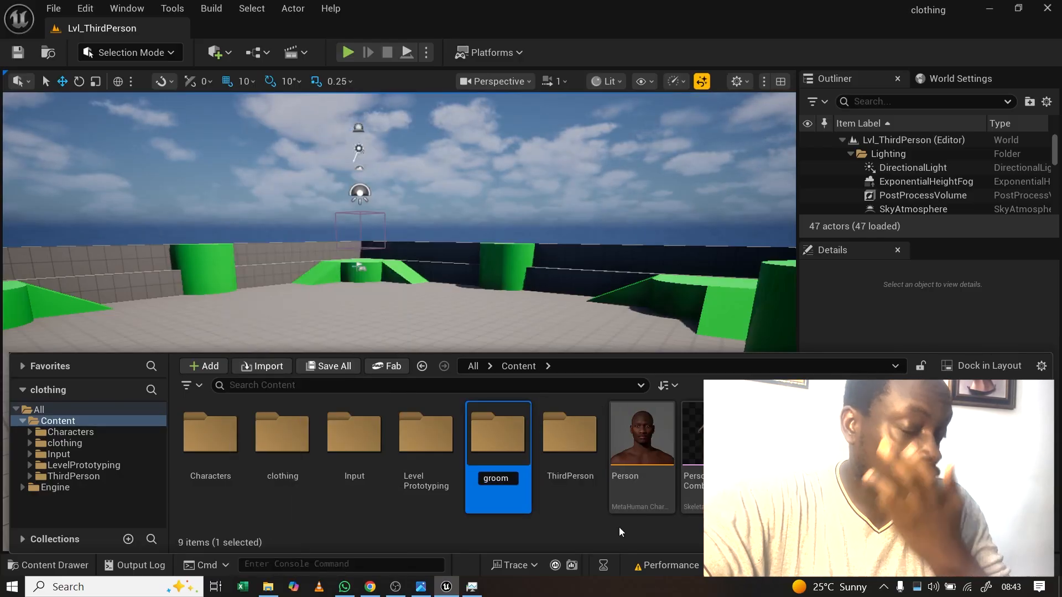
{"action": "key", "text": "Return"}
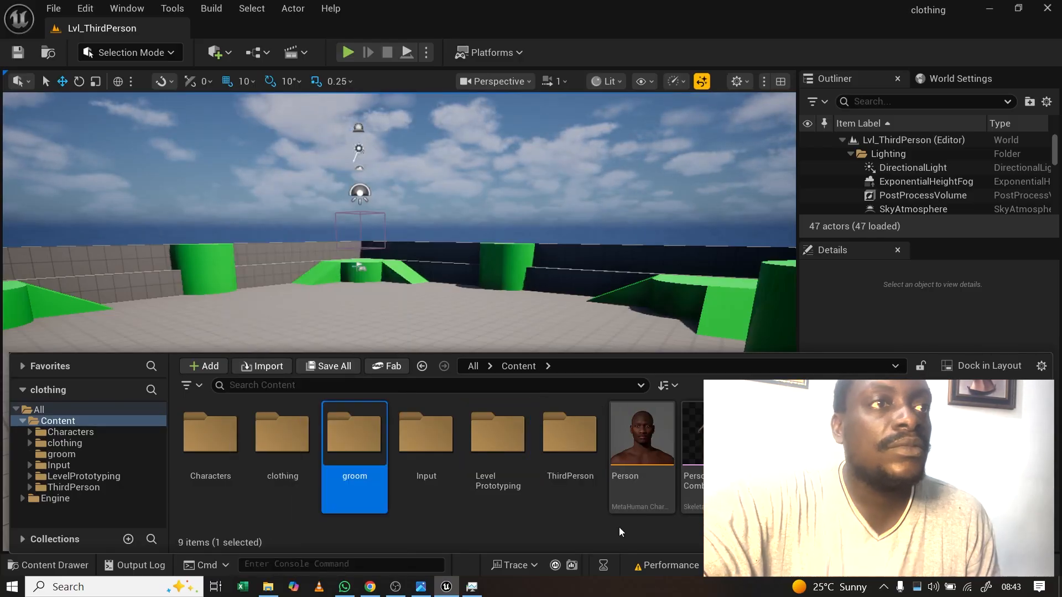
{"action": "double_click", "coordinate": [353, 434]}
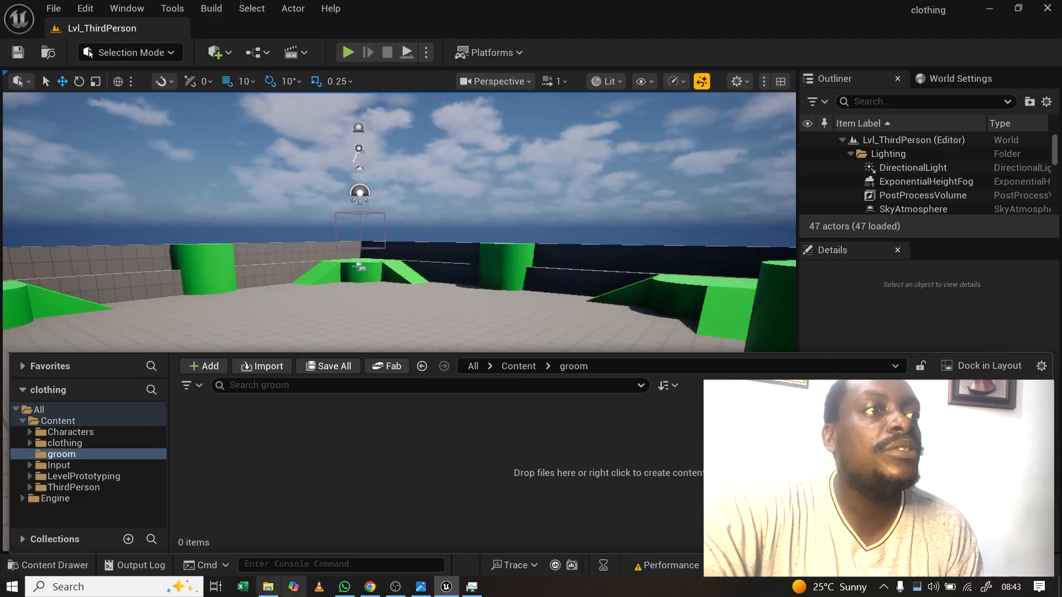
Step: Import hairshop.abc from the desktop into the groom folder as a groom asset
{"action": "left_click", "coordinate": [277, 591]}
{"action": "left_click_drag", "start_coordinate": [796, 295], "coordinate": [264, 475]}
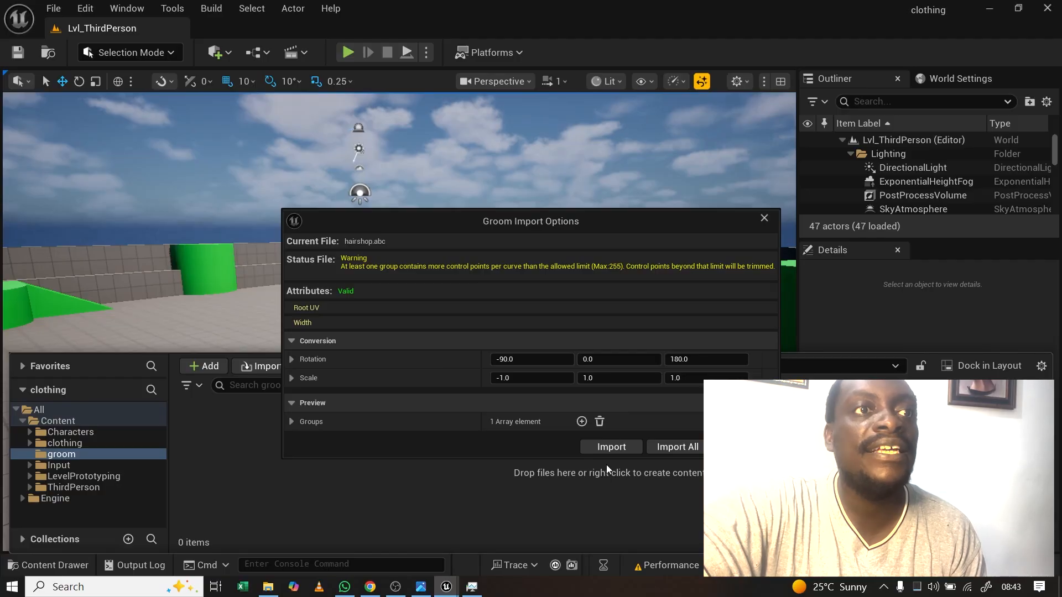
{"action": "left_click", "coordinate": [612, 446]}
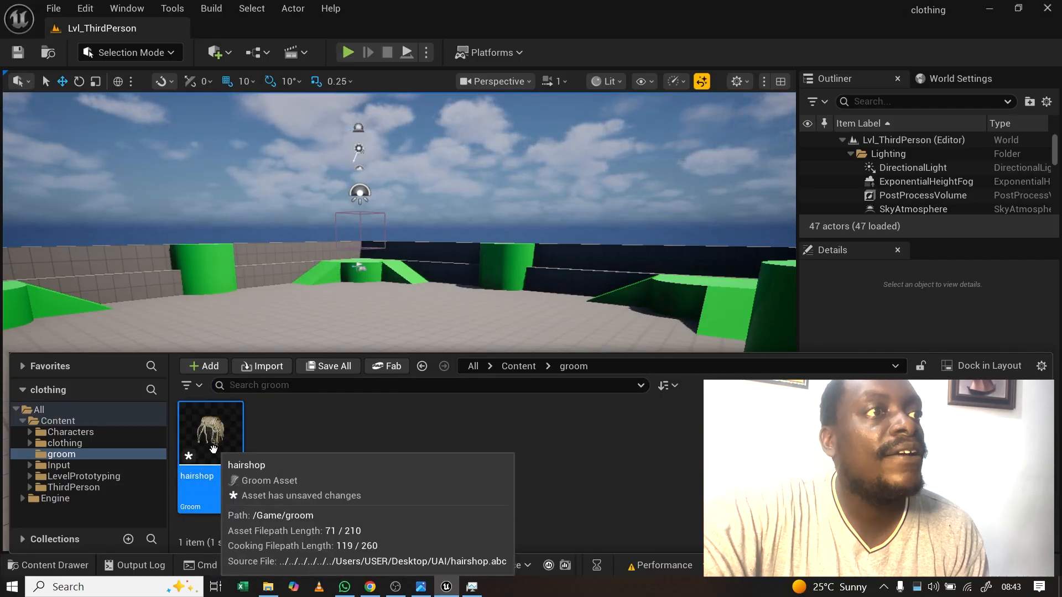
Step: Open the hairshop groom editor and display its Strands settings
{"action": "double_click", "coordinate": [214, 439]}
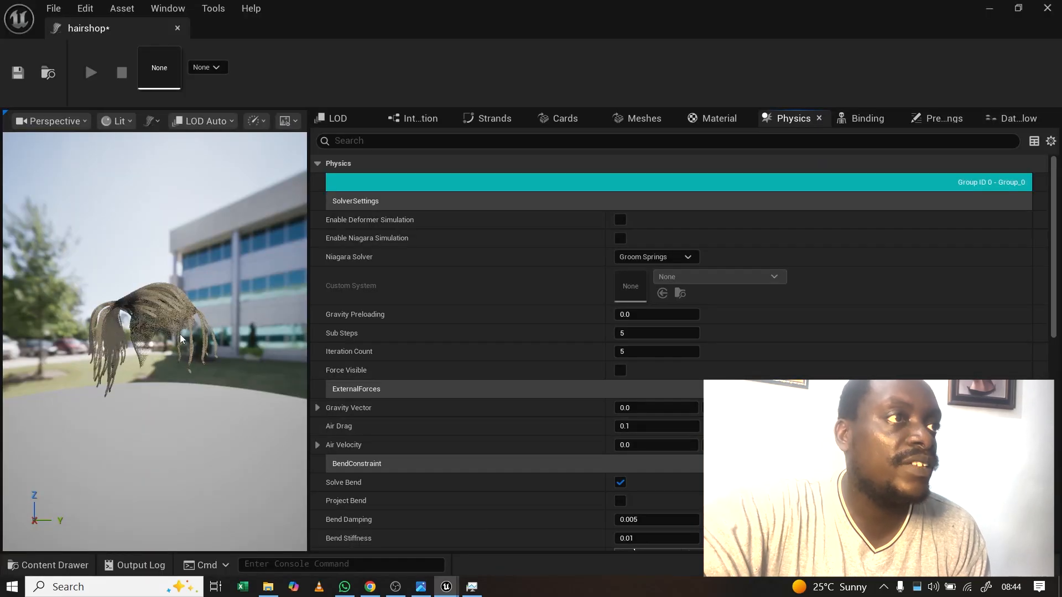
{"action": "left_click_drag", "start_coordinate": [181, 334], "coordinate": [111, 335]}
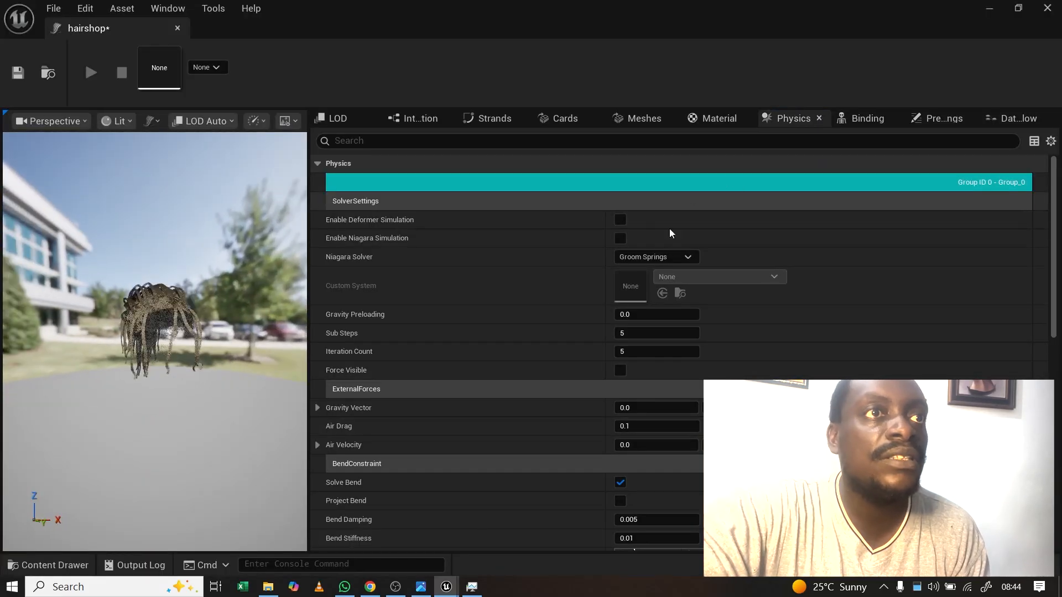
{"action": "left_click", "coordinate": [494, 119]}
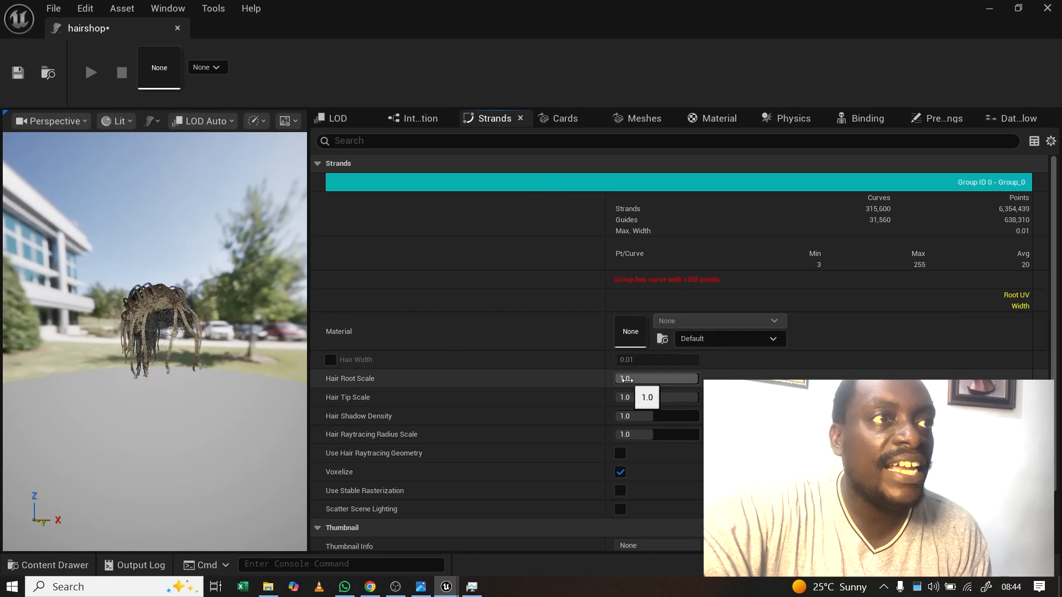
{"action": "scroll", "coordinate": [161, 326], "scroll_direction": "up", "scroll_amount": 6}
{"action": "scroll", "coordinate": [161, 325], "scroll_direction": "down", "scroll_amount": 4}
{"action": "scroll", "coordinate": [161, 325], "scroll_direction": "up", "scroll_amount": 3}
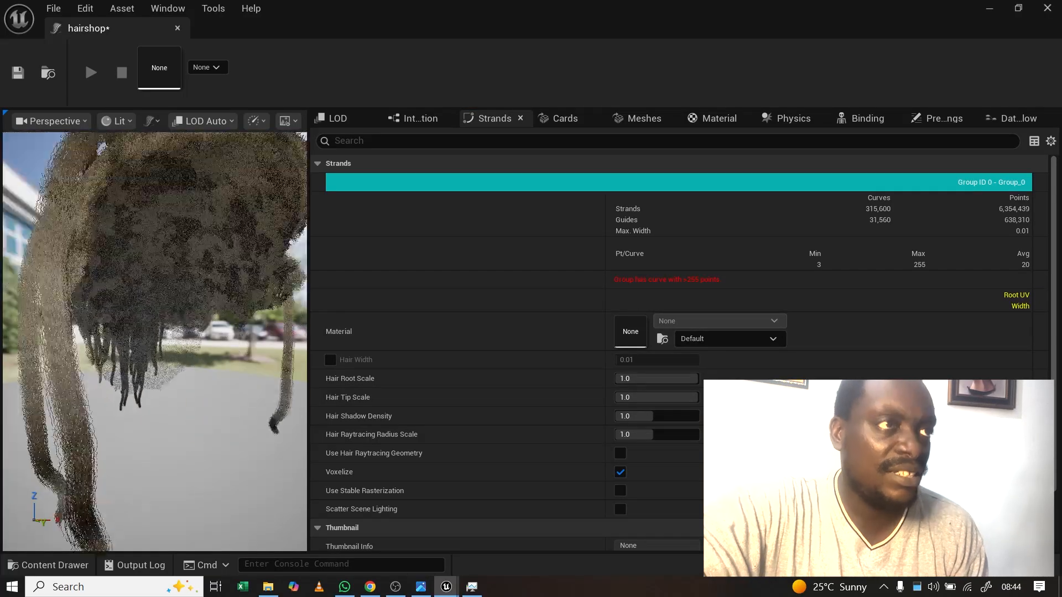
{"action": "scroll", "coordinate": [162, 325], "scroll_direction": "down", "scroll_amount": 4}
{"action": "left_click_drag", "start_coordinate": [161, 325], "coordinate": [185, 326]}
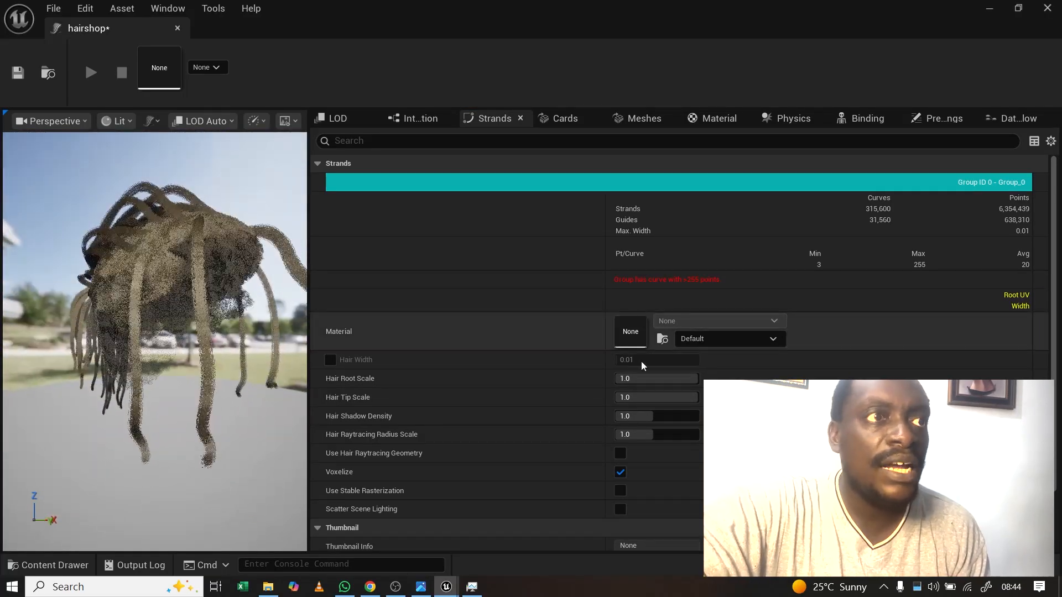
Step: Set the strands' Hair Root Scale to 1.5 and Hair Tip Scale to 0.5
{"action": "left_click", "coordinate": [642, 378]}
{"action": "type", "text": "1"}
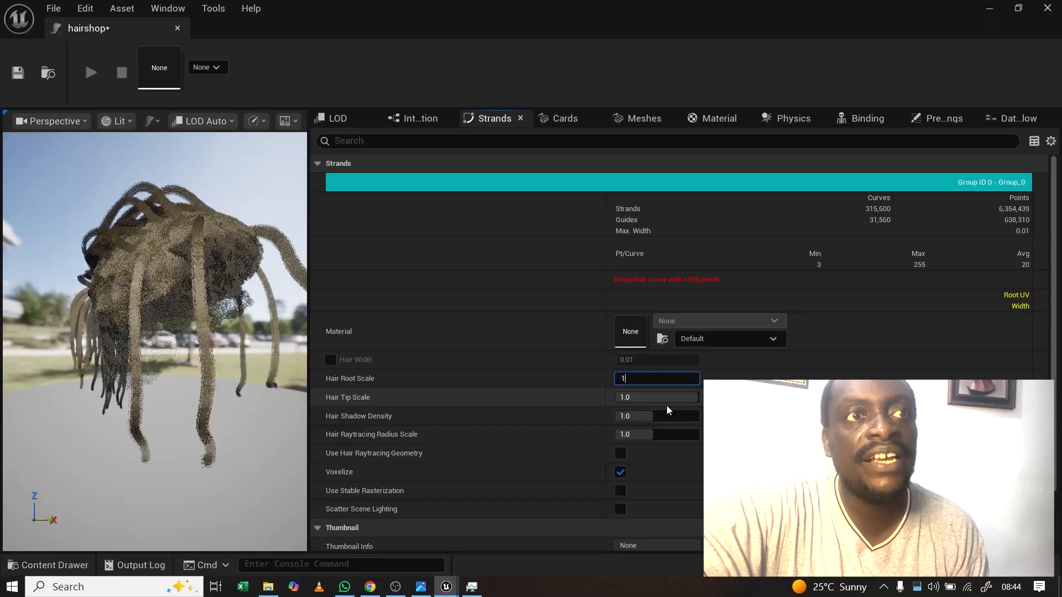
{"action": "type", "text": ".5"}
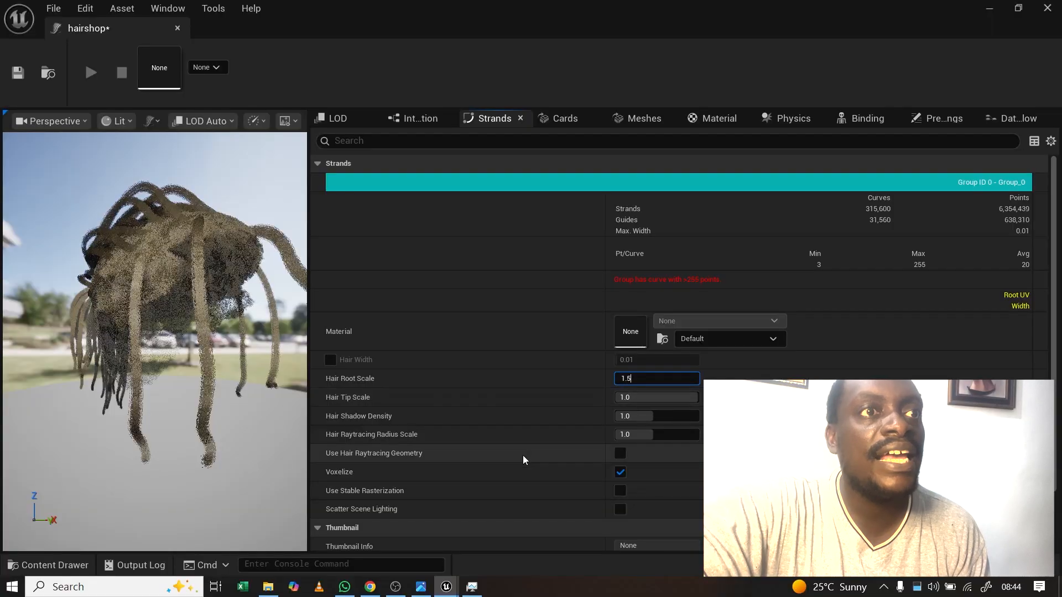
{"action": "left_click", "coordinate": [624, 397]}
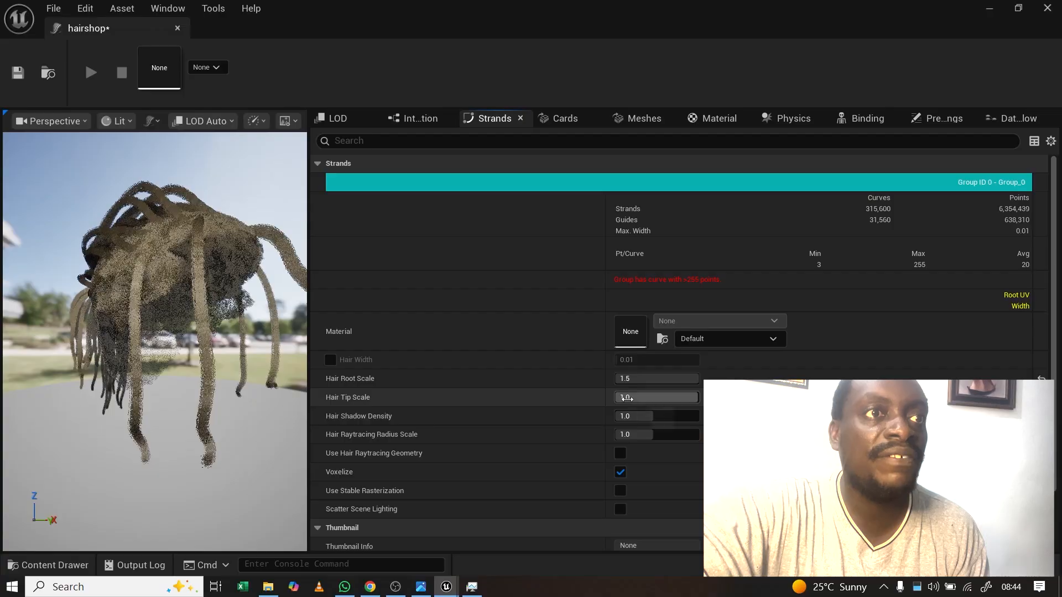
{"action": "left_click", "coordinate": [625, 397]}
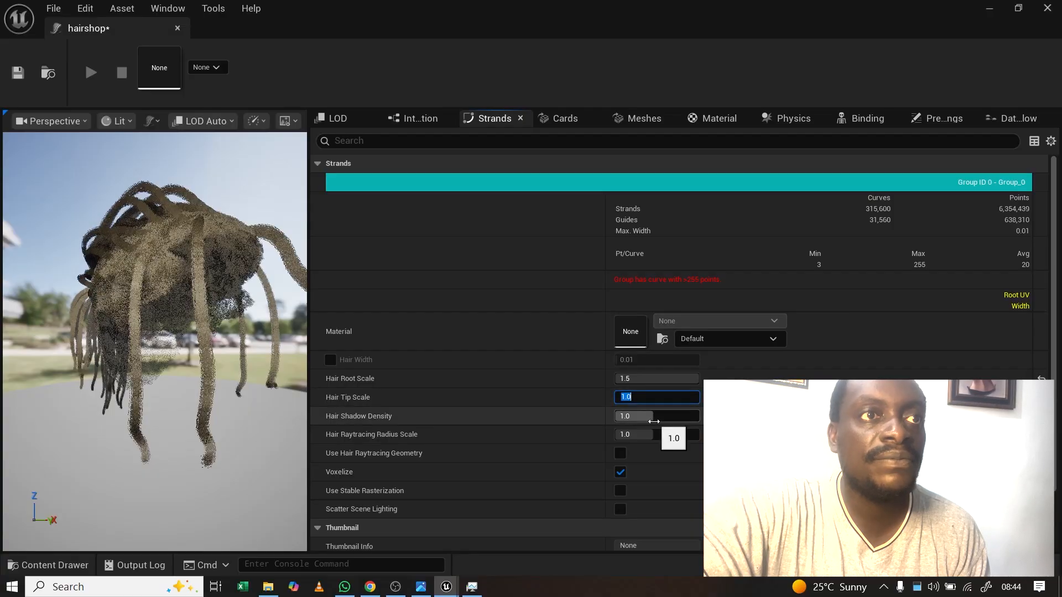
{"action": "type", "text": "0"}
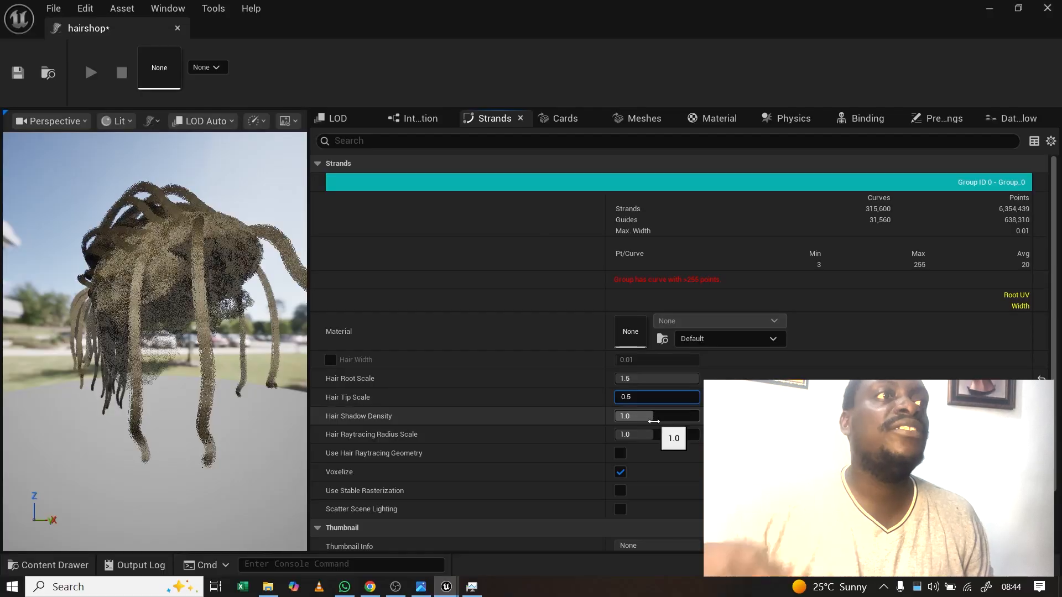
{"action": "type", "text": ".5"}
{"action": "key", "text": "Return"}
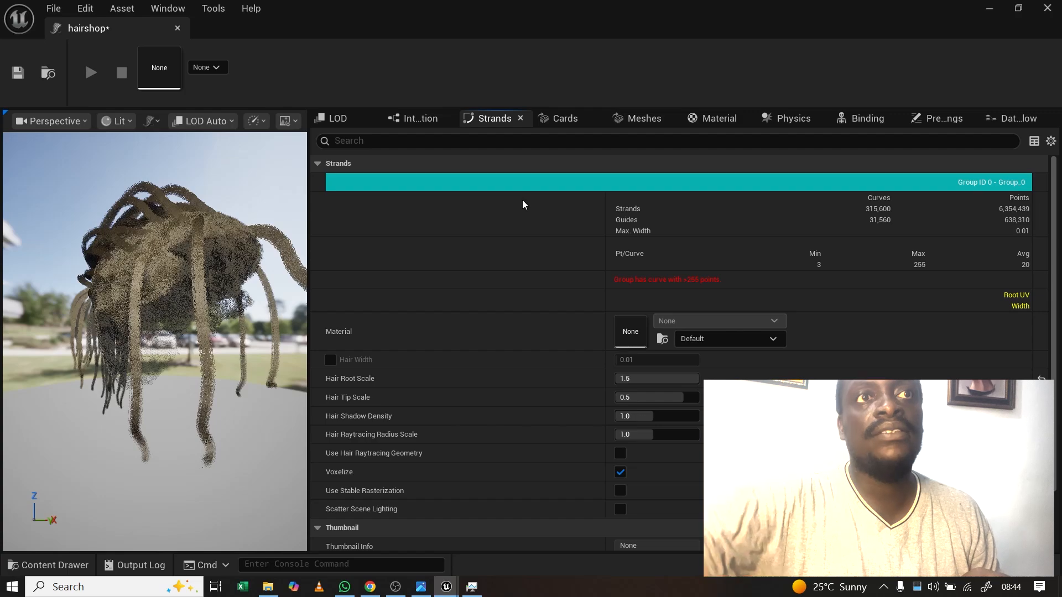
{"action": "left_click", "coordinate": [720, 119]}
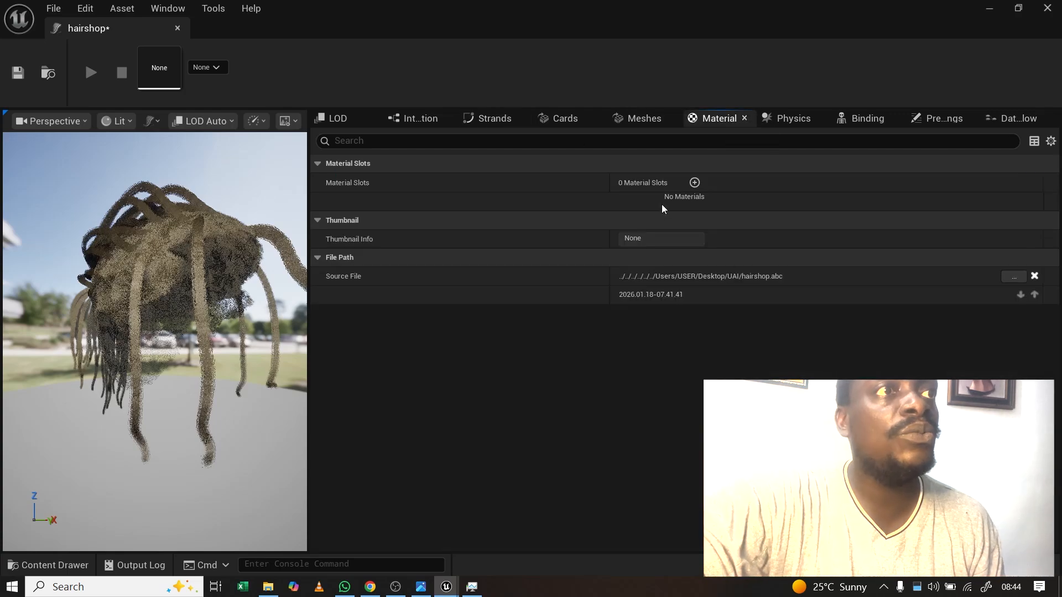
Step: Add material slot Element 0 using MI_Hair and start renaming the slot to MI_hair
{"action": "left_click", "coordinate": [694, 182]}
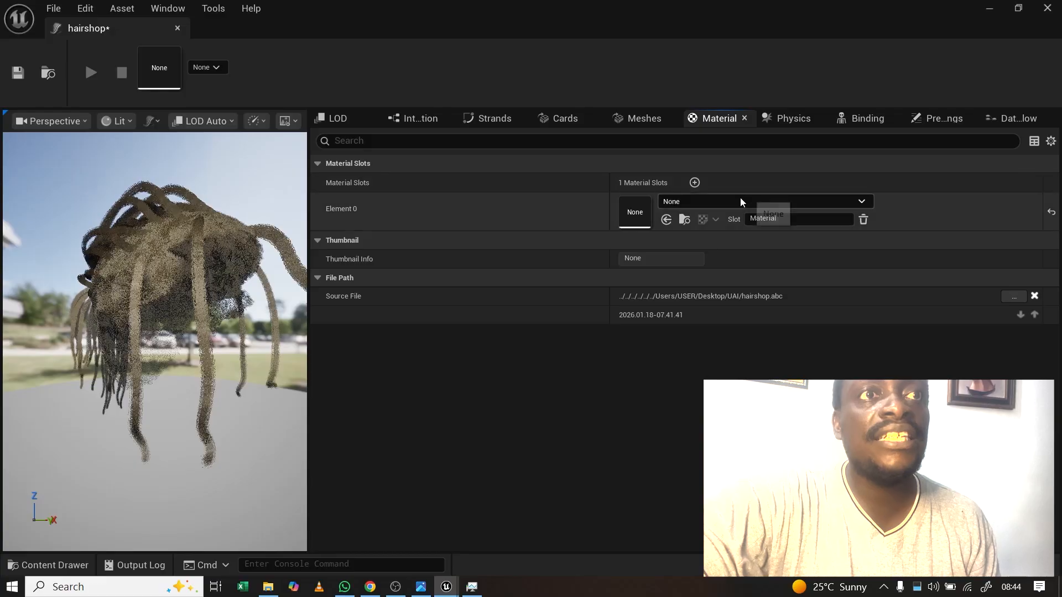
{"action": "left_click", "coordinate": [734, 201]}
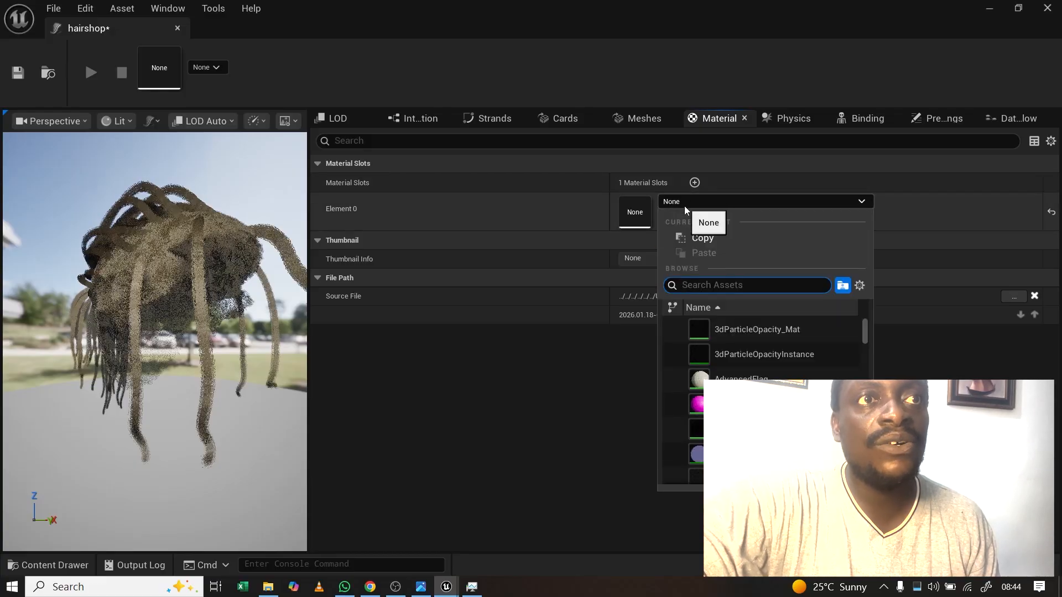
{"action": "type", "text": "M"}
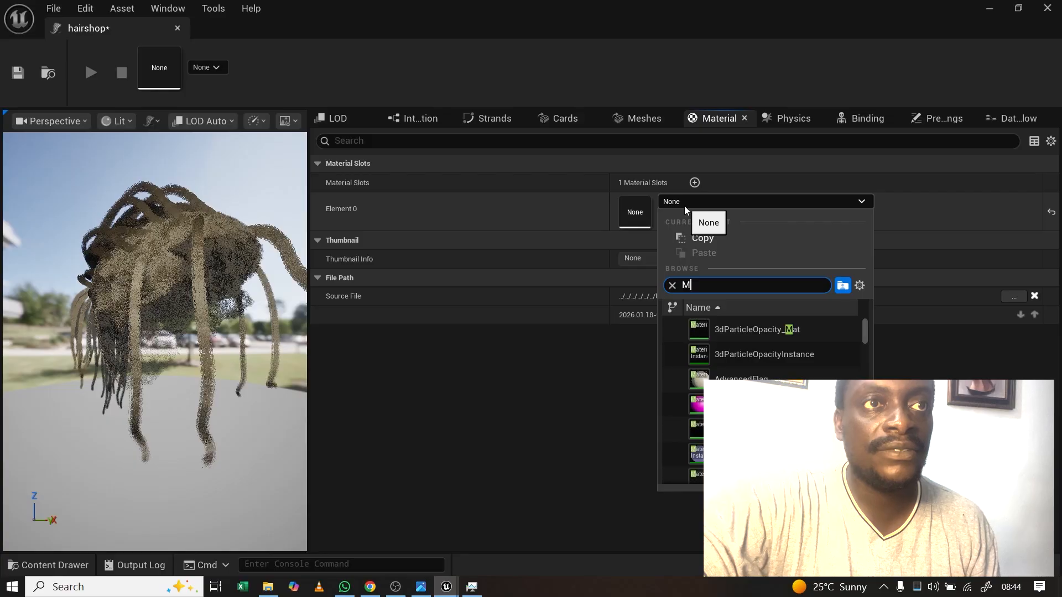
{"action": "type", "text": "I"}
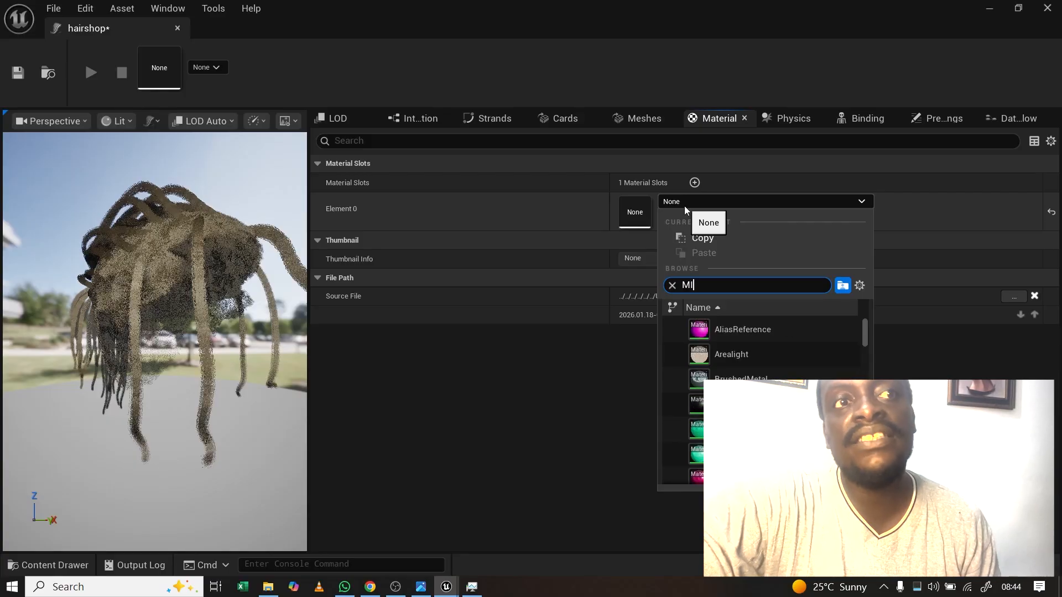
{"action": "type", "text": "_hai"}
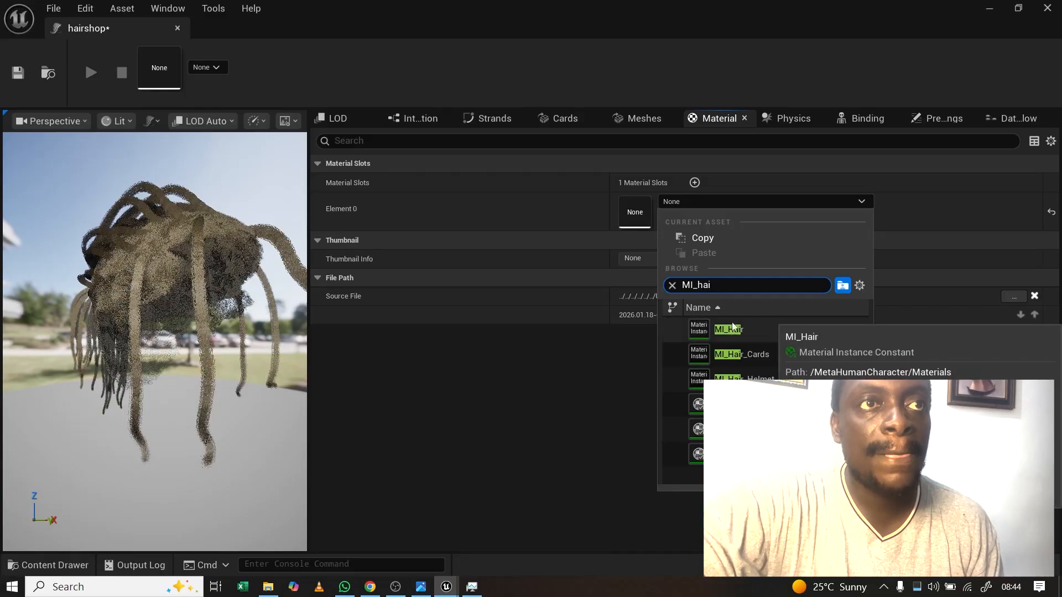
{"action": "left_click", "coordinate": [731, 328]}
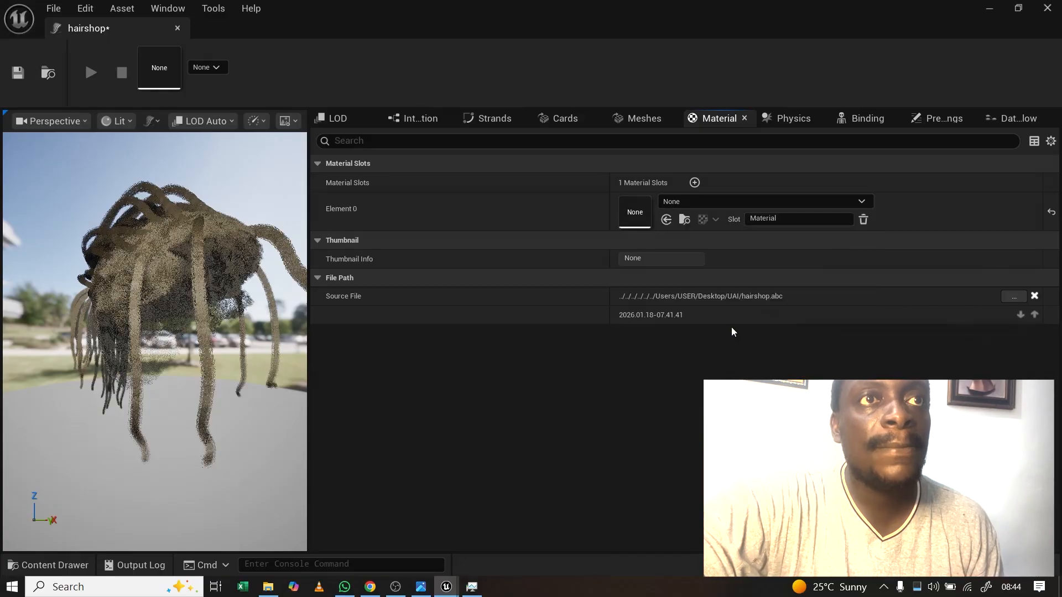
{"action": "left_click", "coordinate": [782, 220]}
{"action": "left_click_drag", "start_coordinate": [780, 220], "coordinate": [746, 224]}
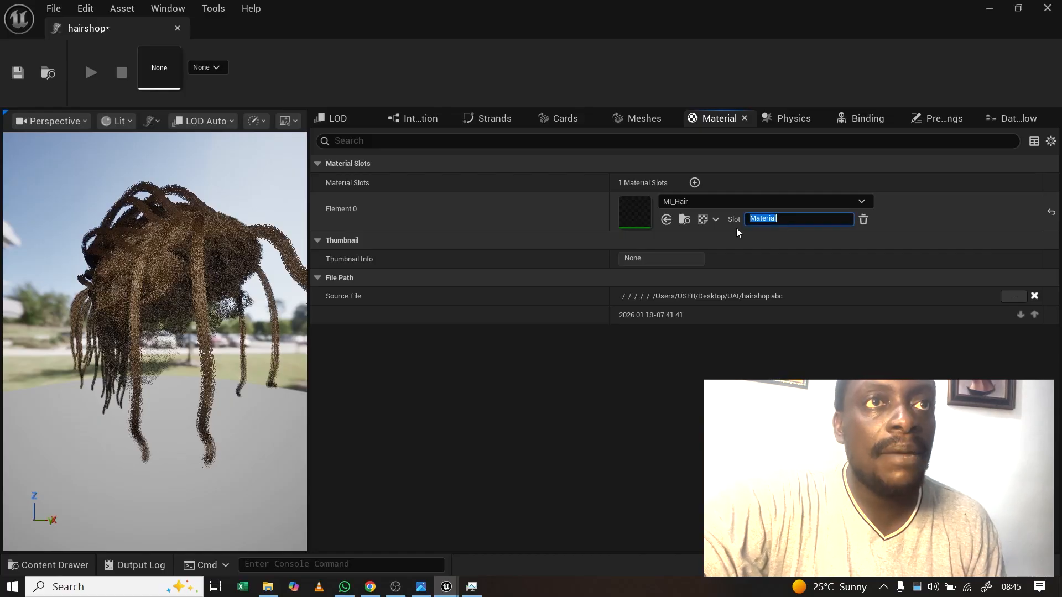
{"action": "type", "text": "MI_hair"}
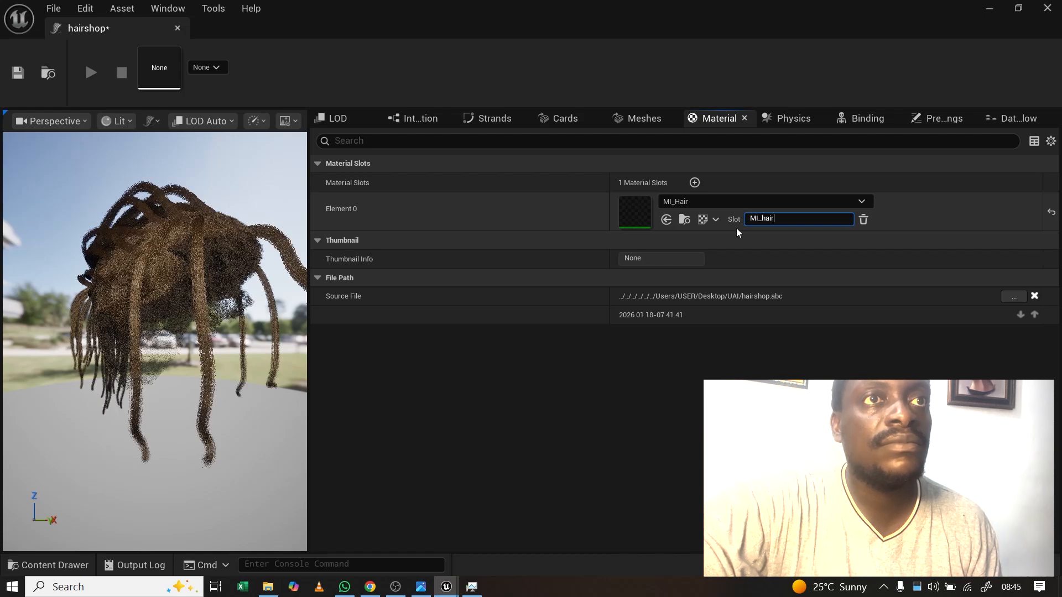
Step: Confirm the MI_hair slot name and set the strands material to '0 - MI_hair'
{"action": "left_click", "coordinate": [728, 181]}
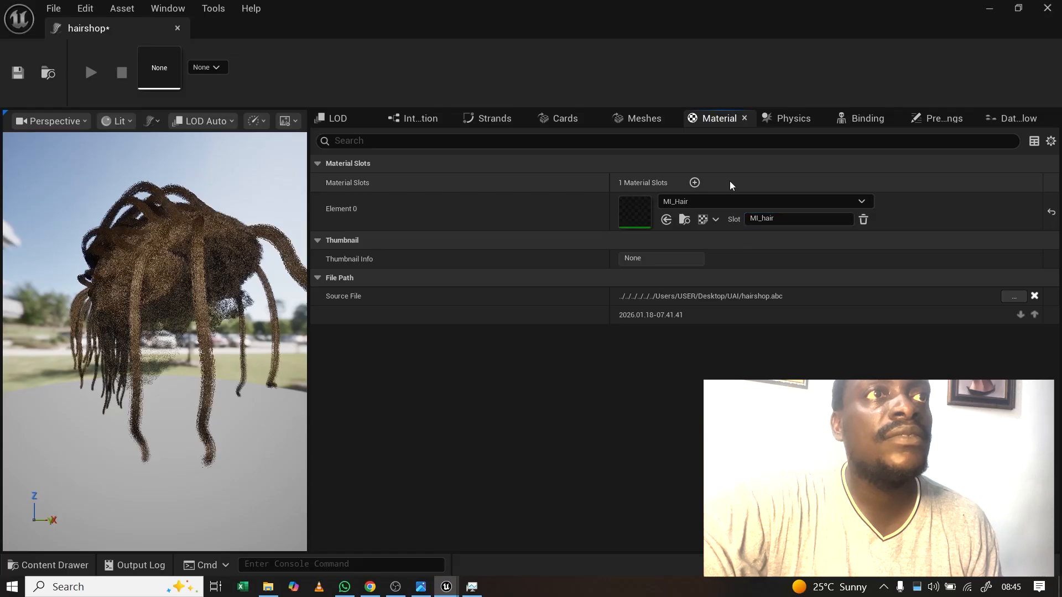
{"action": "left_click", "coordinate": [492, 119]}
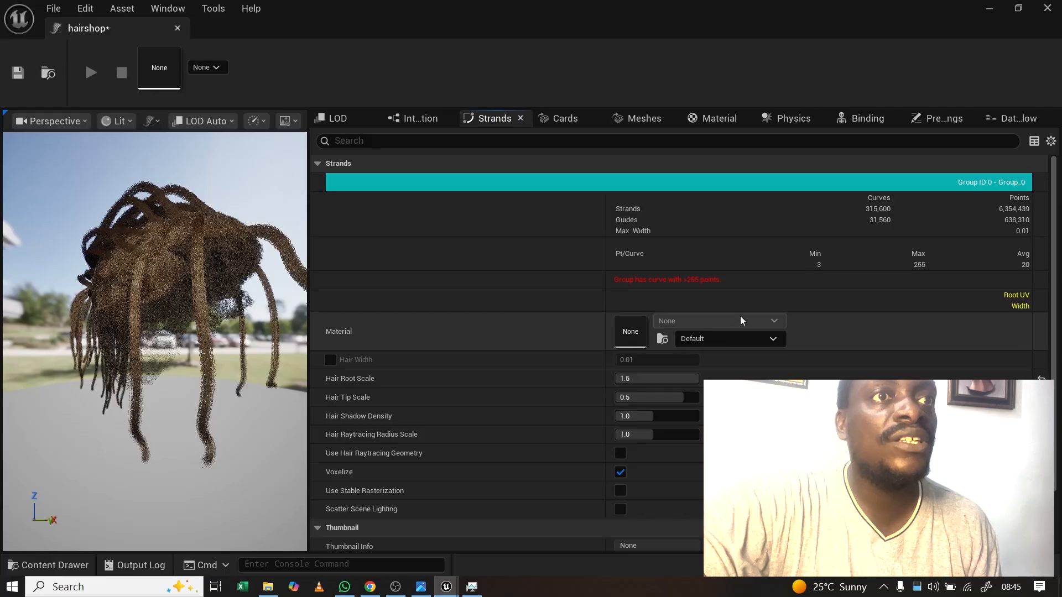
{"action": "left_click", "coordinate": [766, 337]}
{"action": "left_click", "coordinate": [719, 378]}
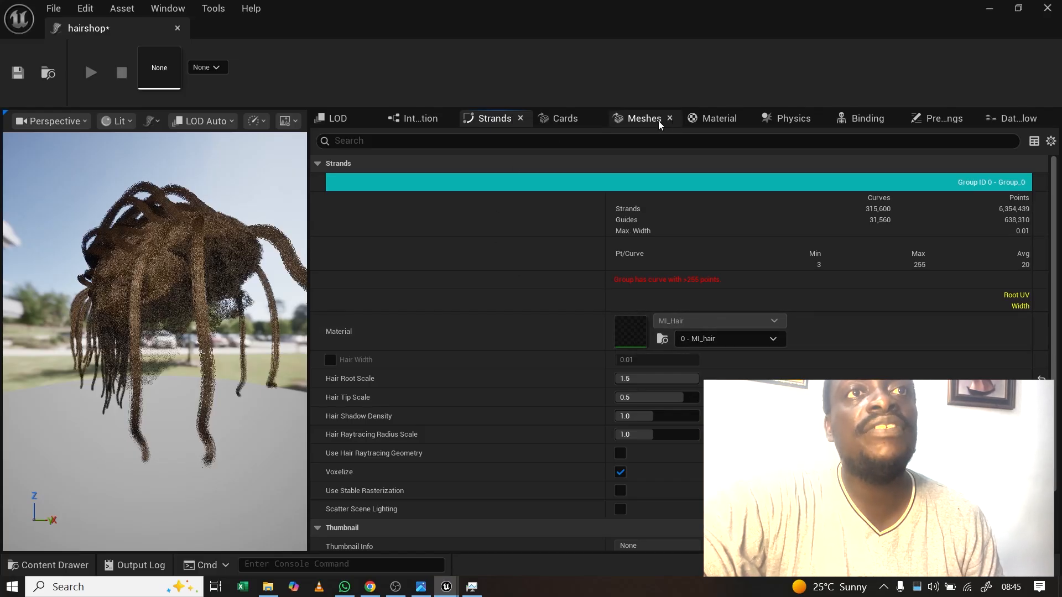
{"action": "left_click", "coordinate": [790, 119]}
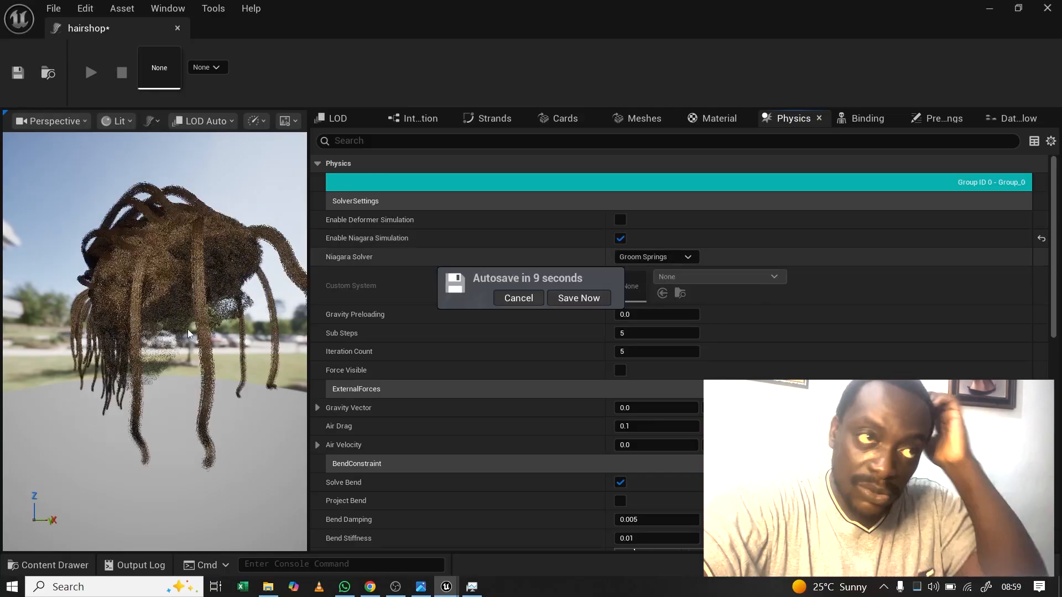
Step: Zoom the hair preview, then save the hairshop groom at /Game/groom/hairshop via Save Selected
{"action": "scroll", "coordinate": [188, 330], "scroll_direction": "down", "scroll_amount": 5}
{"action": "scroll", "coordinate": [189, 333], "scroll_direction": "up", "scroll_amount": 5}
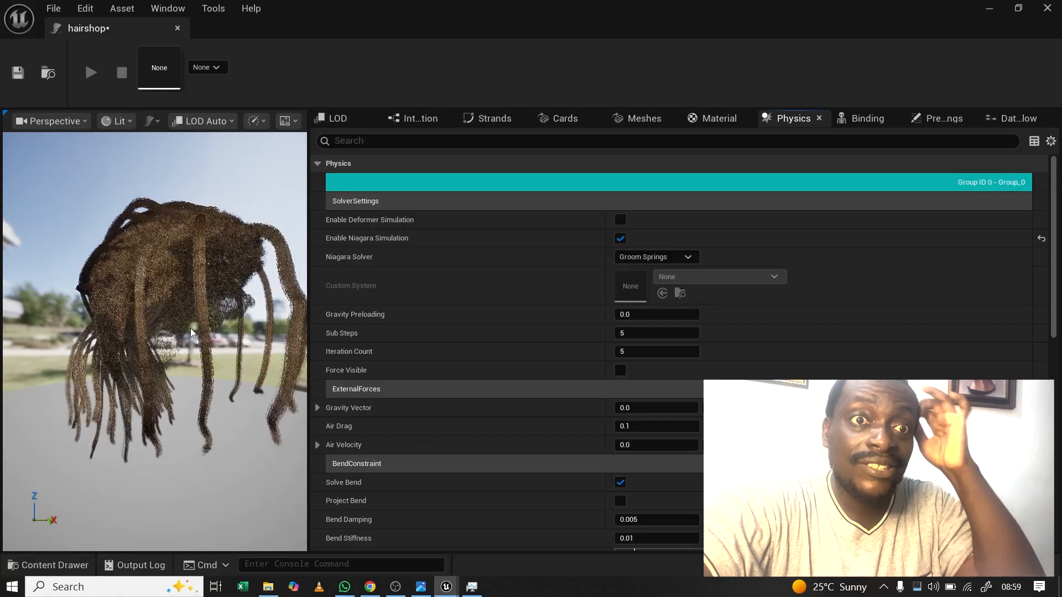
{"action": "scroll", "coordinate": [189, 333], "scroll_direction": "up", "scroll_amount": 3}
{"action": "scroll", "coordinate": [189, 333], "scroll_direction": "down", "scroll_amount": 5}
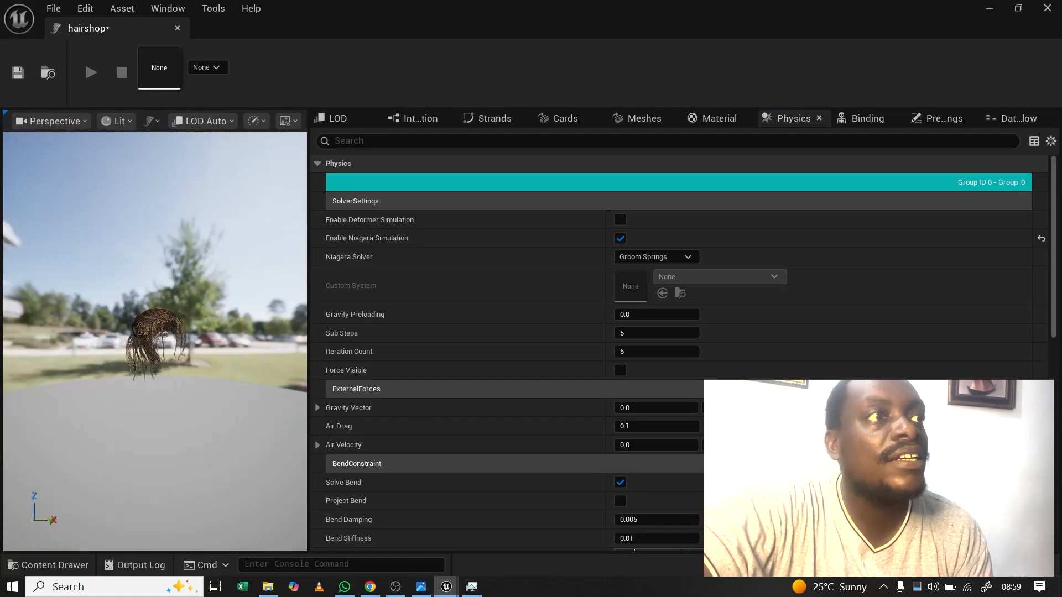
{"action": "scroll", "coordinate": [189, 332], "scroll_direction": "up", "scroll_amount": 5}
{"action": "scroll", "coordinate": [186, 356], "scroll_direction": "up", "scroll_amount": 3}
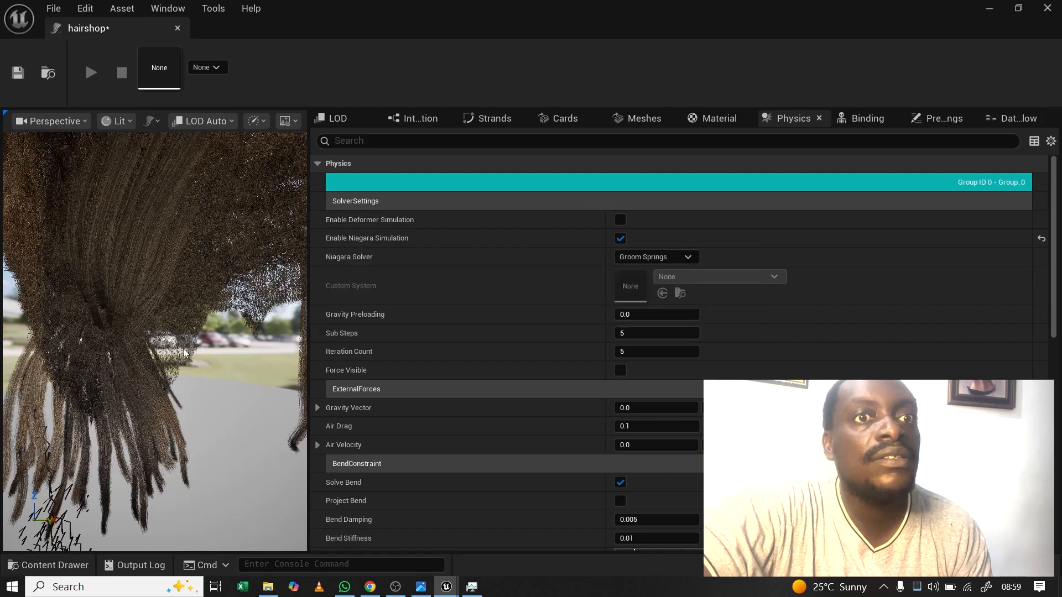
{"action": "left_click", "coordinate": [915, 564]}
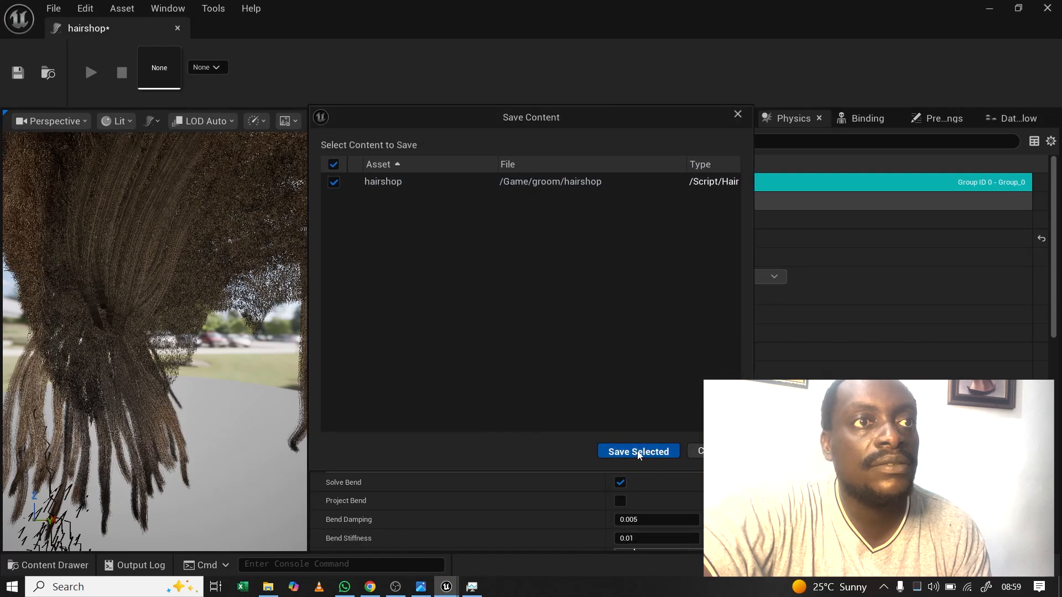
{"action": "left_click", "coordinate": [639, 451]}
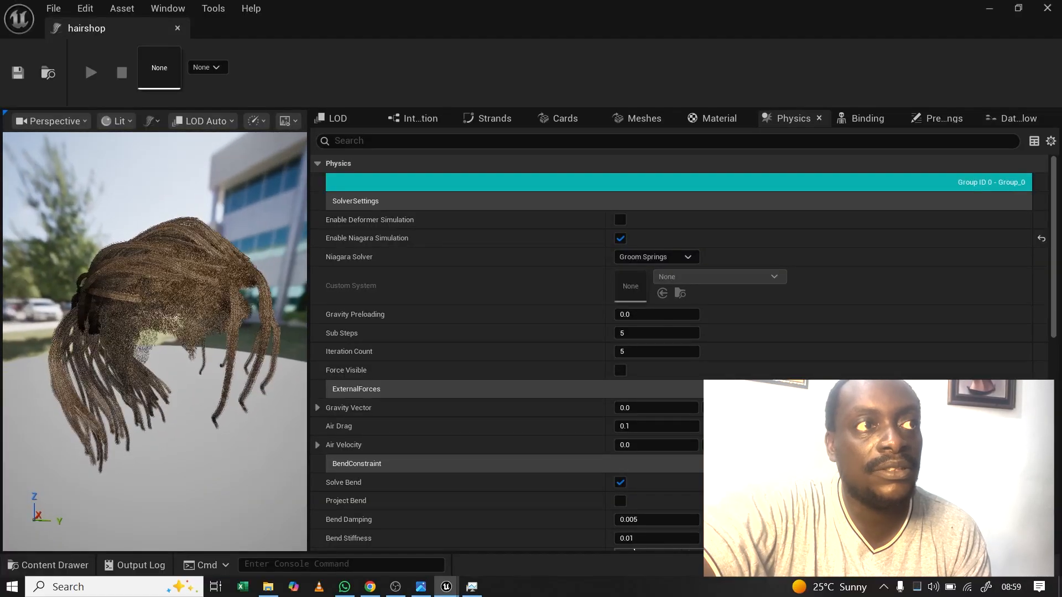
Step: Disable Niagara simulation on the hairshop groom and save the asset
{"action": "left_click", "coordinate": [620, 239]}
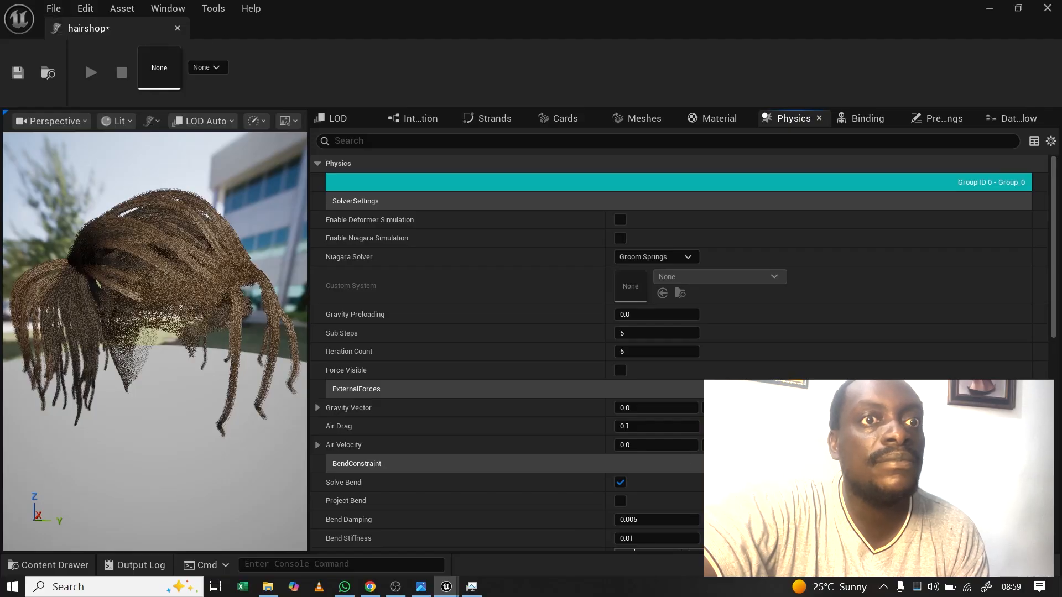
{"action": "key", "text": "ctrl+shift+s"}
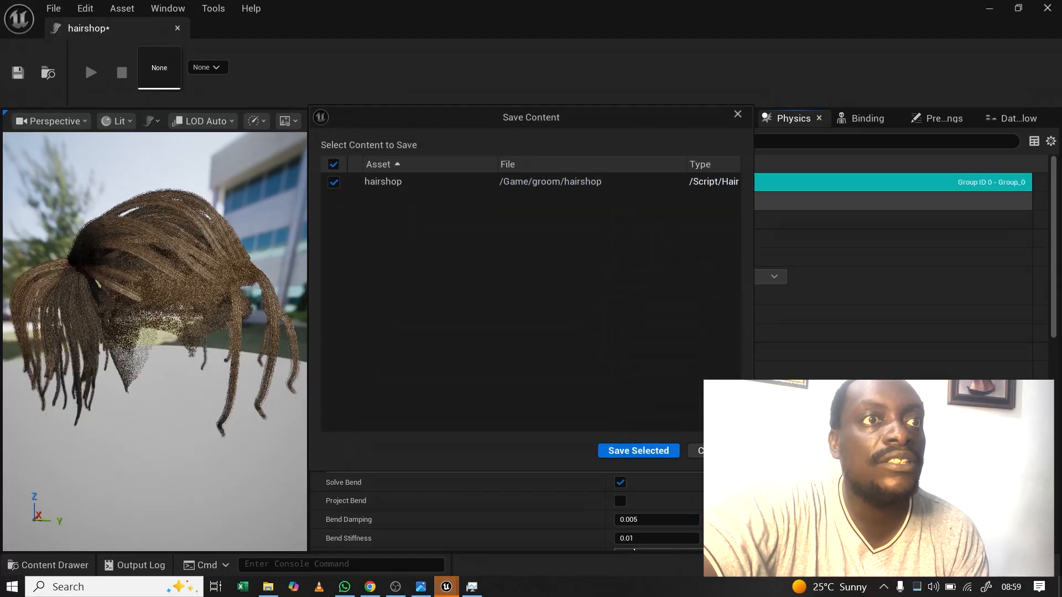
{"action": "left_click", "coordinate": [632, 451]}
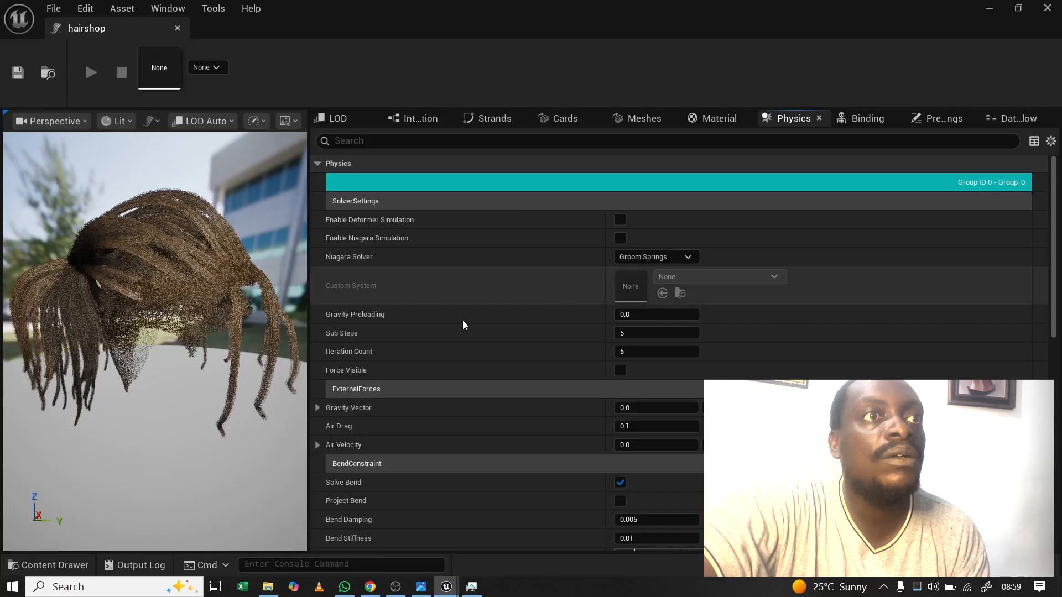
{"action": "left_click", "coordinate": [498, 121]}
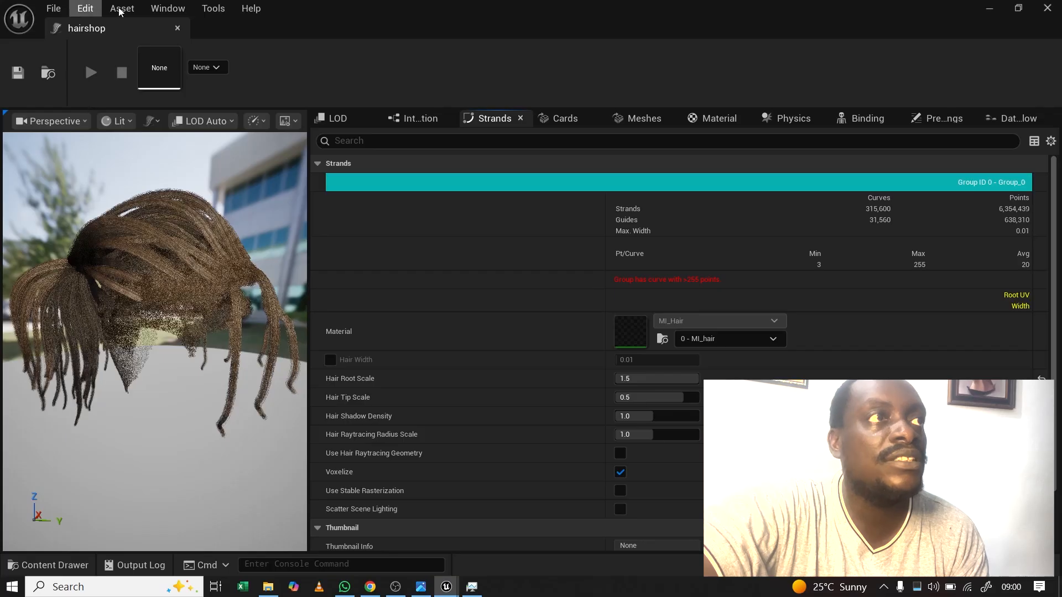
Step: Close the hairshop editor and browse to the Content/groom folder in the content browser
{"action": "left_click", "coordinate": [177, 28]}
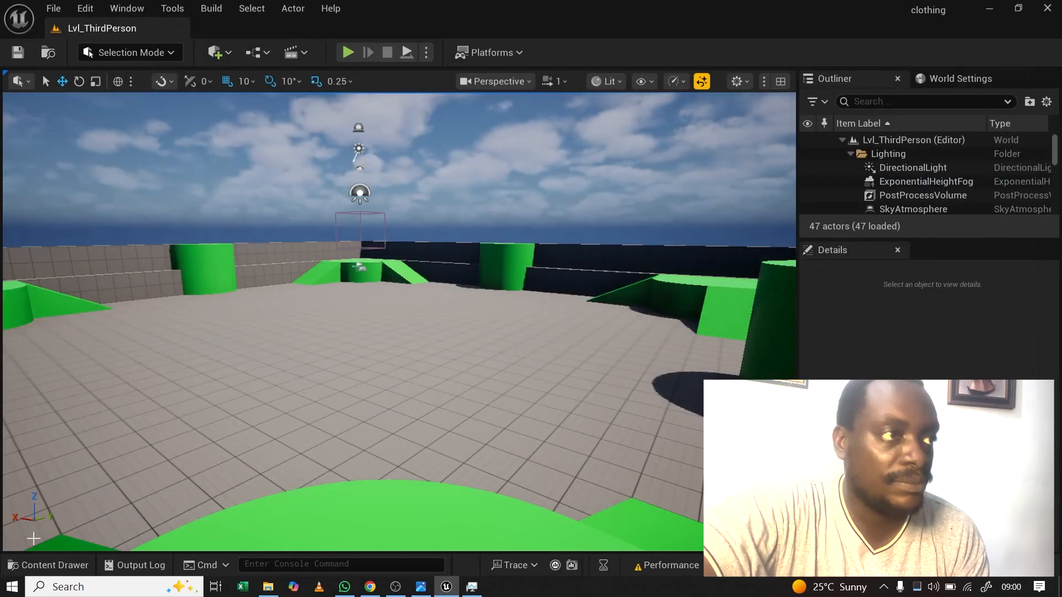
{"action": "left_click", "coordinate": [48, 565]}
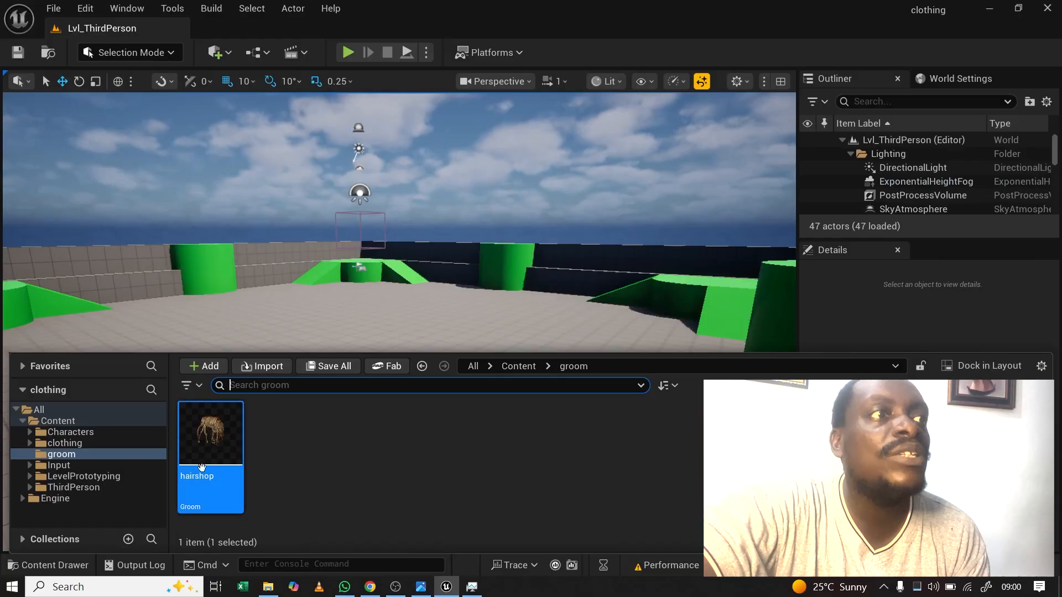
{"action": "left_click", "coordinate": [83, 422]}
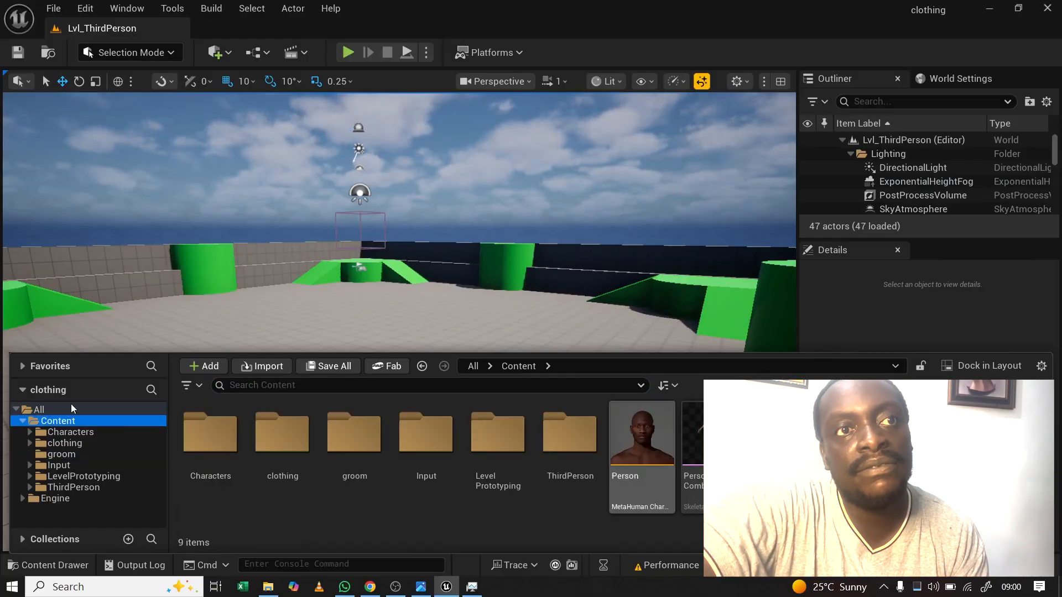
{"action": "left_click", "coordinate": [75, 454]}
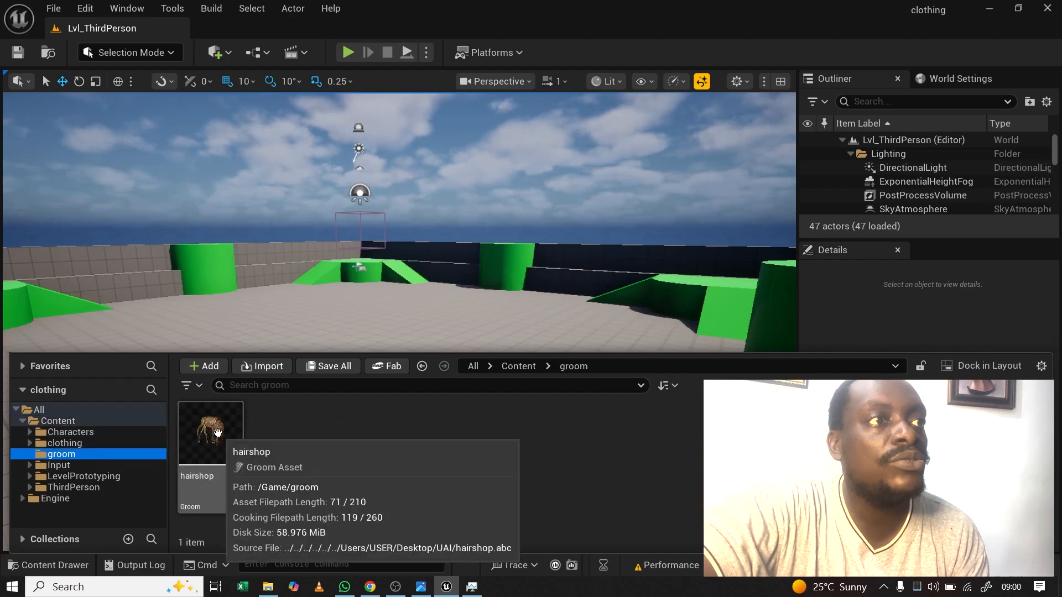
Step: Create a hairshop groom binding with Person_ExportedFace as its Target Skeletal Mesh
{"action": "right_click", "coordinate": [218, 432]}
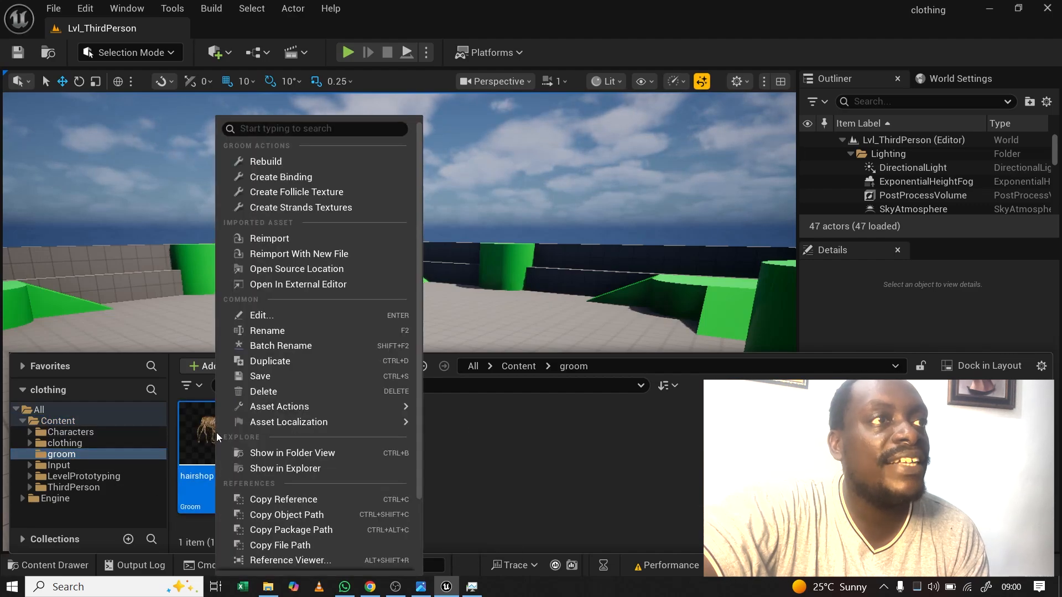
{"action": "left_click", "coordinate": [304, 180]}
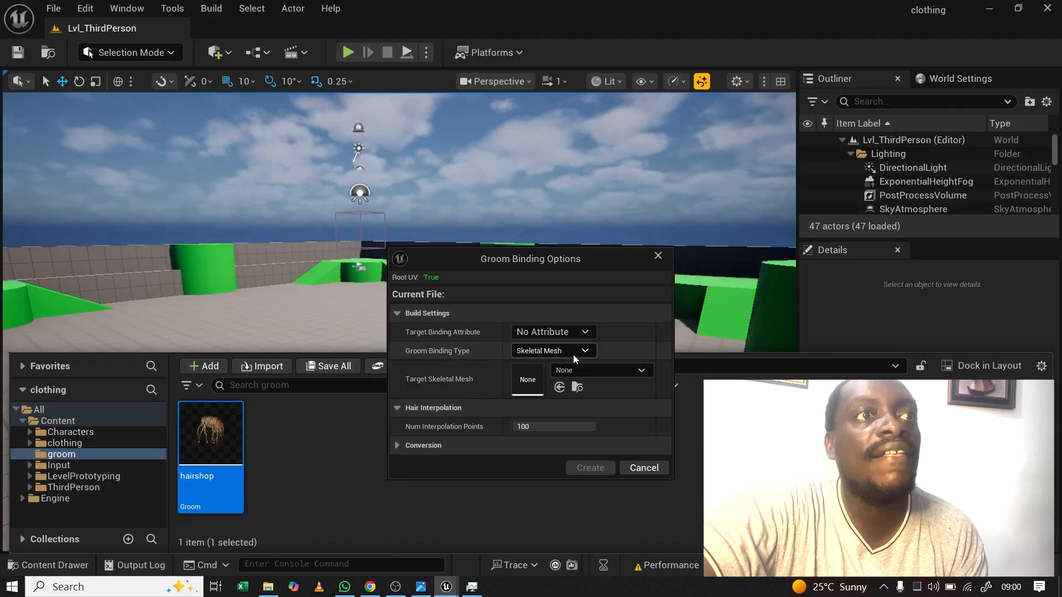
{"action": "left_click", "coordinate": [627, 369]}
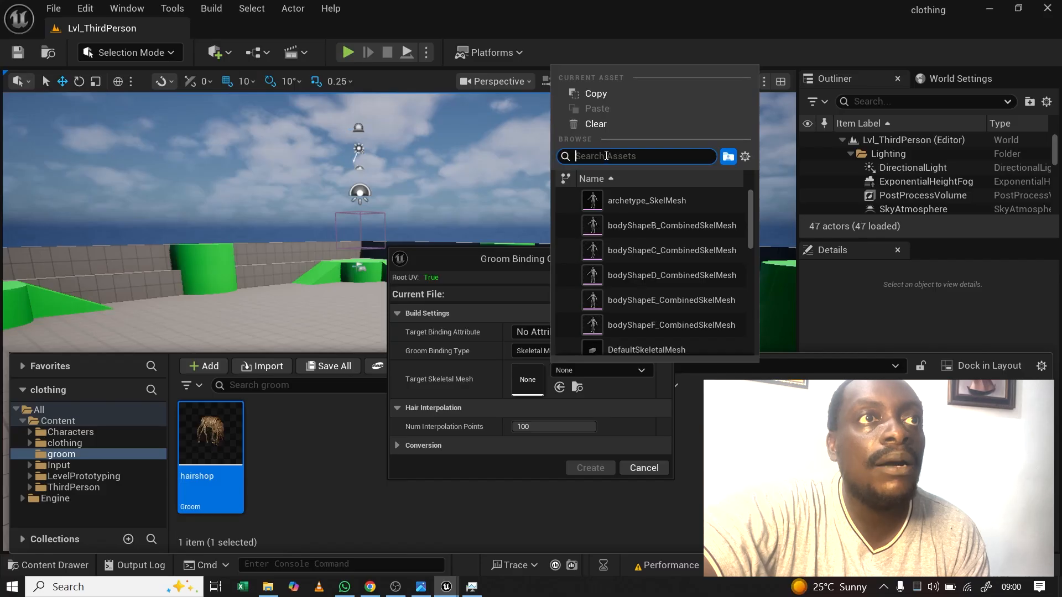
{"action": "type", "text": "person"}
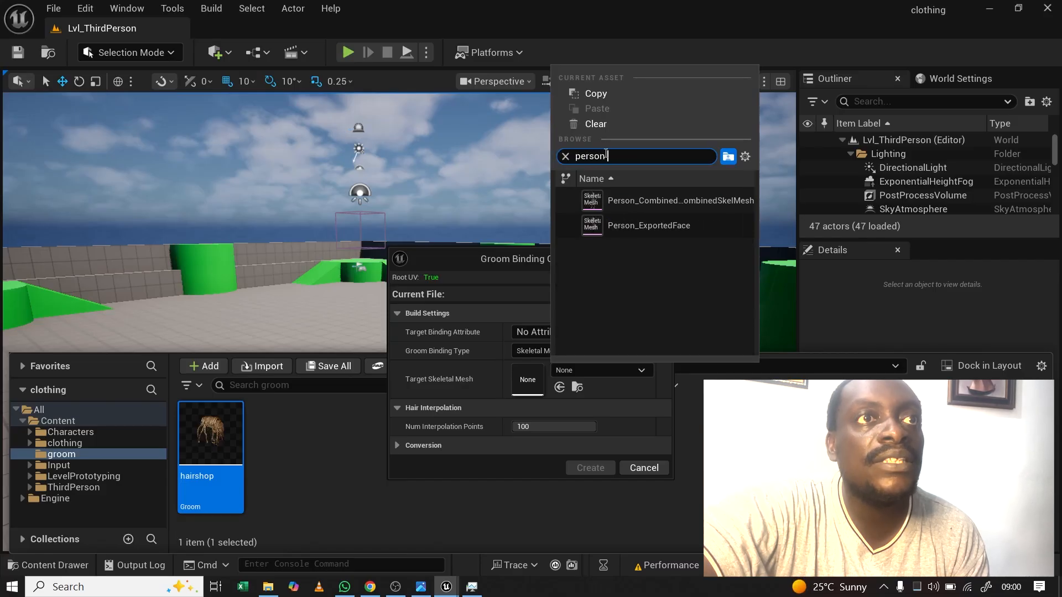
{"action": "left_click", "coordinate": [650, 228]}
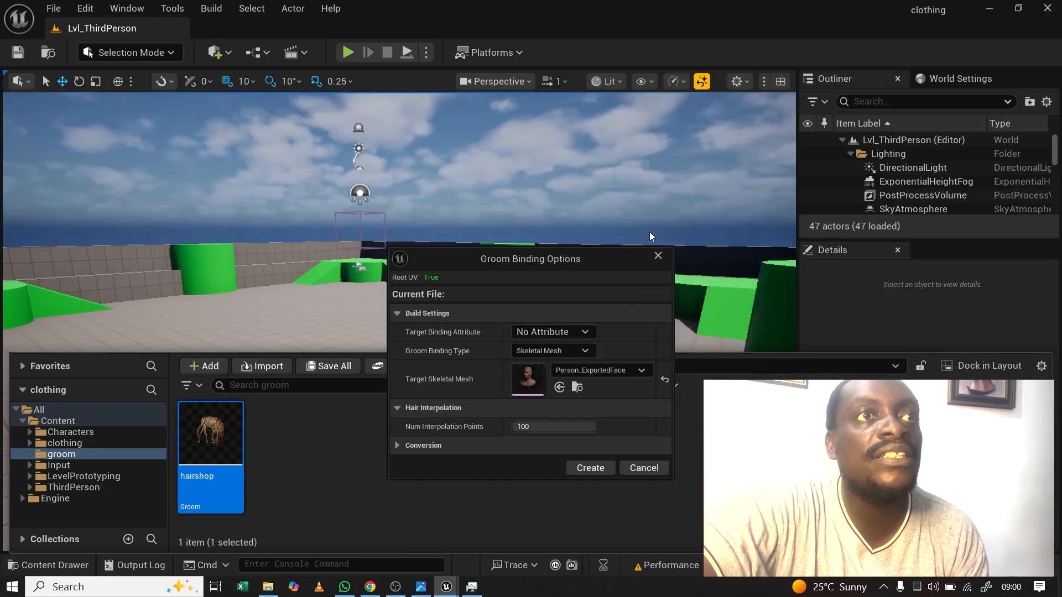
{"action": "left_click", "coordinate": [589, 468]}
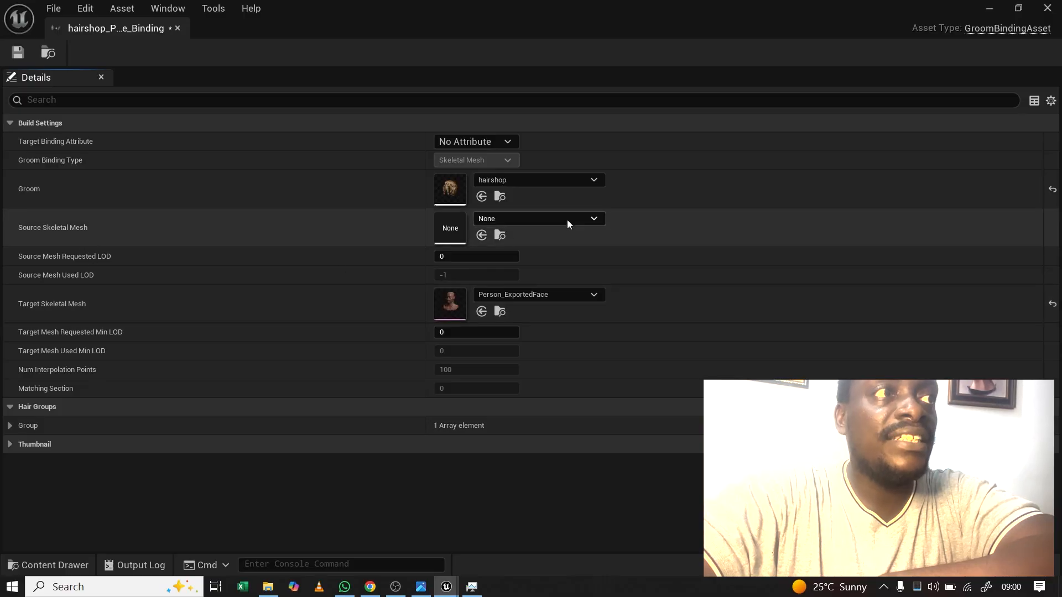
Step: Set the binding's Source Skeletal Mesh to Person_ExportedFace
{"action": "left_click", "coordinate": [568, 220]}
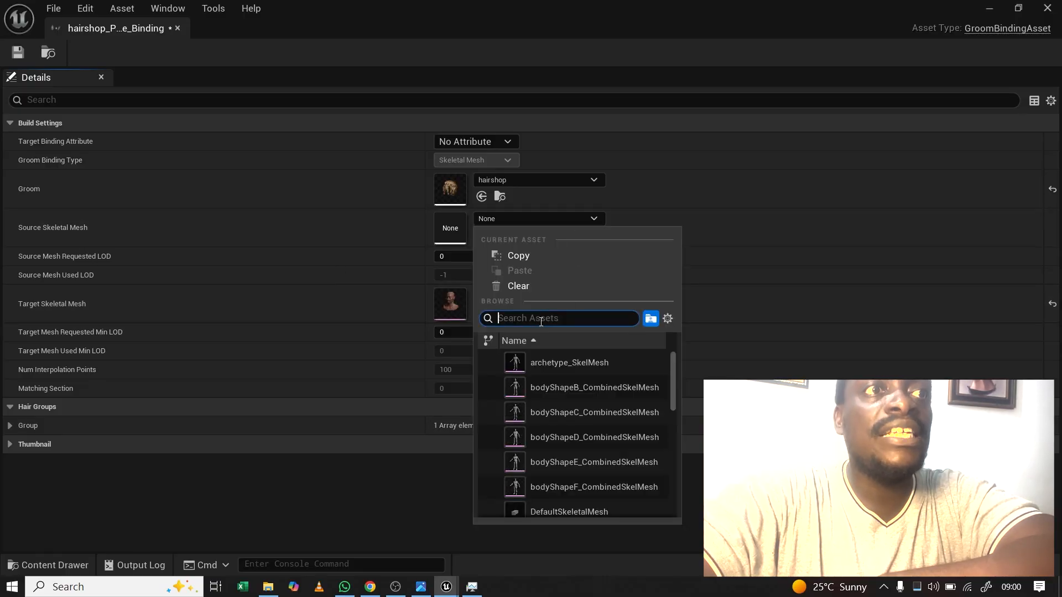
{"action": "type", "text": "person"}
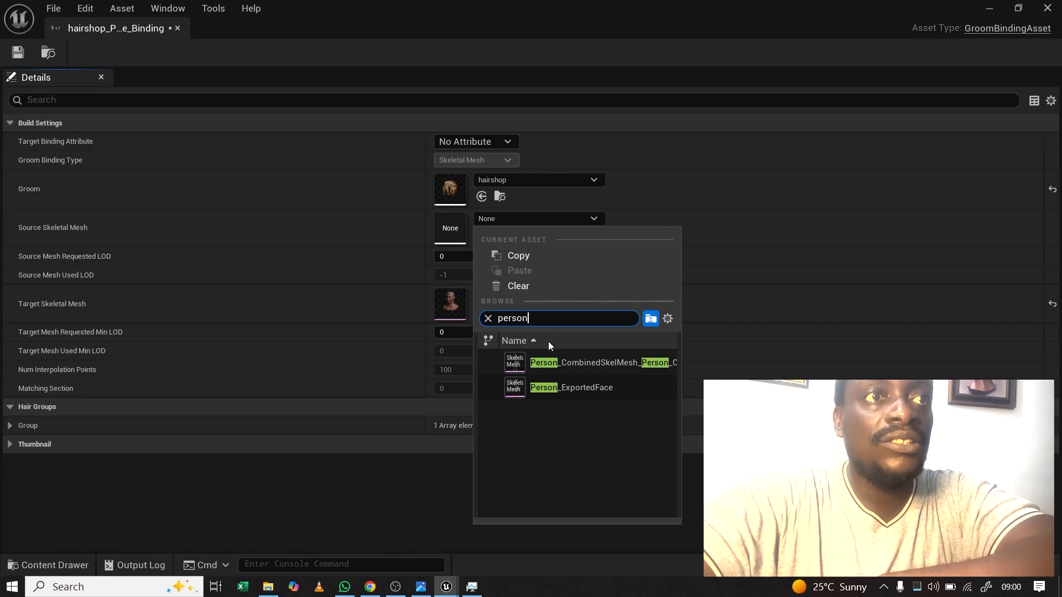
{"action": "left_click", "coordinate": [561, 390]}
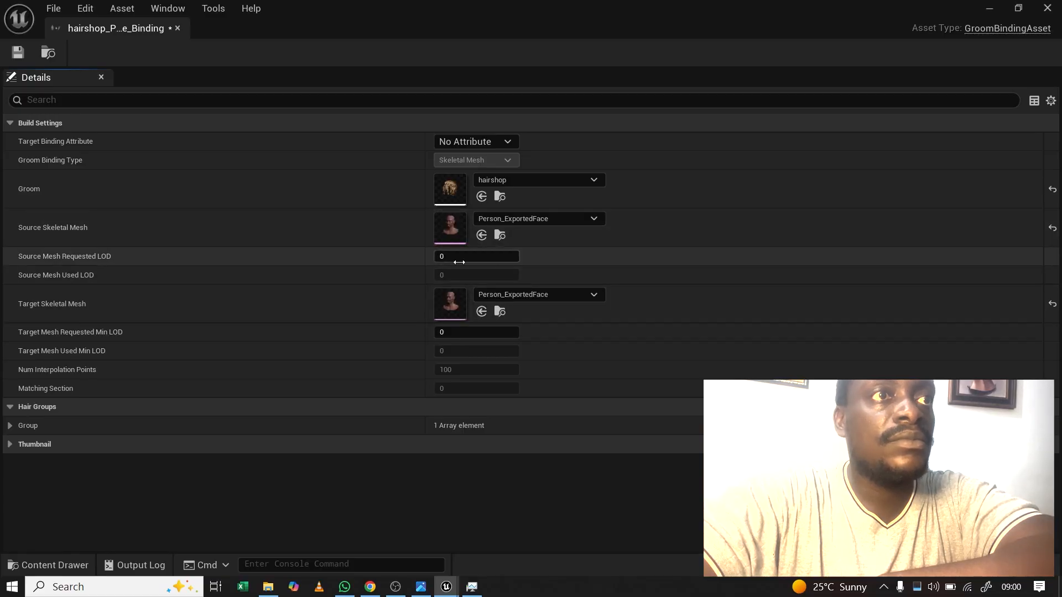
Step: Save the hairshop_Person_ExportedFace_Binding asset, close its editor, and reopen the content browser
{"action": "key", "text": "ctrl+shift+s"}
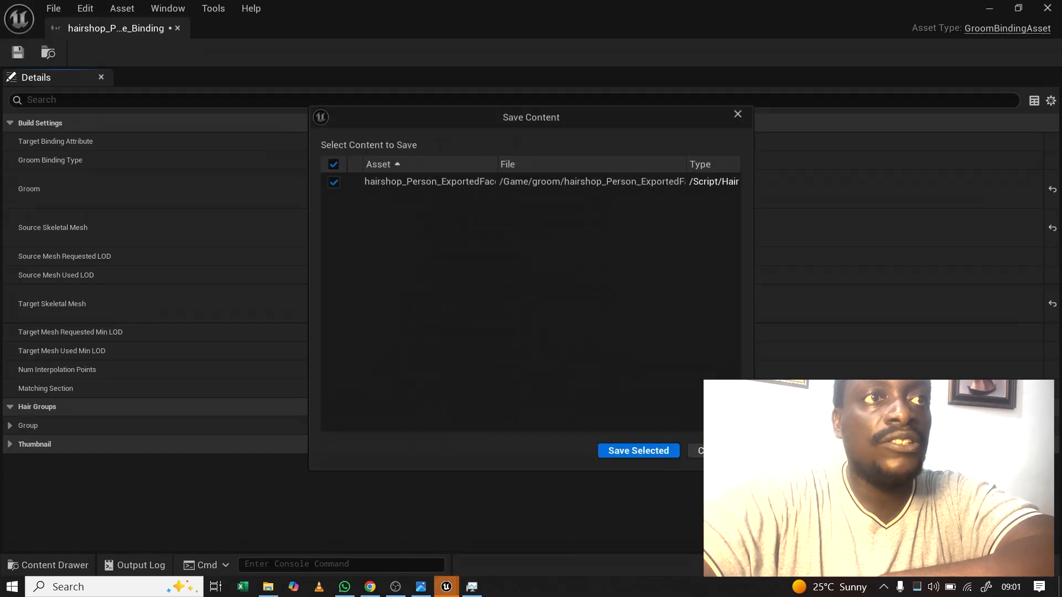
{"action": "left_click", "coordinate": [635, 450]}
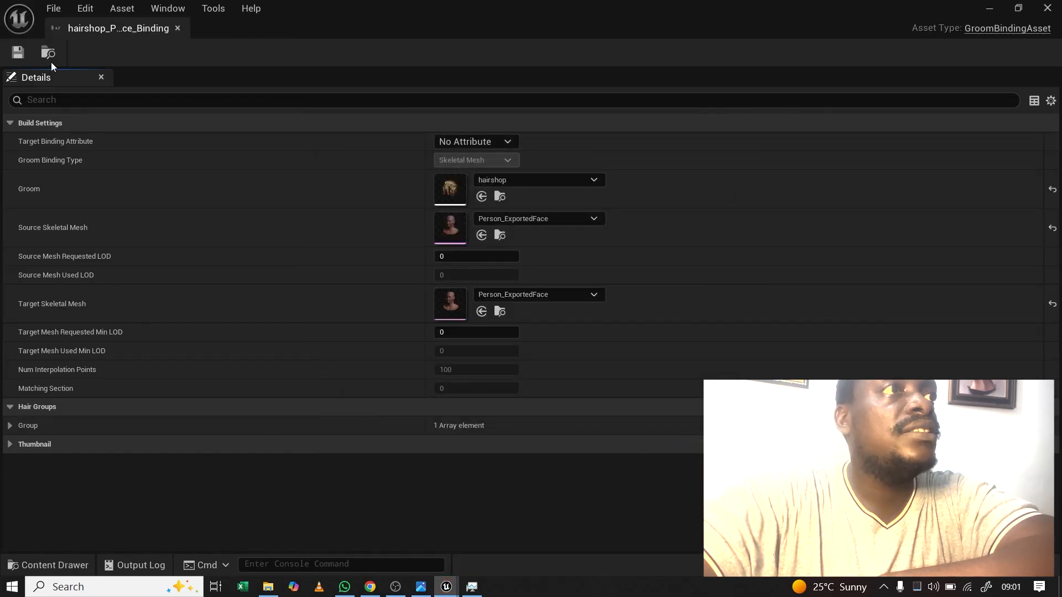
{"action": "left_click", "coordinate": [177, 27]}
{"action": "left_click", "coordinate": [47, 565]}
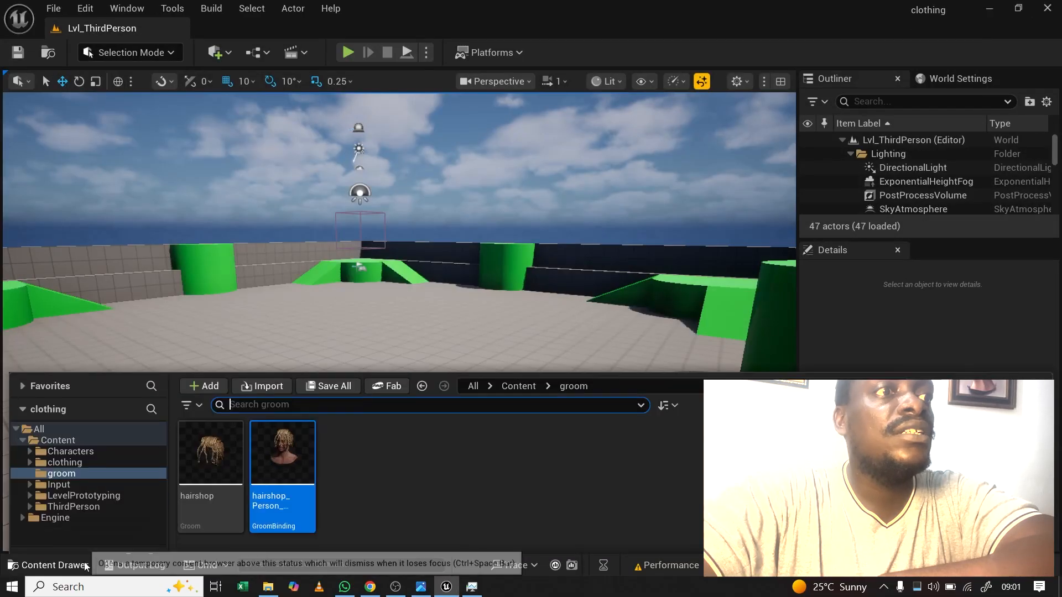
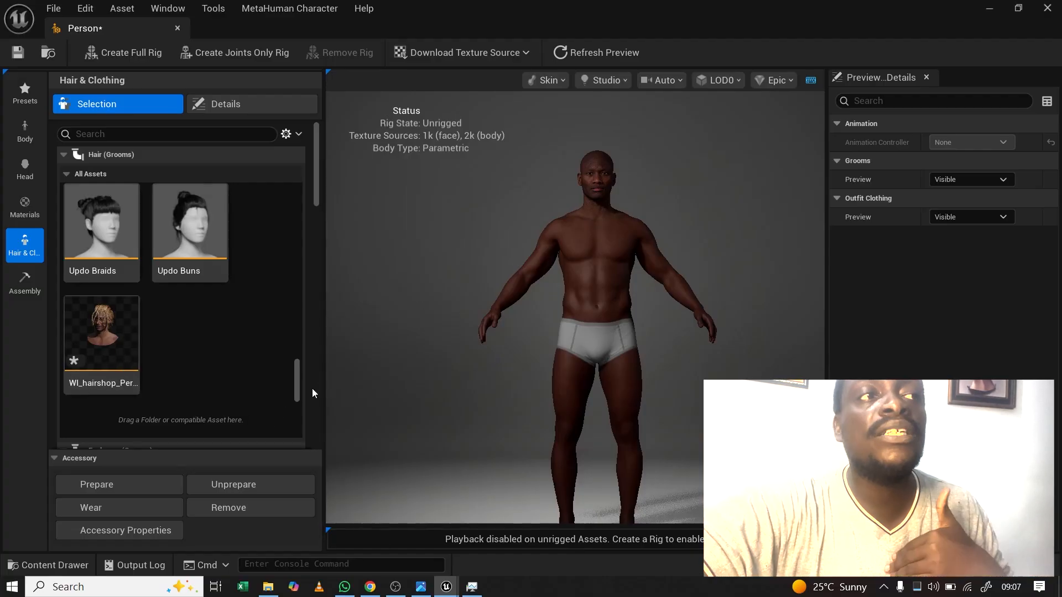
Step: Drag WI_Outfitraw and WI_Nike from Content > clothing into the Outfit Clothing assets
{"action": "scroll", "coordinate": [312, 388], "scroll_direction": "down", "scroll_amount": 15}
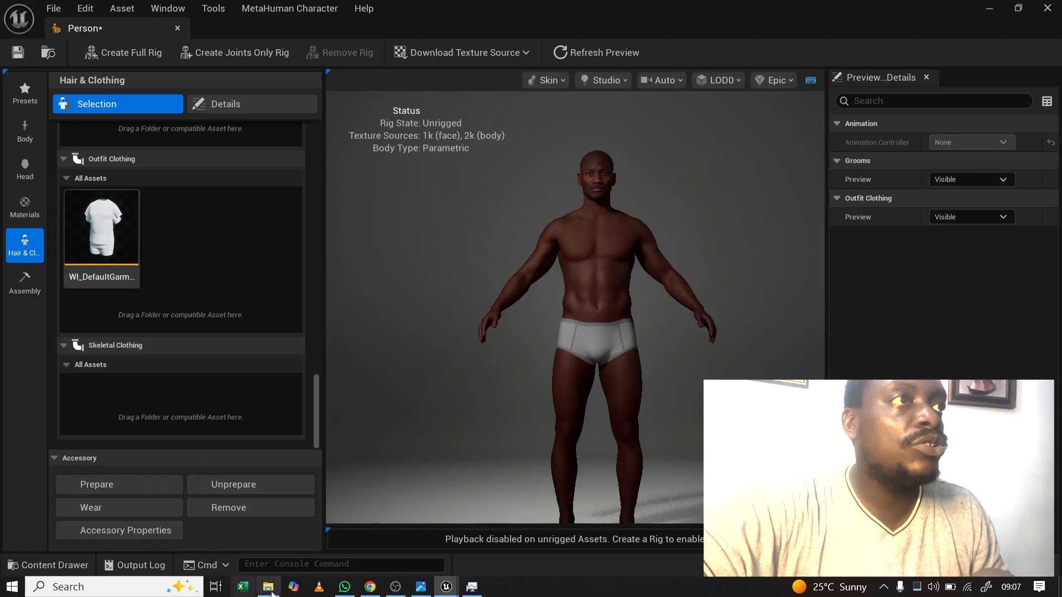
{"action": "left_click", "coordinate": [48, 564]}
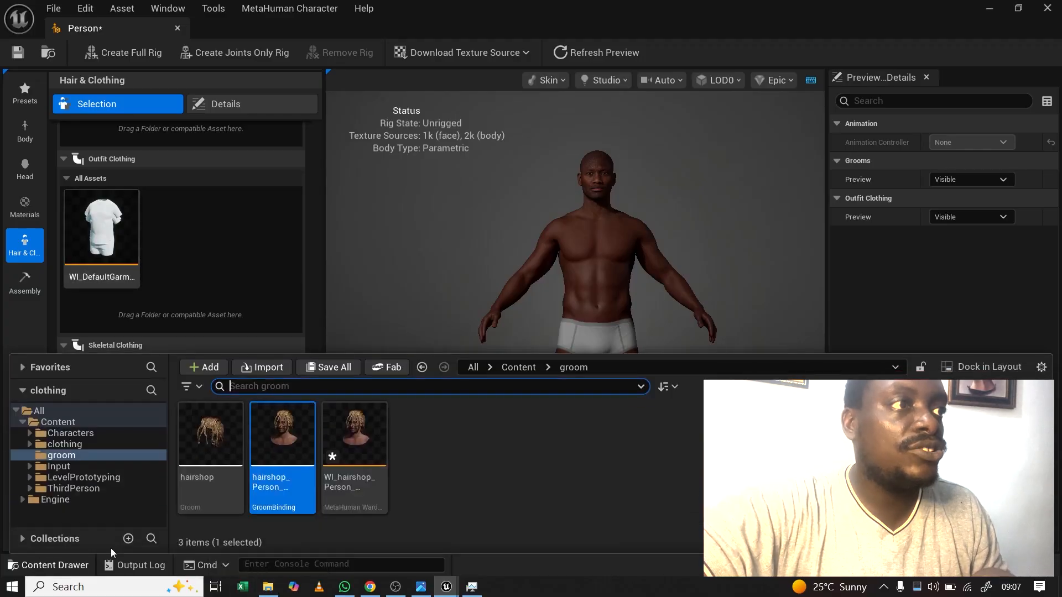
{"action": "left_click", "coordinate": [64, 444]}
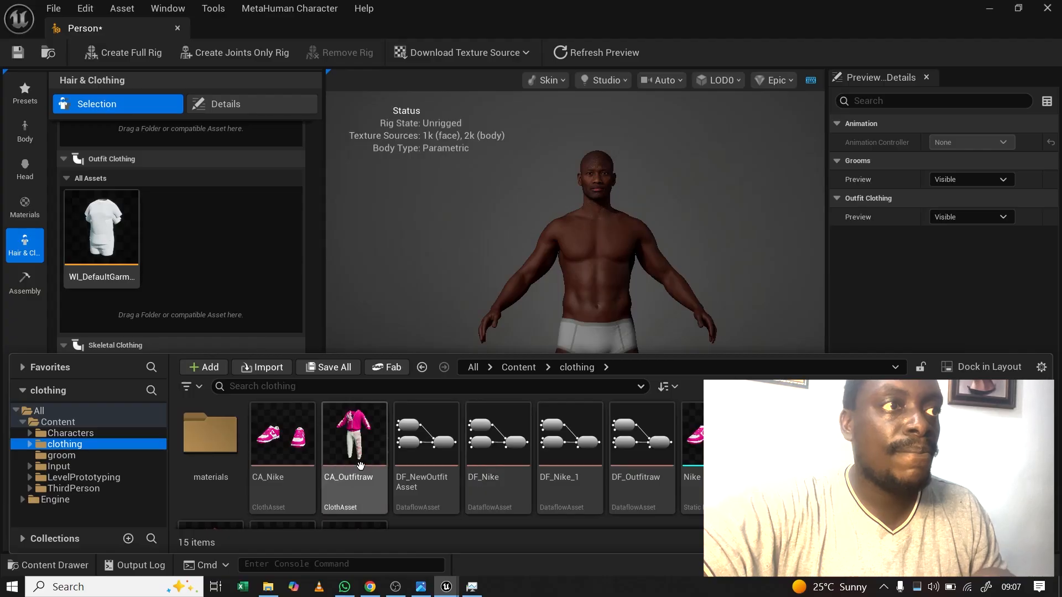
{"action": "scroll", "coordinate": [354, 476], "scroll_direction": "down", "scroll_amount": 2}
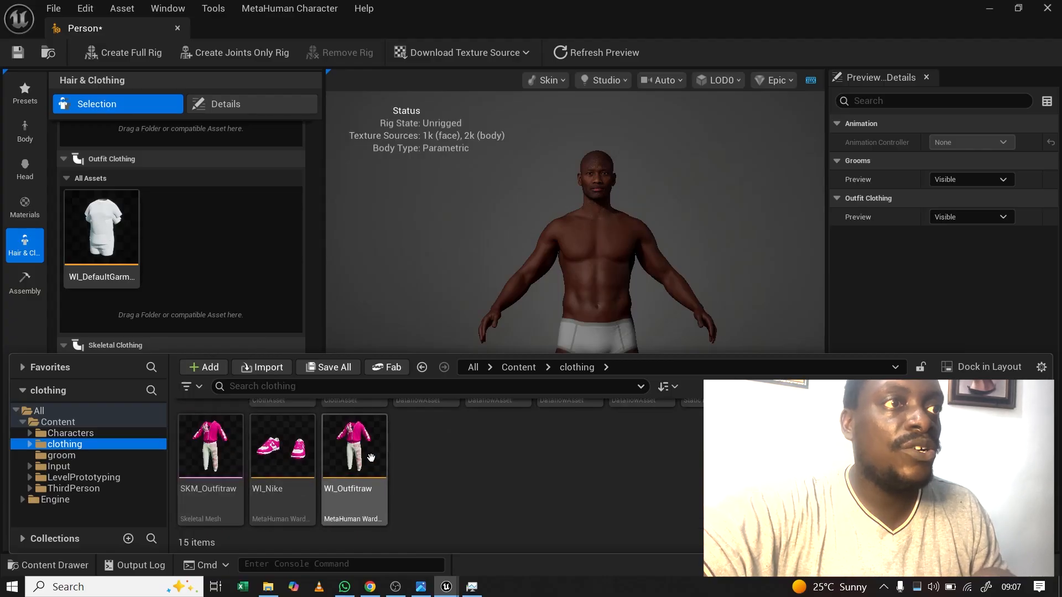
{"action": "left_click_drag", "start_coordinate": [350, 464], "coordinate": [237, 285]}
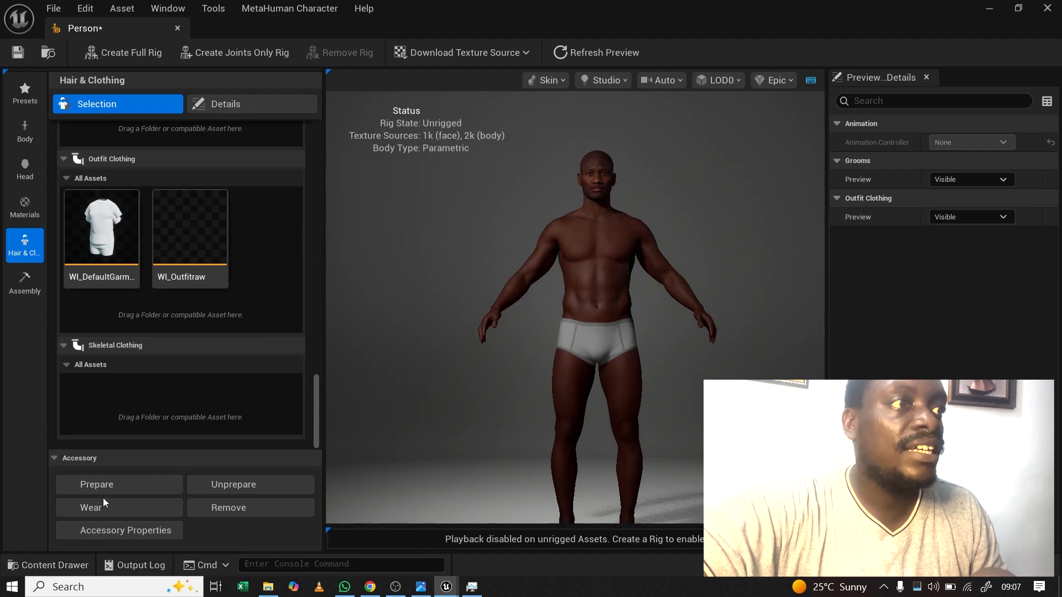
{"action": "left_click", "coordinate": [61, 564]}
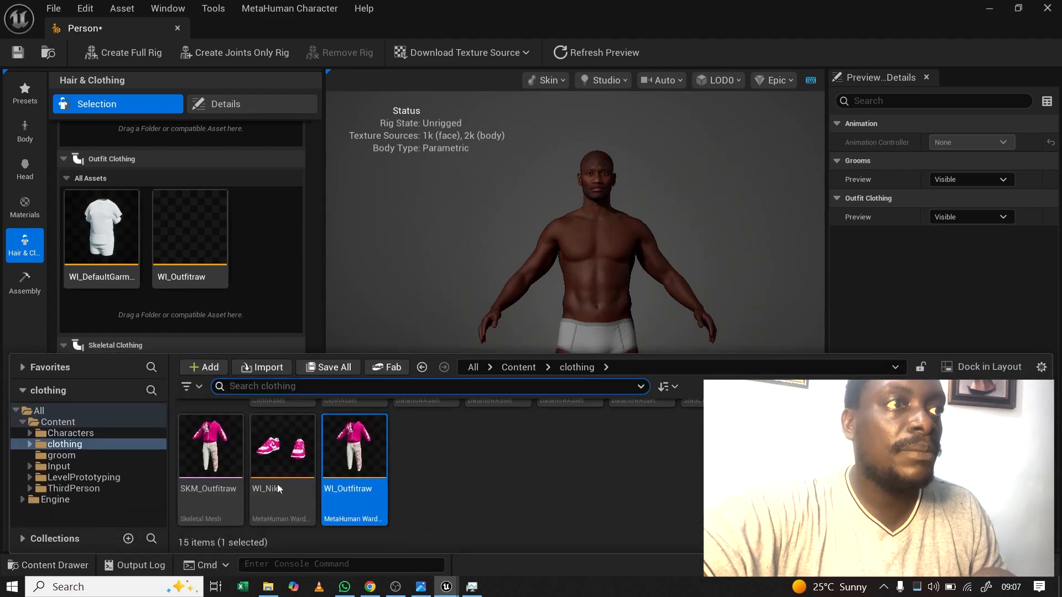
{"action": "left_click", "coordinate": [279, 456]}
{"action": "left_click_drag", "start_coordinate": [278, 456], "coordinate": [258, 294]}
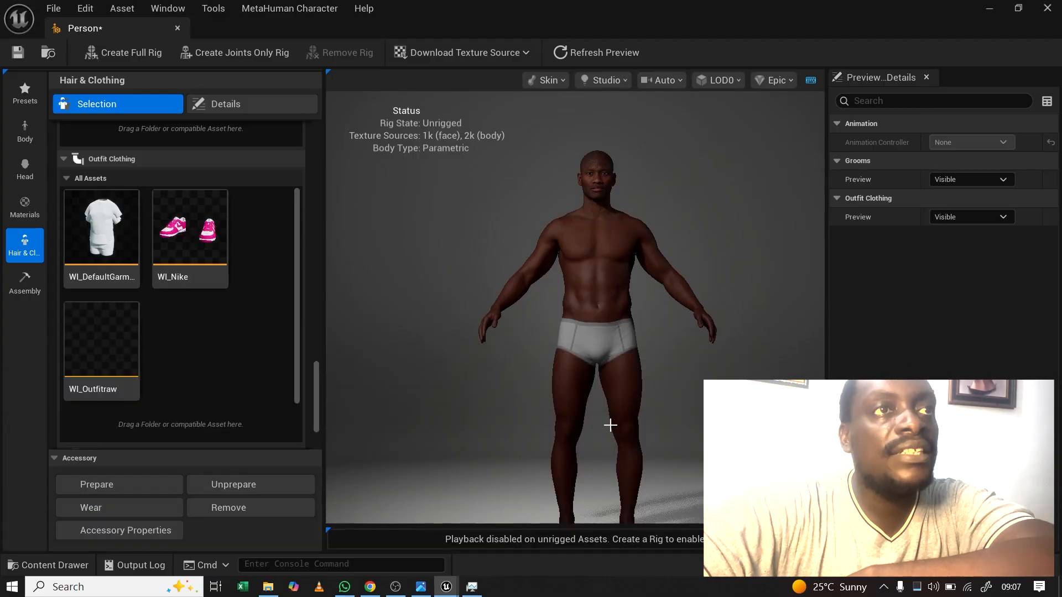
{"action": "middle_click_drag", "start_coordinate": [597, 409], "coordinate": [603, 381]}
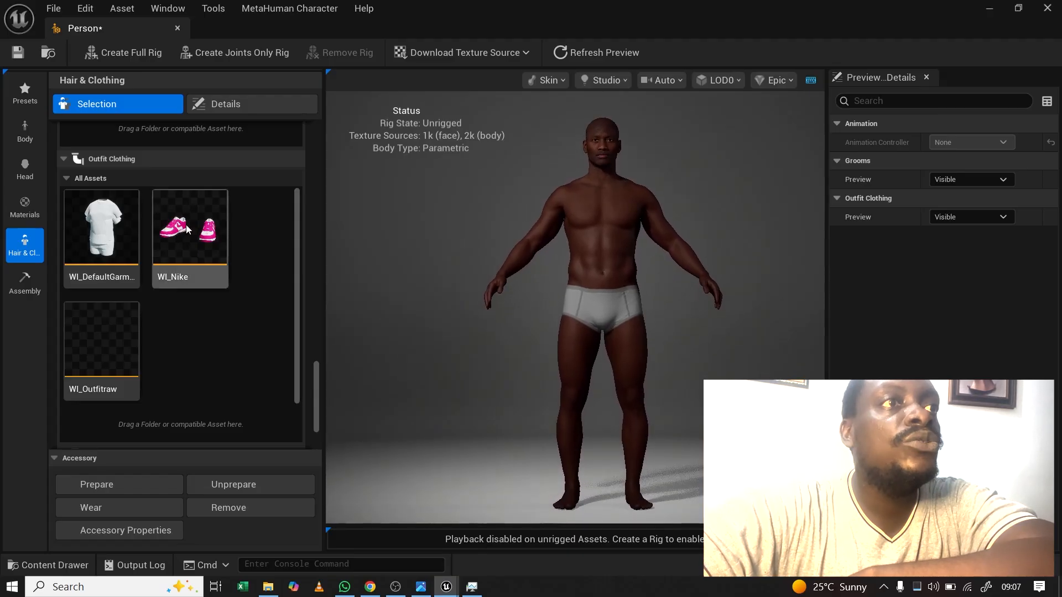
Step: Put the WI_Nike sneakers and WI_Outfitraw hoodie outfit on the character, then save it
{"action": "left_click", "coordinate": [202, 238]}
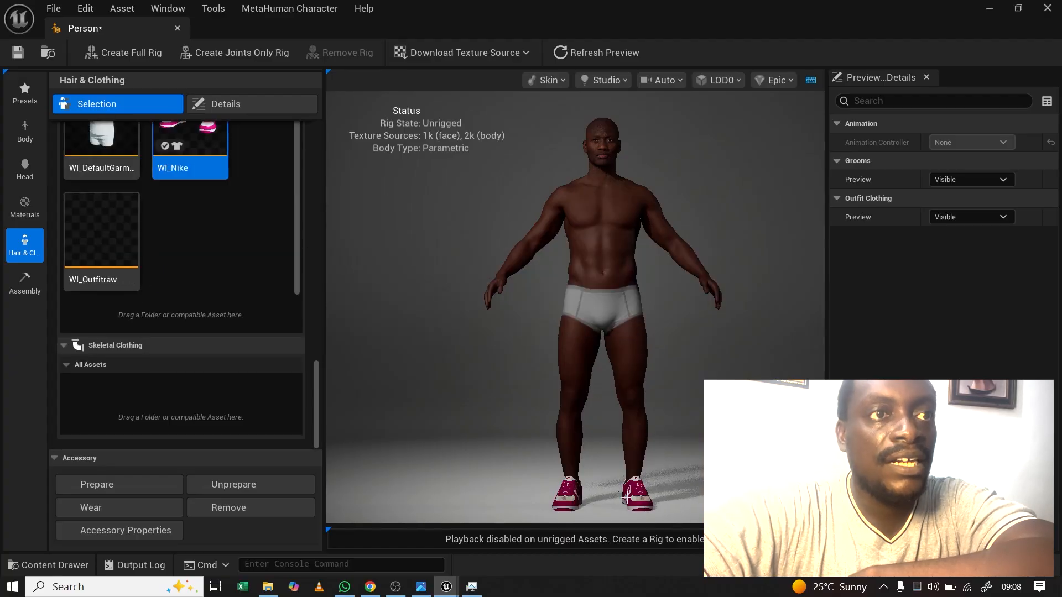
{"action": "left_click_drag", "start_coordinate": [496, 279], "coordinate": [522, 281]}
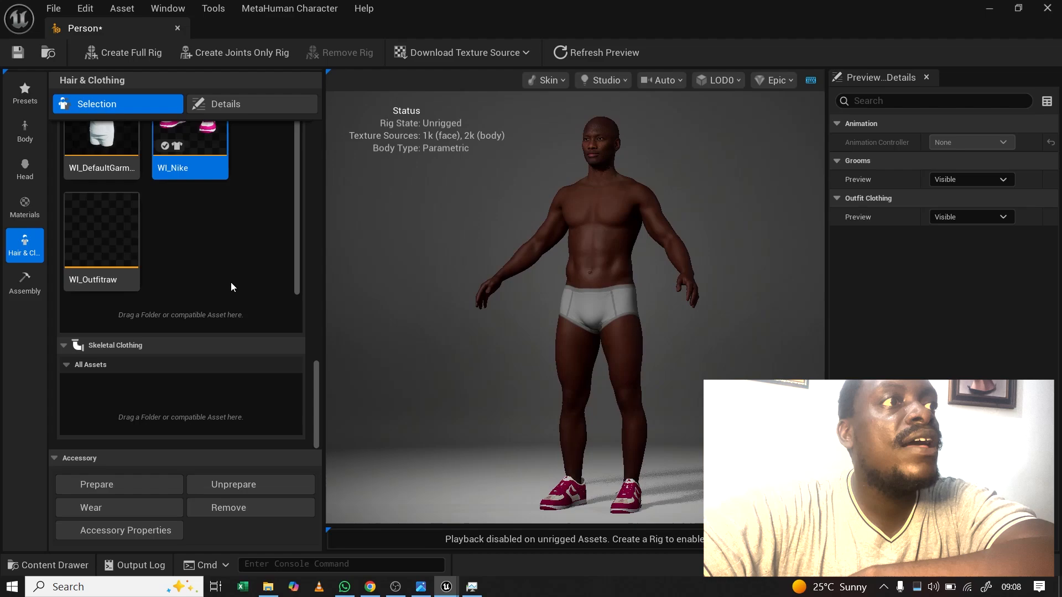
{"action": "left_click", "coordinate": [97, 241]}
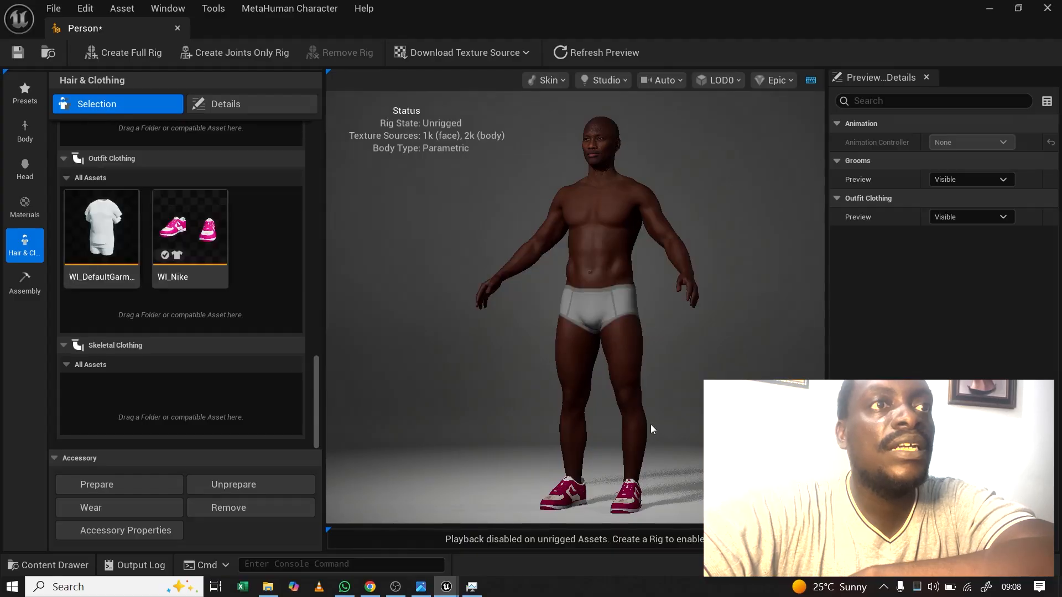
{"action": "left_click_drag", "start_coordinate": [585, 289], "coordinate": [630, 334]}
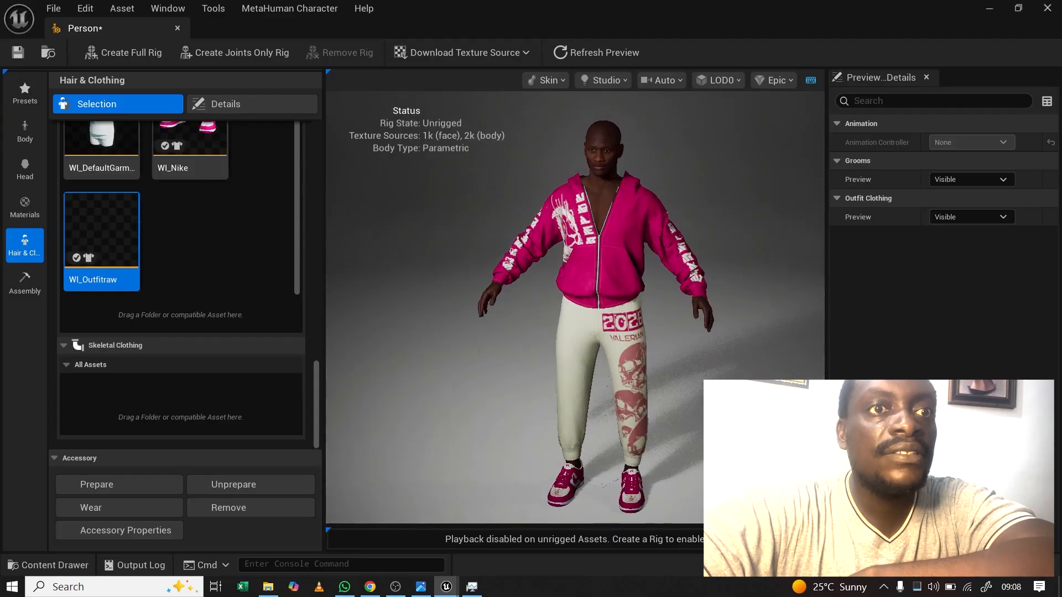
{"action": "key", "text": "ctrl+shift+s"}
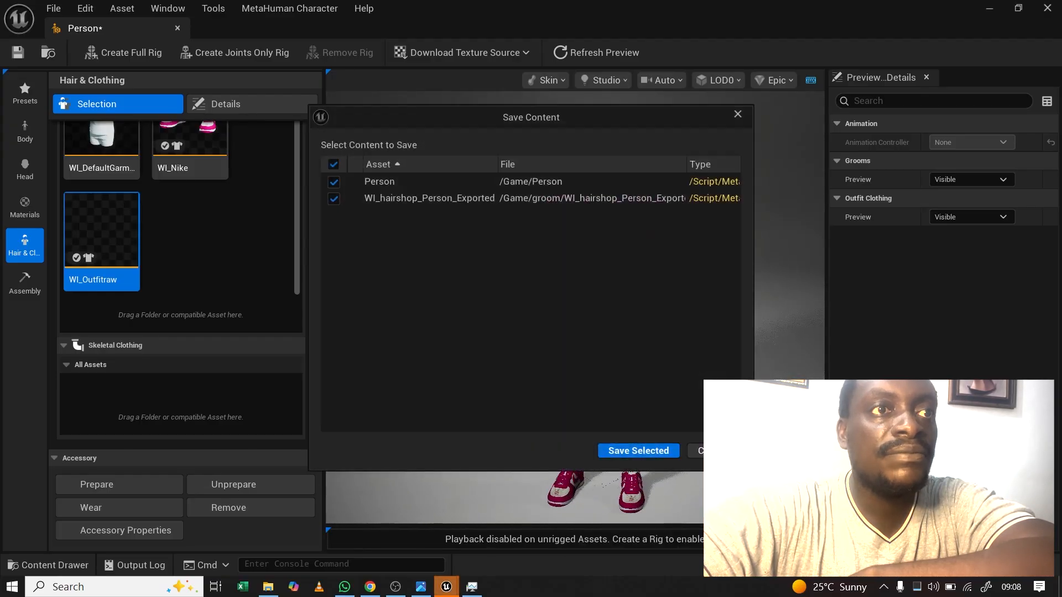
{"action": "left_click", "coordinate": [654, 453]}
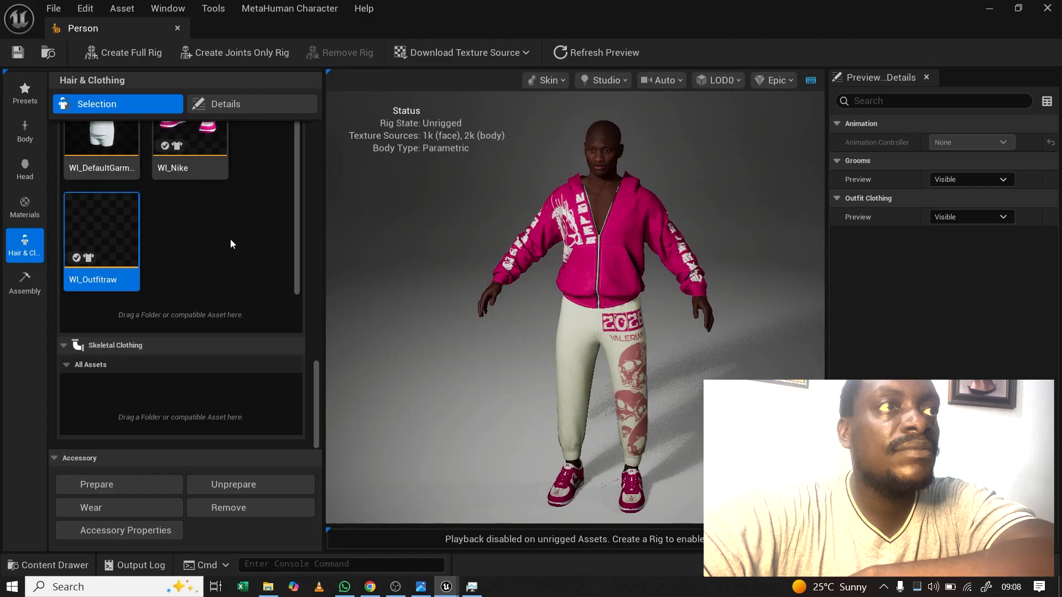
Step: Apply the WI_hairshop groom and inspect the hair from several angles
{"action": "scroll", "coordinate": [310, 334], "scroll_direction": "up", "scroll_amount": 10}
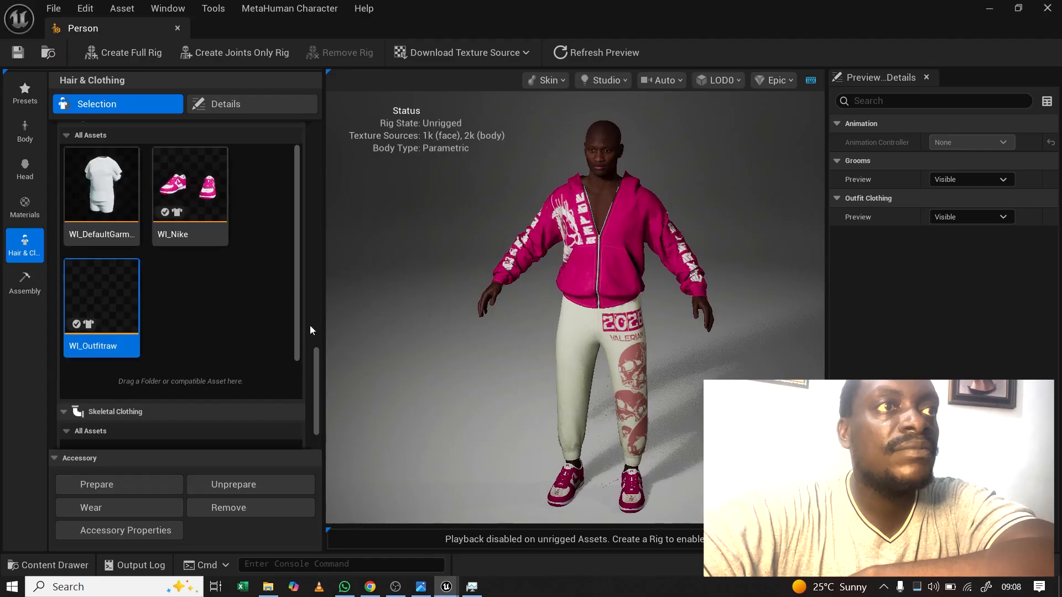
{"action": "scroll", "coordinate": [298, 305], "scroll_direction": "up", "scroll_amount": 5}
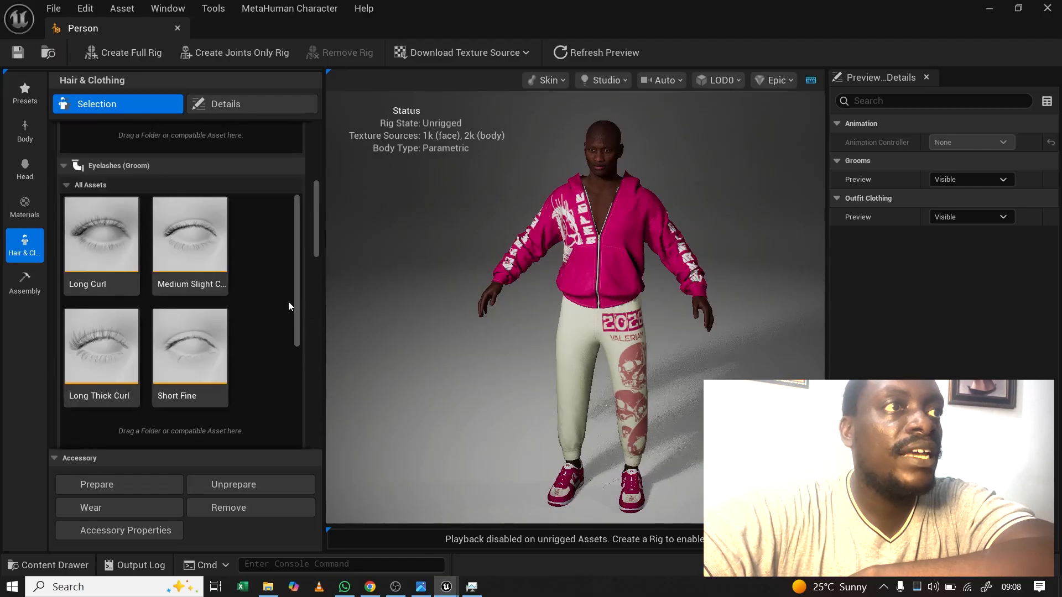
{"action": "scroll", "coordinate": [312, 289], "scroll_direction": "up", "scroll_amount": 8}
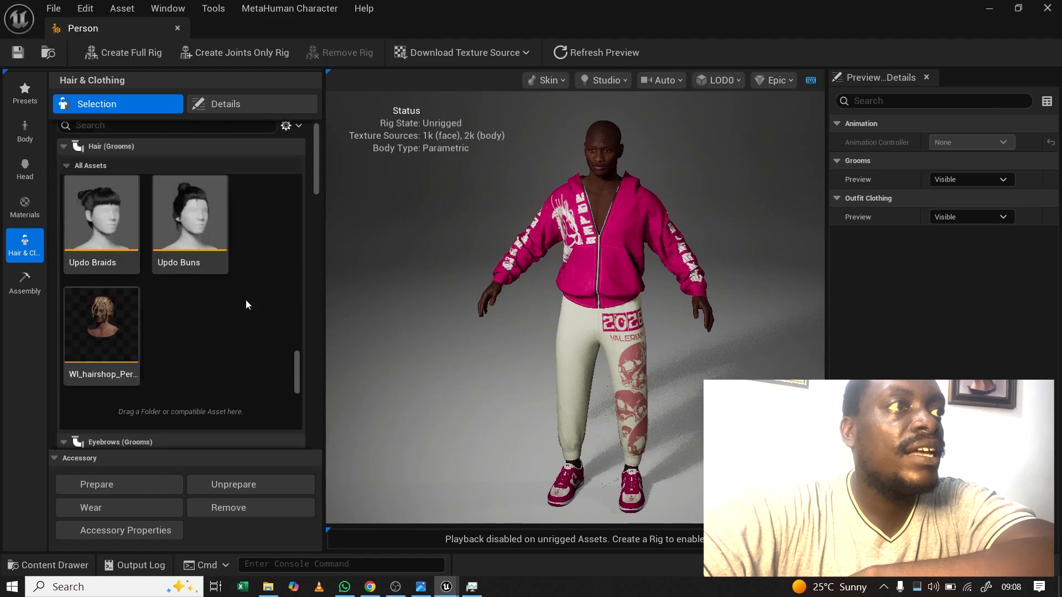
{"action": "left_click", "coordinate": [98, 323]}
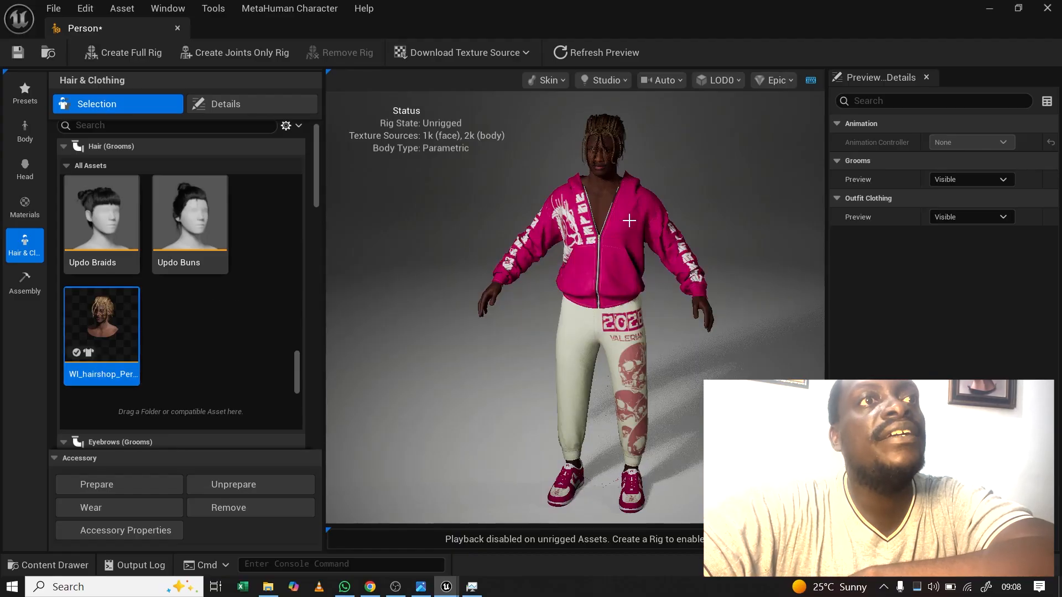
{"action": "left_click_drag", "start_coordinate": [630, 221], "coordinate": [719, 198]}
{"action": "scroll", "coordinate": [577, 197], "scroll_direction": "up", "scroll_amount": 5}
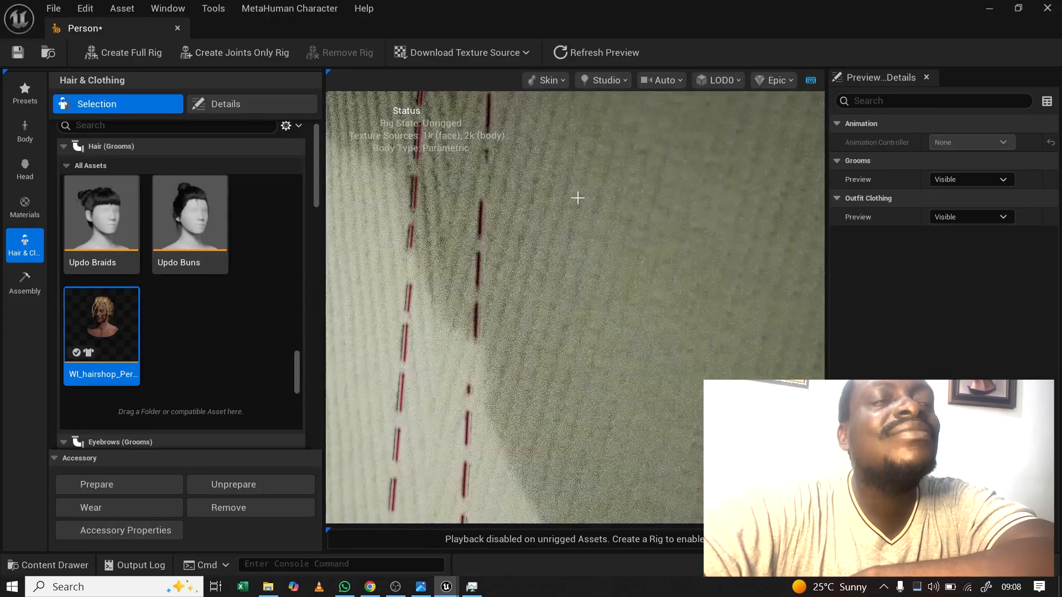
{"action": "scroll", "coordinate": [577, 199], "scroll_direction": "down", "scroll_amount": 5}
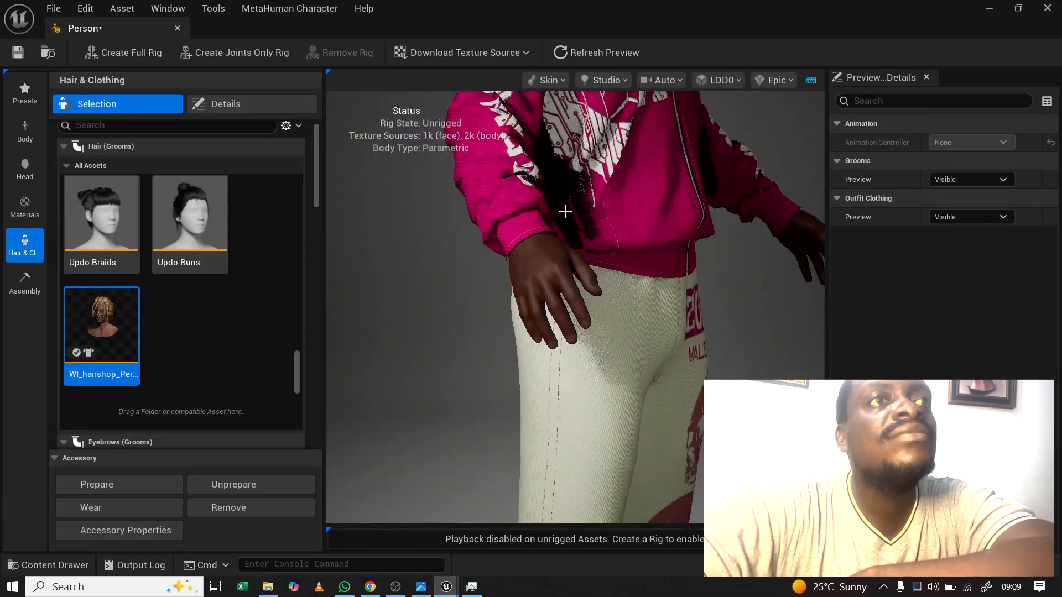
{"action": "middle_click_drag", "start_coordinate": [565, 212], "coordinate": [501, 461]}
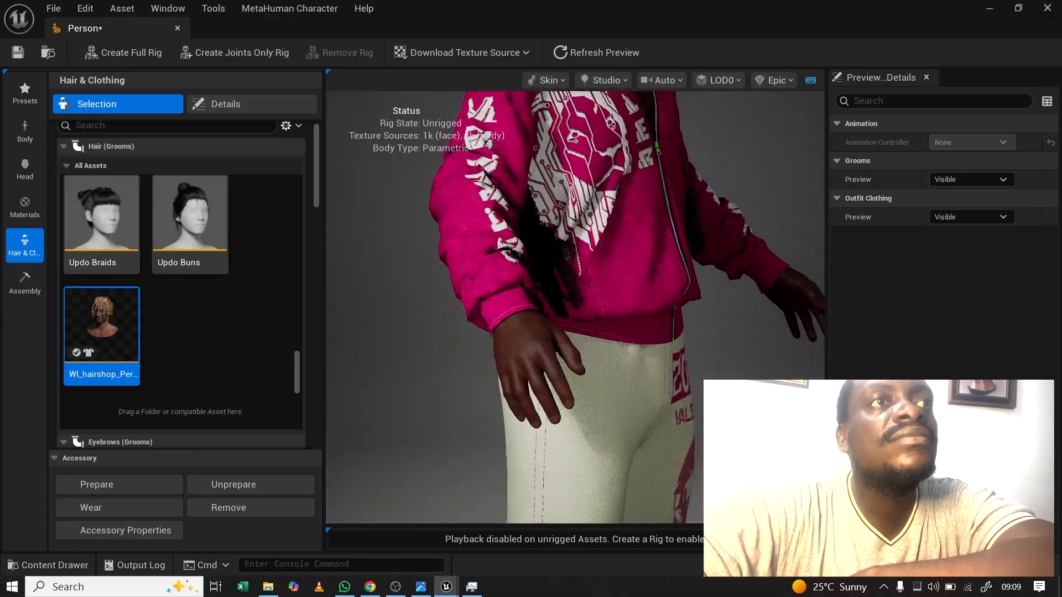
{"action": "left_click_drag", "start_coordinate": [543, 243], "coordinate": [622, 212]}
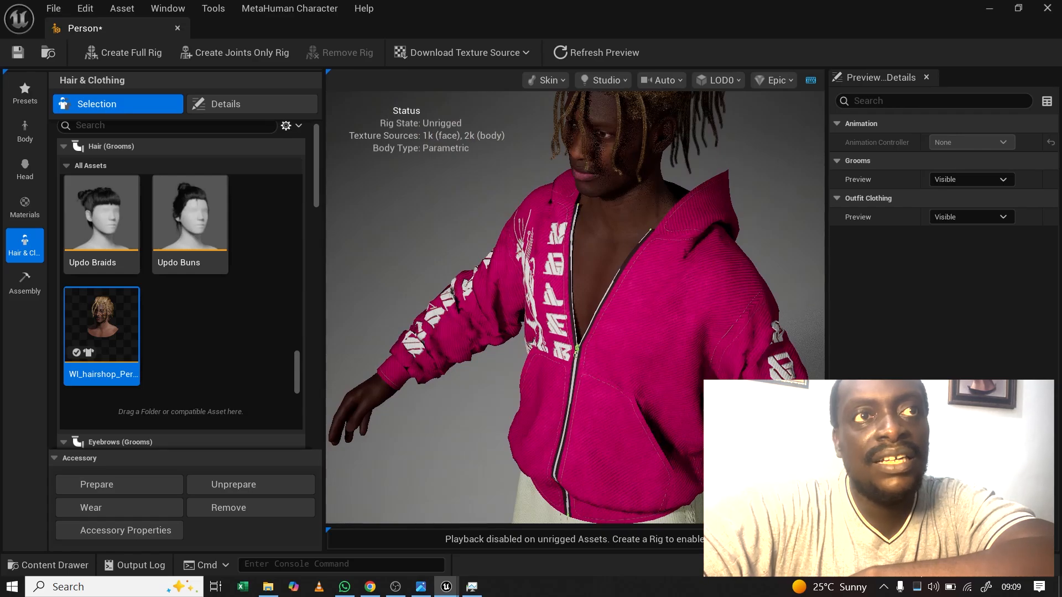
Step: Save the Person character with its new hair
{"action": "key", "text": "ctrl+shift+s"}
{"action": "left_click", "coordinate": [642, 451]}
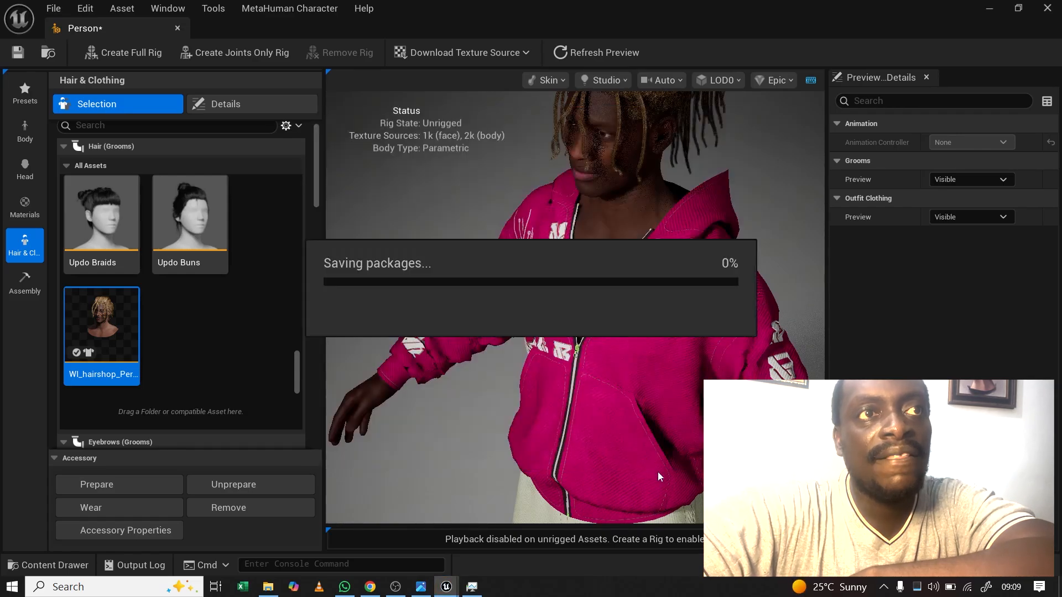
{"action": "left_click_drag", "start_coordinate": [497, 309], "coordinate": [578, 363]}
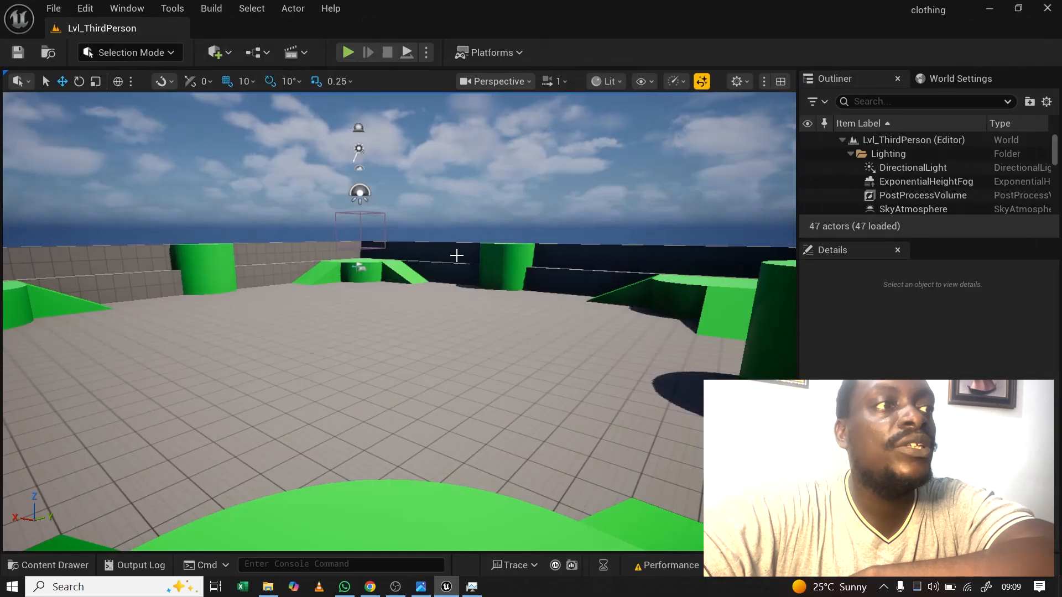
Step: Open the 'top' material from the clothing materials folder in the Material Editor
{"action": "left_click", "coordinate": [47, 565]}
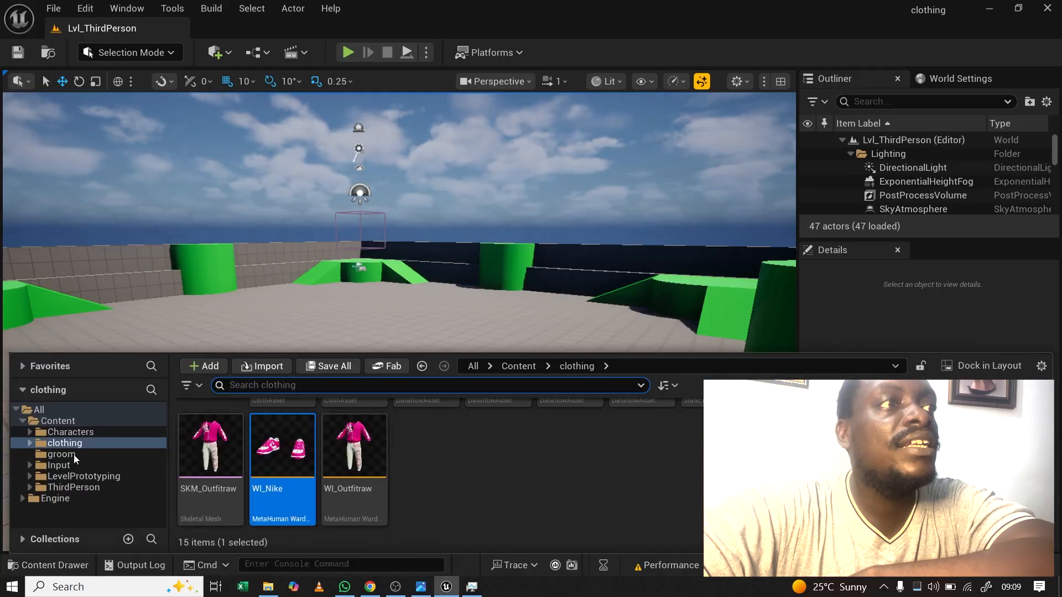
{"action": "scroll", "coordinate": [229, 445], "scroll_direction": "up", "scroll_amount": 2}
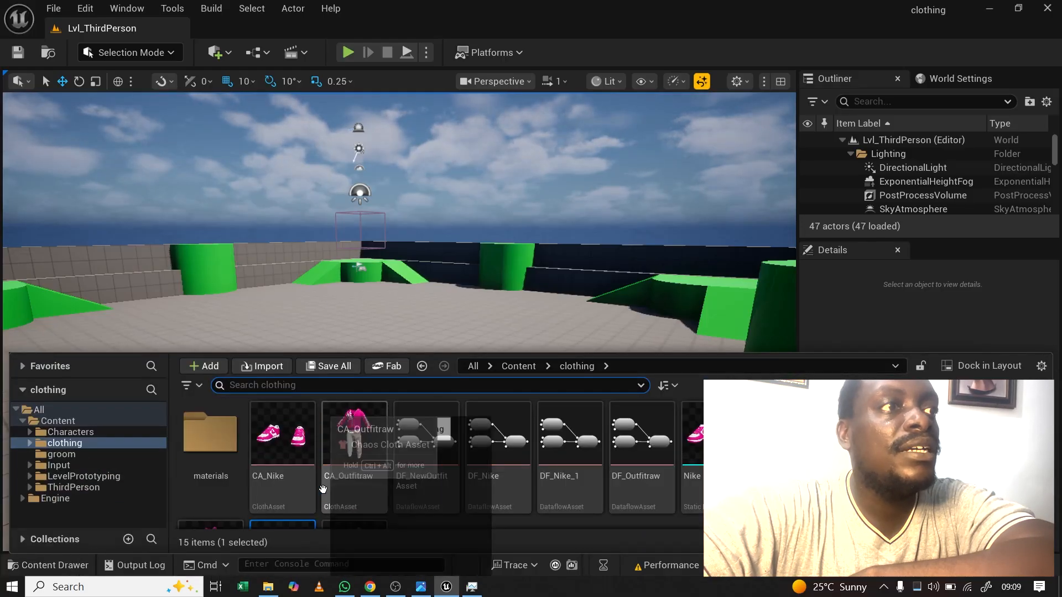
{"action": "left_click", "coordinate": [230, 446]}
{"action": "double_click", "coordinate": [229, 445]}
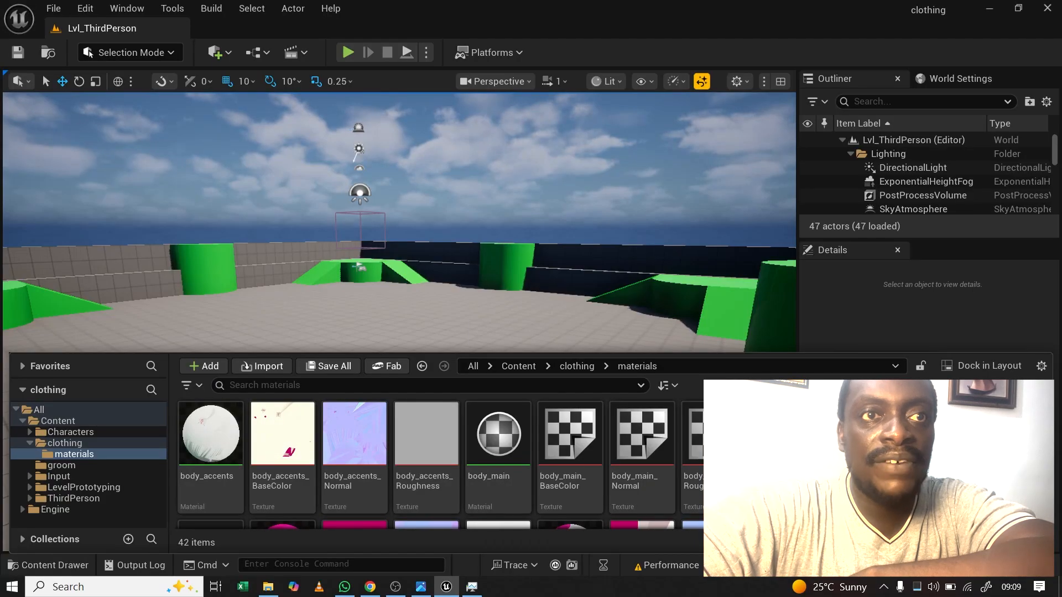
{"action": "scroll", "coordinate": [441, 465], "scroll_direction": "down", "scroll_amount": 5}
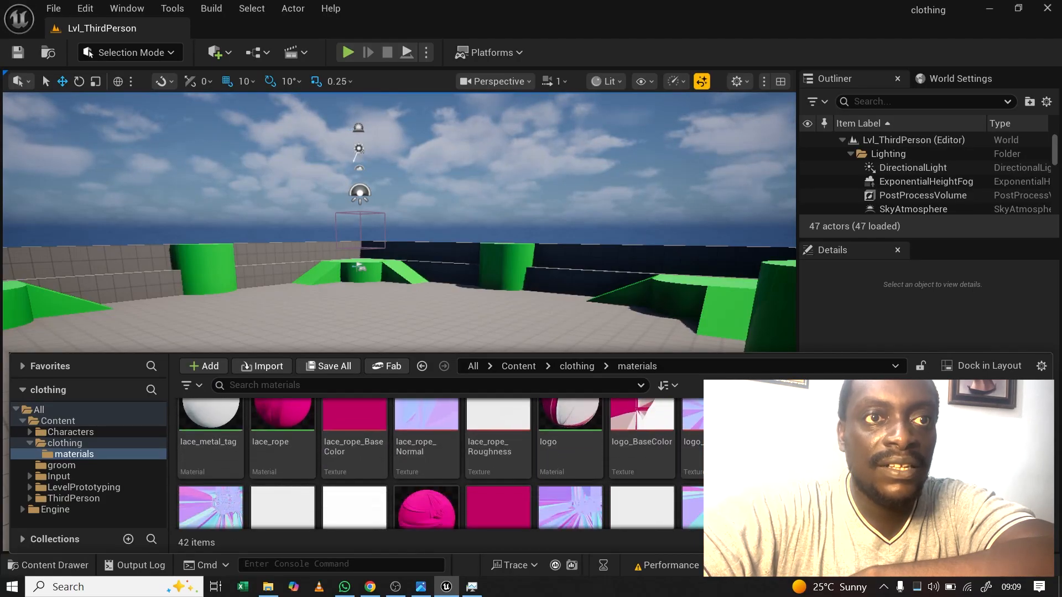
{"action": "scroll", "coordinate": [441, 464], "scroll_direction": "down", "scroll_amount": 2}
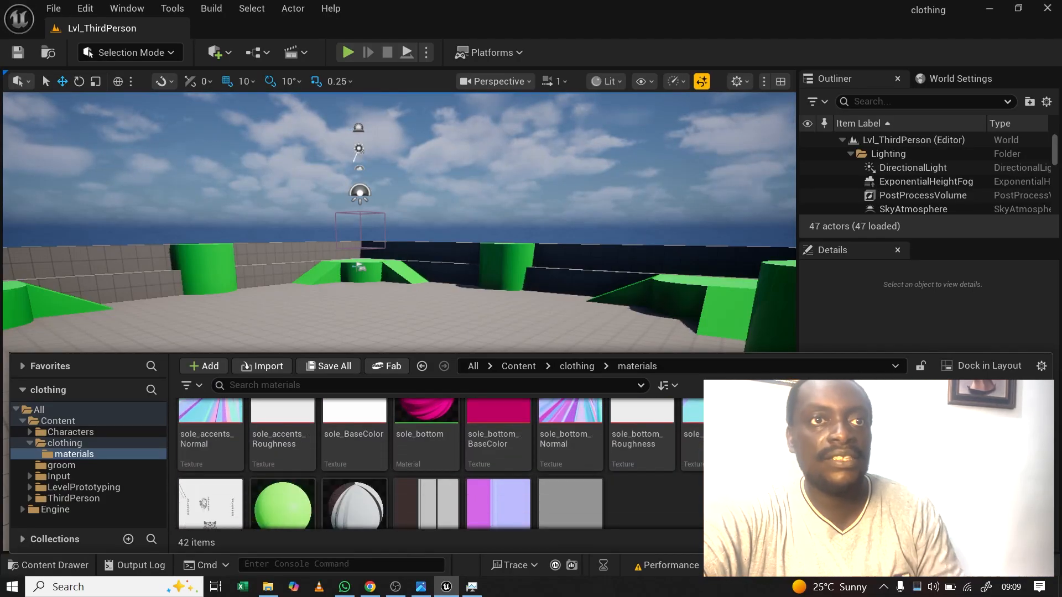
{"action": "left_click", "coordinate": [786, 442]}
{"action": "double_click", "coordinate": [786, 442]}
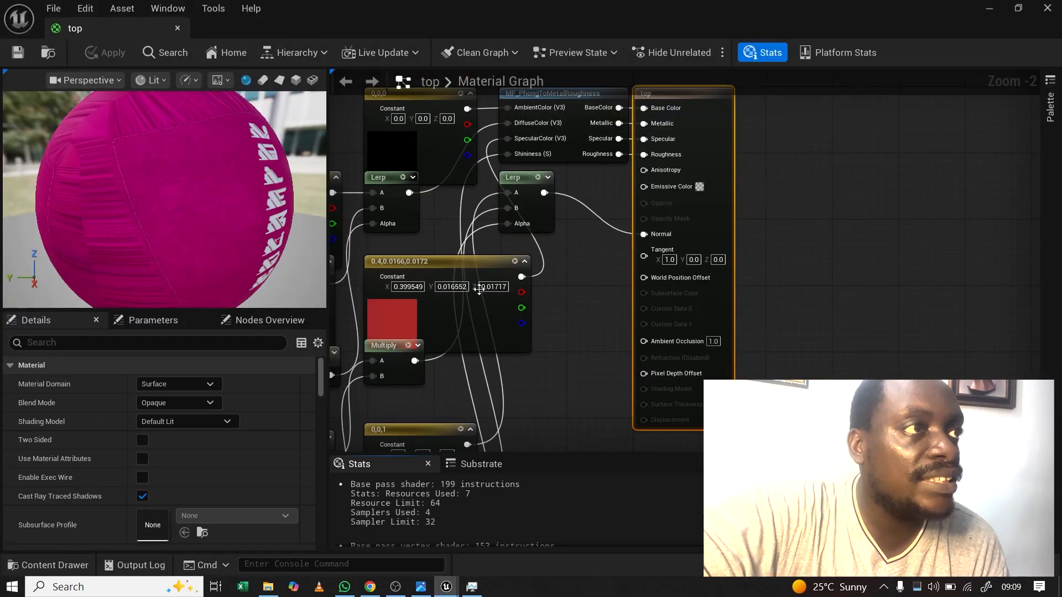
Step: Enable Two Sided on the top material, then apply, save and close it
{"action": "left_click", "coordinate": [143, 436]}
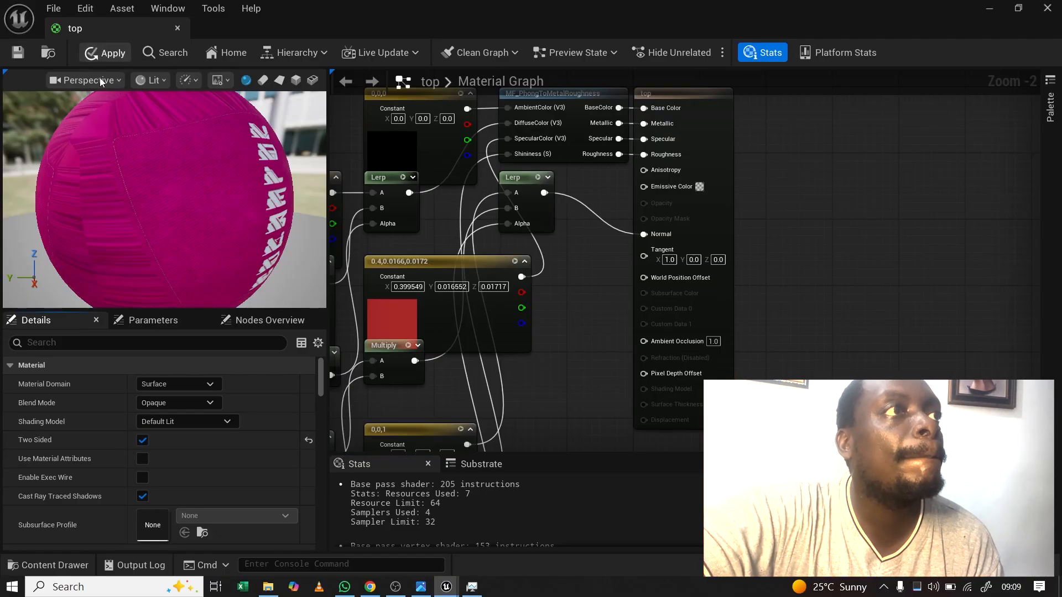
{"action": "left_click", "coordinate": [99, 57]}
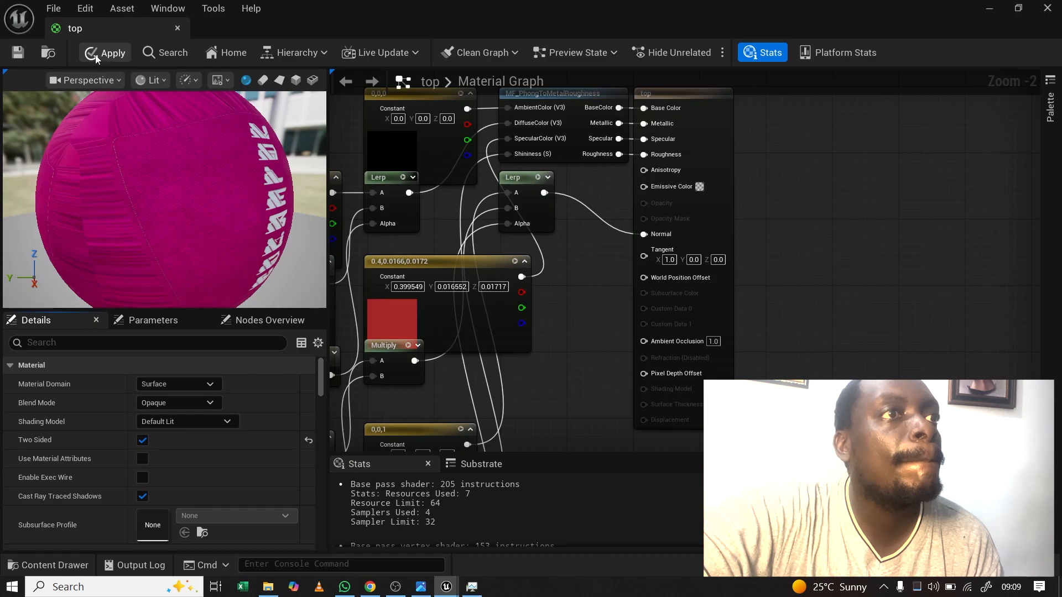
{"action": "left_click", "coordinate": [18, 52]}
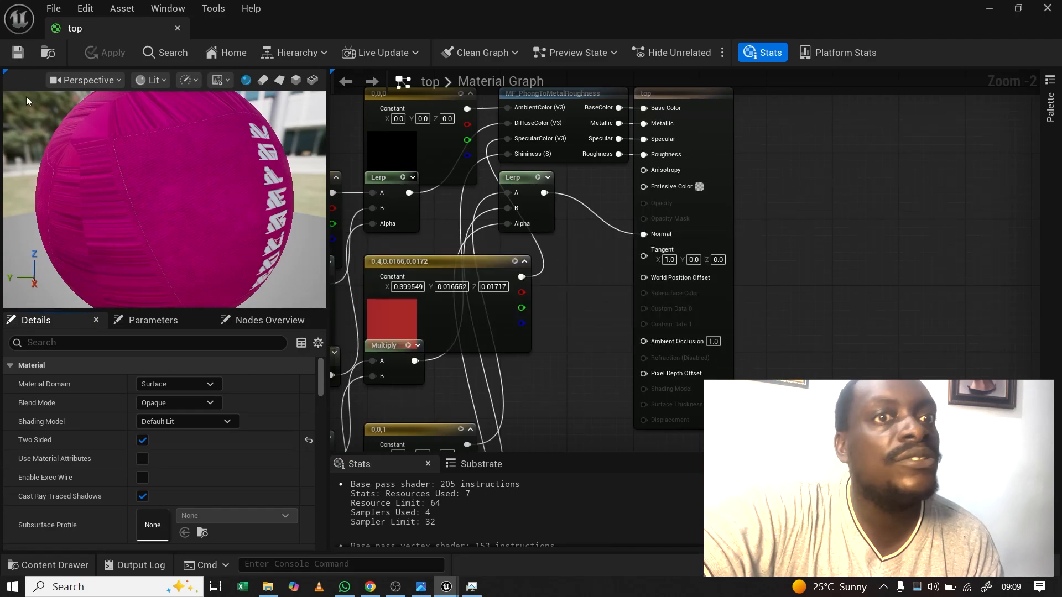
{"action": "left_click", "coordinate": [177, 28]}
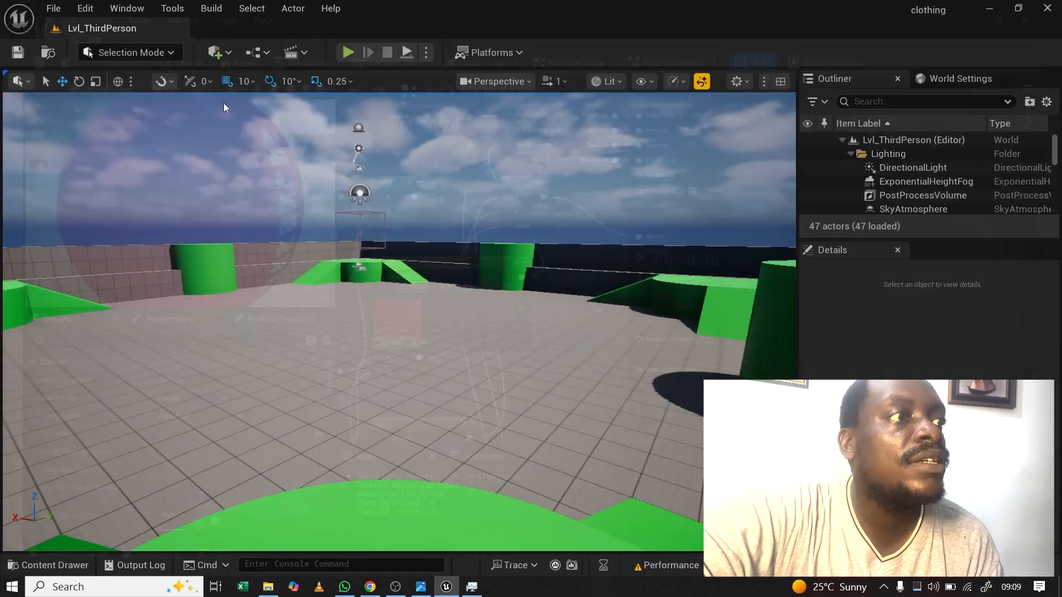
Step: Reopen the Person MetaHuman from the top-level Content folder
{"action": "left_click", "coordinate": [54, 565]}
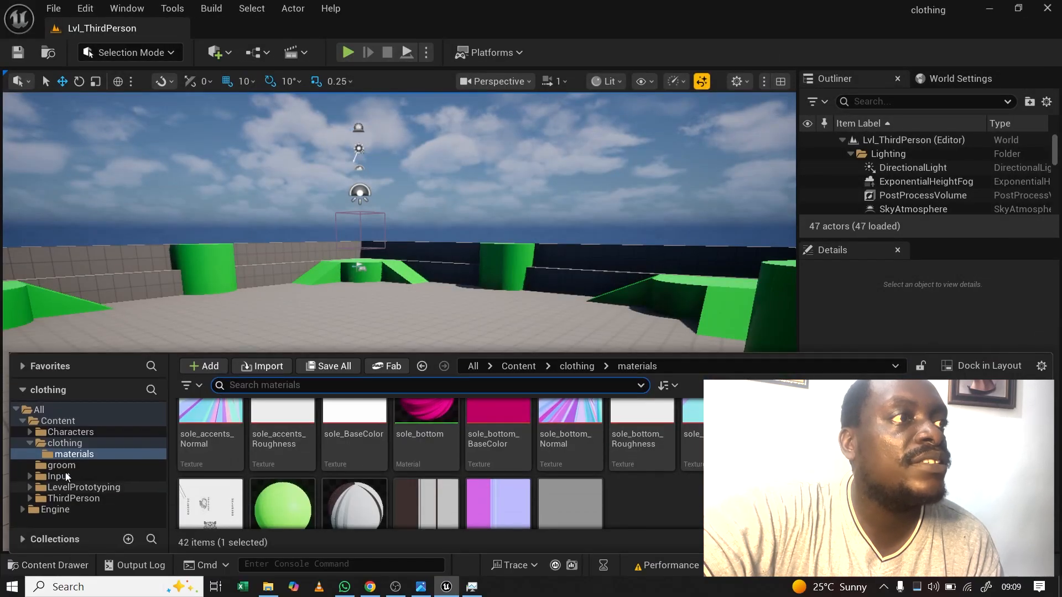
{"action": "left_click", "coordinate": [55, 421]}
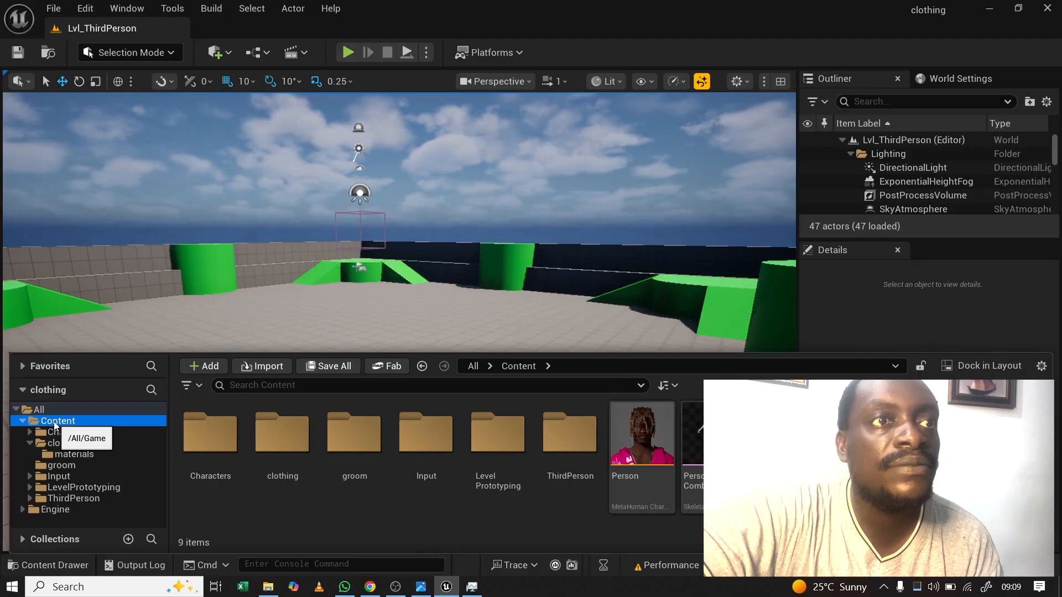
{"action": "double_click", "coordinate": [654, 462]}
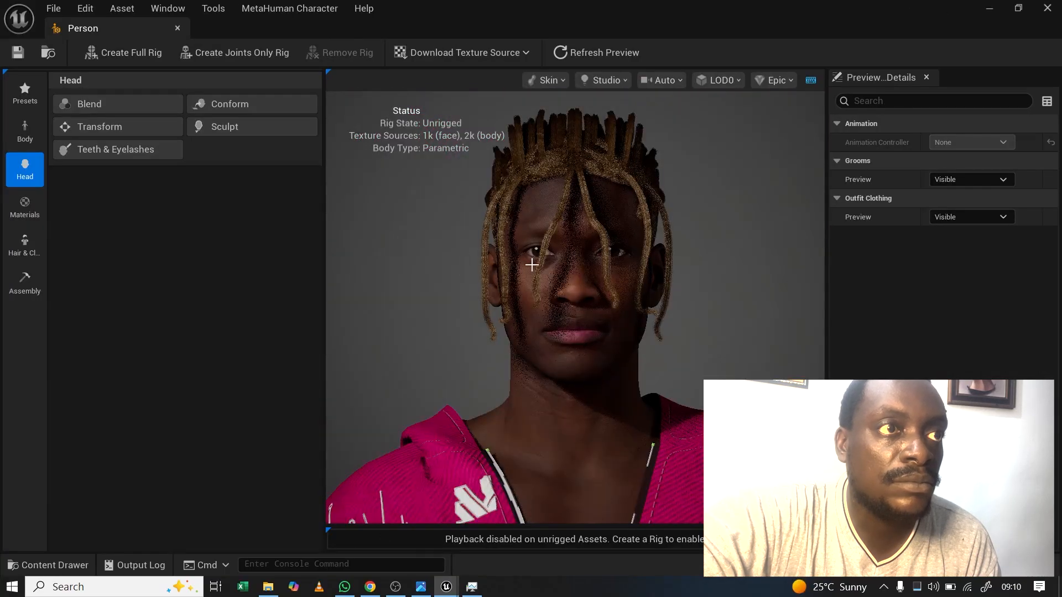
Step: Orbit and zoom around the Person character to inspect the head and body
{"action": "left_click_drag", "start_coordinate": [531, 261], "coordinate": [607, 273]}
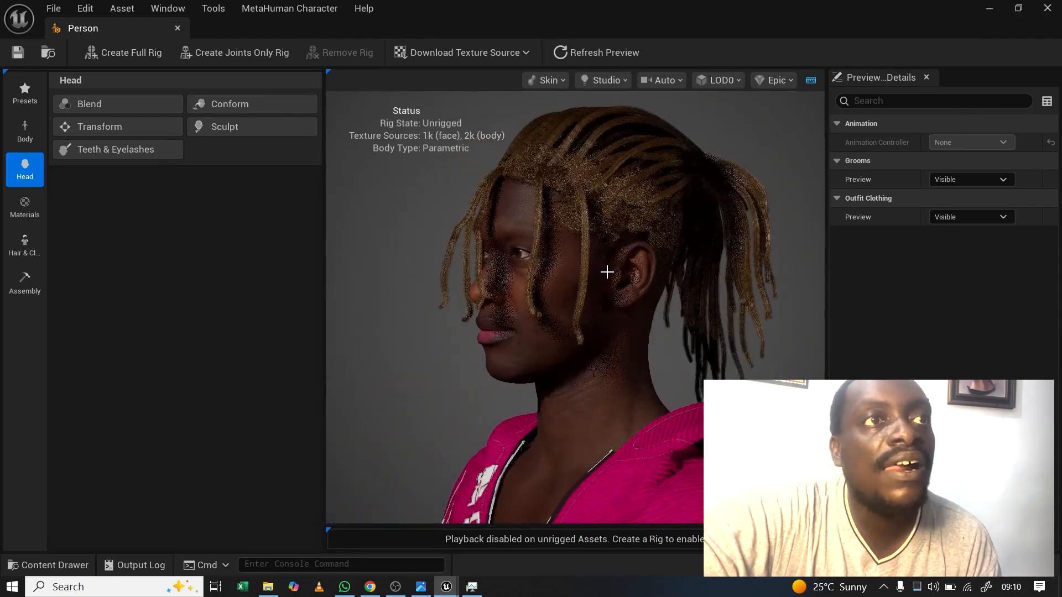
{"action": "scroll", "coordinate": [607, 272], "scroll_direction": "down", "scroll_amount": 4}
{"action": "left_click_drag", "start_coordinate": [640, 337], "coordinate": [536, 336]}
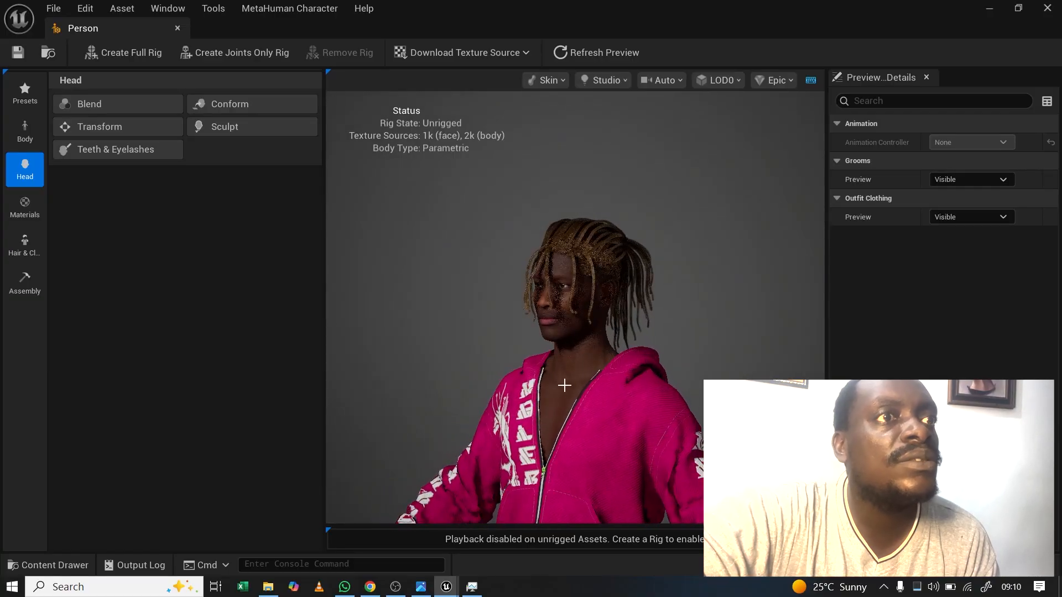
{"action": "middle_click_drag", "start_coordinate": [600, 491], "coordinate": [597, 377]}
{"action": "mouse_move", "coordinate": [571, 360]}
{"action": "left_mouse_down"}
{"action": "mouse_move", "coordinate": [431, 358]}
{"action": "mouse_move", "coordinate": [553, 358]}
{"action": "left_mouse_up"}
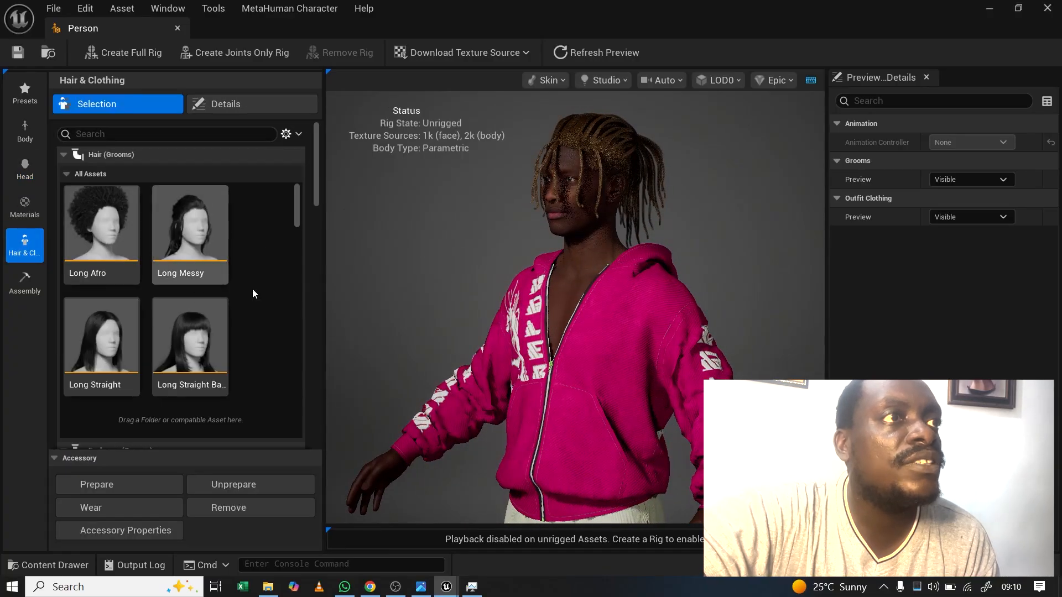
Step: Select the WI_hairshop groom and show its Details overrides such as Melanin and Redness
{"action": "scroll", "coordinate": [259, 296], "scroll_direction": "down", "scroll_amount": 6}
{"action": "scroll", "coordinate": [258, 298], "scroll_direction": "down", "scroll_amount": 10}
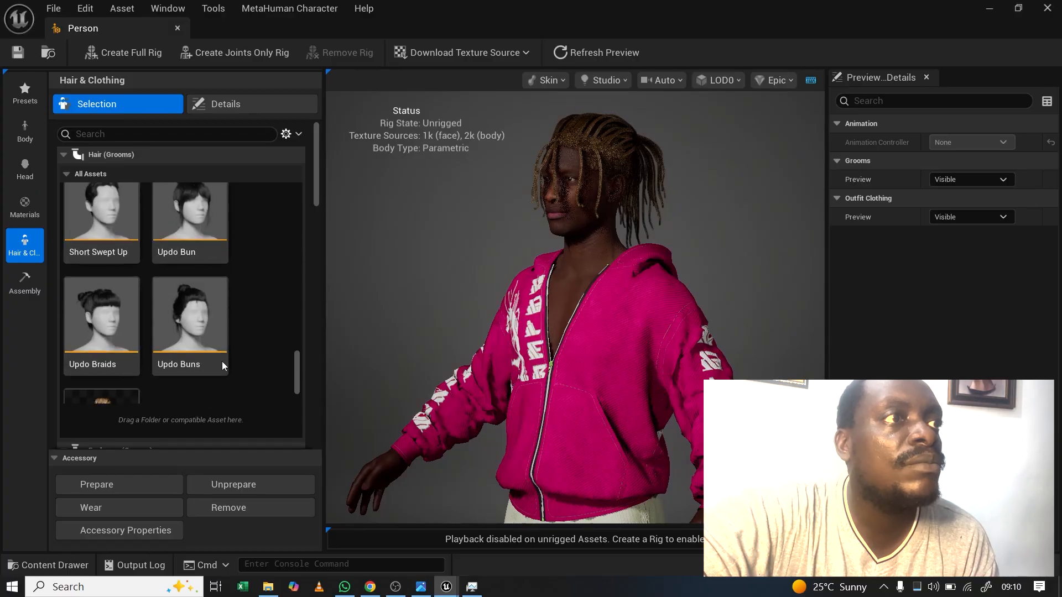
{"action": "scroll", "coordinate": [297, 366], "scroll_direction": "down", "scroll_amount": 2}
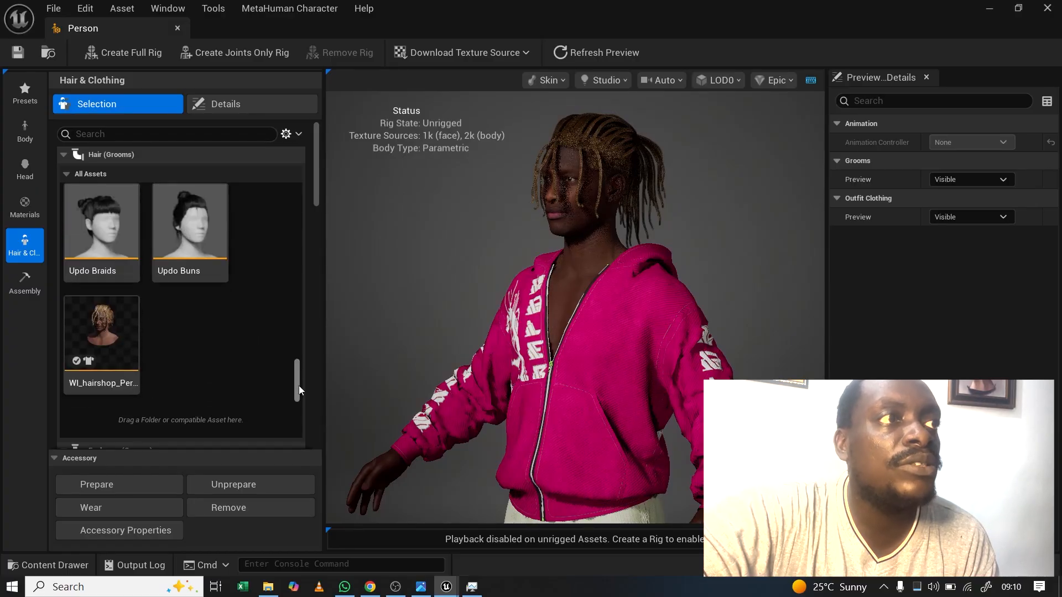
{"action": "left_click", "coordinate": [111, 333]}
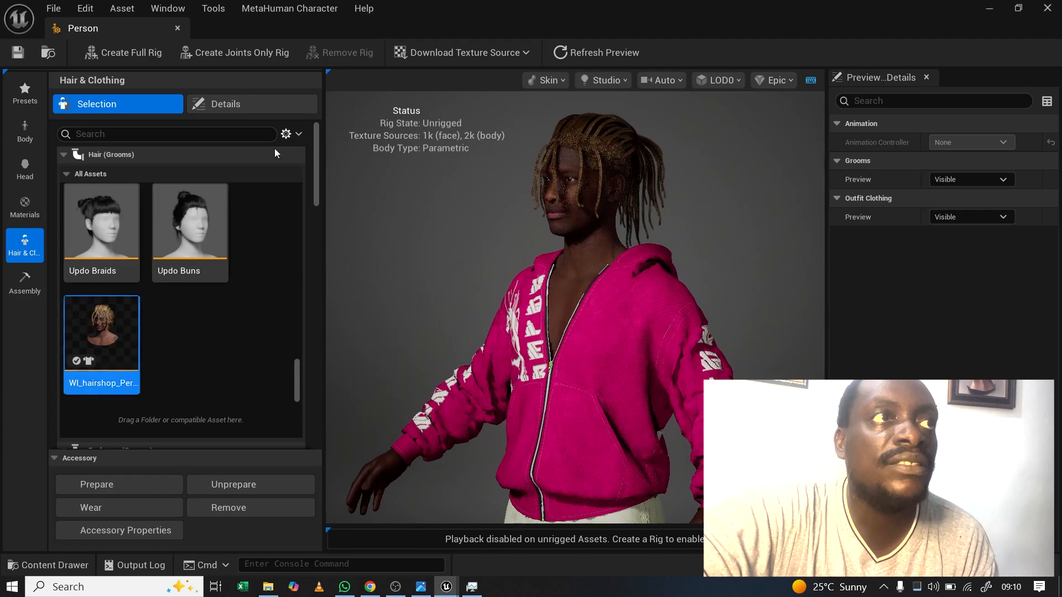
{"action": "left_click", "coordinate": [277, 99]}
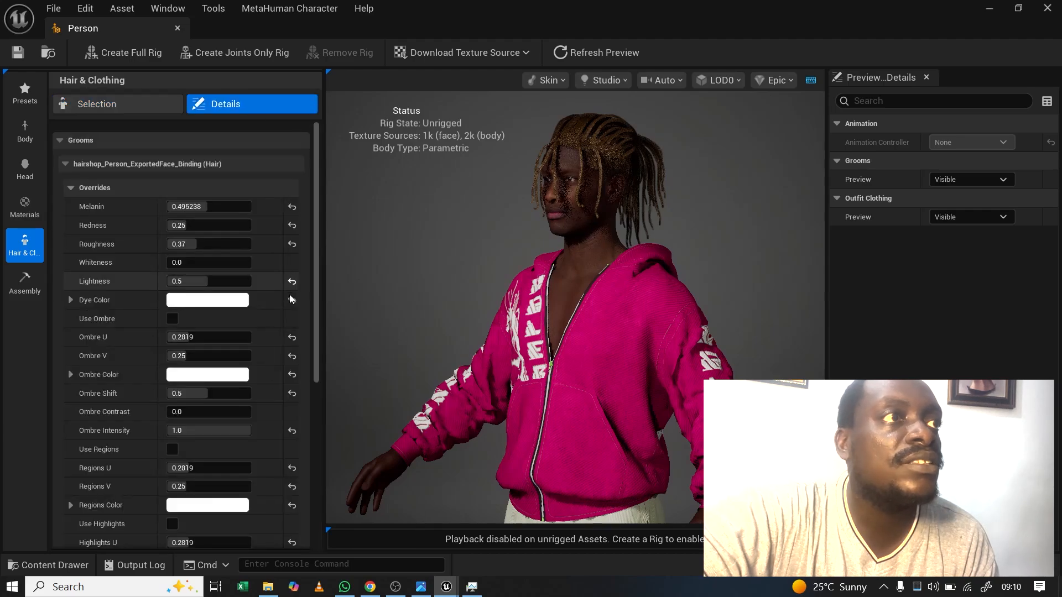
Step: Raise the hairshop groom's Melanin to 0.828677 and check the darker hair
{"action": "left_click", "coordinate": [188, 207]}
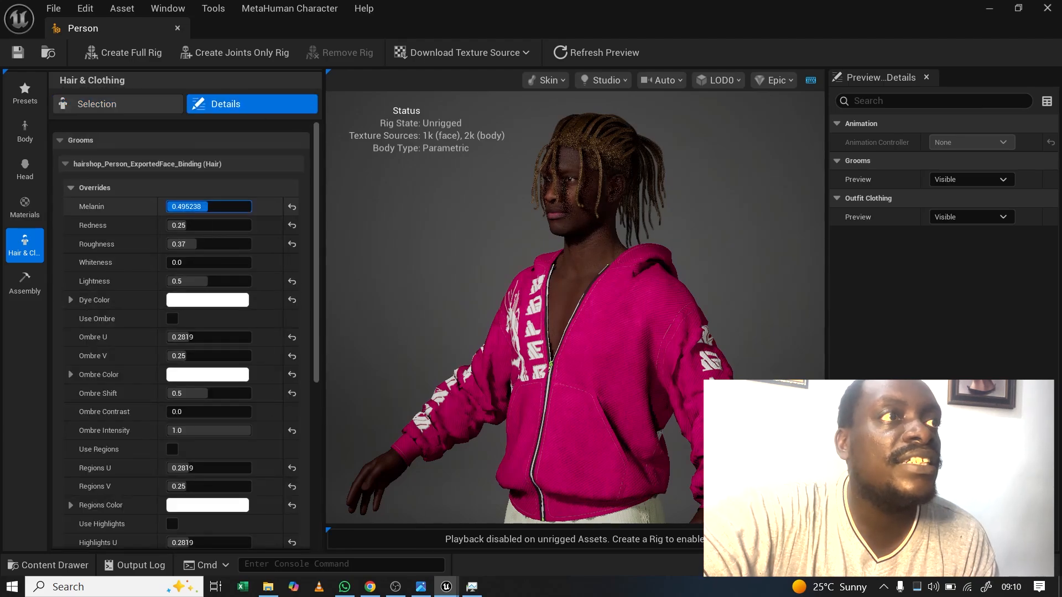
{"action": "left_click_drag", "start_coordinate": [216, 207], "coordinate": [238, 206]}
{"action": "mouse_move", "coordinate": [500, 227]}
{"action": "left_mouse_down"}
{"action": "mouse_move", "coordinate": [448, 227]}
{"action": "mouse_move", "coordinate": [519, 225]}
{"action": "left_mouse_up"}
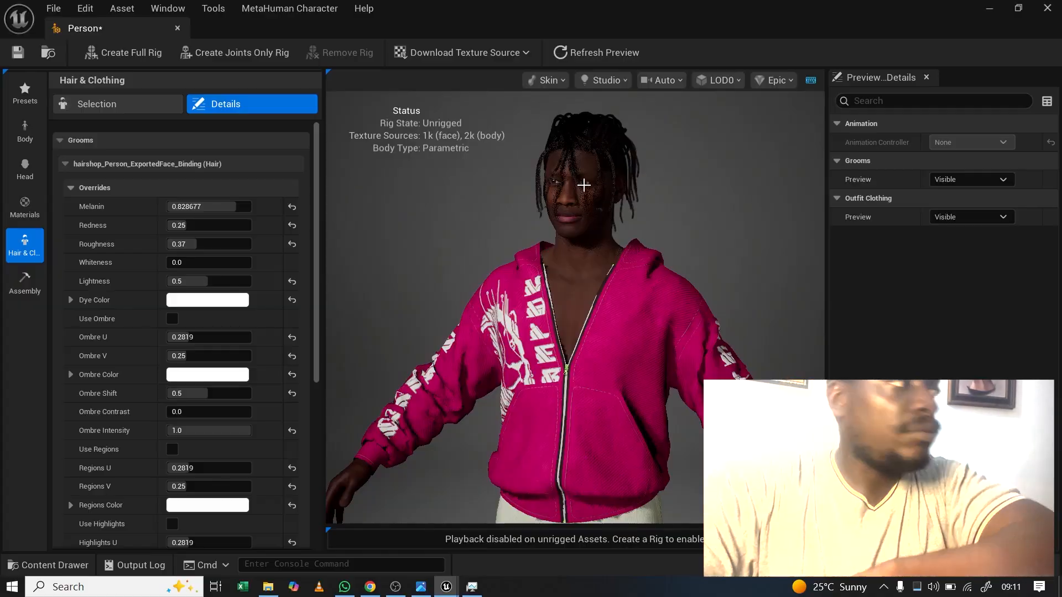
{"action": "scroll", "coordinate": [585, 187], "scroll_direction": "up", "scroll_amount": 1}
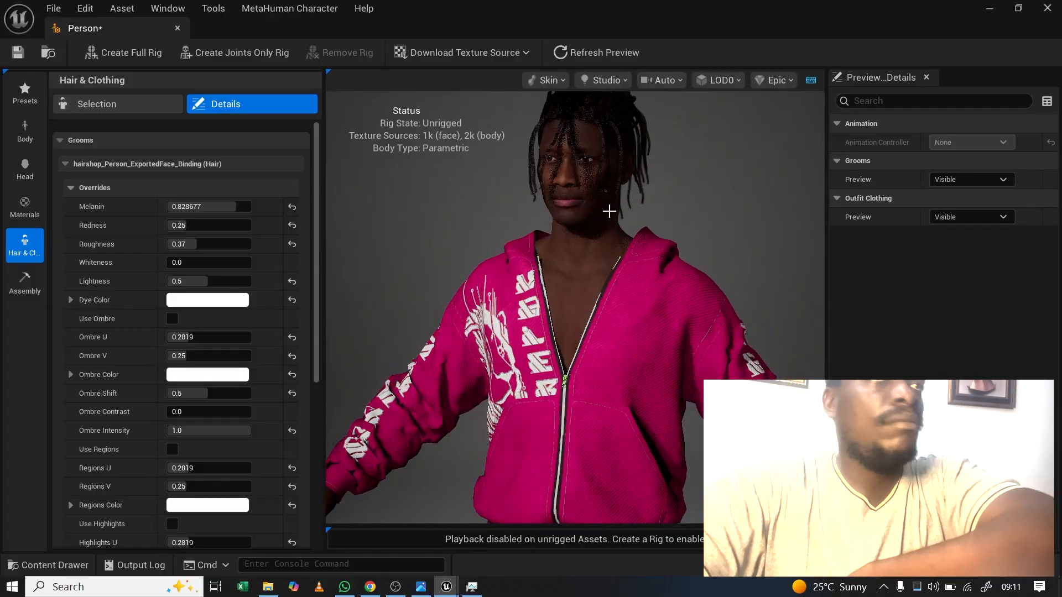
Step: Give the character Medium Dense eyebrows, then move down toward the Mustache (Groom) section
{"action": "left_click", "coordinate": [115, 106]}
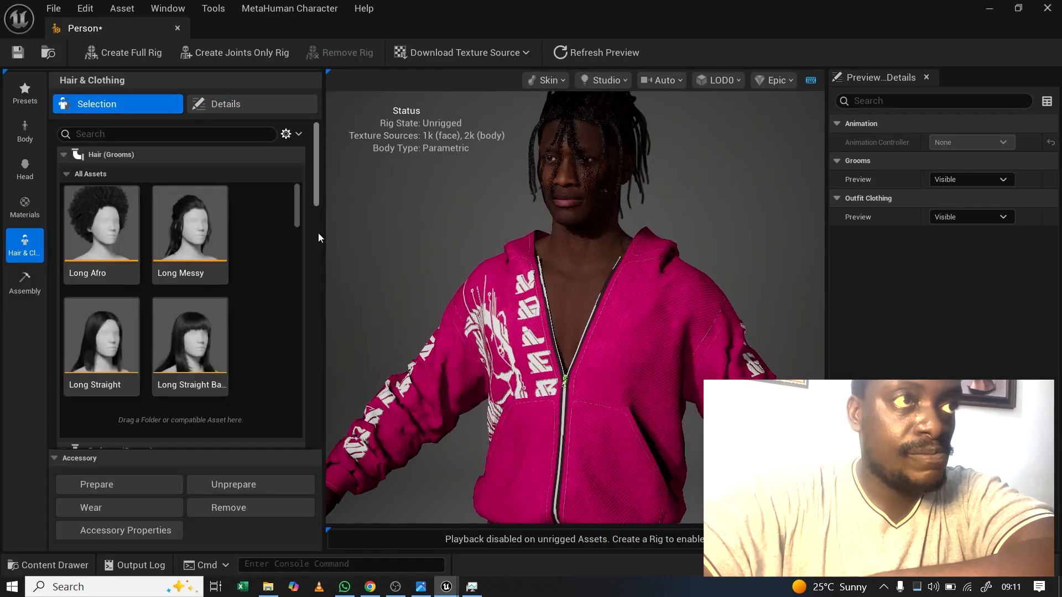
{"action": "left_click_drag", "start_coordinate": [315, 207], "coordinate": [313, 264]}
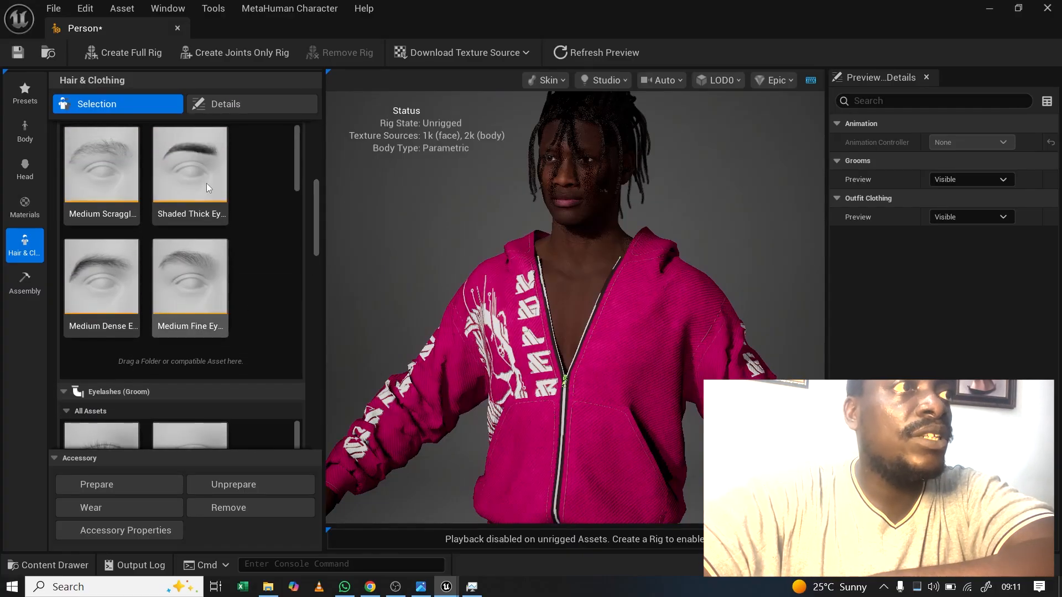
{"action": "left_click", "coordinate": [103, 265]}
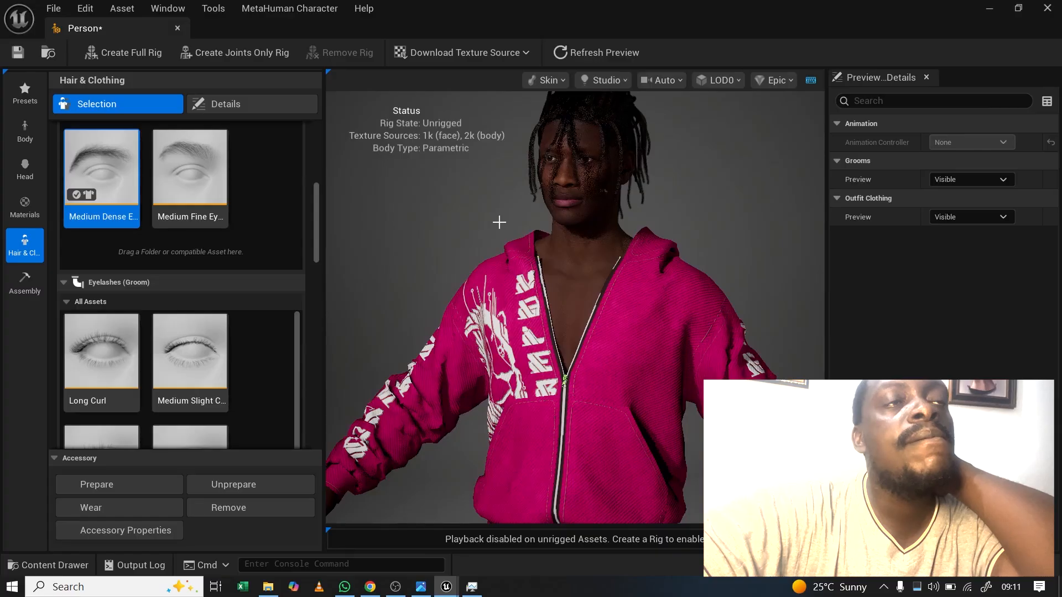
{"action": "left_click_drag", "start_coordinate": [499, 222], "coordinate": [555, 223]}
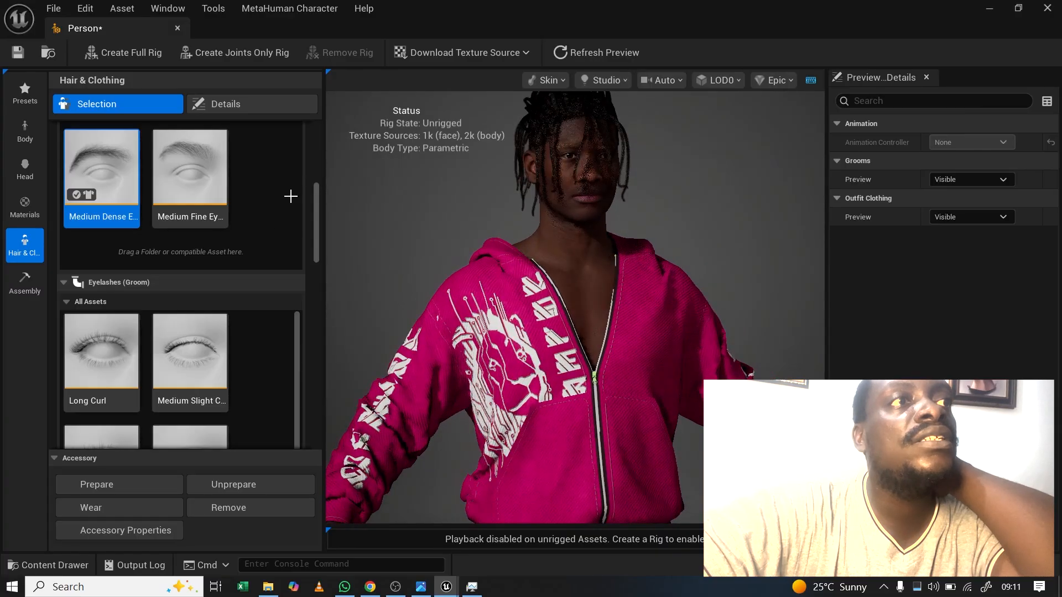
{"action": "left_click_drag", "start_coordinate": [313, 224], "coordinate": [313, 284]}
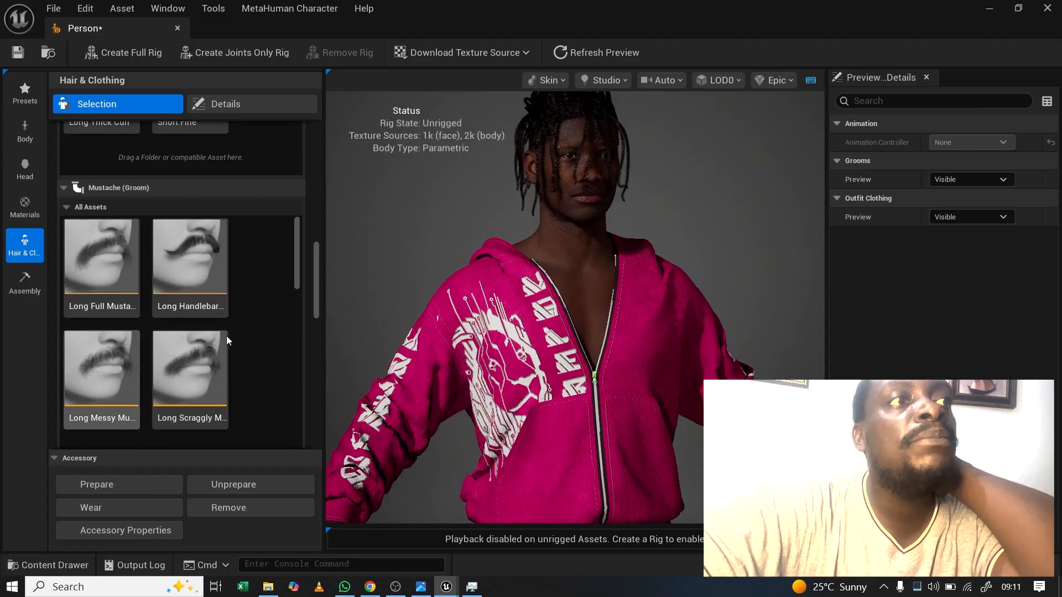
Step: Apply a mustache tile from the Mustache (Groom) section to the character
{"action": "scroll", "coordinate": [227, 336], "scroll_direction": "down", "scroll_amount": 1}
{"action": "scroll", "coordinate": [228, 335], "scroll_direction": "down", "scroll_amount": 3}
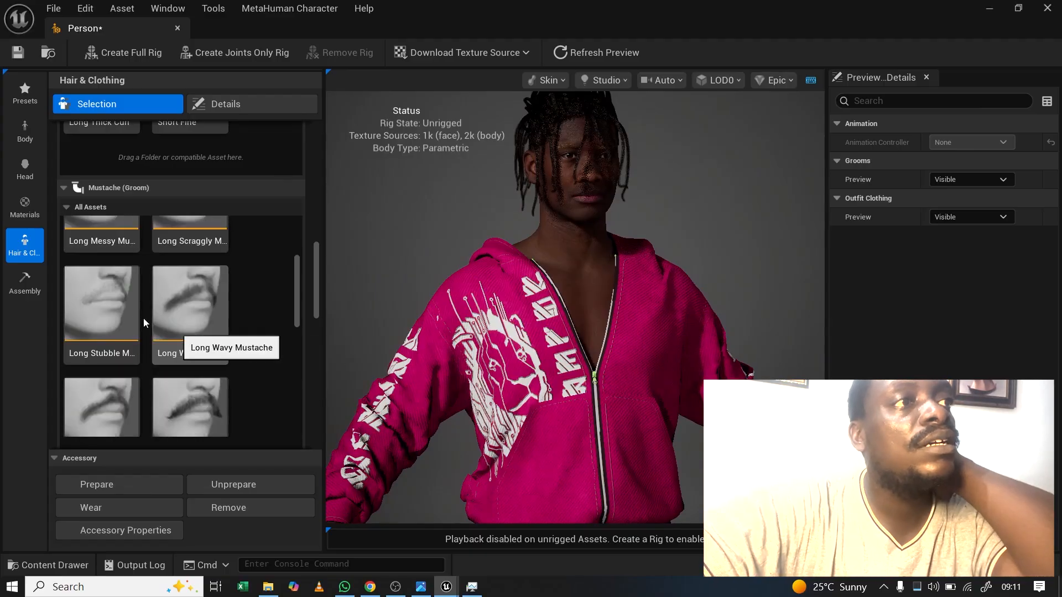
{"action": "left_click", "coordinate": [118, 403]}
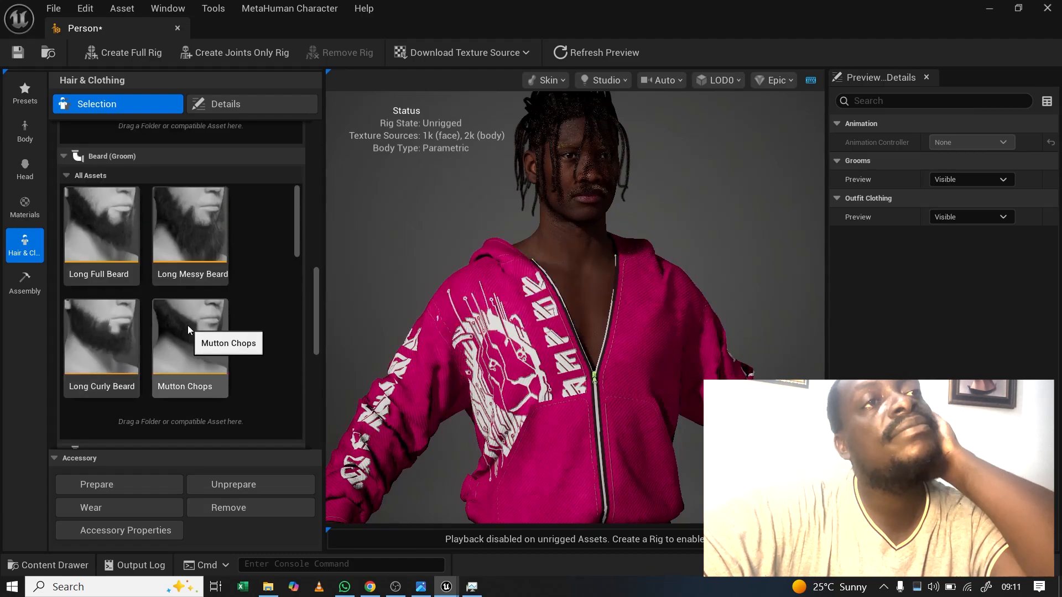
Step: Apply the Medium Curly Beard groom and view it from the front and left side
{"action": "scroll", "coordinate": [253, 276], "scroll_direction": "down", "scroll_amount": 4}
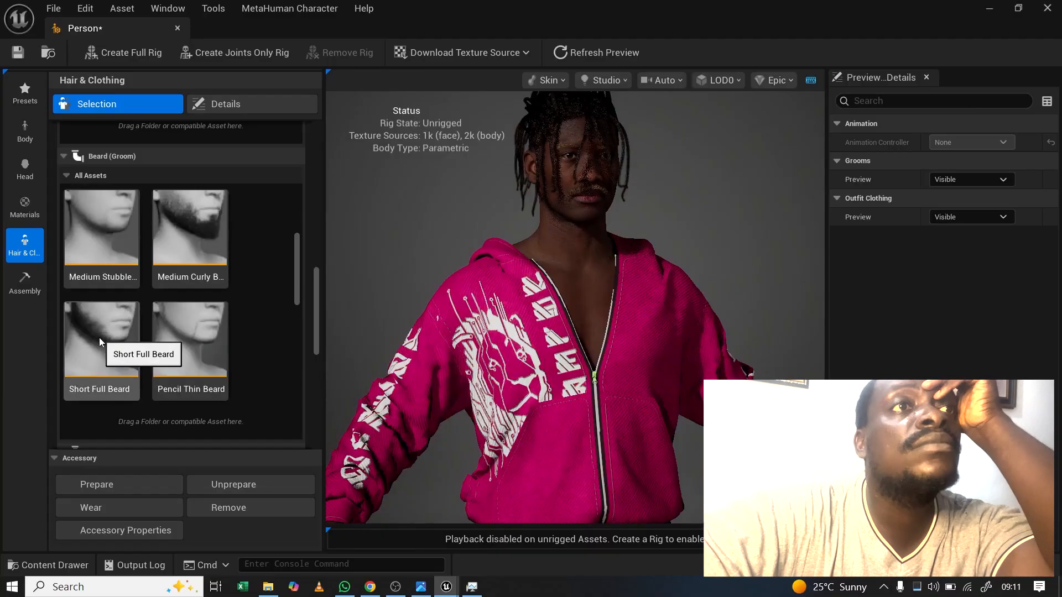
{"action": "left_click", "coordinate": [181, 237]}
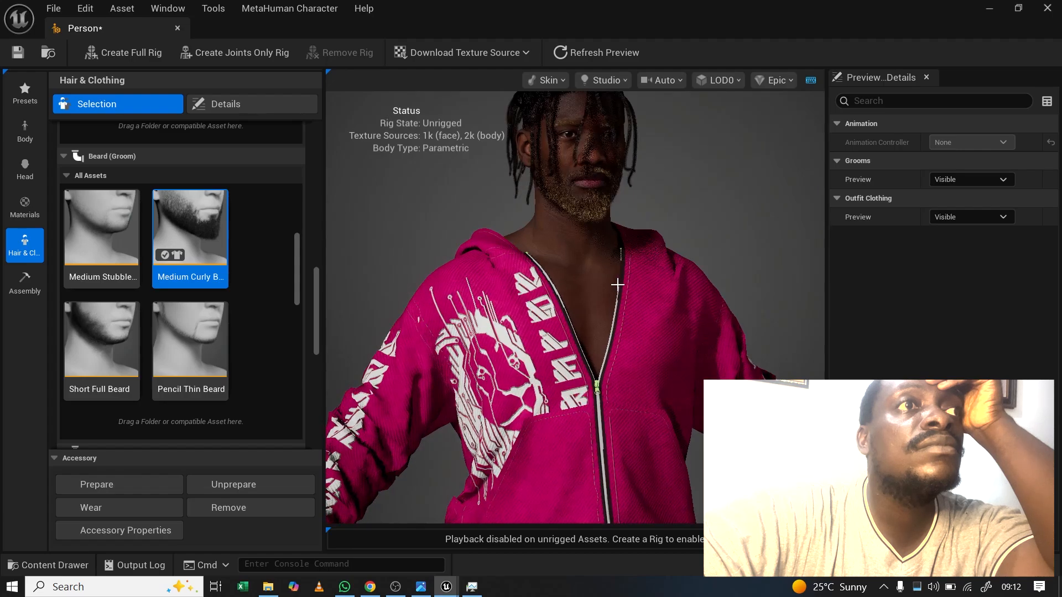
{"action": "left_click_drag", "start_coordinate": [550, 283], "coordinate": [520, 283]}
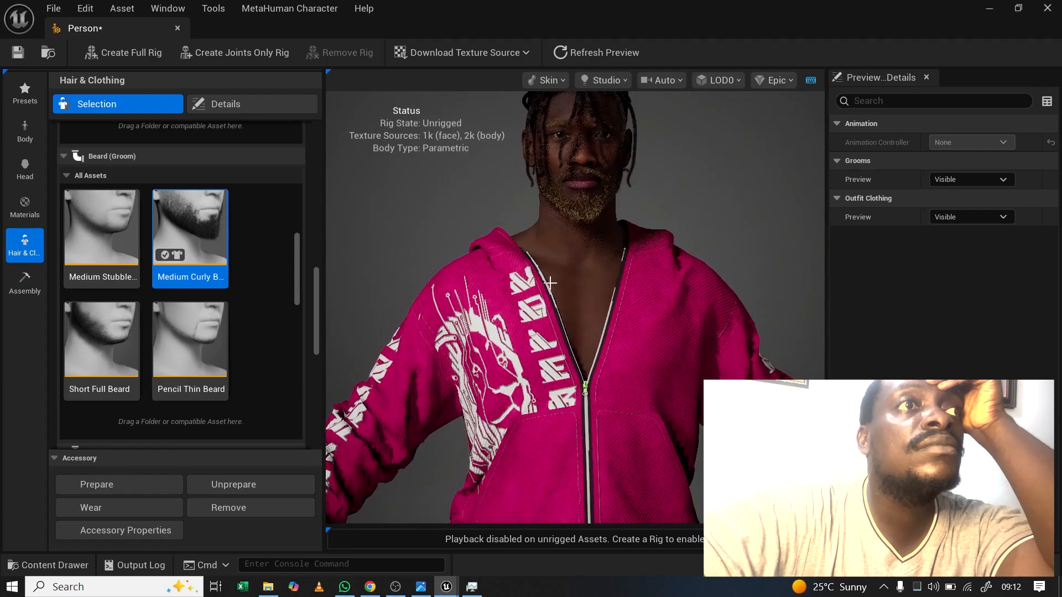
{"action": "left_click_drag", "start_coordinate": [558, 368], "coordinate": [581, 369]}
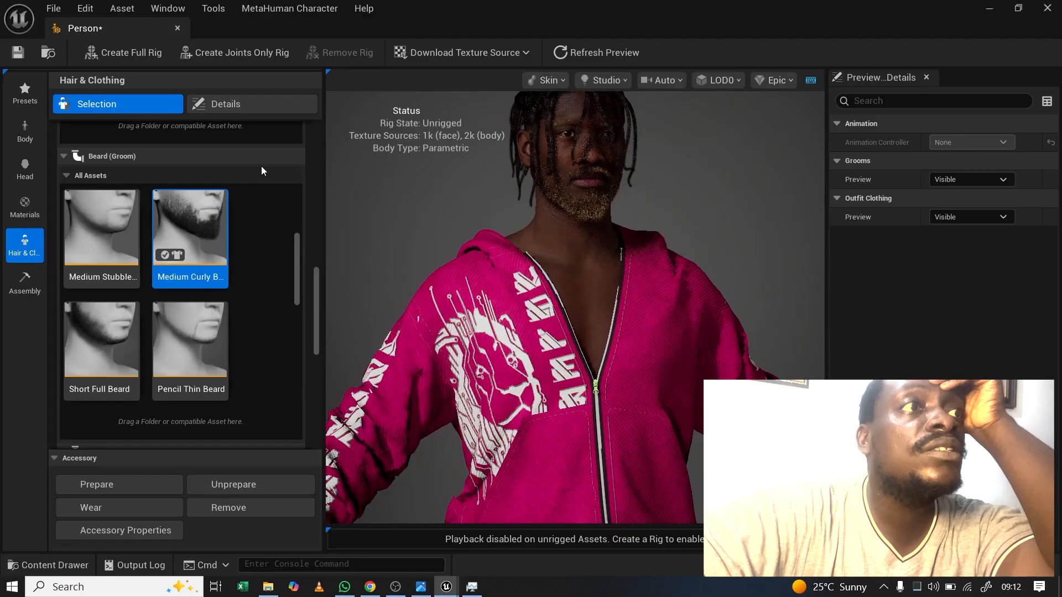
Step: Raise the beard's Melanin to about 0.76 and the eyebrows' Melanin to about 0.78
{"action": "left_click", "coordinate": [237, 108]}
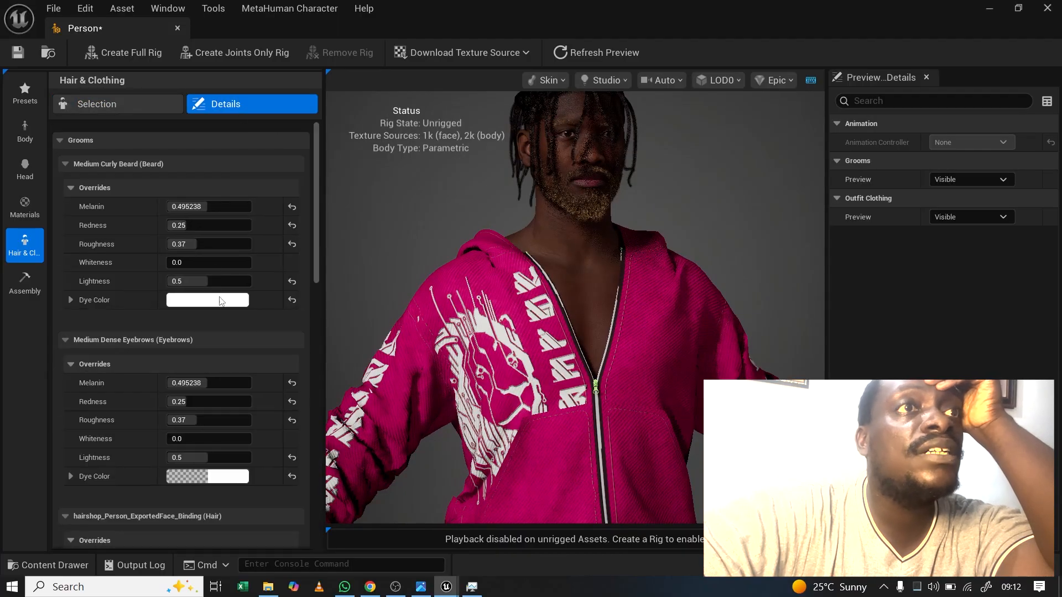
{"action": "left_click", "coordinate": [193, 207]}
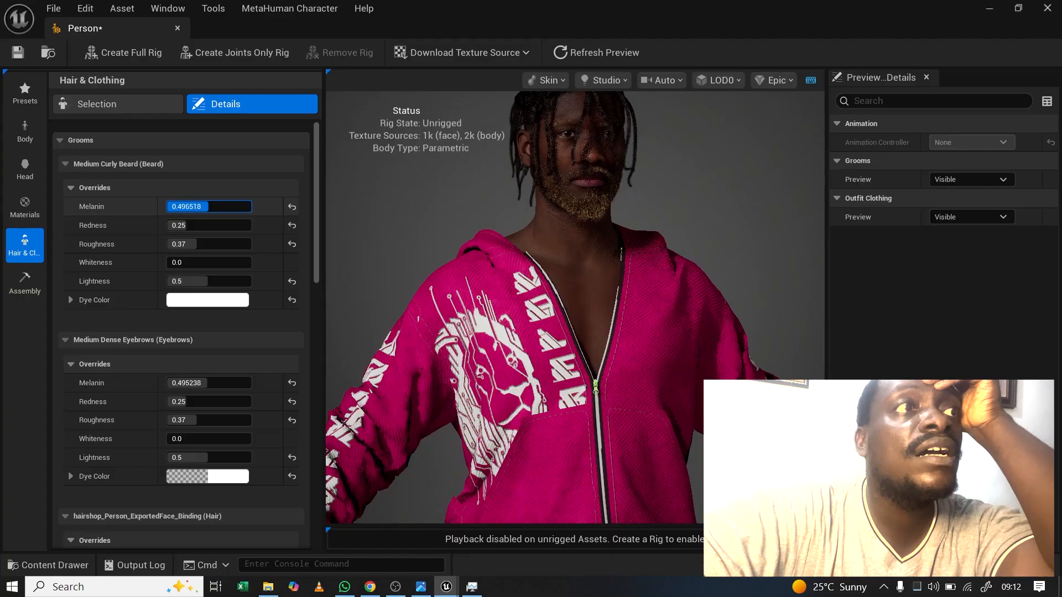
{"action": "mouse_move", "coordinate": [208, 206]}
{"action": "left_mouse_down"}
{"action": "mouse_move", "coordinate": [227, 206]}
{"action": "mouse_move", "coordinate": [211, 214]}
{"action": "left_mouse_up"}
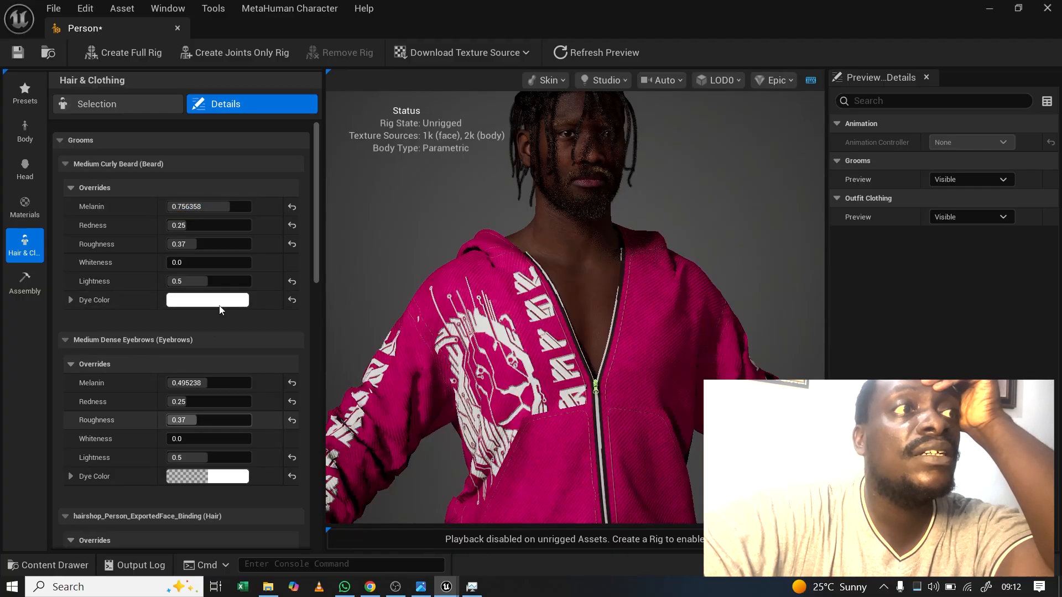
{"action": "left_click", "coordinate": [202, 382]}
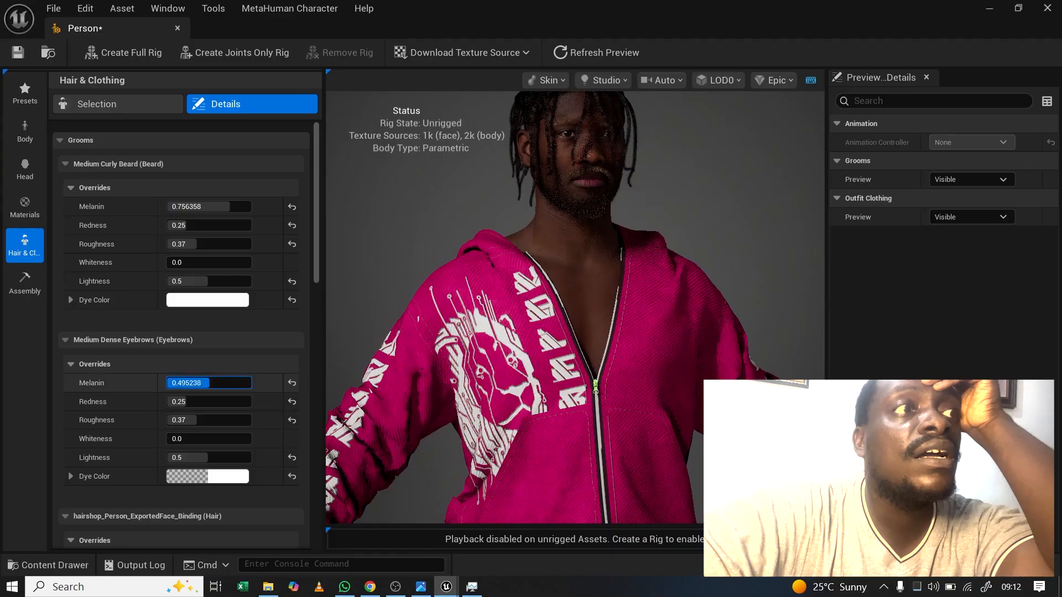
{"action": "left_click_drag", "start_coordinate": [210, 383], "coordinate": [220, 383]}
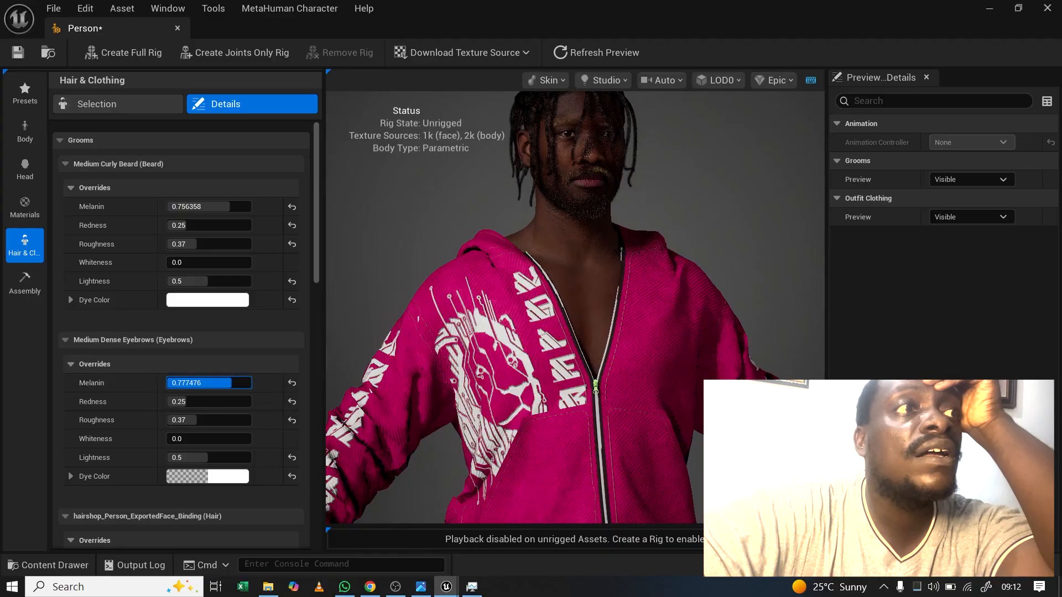
Step: Raise the mustache's Melanin to about 0.81, then check the darker facial hair in profile
{"action": "scroll", "coordinate": [211, 361], "scroll_direction": "down", "scroll_amount": 3}
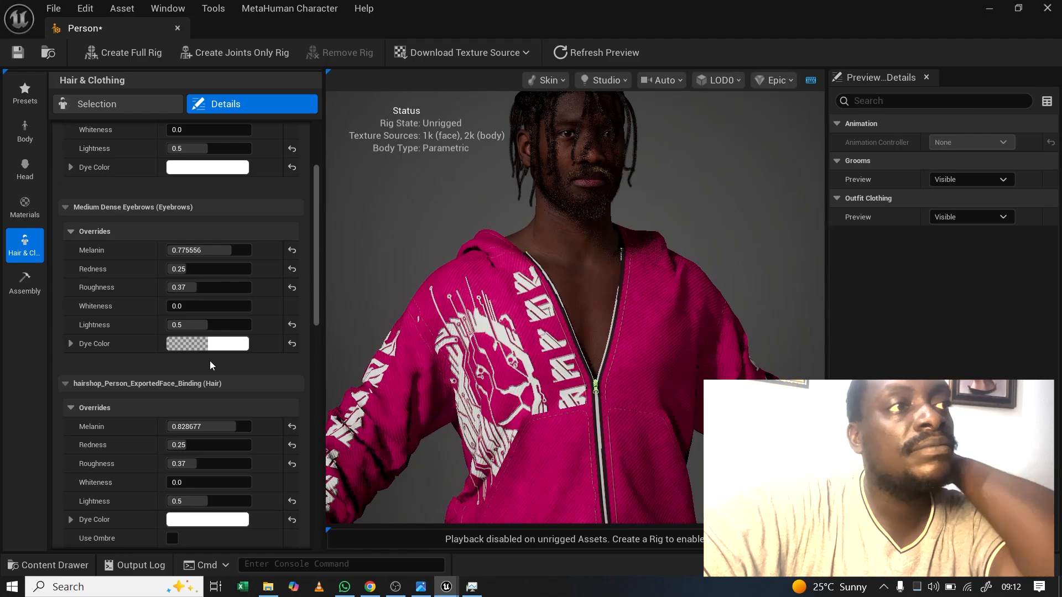
{"action": "scroll", "coordinate": [210, 361], "scroll_direction": "down", "scroll_amount": 3}
{"action": "scroll", "coordinate": [209, 360], "scroll_direction": "down", "scroll_amount": 3}
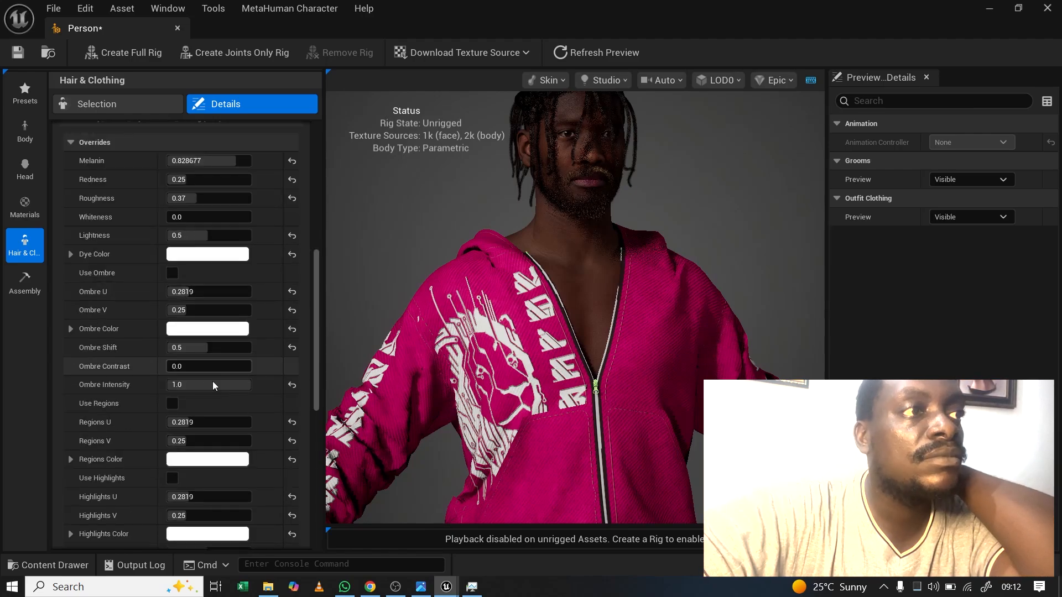
{"action": "scroll", "coordinate": [213, 383], "scroll_direction": "down", "scroll_amount": 5}
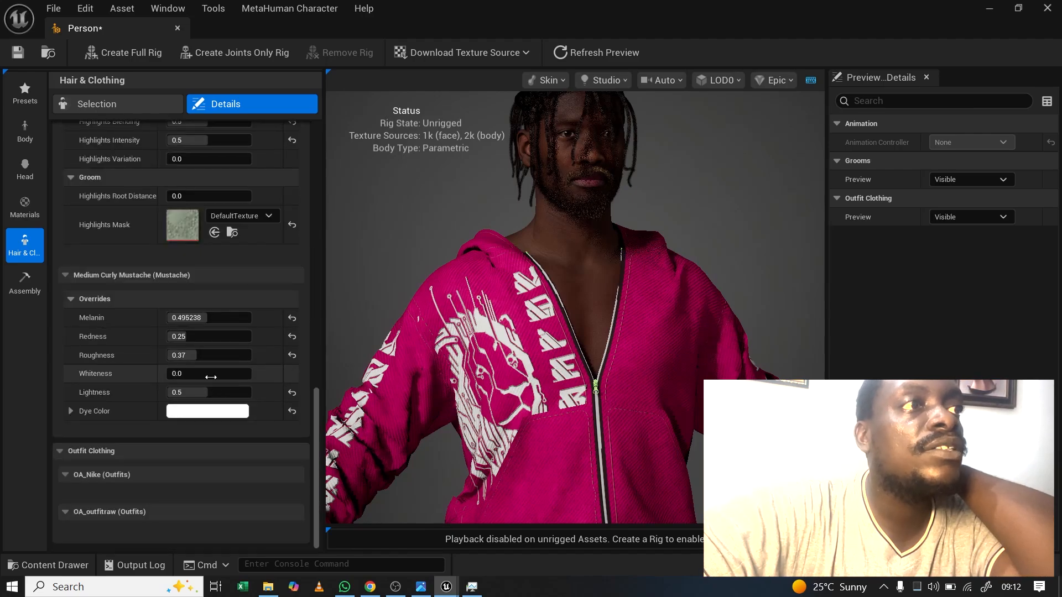
{"action": "scroll", "coordinate": [210, 377], "scroll_direction": "up", "scroll_amount": 5}
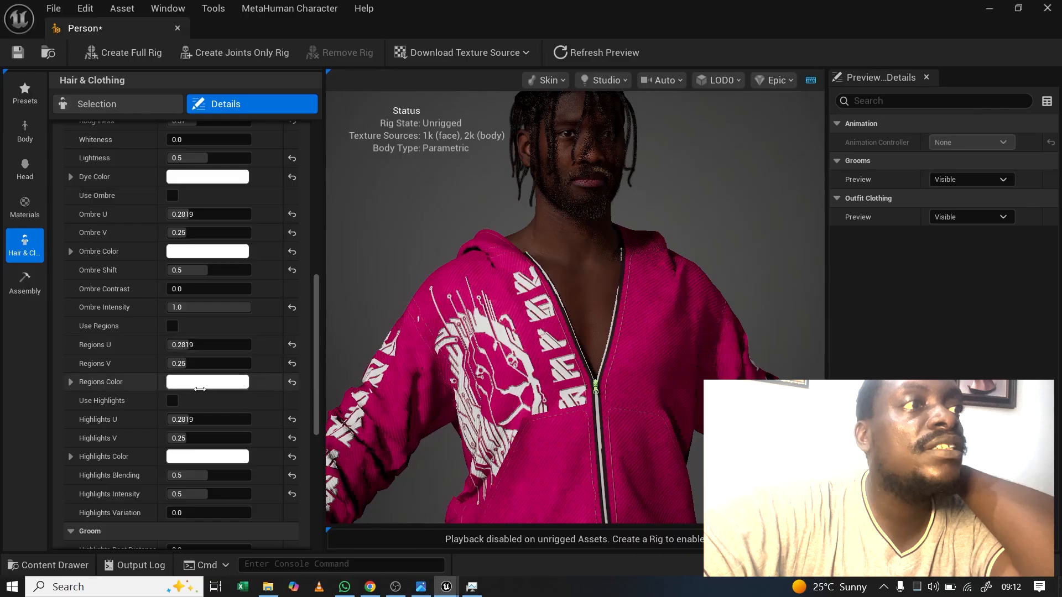
{"action": "scroll", "coordinate": [200, 389], "scroll_direction": "down", "scroll_amount": 5}
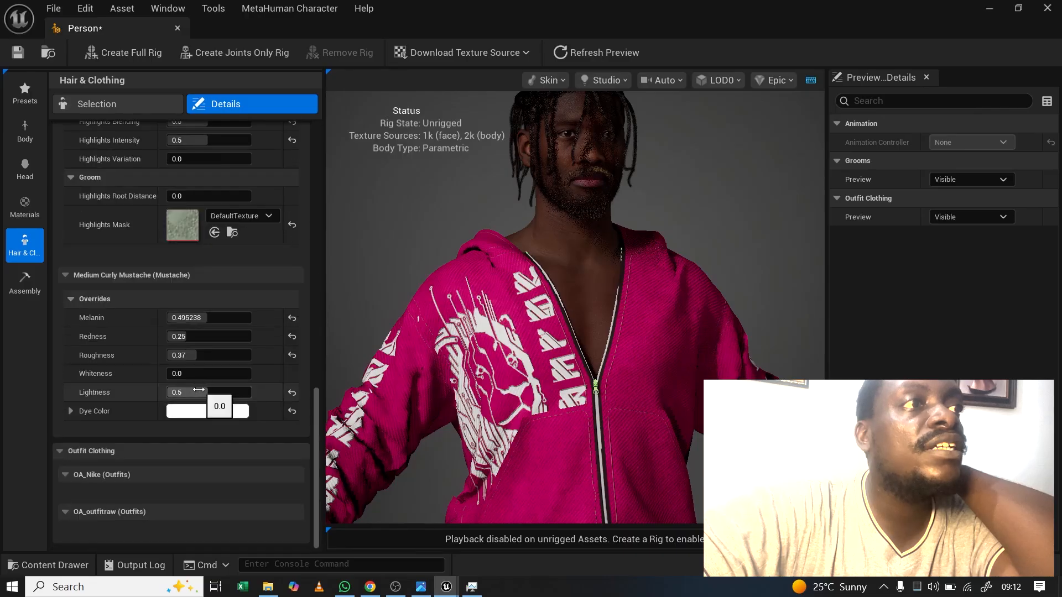
{"action": "left_click", "coordinate": [191, 317]}
{"action": "left_click_drag", "start_coordinate": [211, 317], "coordinate": [234, 317]}
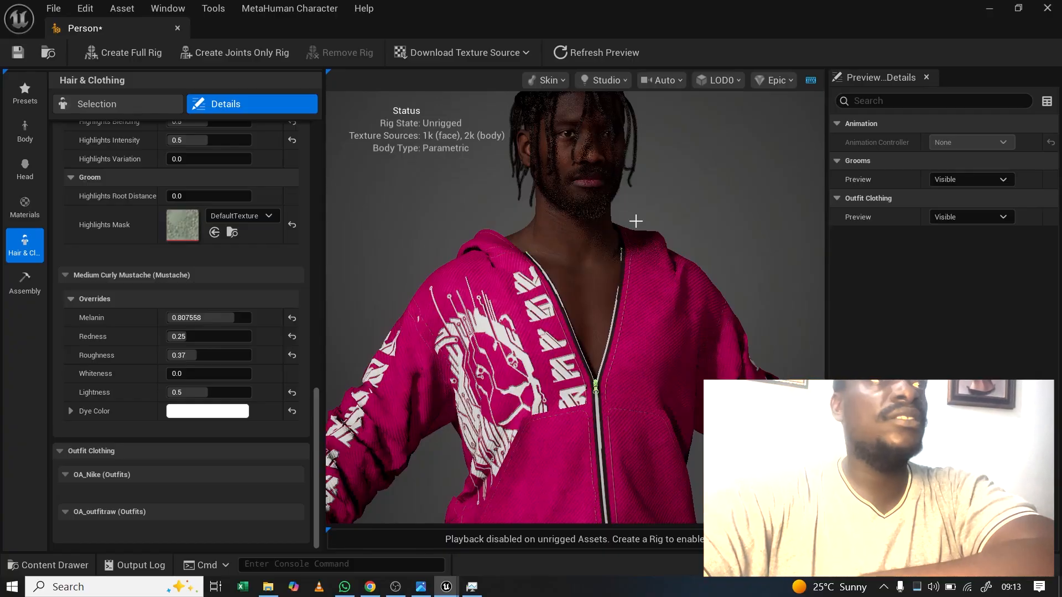
{"action": "scroll", "coordinate": [630, 228], "scroll_direction": "up", "scroll_amount": 5}
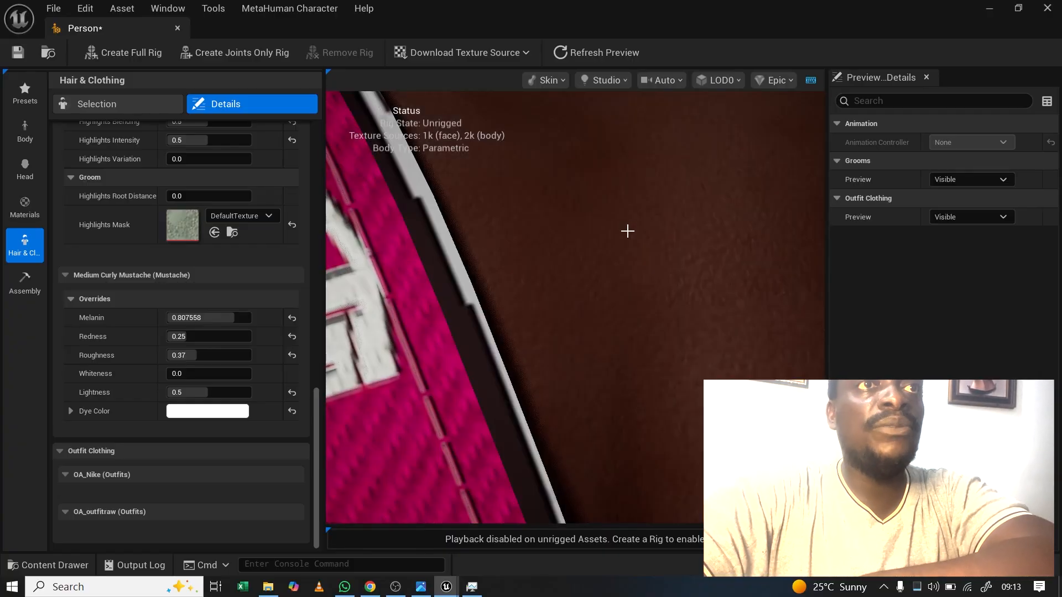
{"action": "scroll", "coordinate": [627, 231], "scroll_direction": "down", "scroll_amount": 2}
{"action": "scroll", "coordinate": [626, 230], "scroll_direction": "down", "scroll_amount": 4}
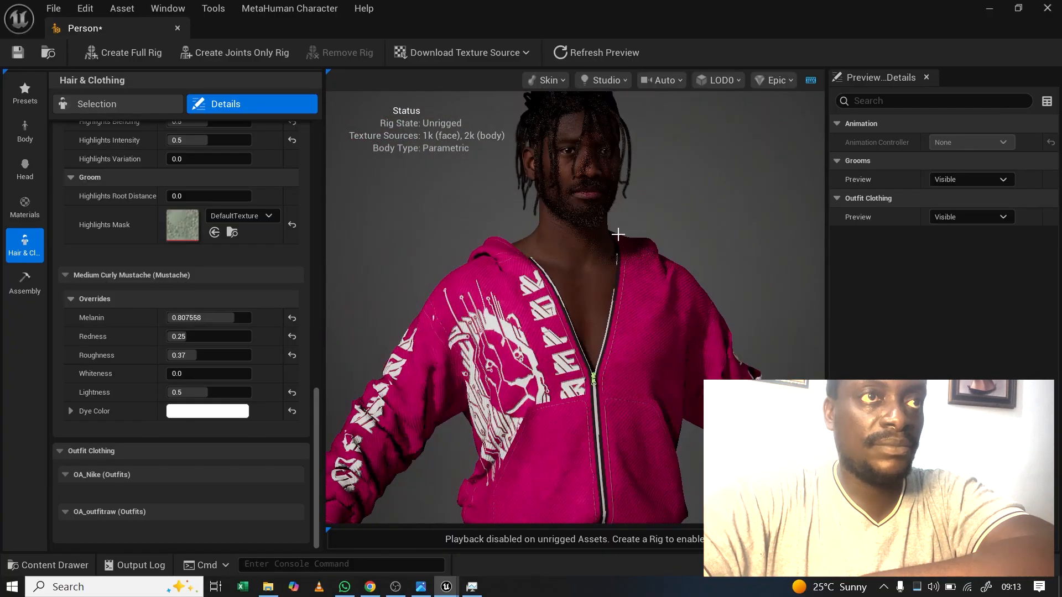
{"action": "scroll", "coordinate": [602, 242], "scroll_direction": "up", "scroll_amount": 3}
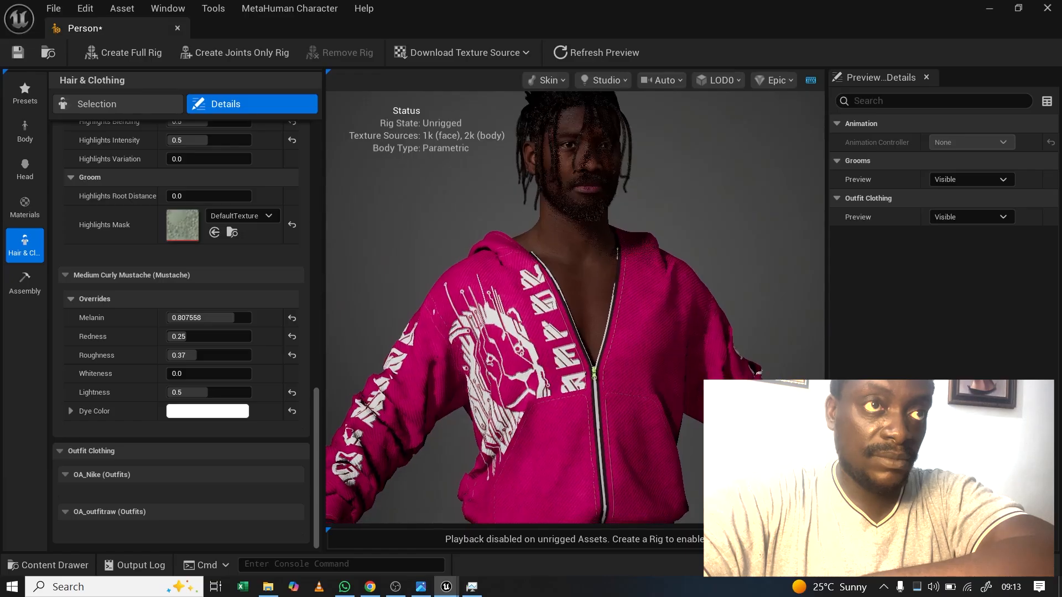
{"action": "middle_click_drag", "start_coordinate": [603, 242], "coordinate": [592, 367]}
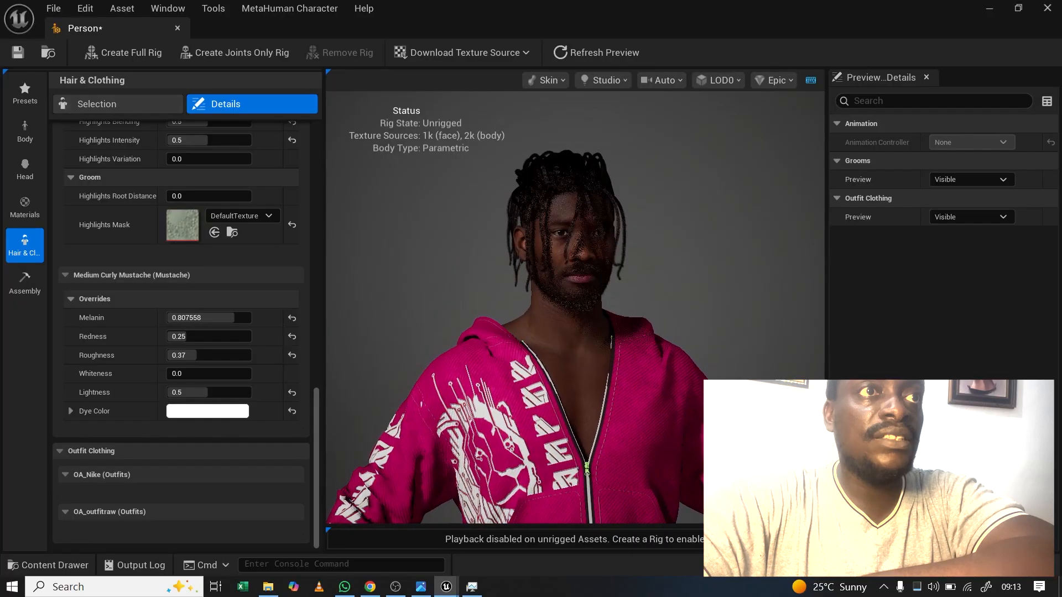
{"action": "scroll", "coordinate": [575, 301], "scroll_direction": "up", "scroll_amount": 3}
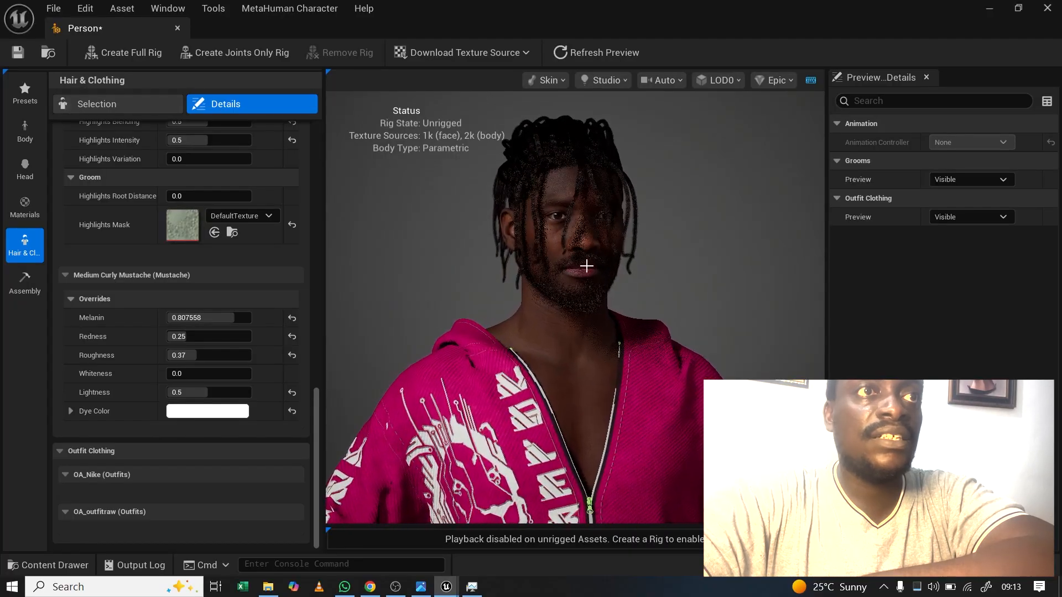
{"action": "left_click_drag", "start_coordinate": [652, 332], "coordinate": [705, 280]}
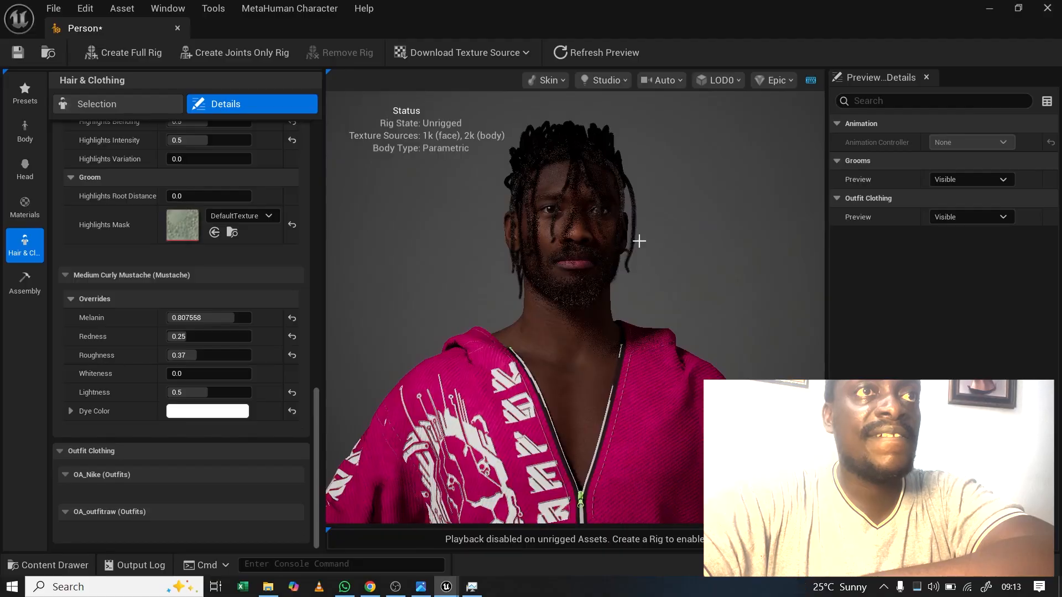
Step: Switch the preview camera framing to show the full Body
{"action": "left_click", "coordinate": [659, 79]}
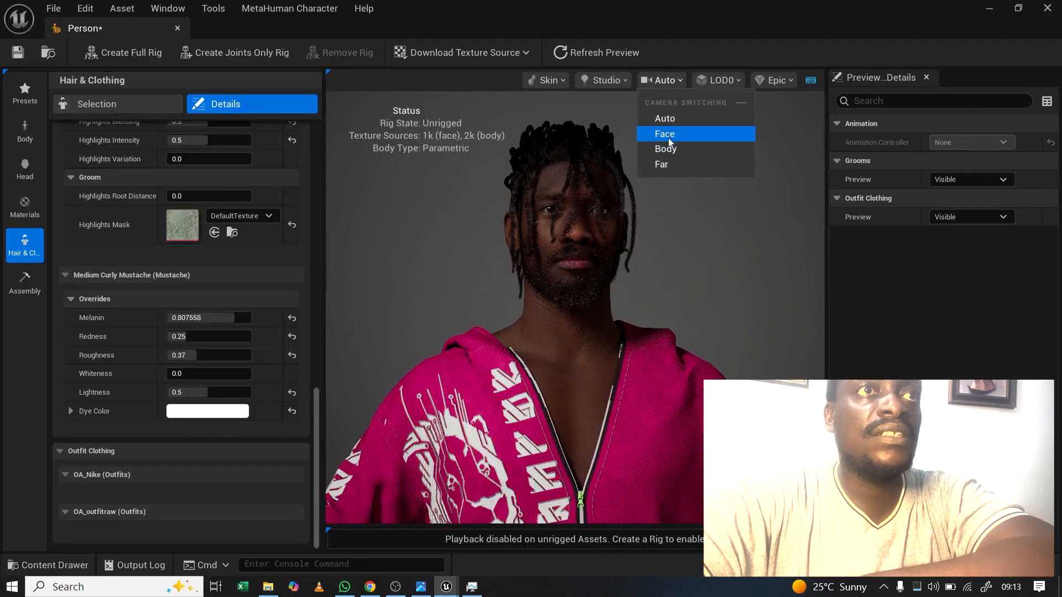
{"action": "left_click", "coordinate": [669, 123]}
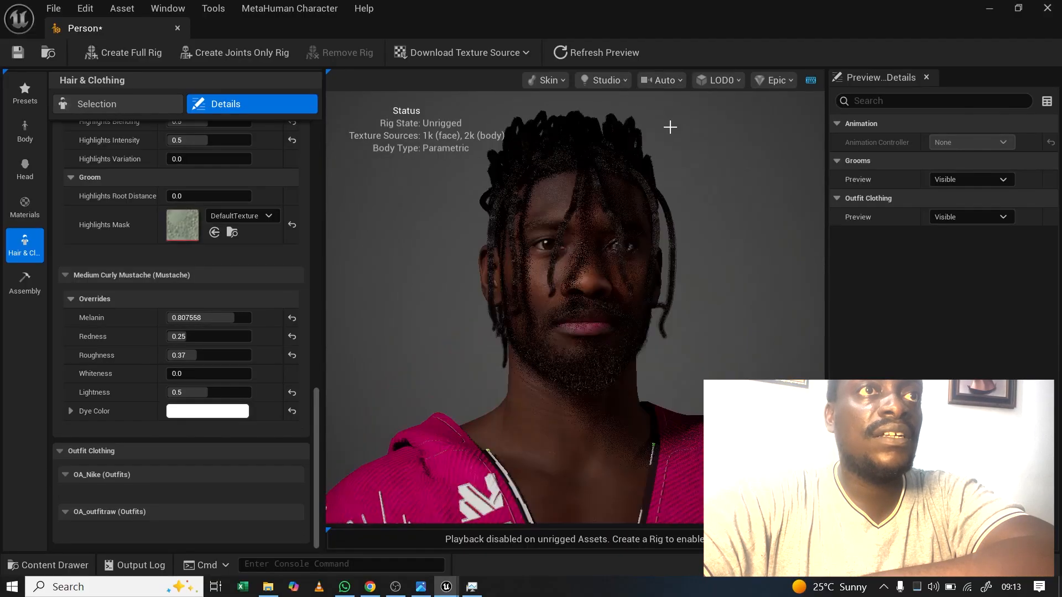
{"action": "left_click", "coordinate": [662, 82]}
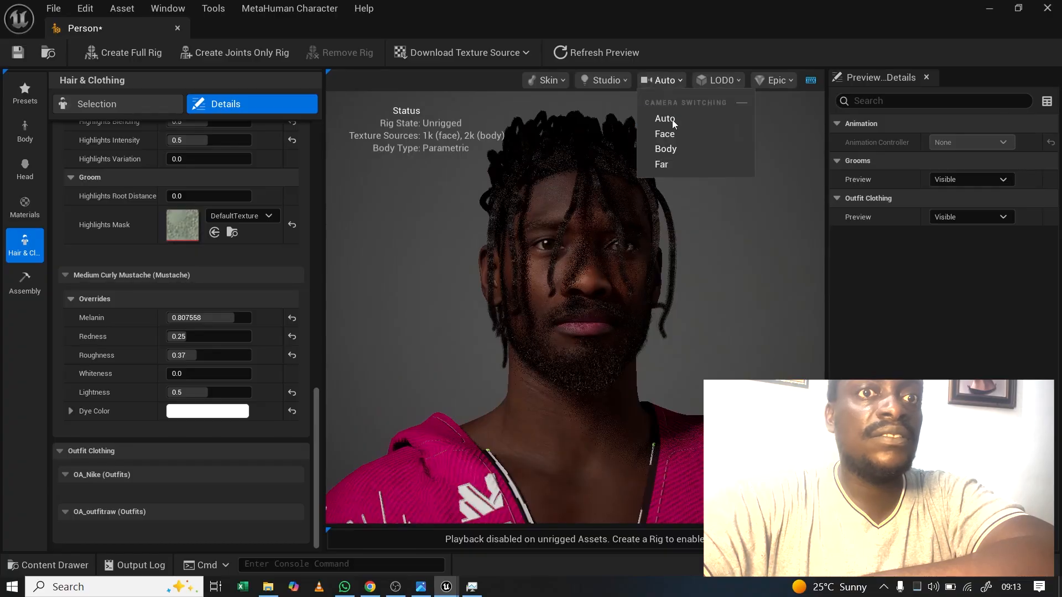
{"action": "left_click", "coordinate": [665, 148]}
Step: Inspect the pink hoodie, joggers and sneakers from several sides, then save the character
{"action": "mouse_move", "coordinate": [625, 276]}
{"action": "left_mouse_down"}
{"action": "mouse_move", "coordinate": [492, 276]}
{"action": "mouse_move", "coordinate": [620, 276]}
{"action": "left_mouse_up"}
{"action": "left_click_drag", "start_coordinate": [618, 322], "coordinate": [701, 323]}
{"action": "left_click_drag", "start_coordinate": [618, 322], "coordinate": [486, 322]}
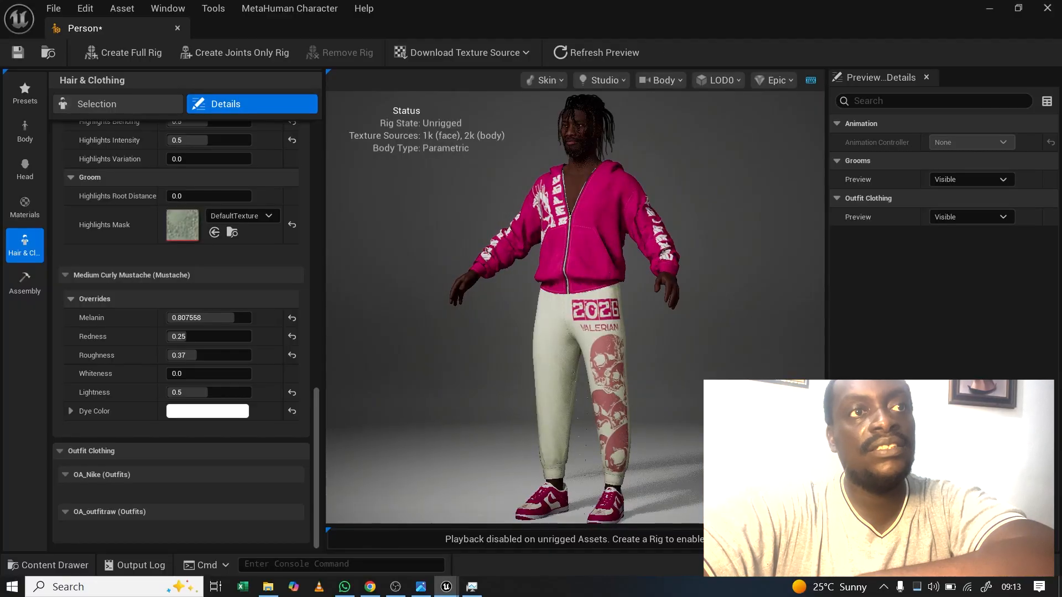
{"action": "left_click_drag", "start_coordinate": [673, 400], "coordinate": [619, 400]}
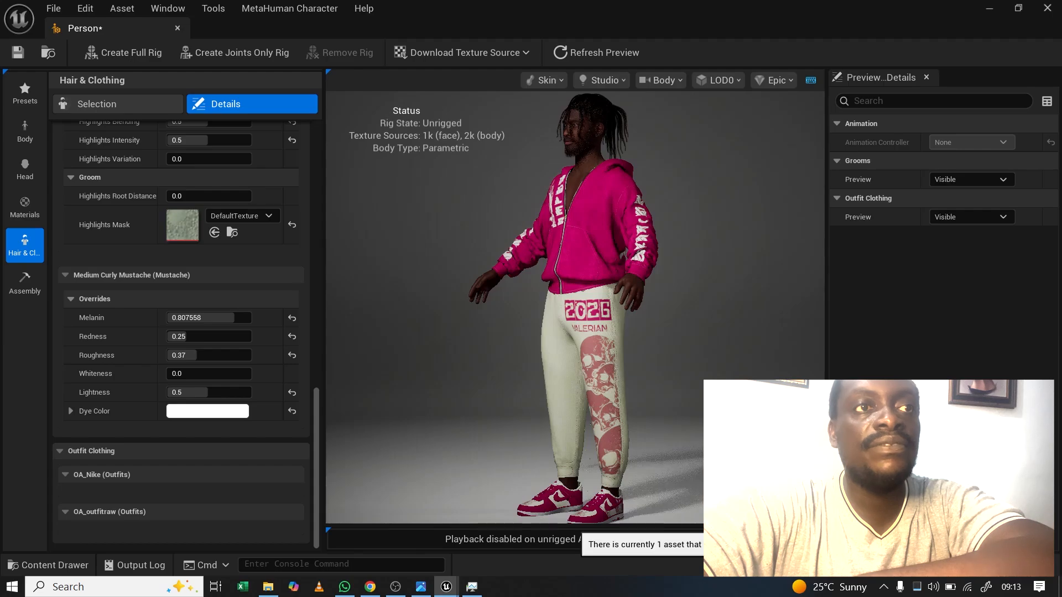
{"action": "left_click", "coordinate": [974, 564]}
Step: Confirm saving the character asset and set Grooms Preview to Hidden
{"action": "left_click", "coordinate": [627, 448]}
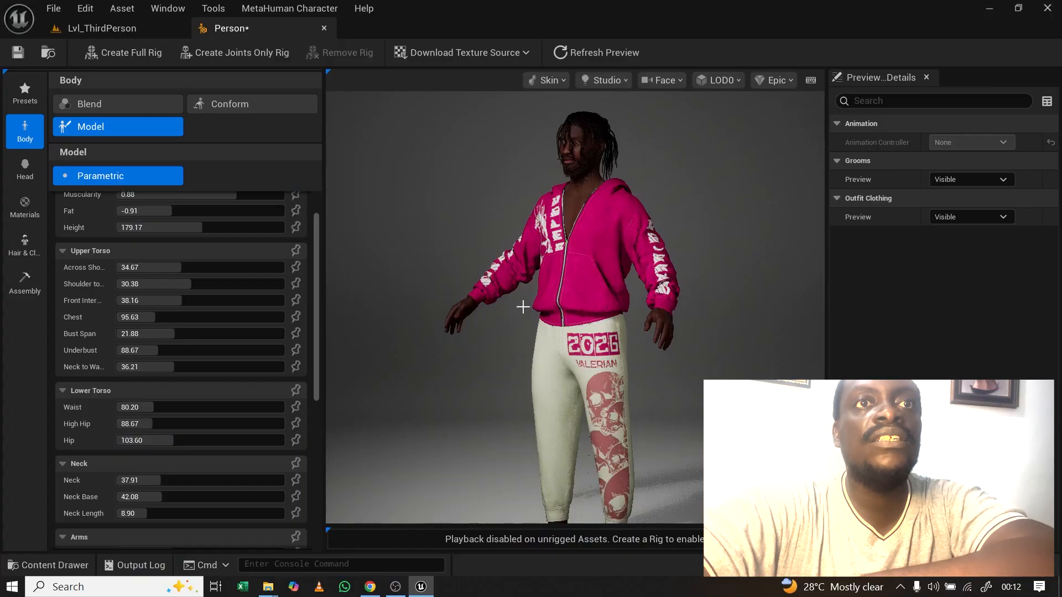
{"action": "left_click", "coordinate": [1001, 183]}
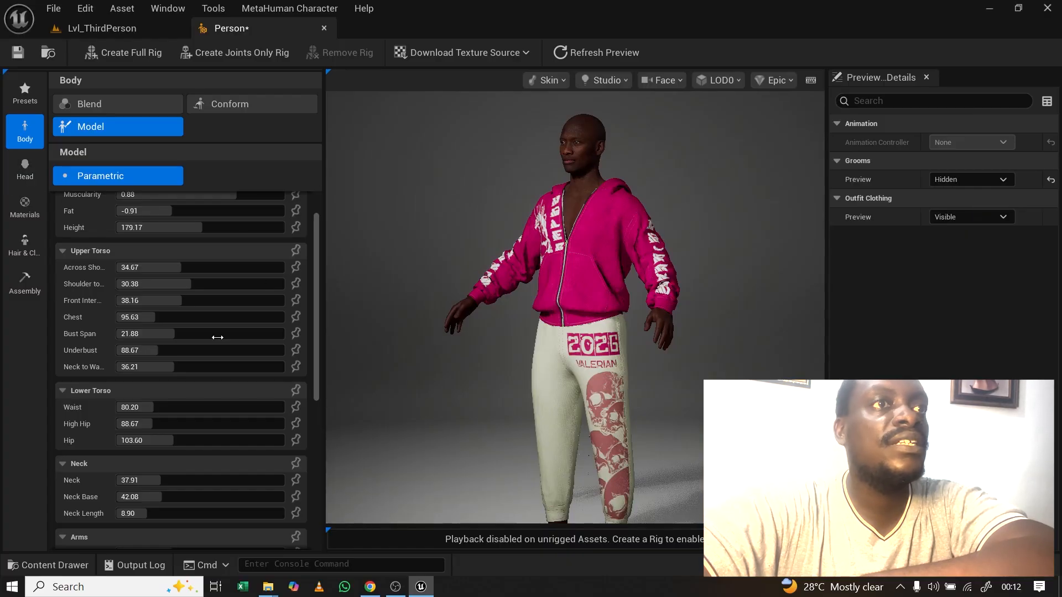
{"action": "scroll", "coordinate": [194, 301], "scroll_direction": "up", "scroll_amount": 2}
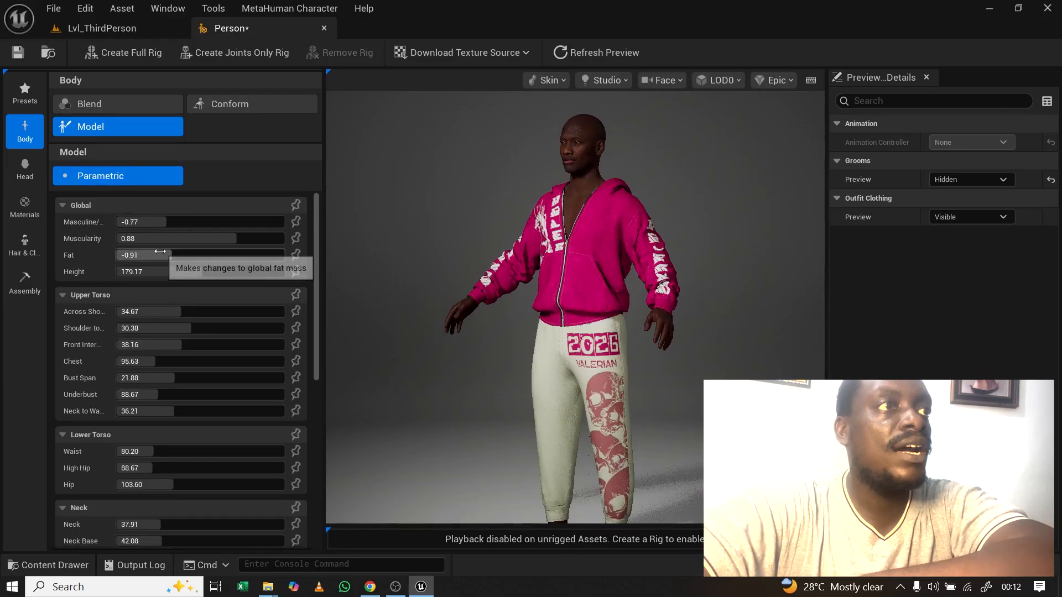
Step: Try raising the parametric body's Fat value and view the heavier body in profile
{"action": "left_click", "coordinate": [177, 254]}
{"action": "left_click_drag", "start_coordinate": [177, 255], "coordinate": [228, 255]}
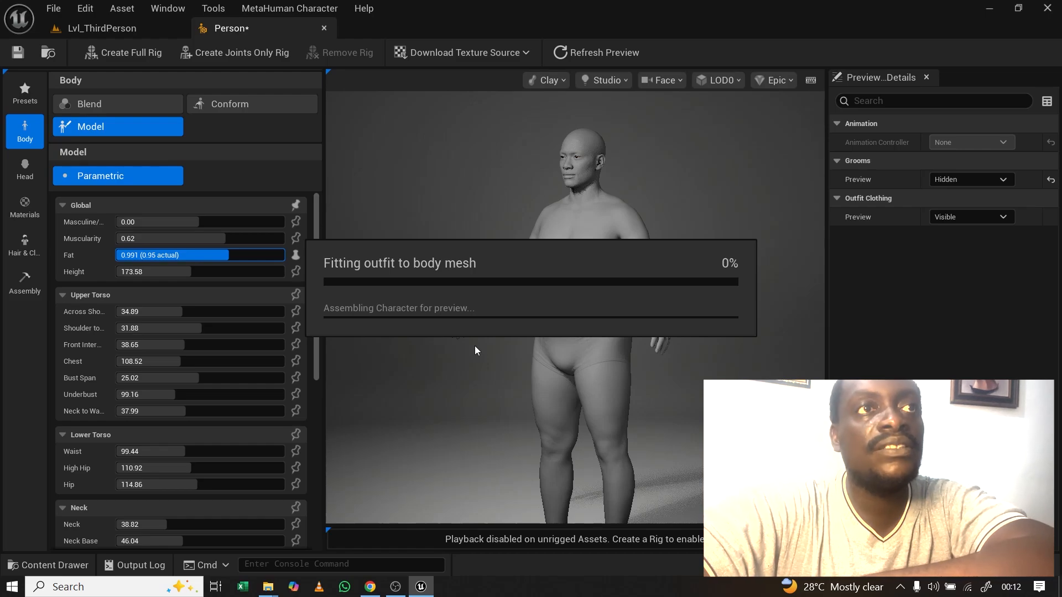
{"action": "left_click_drag", "start_coordinate": [546, 280], "coordinate": [597, 281]}
{"action": "left_click_drag", "start_coordinate": [487, 293], "coordinate": [447, 308]}
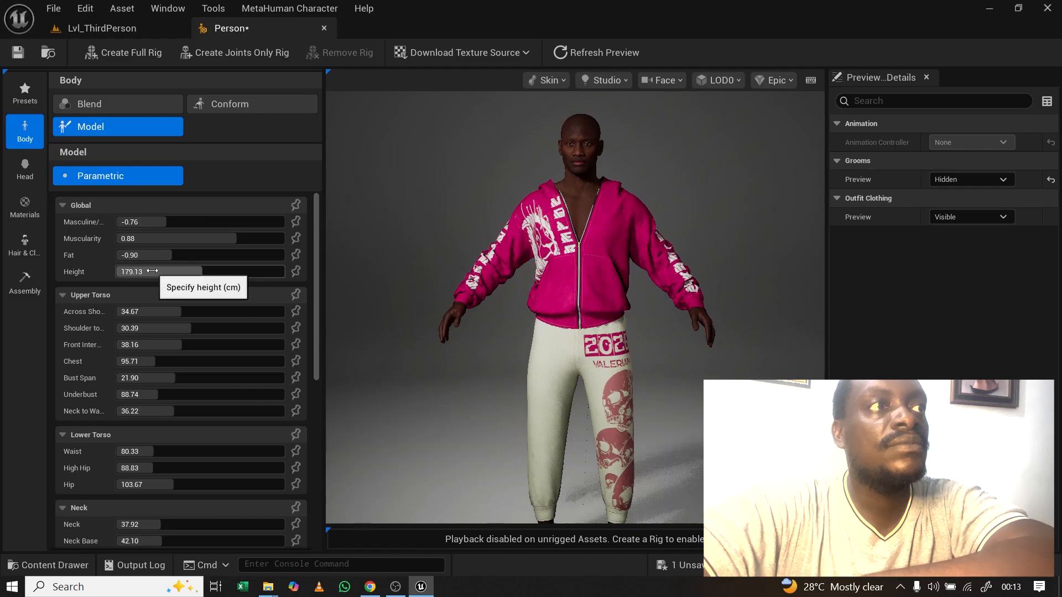
Step: Raise the body Height to about 193 cm and inspect the taller figure from back and front
{"action": "left_click_drag", "start_coordinate": [145, 268], "coordinate": [172, 268]}
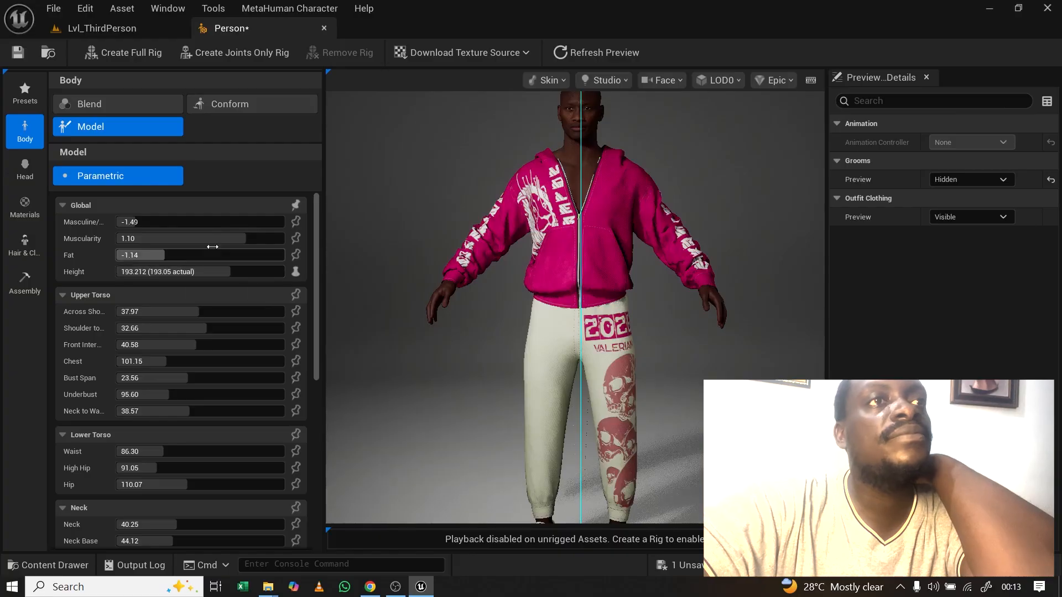
{"action": "scroll", "coordinate": [553, 288], "scroll_direction": "down", "scroll_amount": 4}
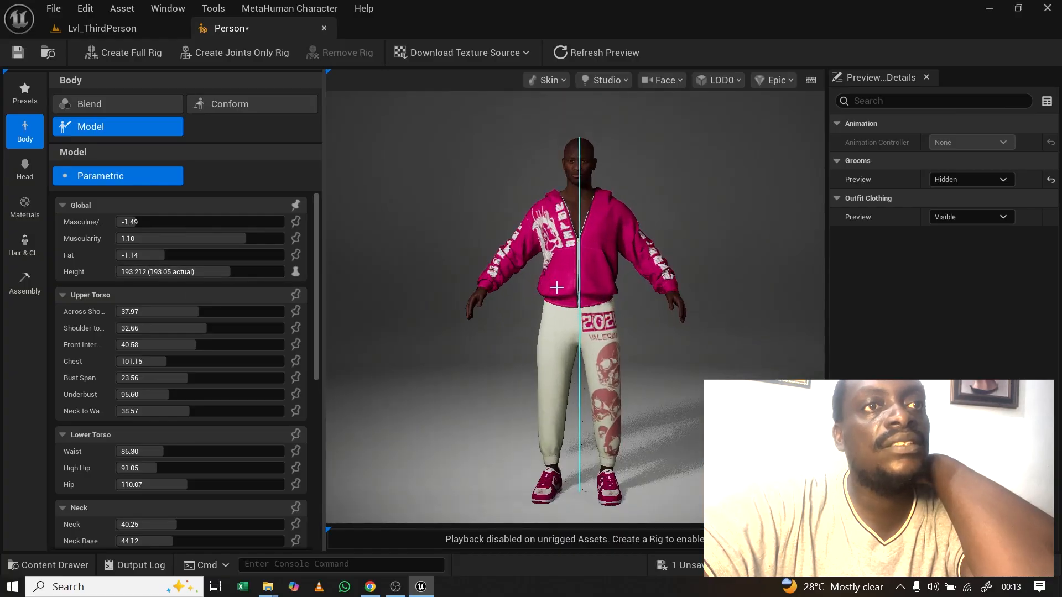
{"action": "left_click_drag", "start_coordinate": [634, 293], "coordinate": [476, 261]}
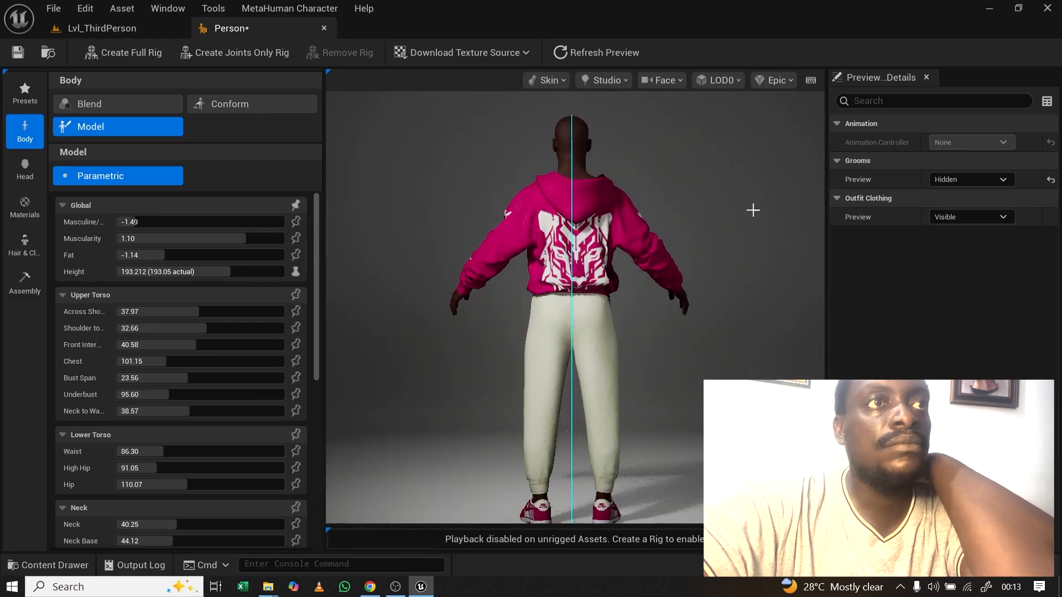
{"action": "left_click_drag", "start_coordinate": [384, 237], "coordinate": [283, 238]}
{"action": "left_click_drag", "start_coordinate": [357, 131], "coordinate": [387, 131]}
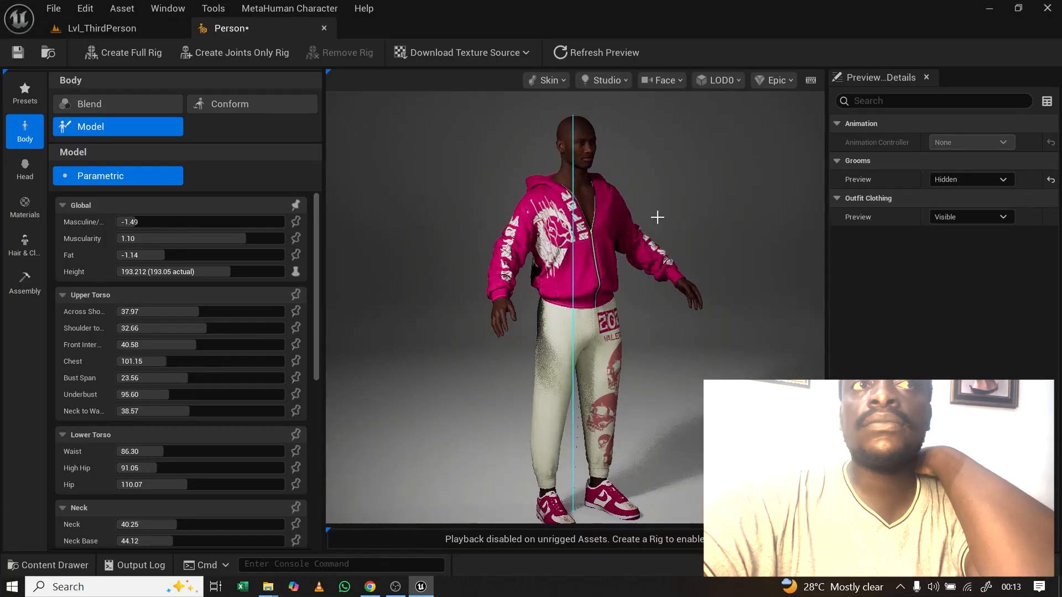
{"action": "scroll", "coordinate": [657, 217], "scroll_direction": "up", "scroll_amount": 5}
{"action": "scroll", "coordinate": [645, 216], "scroll_direction": "down", "scroll_amount": 3}
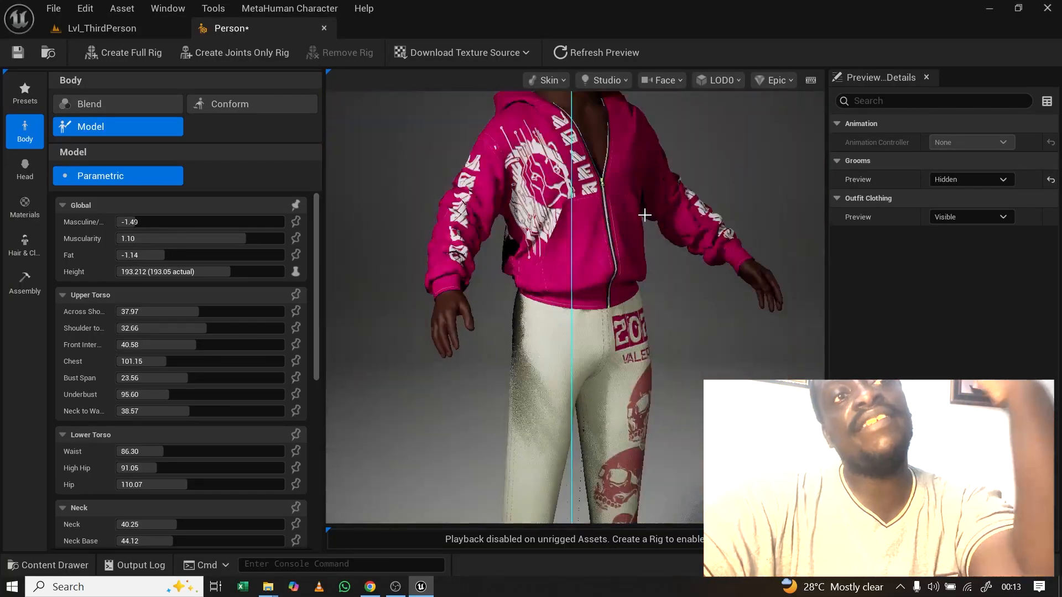
{"action": "scroll", "coordinate": [642, 214], "scroll_direction": "up", "scroll_amount": 1}
{"action": "left_click_drag", "start_coordinate": [640, 214], "coordinate": [616, 229]}
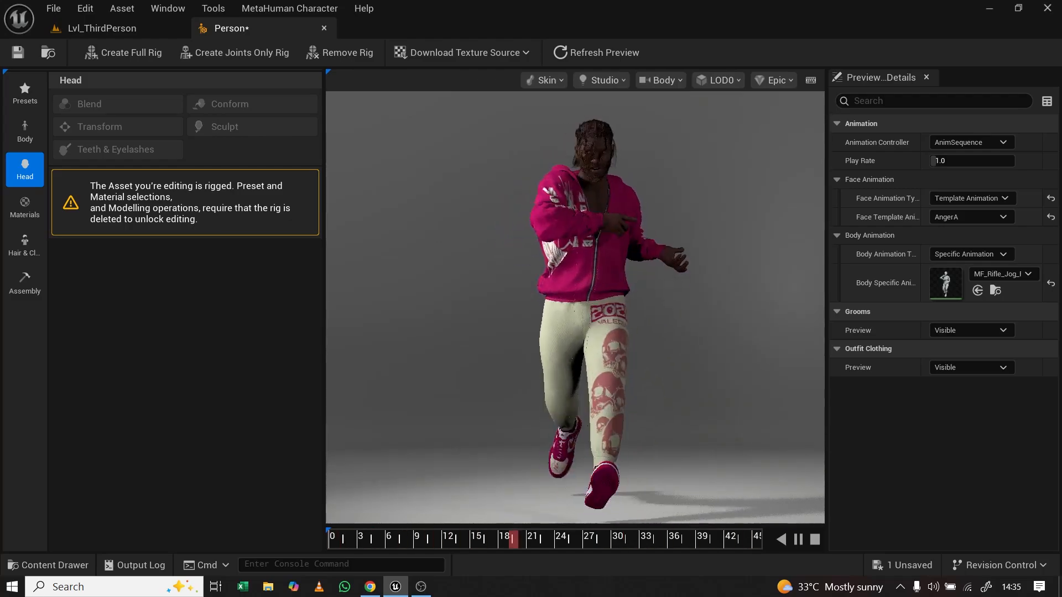
Step: Inspect the jogging character's head and torso from the left and back, then show lighting presets
{"action": "scroll", "coordinate": [492, 303], "scroll_direction": "up", "scroll_amount": 10}
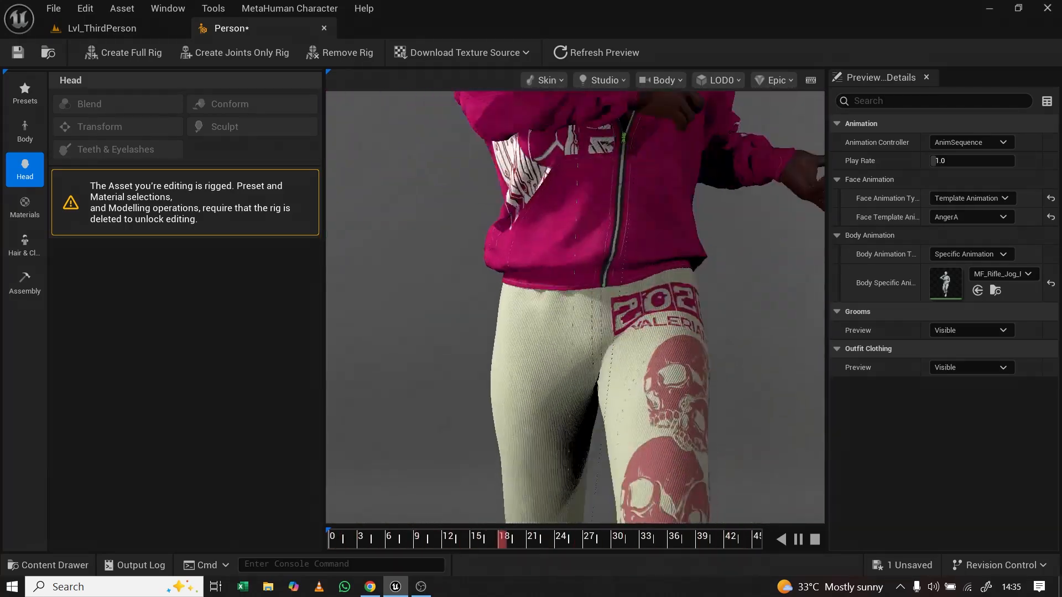
{"action": "middle_click_drag", "start_coordinate": [548, 248], "coordinate": [549, 500]}
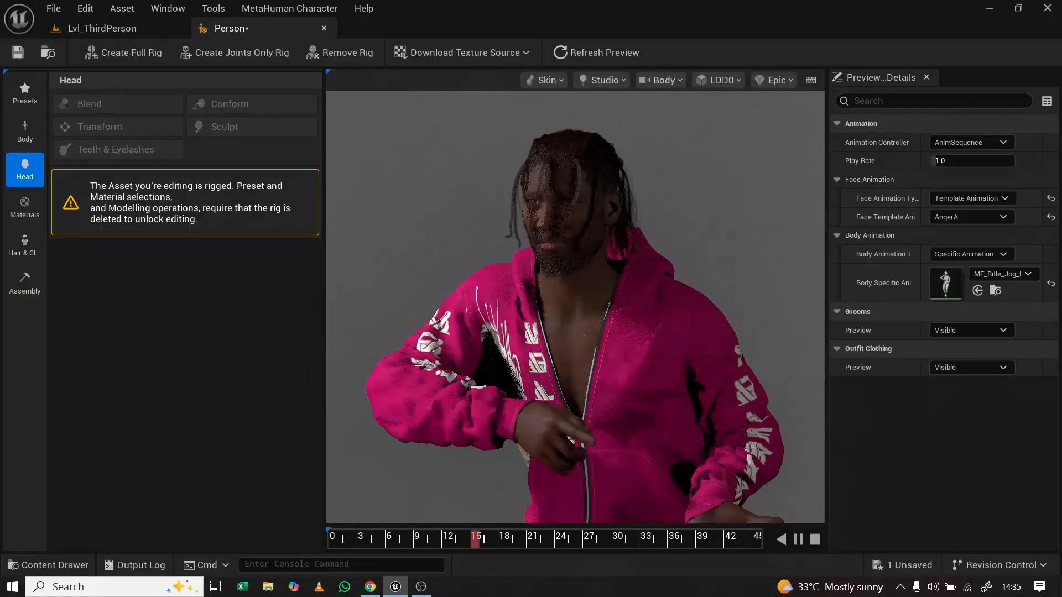
{"action": "left_click_drag", "start_coordinate": [633, 272], "coordinate": [547, 272]}
{"action": "left_click_drag", "start_coordinate": [754, 310], "coordinate": [802, 310]}
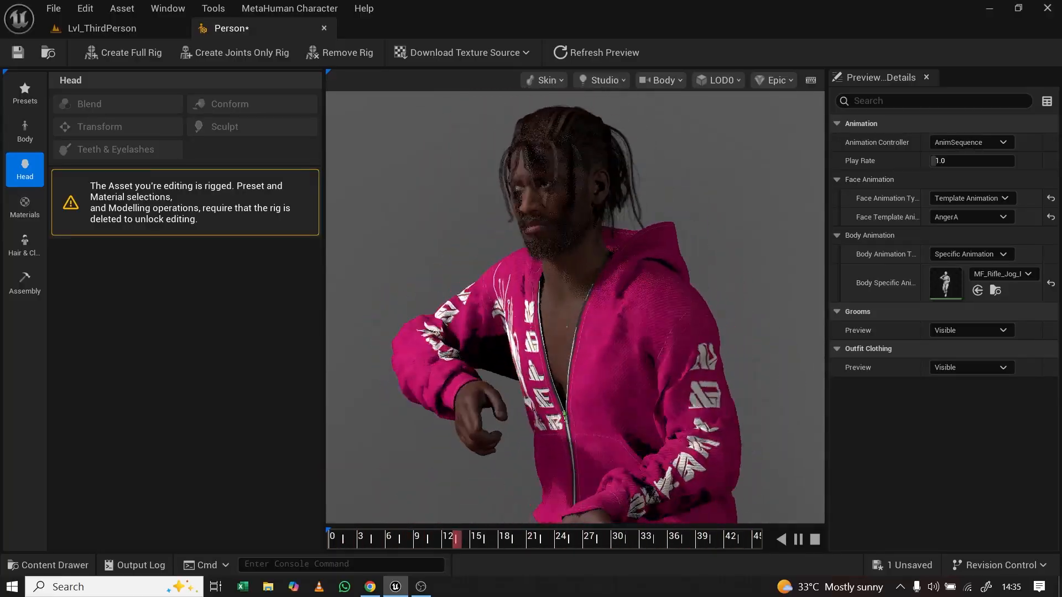
{"action": "left_click", "coordinate": [614, 81]}
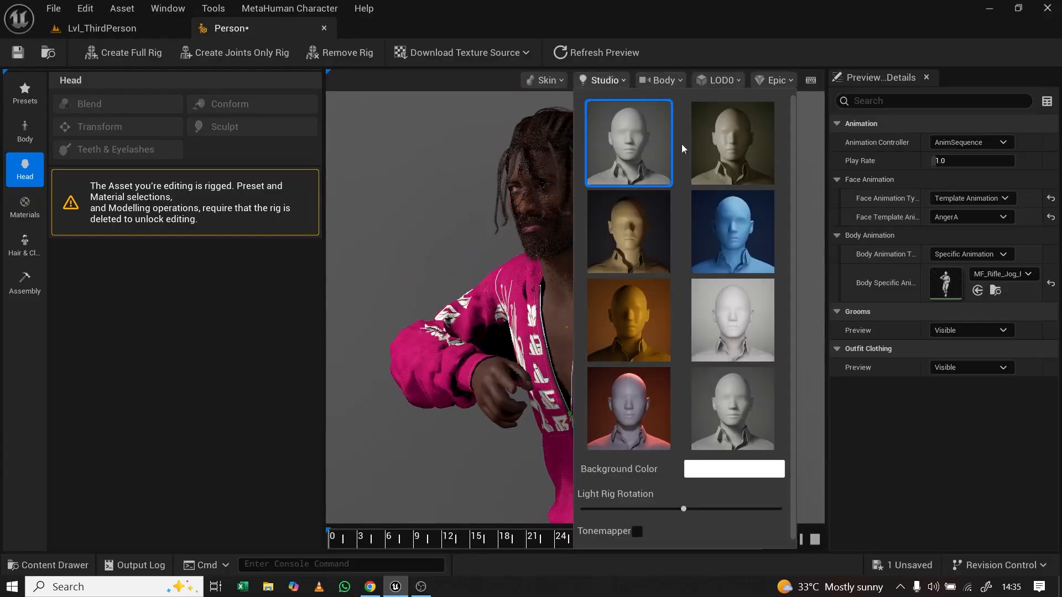
Step: Apply the Fireside lighting preset and pause the jog animation around frame 42
{"action": "left_click", "coordinate": [633, 225]}
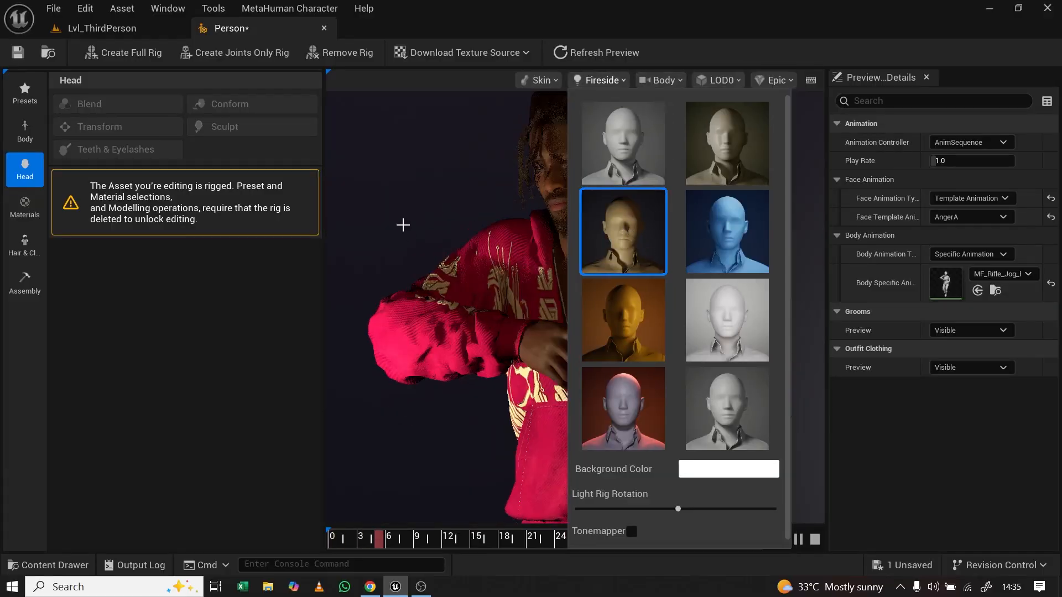
{"action": "left_click", "coordinate": [402, 222]}
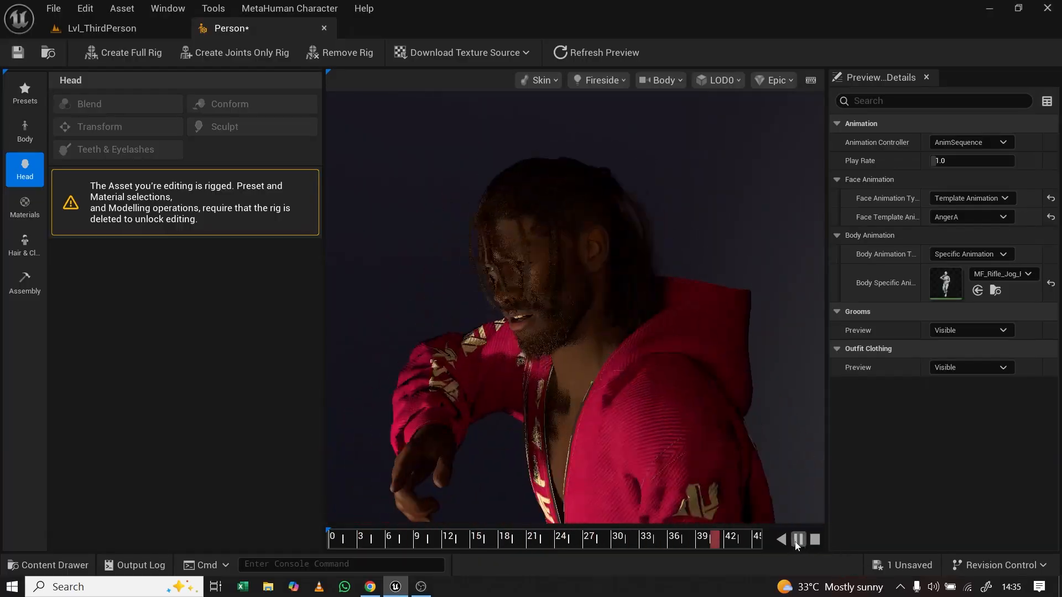
{"action": "left_click", "coordinate": [794, 540]}
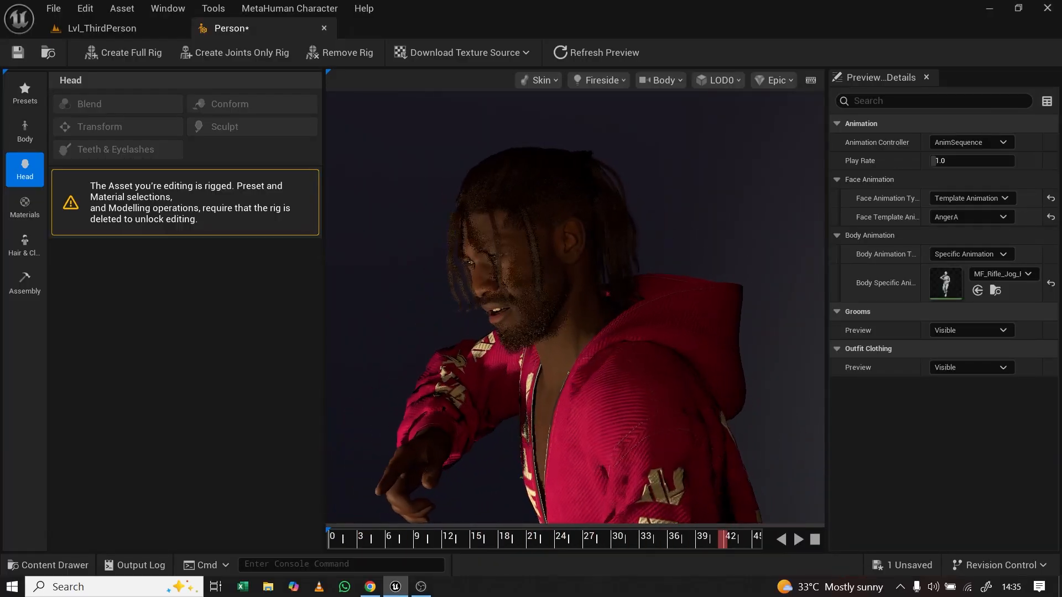